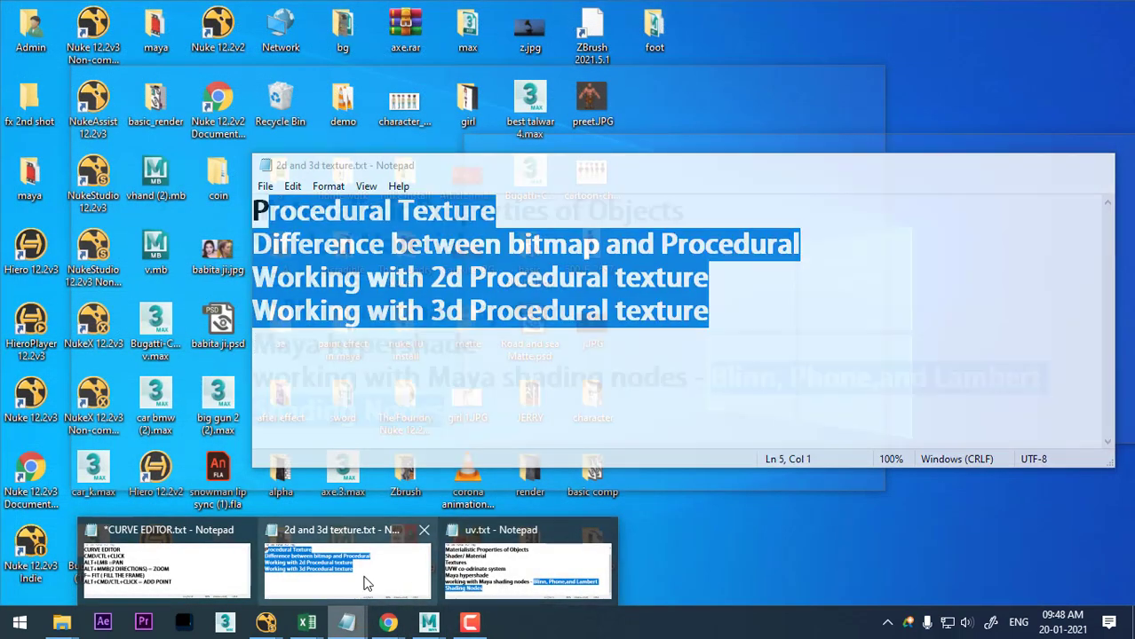
Review the 2d and 3d texture notes in Notepad, then return to Chrome's 'procedural texture' results.
{"action": "left_click", "coordinate": [364, 577]}
{"action": "left_click", "coordinate": [265, 187]}
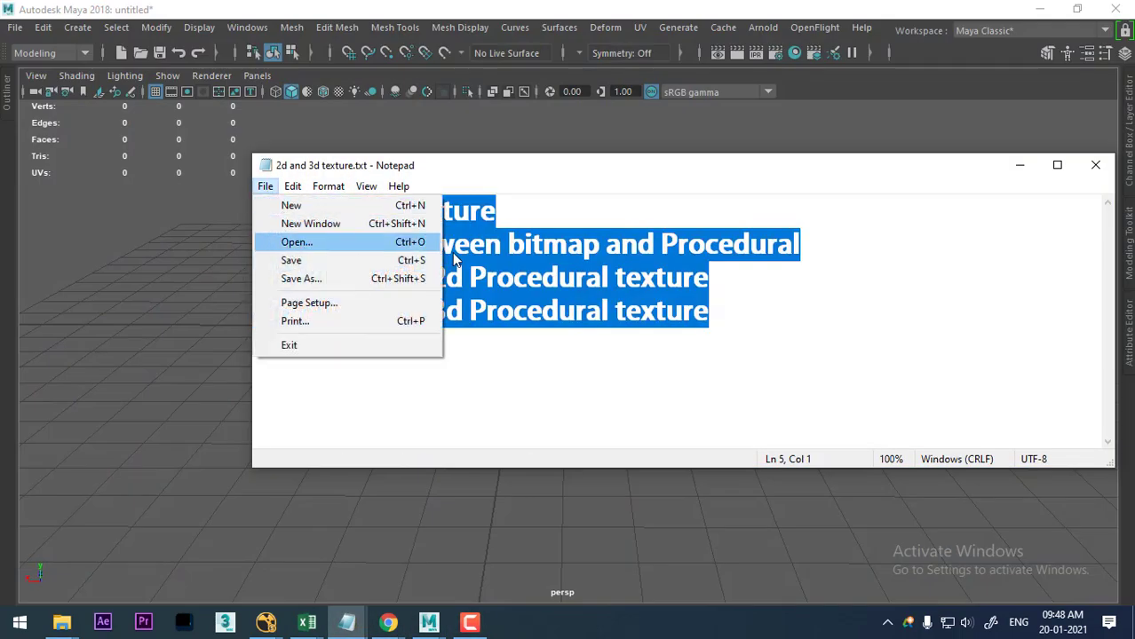
{"action": "left_click", "coordinate": [430, 284]}
{"action": "left_click", "coordinate": [388, 622]}
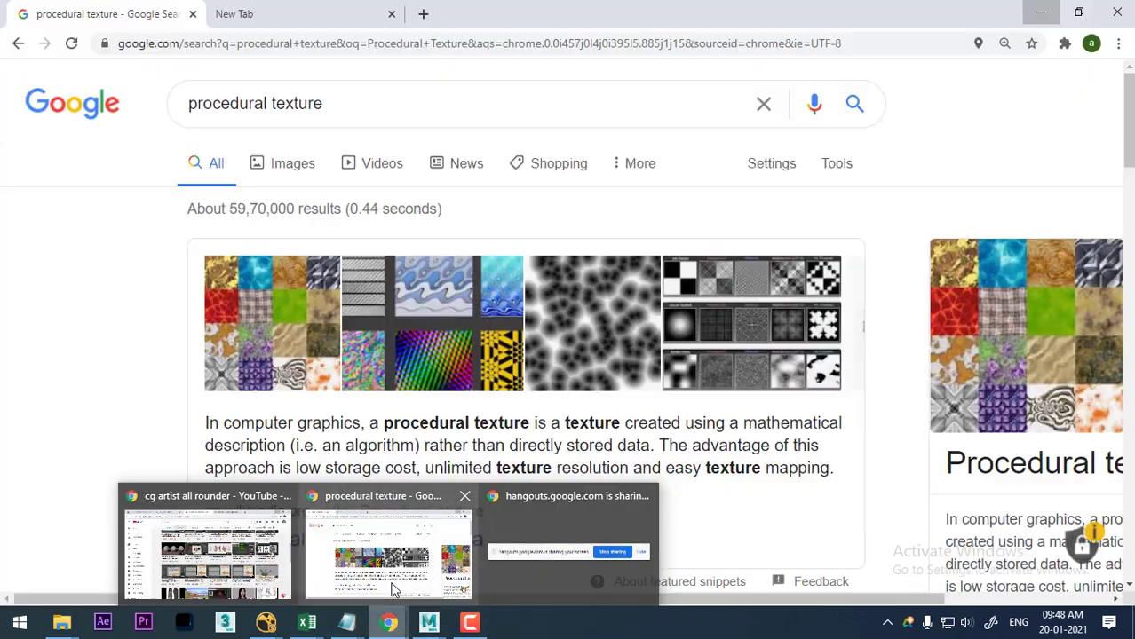
{"action": "left_click", "coordinate": [395, 589]}
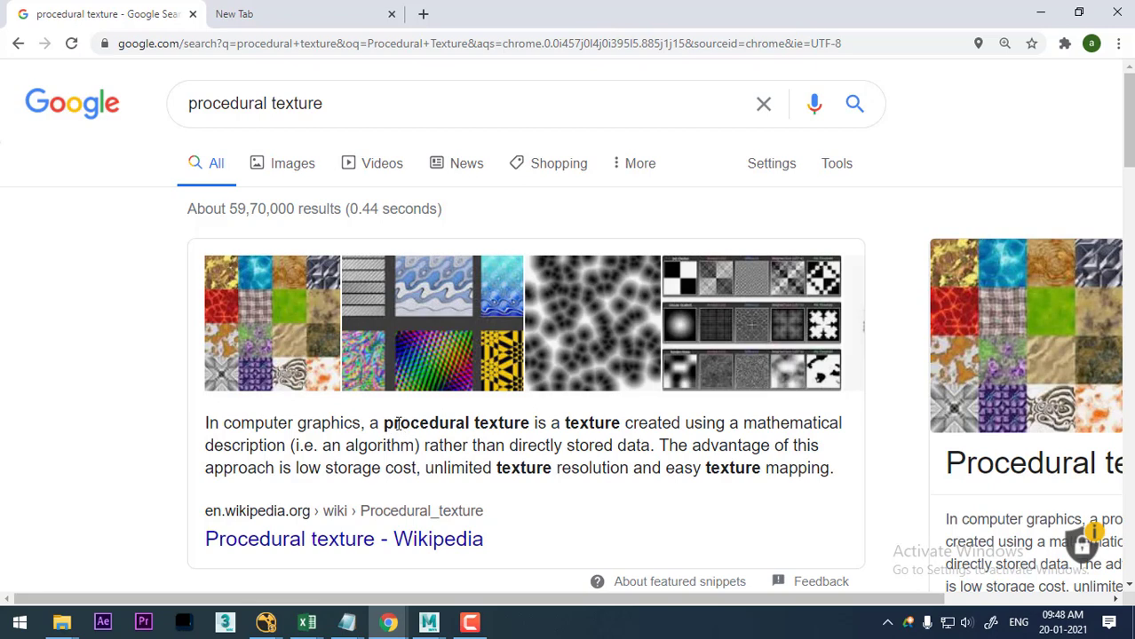
{"action": "mouse_move", "coordinate": [397, 424]}
{"action": "left_mouse_down"}
{"action": "mouse_move", "coordinate": [713, 432]}
{"action": "mouse_move", "coordinate": [278, 444]}
{"action": "left_mouse_up"}
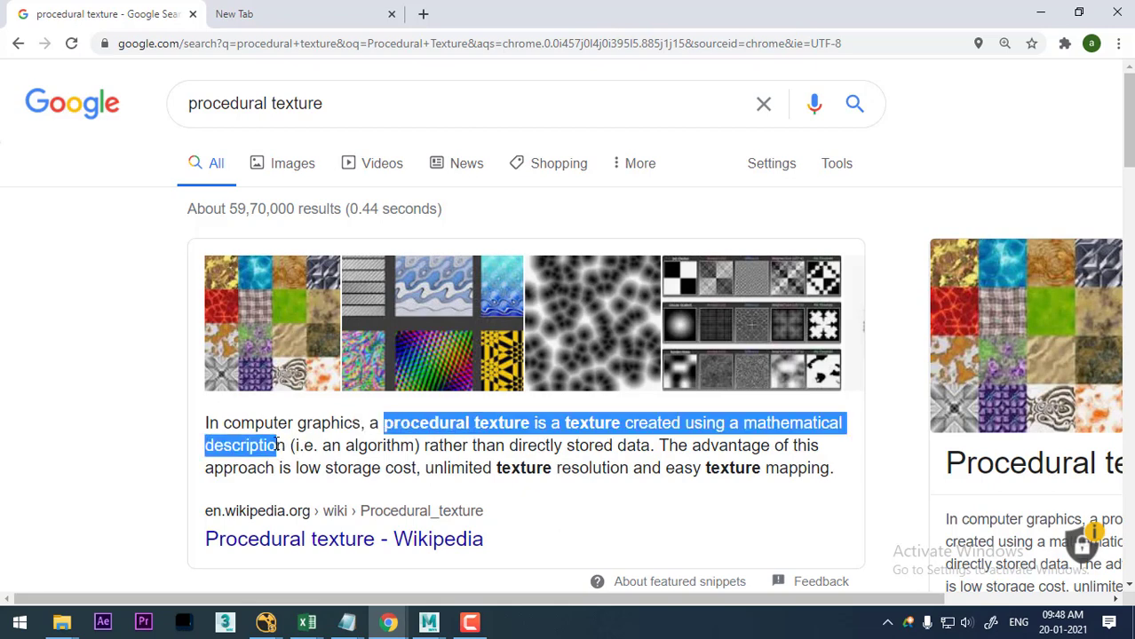
{"action": "mouse_move", "coordinate": [278, 444]}
{"action": "left_mouse_down"}
{"action": "mouse_move", "coordinate": [427, 445]}
{"action": "mouse_move", "coordinate": [416, 445]}
{"action": "left_mouse_up"}
{"action": "left_click", "coordinate": [487, 448]}
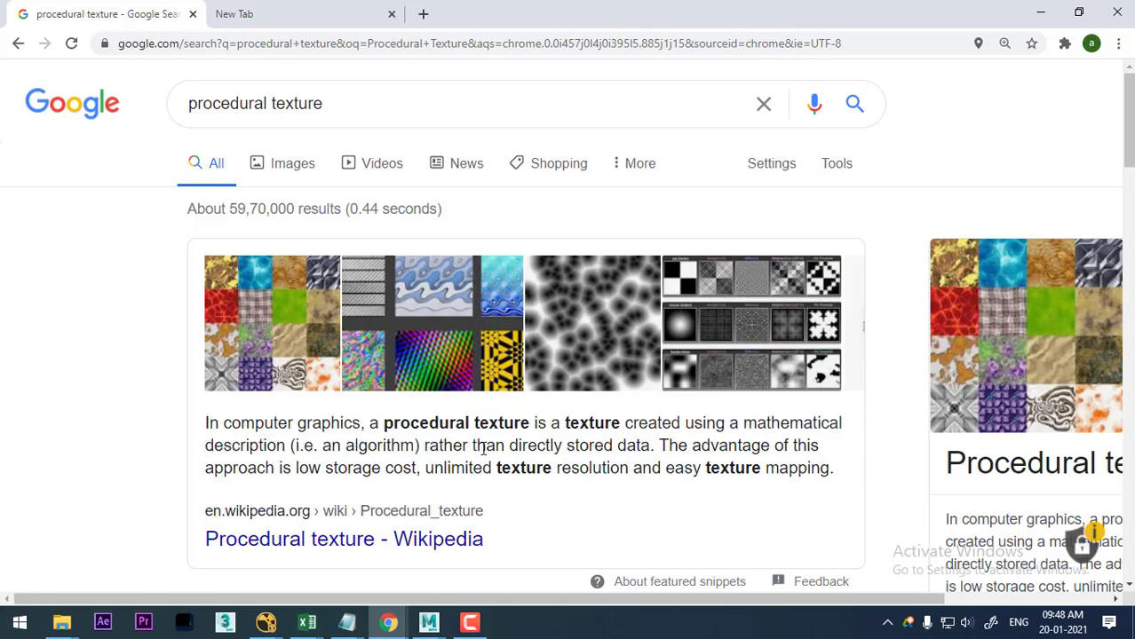
{"action": "left_click_drag", "start_coordinate": [506, 448], "coordinate": [645, 449]}
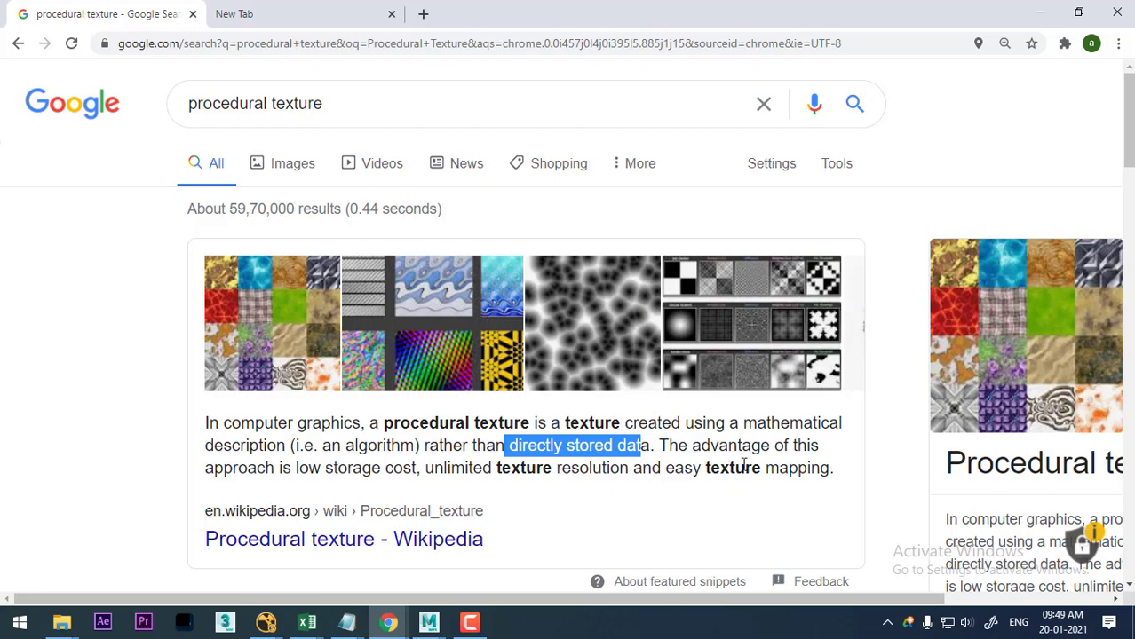
{"action": "left_click_drag", "start_coordinate": [289, 469], "coordinate": [836, 472]}
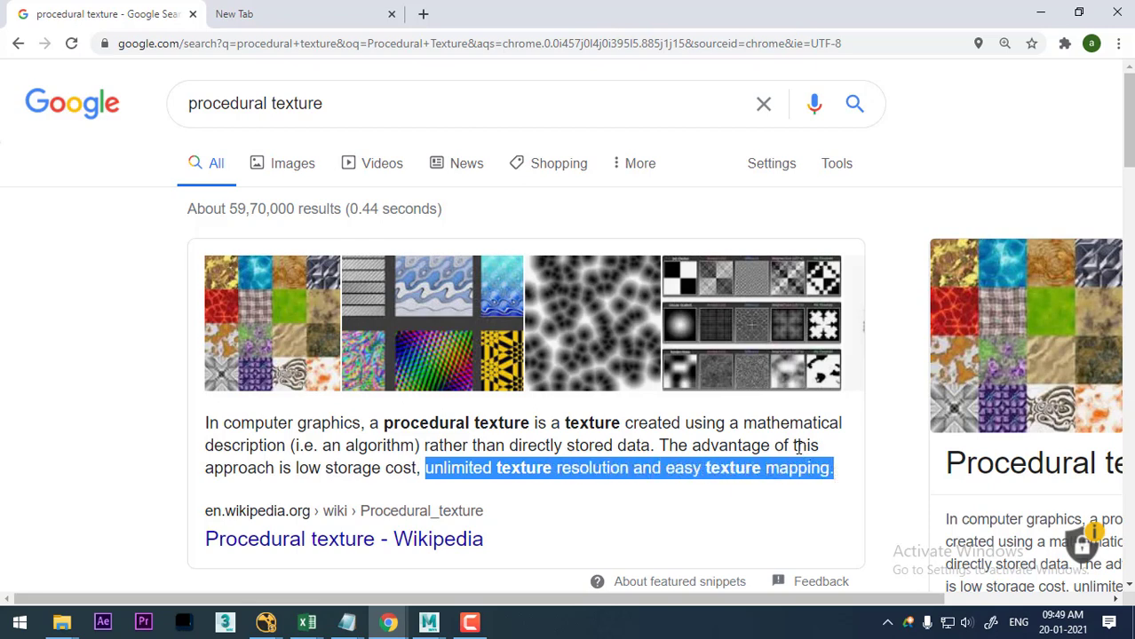
{"action": "left_click", "coordinate": [429, 622]}
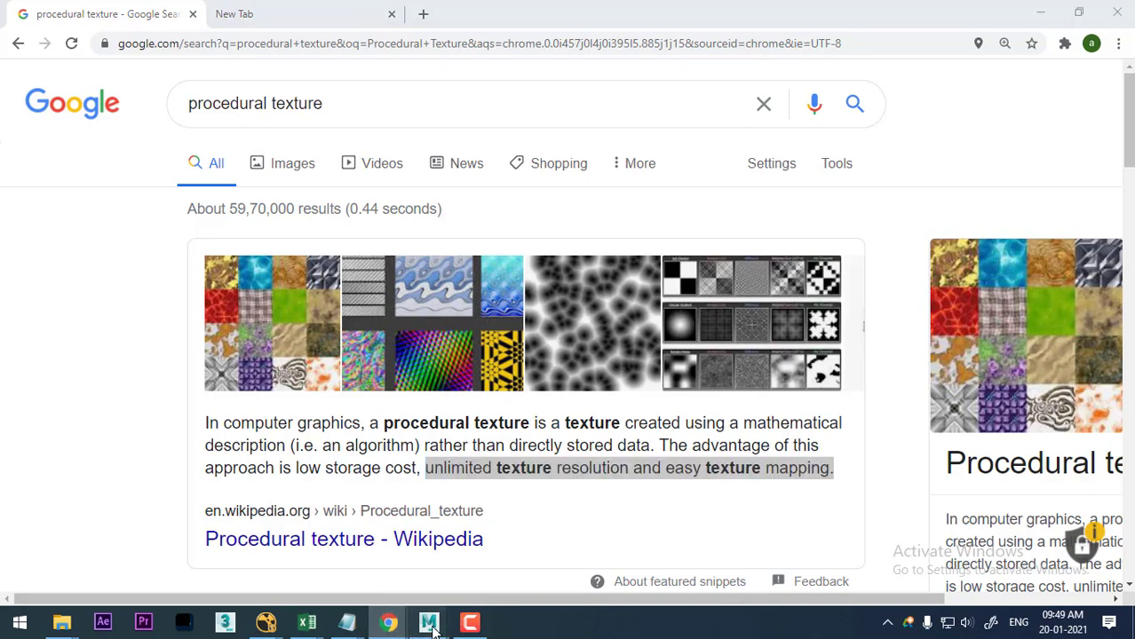
Back in Maya, create a polygon plane at the origin, scale it up, and frame it.
{"action": "left_click", "coordinate": [496, 578]}
{"action": "mouse_move", "coordinate": [524, 449]}
{"action": "left_mouse_down", "text": "alt"}
{"action": "mouse_move", "coordinate": [534, 482]}
{"action": "mouse_move", "coordinate": [632, 472]}
{"action": "mouse_move", "coordinate": [588, 414]}
{"action": "left_mouse_up", "text": "alt"}
{"action": "right_click_drag", "start_coordinate": [571, 361], "coordinate": [483, 248], "text": "shift"}
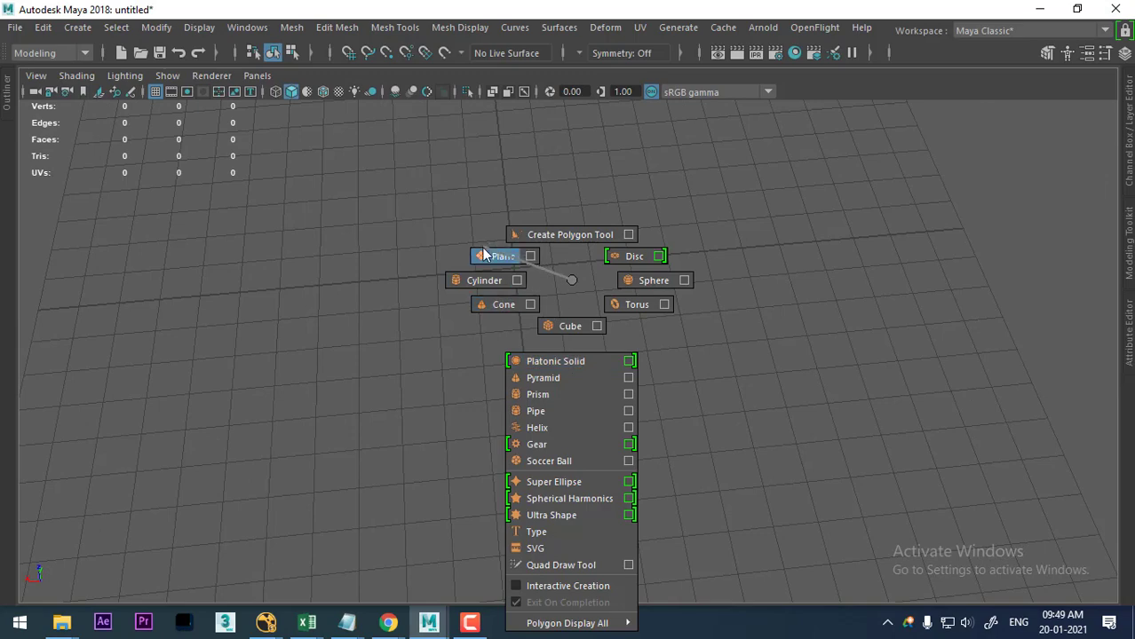
{"action": "right_click_drag", "start_coordinate": [482, 248], "coordinate": [483, 248], "text": "shift"}
{"action": "key", "text": "w"}
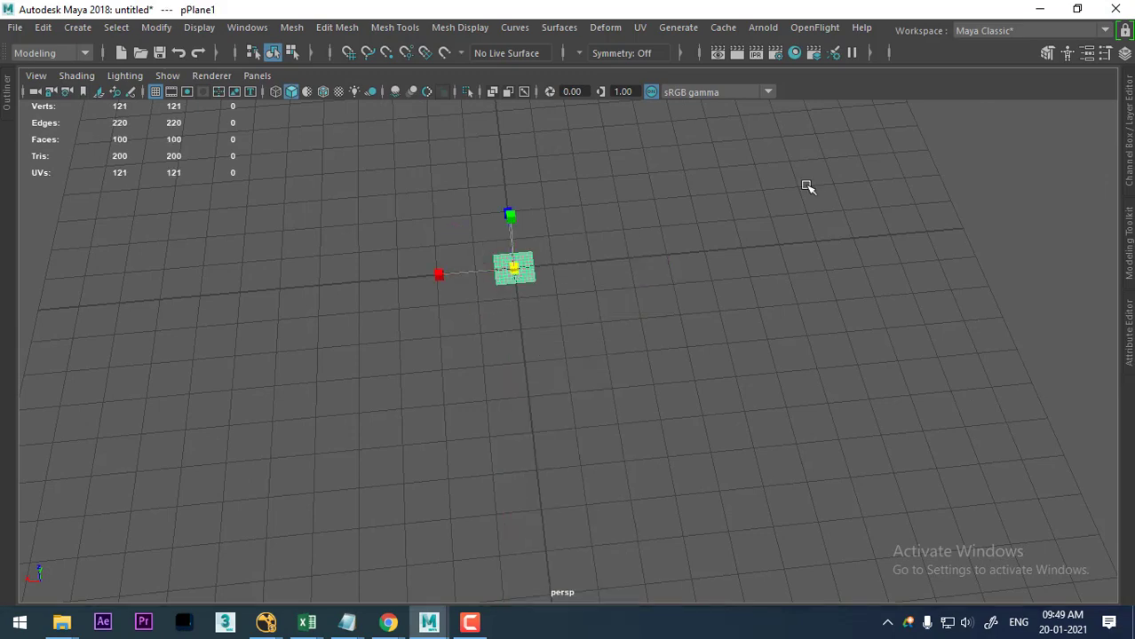
{"action": "key", "text": "f"}
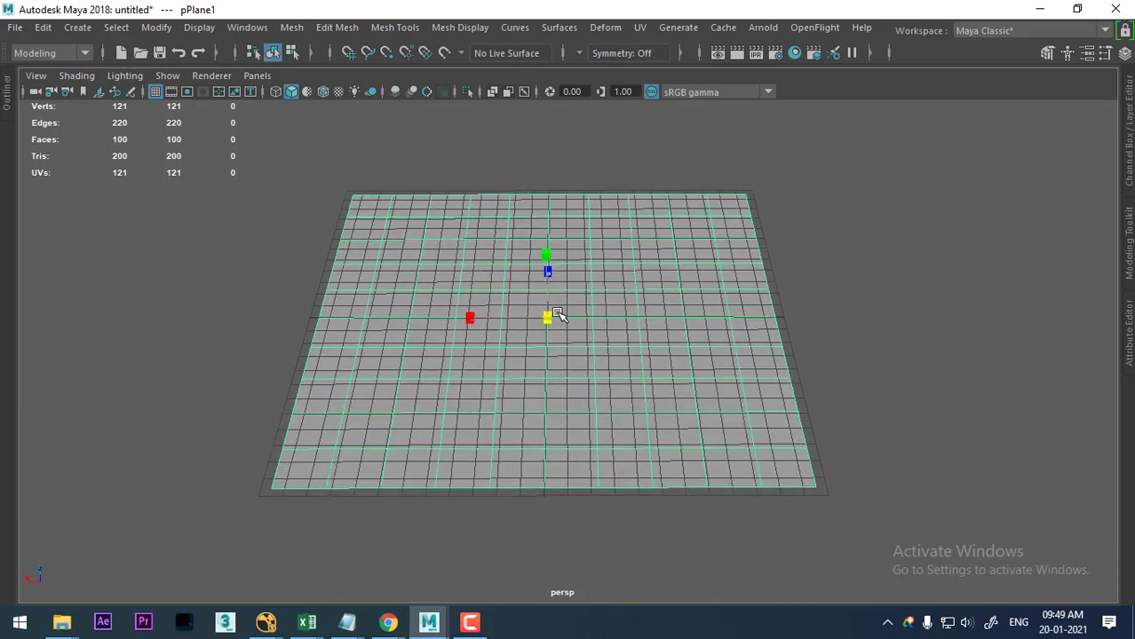
Deselect the plane and hide the viewport grid.
{"action": "left_click", "coordinate": [853, 271]}
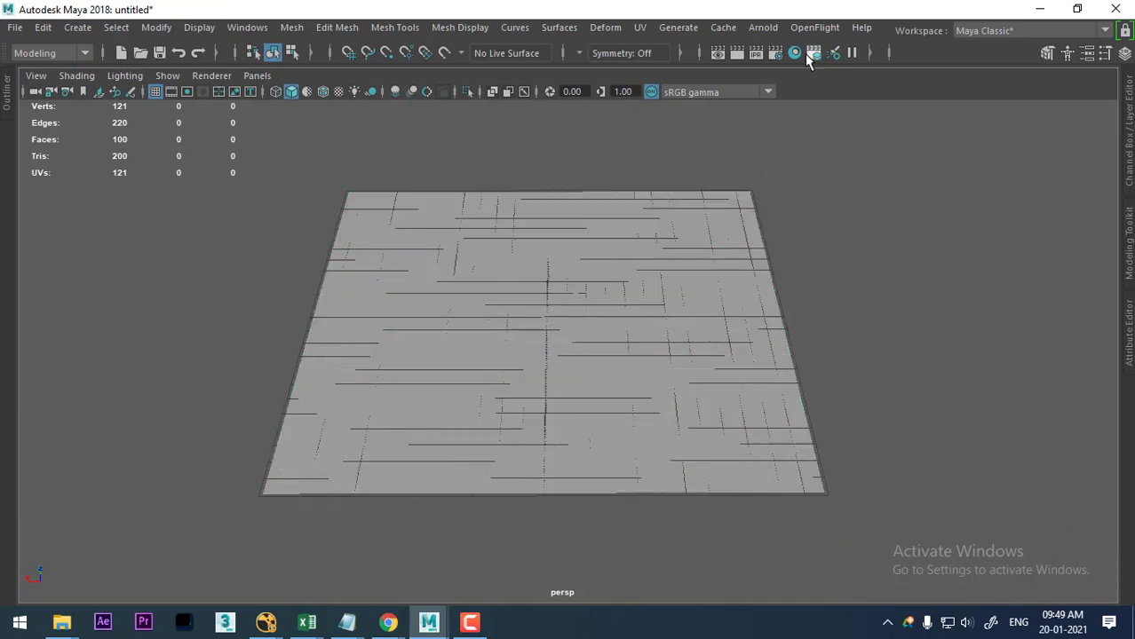
{"action": "left_click", "coordinate": [155, 93]}
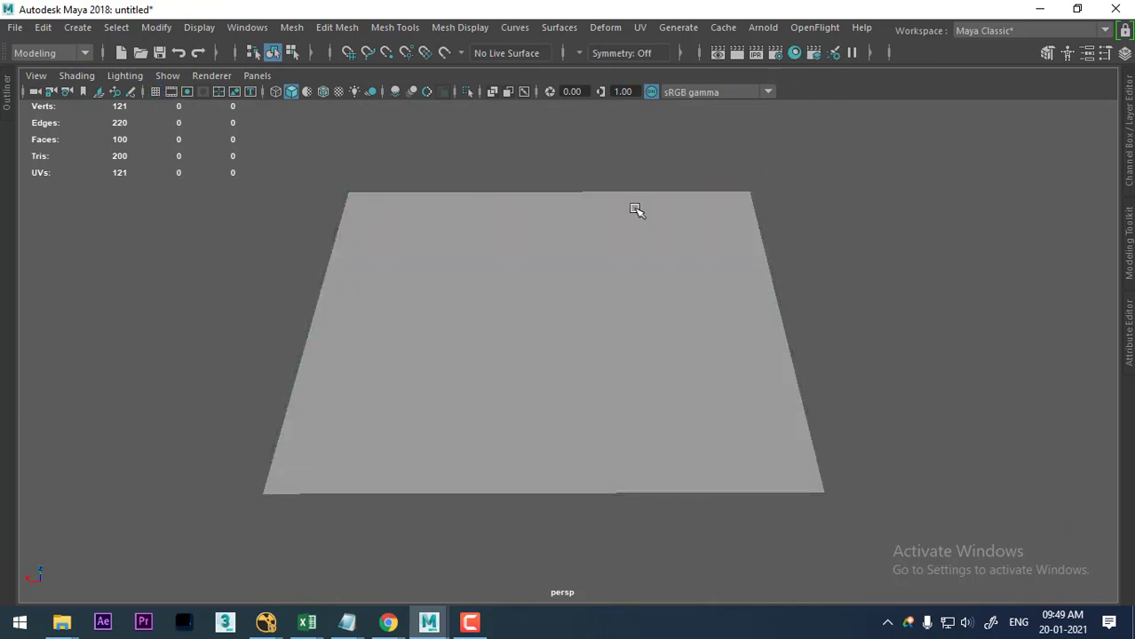
{"action": "left_click", "coordinate": [795, 54]}
Move the floating Hypershade window aside and close it.
{"action": "left_click_drag", "start_coordinate": [500, 46], "coordinate": [1041, 154]}
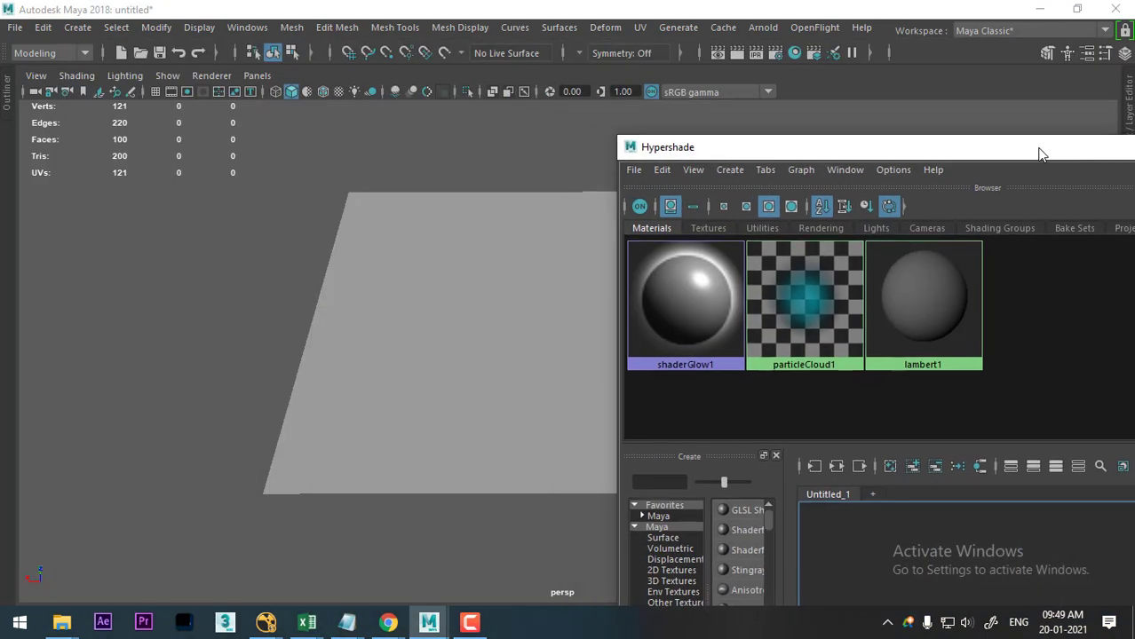
{"action": "mouse_move", "coordinate": [401, 362]}
{"action": "left_mouse_down", "text": "alt"}
{"action": "mouse_move", "coordinate": [296, 362]}
{"action": "mouse_move", "coordinate": [340, 367]}
{"action": "mouse_move", "coordinate": [313, 351]}
{"action": "left_mouse_up", "text": "alt"}
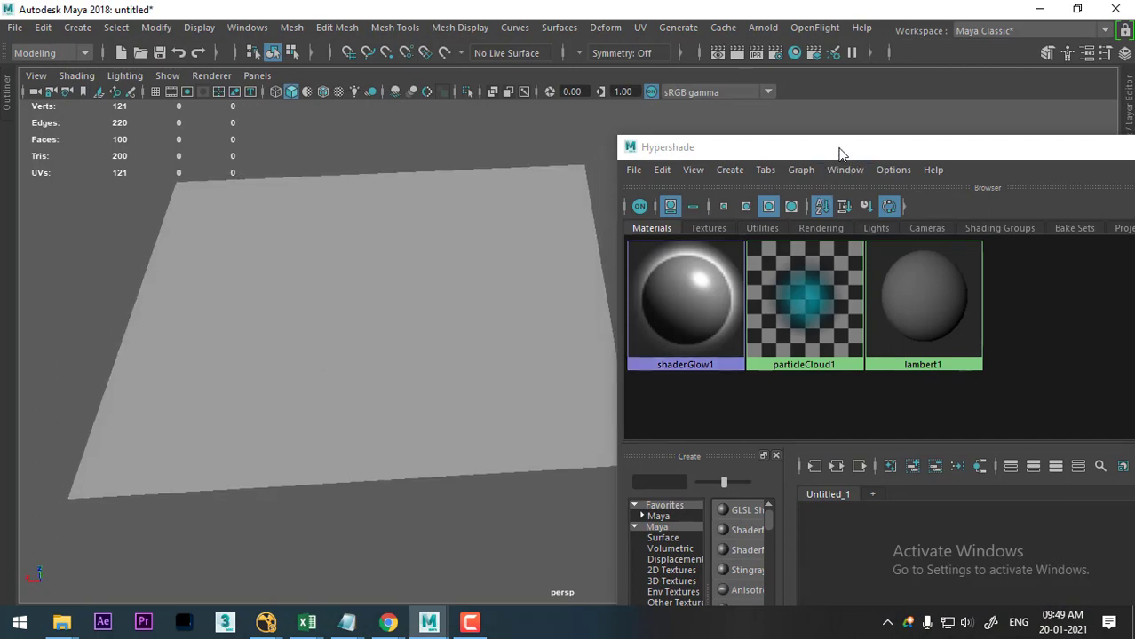
{"action": "left_click_drag", "start_coordinate": [841, 152], "coordinate": [380, 193]}
{"action": "left_click_drag", "start_coordinate": [896, 200], "coordinate": [263, 198]}
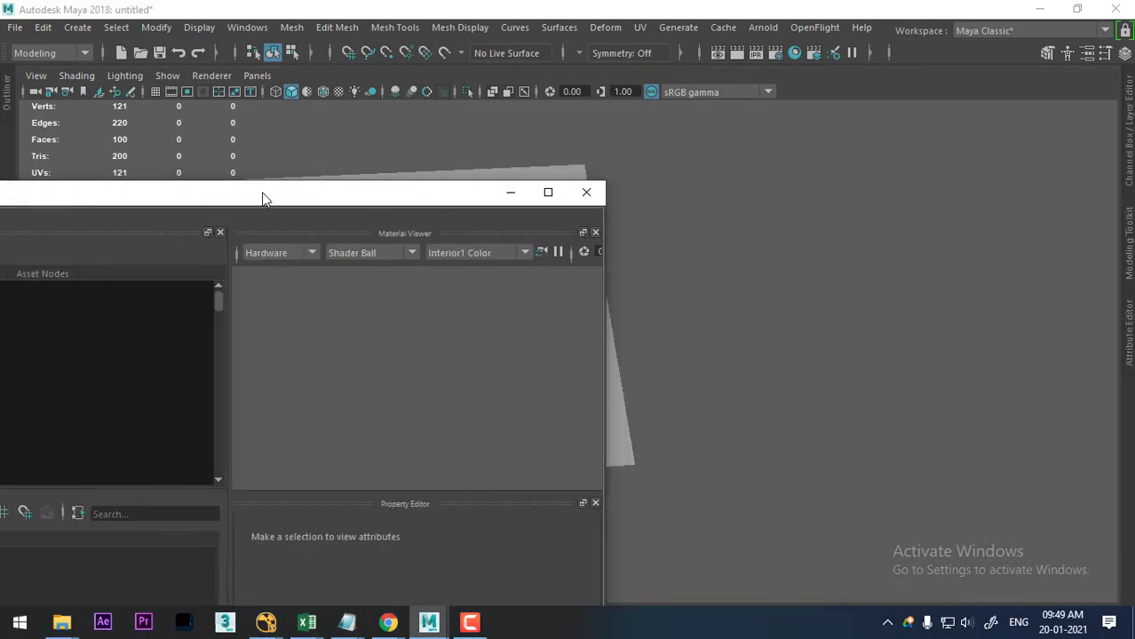
{"action": "left_click", "coordinate": [587, 191]}
Switch to the Two Panes Side by Side layout with the Hypershade in the right pane.
{"action": "left_click", "coordinate": [982, 33]}
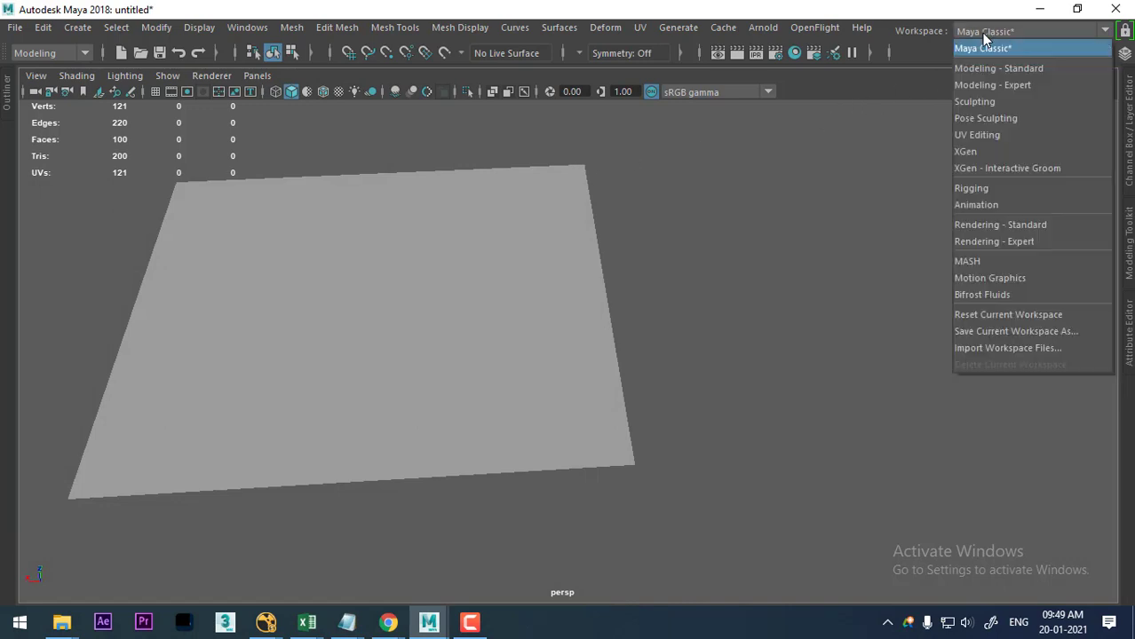
{"action": "left_click", "coordinate": [983, 31]}
{"action": "left_click", "coordinate": [259, 76]}
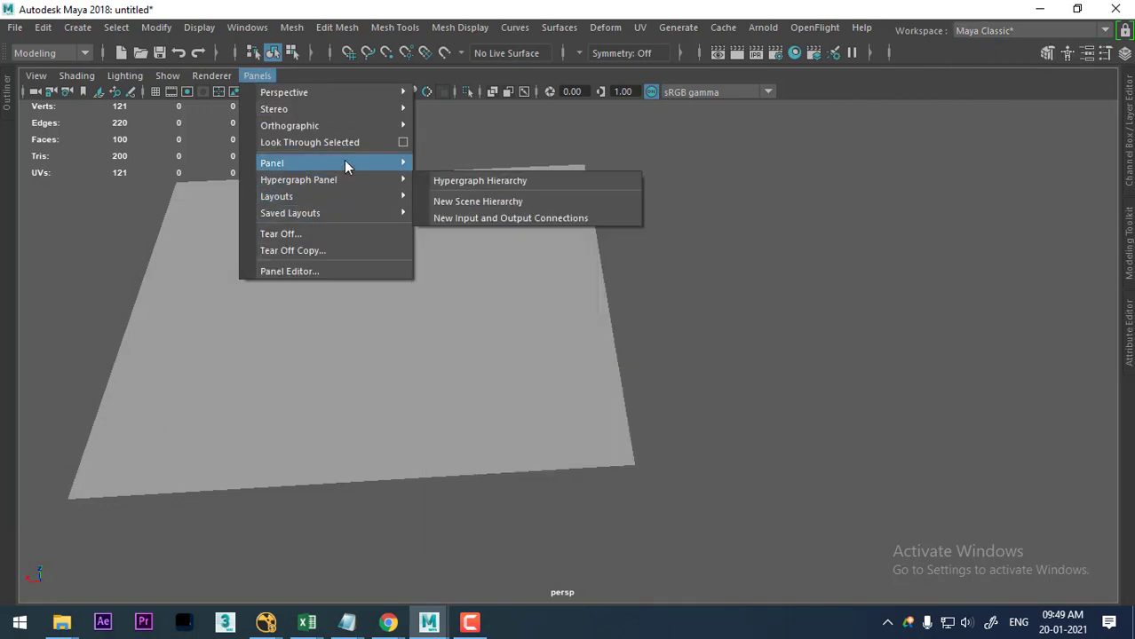
{"action": "mouse_move", "coordinate": [277, 196]}
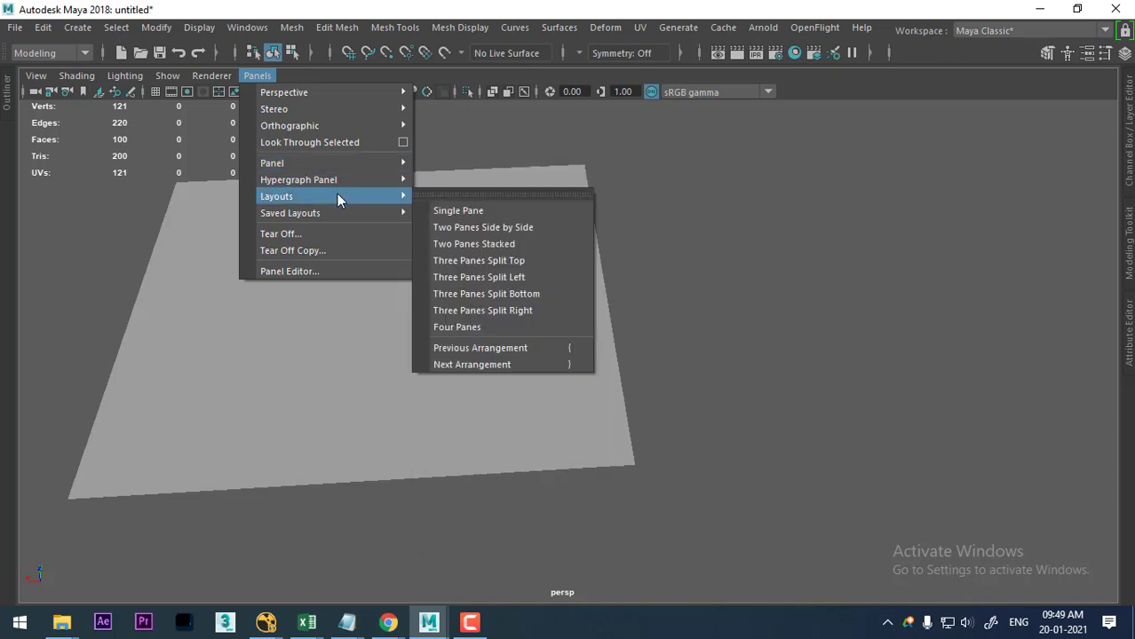
{"action": "left_click", "coordinate": [491, 227]}
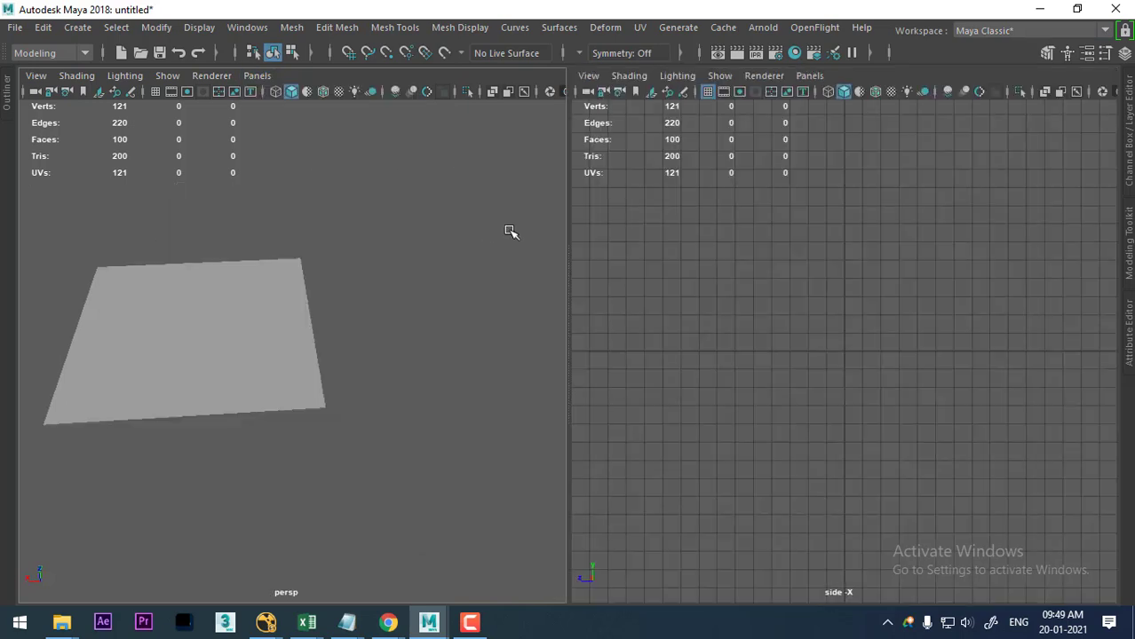
{"action": "left_click", "coordinate": [810, 75]}
{"action": "mouse_move", "coordinate": [885, 163]}
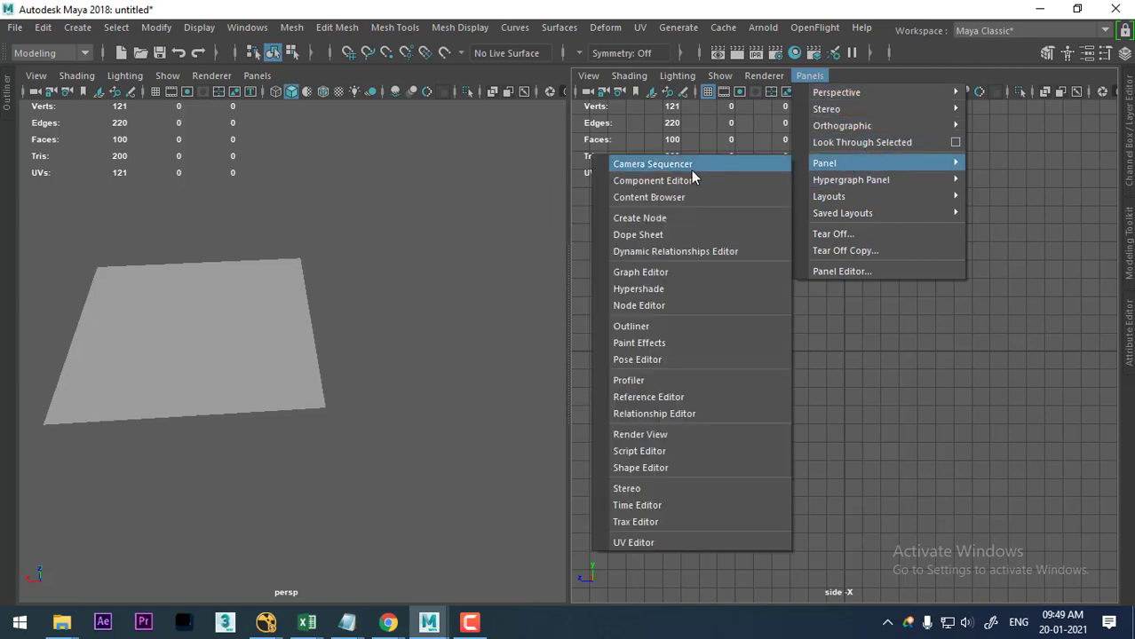
{"action": "left_click", "coordinate": [665, 291]}
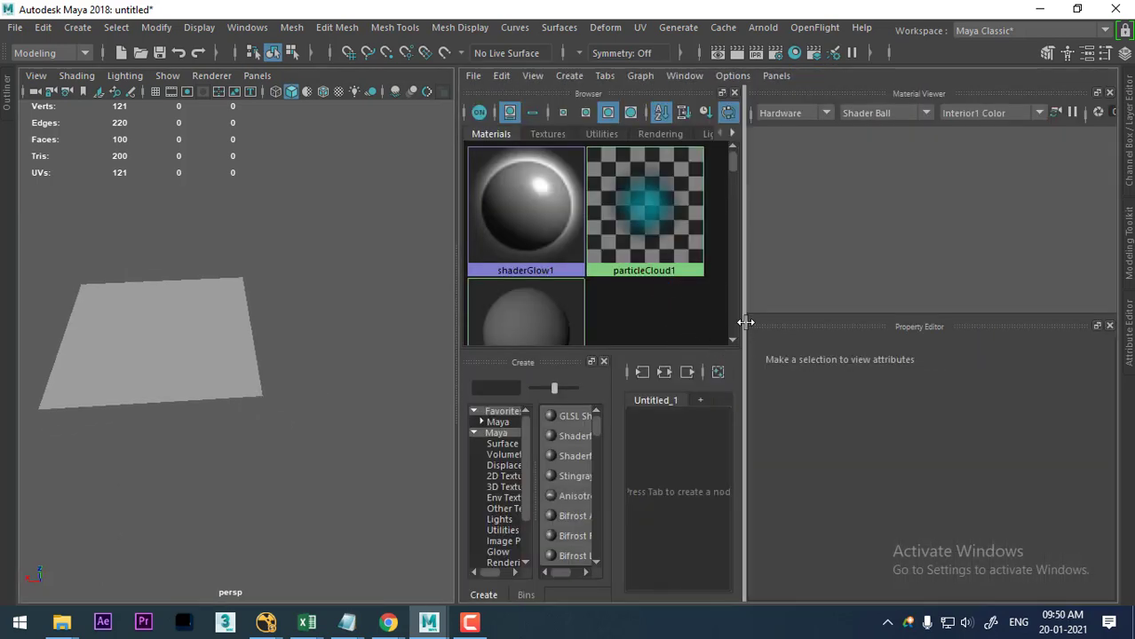
Create a new Lambert material, lambert2, in the Hypershade.
{"action": "mouse_move", "coordinate": [252, 382]}
{"action": "left_mouse_down", "text": "alt"}
{"action": "mouse_move", "coordinate": [202, 355]}
{"action": "mouse_move", "coordinate": [332, 441]}
{"action": "mouse_move", "coordinate": [357, 380]}
{"action": "left_mouse_up", "text": "alt"}
{"action": "left_click", "coordinate": [498, 423]}
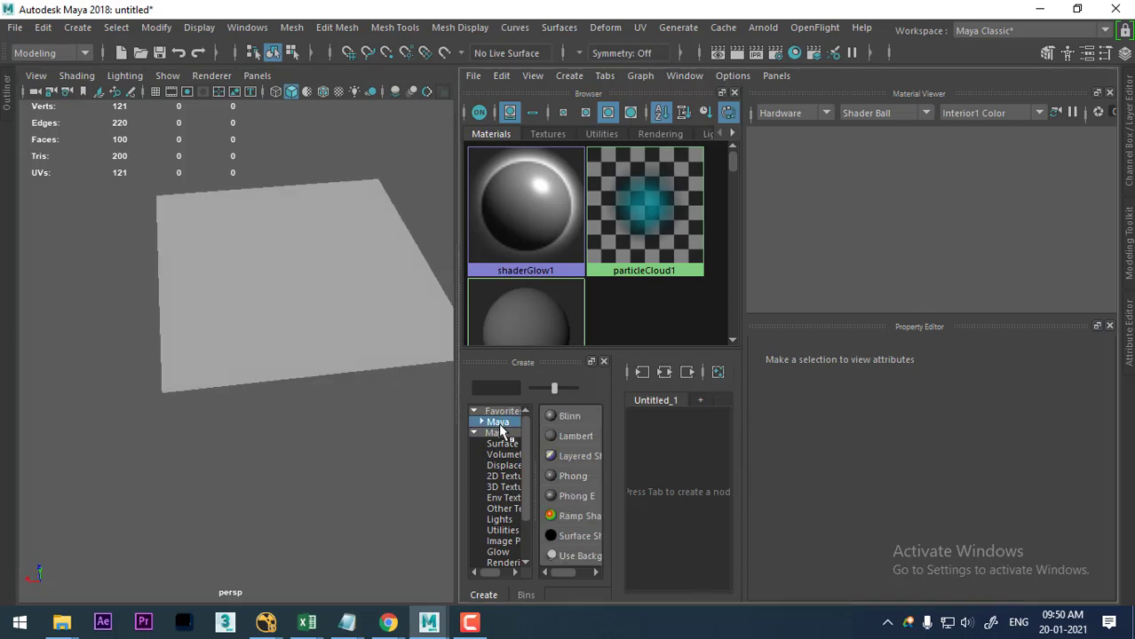
{"action": "left_click", "coordinate": [576, 436]}
Select the plane and drag lambert2 onto it.
{"action": "left_click", "coordinate": [280, 286]}
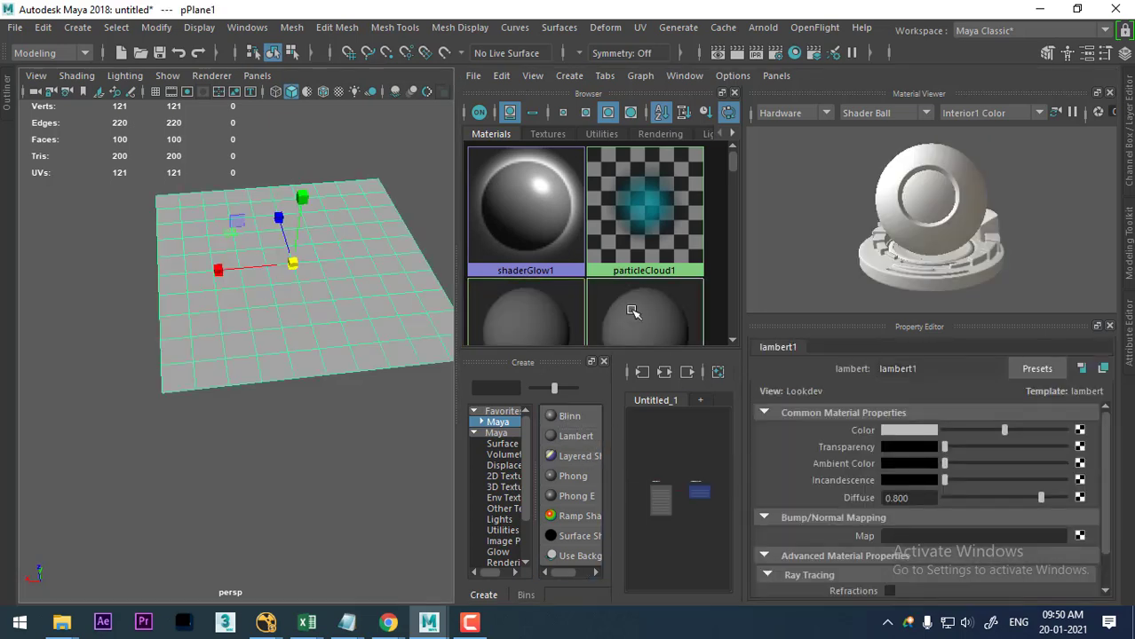
{"action": "scroll", "coordinate": [556, 266], "scroll_direction": "down", "scroll_amount": 2}
{"action": "right_click_drag", "start_coordinate": [522, 248], "coordinate": [522, 182]}
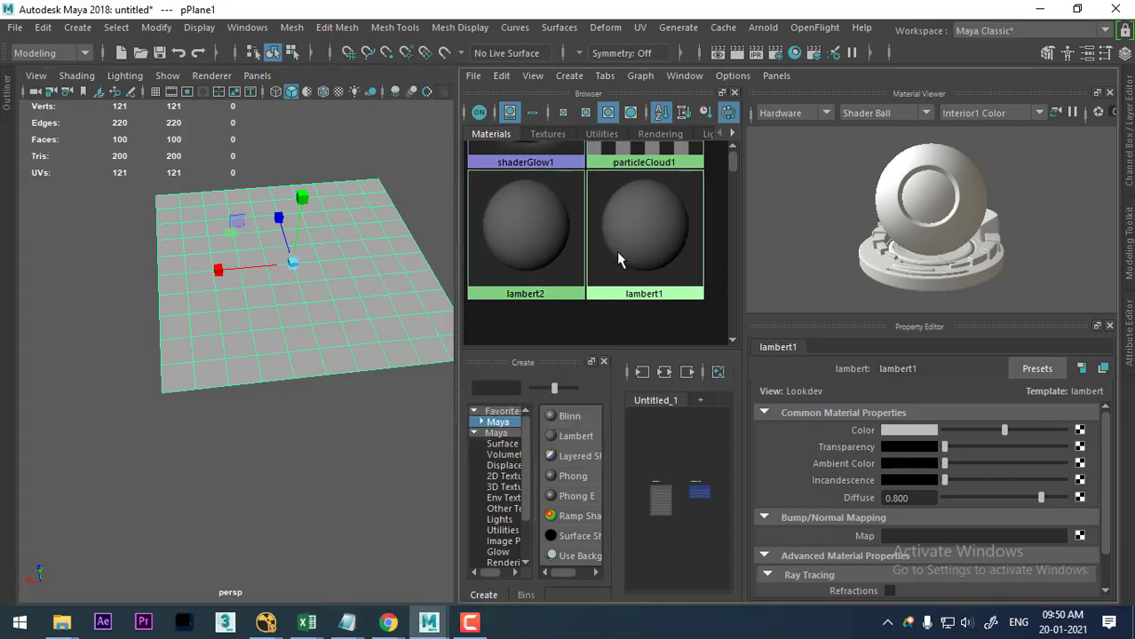
{"action": "middle_click_drag", "start_coordinate": [619, 258], "coordinate": [350, 320]}
{"action": "middle_click_drag", "start_coordinate": [551, 251], "coordinate": [298, 281]}
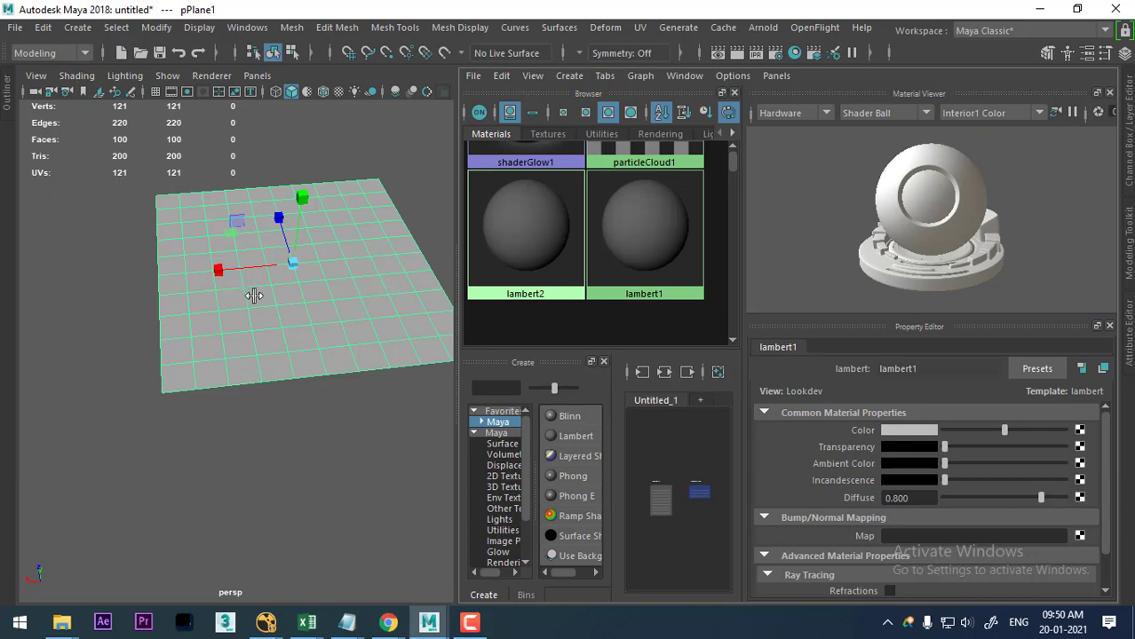
{"action": "mouse_move", "coordinate": [281, 320]}
{"action": "left_mouse_down", "text": "alt"}
{"action": "mouse_move", "coordinate": [274, 347]}
{"action": "mouse_move", "coordinate": [336, 350]}
{"action": "mouse_move", "coordinate": [250, 362]}
{"action": "left_mouse_up", "text": "alt"}
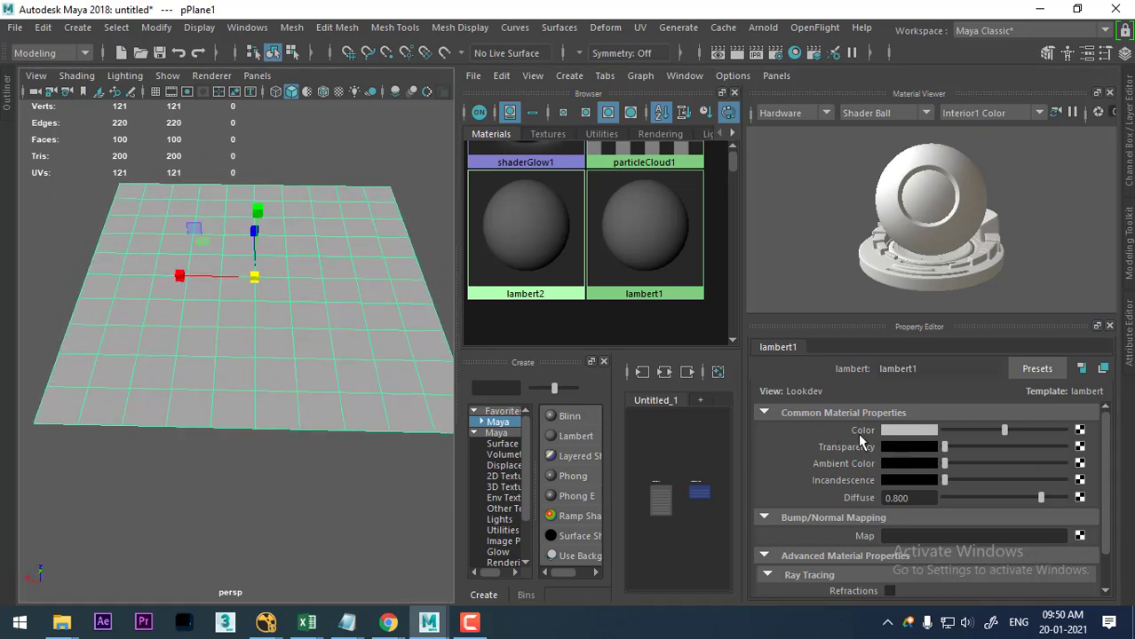
Make lambert1's colour red and assign lambert1 to the plane.
{"action": "mouse_move", "coordinate": [1005, 431]}
{"action": "left_mouse_down"}
{"action": "mouse_move", "coordinate": [956, 433]}
{"action": "mouse_move", "coordinate": [1005, 433]}
{"action": "mouse_move", "coordinate": [979, 435]}
{"action": "left_mouse_up"}
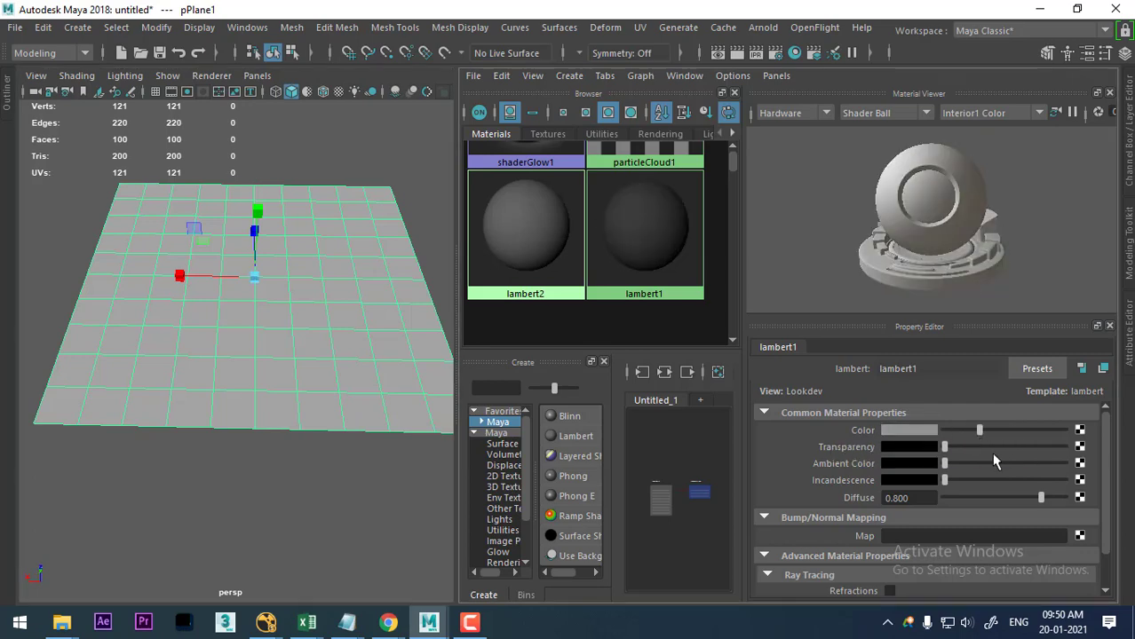
{"action": "left_click", "coordinate": [907, 430]}
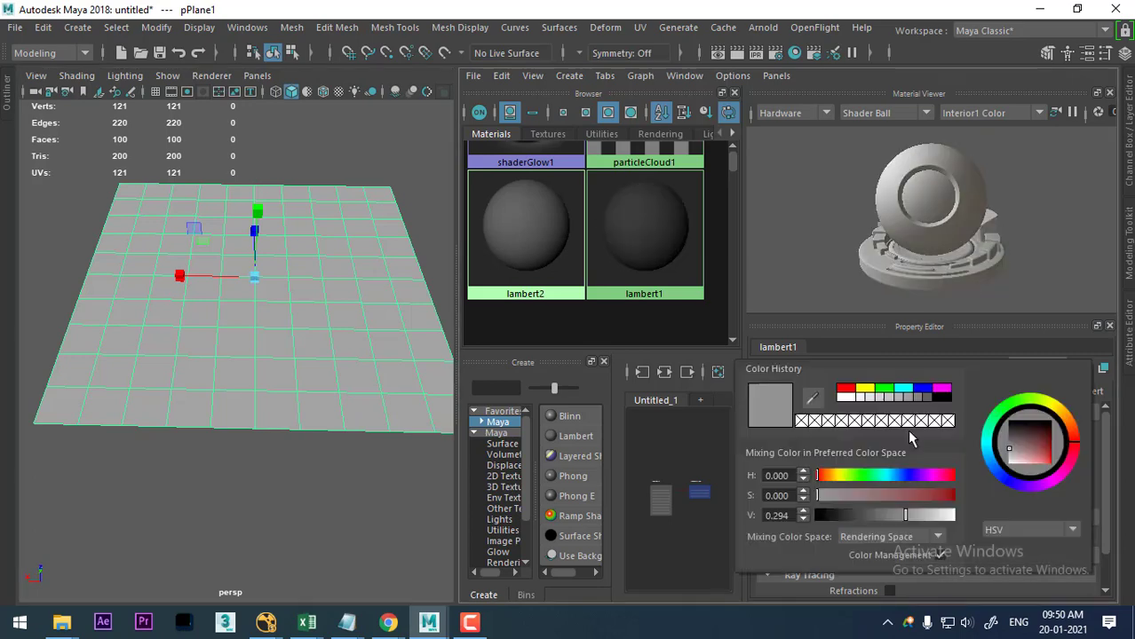
{"action": "left_click", "coordinate": [848, 389]}
{"action": "left_click", "coordinate": [266, 352]}
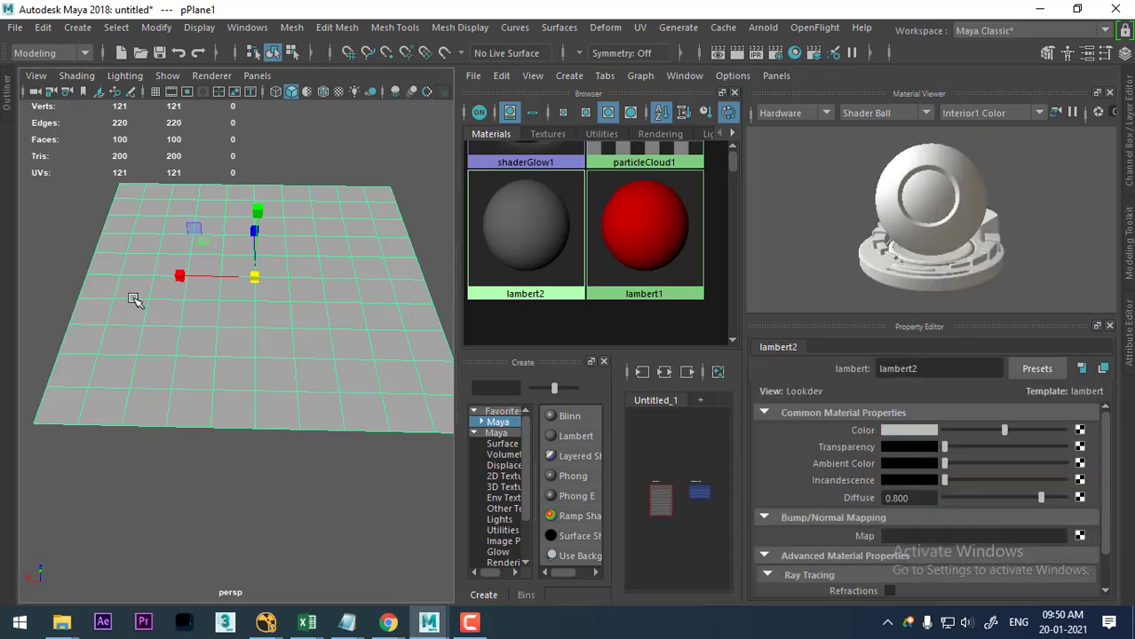
{"action": "right_click", "coordinate": [646, 260]}
{"action": "left_click", "coordinate": [641, 190]}
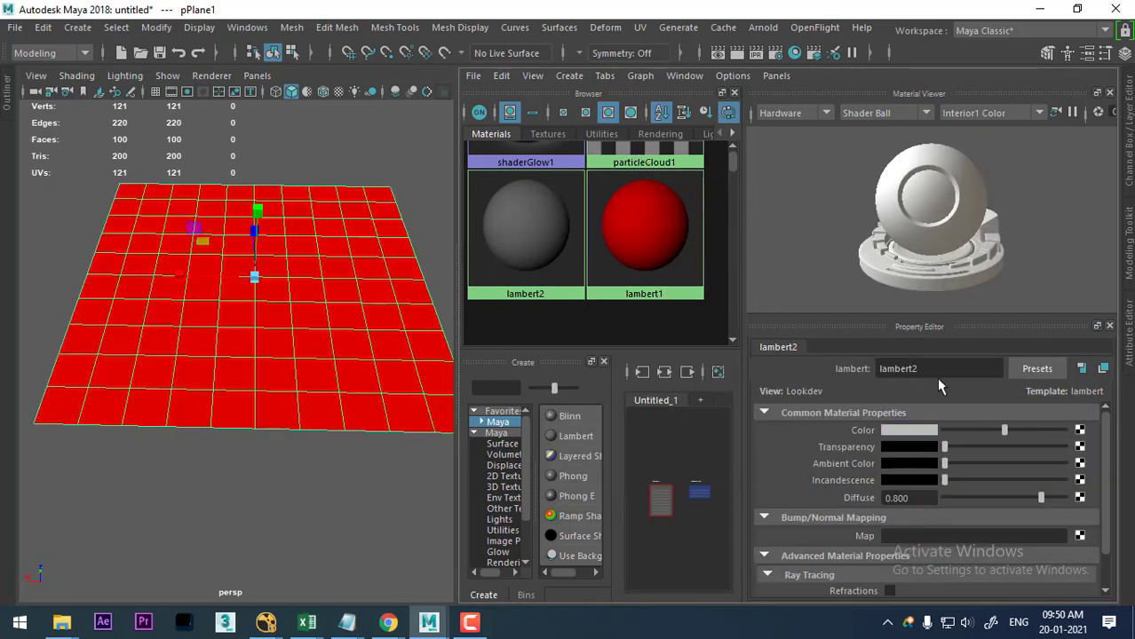
Assign the grey lambert2 to the plane and show its properties.
{"action": "left_click", "coordinate": [533, 246]}
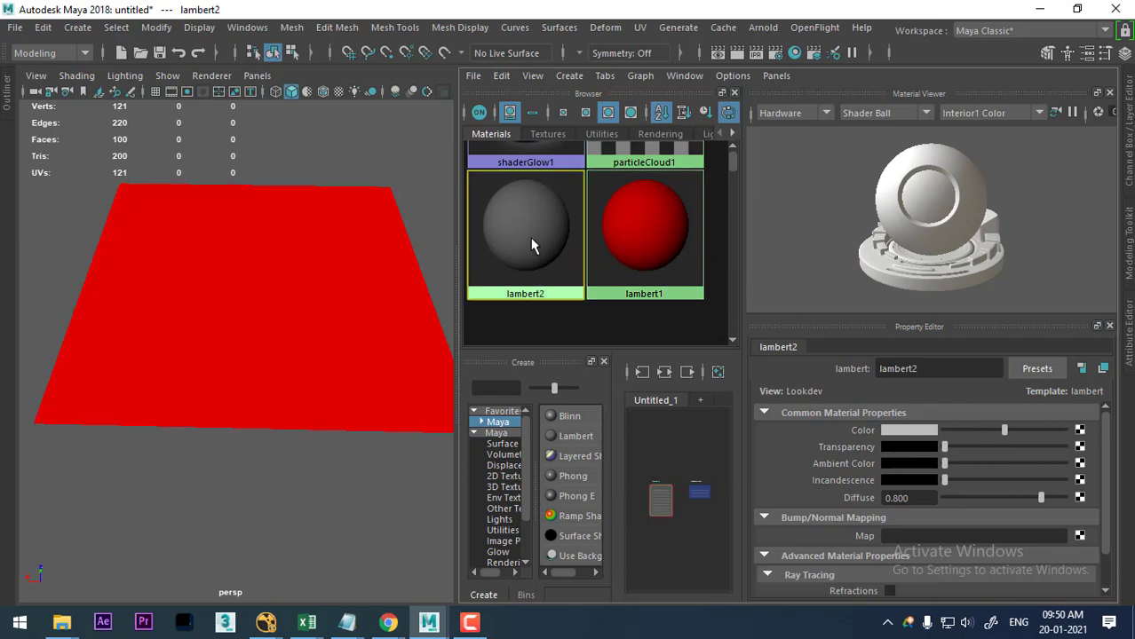
{"action": "left_click", "coordinate": [411, 268]}
{"action": "right_click", "coordinate": [508, 233]}
{"action": "left_click", "coordinate": [509, 196]}
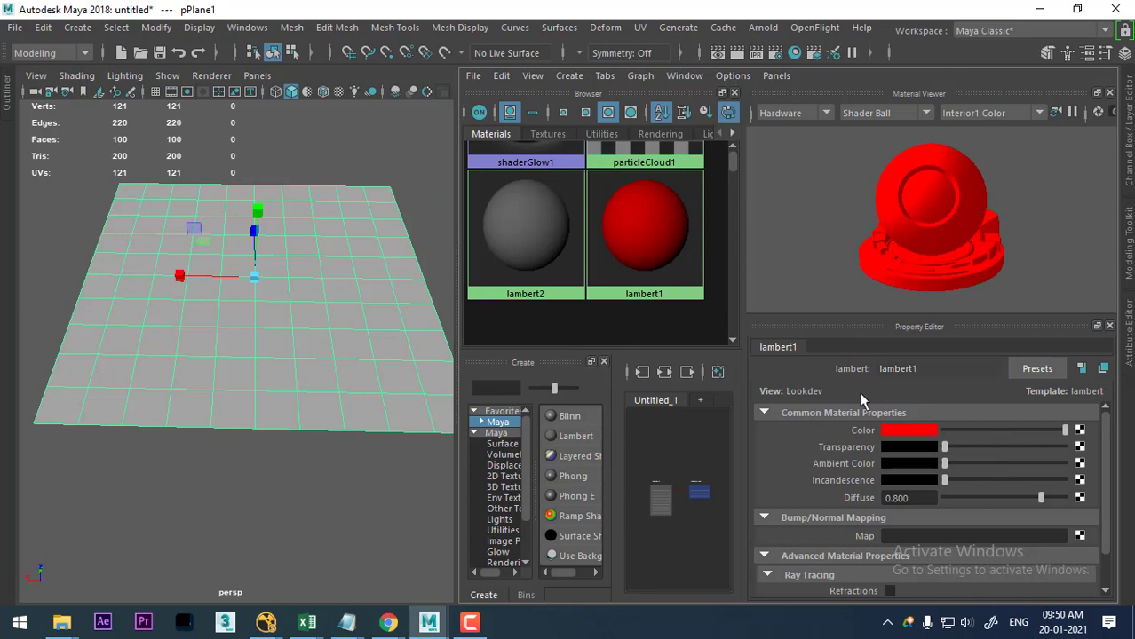
{"action": "left_click", "coordinate": [509, 245]}
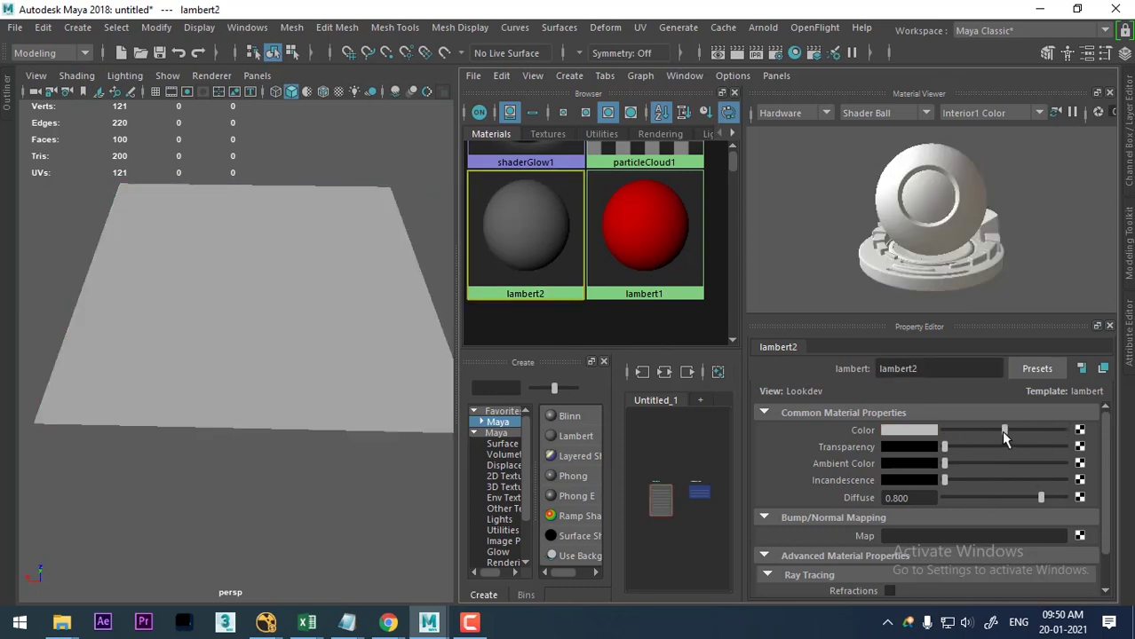
Connect a Cloth 2D texture to lambert2's Color.
{"action": "left_click", "coordinate": [1080, 430]}
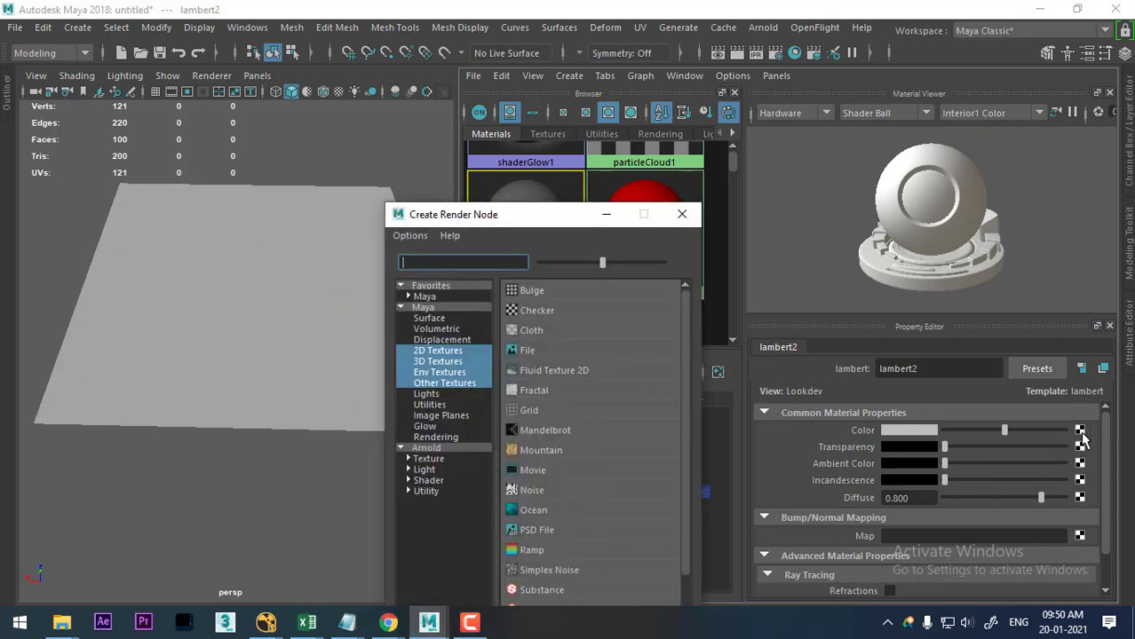
{"action": "left_click_drag", "start_coordinate": [607, 206], "coordinate": [771, 122]}
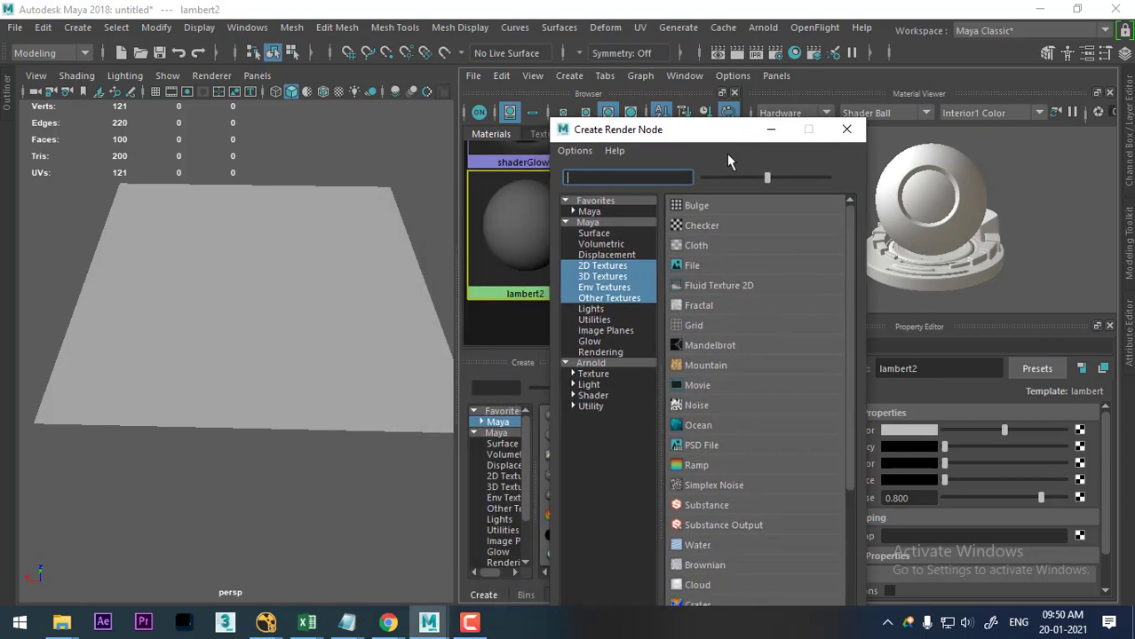
{"action": "left_click", "coordinate": [601, 266]}
{"action": "left_click", "coordinate": [607, 277]}
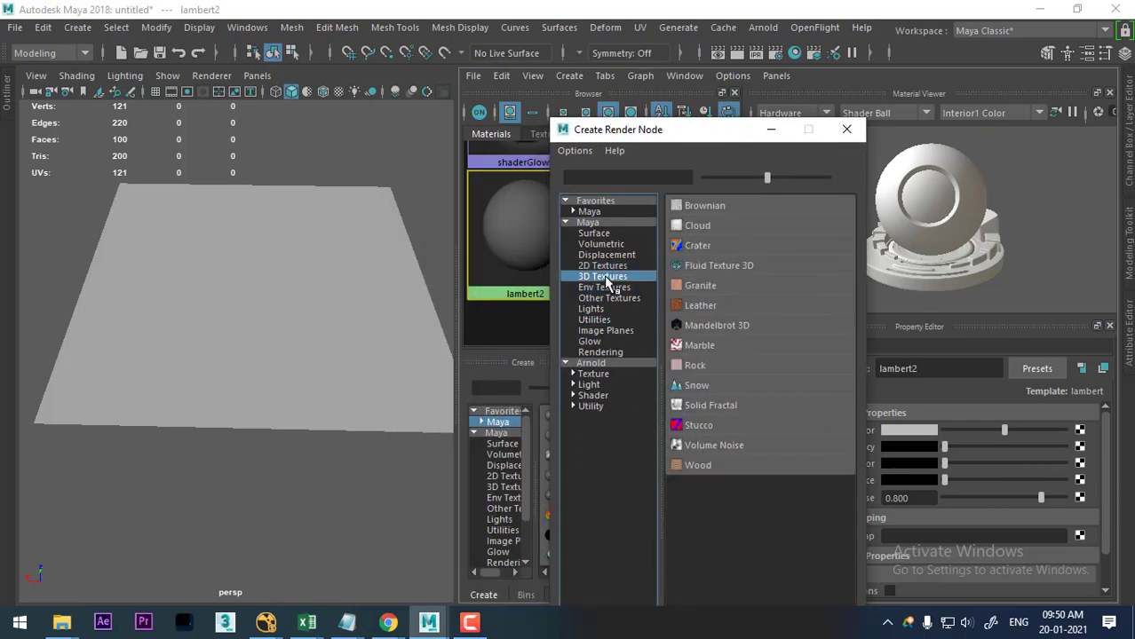
{"action": "left_click", "coordinate": [603, 267]}
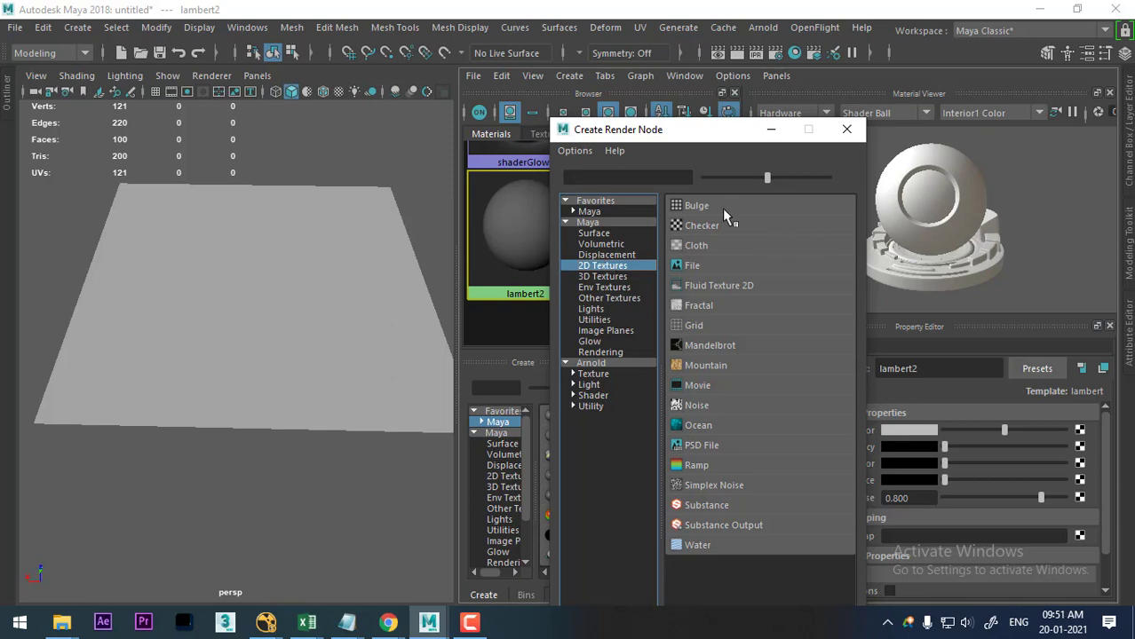
{"action": "left_click", "coordinate": [690, 246]}
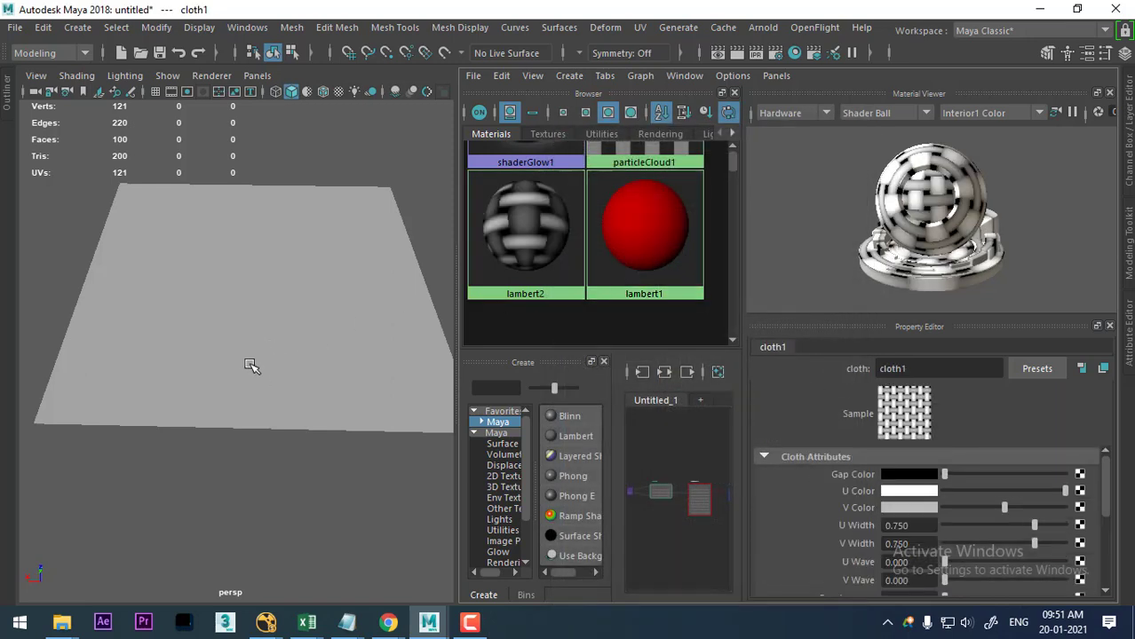
Turn on textured display and maximize the perspective view looking down on the woven plane.
{"action": "mouse_move", "coordinate": [250, 365]}
{"action": "left_mouse_down", "text": "alt"}
{"action": "mouse_move", "coordinate": [286, 398]}
{"action": "mouse_move", "coordinate": [278, 347]}
{"action": "mouse_move", "coordinate": [253, 336]}
{"action": "mouse_move", "coordinate": [362, 392]}
{"action": "mouse_move", "coordinate": [286, 379]}
{"action": "mouse_move", "coordinate": [175, 394]}
{"action": "left_mouse_up", "text": "alt"}
{"action": "key", "text": "6"}
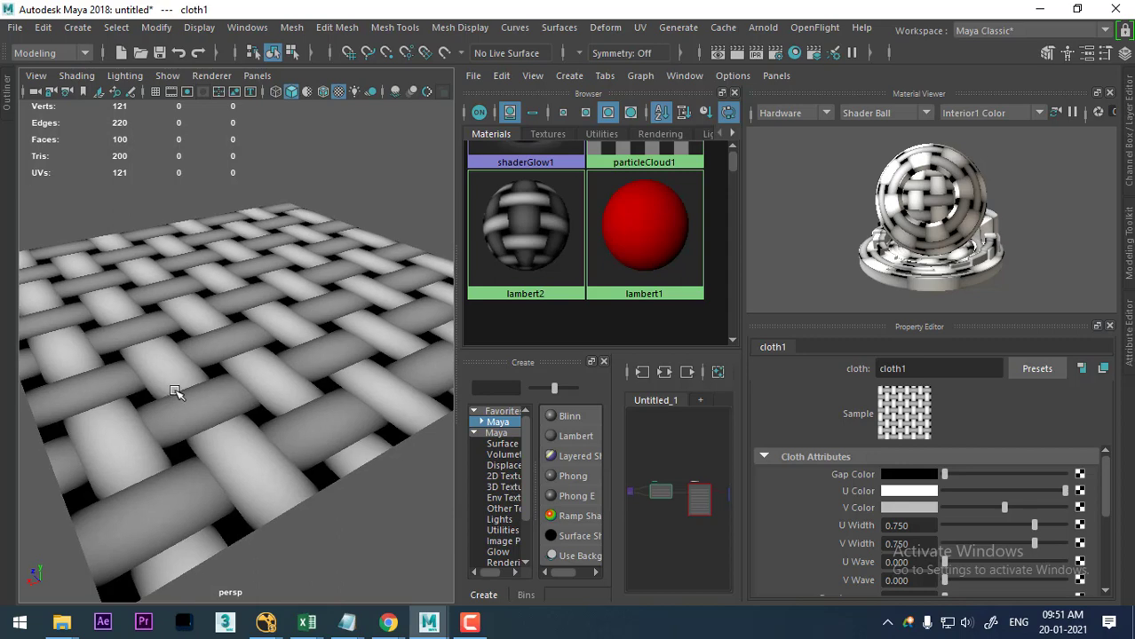
{"action": "mouse_move", "coordinate": [211, 519]}
{"action": "left_mouse_down", "text": "alt"}
{"action": "mouse_move", "coordinate": [185, 489]}
{"action": "mouse_move", "coordinate": [349, 521]}
{"action": "mouse_move", "coordinate": [275, 488]}
{"action": "mouse_move", "coordinate": [299, 517]}
{"action": "mouse_move", "coordinate": [262, 441]}
{"action": "mouse_move", "coordinate": [356, 456]}
{"action": "left_mouse_up", "text": "alt"}
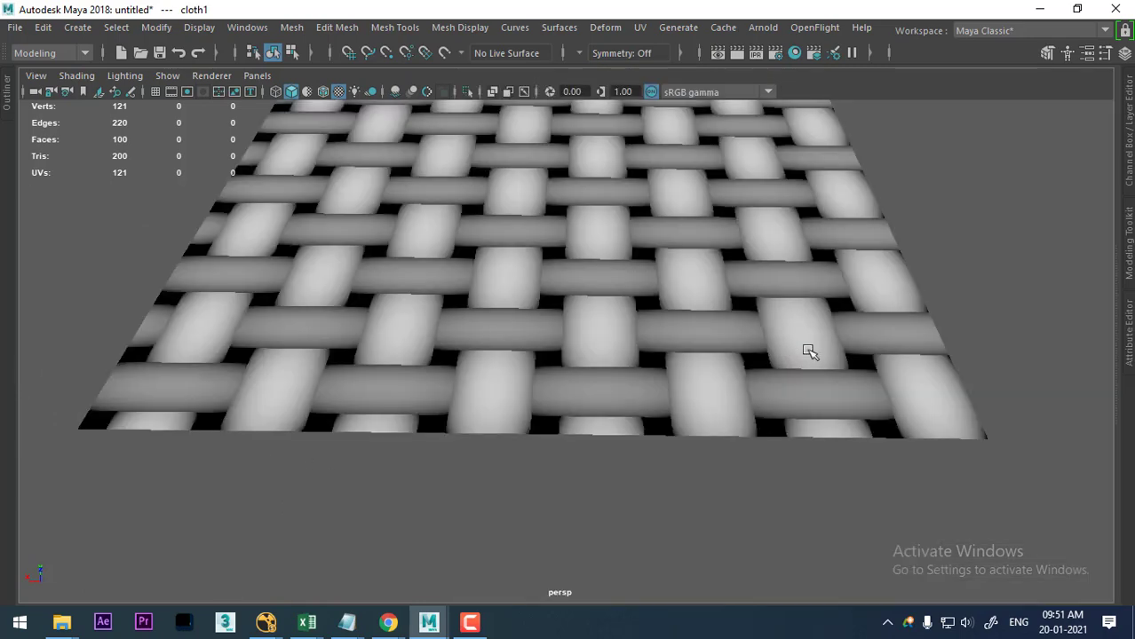
{"action": "key", "text": "space"}
{"action": "mouse_move", "coordinate": [616, 423]}
{"action": "left_mouse_down", "text": "alt"}
{"action": "mouse_move", "coordinate": [568, 336]}
{"action": "mouse_move", "coordinate": [644, 308]}
{"action": "left_mouse_up", "text": "alt"}
Duplicate the plane with Ctrl+D and move the copy to the right.
{"action": "key", "text": "ctrl+d"}
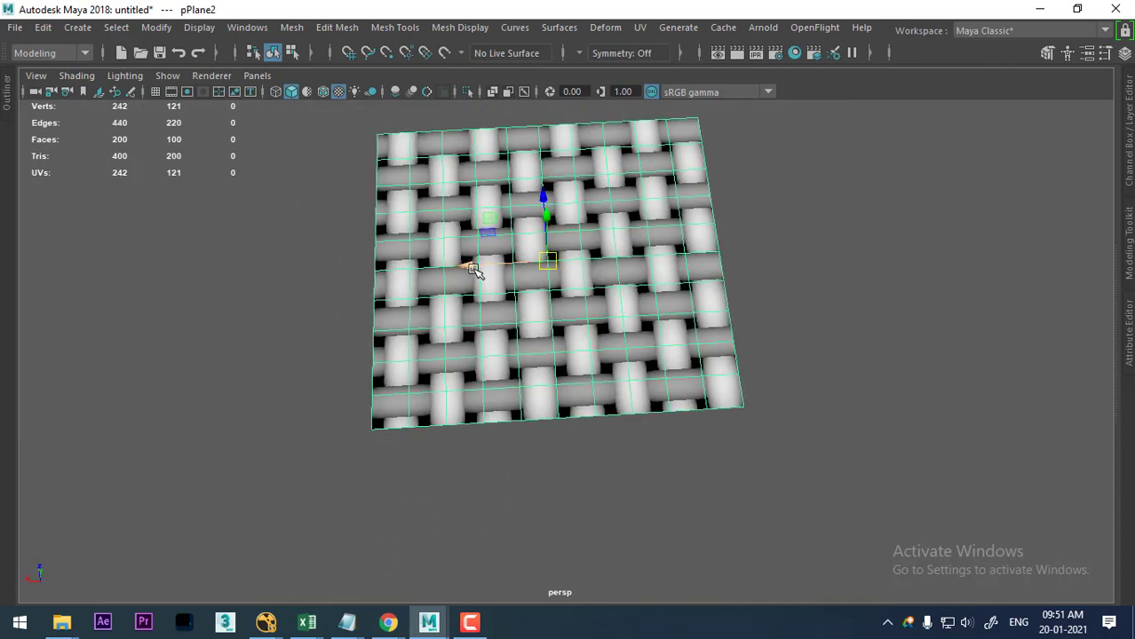
{"action": "left_click_drag", "start_coordinate": [464, 265], "coordinate": [875, 247]}
{"action": "middle_click_drag", "start_coordinate": [875, 247], "coordinate": [502, 337], "text": "alt"}
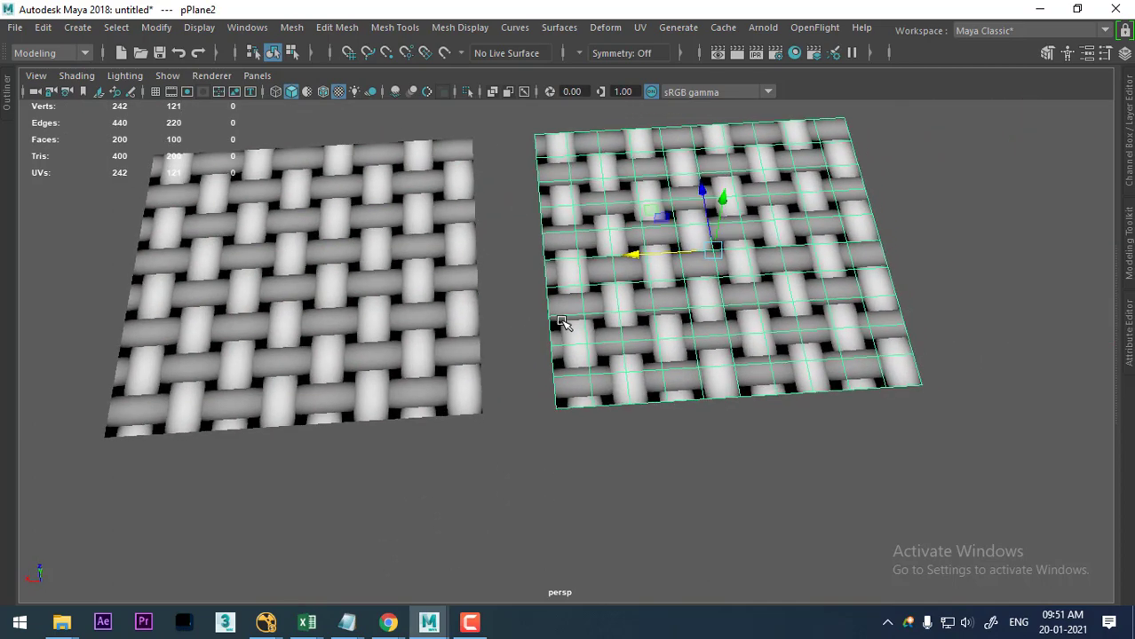
Give pPlane2 a new plain Lambert material, then return to Chrome's procedural texture results.
{"action": "right_click_drag", "start_coordinate": [640, 142], "coordinate": [660, 599]}
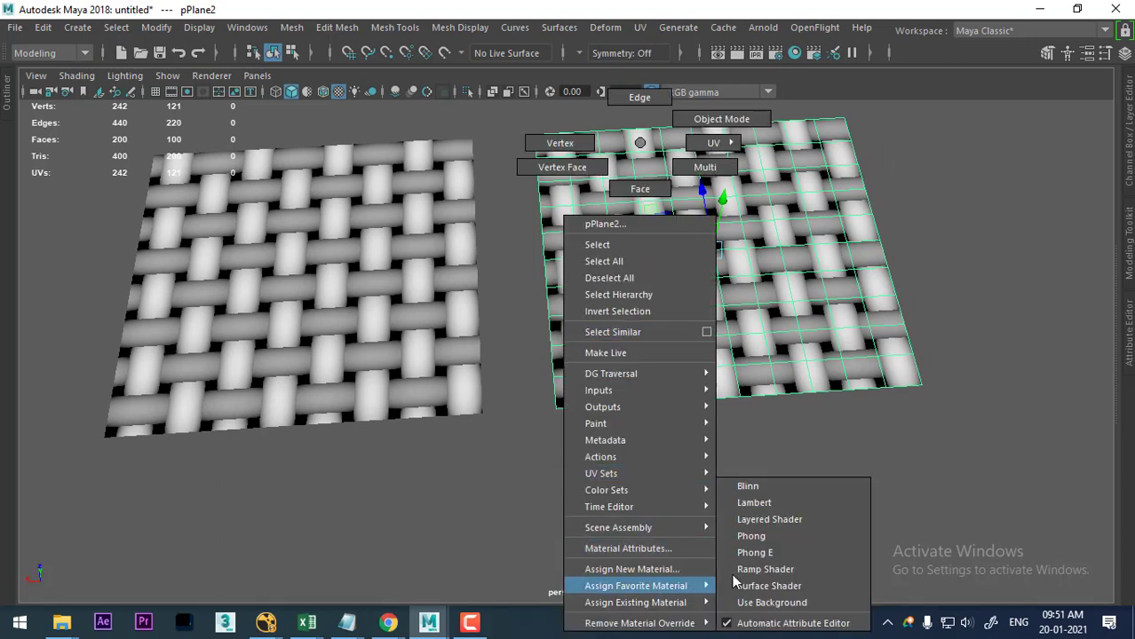
{"action": "left_click", "coordinate": [760, 502]}
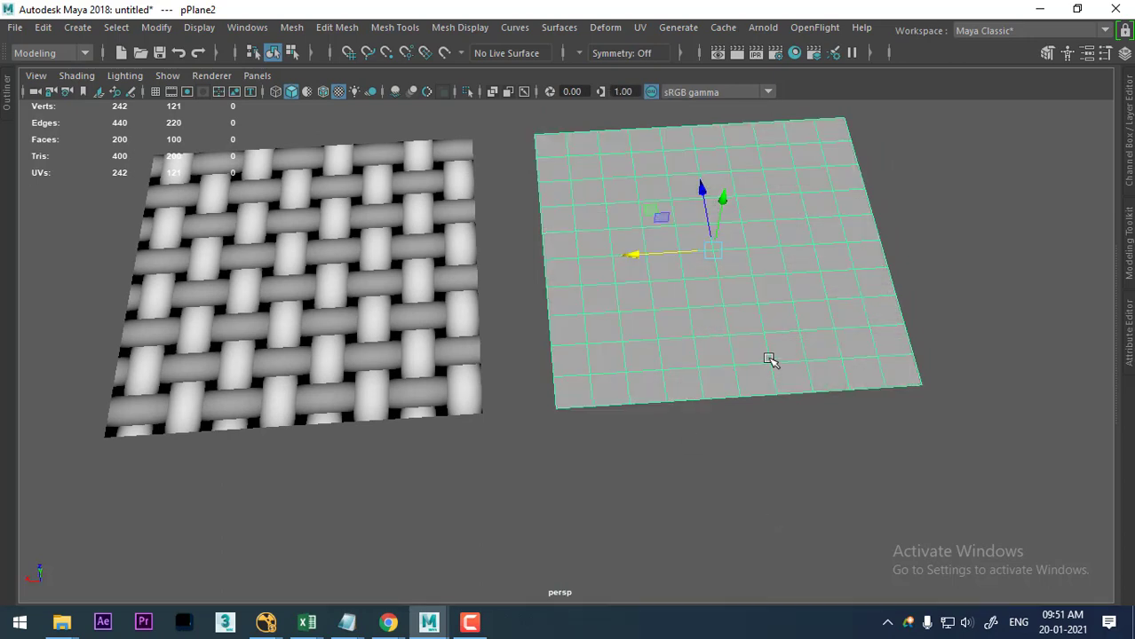
{"action": "left_click", "coordinate": [389, 622]}
{"action": "left_click", "coordinate": [407, 582]}
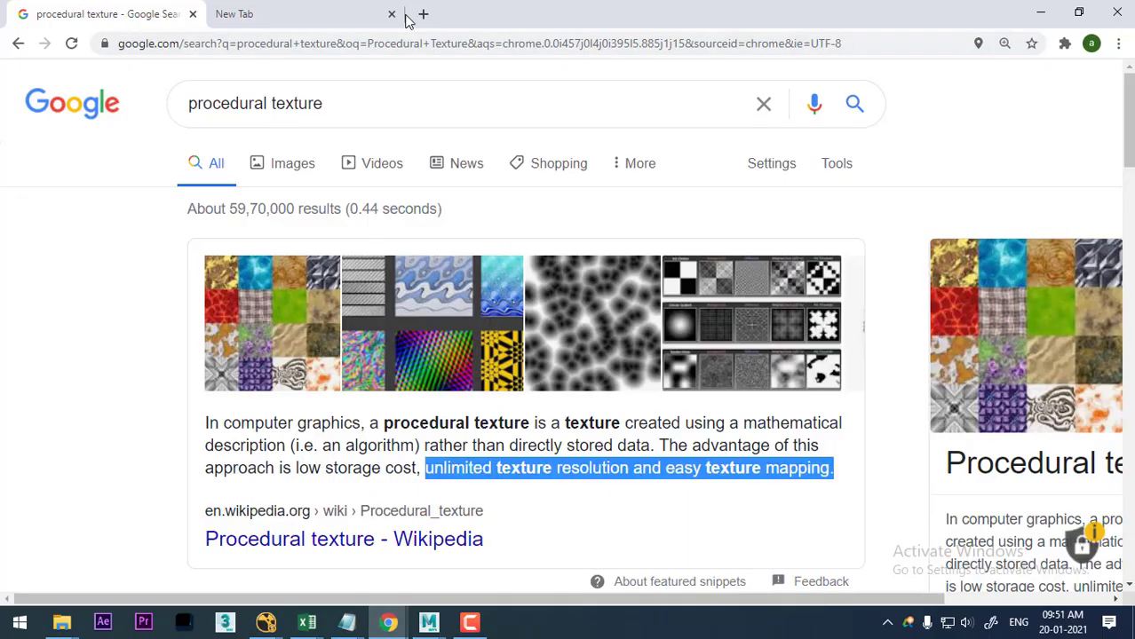
In a new tab, search Google for 'cloth texture' and open the image results.
{"action": "left_click", "coordinate": [361, 11]}
{"action": "left_click", "coordinate": [418, 351]}
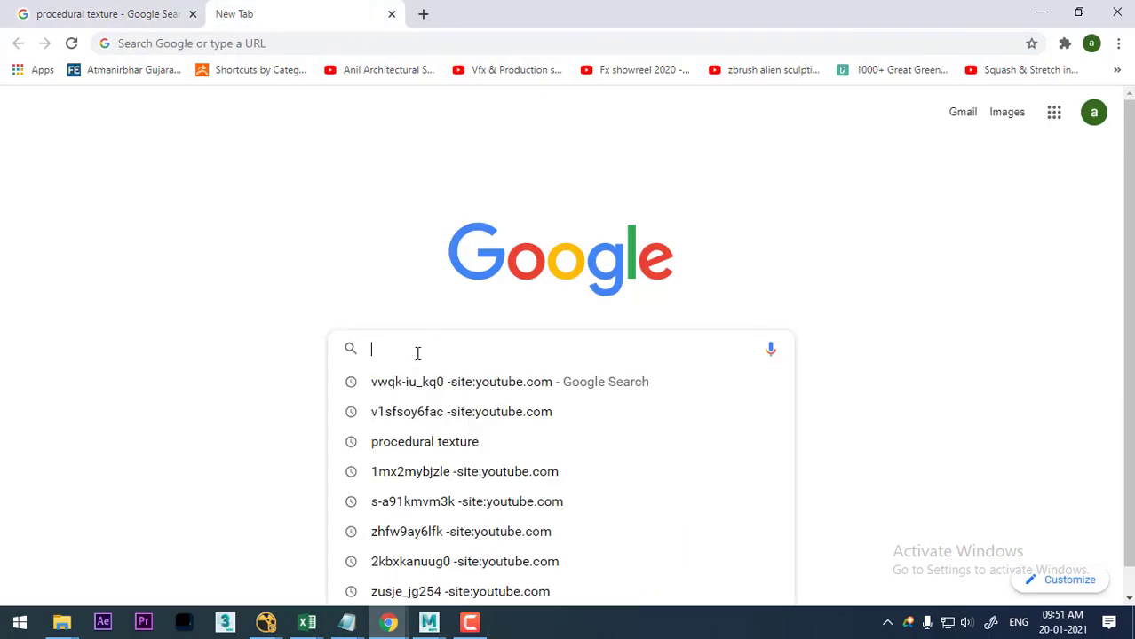
{"action": "type", "text": "cloth"}
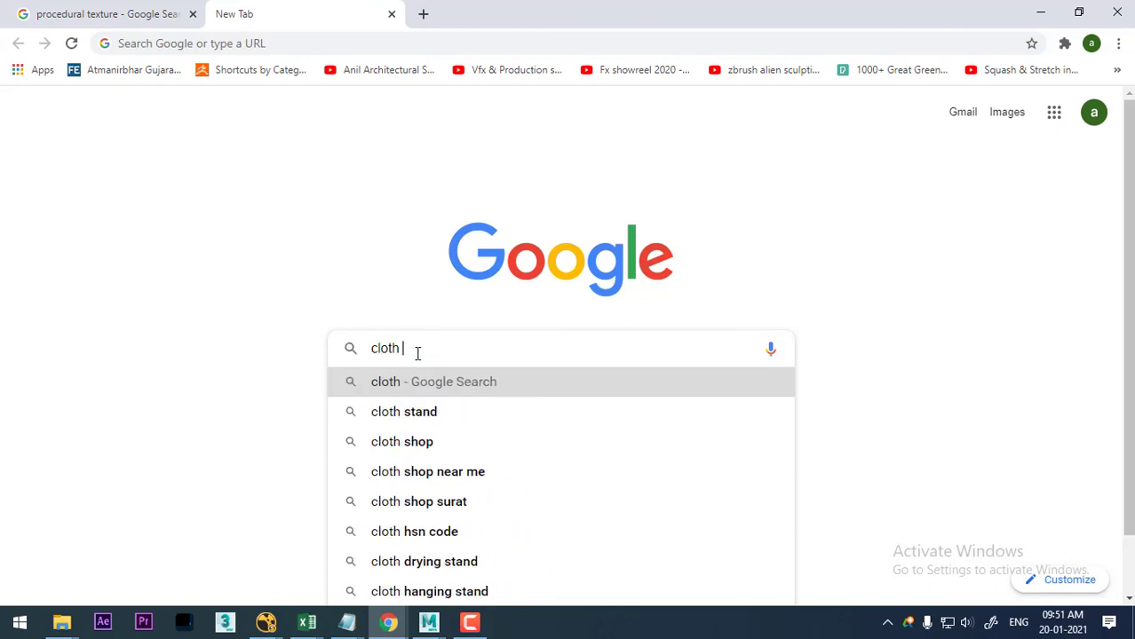
{"action": "type", "text": " te"}
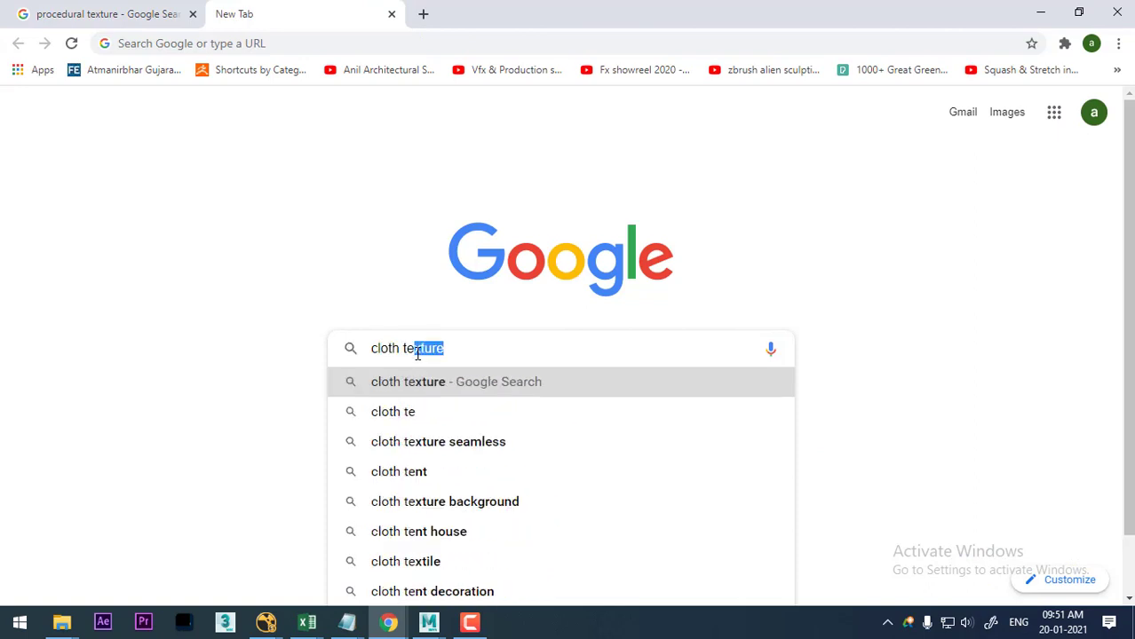
{"action": "key", "text": "Return"}
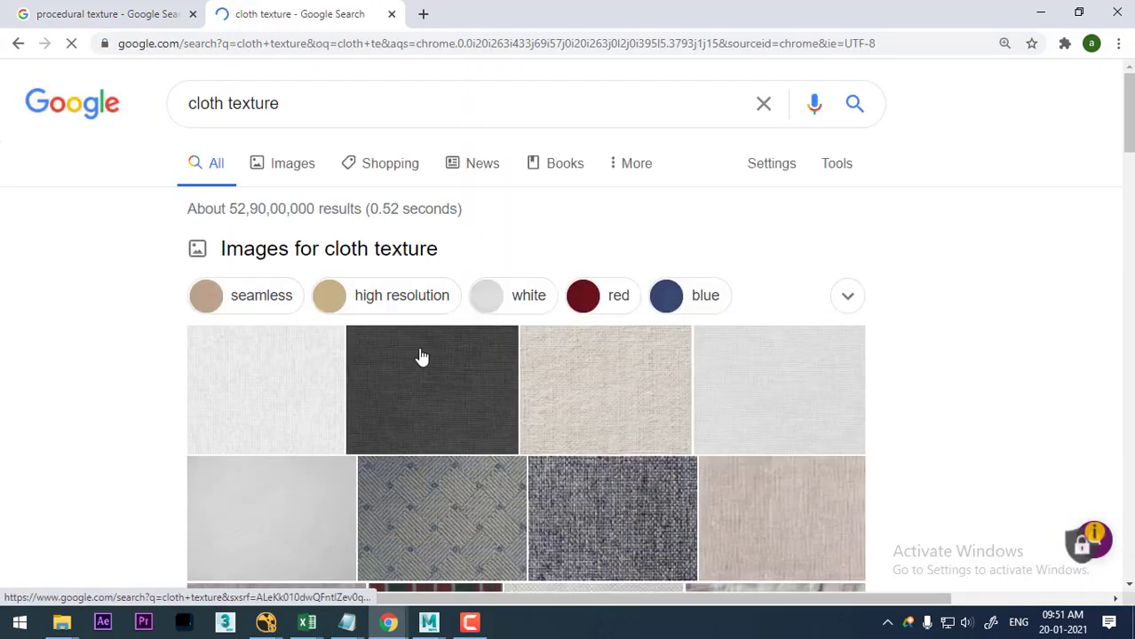
{"action": "scroll", "coordinate": [355, 390], "scroll_direction": "down", "scroll_amount": 1}
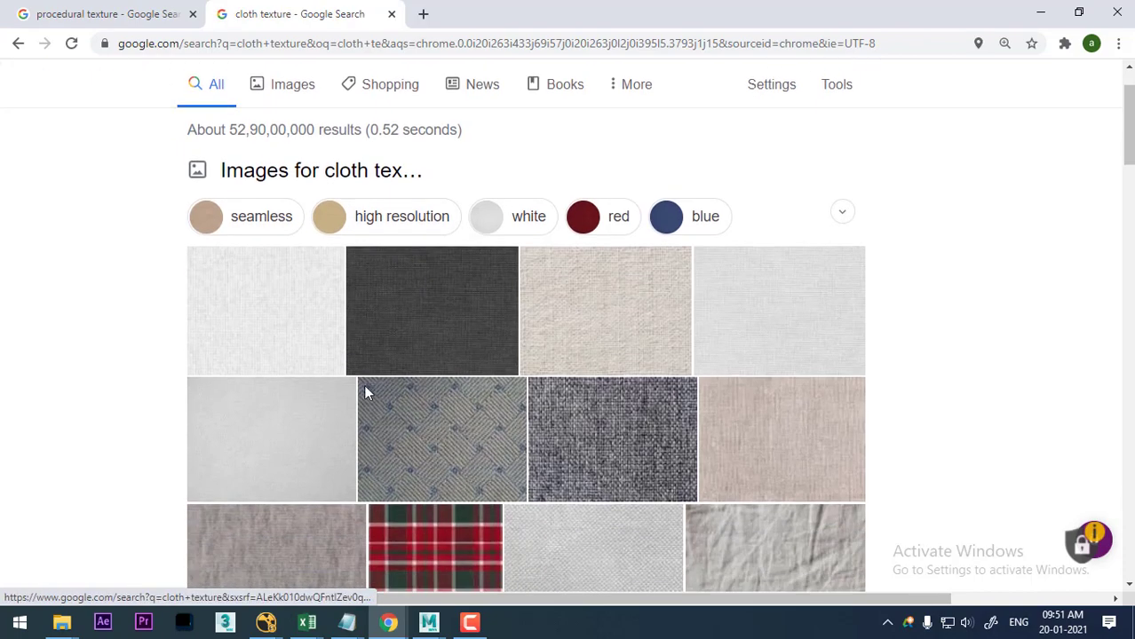
{"action": "left_click", "coordinate": [438, 446]}
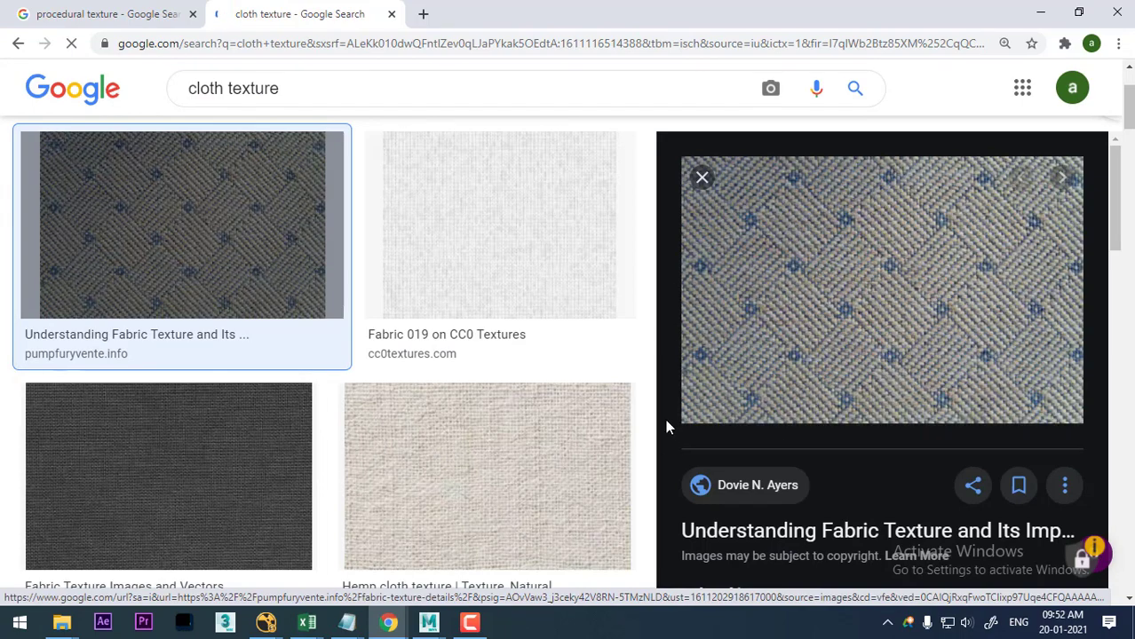
Filter the results to large images and preview the dark grey fabric photo.
{"action": "scroll", "coordinate": [480, 320], "scroll_direction": "up", "scroll_amount": 2}
{"action": "left_click", "coordinate": [642, 167]}
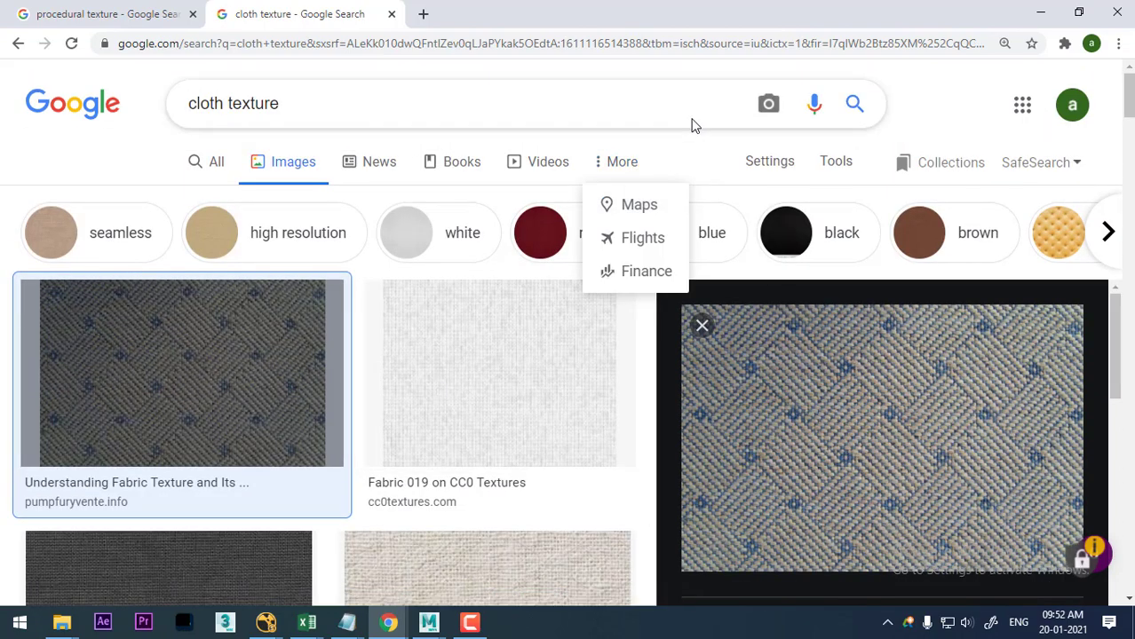
{"action": "left_click", "coordinate": [769, 163]}
{"action": "left_click", "coordinate": [835, 161]}
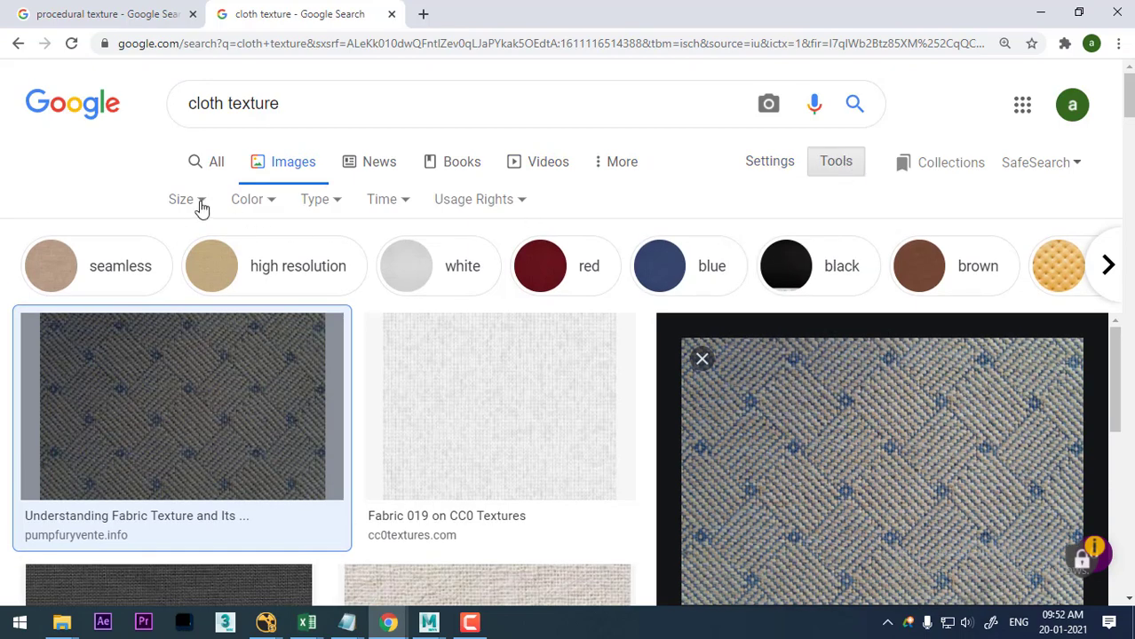
{"action": "left_click", "coordinate": [202, 206]}
{"action": "left_click", "coordinate": [193, 272]}
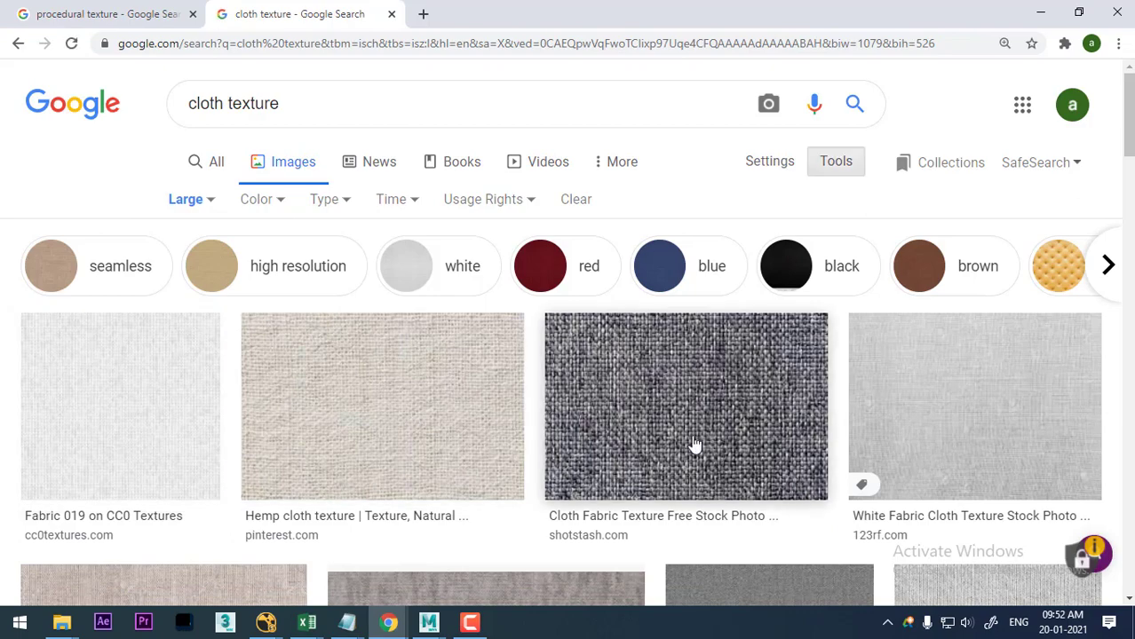
{"action": "left_click", "coordinate": [713, 417]}
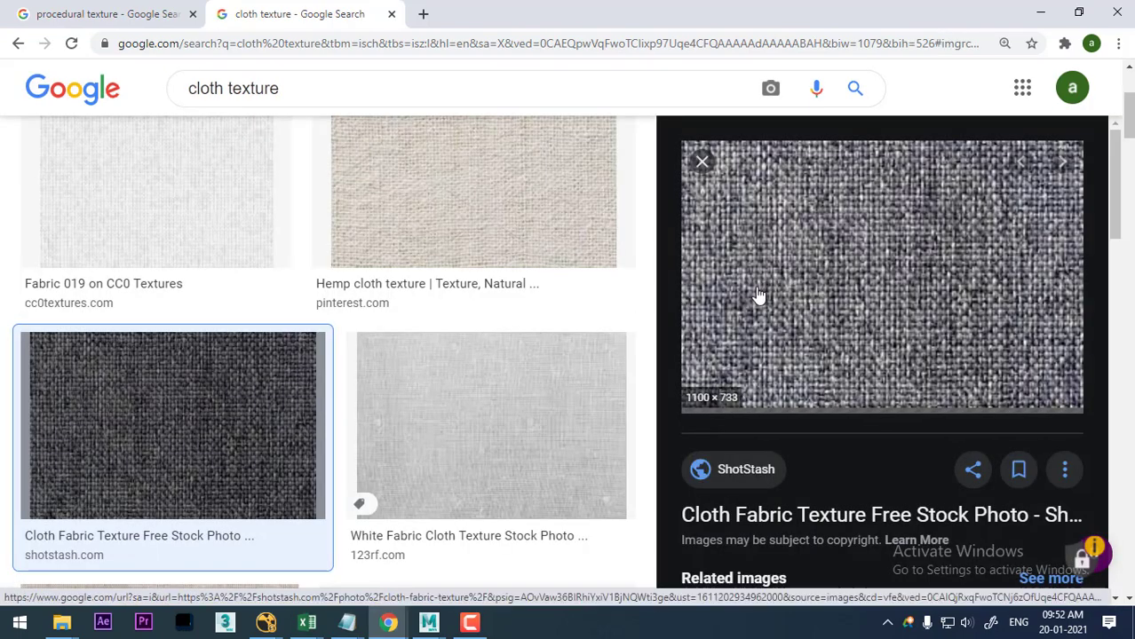
{"action": "mouse_move", "coordinate": [798, 283]}
{"action": "right_click", "coordinate": [877, 192]}
Save the fabric image as download.jpg in a new Desktop folder 'texture', then return to Maya.
{"action": "left_click", "coordinate": [947, 333]}
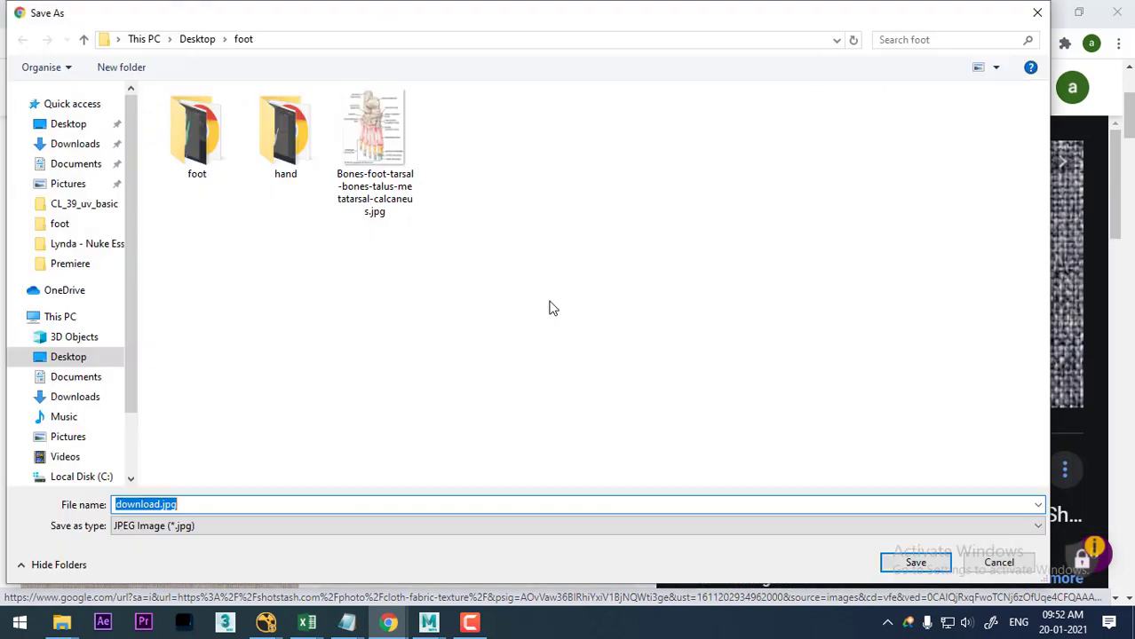
{"action": "left_click", "coordinate": [59, 127]}
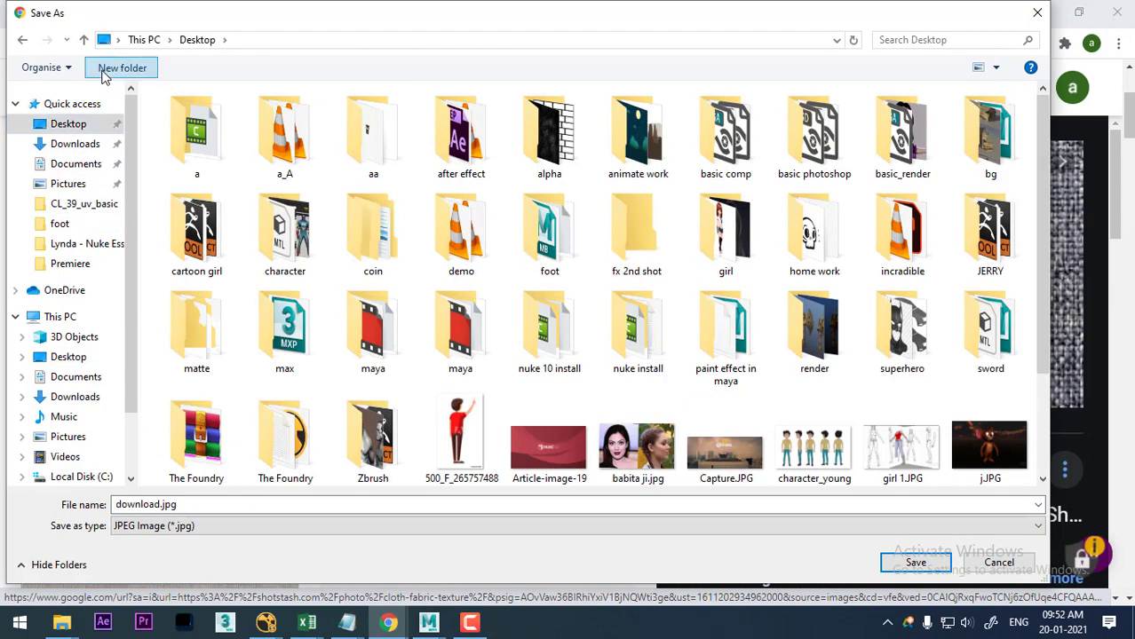
{"action": "left_click", "coordinate": [121, 69]}
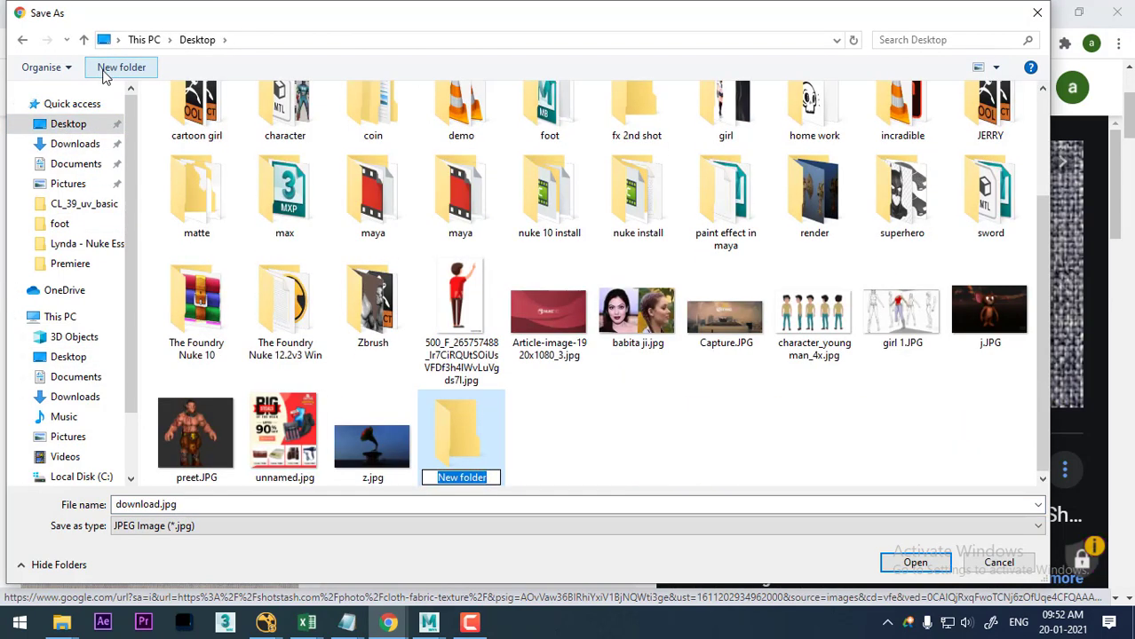
{"action": "type", "text": "textur"}
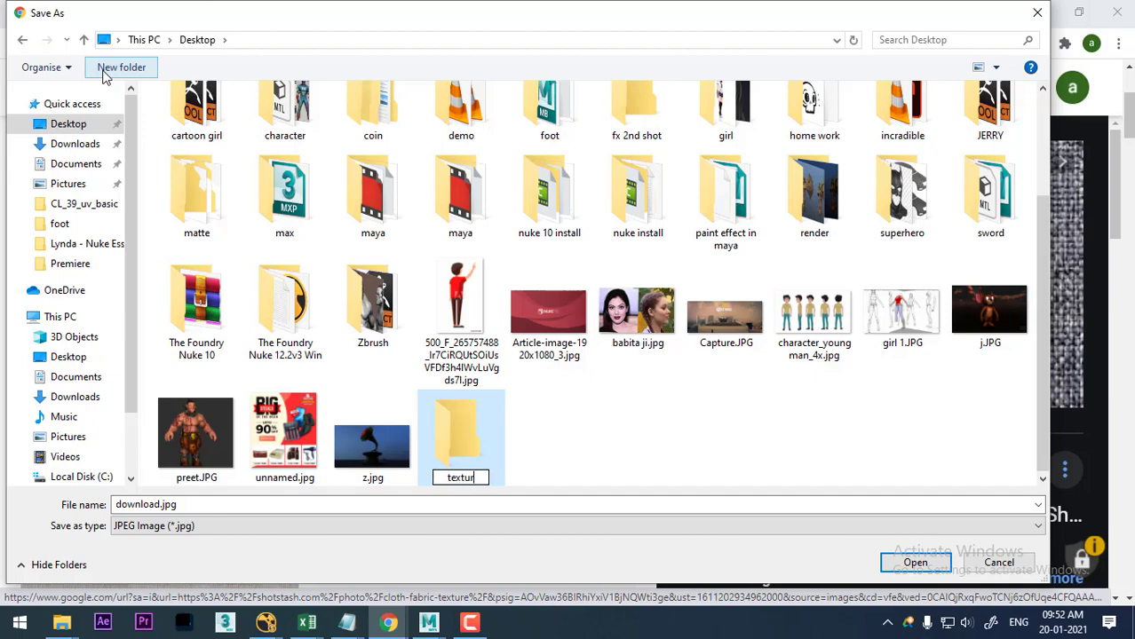
{"action": "type", "text": "e"}
{"action": "key", "text": "Return"}
{"action": "key", "text": "Return"}
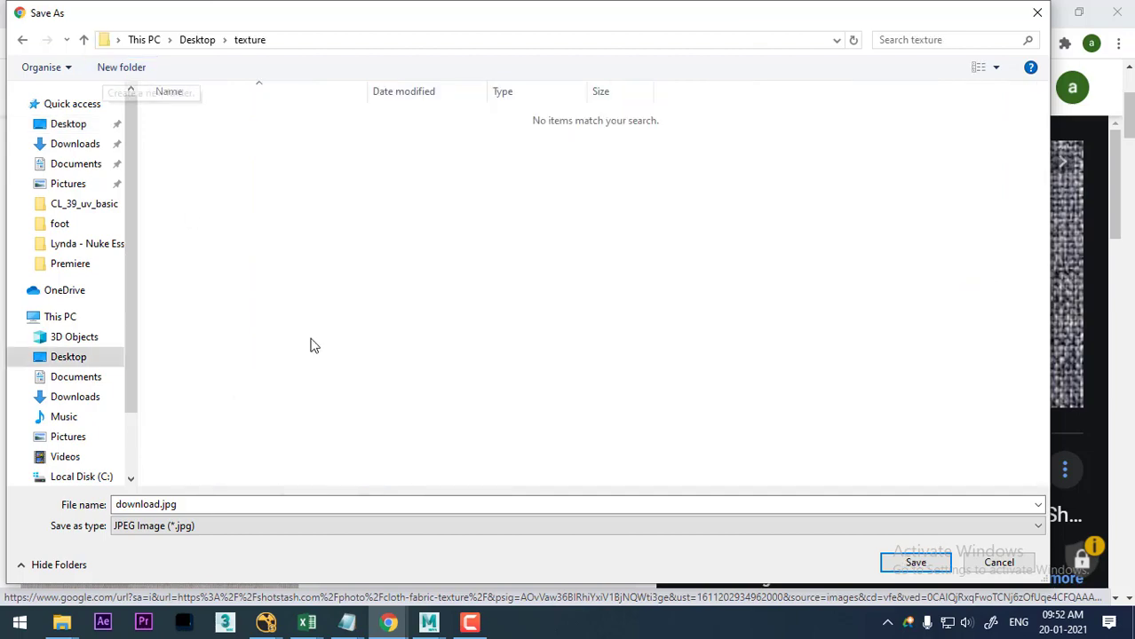
{"action": "left_click", "coordinate": [916, 564]}
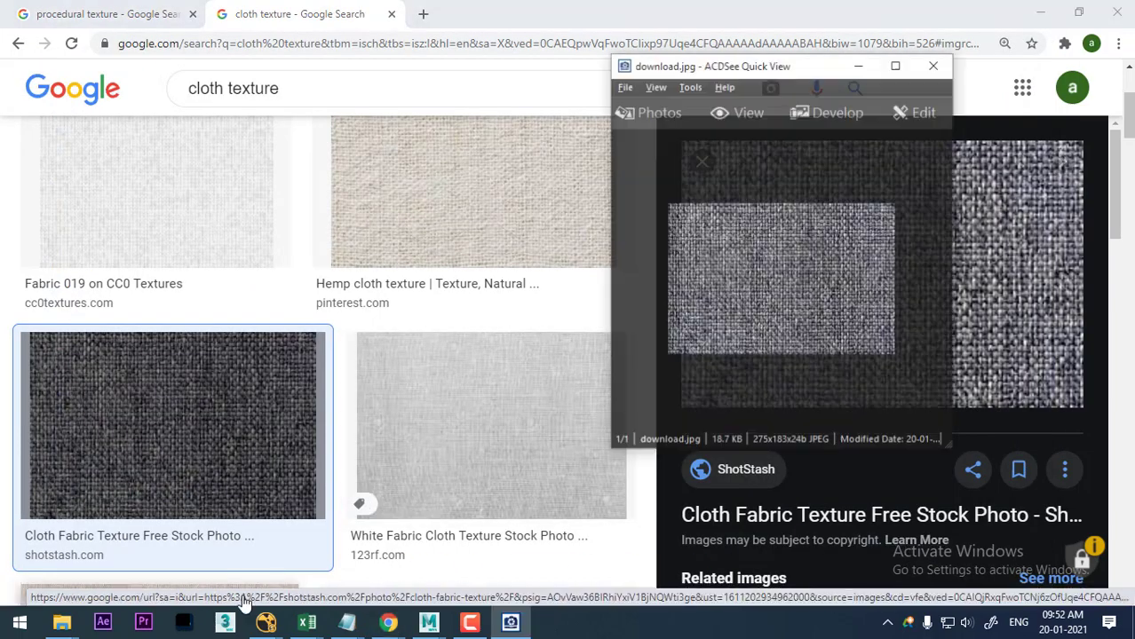
{"action": "left_click", "coordinate": [428, 623]}
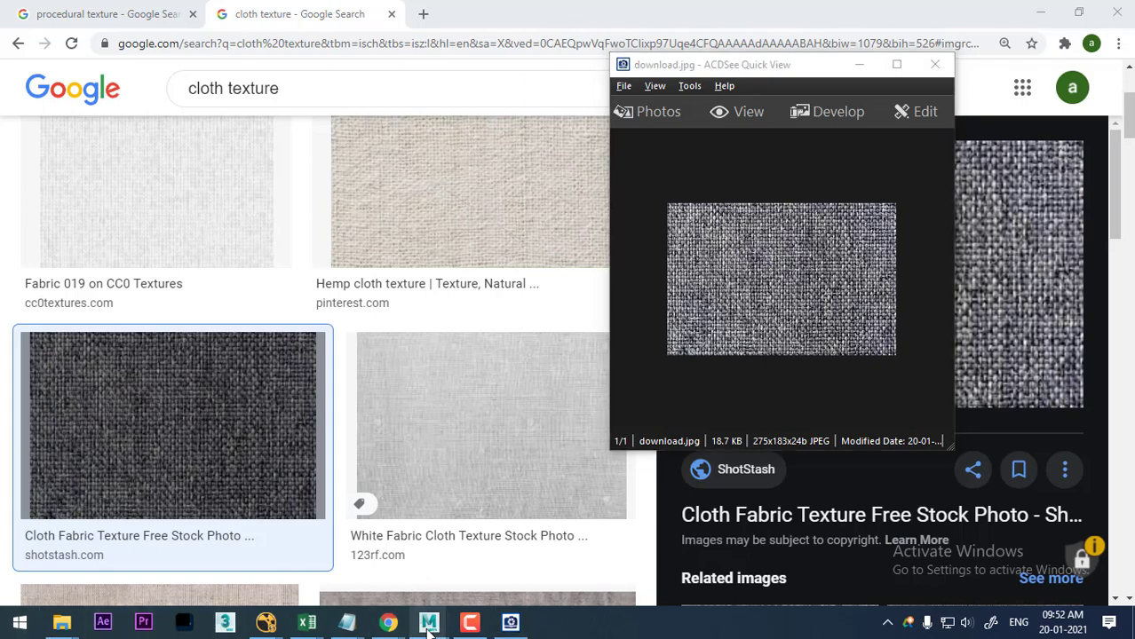
{"action": "left_click", "coordinate": [520, 567]}
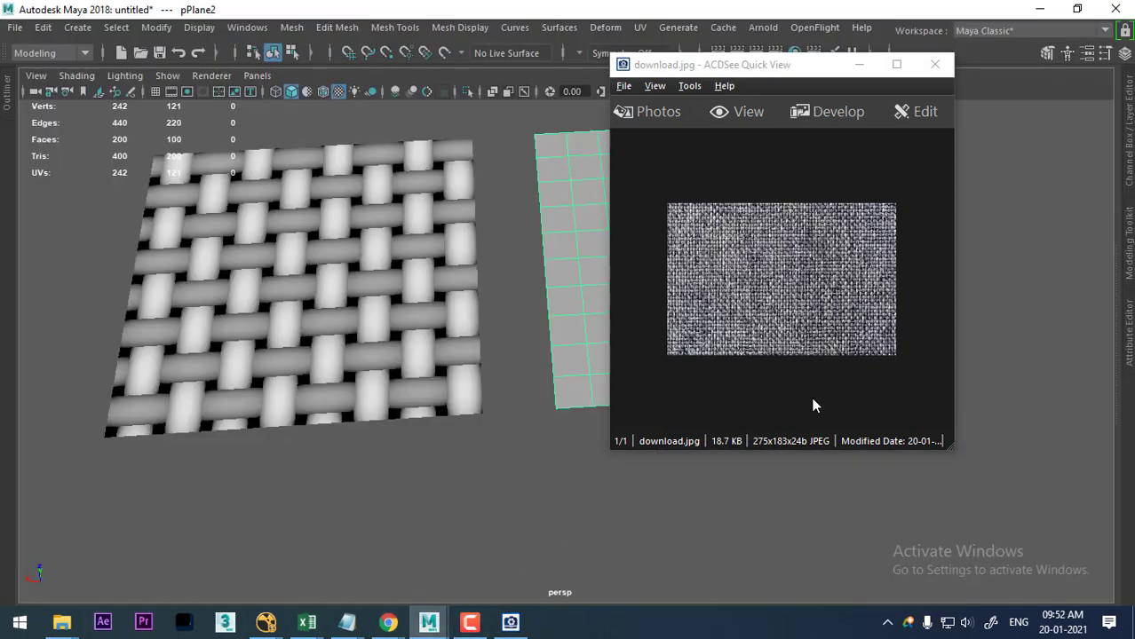
Close the image preview and open the second plane's material attributes.
{"action": "left_click", "coordinate": [935, 64]}
{"action": "right_click_drag", "start_coordinate": [658, 144], "coordinate": [645, 544]}
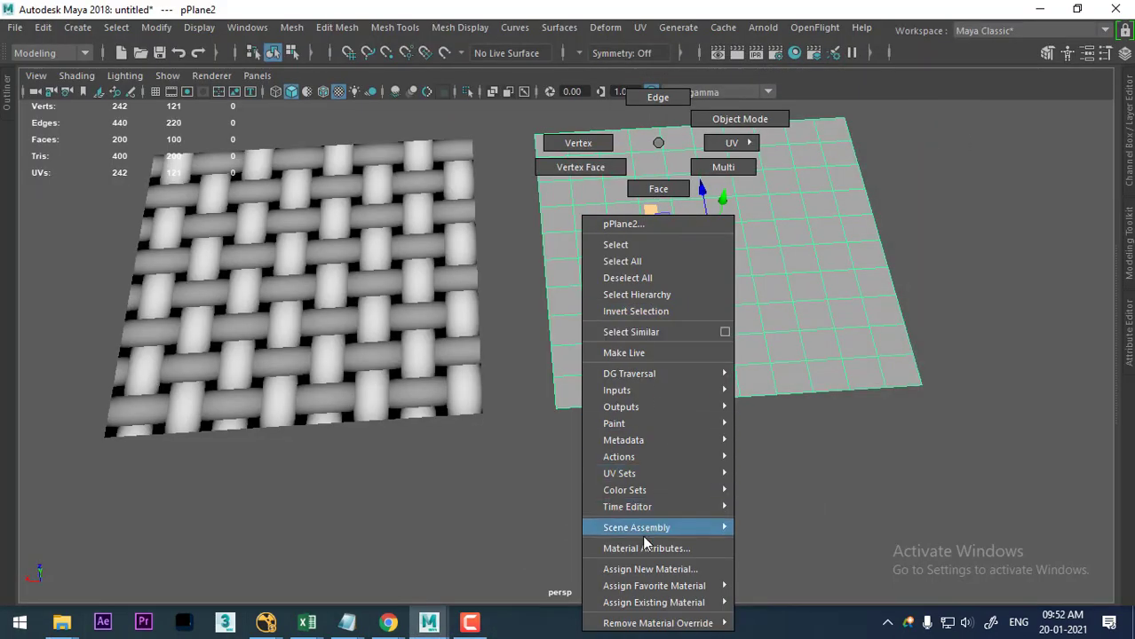
{"action": "key", "text": "Escape"}
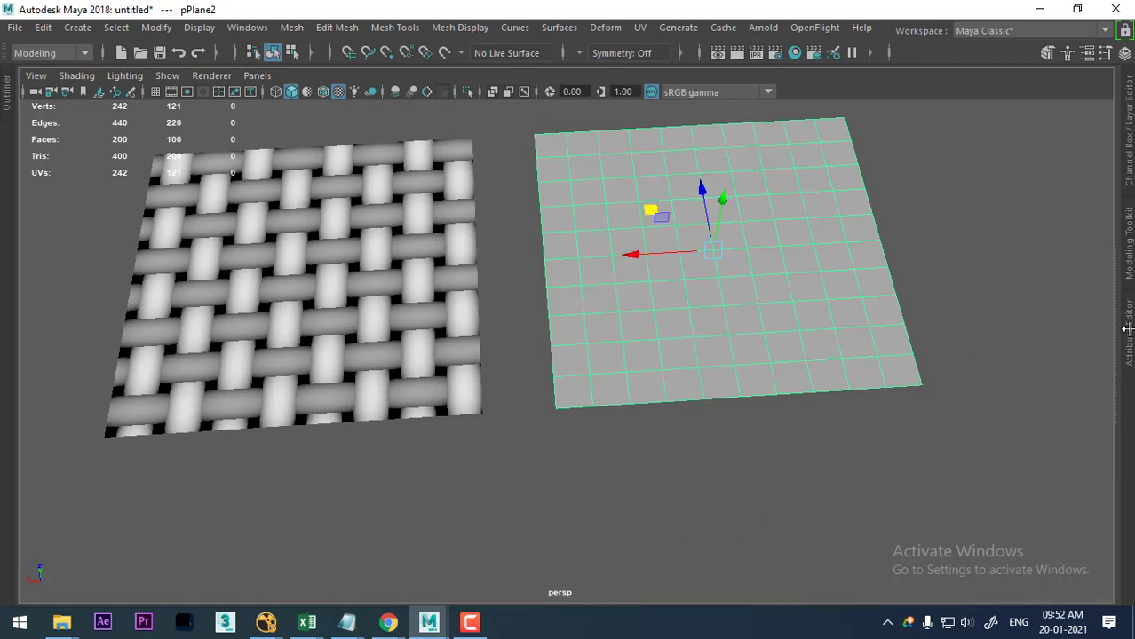
{"action": "left_click", "coordinate": [1128, 330]}
{"action": "right_click_drag", "start_coordinate": [533, 227], "coordinate": [522, 548]}
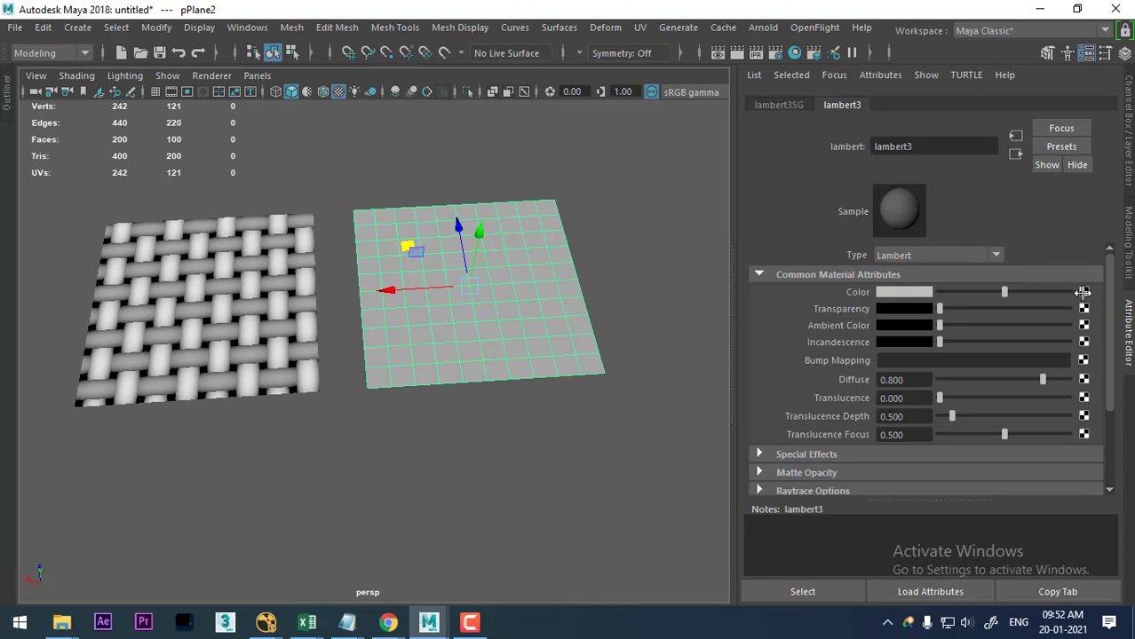
Connect a File texture loading Desktop\texture\download.jpg to the material's Color.
{"action": "left_click", "coordinate": [1085, 293]}
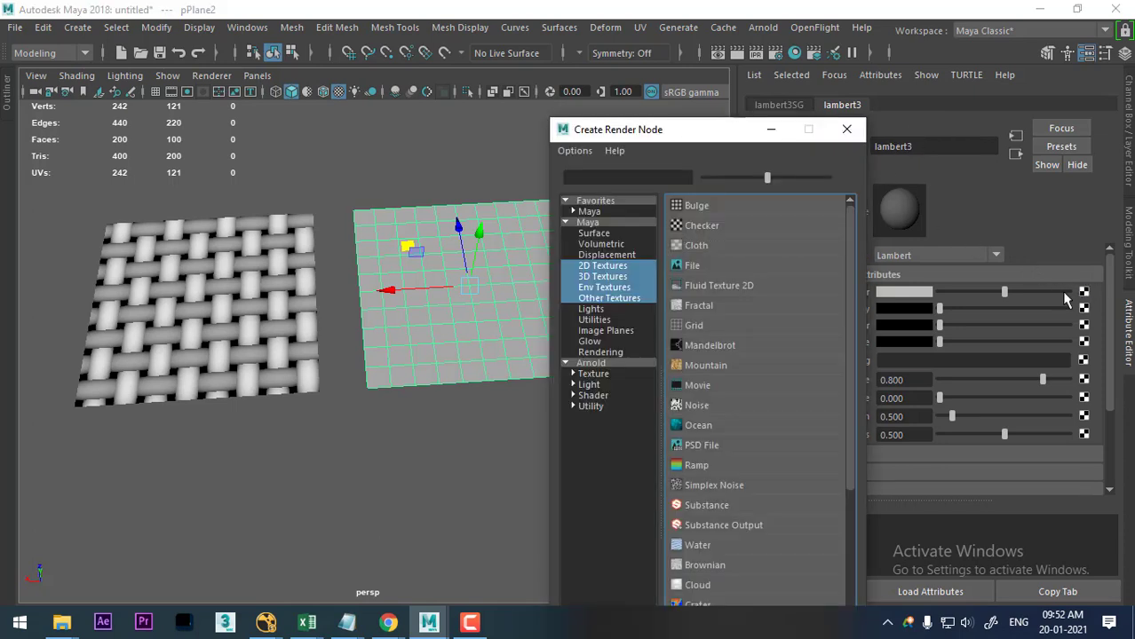
{"action": "left_click", "coordinate": [697, 264]}
{"action": "left_click", "coordinate": [1087, 333]}
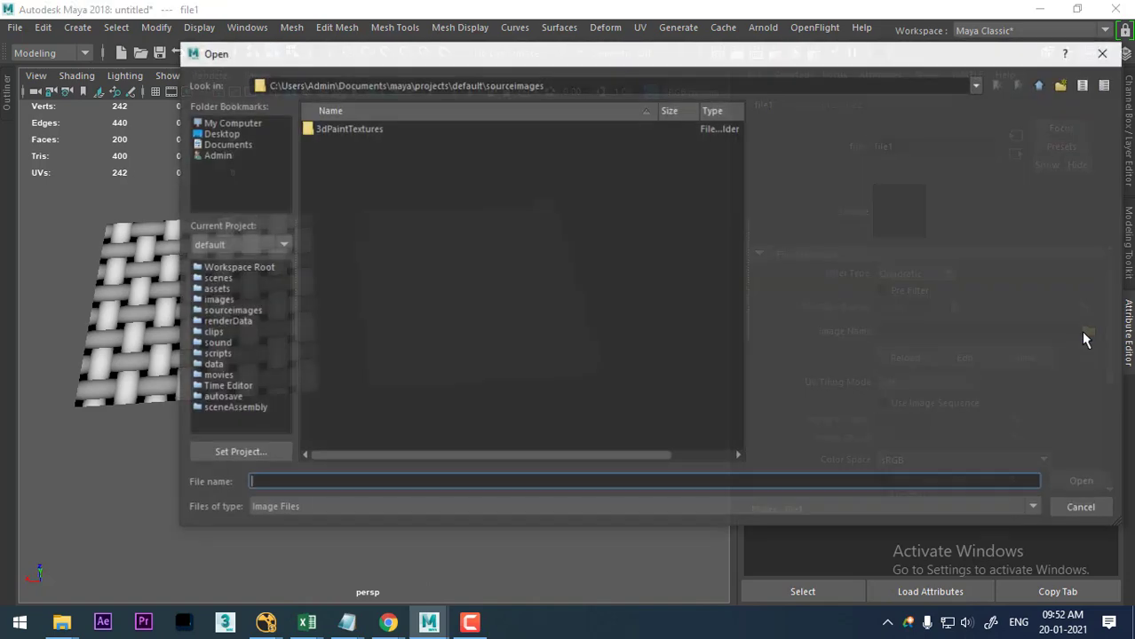
{"action": "left_click", "coordinate": [220, 135]}
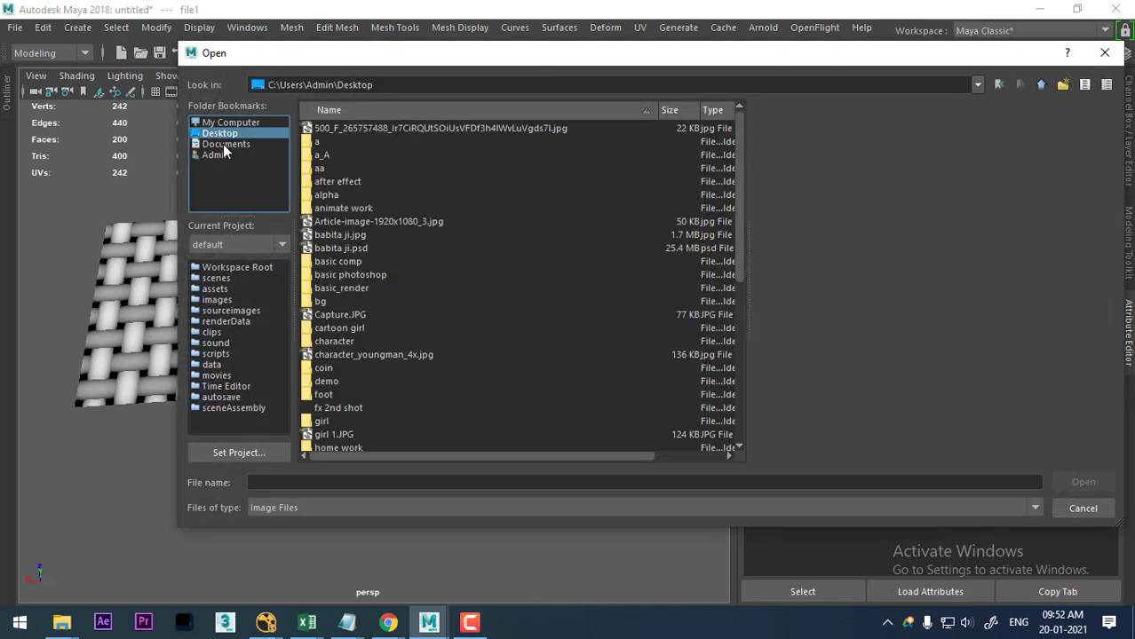
{"action": "left_click", "coordinate": [330, 183]}
{"action": "key", "text": "t"}
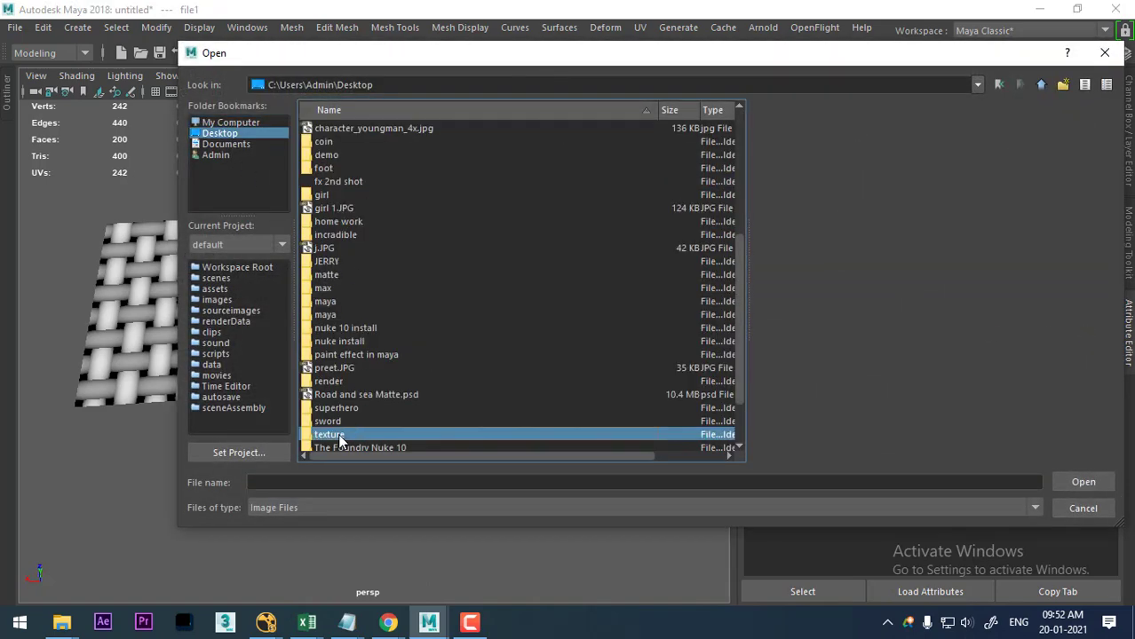
{"action": "double_click", "coordinate": [340, 435]}
{"action": "left_click", "coordinate": [342, 126]}
{"action": "double_click", "coordinate": [342, 126]}
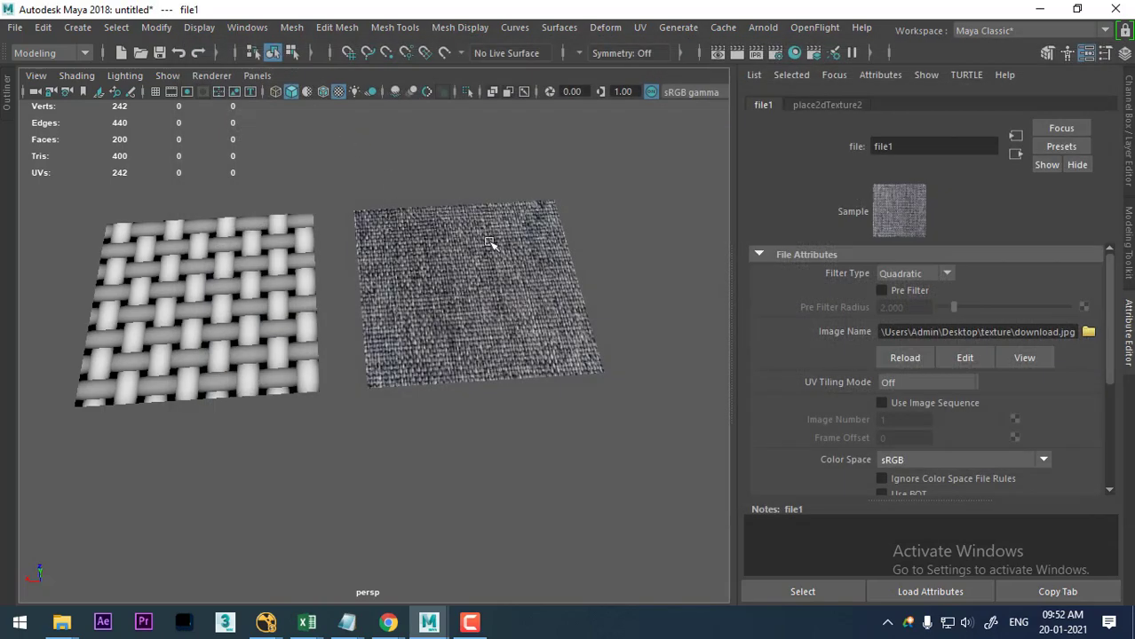
Orbit around the planes and select the woven first plane.
{"action": "mouse_move", "coordinate": [480, 302]}
{"action": "left_mouse_down", "text": "alt"}
{"action": "mouse_move", "coordinate": [502, 382]}
{"action": "mouse_move", "coordinate": [510, 377]}
{"action": "left_mouse_up", "text": "alt"}
{"action": "left_click", "coordinate": [537, 288]}
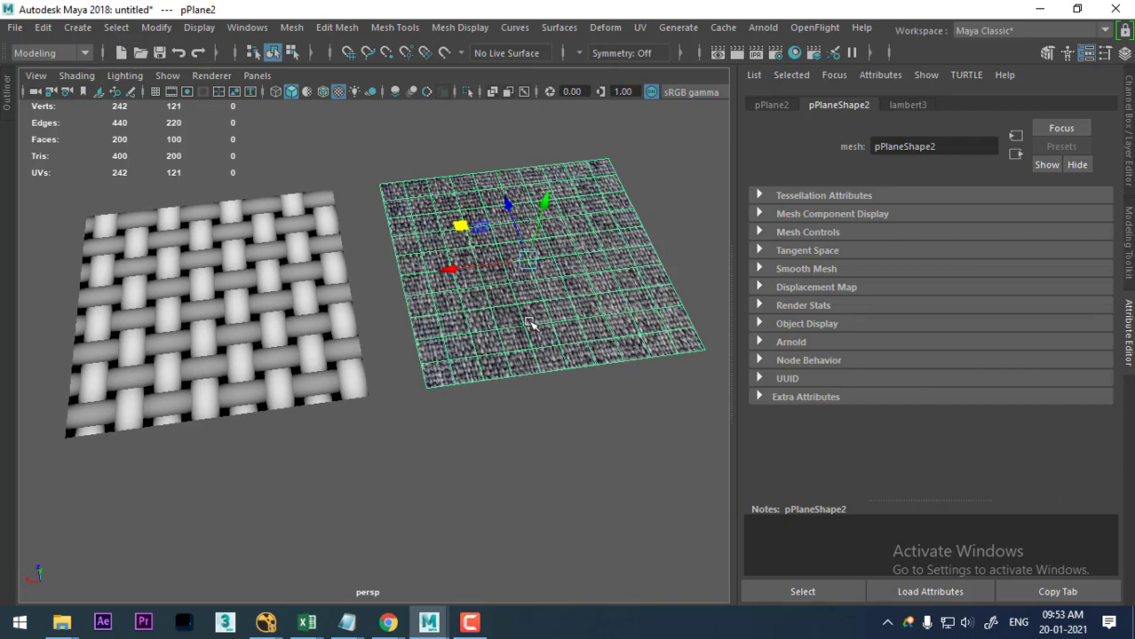
{"action": "left_click", "coordinate": [437, 444]}
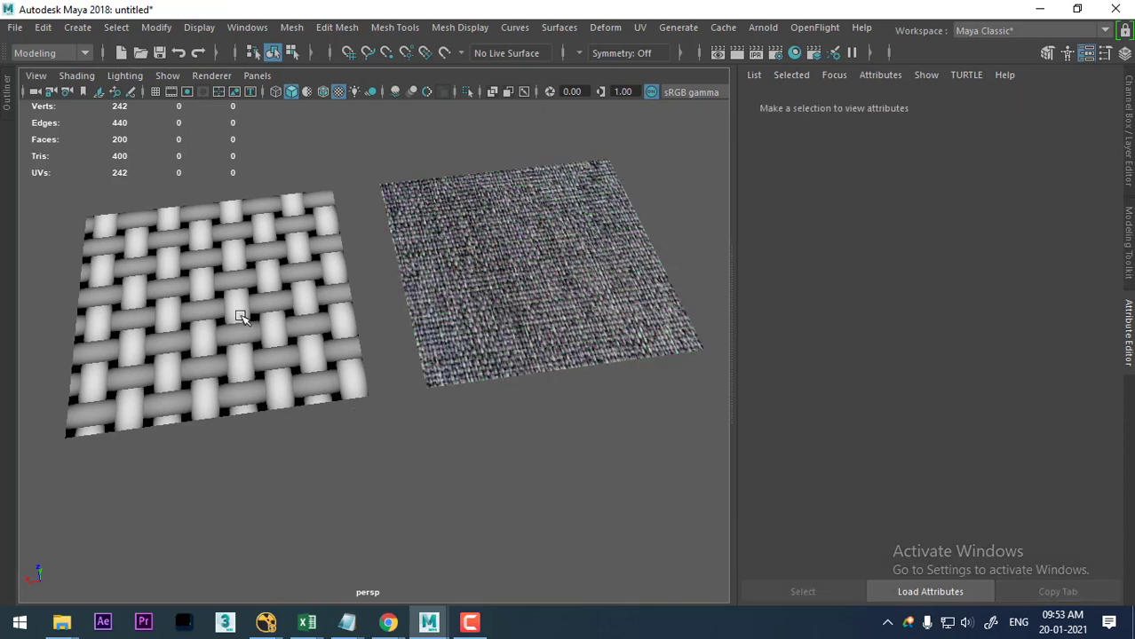
{"action": "left_click", "coordinate": [236, 312]}
{"action": "middle_click_drag", "start_coordinate": [279, 364], "coordinate": [322, 364], "text": "alt"}
Open the woven plane's cloth1 texture attributes and lighten its gap colour.
{"action": "right_click", "coordinate": [293, 313]}
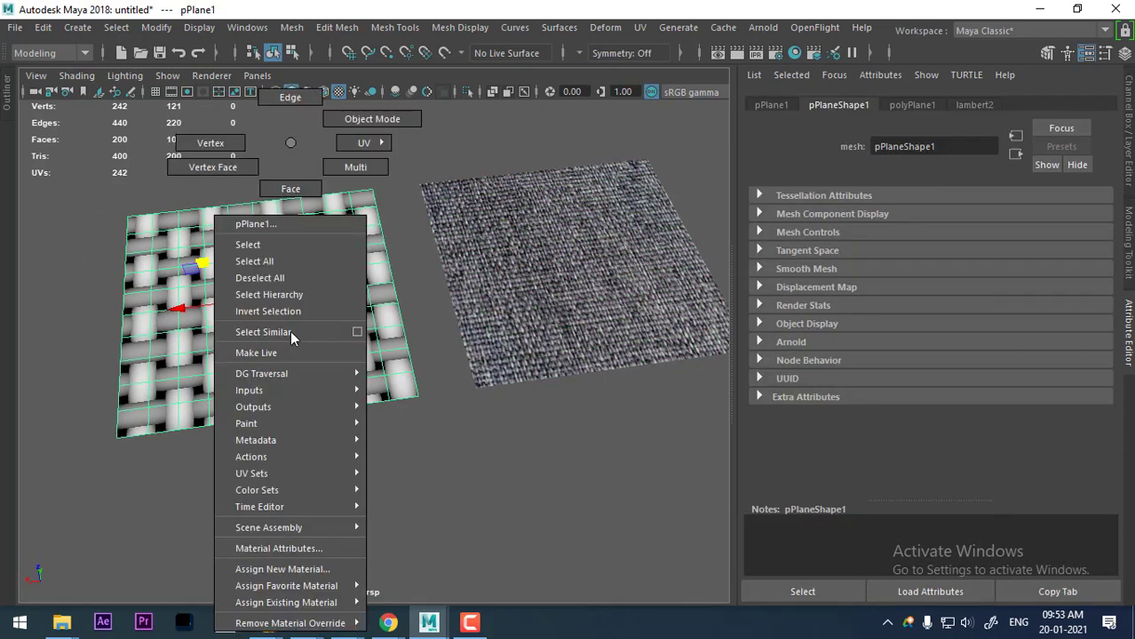
{"action": "left_click", "coordinate": [296, 556]}
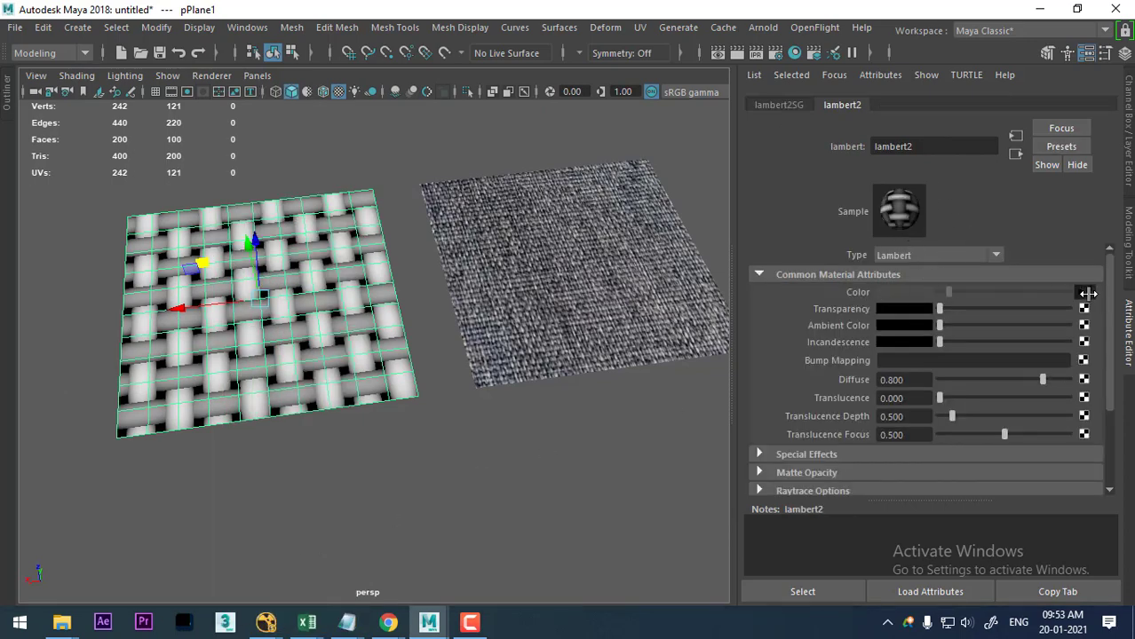
{"action": "left_click", "coordinate": [1084, 292]}
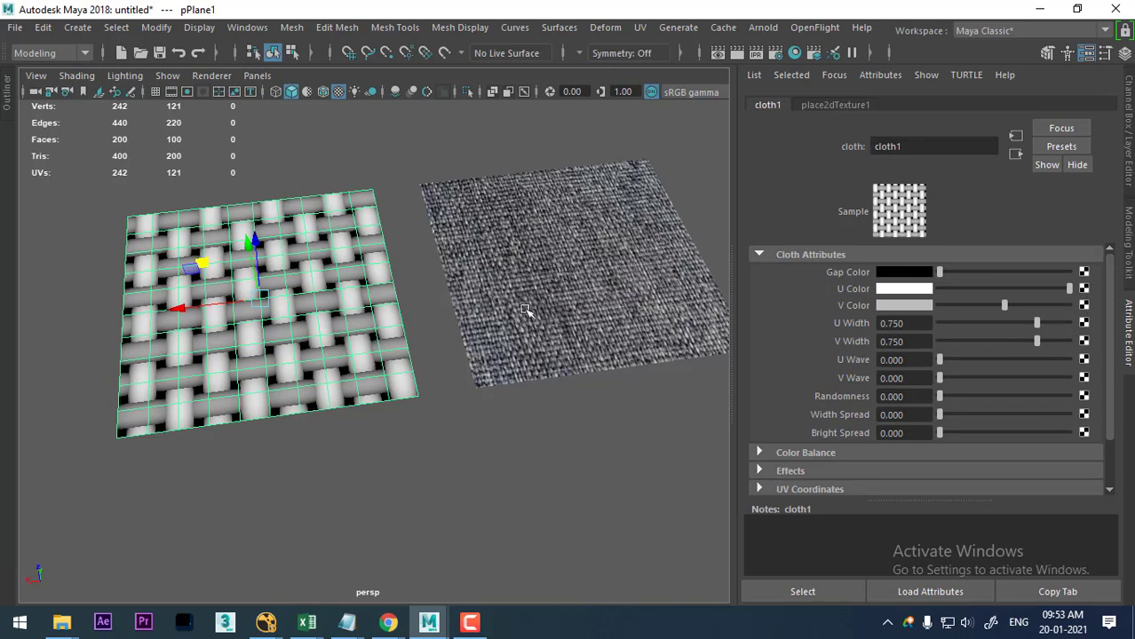
{"action": "mouse_move", "coordinate": [525, 310]}
{"action": "left_mouse_down", "text": "alt"}
{"action": "mouse_move", "coordinate": [426, 340]}
{"action": "mouse_move", "coordinate": [413, 322]}
{"action": "left_mouse_up", "text": "alt"}
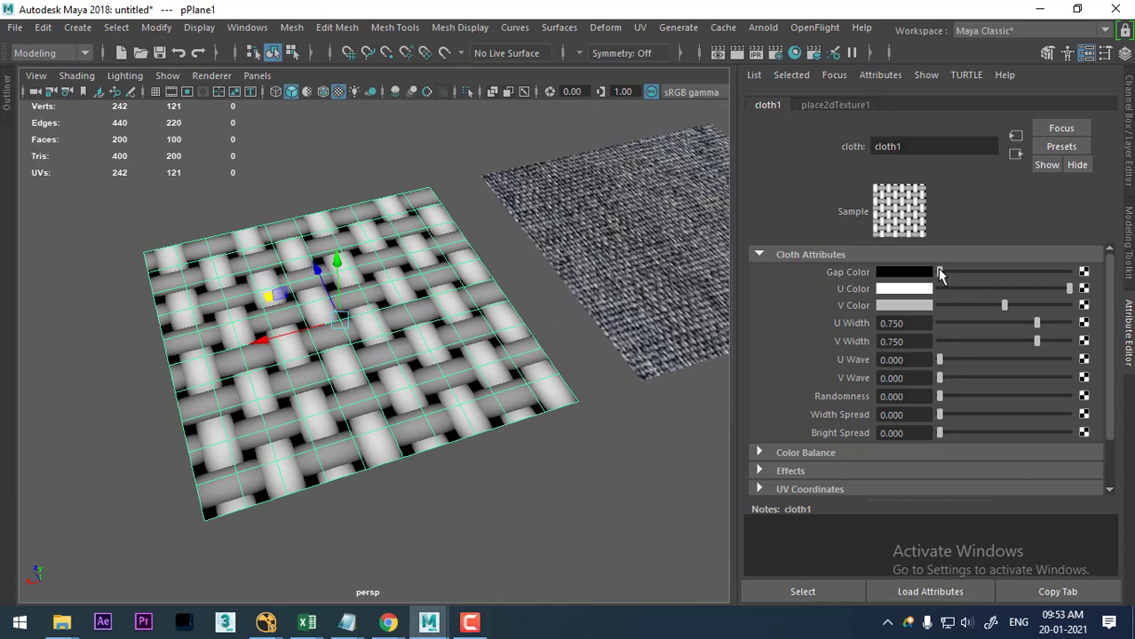
{"action": "mouse_move", "coordinate": [940, 275]}
{"action": "left_mouse_down"}
{"action": "mouse_move", "coordinate": [1075, 276]}
{"action": "mouse_move", "coordinate": [919, 279]}
{"action": "left_mouse_up"}
Set cloth1's U Color yellow and V Color green, with U Width 0.734 and V Width 0.740.
{"action": "left_click", "coordinate": [895, 292]}
{"action": "left_click", "coordinate": [850, 249]}
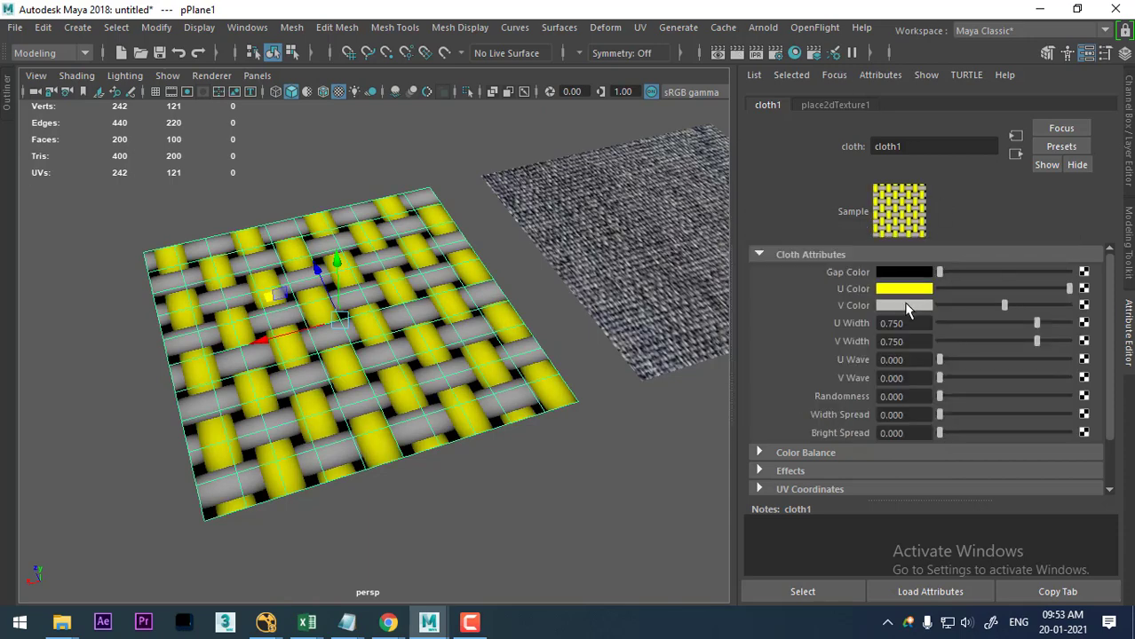
{"action": "left_click", "coordinate": [904, 306]}
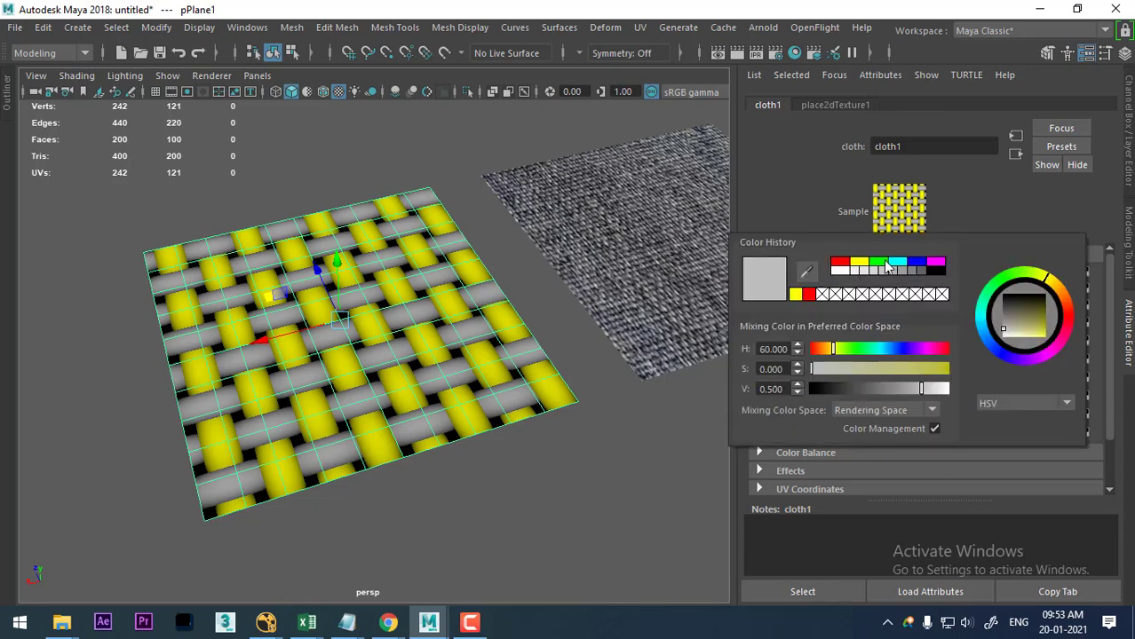
{"action": "left_click", "coordinate": [883, 265]}
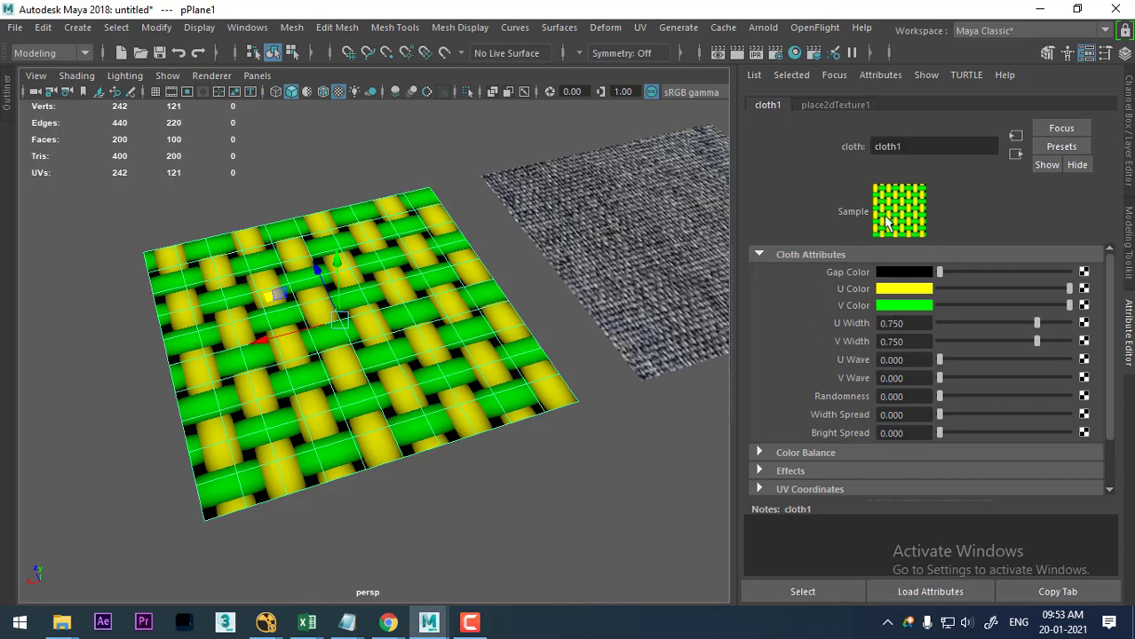
{"action": "mouse_move", "coordinate": [1037, 324]}
{"action": "left_mouse_down"}
{"action": "mouse_move", "coordinate": [960, 325]}
{"action": "mouse_move", "coordinate": [1035, 325]}
{"action": "left_mouse_up"}
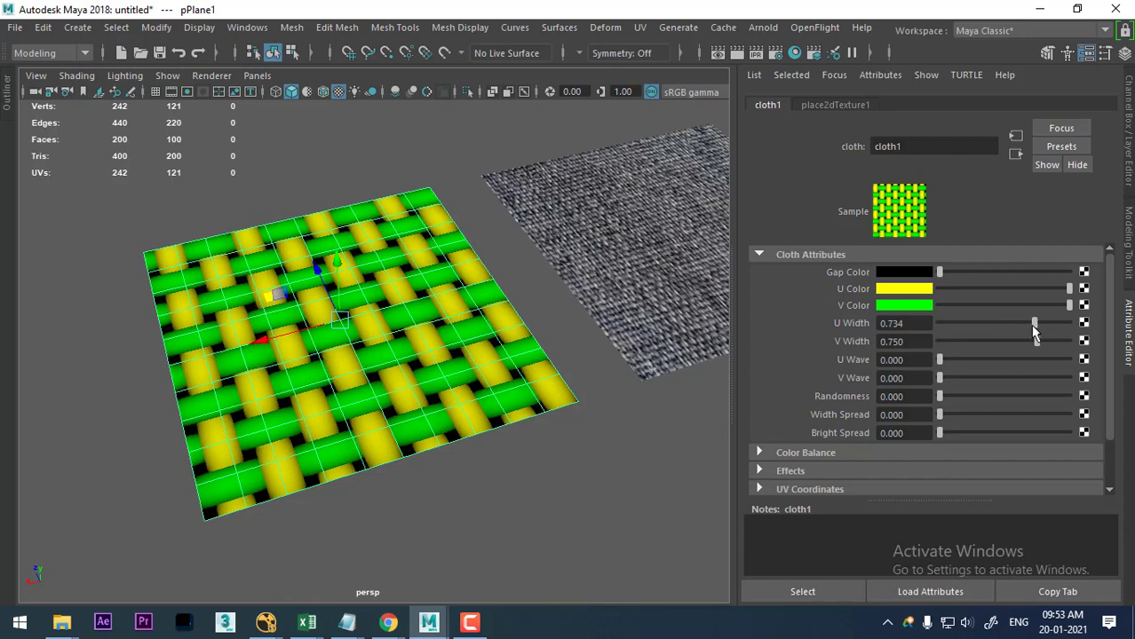
{"action": "left_click_drag", "start_coordinate": [1037, 342], "coordinate": [1035, 352]}
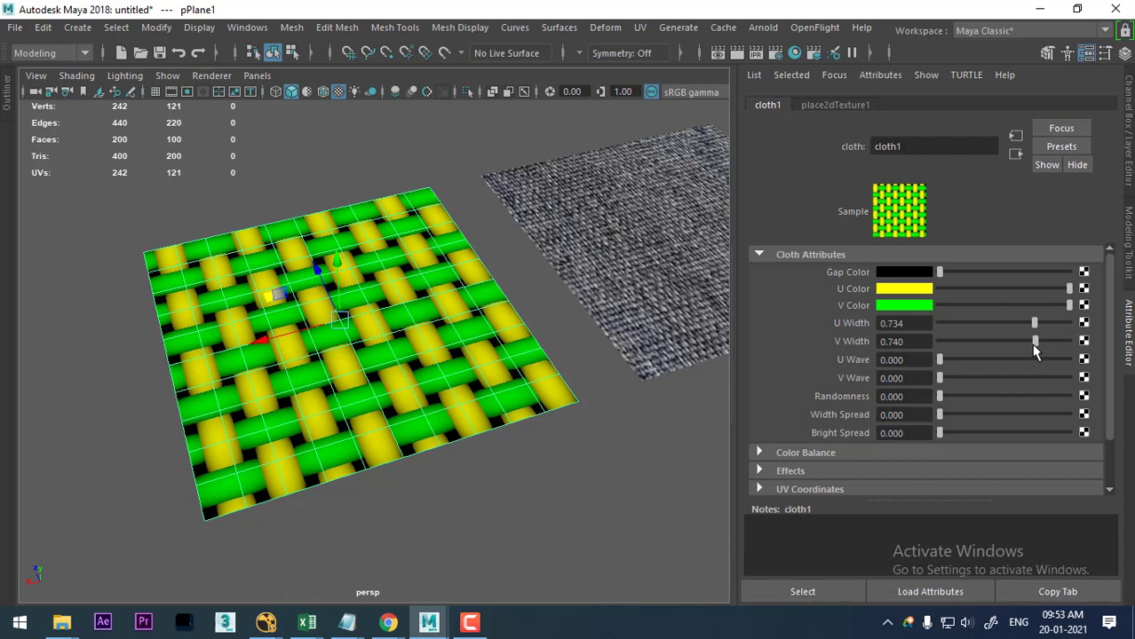
{"action": "left_click", "coordinate": [631, 252]}
{"action": "right_click_drag", "start_coordinate": [639, 143], "coordinate": [639, 265]}
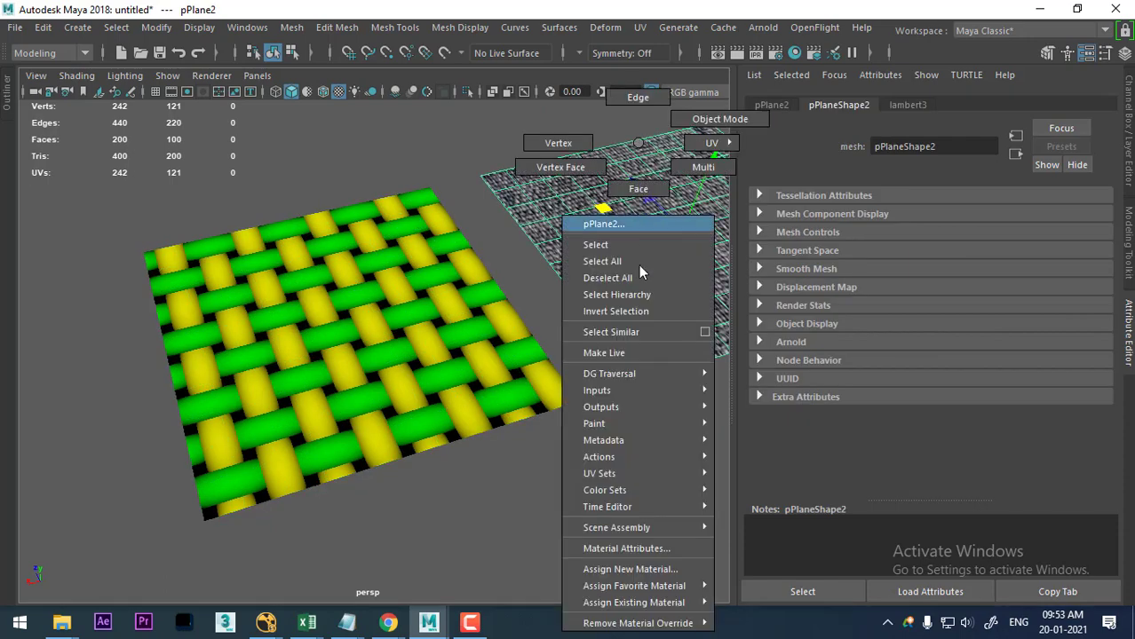
{"action": "left_click", "coordinate": [626, 549]}
{"action": "left_click", "coordinate": [1084, 291]}
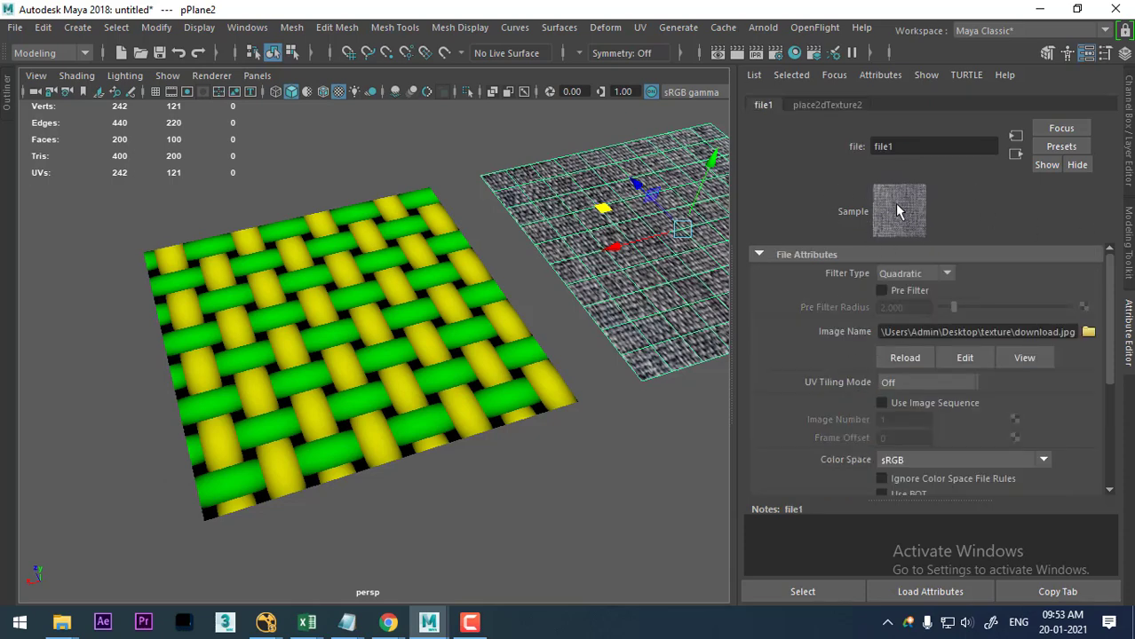
{"action": "left_click", "coordinate": [389, 389]}
Test raising the Incandescence of the woven plane's lambert2 material.
{"action": "right_click_drag", "start_coordinate": [369, 142], "coordinate": [368, 388]}
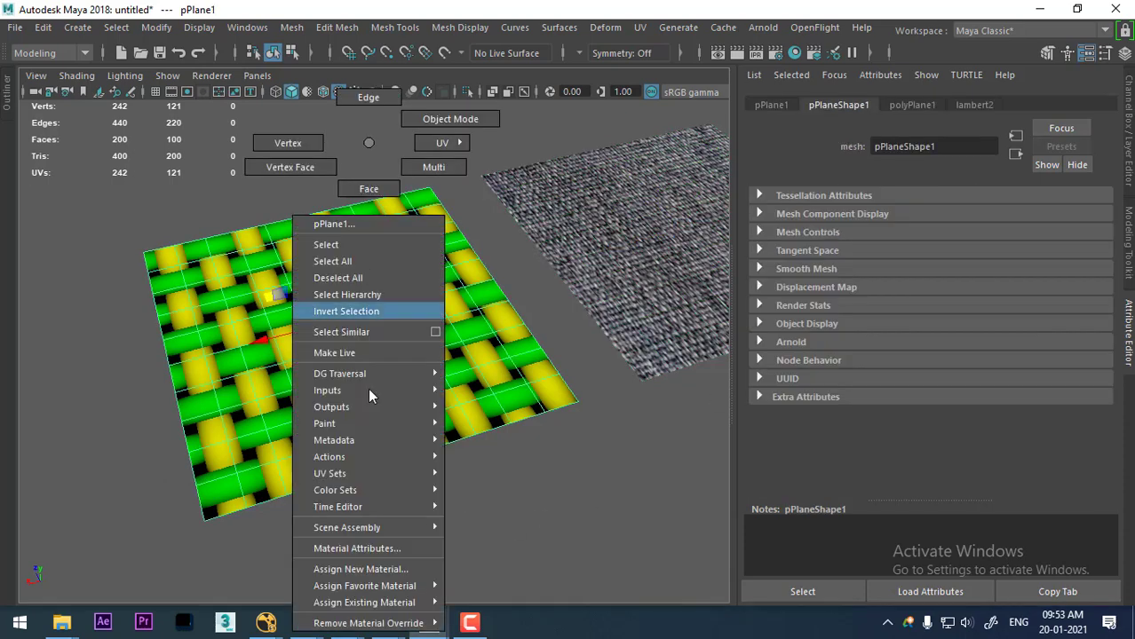
{"action": "left_click", "coordinate": [366, 550]}
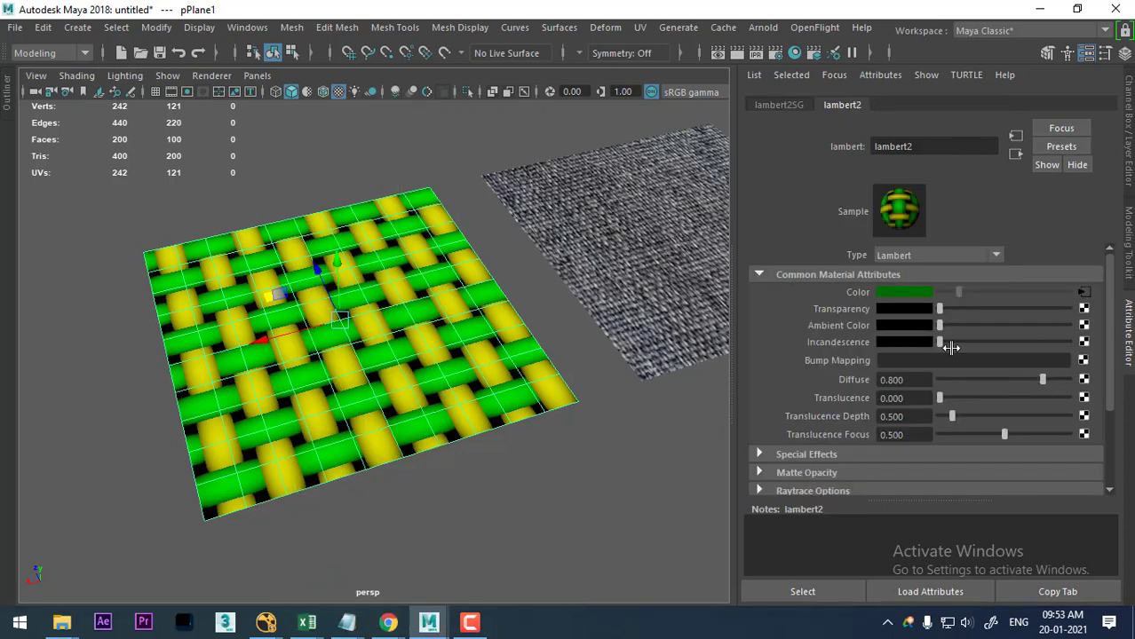
{"action": "left_click_drag", "start_coordinate": [942, 343], "coordinate": [932, 342]}
Try V Wave, Randomness and Bright Spread on cloth1, then reset them to 0.
{"action": "left_click", "coordinate": [1084, 294]}
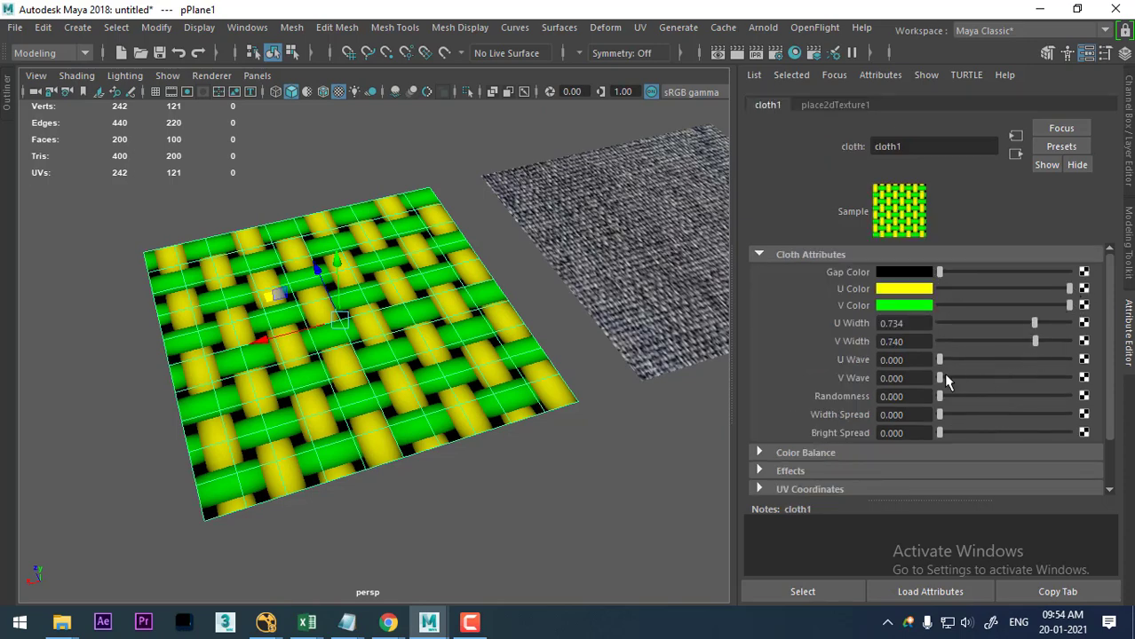
{"action": "mouse_move", "coordinate": [940, 378]}
{"action": "left_mouse_down"}
{"action": "mouse_move", "coordinate": [970, 388]}
{"action": "mouse_move", "coordinate": [944, 361]}
{"action": "mouse_move", "coordinate": [963, 395]}
{"action": "mouse_move", "coordinate": [1052, 400]}
{"action": "mouse_move", "coordinate": [943, 397]}
{"action": "mouse_move", "coordinate": [995, 397]}
{"action": "mouse_move", "coordinate": [964, 416]}
{"action": "mouse_move", "coordinate": [1057, 415]}
{"action": "mouse_move", "coordinate": [974, 416]}
{"action": "left_mouse_up"}
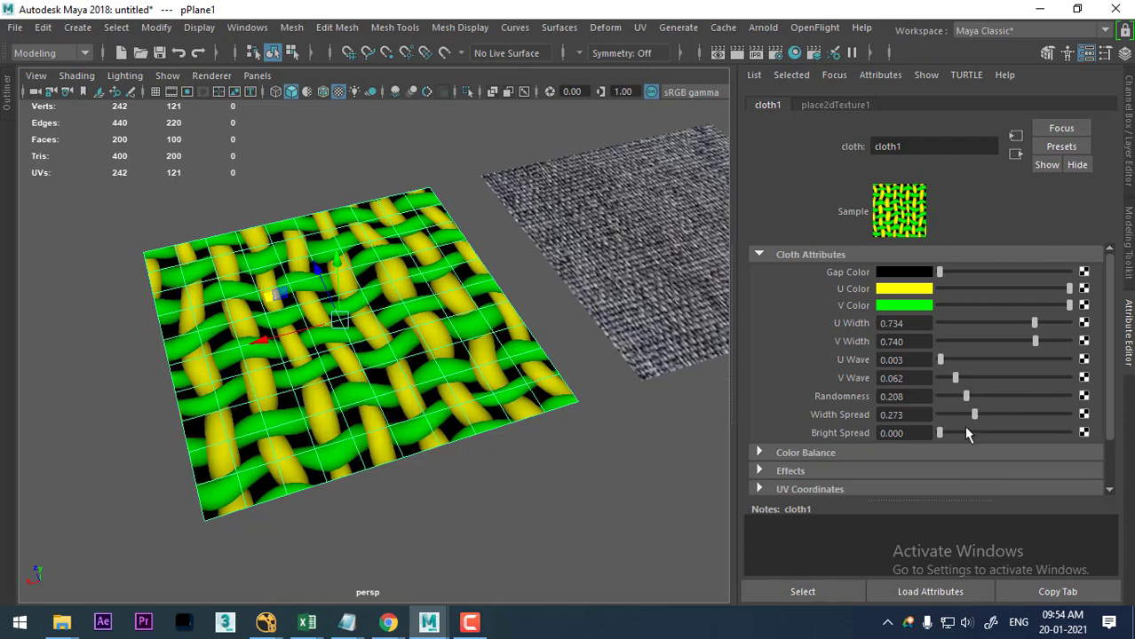
{"action": "mouse_move", "coordinate": [941, 434]}
{"action": "left_mouse_down"}
{"action": "mouse_move", "coordinate": [1056, 428]}
{"action": "mouse_move", "coordinate": [933, 433]}
{"action": "left_mouse_up"}
{"action": "left_click", "coordinate": [815, 453]}
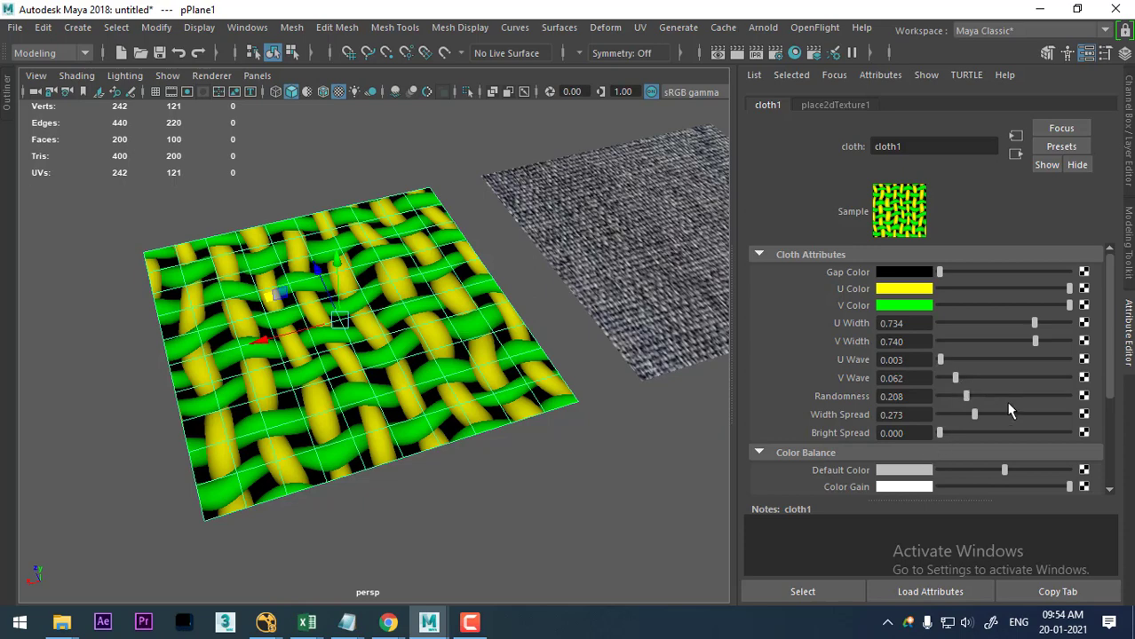
{"action": "left_click_drag", "start_coordinate": [958, 379], "coordinate": [850, 382]}
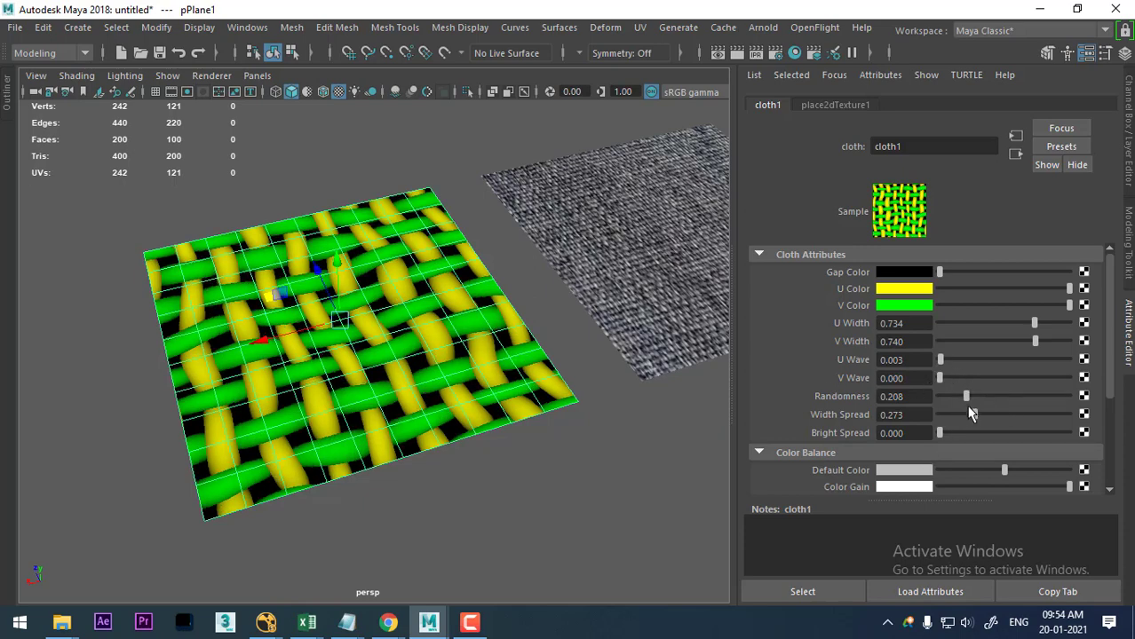
{"action": "left_click_drag", "start_coordinate": [965, 397], "coordinate": [733, 408]}
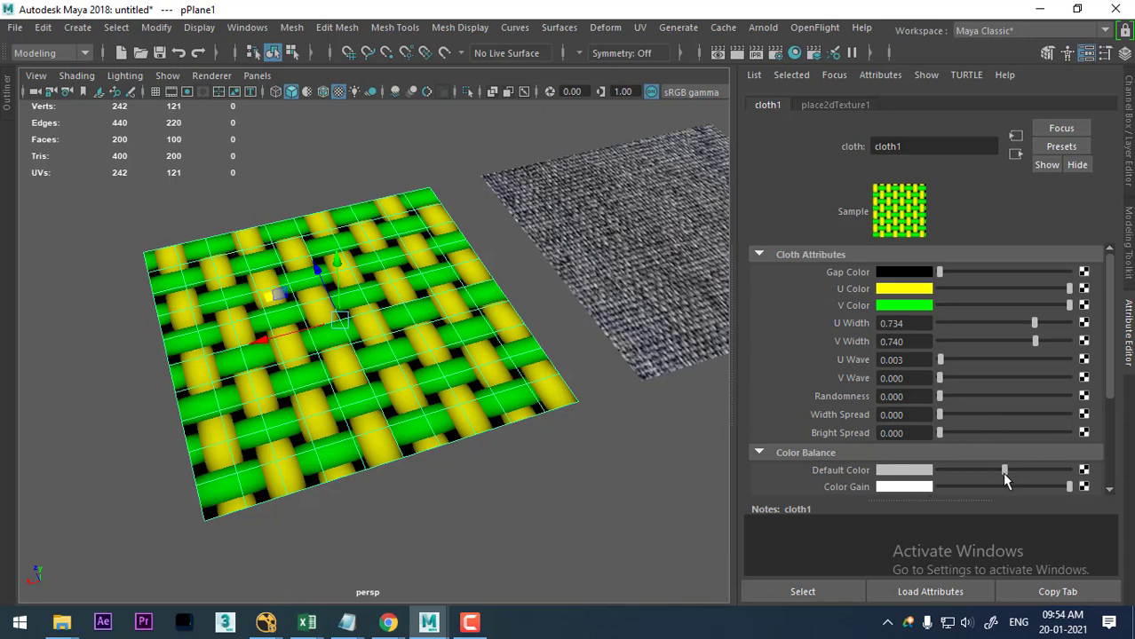
Test Default Color, Color Gain and Color Offset on cloth1, then set Alpha Gain to 1.091.
{"action": "left_click_drag", "start_coordinate": [1004, 477], "coordinate": [1013, 474]}
{"action": "scroll", "coordinate": [1001, 444], "scroll_direction": "down", "scroll_amount": 2}
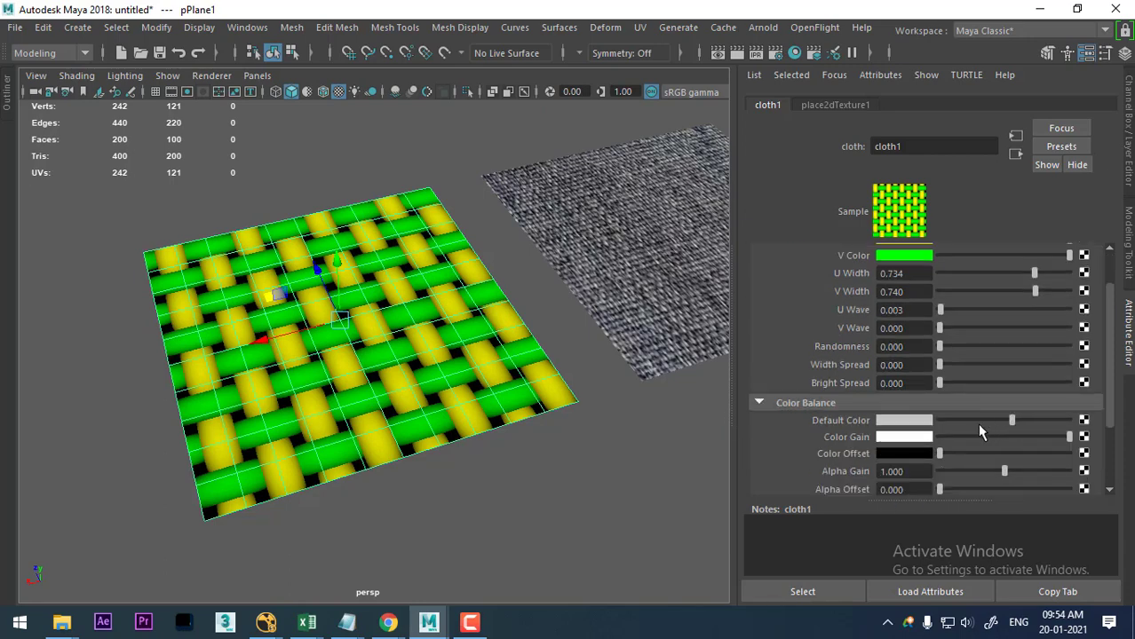
{"action": "mouse_move", "coordinate": [973, 438]}
{"action": "left_mouse_down"}
{"action": "mouse_move", "coordinate": [948, 452]}
{"action": "mouse_move", "coordinate": [1117, 451]}
{"action": "left_mouse_up"}
{"action": "mouse_move", "coordinate": [943, 462]}
{"action": "left_mouse_down"}
{"action": "mouse_move", "coordinate": [977, 466]}
{"action": "mouse_move", "coordinate": [1000, 448]}
{"action": "mouse_move", "coordinate": [895, 457]}
{"action": "left_mouse_up"}
{"action": "scroll", "coordinate": [1004, 467], "scroll_direction": "down", "scroll_amount": 1}
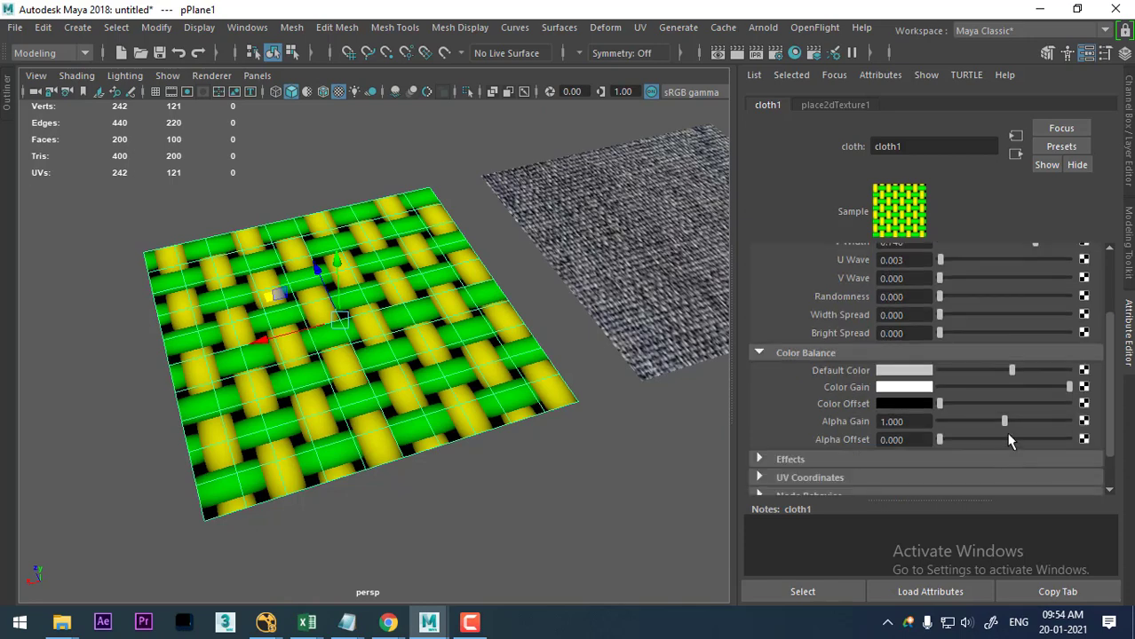
{"action": "left_click_drag", "start_coordinate": [958, 425], "coordinate": [1010, 423]}
Set place2dTexture1 Repeat UV to 10 by 10, then select the fabric plane.
{"action": "left_click", "coordinate": [824, 106]}
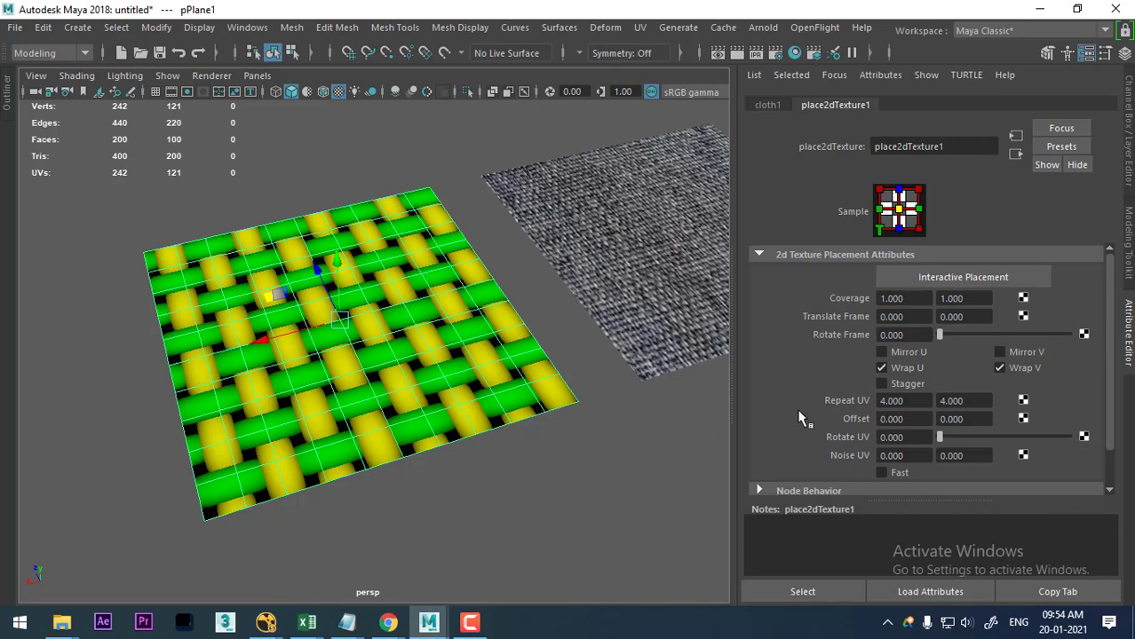
{"action": "scroll", "coordinate": [520, 405], "scroll_direction": "up", "scroll_amount": 2}
{"action": "scroll", "coordinate": [477, 423], "scroll_direction": "up", "scroll_amount": 3}
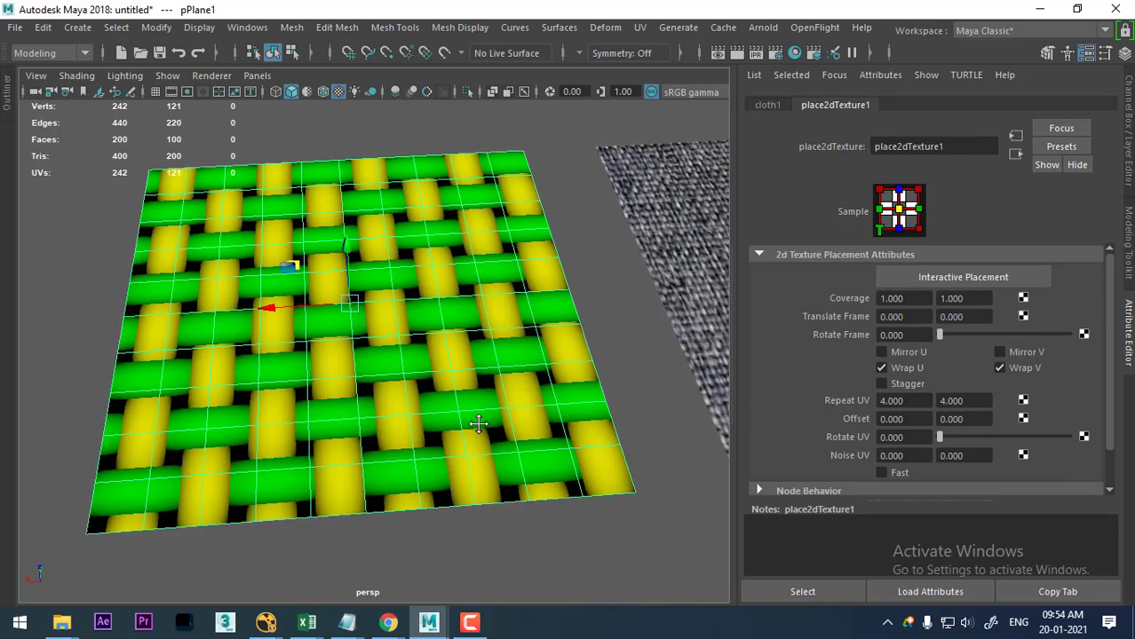
{"action": "middle_click_drag", "start_coordinate": [478, 423], "coordinate": [483, 426], "text": "alt"}
{"action": "left_click", "coordinate": [923, 404]}
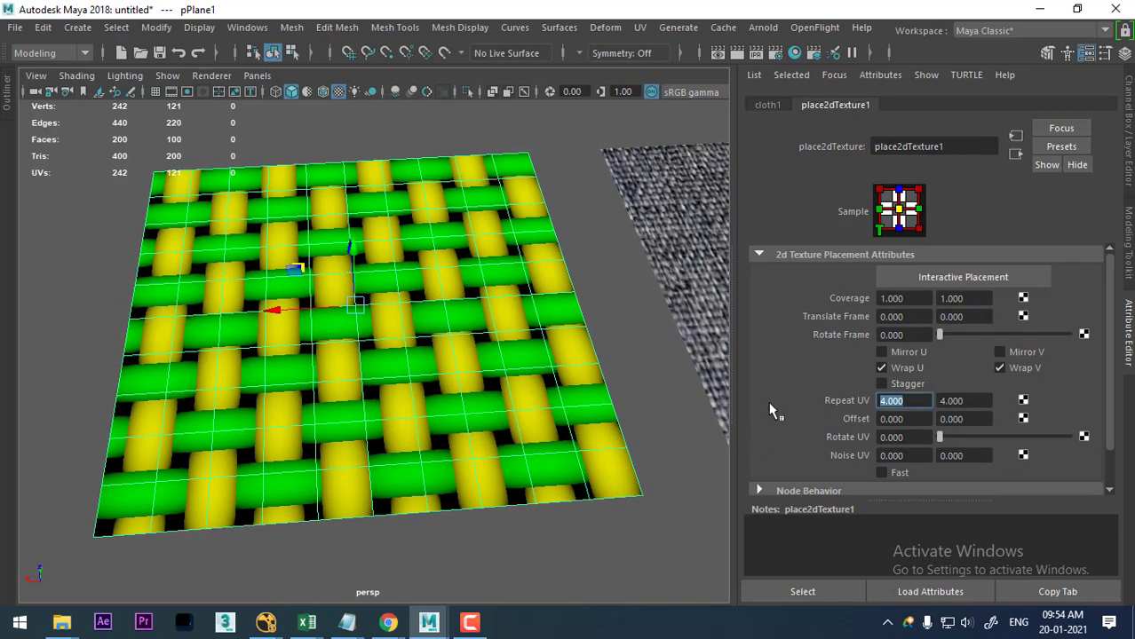
{"action": "type", "text": "10"}
{"action": "key", "text": "Tab"}
{"action": "type", "text": "10"}
{"action": "key", "text": "Return"}
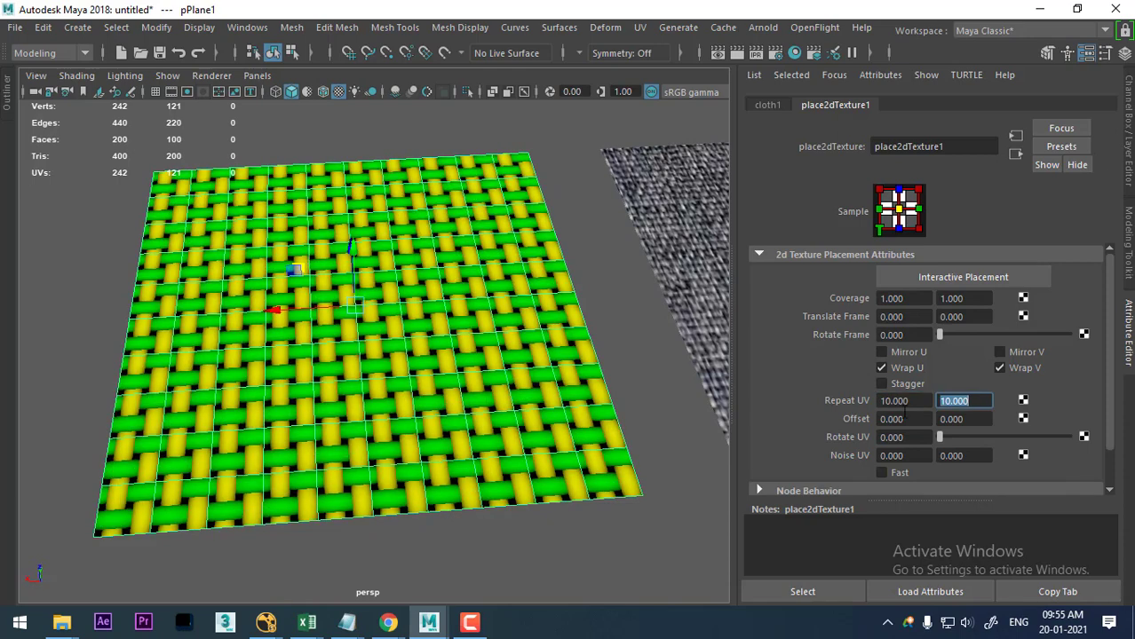
{"action": "left_click", "coordinate": [767, 105]}
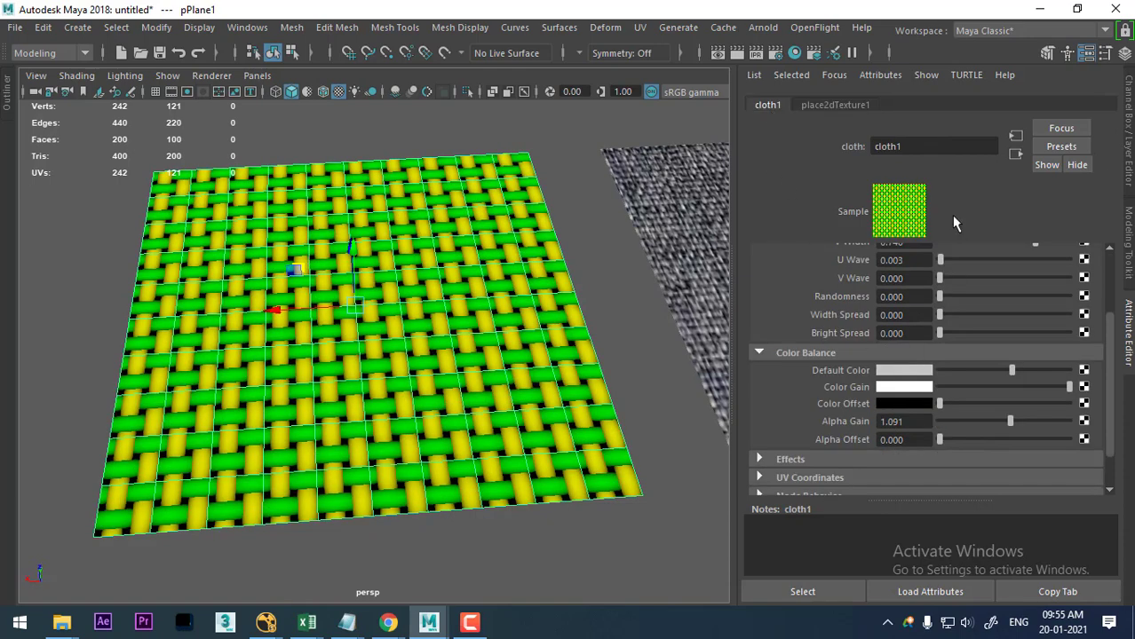
{"action": "left_click", "coordinate": [657, 292]}
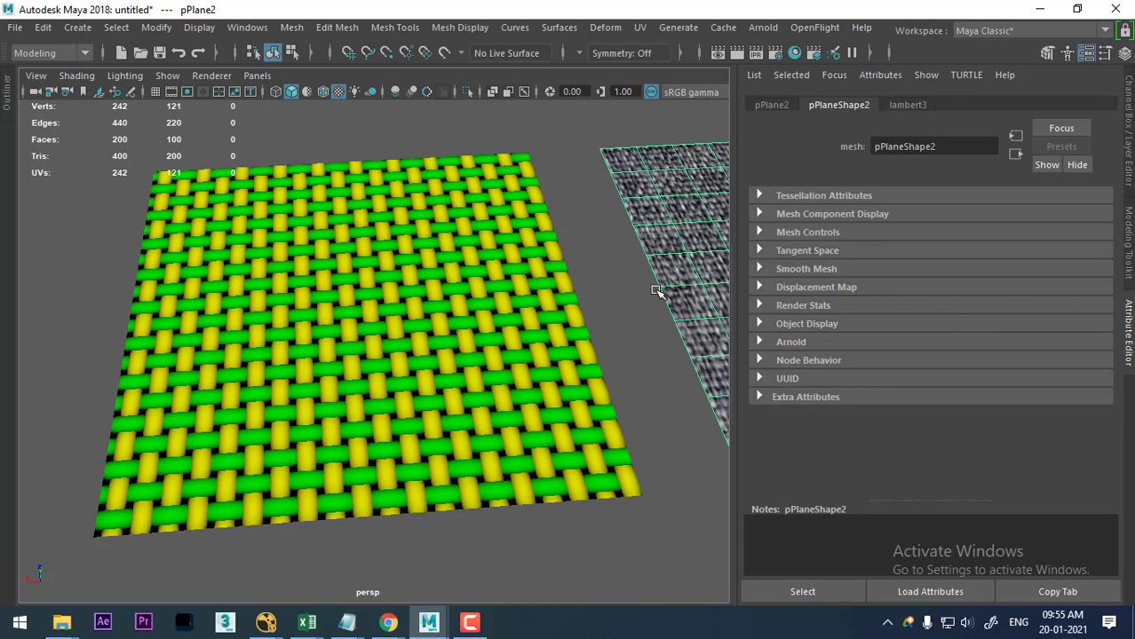
Open the left plane's material and follow its cloth1 colour map to place2dTexture1.
{"action": "left_click", "coordinate": [444, 340]}
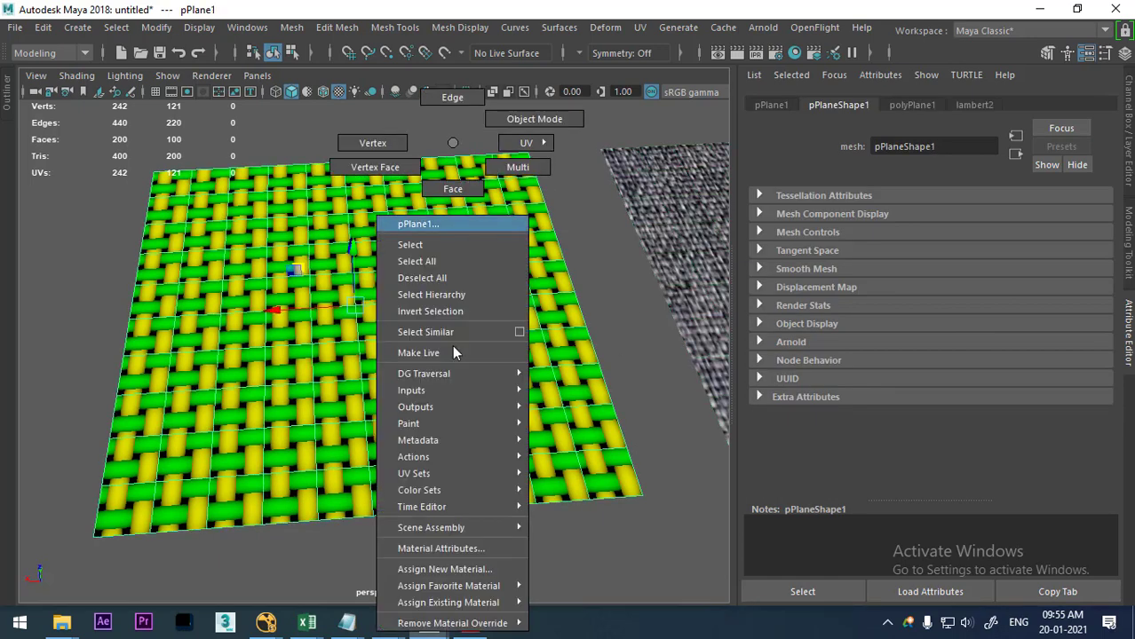
{"action": "right_click", "coordinate": [454, 222]}
{"action": "left_click", "coordinate": [451, 550]}
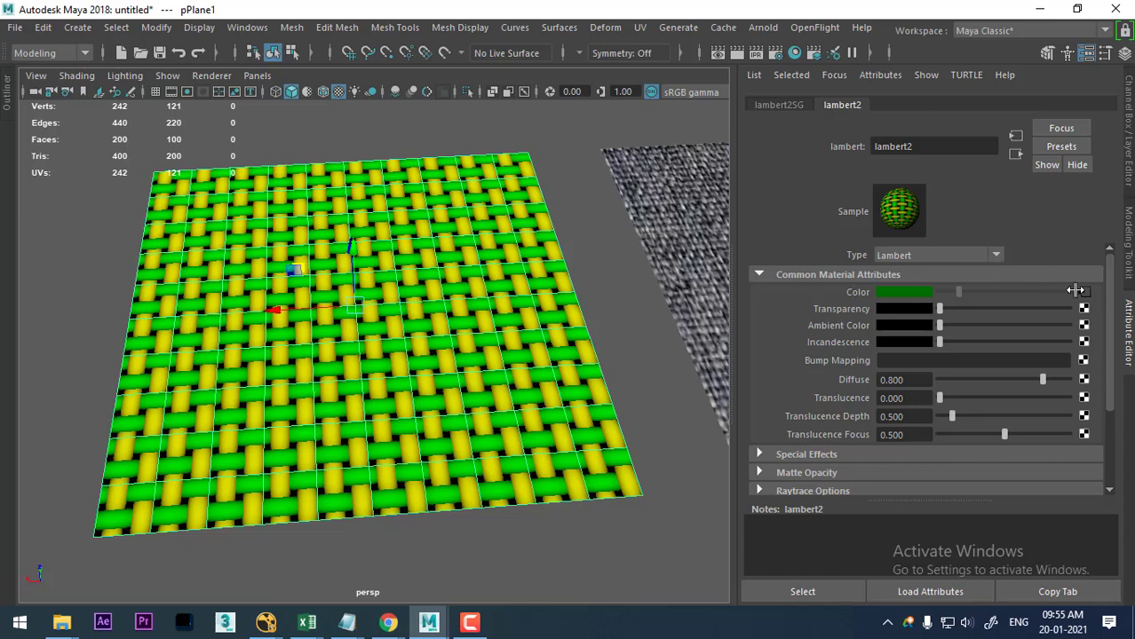
{"action": "left_click", "coordinate": [1084, 292]}
{"action": "scroll", "coordinate": [903, 324], "scroll_direction": "up", "scroll_amount": 2}
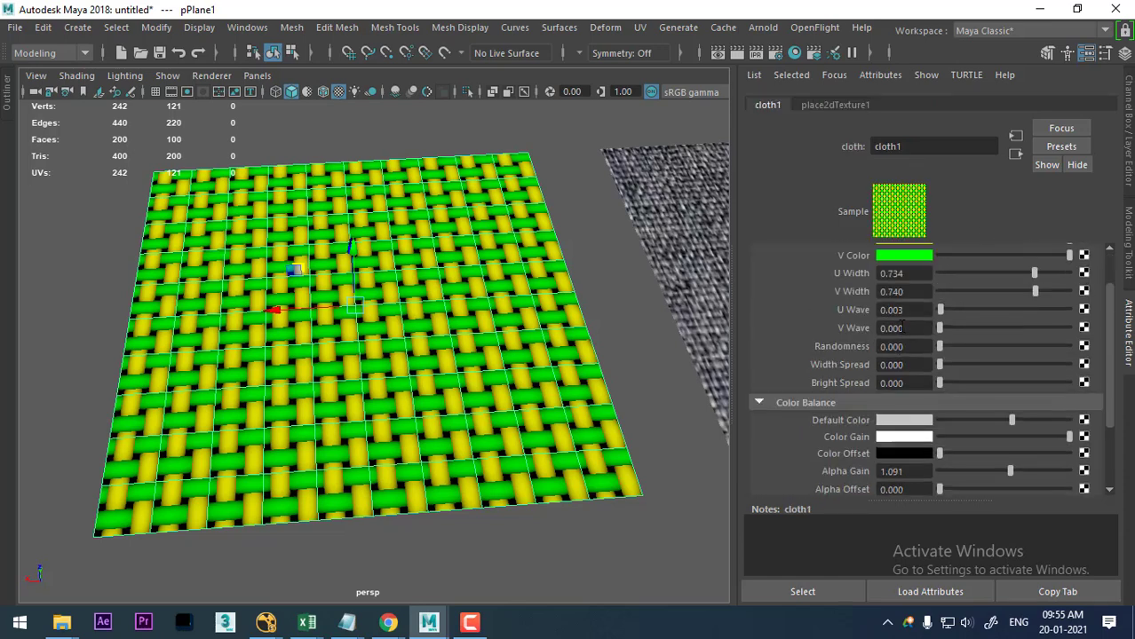
{"action": "left_click", "coordinate": [832, 105]}
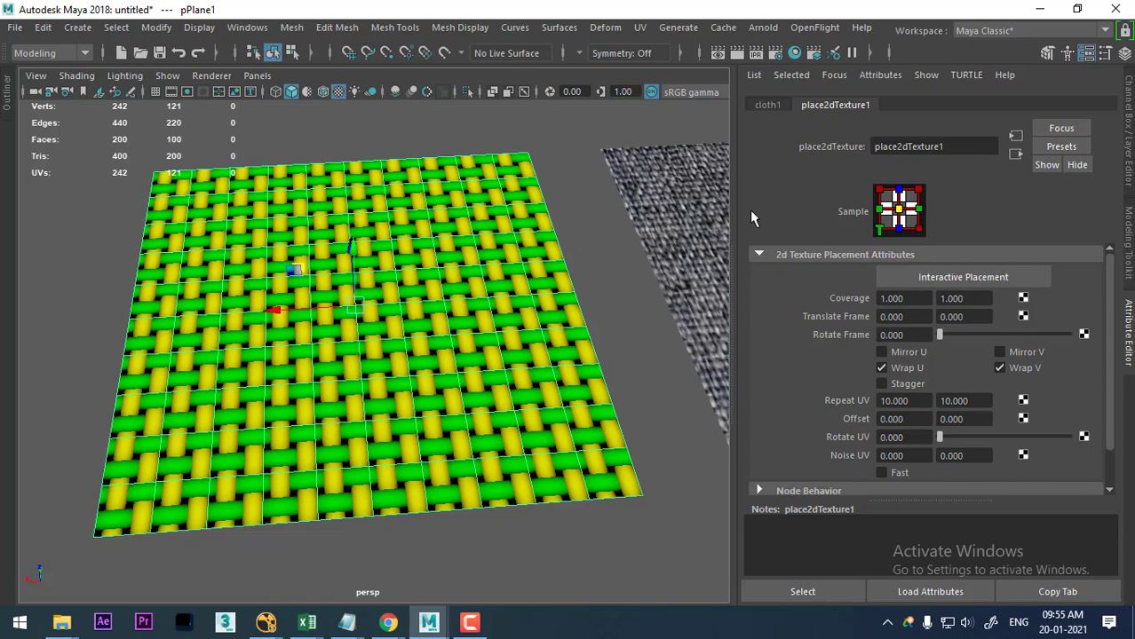
Set Repeat UV to 20 by 20 for a denser weave.
{"action": "left_click_drag", "start_coordinate": [925, 401], "coordinate": [701, 400]}
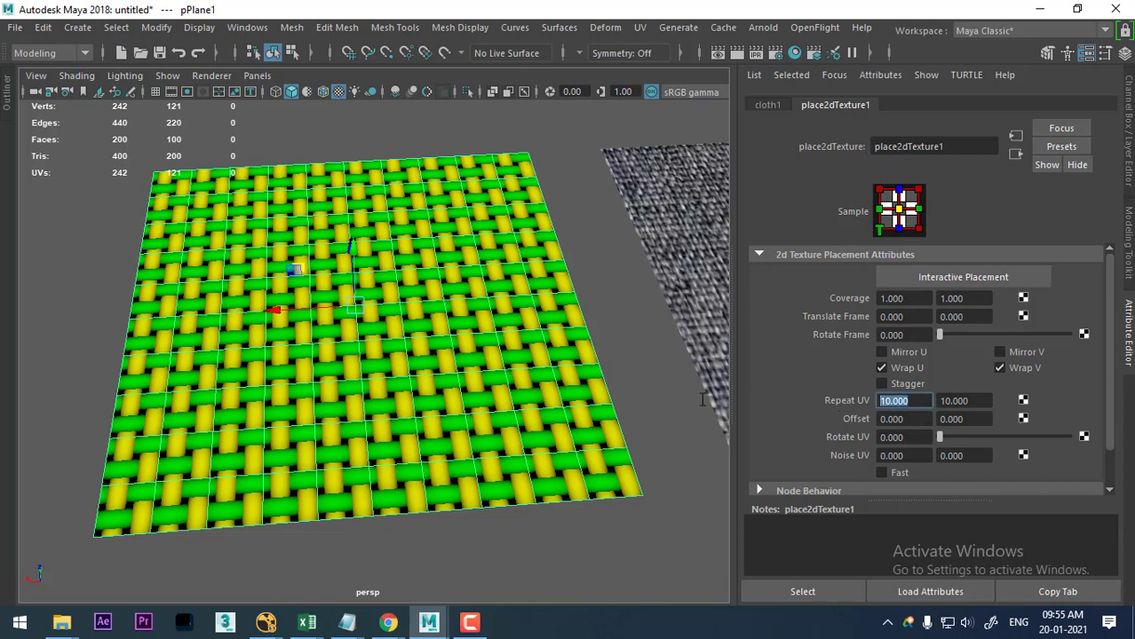
{"action": "type", "text": "20"}
{"action": "key", "text": "Tab"}
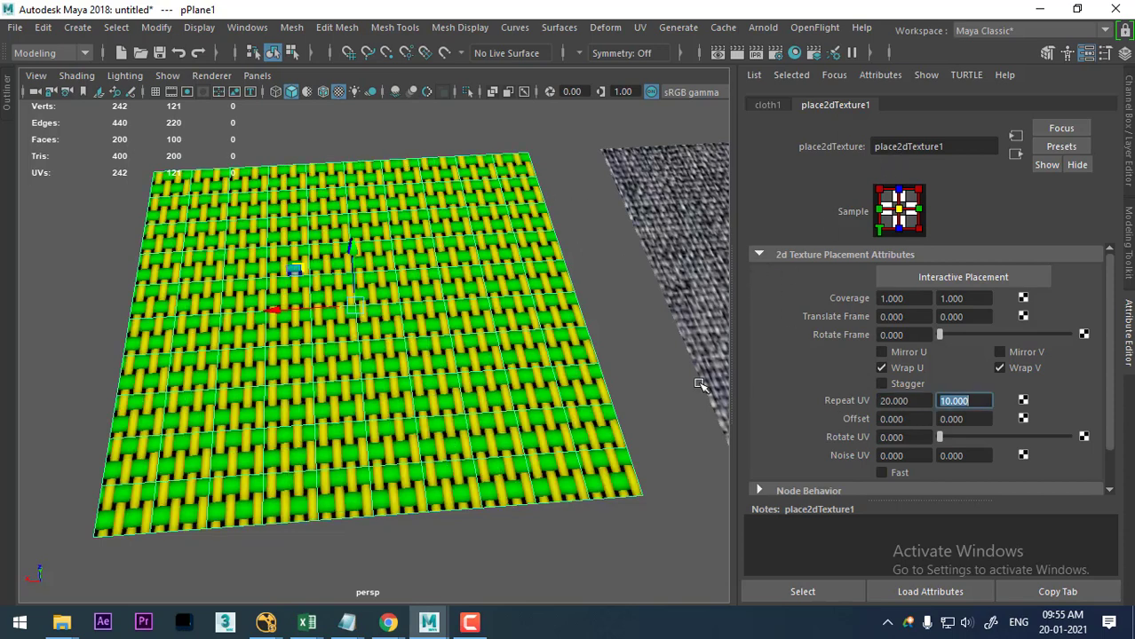
{"action": "type", "text": "20"}
{"action": "key", "text": "Return"}
{"action": "mouse_move", "coordinate": [317, 421]}
{"action": "left_mouse_down", "text": "alt"}
{"action": "mouse_move", "coordinate": [329, 474]}
{"action": "mouse_move", "coordinate": [324, 421]}
{"action": "left_mouse_up", "text": "alt"}
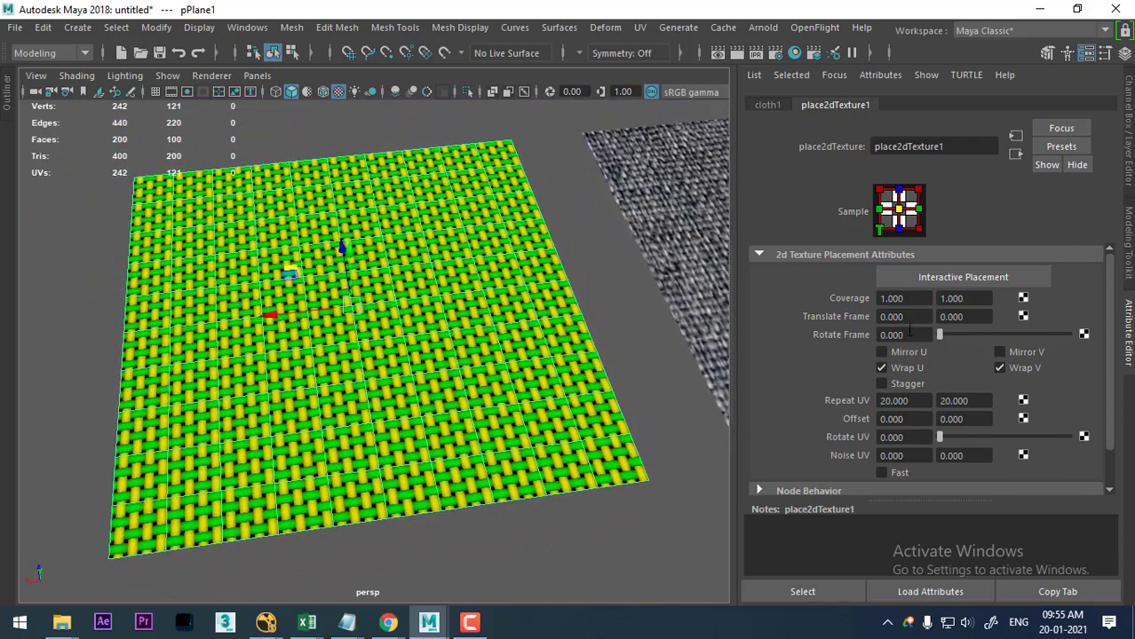
Experiment with the weave's Coverage values, then reset both to 1.
{"action": "left_click", "coordinate": [913, 303]}
{"action": "mouse_move", "coordinate": [912, 303]}
{"action": "left_mouse_down", "text": "ctrl"}
{"action": "mouse_move", "coordinate": [968, 299]}
{"action": "mouse_move", "coordinate": [880, 298]}
{"action": "mouse_move", "coordinate": [907, 299]}
{"action": "left_mouse_up", "text": "ctrl"}
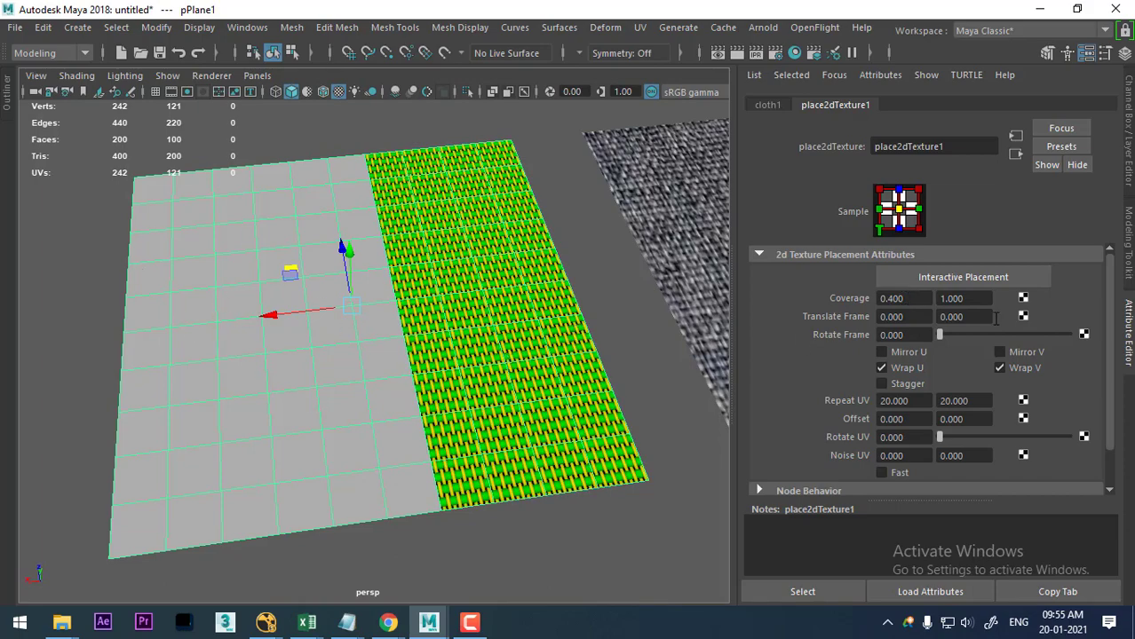
{"action": "left_click_drag", "start_coordinate": [924, 300], "coordinate": [930, 303], "text": "ctrl"}
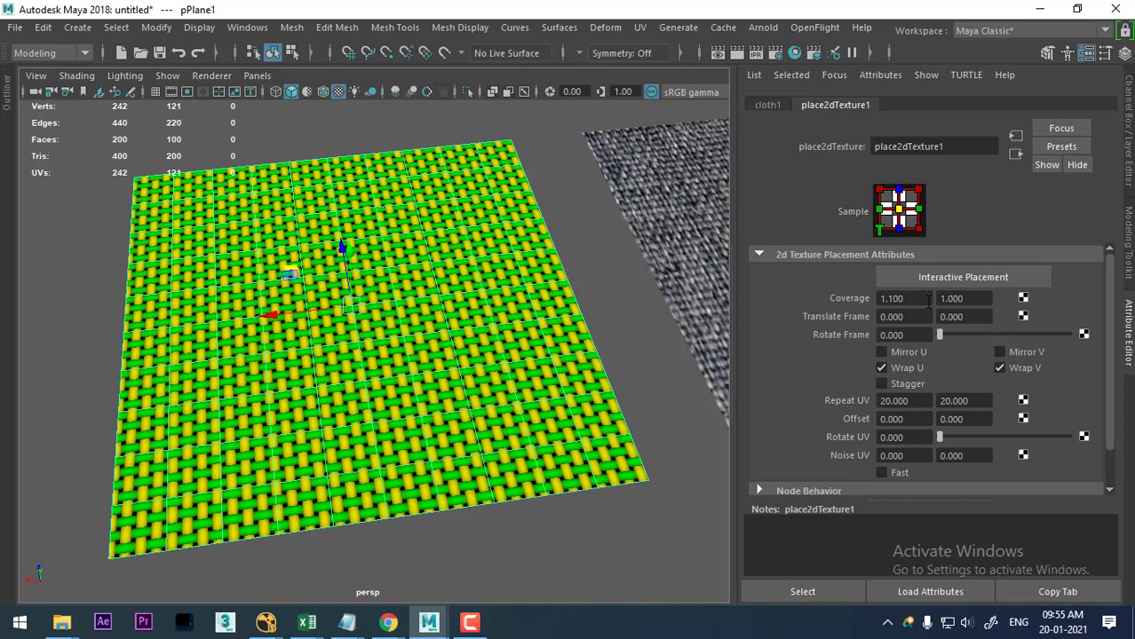
{"action": "left_click_drag", "start_coordinate": [975, 303], "coordinate": [976, 308], "text": "ctrl"}
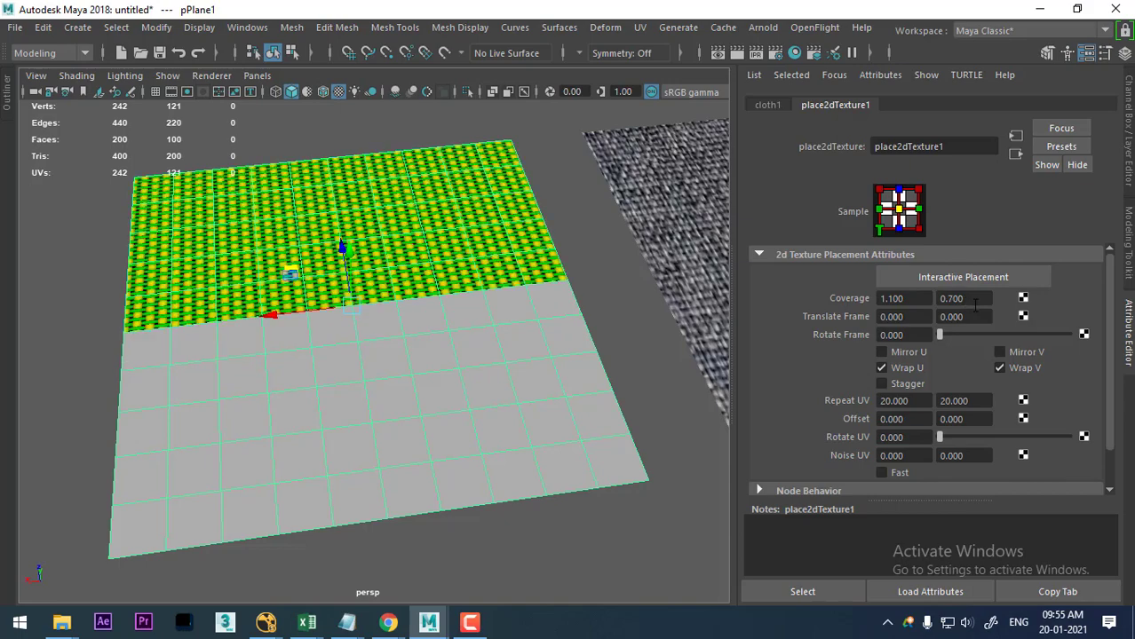
{"action": "type", "text": "1.100"}
{"action": "left_click", "coordinate": [975, 302]}
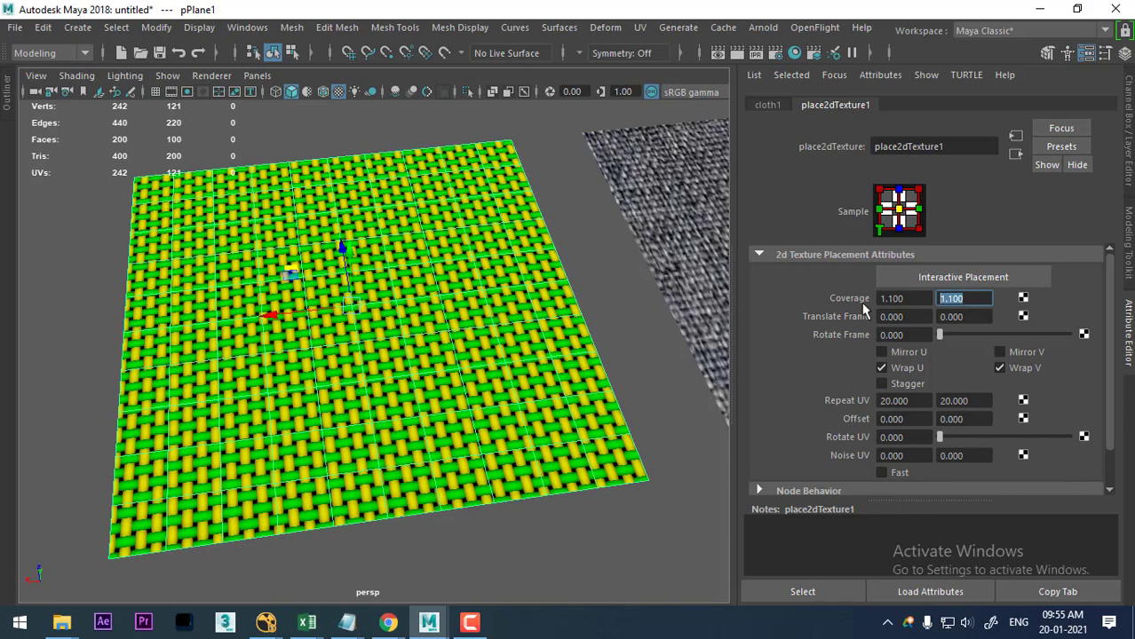
{"action": "type", "text": "1"}
{"action": "key", "text": "Tab"}
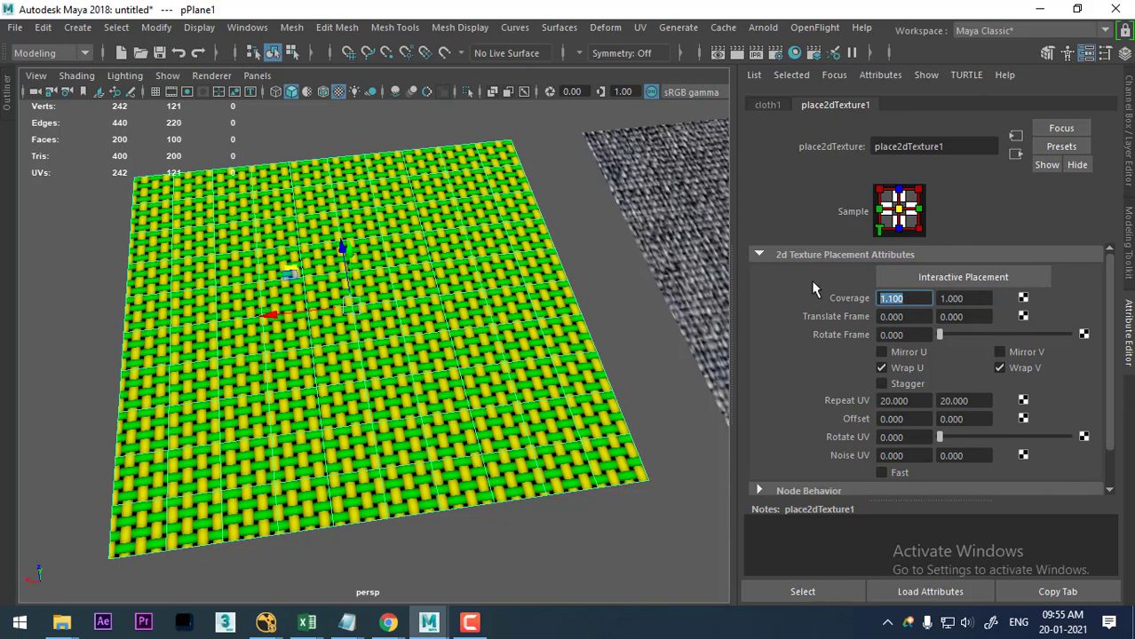
{"action": "type", "text": "1"}
{"action": "key", "text": "Return"}
Shift the weave with Translate Frame values, ending at 2.8 horizontally and -21.5 vertically.
{"action": "left_click", "coordinate": [913, 318]}
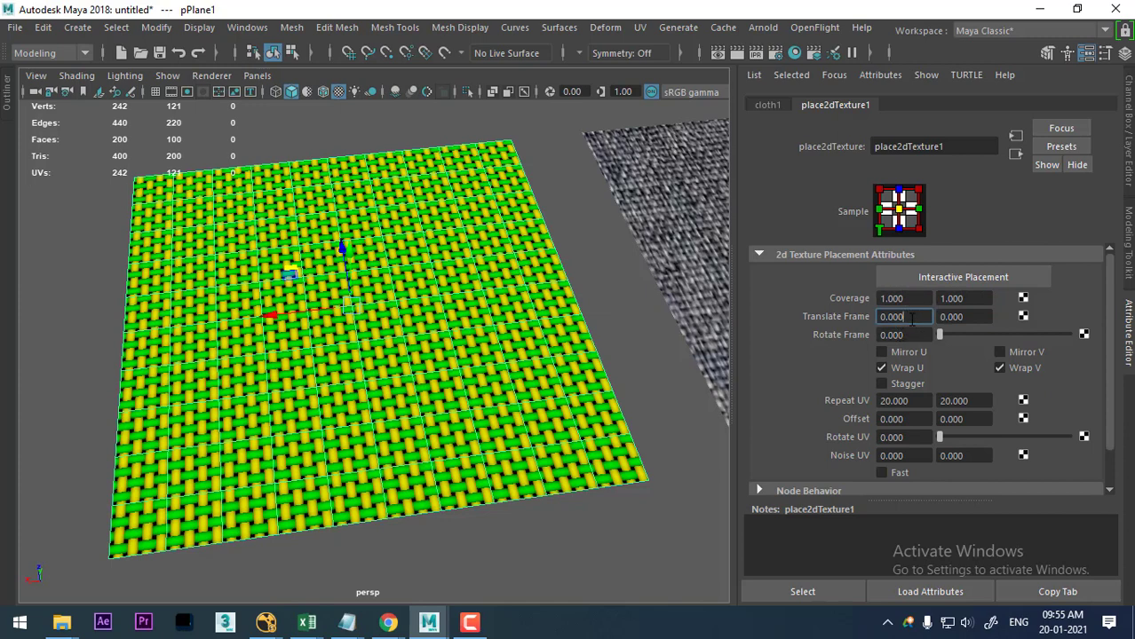
{"action": "type", "text": "0.8"}
{"action": "key", "text": "Return"}
{"action": "double_click", "coordinate": [913, 317]}
{"action": "type", "text": "2.8"}
{"action": "key", "text": "Return"}
{"action": "left_click", "coordinate": [977, 317]}
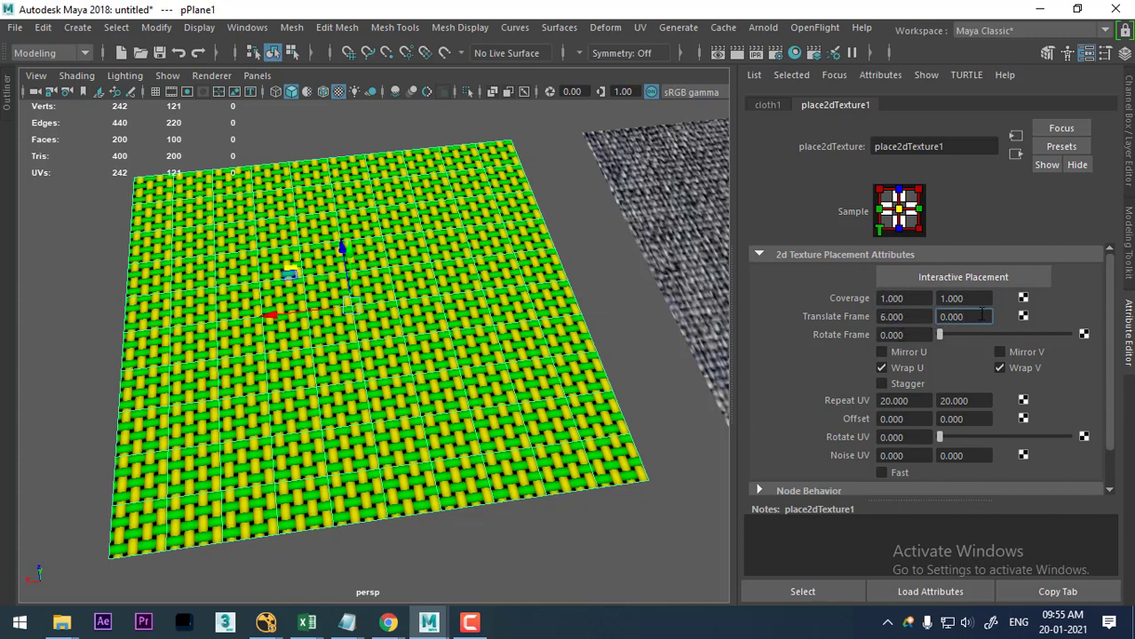
{"action": "type", "text": "-1.1"}
{"action": "key", "text": "Return"}
{"action": "left_click", "coordinate": [981, 317]}
{"action": "type", "text": "-21.5"}
{"action": "key", "text": "Return"}
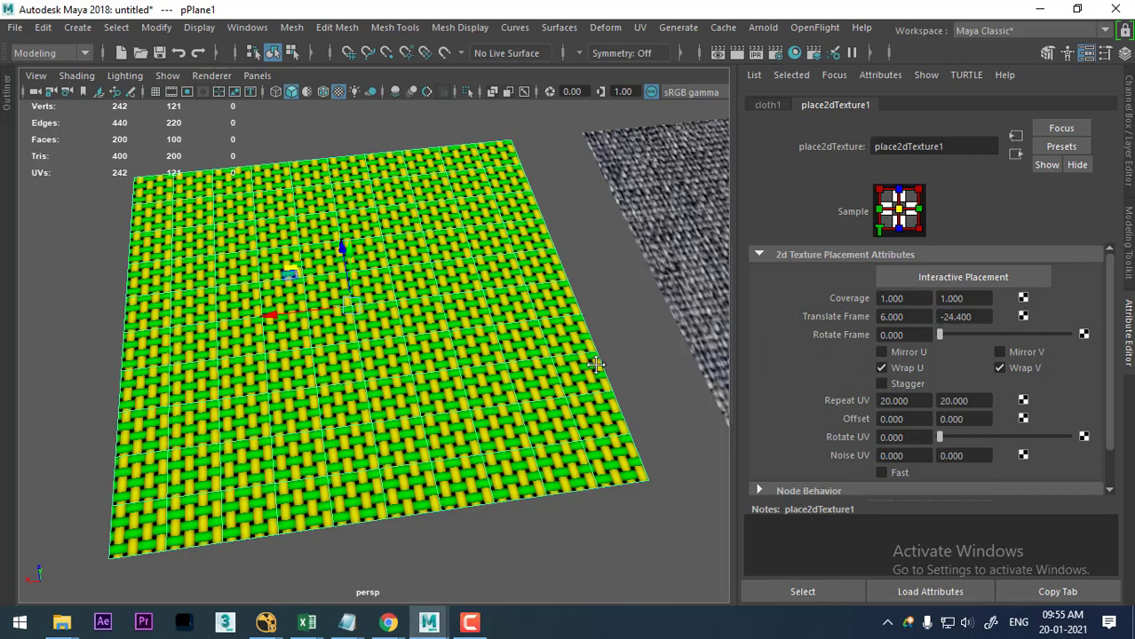
{"action": "left_click_drag", "start_coordinate": [595, 364], "coordinate": [540, 292], "text": "alt"}
Select the fabric plane and try sliding its place2dTexture2 Translate Frame.
{"action": "left_click", "coordinate": [621, 320]}
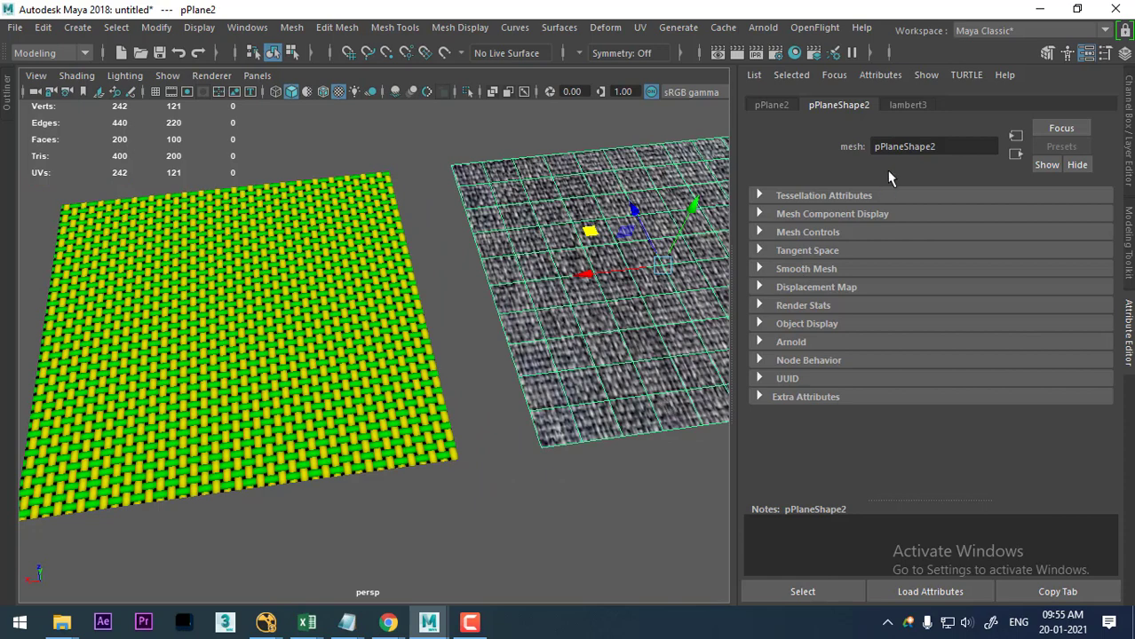
{"action": "left_click", "coordinate": [907, 105]}
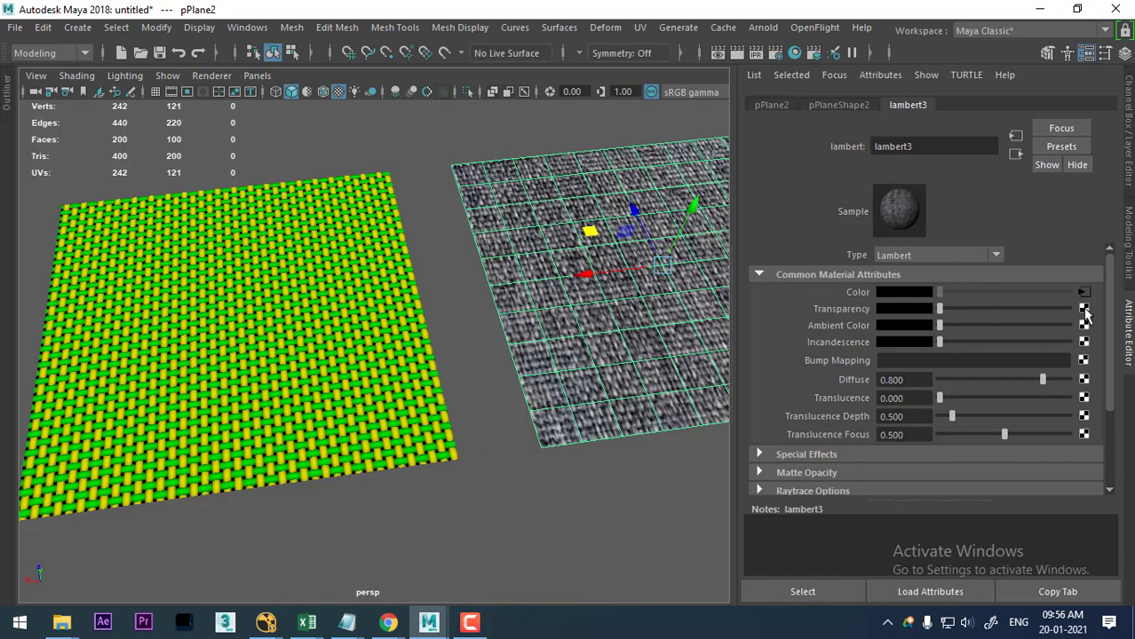
{"action": "left_click", "coordinate": [1084, 292]}
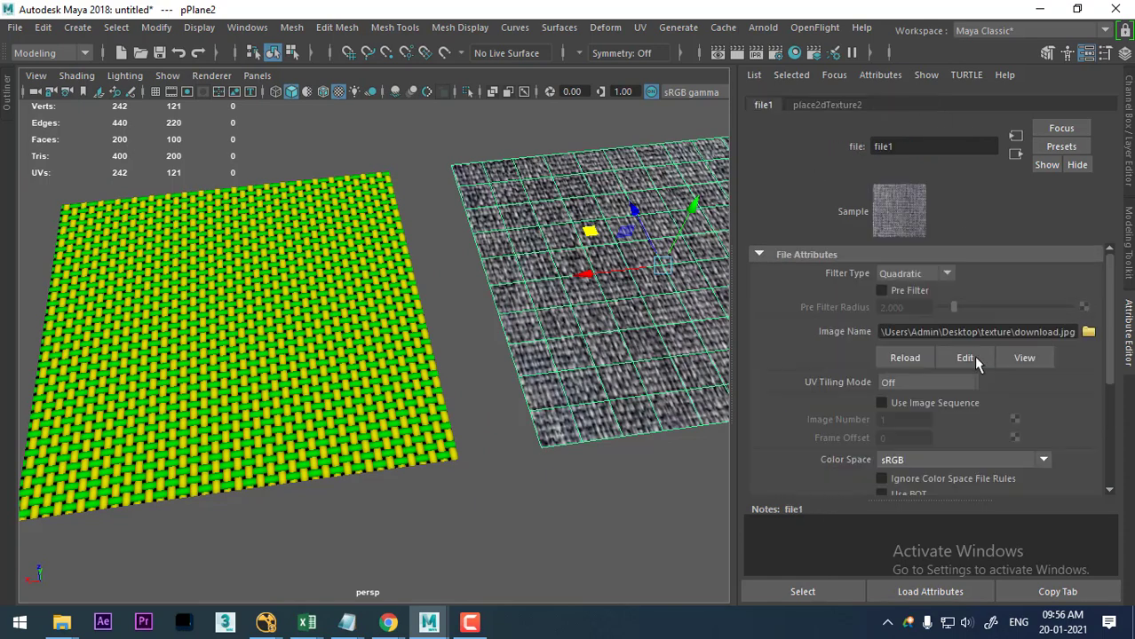
{"action": "left_click", "coordinate": [818, 106]}
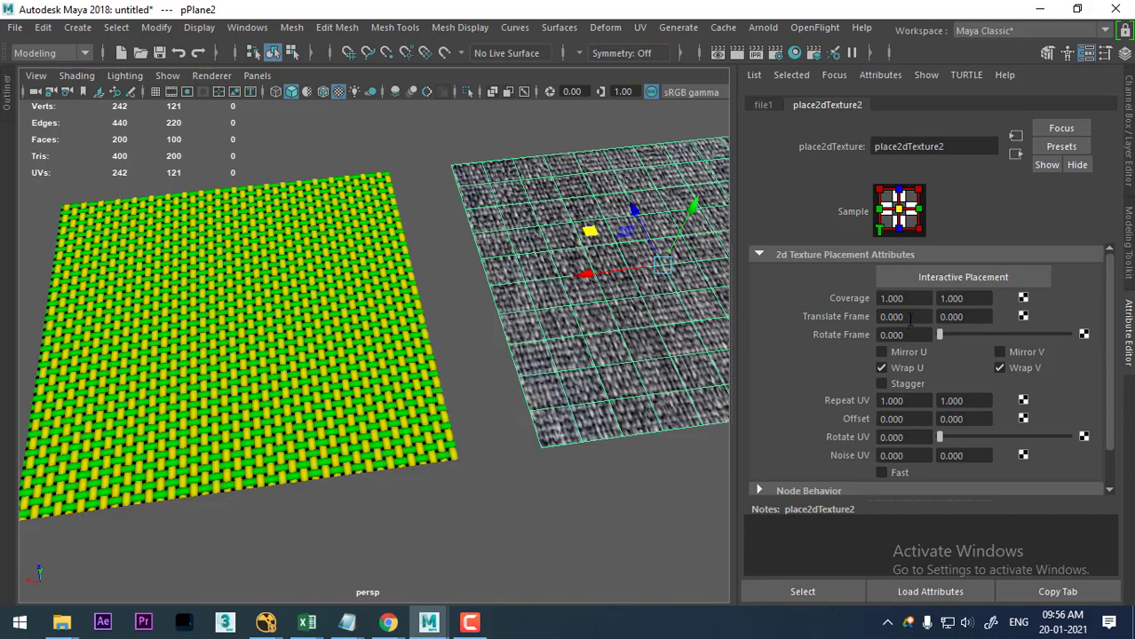
{"action": "left_click_drag", "start_coordinate": [910, 321], "coordinate": [918, 327], "text": "ctrl"}
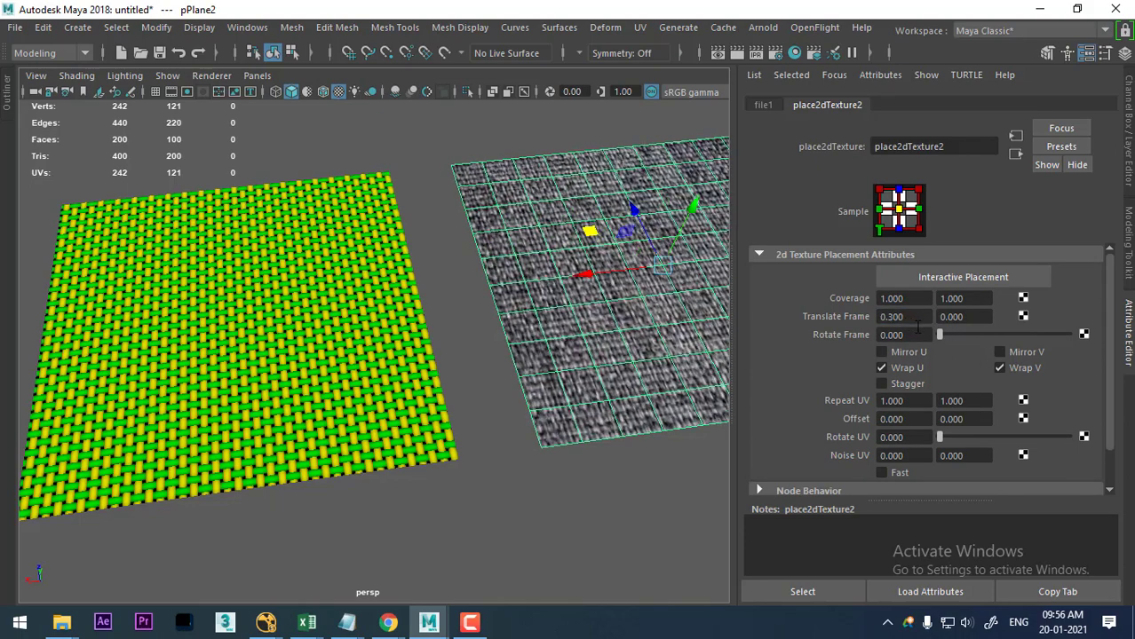
{"action": "key", "text": "f"}
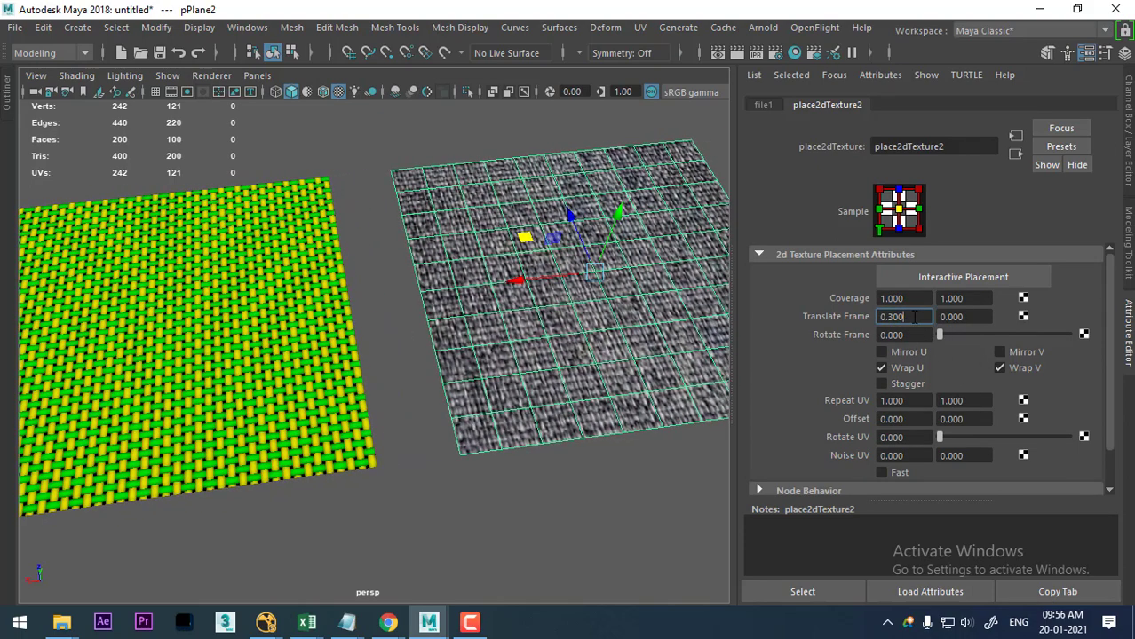
{"action": "left_click_drag", "start_coordinate": [914, 318], "coordinate": [933, 324], "text": "ctrl"}
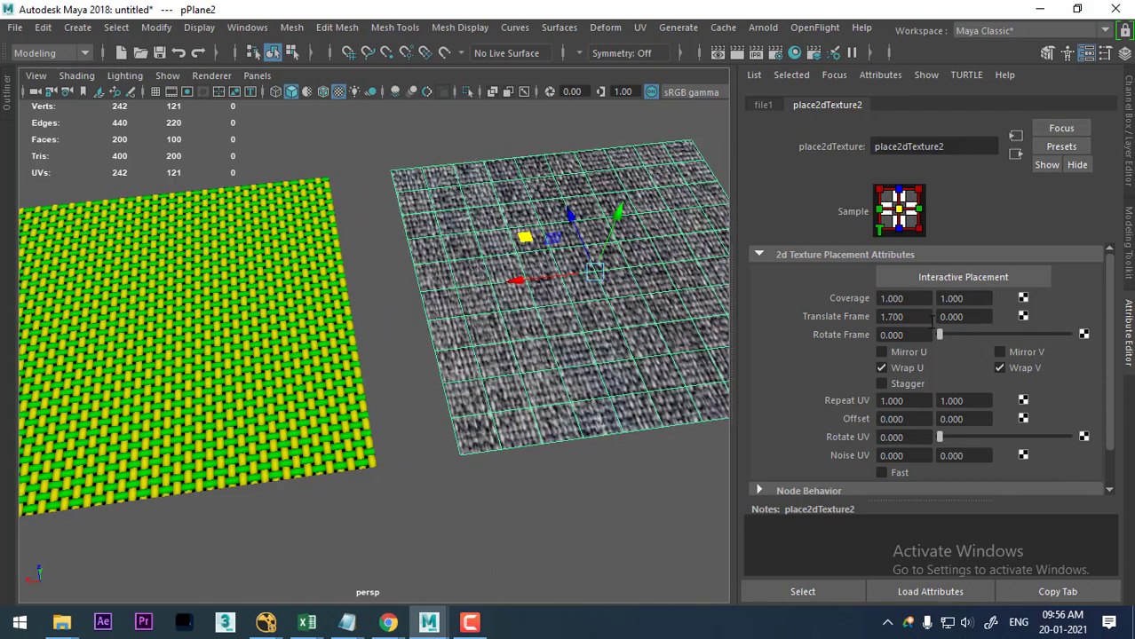
Reselect the fabric plane and set its horizontal Translate Frame to 3.
{"action": "mouse_move", "coordinate": [604, 352]}
{"action": "left_mouse_down", "text": "alt"}
{"action": "mouse_move", "coordinate": [600, 421]}
{"action": "mouse_move", "coordinate": [573, 489]}
{"action": "left_mouse_up", "text": "alt"}
{"action": "left_click", "coordinate": [613, 483]}
{"action": "left_click", "coordinate": [619, 362]}
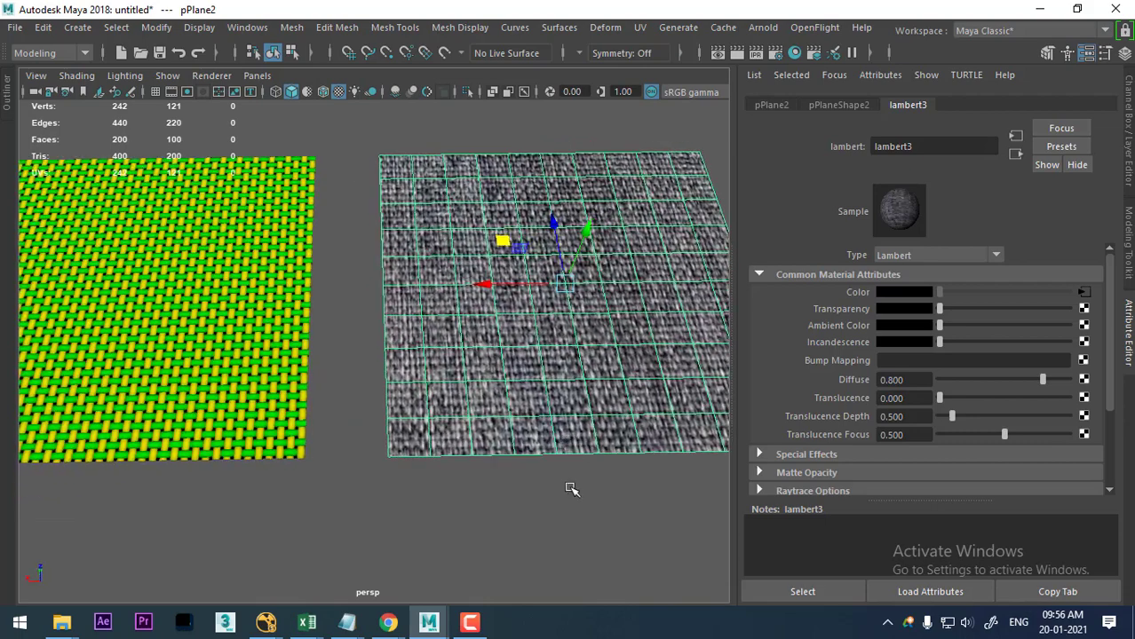
{"action": "left_click", "coordinate": [573, 488]}
{"action": "left_click_drag", "start_coordinate": [590, 383], "coordinate": [577, 418], "text": "alt"}
{"action": "left_click", "coordinate": [577, 417]}
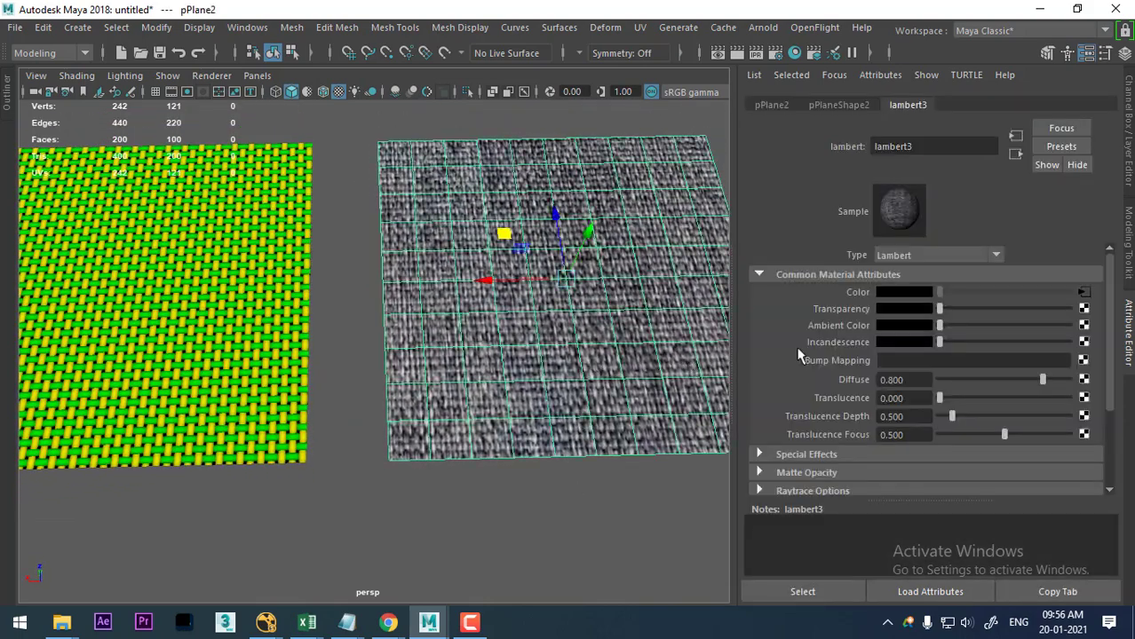
{"action": "left_click", "coordinate": [1084, 293]}
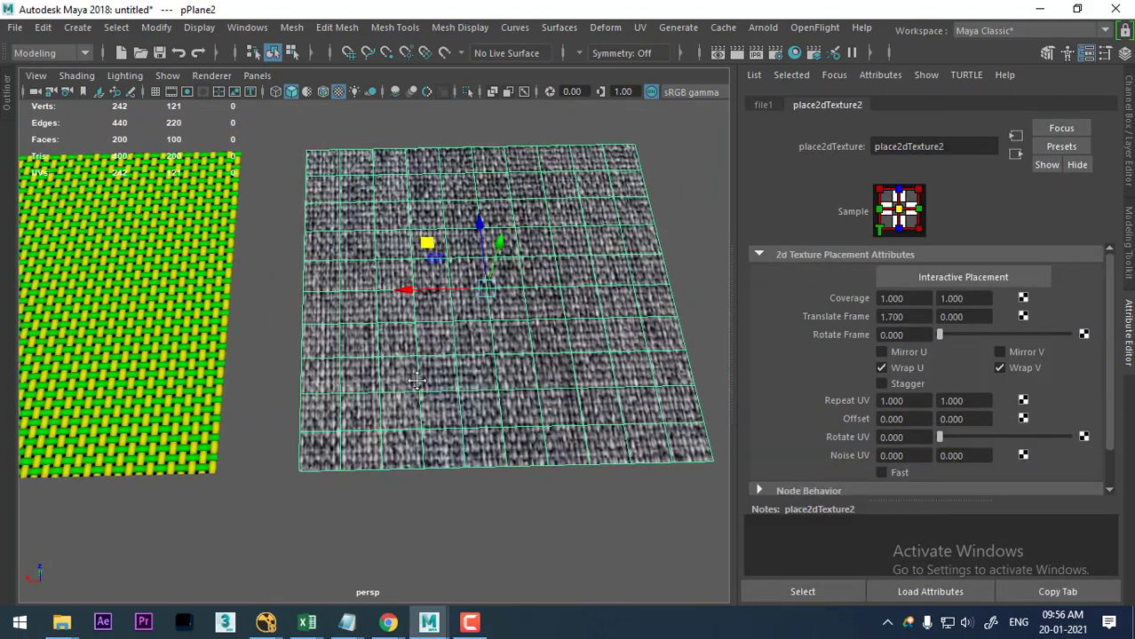
{"action": "double_click", "coordinate": [929, 317]}
{"action": "type", "text": "3"}
{"action": "key", "text": "Return"}
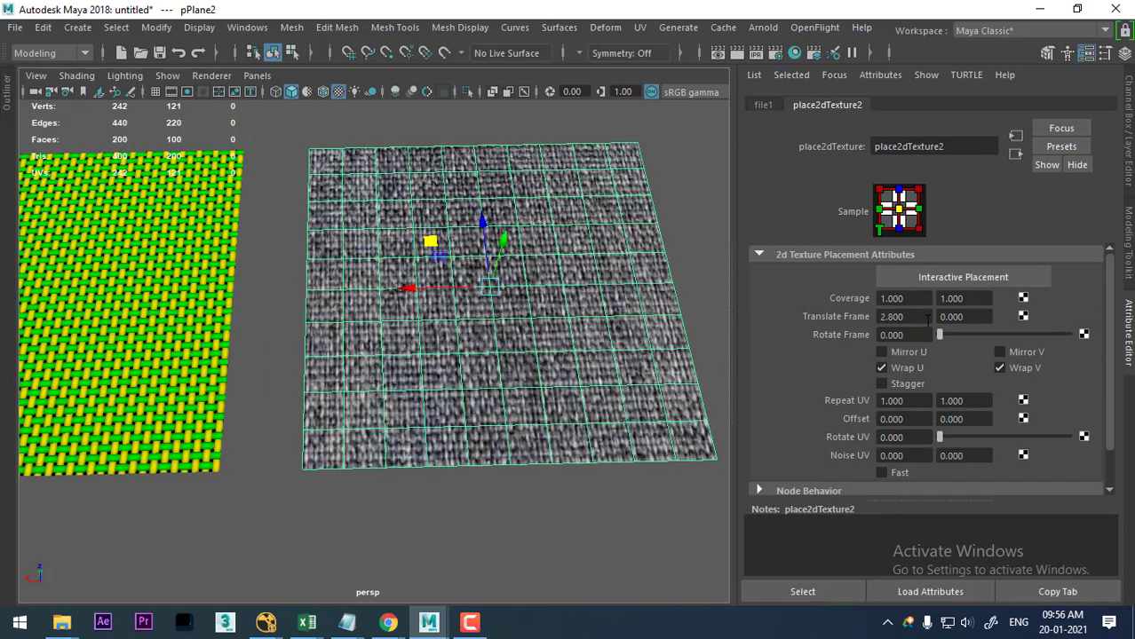
Set vertical Translate Frame to 2.2 and Rotate Frame to 45 degrees.
{"action": "scroll", "coordinate": [229, 350], "scroll_direction": "up", "scroll_amount": 3}
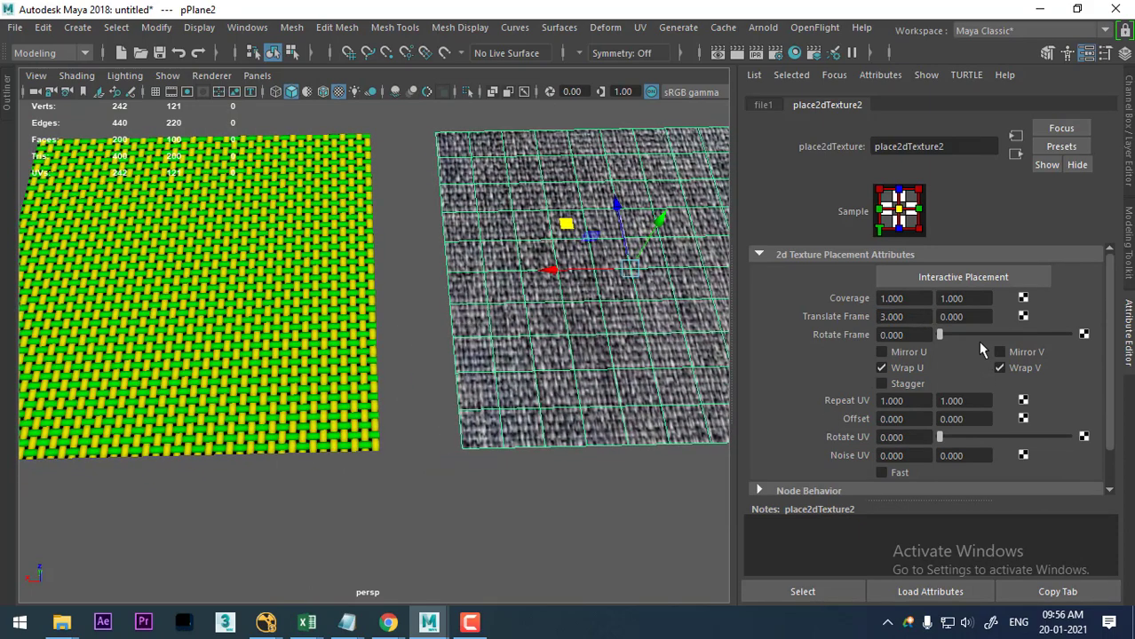
{"action": "mouse_move", "coordinate": [975, 317]}
{"action": "left_mouse_down", "text": "ctrl"}
{"action": "mouse_move", "coordinate": [999, 332]}
{"action": "mouse_move", "coordinate": [958, 343]}
{"action": "left_mouse_up", "text": "ctrl"}
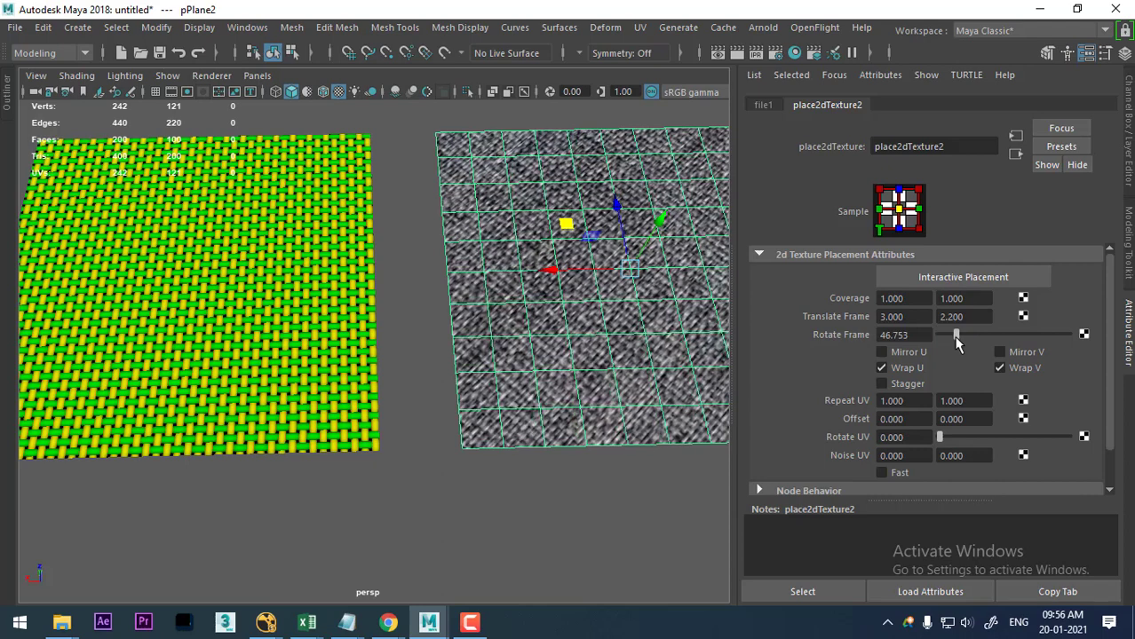
{"action": "left_click", "coordinate": [892, 334]}
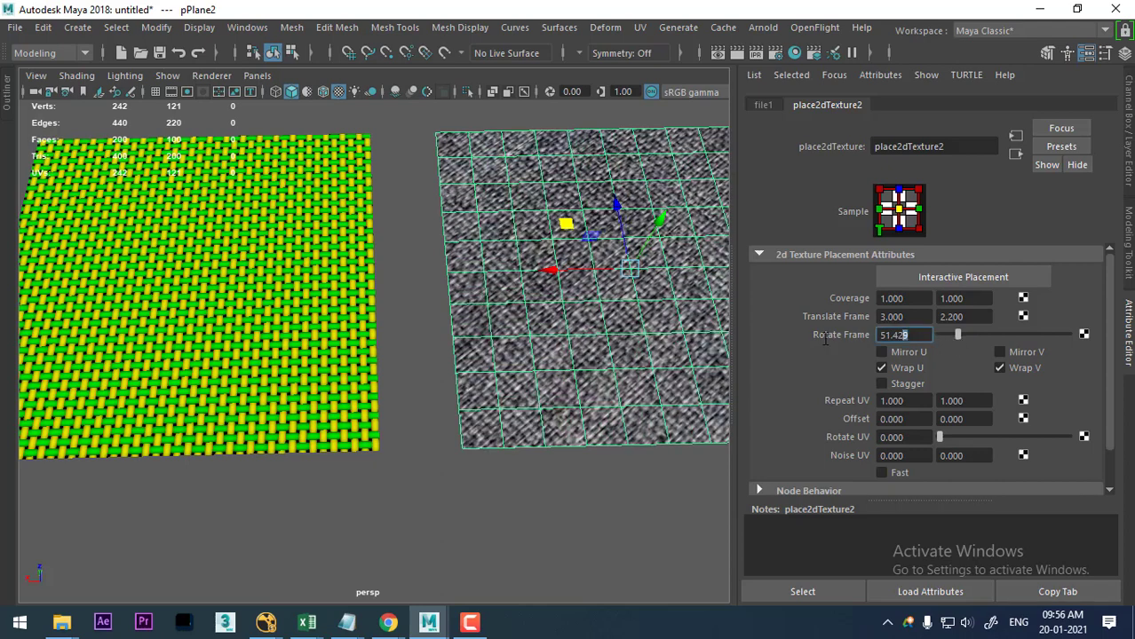
{"action": "type", "text": "45"}
{"action": "key", "text": "Return"}
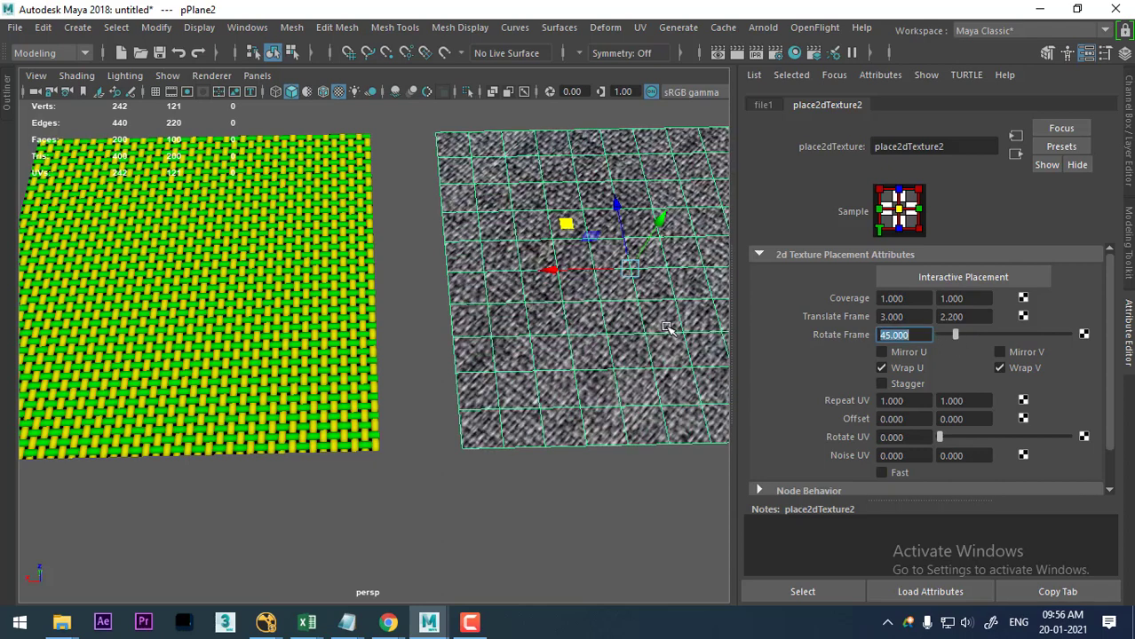
{"action": "left_click_drag", "start_coordinate": [367, 406], "coordinate": [497, 394], "text": "alt"}
Select the left cloth plane and set place2dTexture1 Rotate Frame to 45.
{"action": "left_click", "coordinate": [470, 373]}
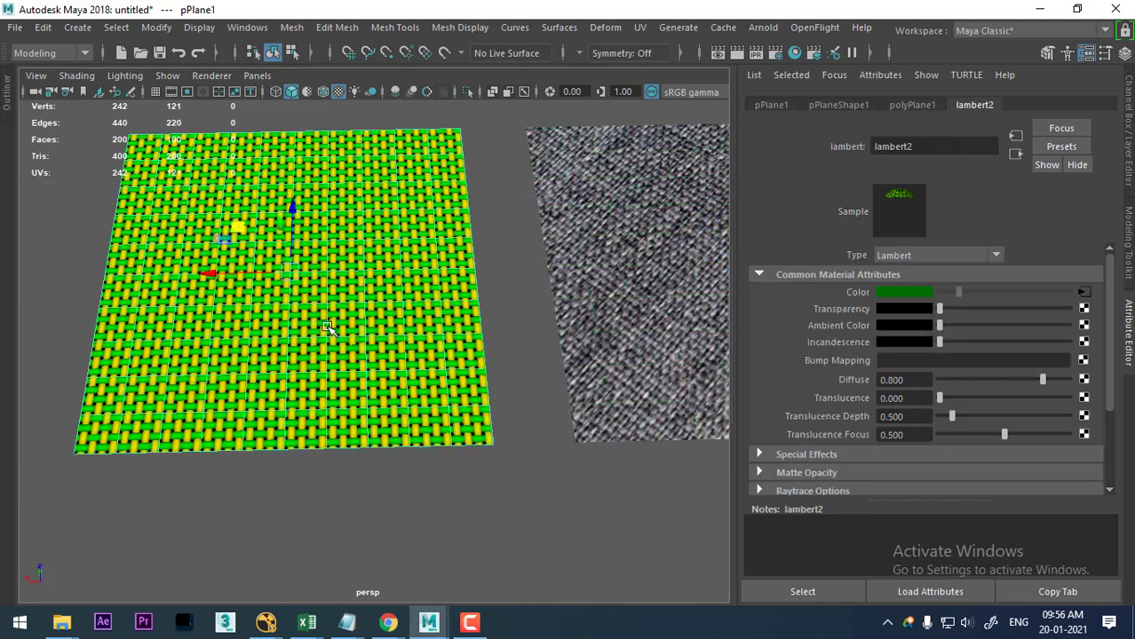
{"action": "left_click", "coordinate": [1085, 291]}
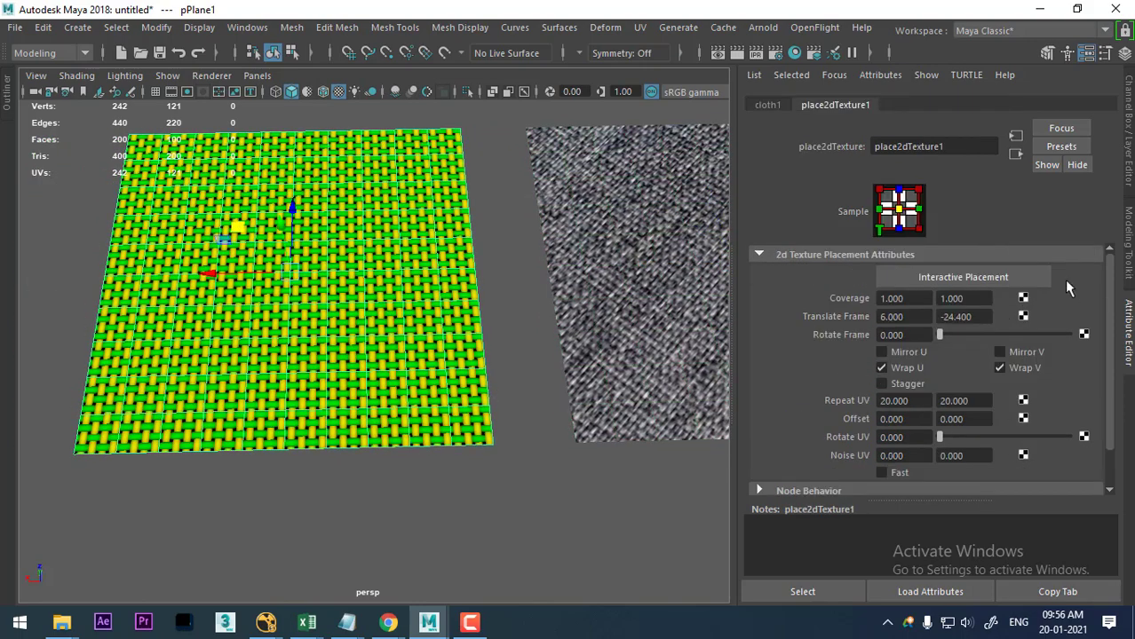
{"action": "left_click", "coordinate": [897, 335]}
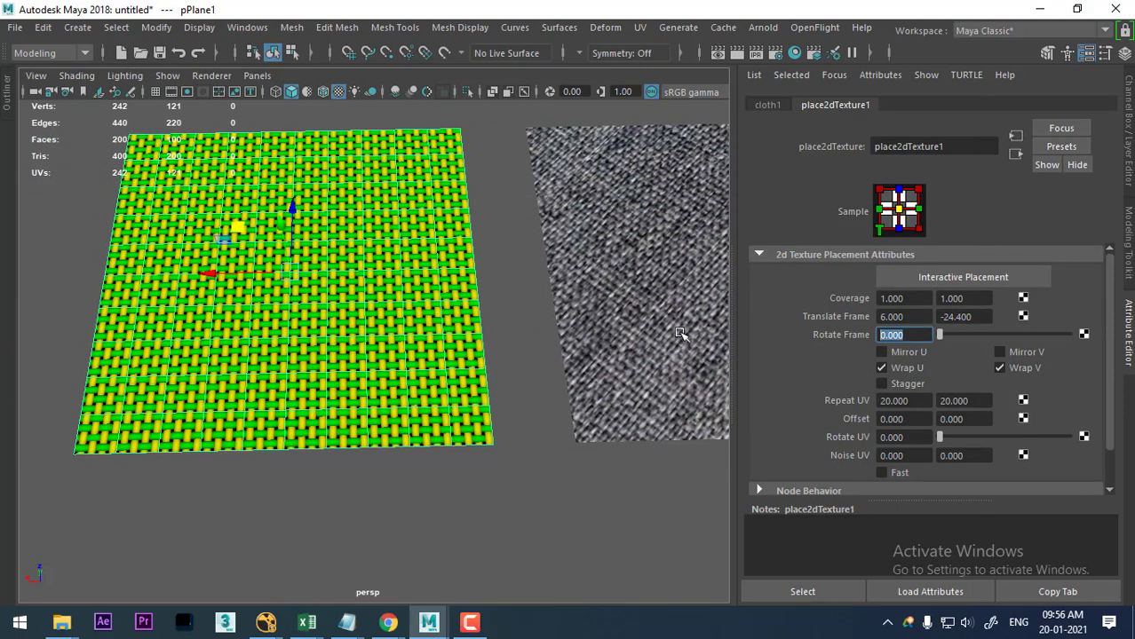
{"action": "type", "text": "45"}
{"action": "key", "text": "Return"}
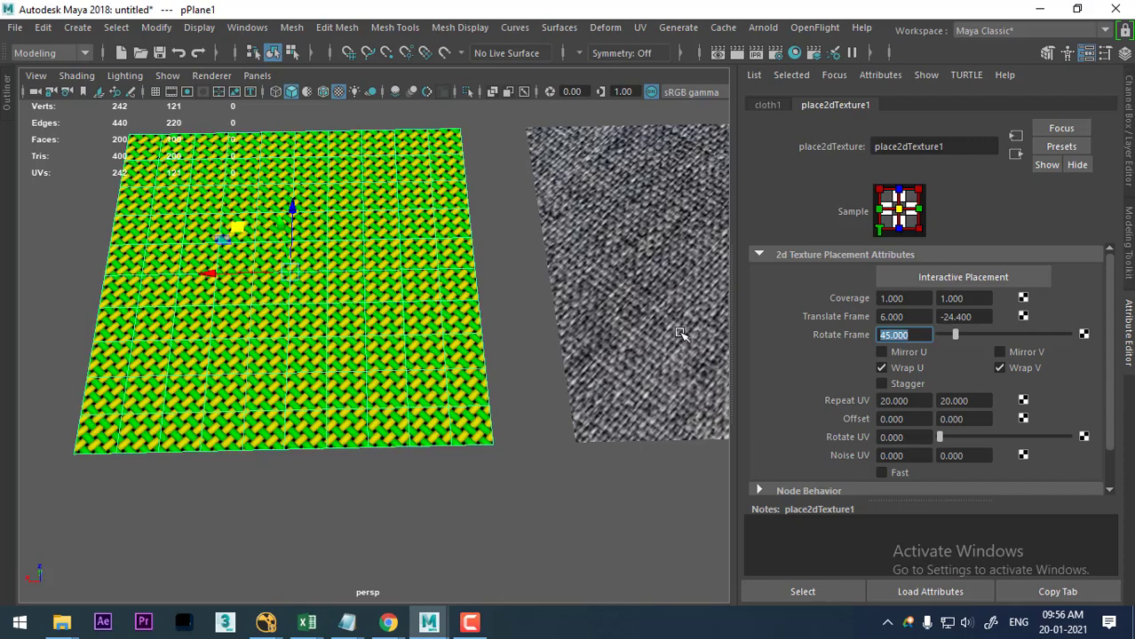
Test Mirror U and Mirror V on the weave, leaving both off.
{"action": "left_click", "coordinate": [521, 403]}
{"action": "scroll", "coordinate": [521, 402], "scroll_direction": "up", "scroll_amount": 2}
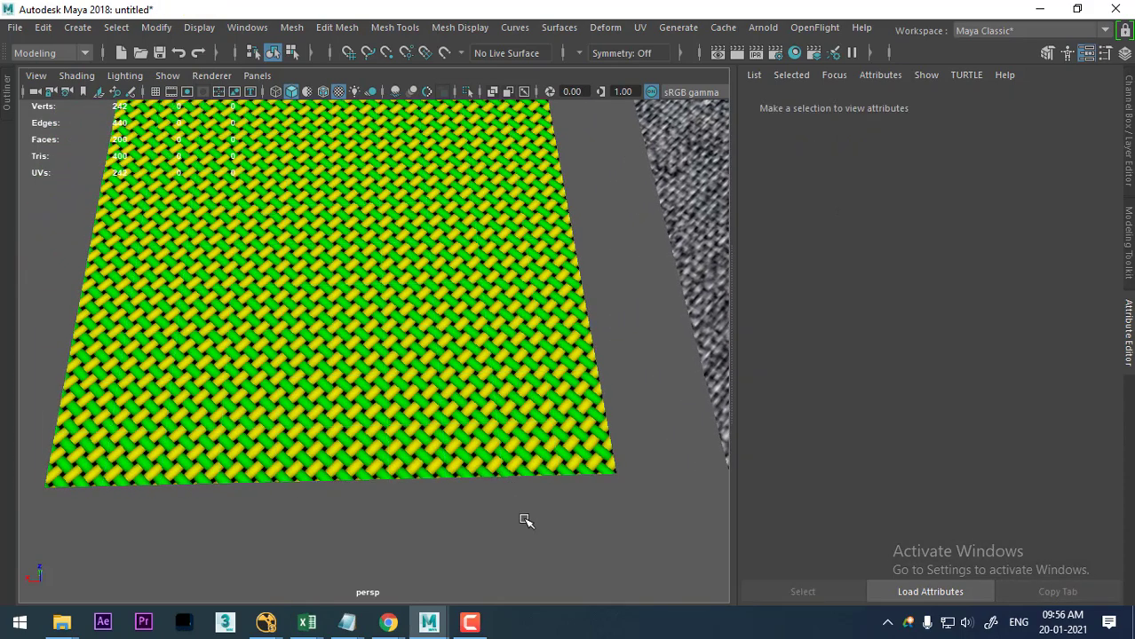
{"action": "left_click", "coordinate": [485, 388]}
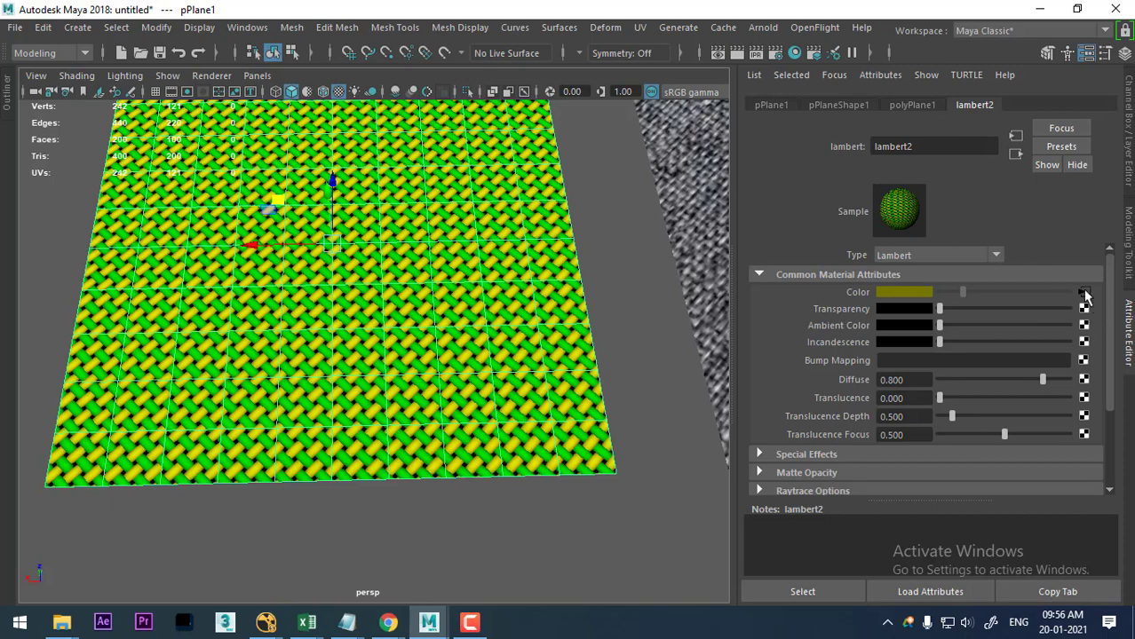
{"action": "left_click", "coordinate": [1083, 293]}
{"action": "left_click", "coordinate": [910, 355]}
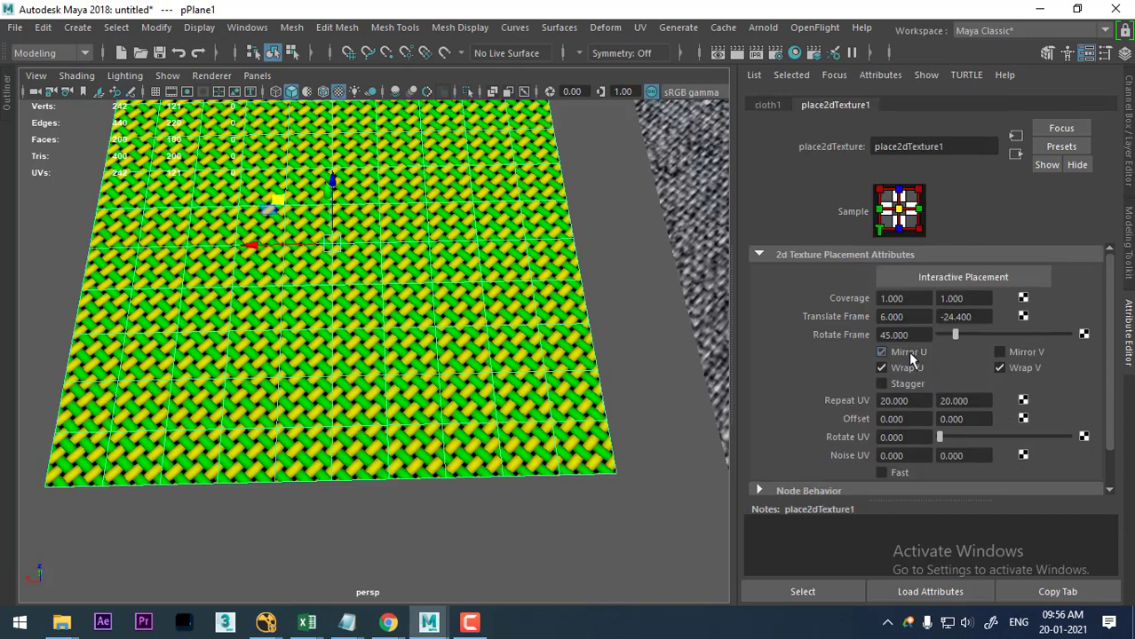
{"action": "left_click", "coordinate": [909, 355]}
{"action": "left_click", "coordinate": [909, 355]}
{"action": "left_click", "coordinate": [909, 355]}
{"action": "left_click", "coordinate": [910, 356]}
{"action": "left_click", "coordinate": [909, 355]}
{"action": "left_click", "coordinate": [910, 355]}
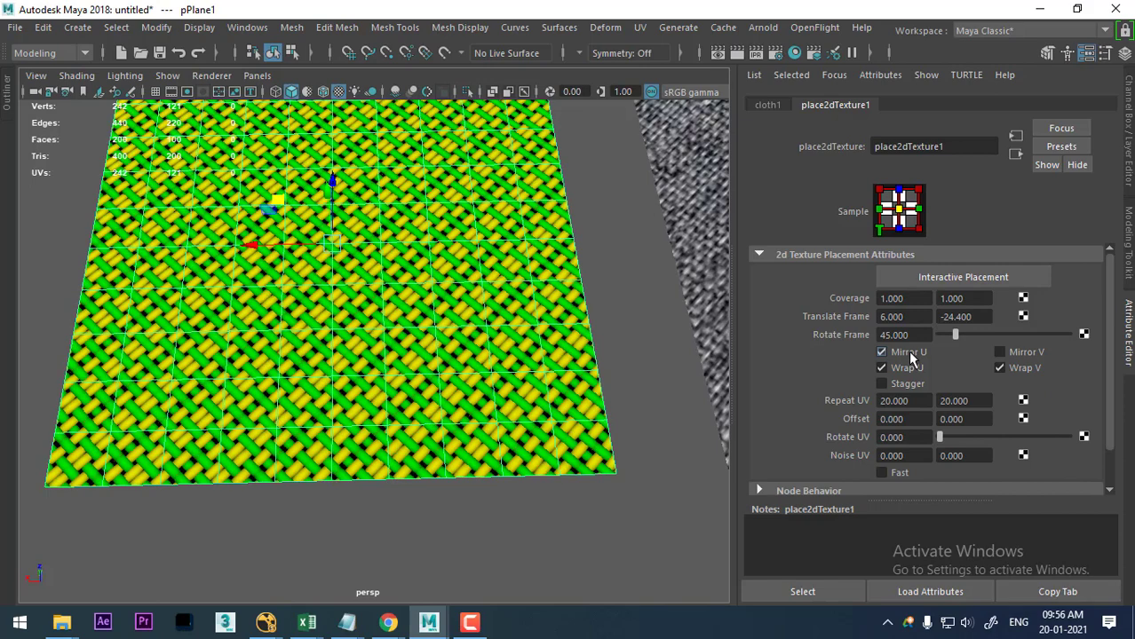
{"action": "left_click", "coordinate": [910, 356]}
{"action": "left_click", "coordinate": [1027, 353]}
{"action": "left_click", "coordinate": [1026, 353]}
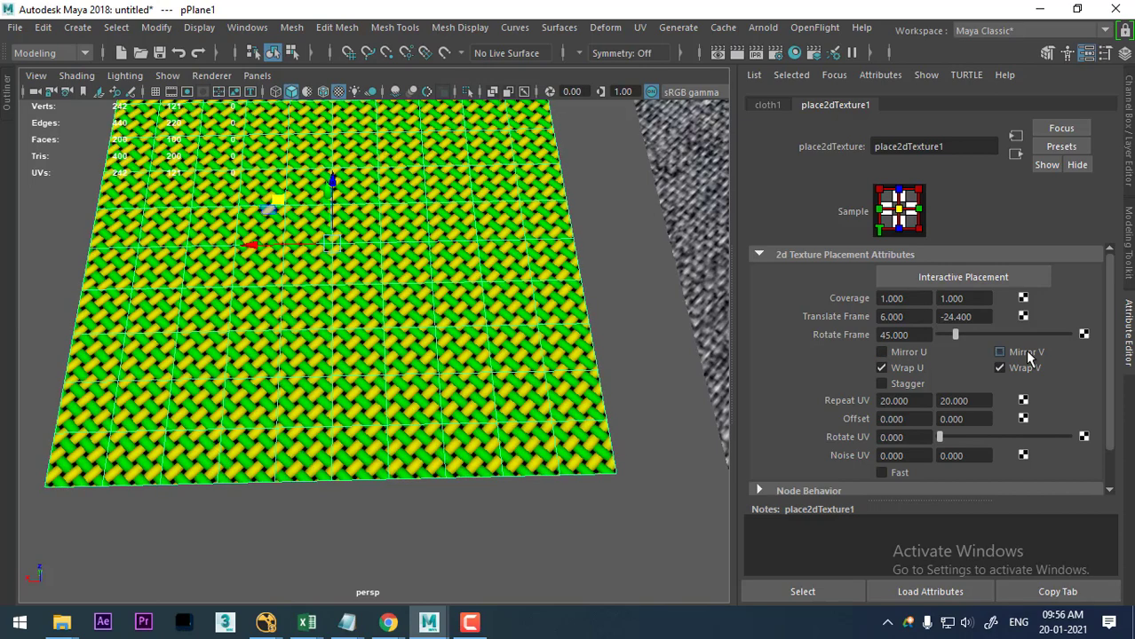
{"action": "left_click", "coordinate": [1027, 354]}
{"action": "left_click", "coordinate": [1027, 354]}
Test Wrap U and Wrap V, keeping both on, and leave Stagger off.
{"action": "left_click", "coordinate": [907, 368]}
{"action": "left_click", "coordinate": [907, 368]}
{"action": "left_click", "coordinate": [1017, 371]}
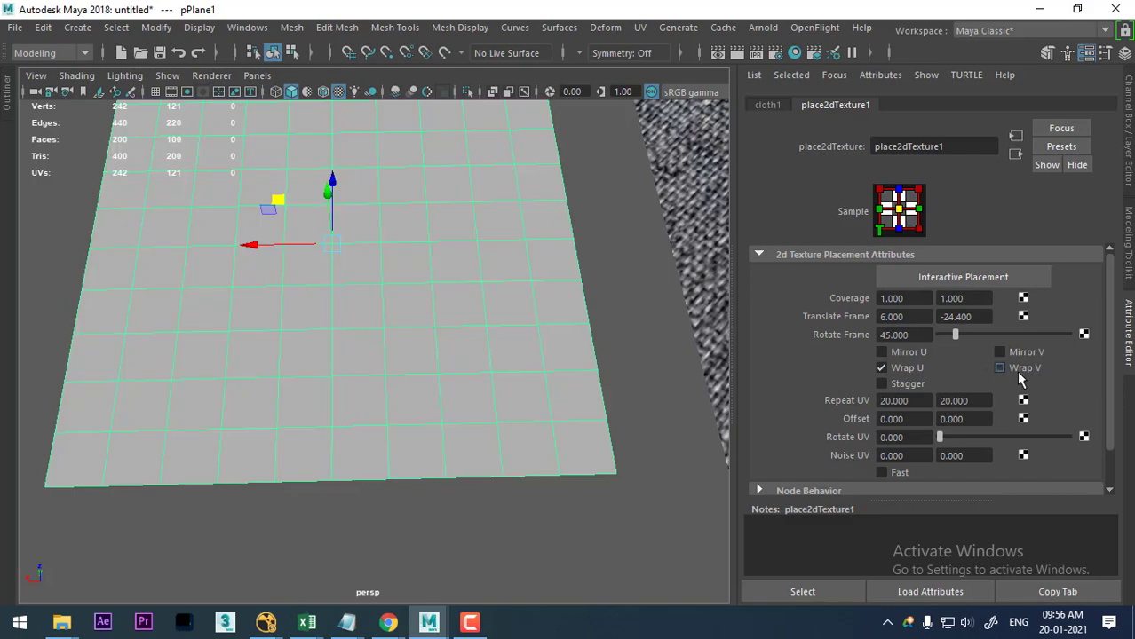
{"action": "left_click", "coordinate": [1017, 371]}
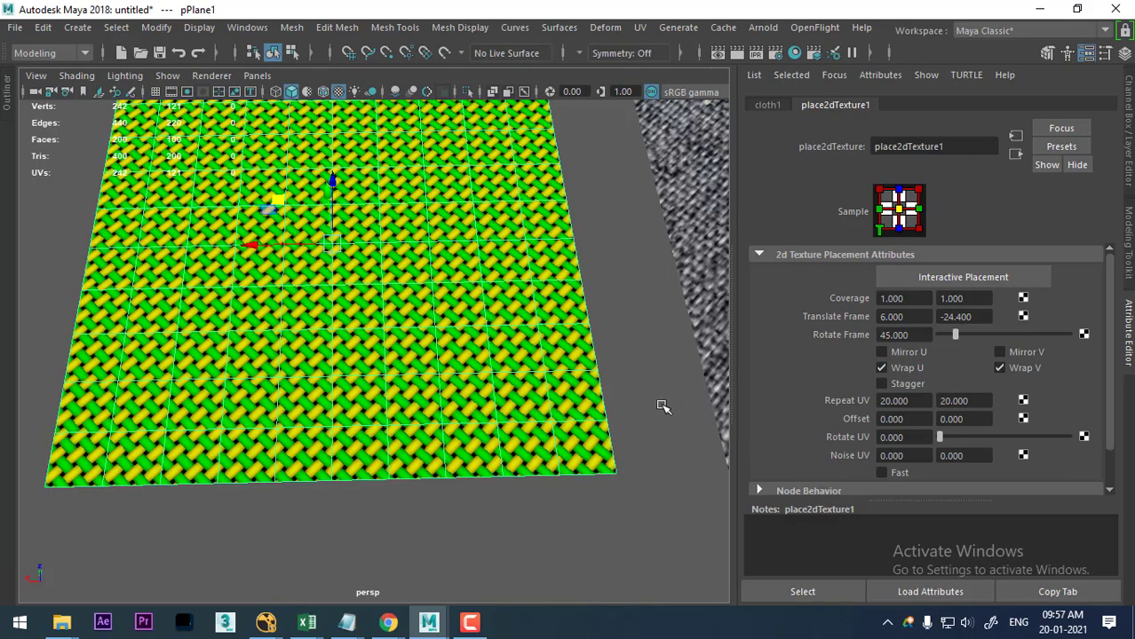
{"action": "scroll", "coordinate": [657, 390], "scroll_direction": "down", "scroll_amount": 2}
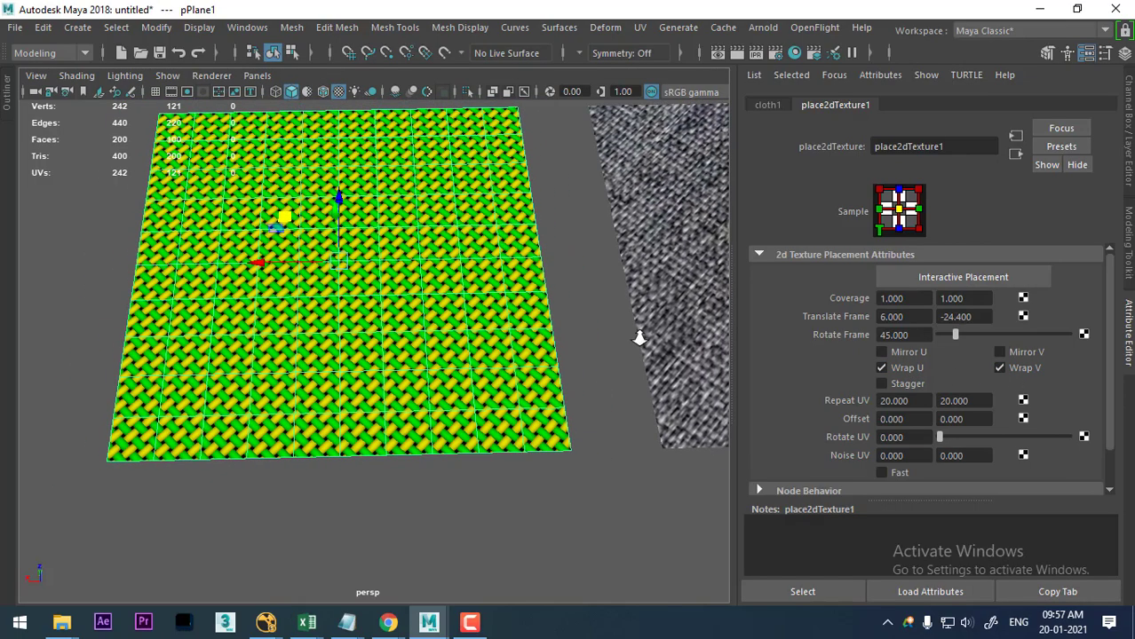
{"action": "left_click", "coordinate": [906, 387]}
{"action": "middle_click_drag", "start_coordinate": [418, 387], "coordinate": [398, 397], "text": "alt"}
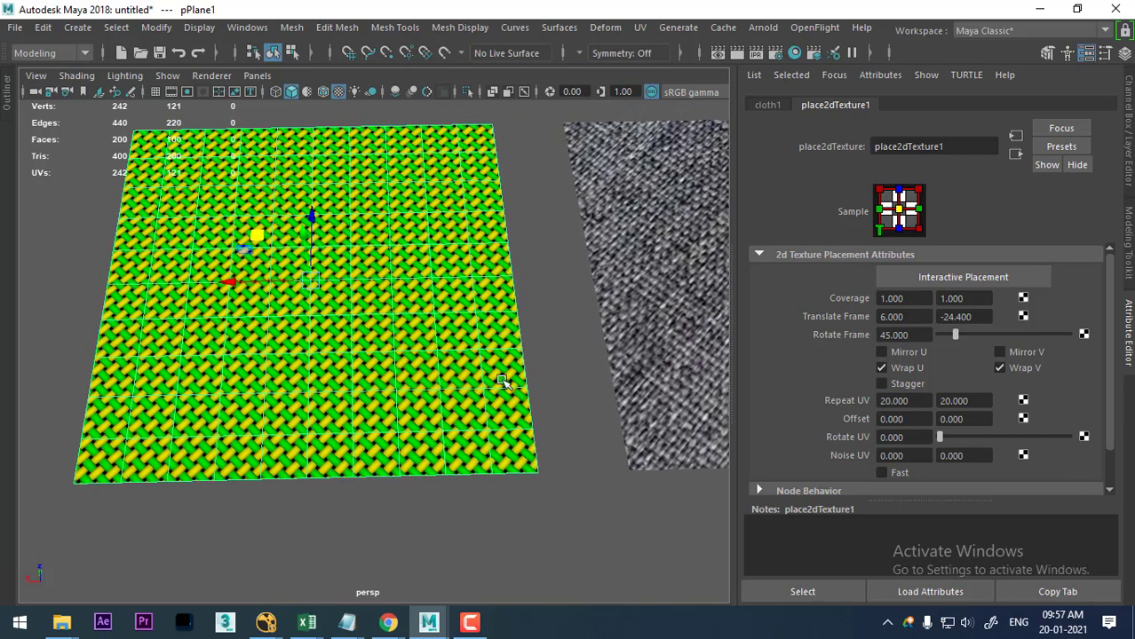
{"action": "mouse_move", "coordinate": [645, 371]}
{"action": "left_mouse_down", "text": "alt"}
{"action": "mouse_move", "coordinate": [570, 322]}
{"action": "mouse_move", "coordinate": [621, 355]}
{"action": "left_mouse_up", "text": "alt"}
{"action": "left_click", "coordinate": [906, 389]}
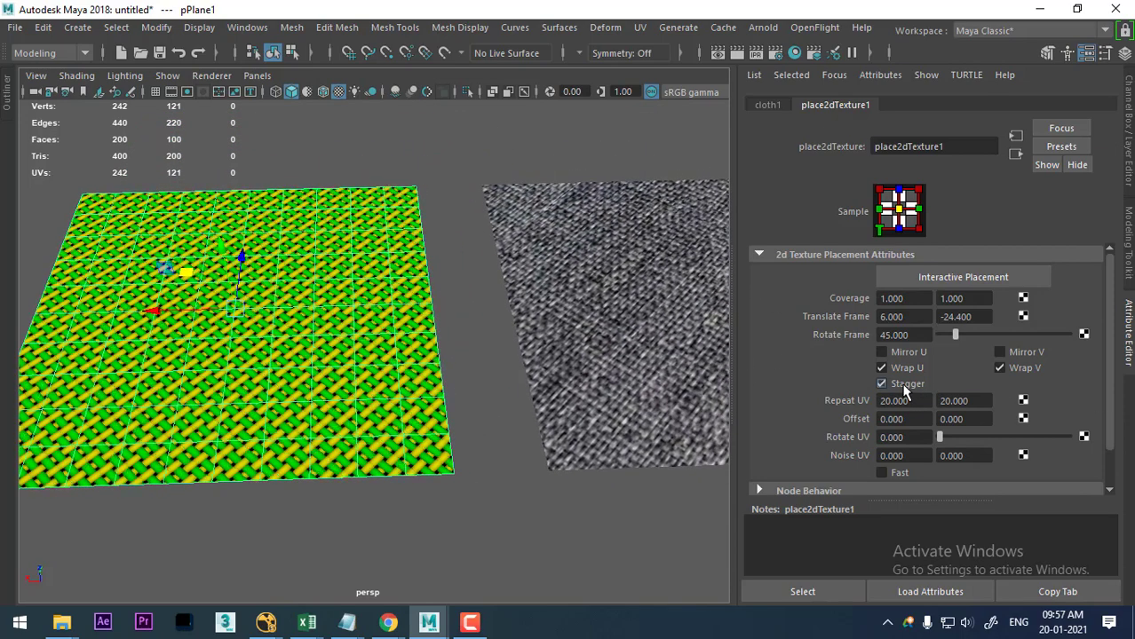
{"action": "left_click", "coordinate": [906, 389]}
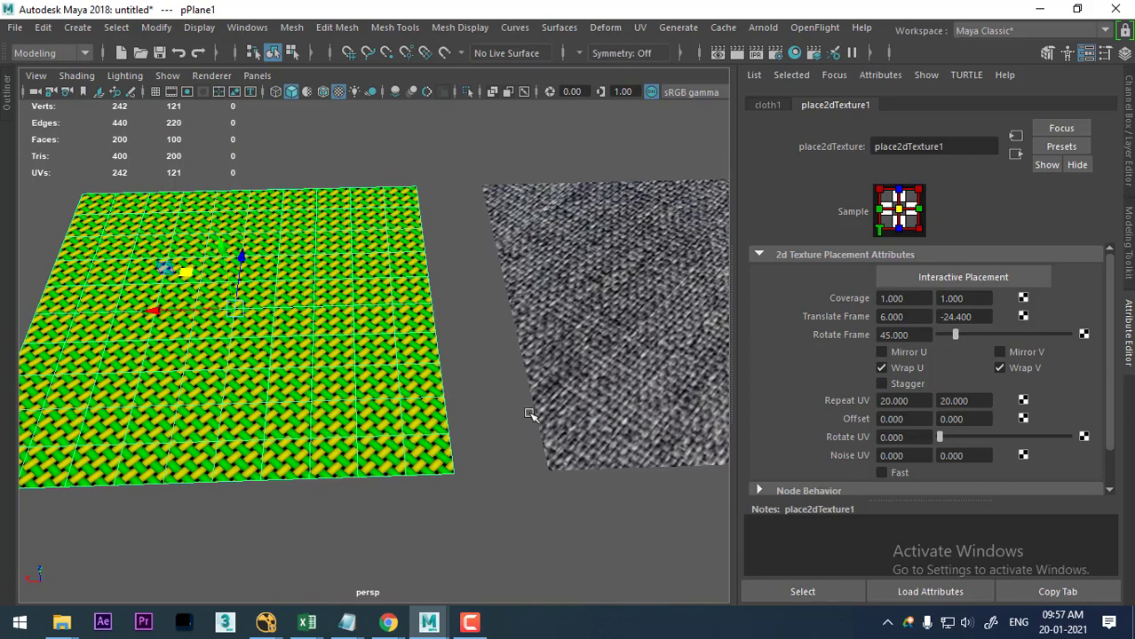
Set the cloth placement's Offset to 0 by 0.
{"action": "key", "text": "f"}
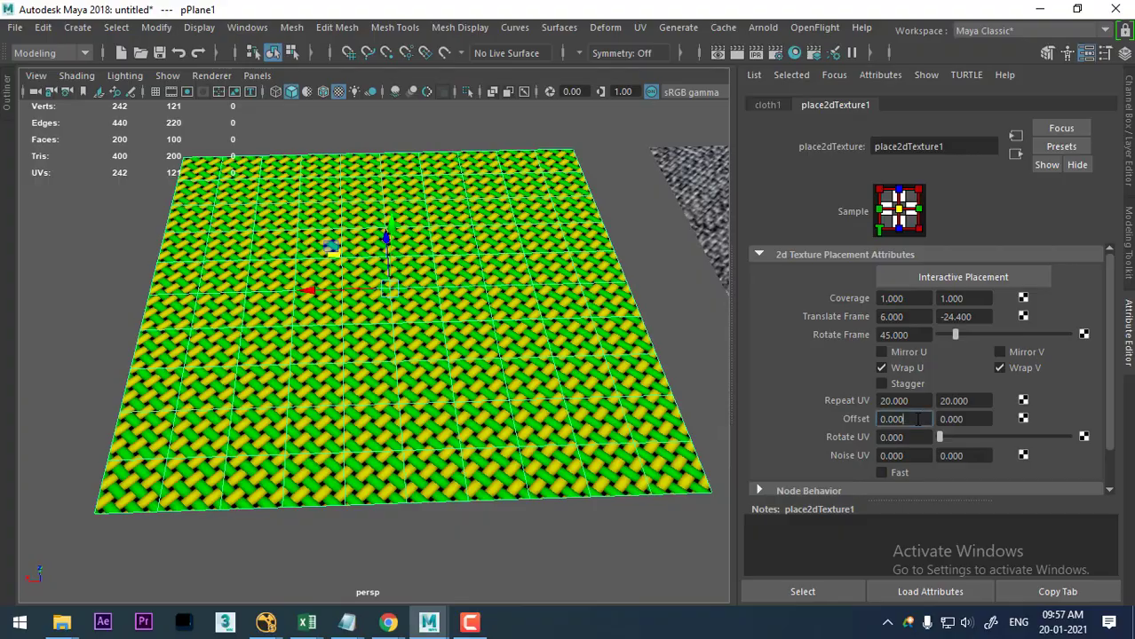
{"action": "mouse_move", "coordinate": [920, 419]}
{"action": "left_mouse_down", "text": "ctrl"}
{"action": "mouse_move", "coordinate": [977, 419]}
{"action": "mouse_move", "coordinate": [896, 364]}
{"action": "left_mouse_up", "text": "ctrl"}
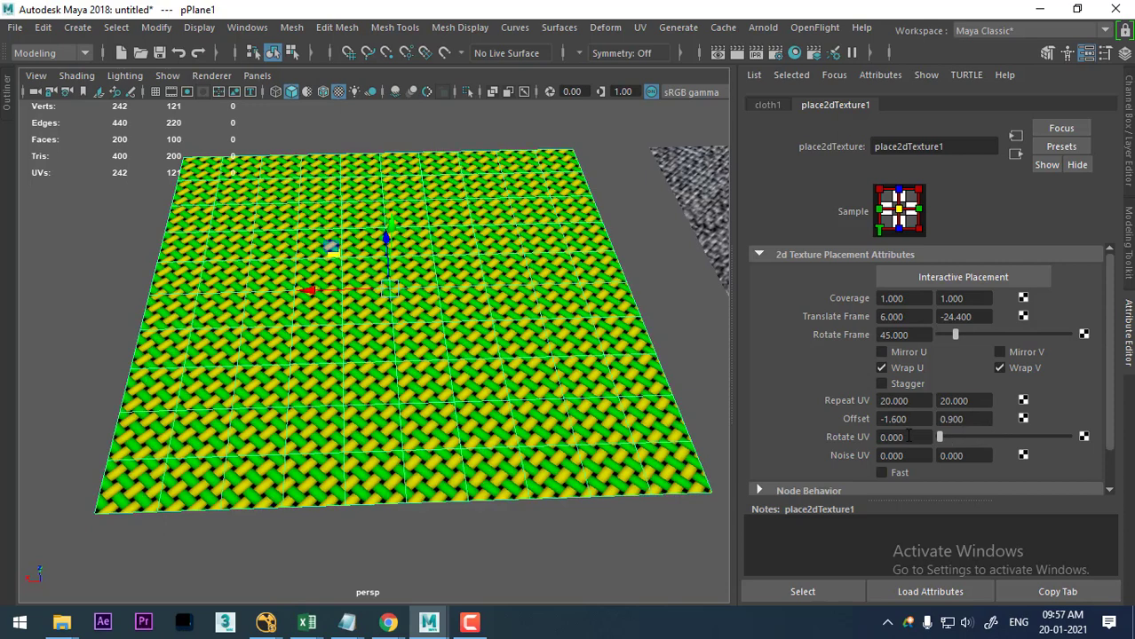
{"action": "left_click", "coordinate": [916, 421]}
{"action": "type", "text": "0"}
{"action": "key", "text": "Tab"}
{"action": "type", "text": "0"}
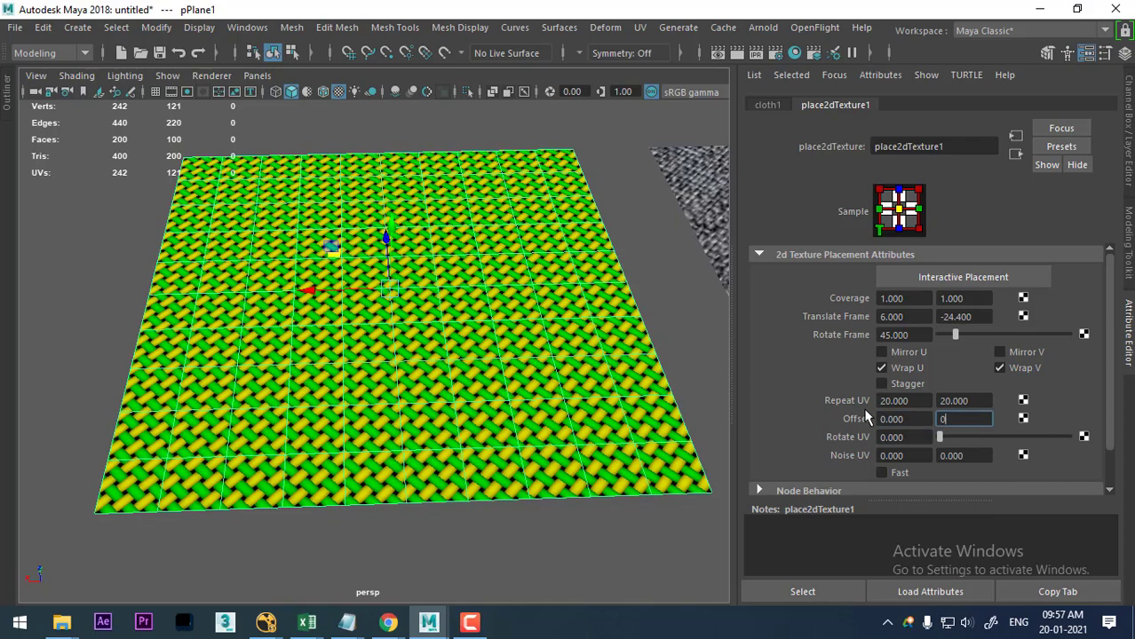
{"action": "key", "text": "Return"}
Rotate the UVs and try Noise UV values of 1.9, 0.2 and 0.1.
{"action": "left_click_drag", "start_coordinate": [943, 437], "coordinate": [975, 444]}
{"action": "left_click", "coordinate": [928, 455]}
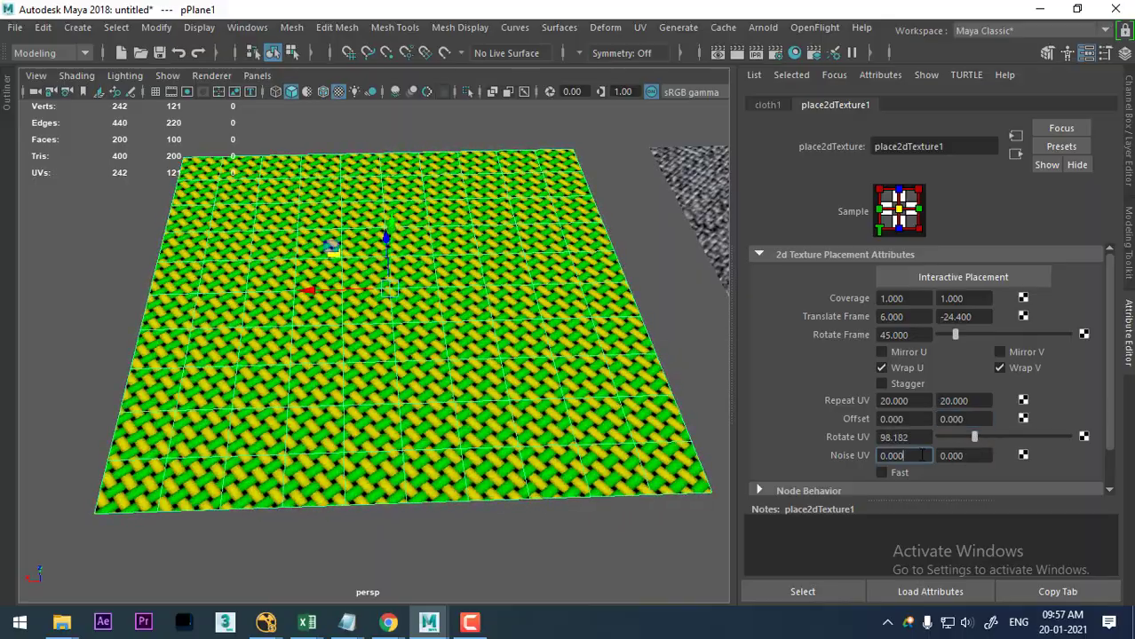
{"action": "type", "text": "1.9"}
{"action": "key", "text": "Return"}
{"action": "left_click_drag", "start_coordinate": [931, 458], "coordinate": [920, 460], "text": "ctrl"}
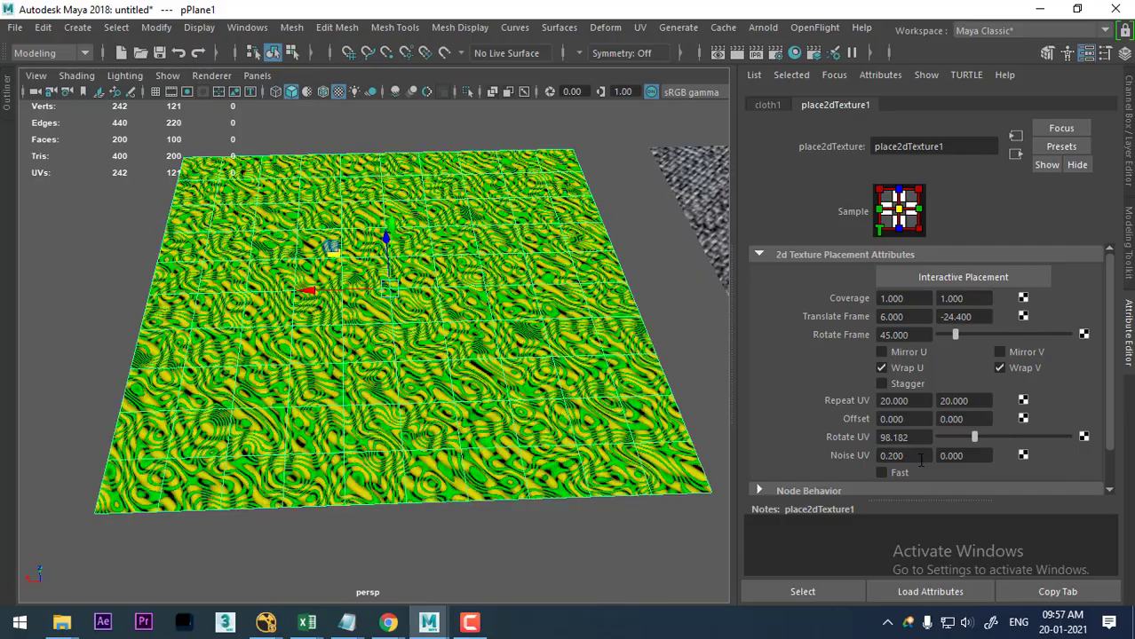
{"action": "left_click_drag", "start_coordinate": [974, 456], "coordinate": [978, 457], "text": "ctrl"}
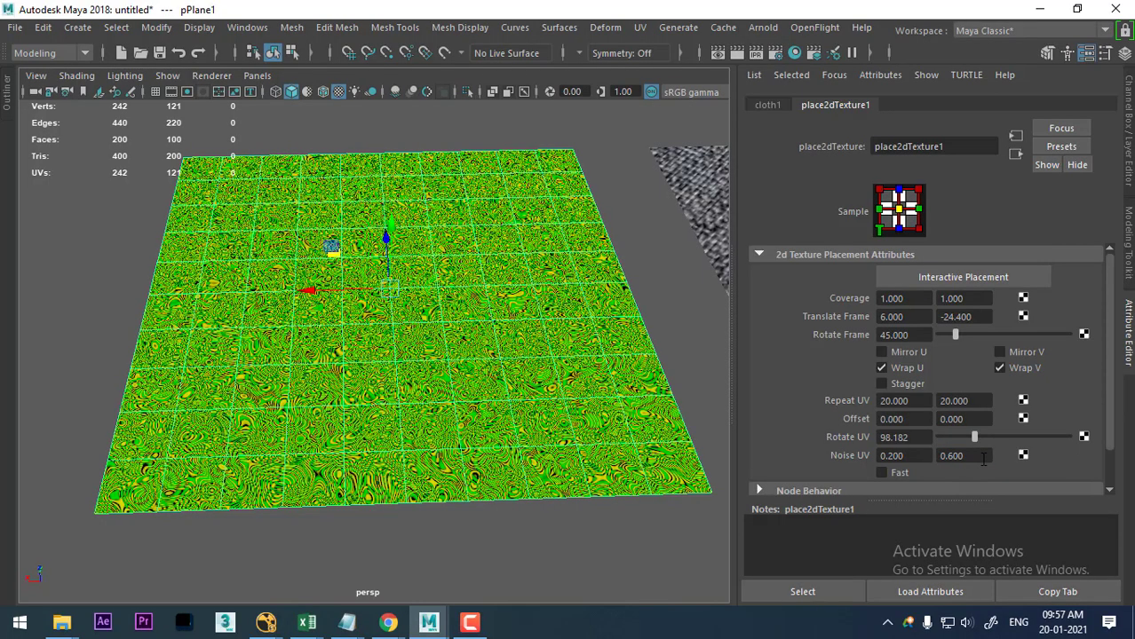
Reset Noise UV to 0 by 0 and select the second plane.
{"action": "left_click_drag", "start_coordinate": [552, 430], "coordinate": [426, 450], "text": "alt"}
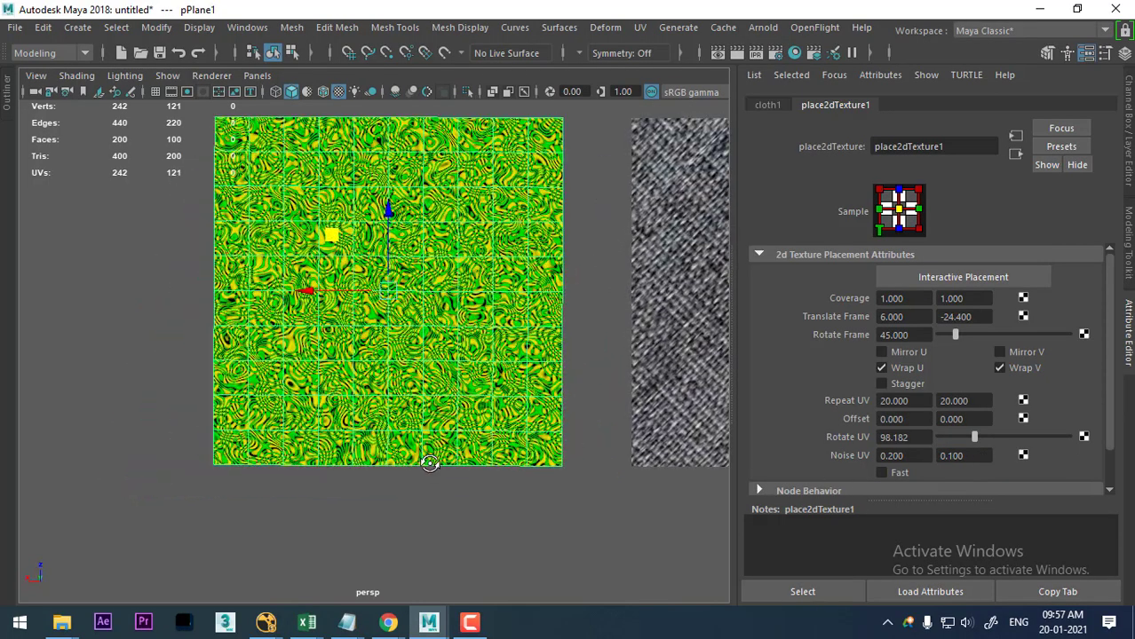
{"action": "scroll", "coordinate": [453, 575], "scroll_direction": "up", "scroll_amount": 5}
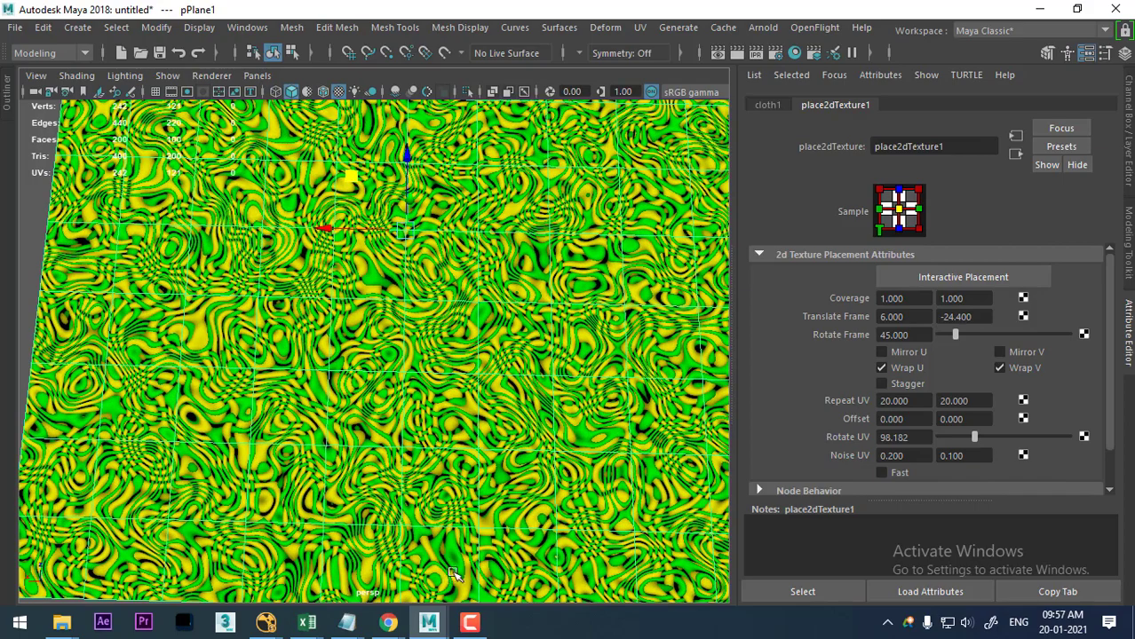
{"action": "double_click", "coordinate": [896, 455]}
{"action": "type", "text": "0"}
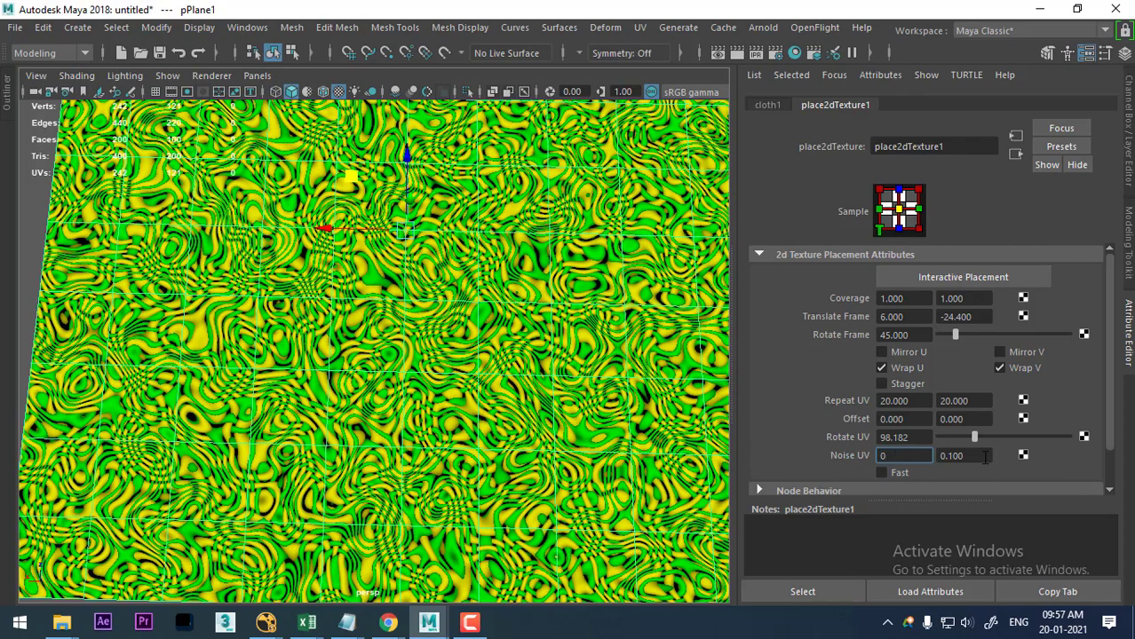
{"action": "key", "text": "Tab"}
{"action": "type", "text": "0"}
{"action": "key", "text": "Return"}
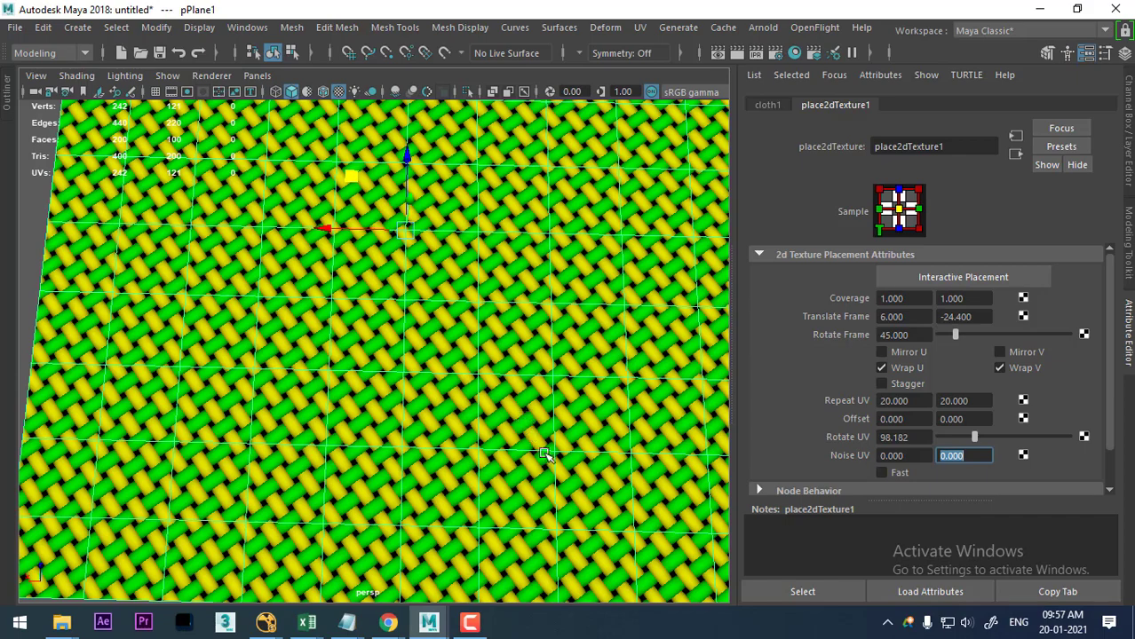
{"action": "scroll", "coordinate": [545, 454], "scroll_direction": "down", "scroll_amount": 5}
{"action": "scroll", "coordinate": [577, 356], "scroll_direction": "down", "scroll_amount": 2}
{"action": "left_click", "coordinate": [586, 293]}
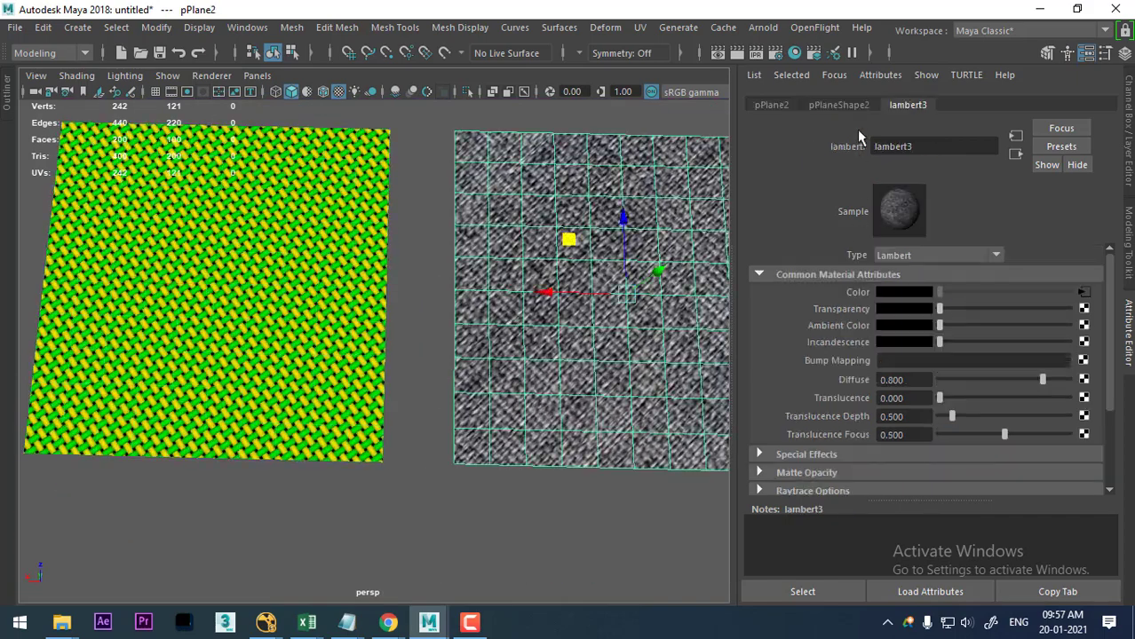
On the fabric texture's place2dTexture2, set Noise UV U to 0.2 and enable Fast.
{"action": "left_click", "coordinate": [848, 105]}
{"action": "left_click", "coordinate": [773, 105]}
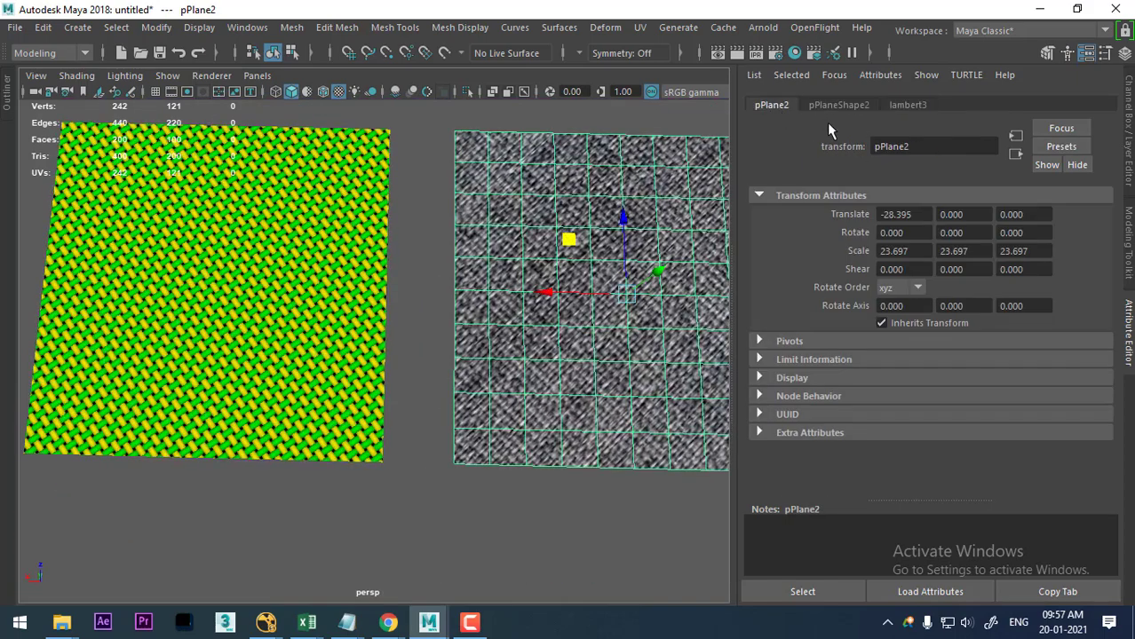
{"action": "left_click", "coordinate": [840, 104]}
{"action": "left_click", "coordinate": [908, 104]}
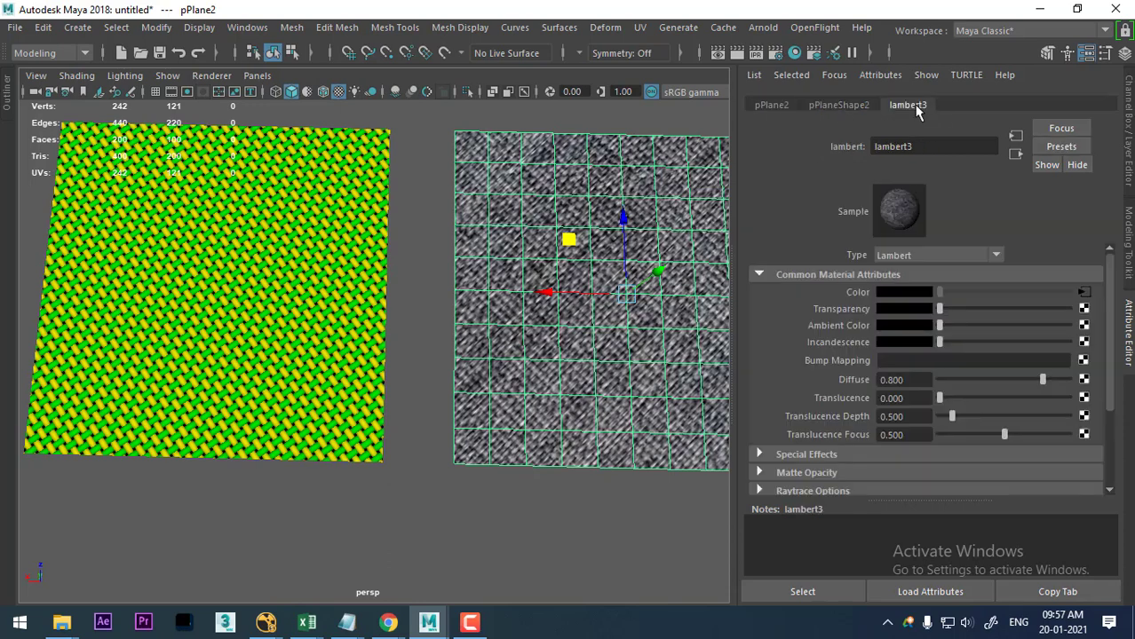
{"action": "left_click", "coordinate": [1084, 292]}
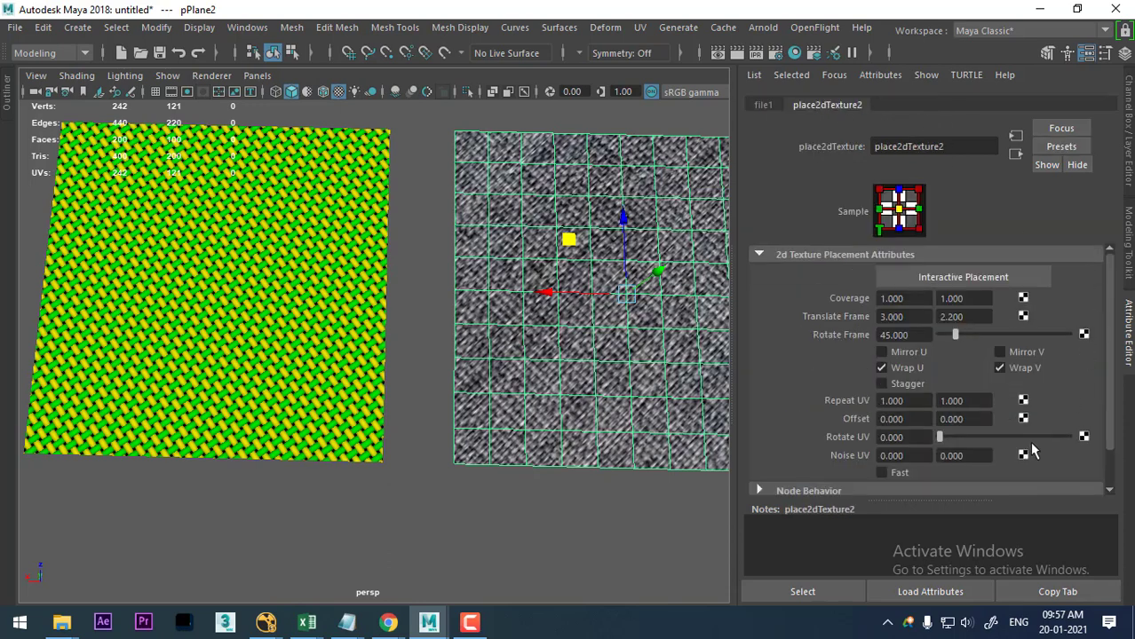
{"action": "left_click", "coordinate": [924, 455]}
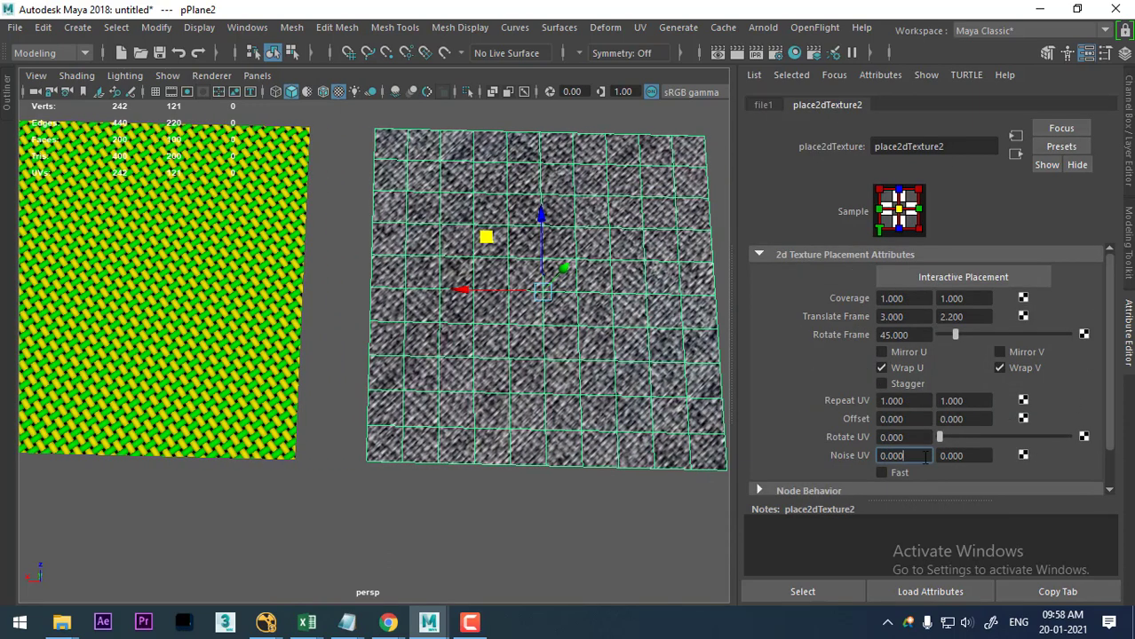
{"action": "key", "text": "Return"}
{"action": "type", "text": "0.2"}
{"action": "key", "text": "Return"}
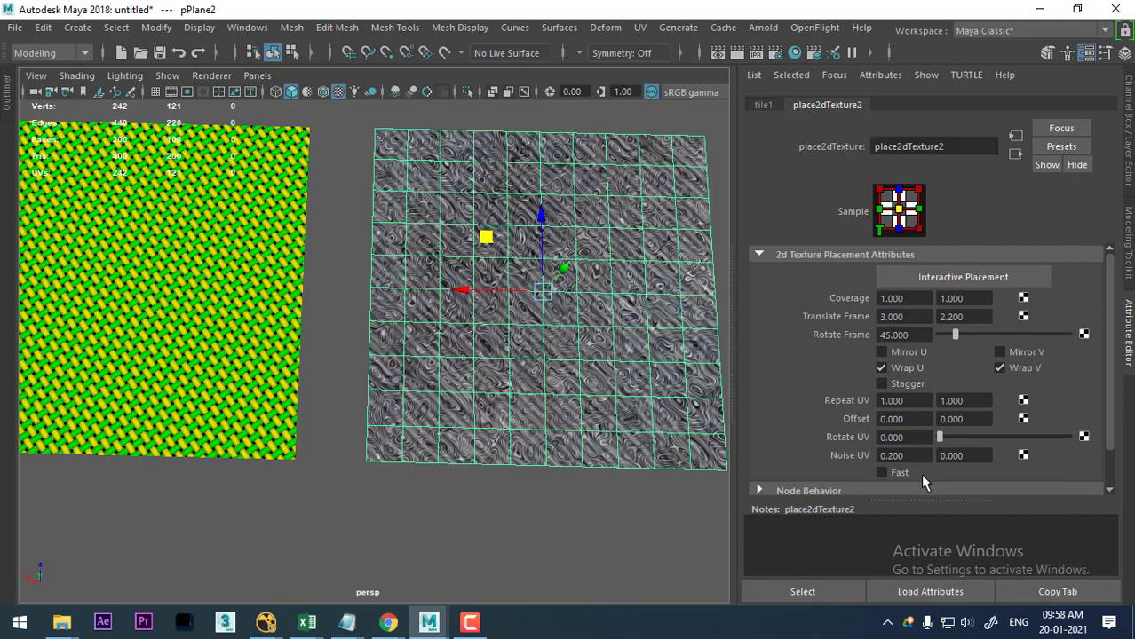
{"action": "left_click", "coordinate": [902, 474]}
{"action": "scroll", "coordinate": [904, 477], "scroll_direction": "down", "scroll_amount": 2}
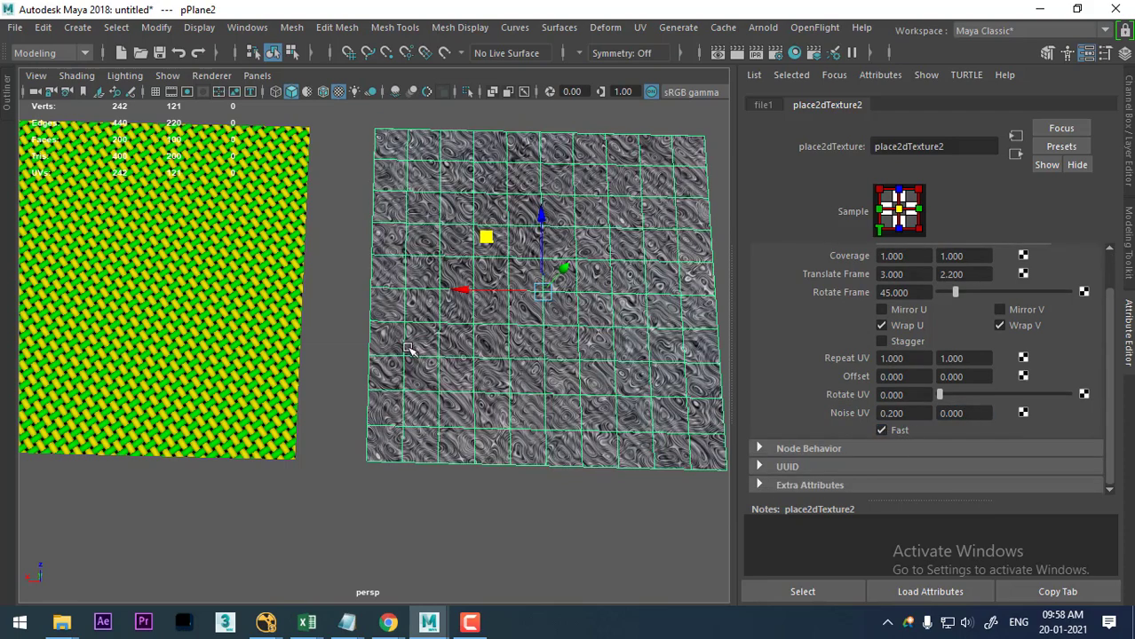
Turn on the Time Slider from the hotbox and play the animation, stopping at frame 50.
{"action": "left_click_drag", "start_coordinate": [408, 349], "coordinate": [272, 346], "text": "alt"}
{"action": "key", "text": "space"}
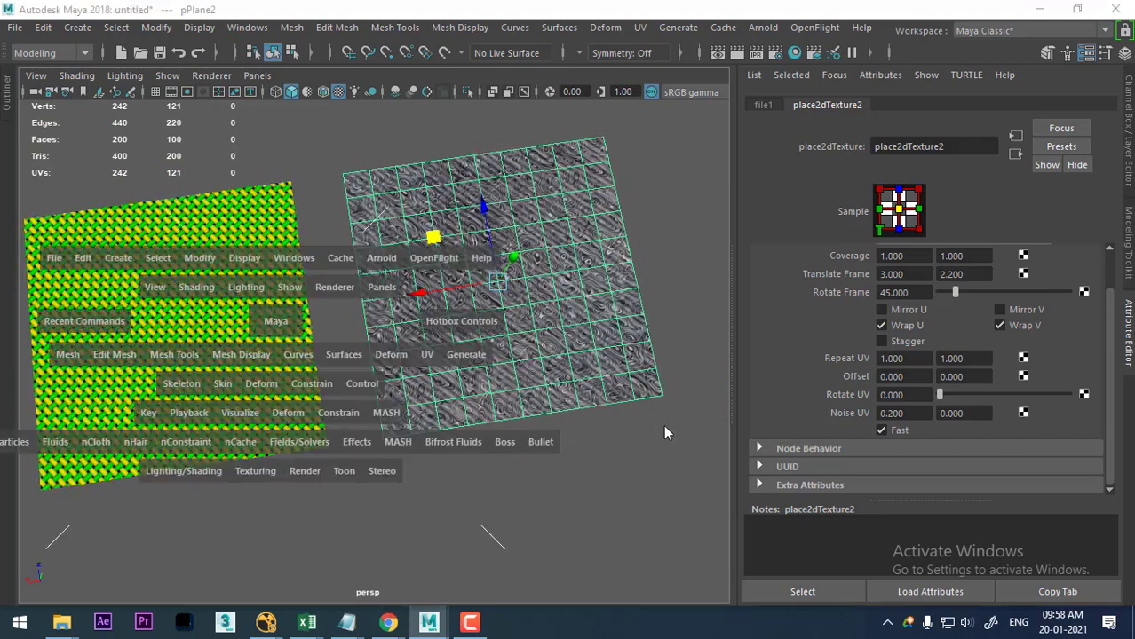
{"action": "left_click_drag", "start_coordinate": [664, 425], "coordinate": [723, 469]}
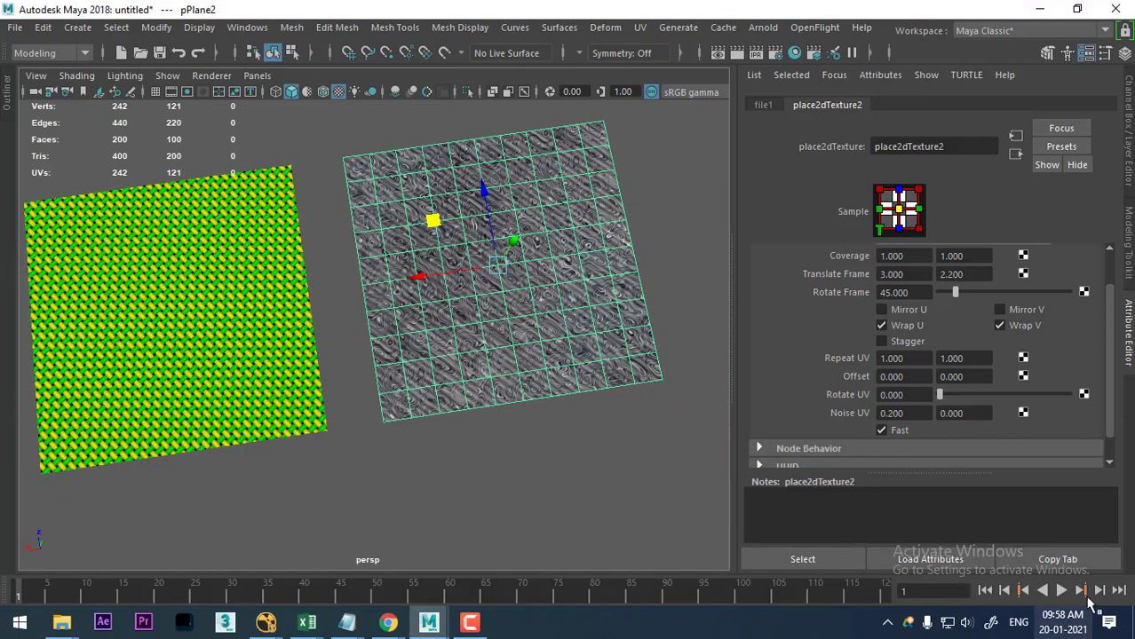
{"action": "left_click", "coordinate": [1061, 591]}
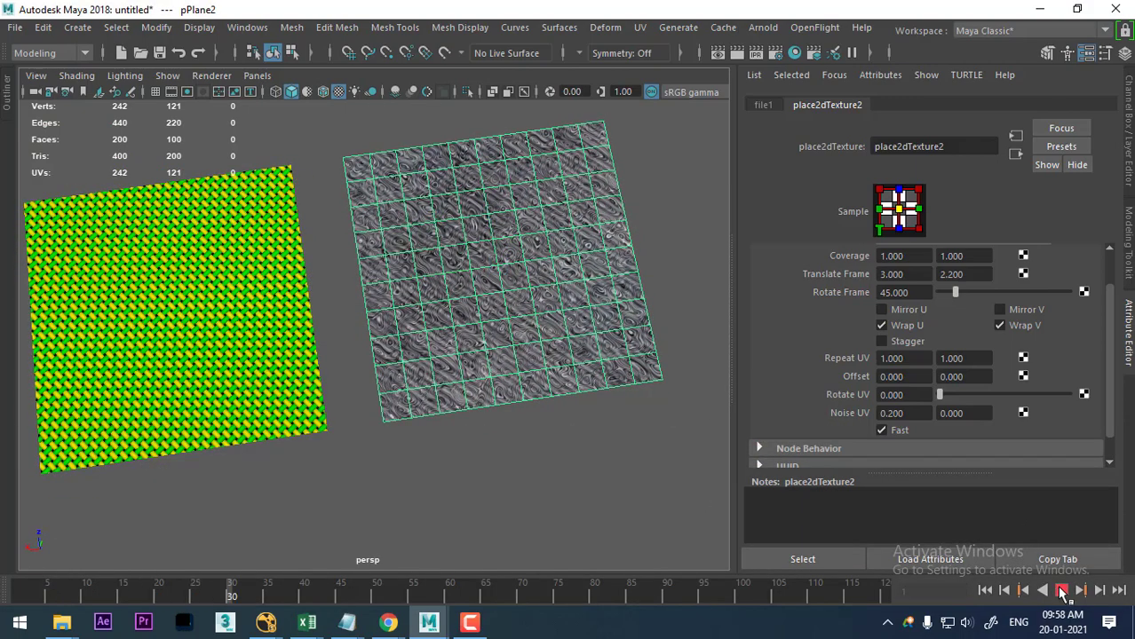
{"action": "left_click", "coordinate": [1062, 591]}
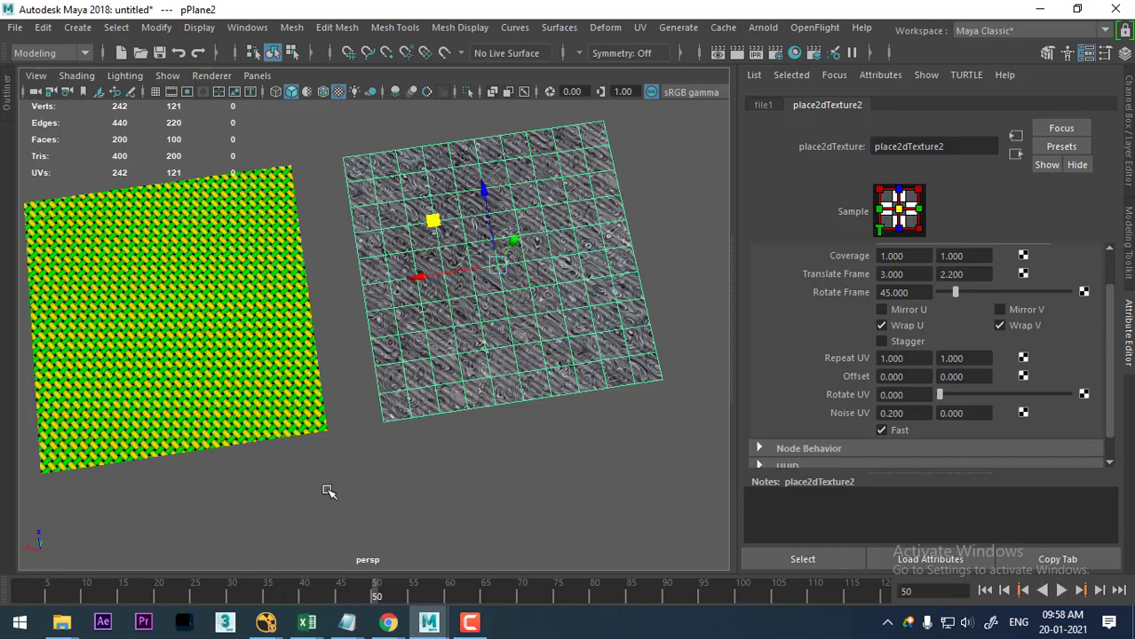
Select the green woven plane pPlane1 so its transform channels appear.
{"action": "mouse_move", "coordinate": [329, 491]}
{"action": "left_mouse_down", "text": "alt"}
{"action": "mouse_move", "coordinate": [363, 408]}
{"action": "mouse_move", "coordinate": [357, 386]}
{"action": "mouse_move", "coordinate": [391, 428]}
{"action": "left_mouse_up", "text": "alt"}
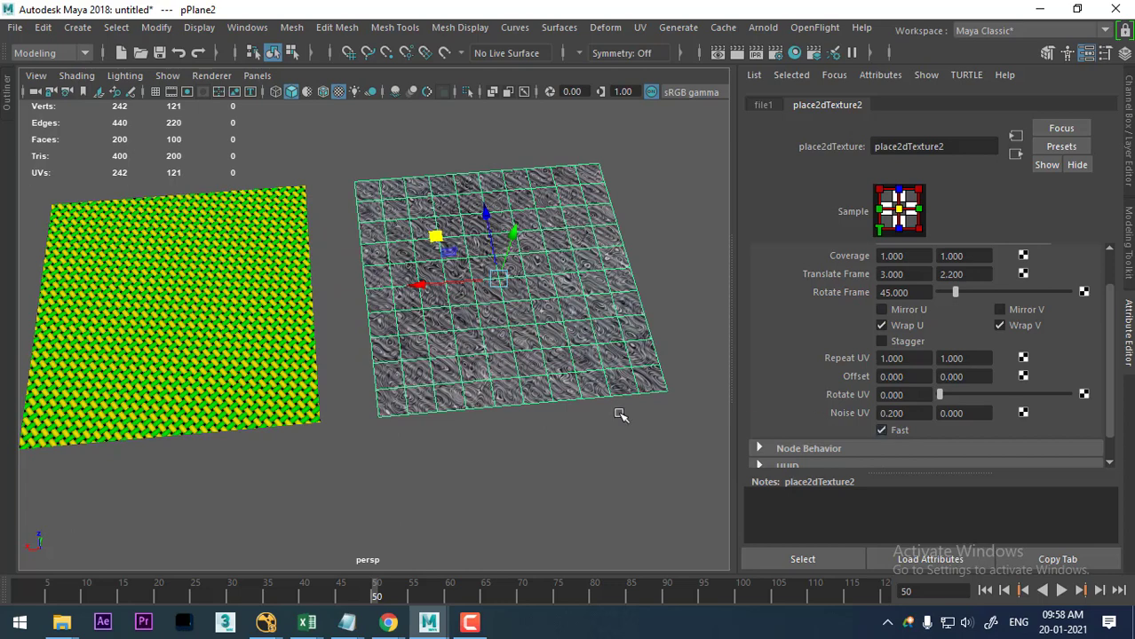
{"action": "left_click", "coordinate": [454, 431]}
{"action": "left_click_drag", "start_coordinate": [403, 382], "coordinate": [533, 351], "text": "alt"}
{"action": "left_click", "coordinate": [533, 351]}
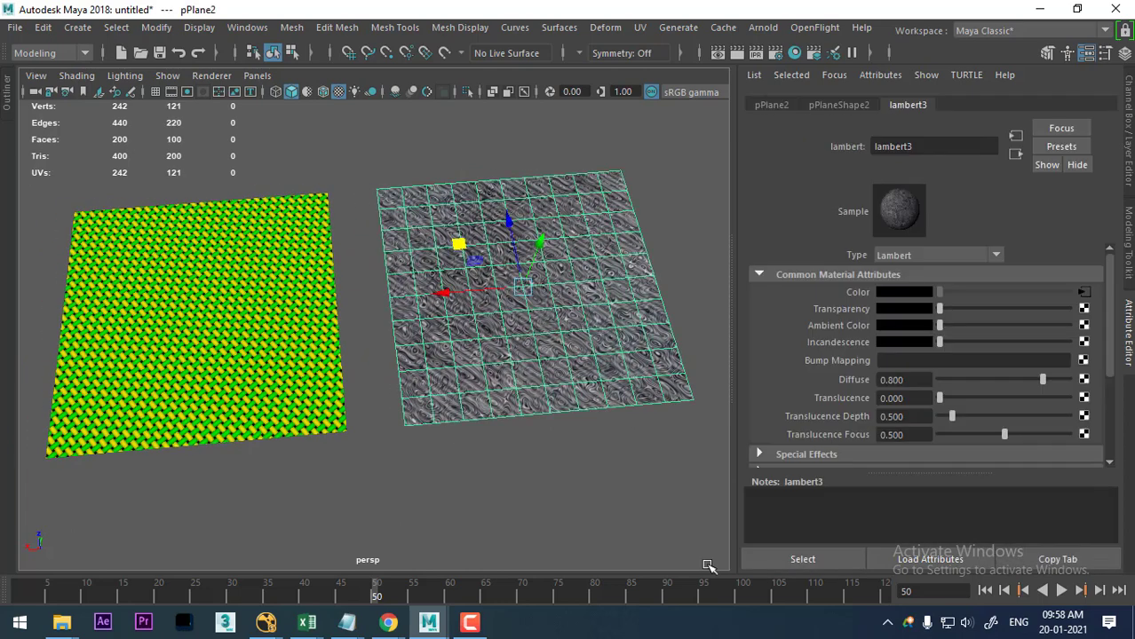
{"action": "left_click", "coordinate": [470, 625]}
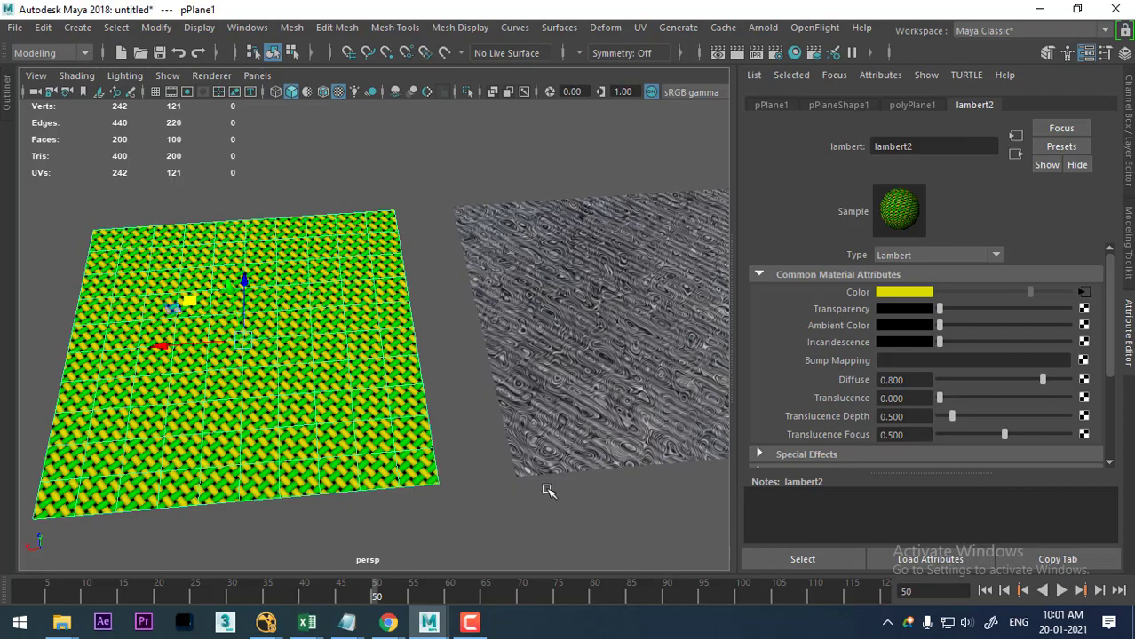
{"action": "mouse_move", "coordinate": [527, 500]}
{"action": "left_mouse_down", "text": "alt"}
{"action": "mouse_move", "coordinate": [489, 477]}
{"action": "mouse_move", "coordinate": [509, 494]}
{"action": "left_mouse_up", "text": "alt"}
{"action": "left_click", "coordinate": [509, 495]}
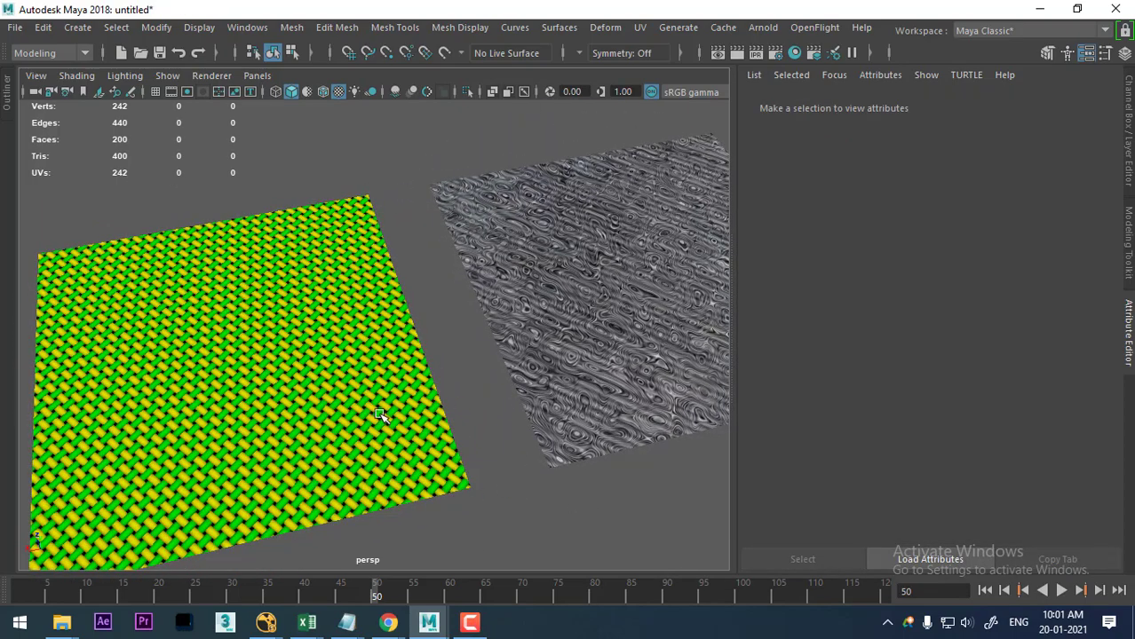
{"action": "left_click", "coordinate": [382, 416]}
{"action": "scroll", "coordinate": [369, 316], "scroll_direction": "down", "scroll_amount": 5}
{"action": "scroll", "coordinate": [303, 358], "scroll_direction": "down", "scroll_amount": 3}
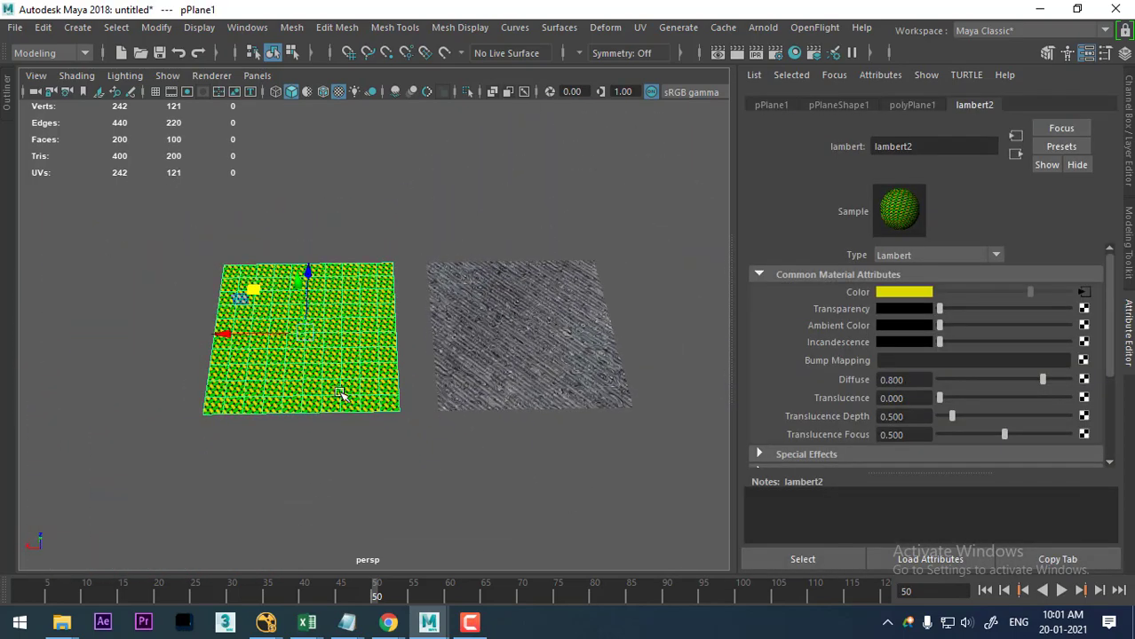
{"action": "mouse_move", "coordinate": [342, 395]}
{"action": "left_mouse_down", "text": "alt"}
{"action": "mouse_move", "coordinate": [443, 375]}
{"action": "mouse_move", "coordinate": [443, 393]}
{"action": "mouse_move", "coordinate": [411, 372]}
{"action": "mouse_move", "coordinate": [440, 426]}
{"action": "mouse_move", "coordinate": [500, 414]}
{"action": "left_mouse_up", "text": "alt"}
{"action": "left_click", "coordinate": [452, 421]}
{"action": "left_click", "coordinate": [419, 408]}
In the Channel Box, set polyPlane1 Subdivisions Width and Height to 1.
{"action": "left_click", "coordinate": [1124, 53]}
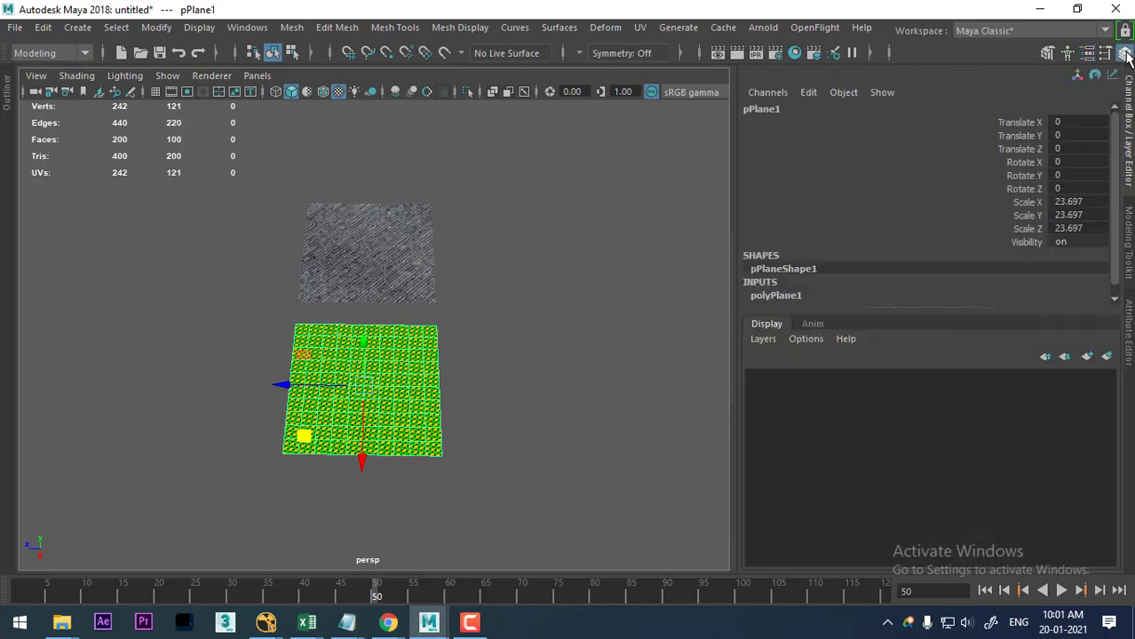
{"action": "scroll", "coordinate": [886, 292], "scroll_direction": "down", "scroll_amount": 1}
{"action": "scroll", "coordinate": [927, 240], "scroll_direction": "down", "scroll_amount": 3}
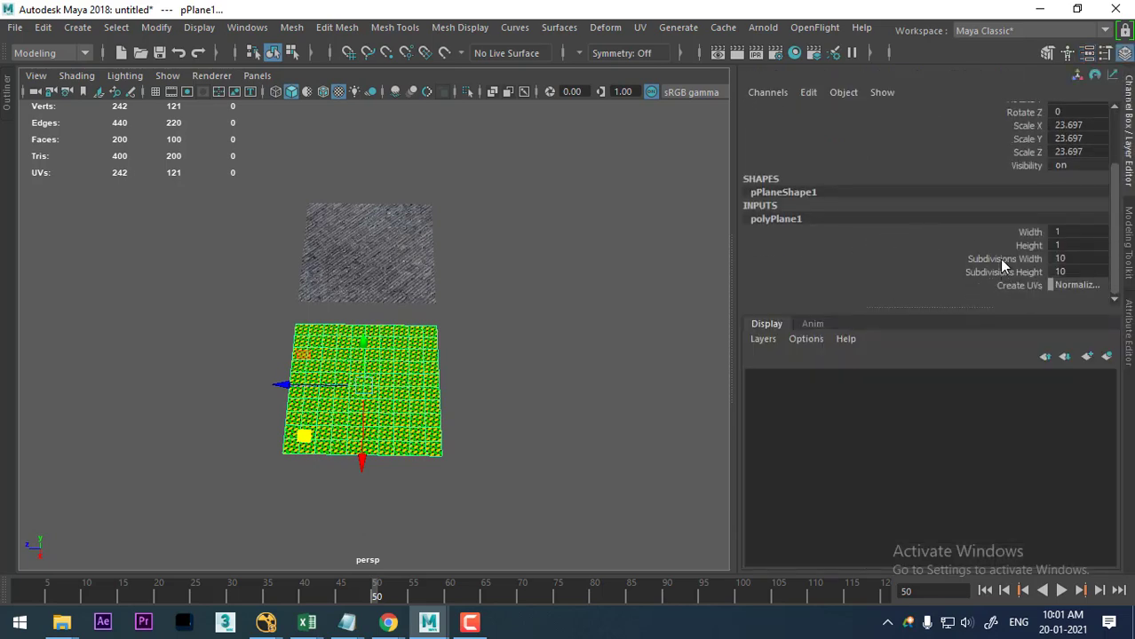
{"action": "left_click_drag", "start_coordinate": [999, 259], "coordinate": [997, 279]}
{"action": "middle_click_drag", "start_coordinate": [597, 294], "coordinate": [371, 308]}
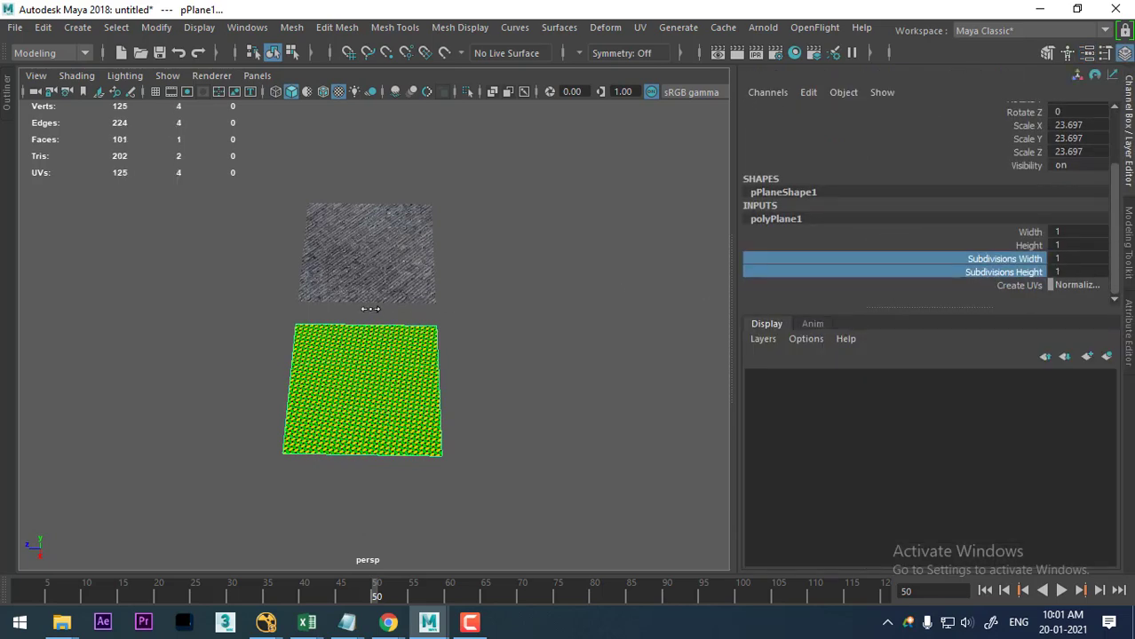
{"action": "scroll", "coordinate": [426, 364], "scroll_direction": "up", "scroll_amount": 2}
Duplicate the green plane, offset it along Z, and repeat to make a row of six.
{"action": "left_click", "coordinate": [329, 423]}
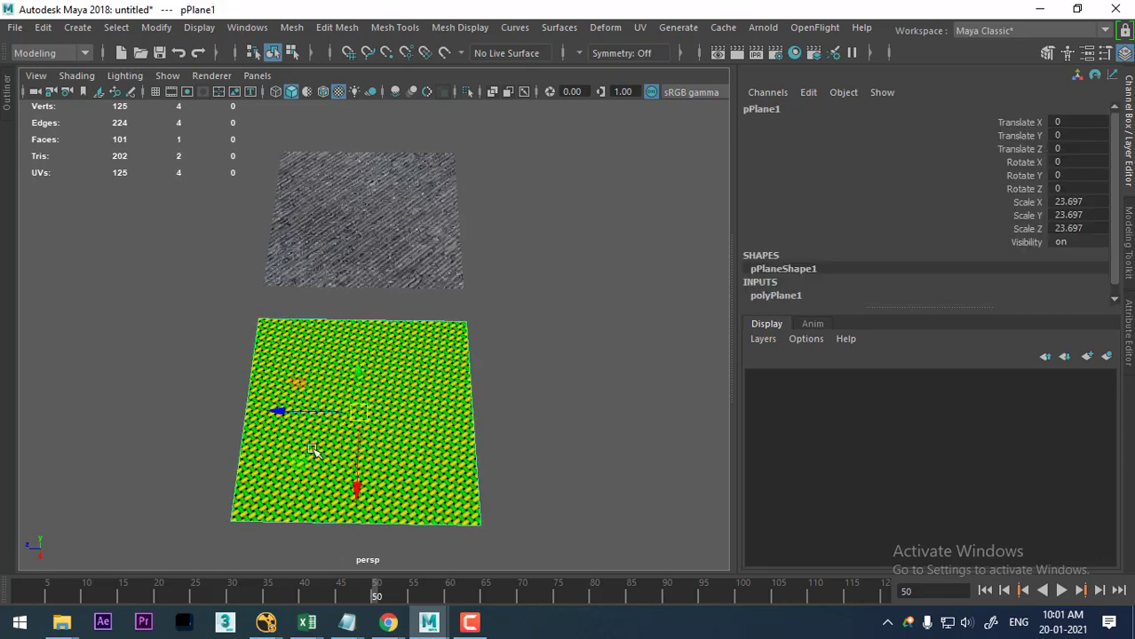
{"action": "middle_click_drag", "start_coordinate": [313, 450], "coordinate": [217, 418], "text": "alt"}
{"action": "key", "text": "ctrl+d"}
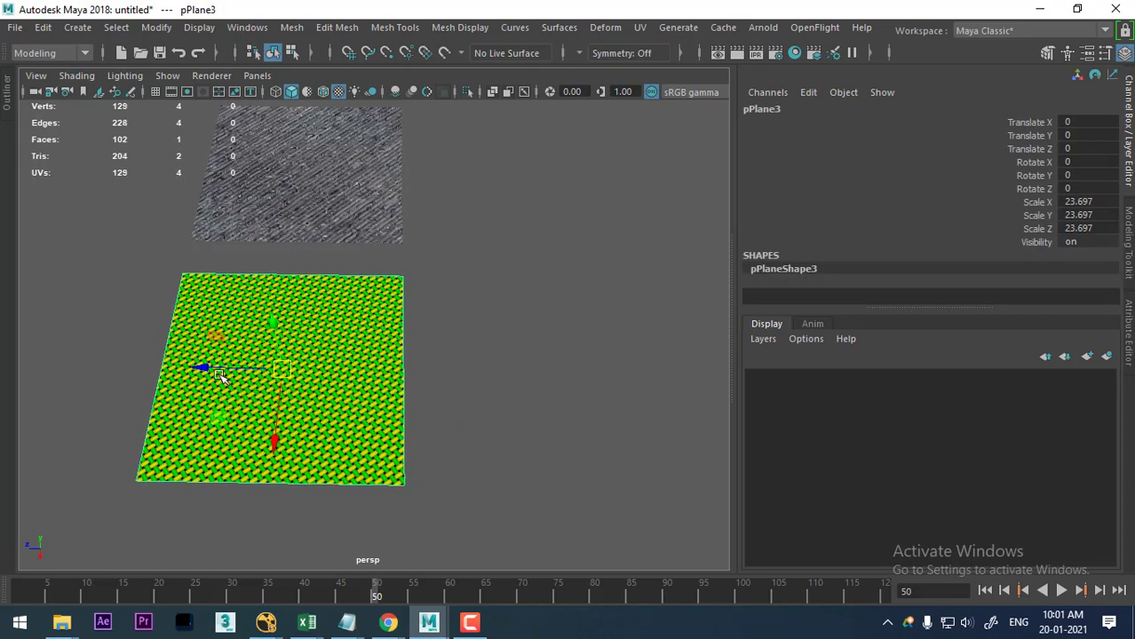
{"action": "left_click_drag", "start_coordinate": [222, 376], "coordinate": [475, 388]}
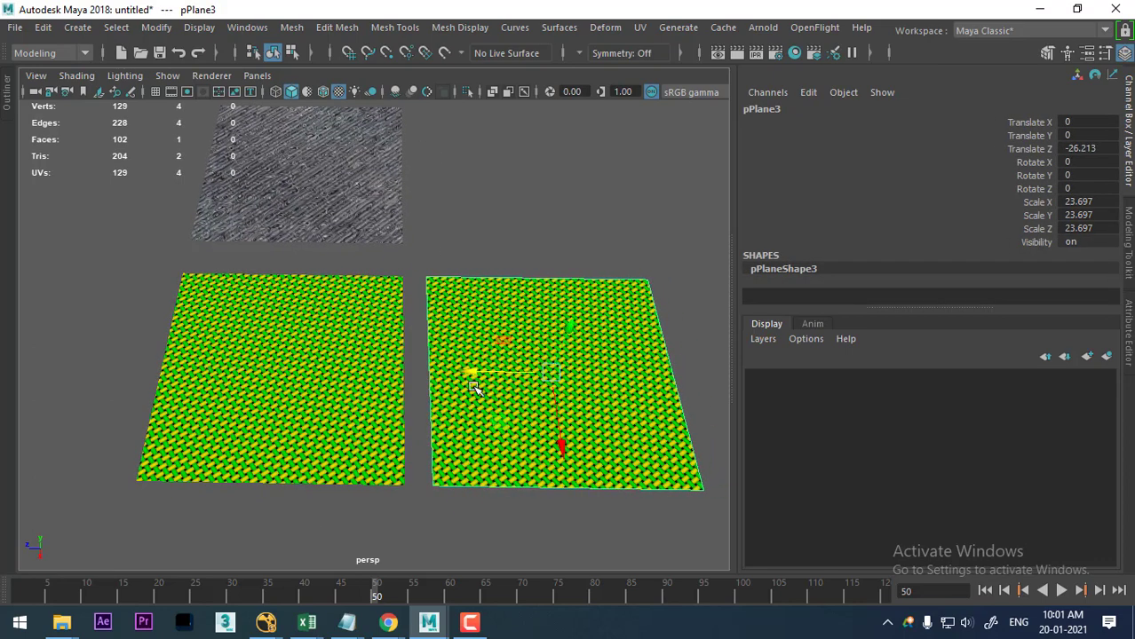
{"action": "key", "text": "shift+d"}
{"action": "key", "text": "shift+d"}
{"action": "scroll", "coordinate": [339, 330], "scroll_direction": "down", "scroll_amount": 5}
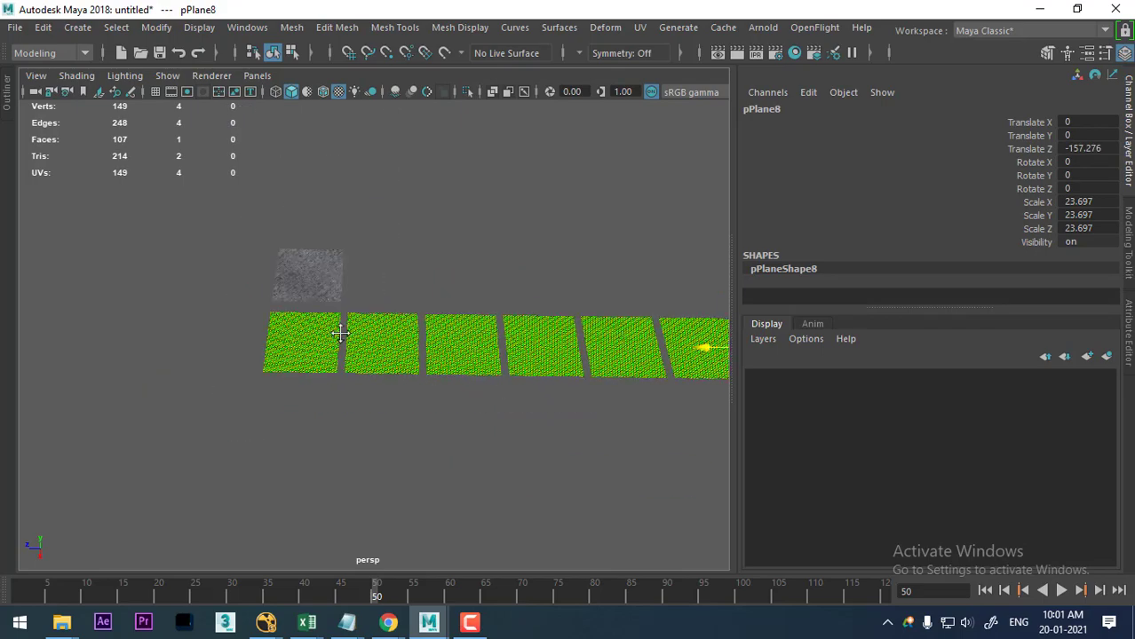
{"action": "left_click_drag", "start_coordinate": [339, 329], "coordinate": [349, 421], "text": "alt"}
Select the second plane in the row to give it a new material.
{"action": "left_click", "coordinate": [274, 315]}
{"action": "scroll", "coordinate": [346, 396], "scroll_direction": "up", "scroll_amount": 2}
{"action": "scroll", "coordinate": [426, 410], "scroll_direction": "up", "scroll_amount": 1}
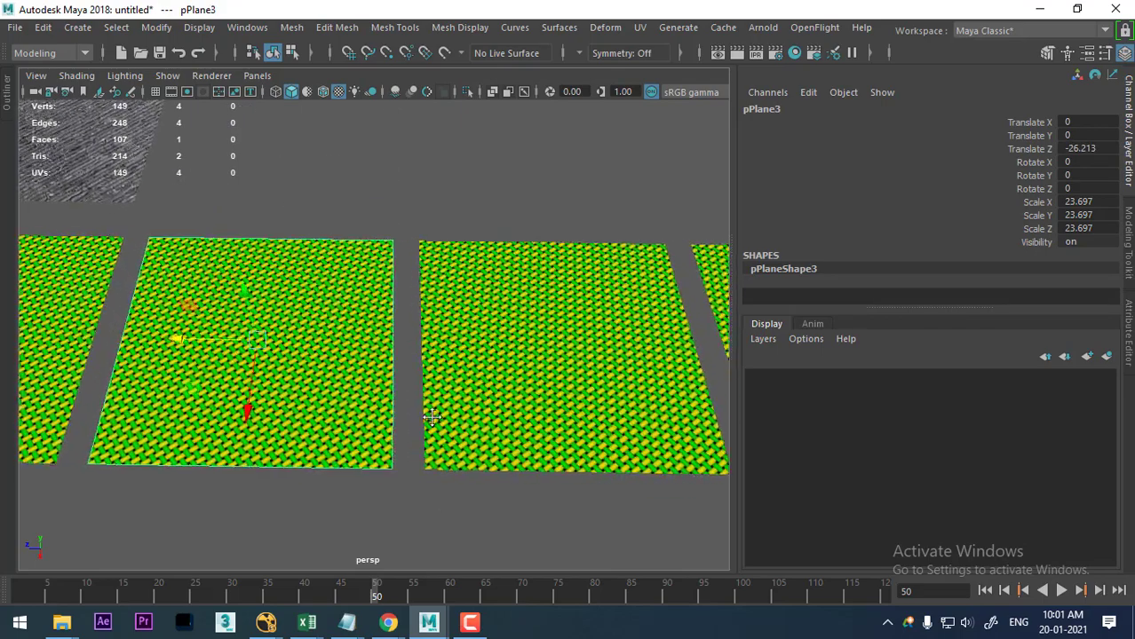
{"action": "scroll", "coordinate": [362, 370], "scroll_direction": "up", "scroll_amount": 1}
{"action": "right_click_drag", "start_coordinate": [300, 307], "coordinate": [311, 586]}
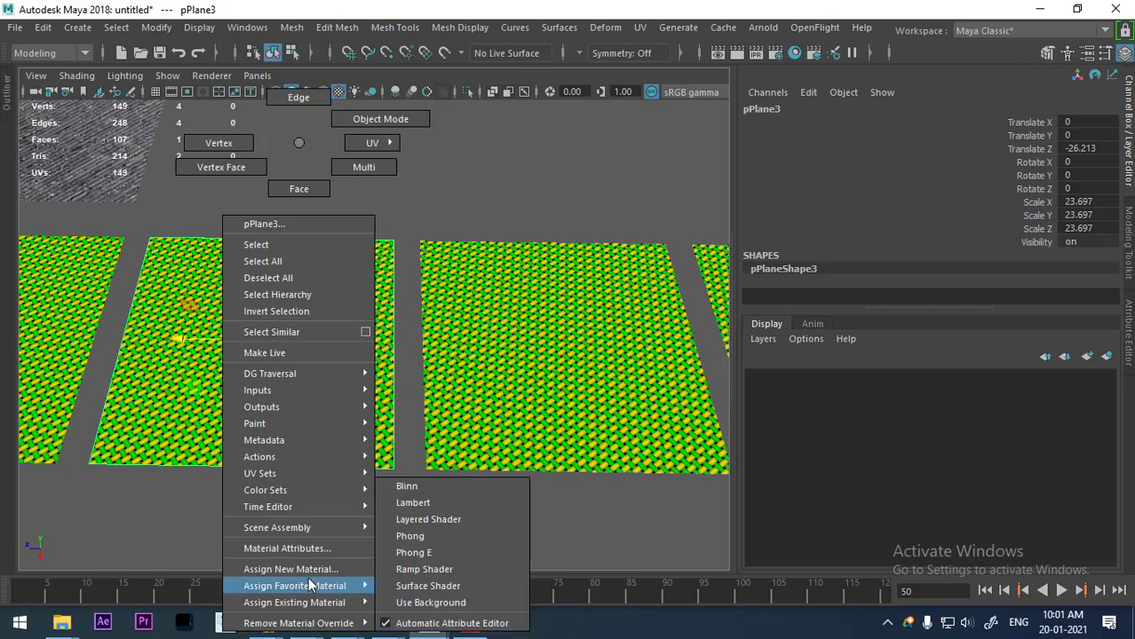
Assign the second plane a new Lambert material with a Bulge colour texture.
{"action": "left_click", "coordinate": [426, 499]}
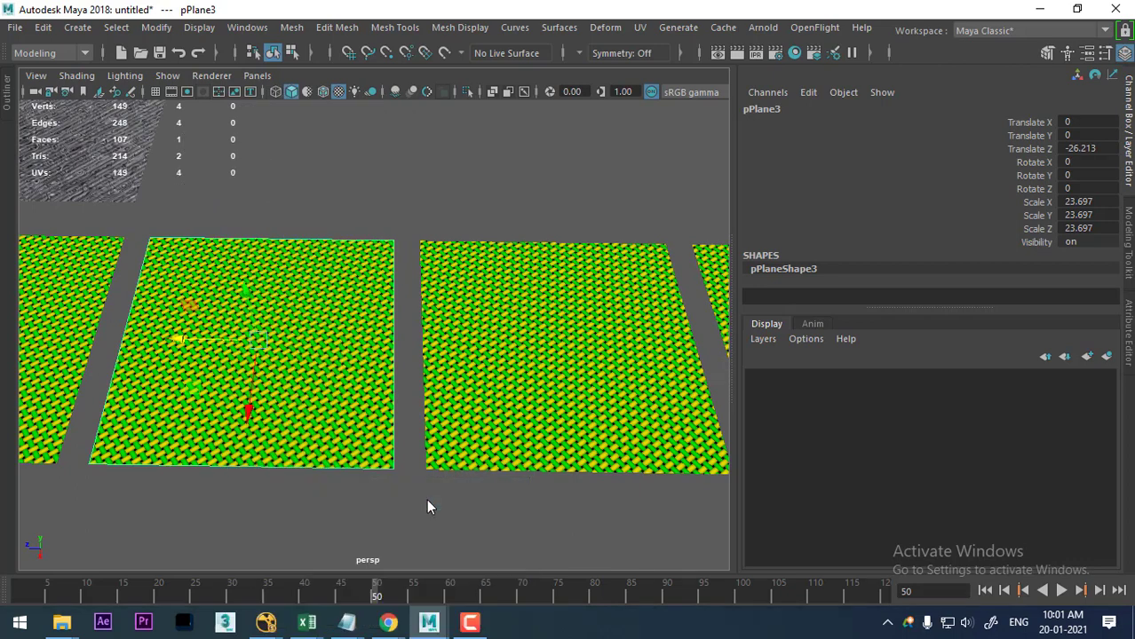
{"action": "left_click", "coordinate": [1084, 291]}
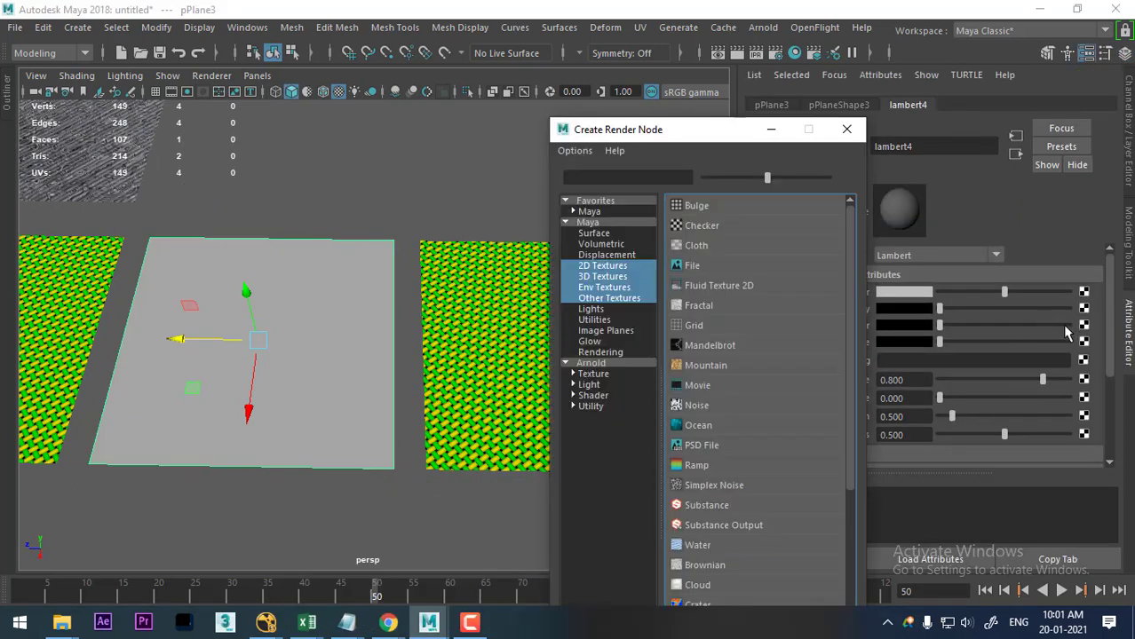
{"action": "left_click", "coordinate": [709, 205]}
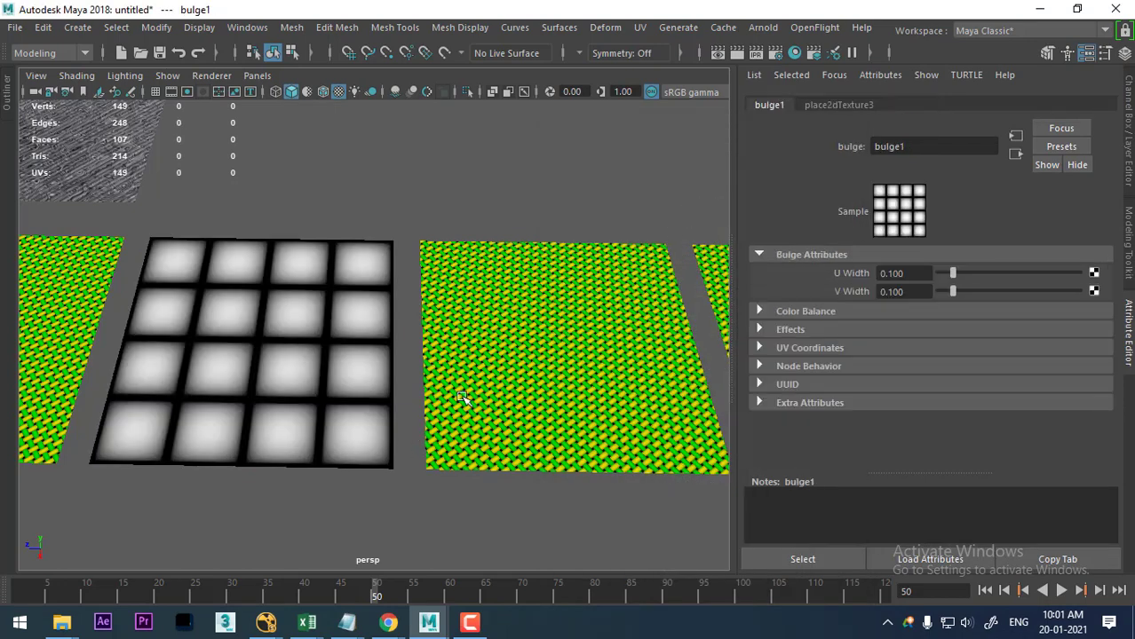
Give the next green plane a new Lambert material with a Checker colour texture.
{"action": "left_click", "coordinate": [530, 348]}
{"action": "right_click_drag", "start_coordinate": [525, 316], "coordinate": [557, 568]}
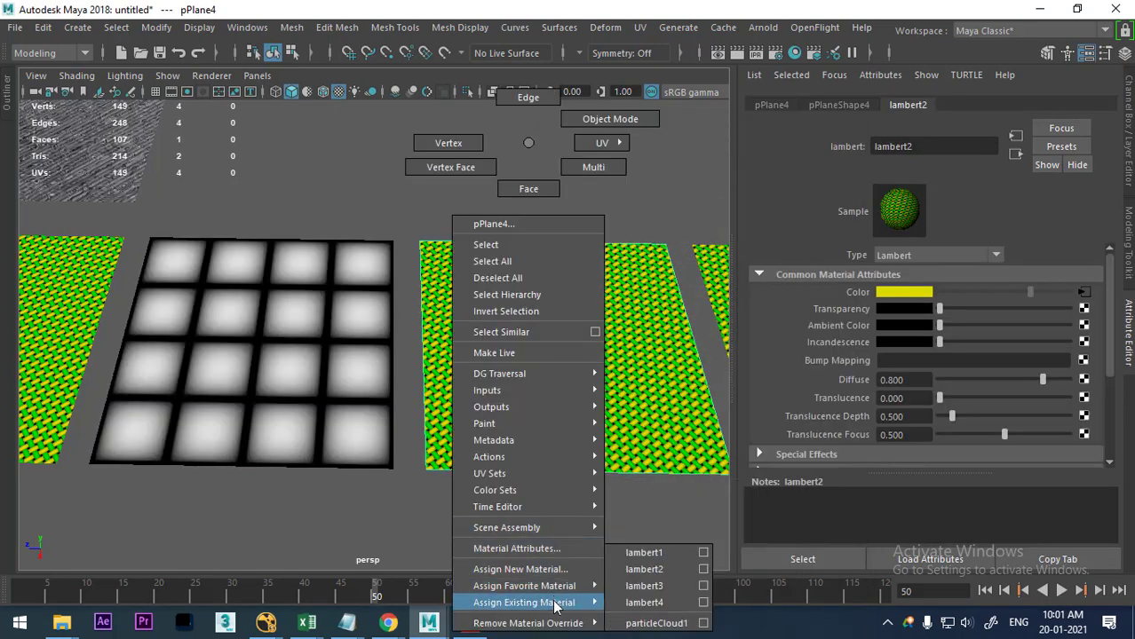
{"action": "mouse_move", "coordinate": [524, 587]}
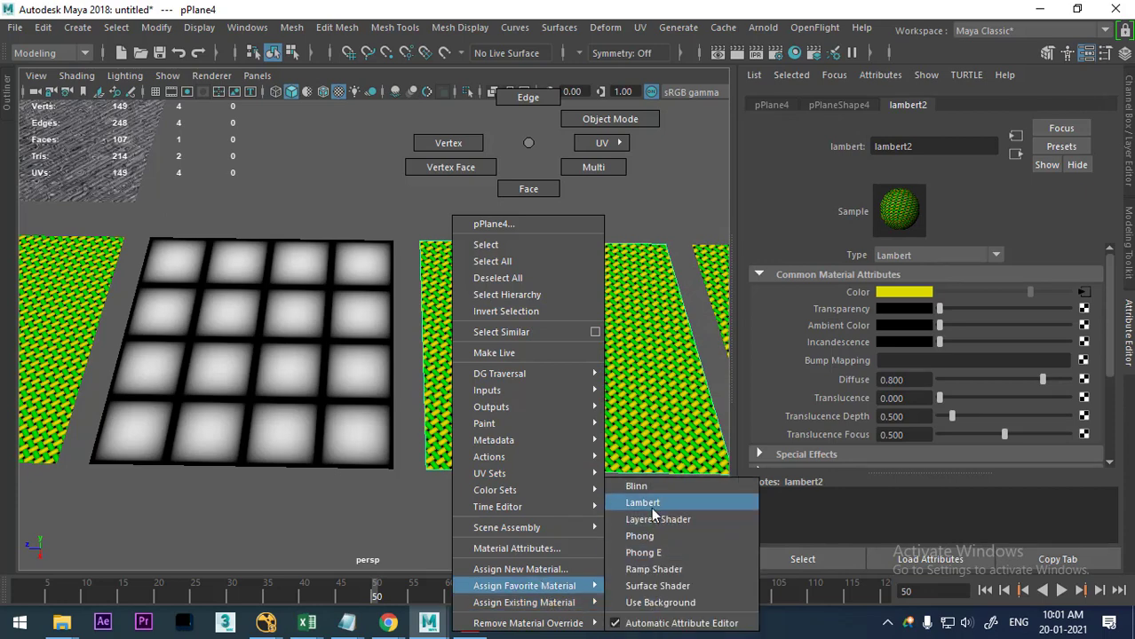
{"action": "left_click", "coordinate": [651, 505]}
{"action": "left_click", "coordinate": [1084, 291]}
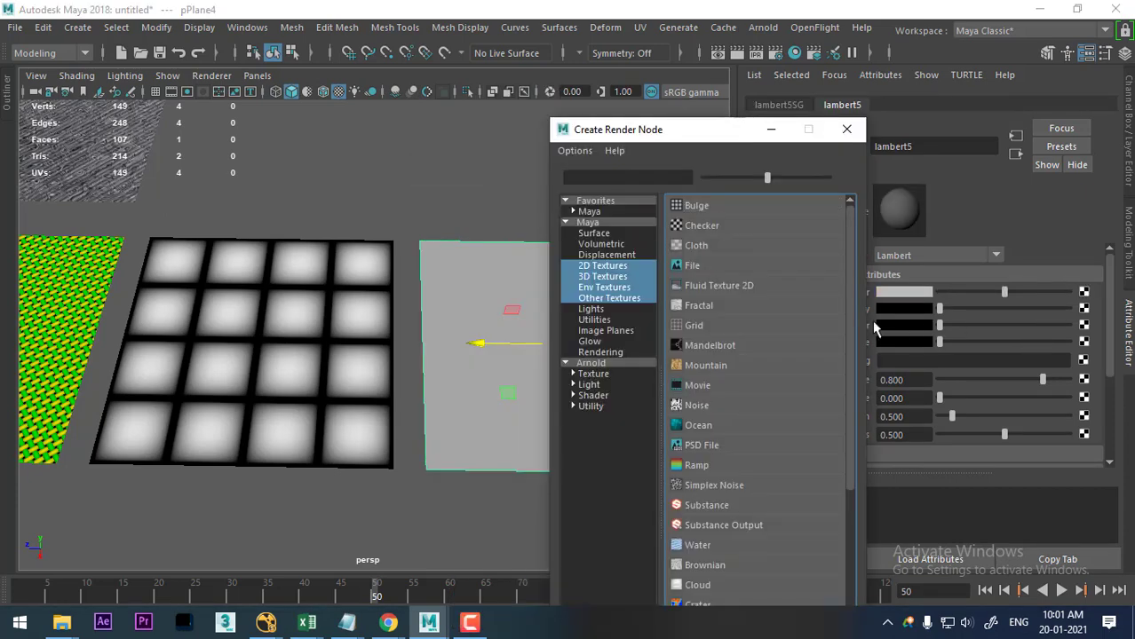
{"action": "left_click", "coordinate": [708, 229]}
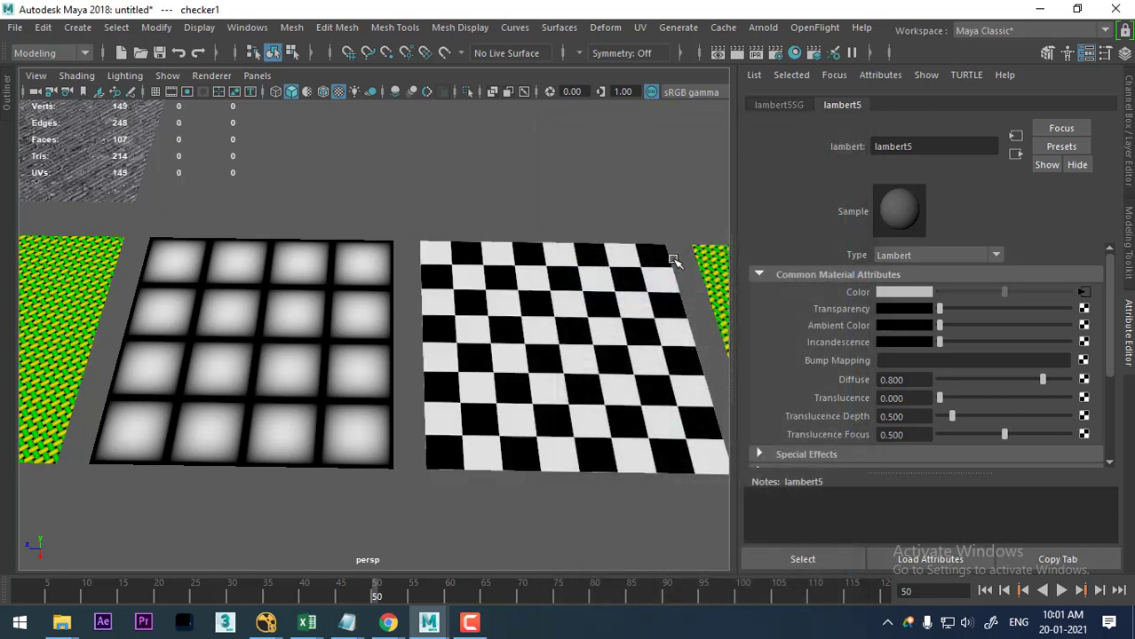
{"action": "mouse_move", "coordinate": [582, 355]}
{"action": "left_mouse_down", "text": "alt"}
{"action": "mouse_move", "coordinate": [456, 330]}
{"action": "mouse_move", "coordinate": [451, 371]}
{"action": "mouse_move", "coordinate": [477, 368]}
{"action": "left_mouse_up", "text": "alt"}
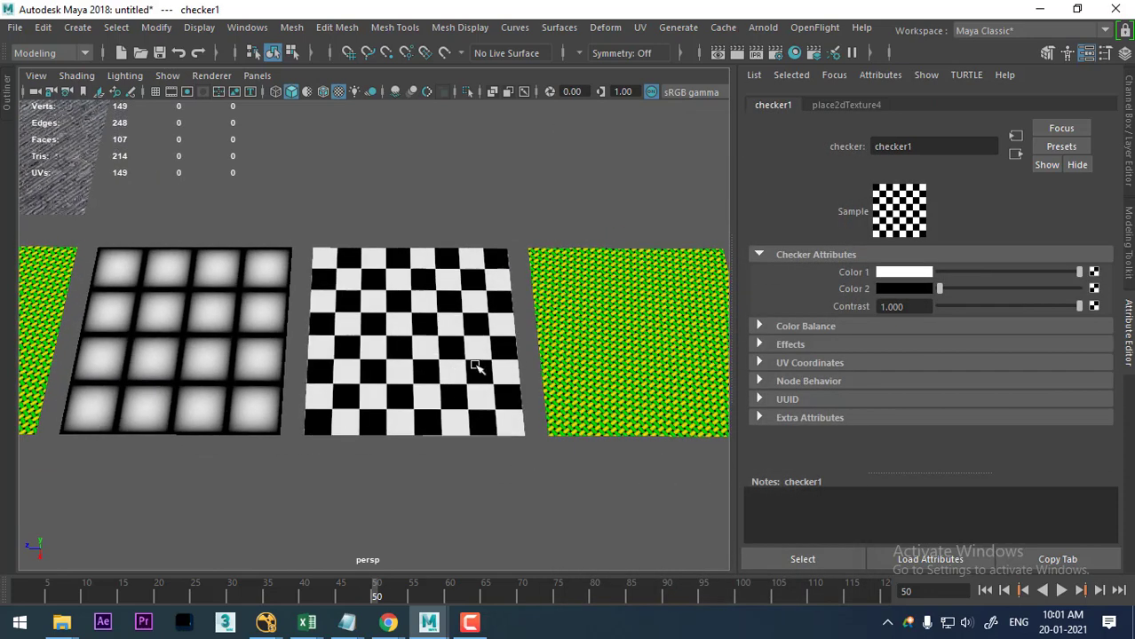
Give the next green plane a new Lambert material with a Fractal colour texture.
{"action": "left_click", "coordinate": [619, 344]}
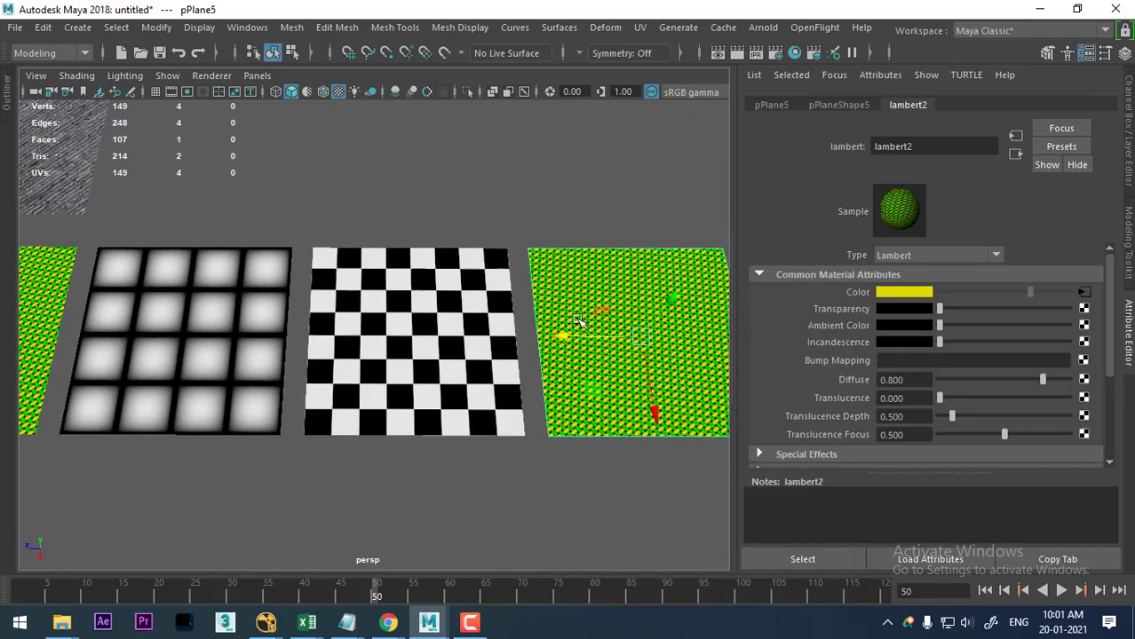
{"action": "right_click_drag", "start_coordinate": [586, 302], "coordinate": [619, 602]}
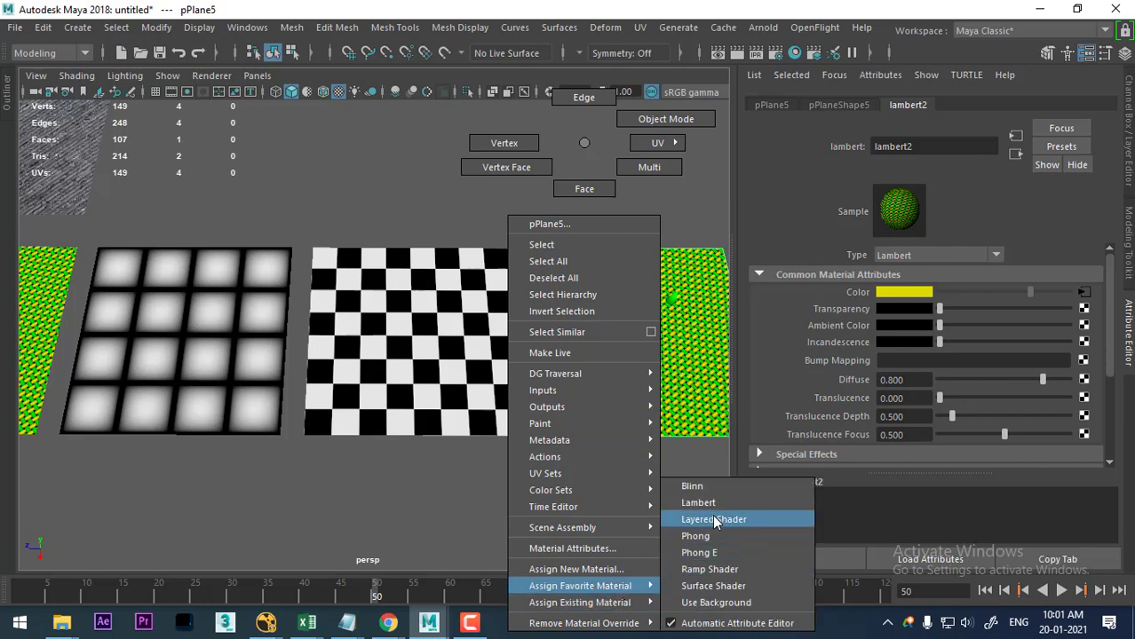
{"action": "left_click", "coordinate": [713, 505]}
{"action": "left_click", "coordinate": [1083, 291]}
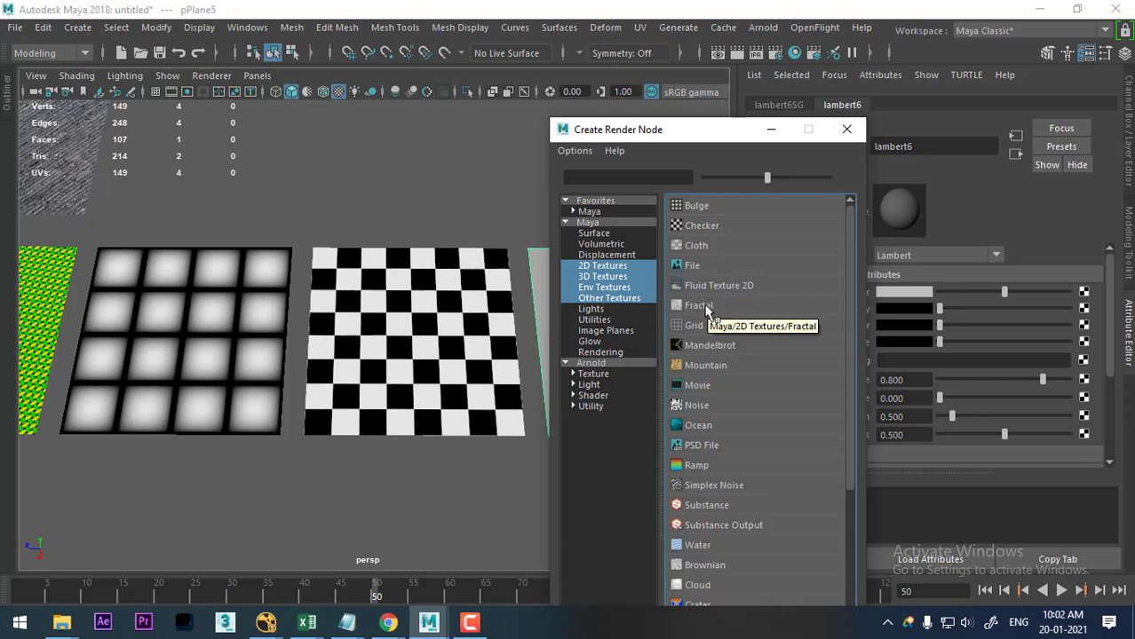
{"action": "left_click", "coordinate": [619, 266]}
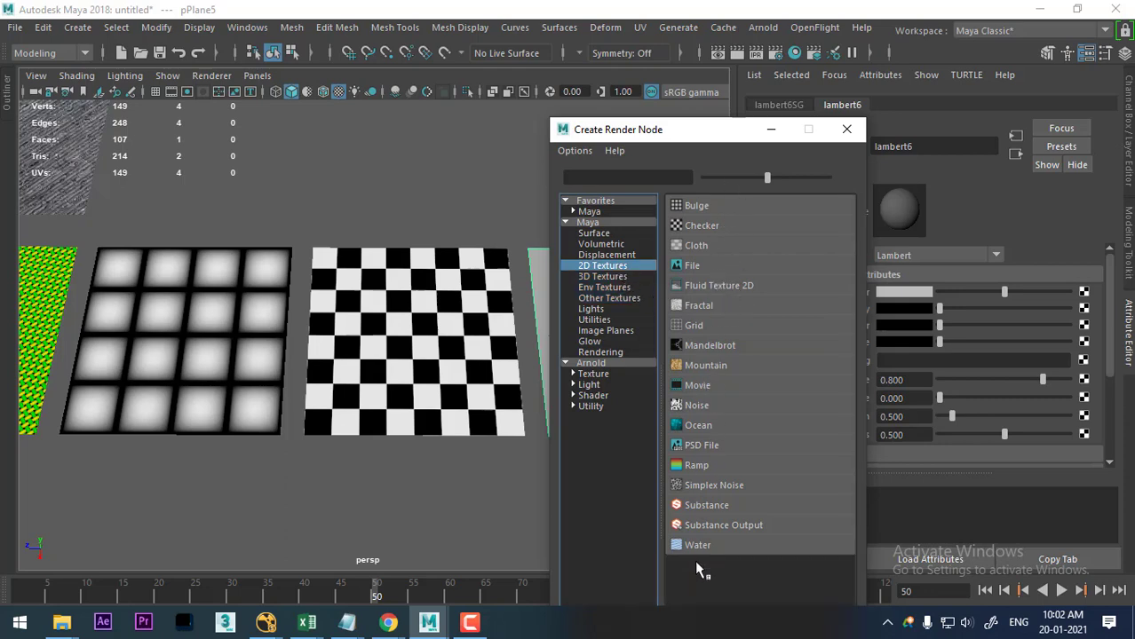
{"action": "left_click", "coordinate": [698, 306]}
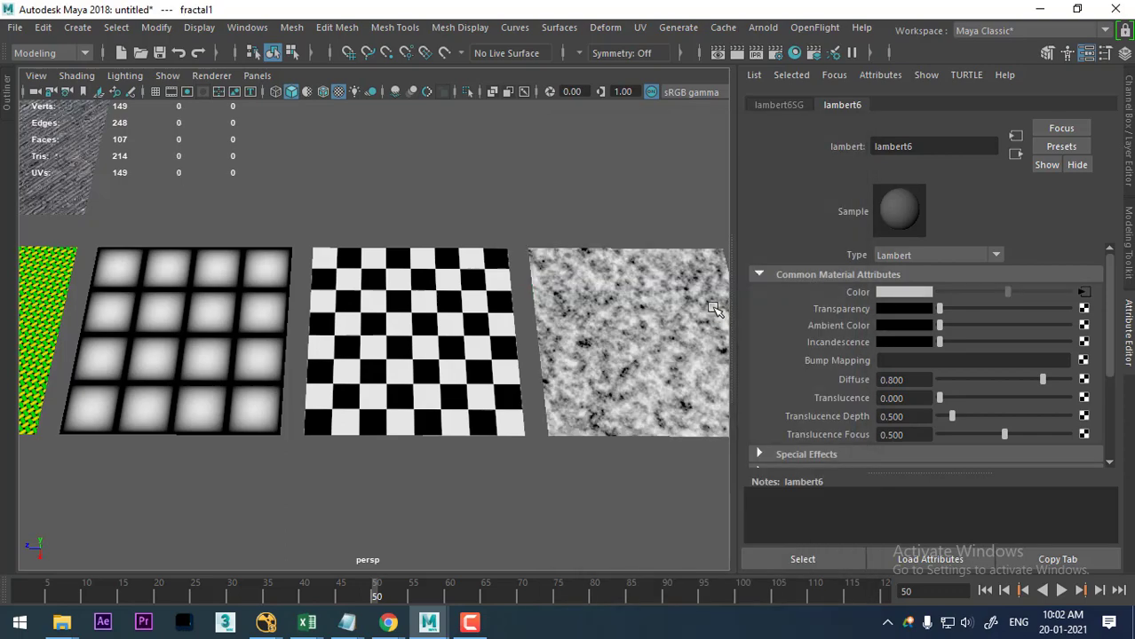
Give the following green plane a new Lambert material with a Grid colour texture.
{"action": "middle_click_drag", "start_coordinate": [661, 342], "coordinate": [572, 342], "text": "alt"}
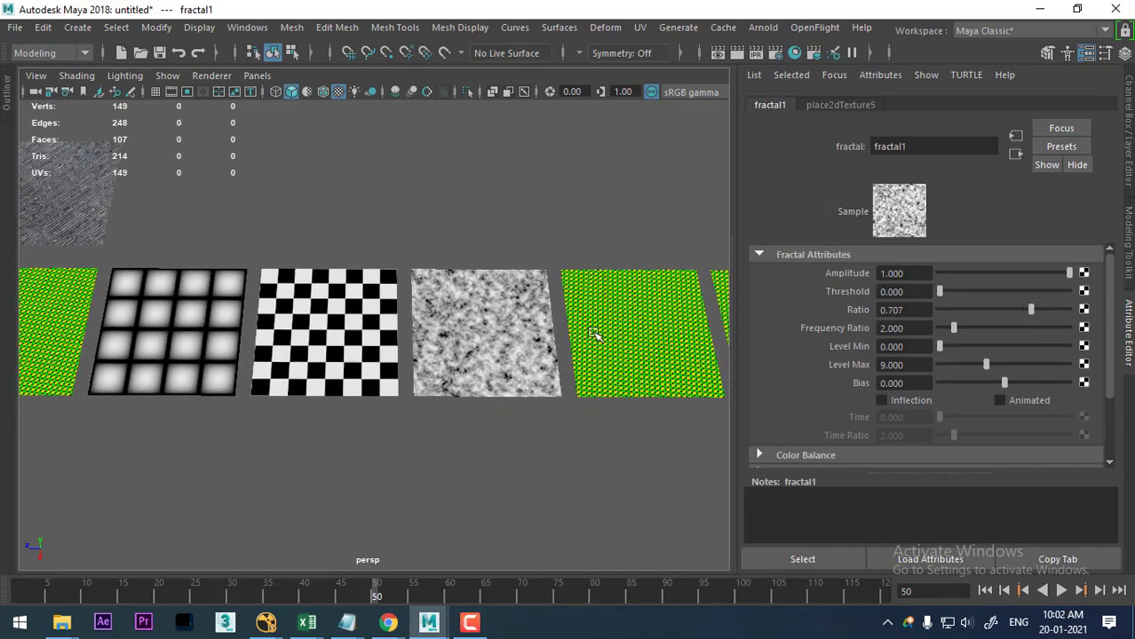
{"action": "left_click", "coordinate": [600, 335]}
{"action": "middle_click_drag", "start_coordinate": [614, 373], "coordinate": [526, 376], "text": "alt"}
{"action": "right_click", "coordinate": [486, 284]}
{"action": "mouse_move", "coordinate": [482, 586]}
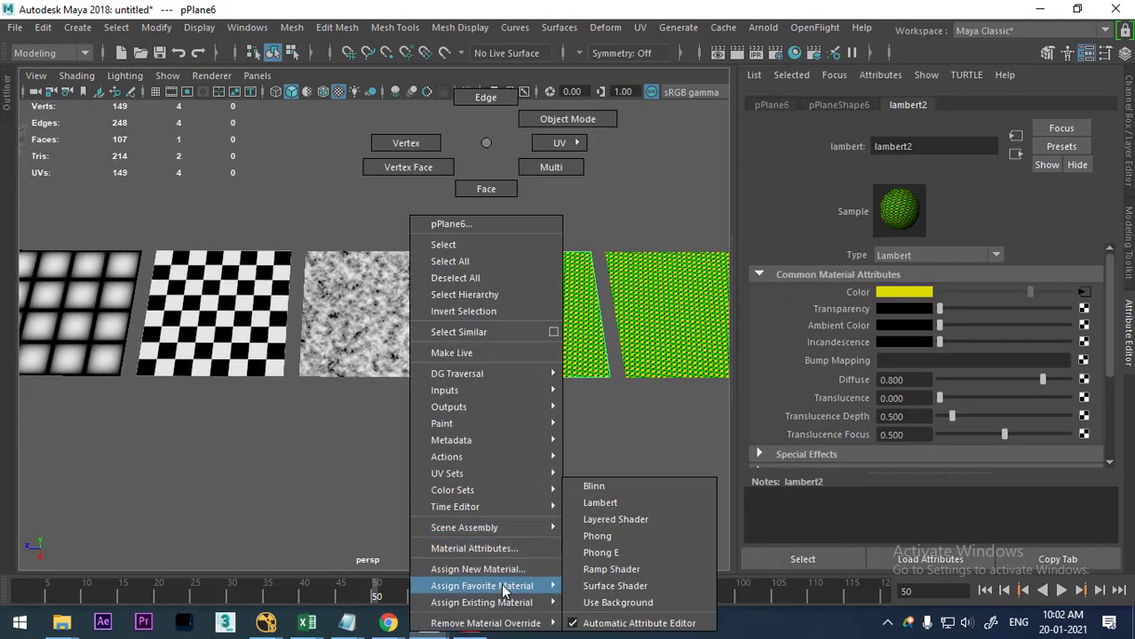
{"action": "left_click", "coordinate": [600, 503]}
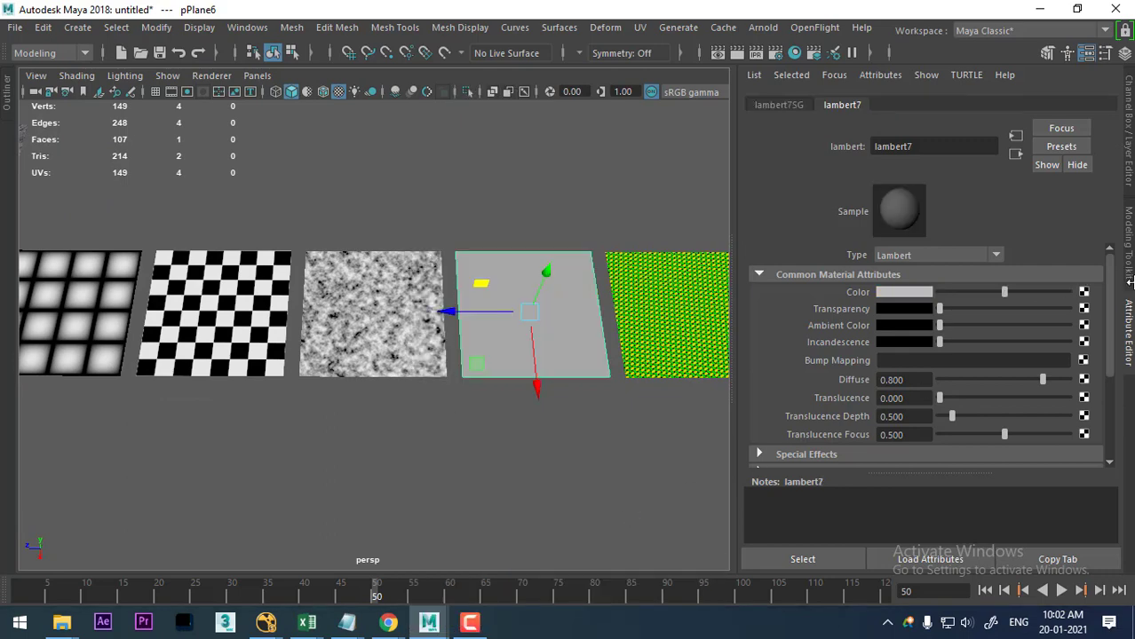
{"action": "left_click", "coordinate": [1085, 293]}
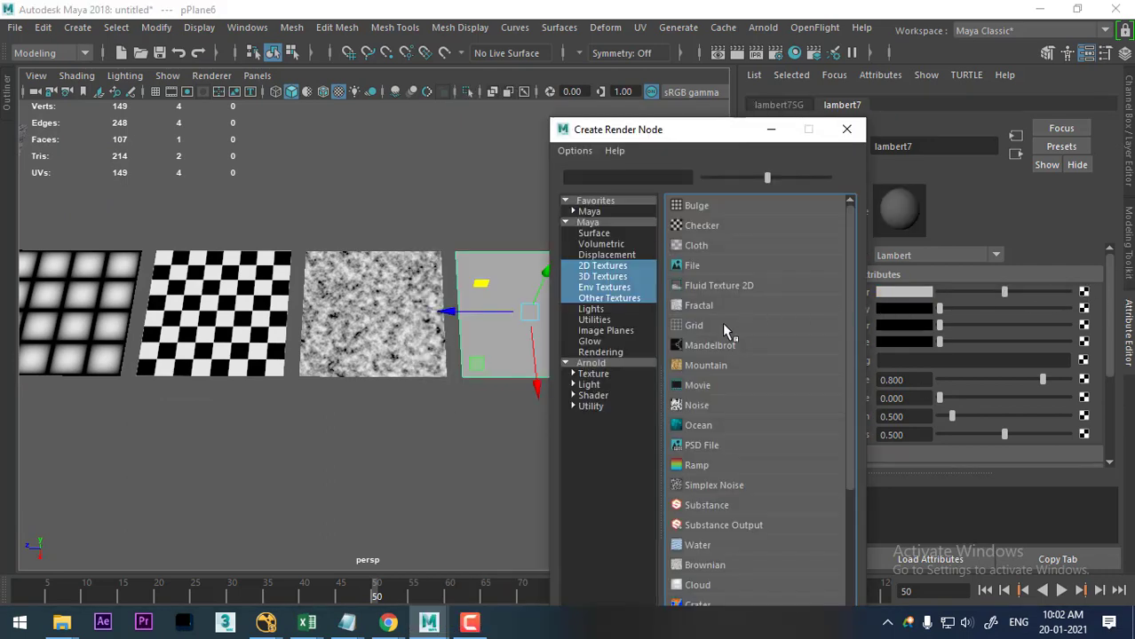
{"action": "left_click", "coordinate": [699, 327]}
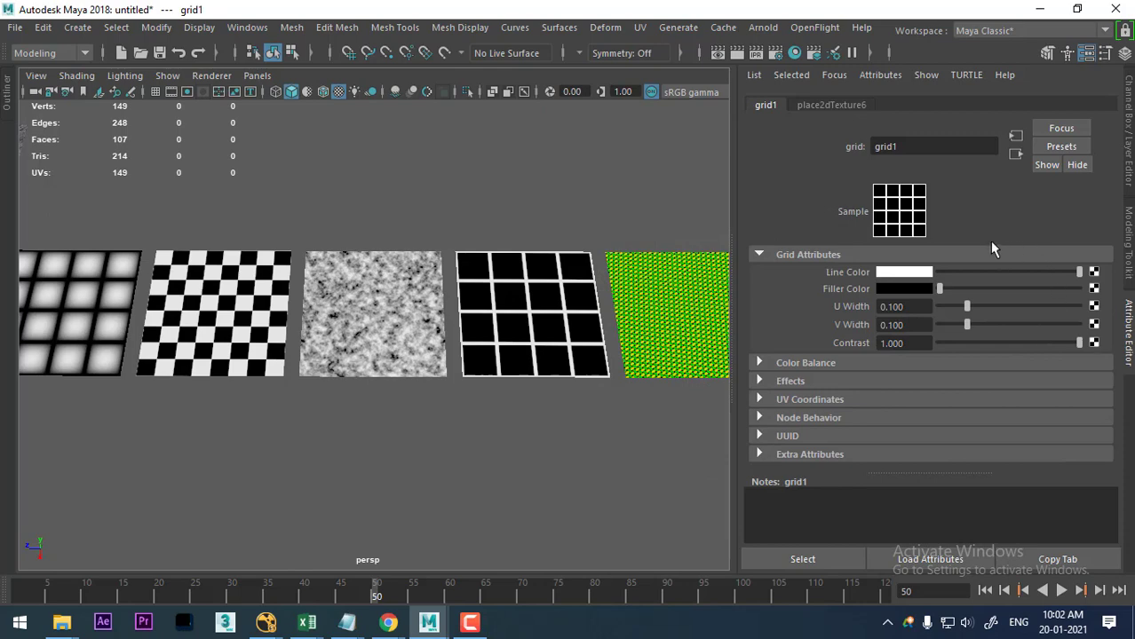
Bring the bulge-textured plane into view and select it.
{"action": "middle_click_drag", "start_coordinate": [400, 417], "coordinate": [533, 417], "text": "alt"}
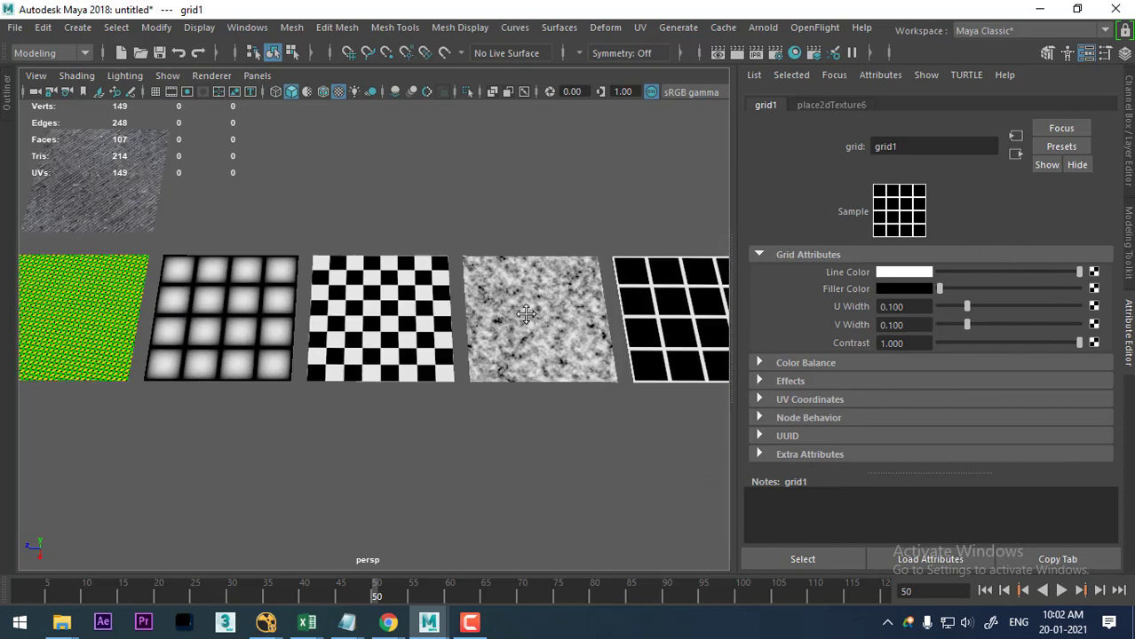
{"action": "scroll", "coordinate": [539, 450], "scroll_direction": "up", "scroll_amount": 5}
{"action": "left_click", "coordinate": [346, 349]}
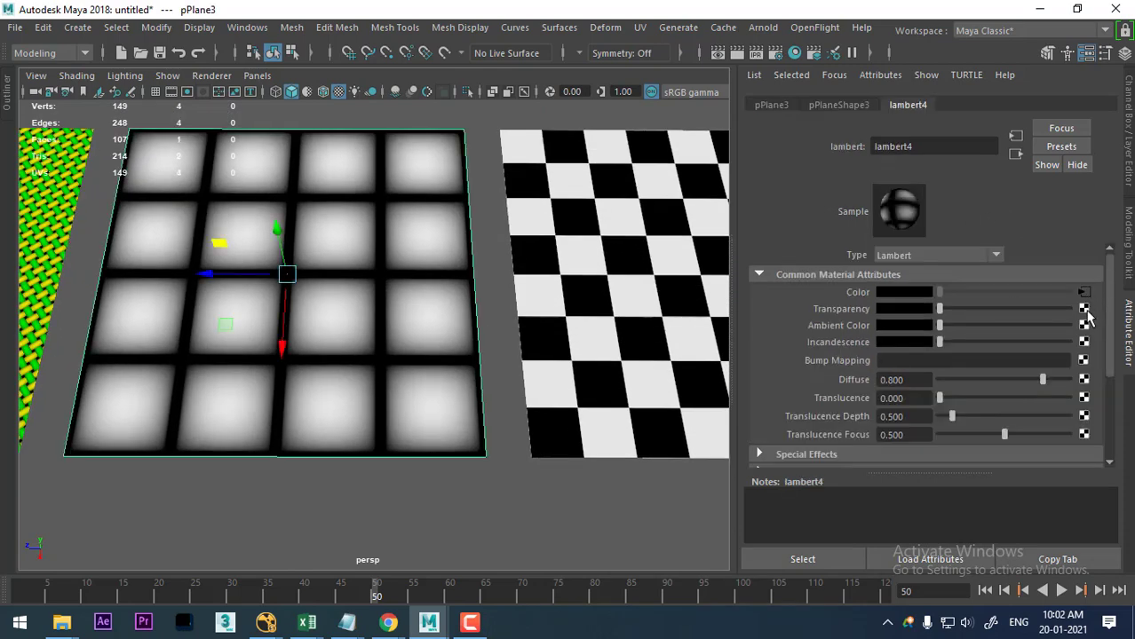
Set bulge1 U Width 0.301, V Width 0.163, Default Color yellow and Color Gain green.
{"action": "left_click", "coordinate": [1085, 294]}
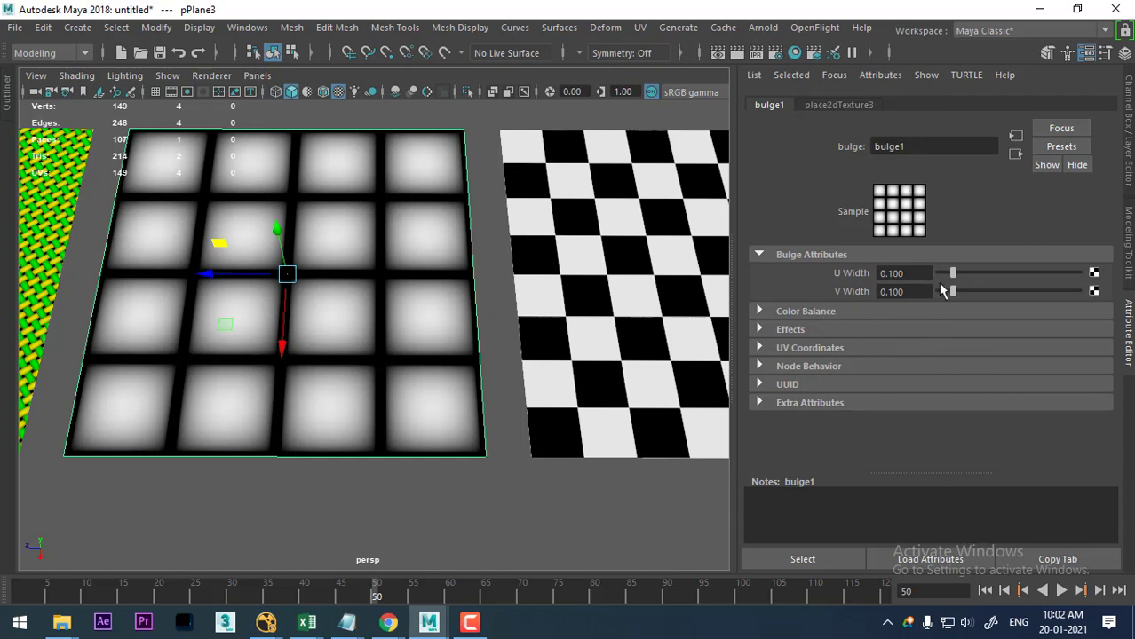
{"action": "mouse_move", "coordinate": [953, 273]}
{"action": "left_mouse_down"}
{"action": "mouse_move", "coordinate": [980, 274]}
{"action": "mouse_move", "coordinate": [970, 294]}
{"action": "mouse_move", "coordinate": [987, 297]}
{"action": "mouse_move", "coordinate": [960, 299]}
{"action": "left_mouse_up"}
{"action": "left_click", "coordinate": [799, 312]}
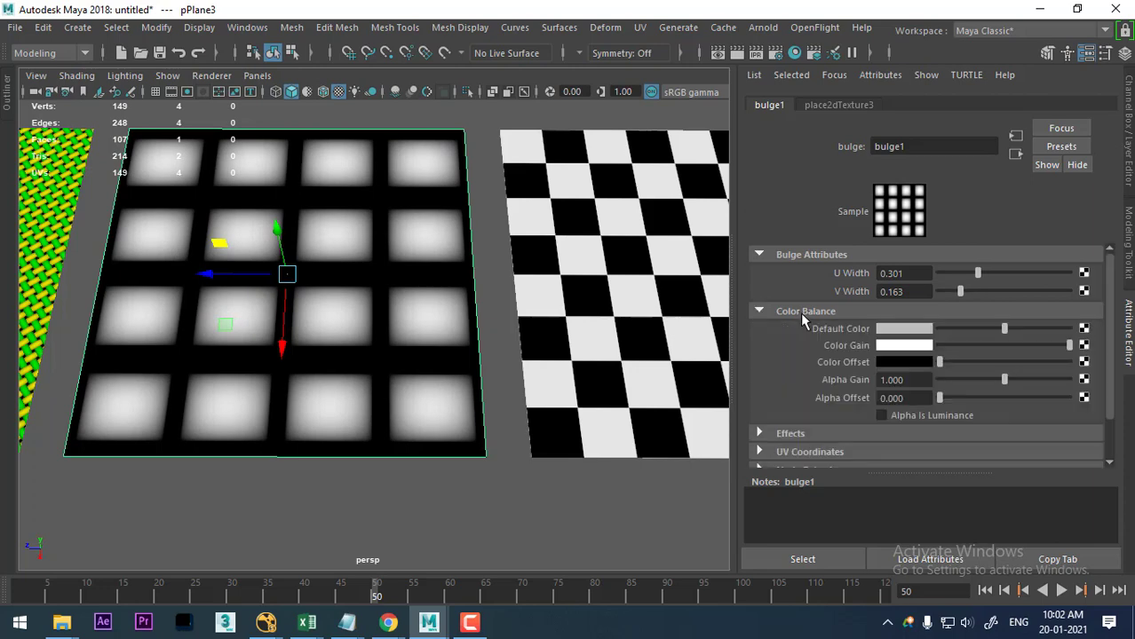
{"action": "left_click", "coordinate": [906, 330]}
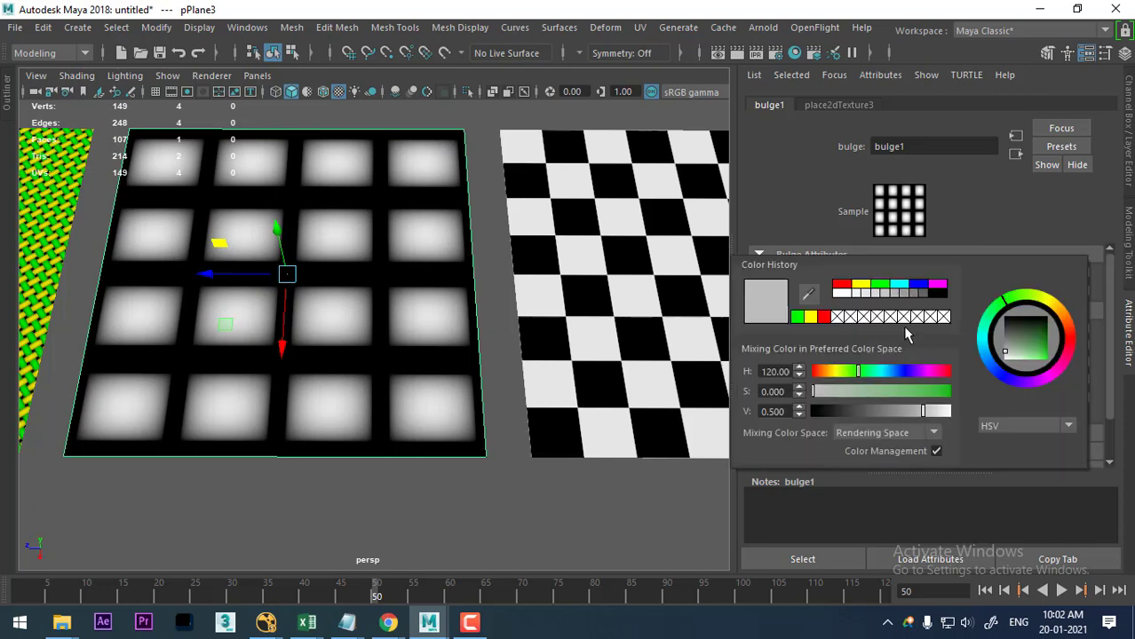
{"action": "left_click", "coordinate": [861, 285]}
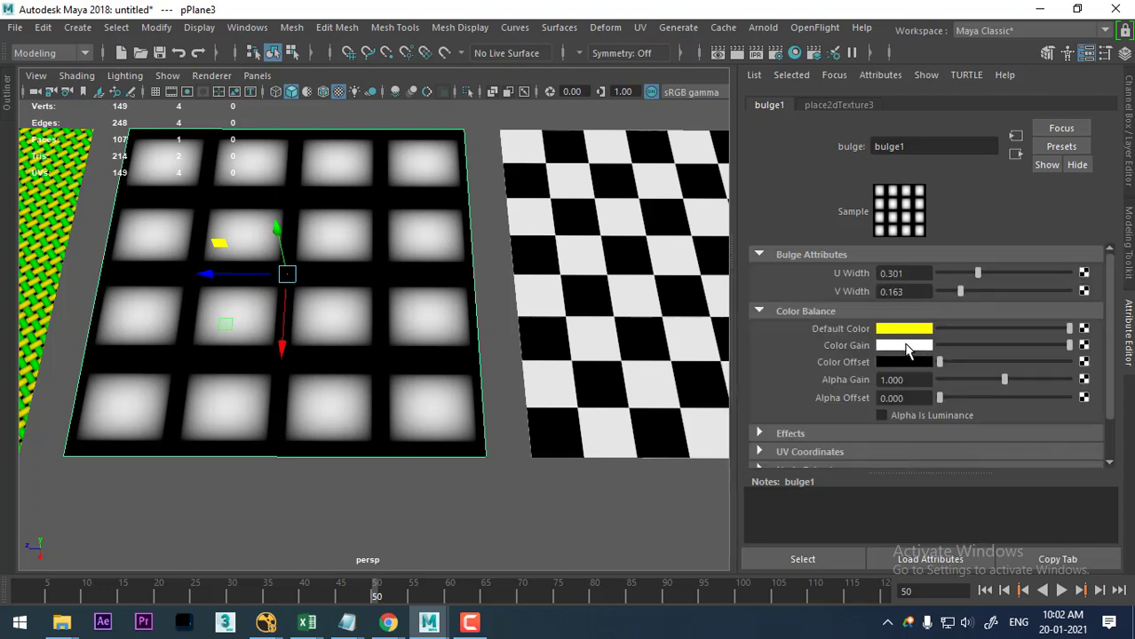
{"action": "left_click", "coordinate": [906, 347]}
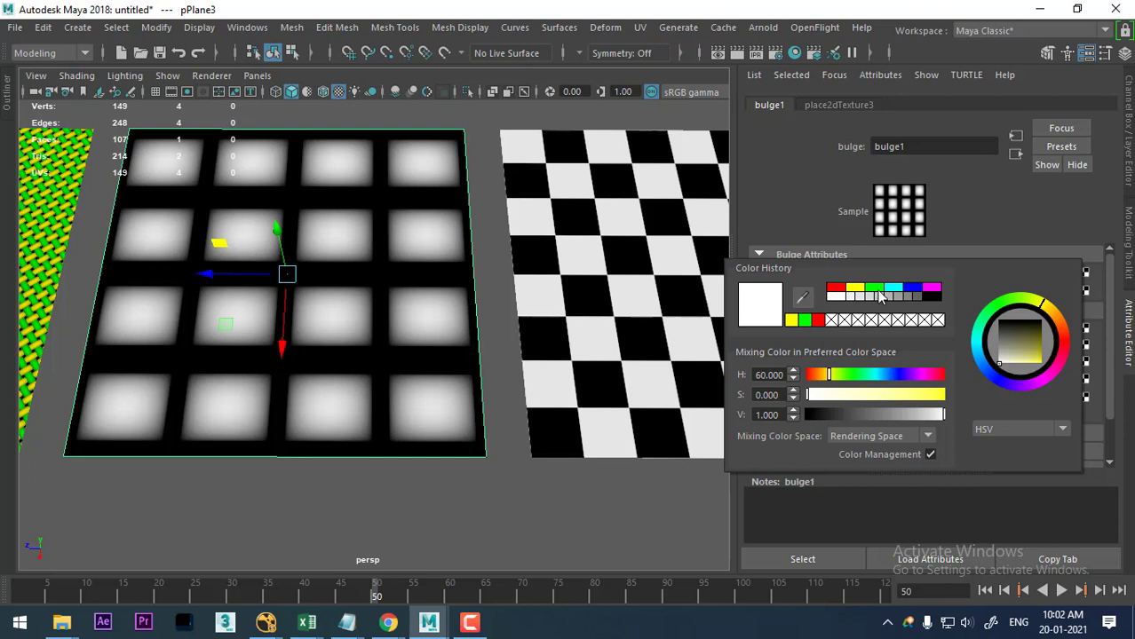
{"action": "left_click", "coordinate": [875, 289]}
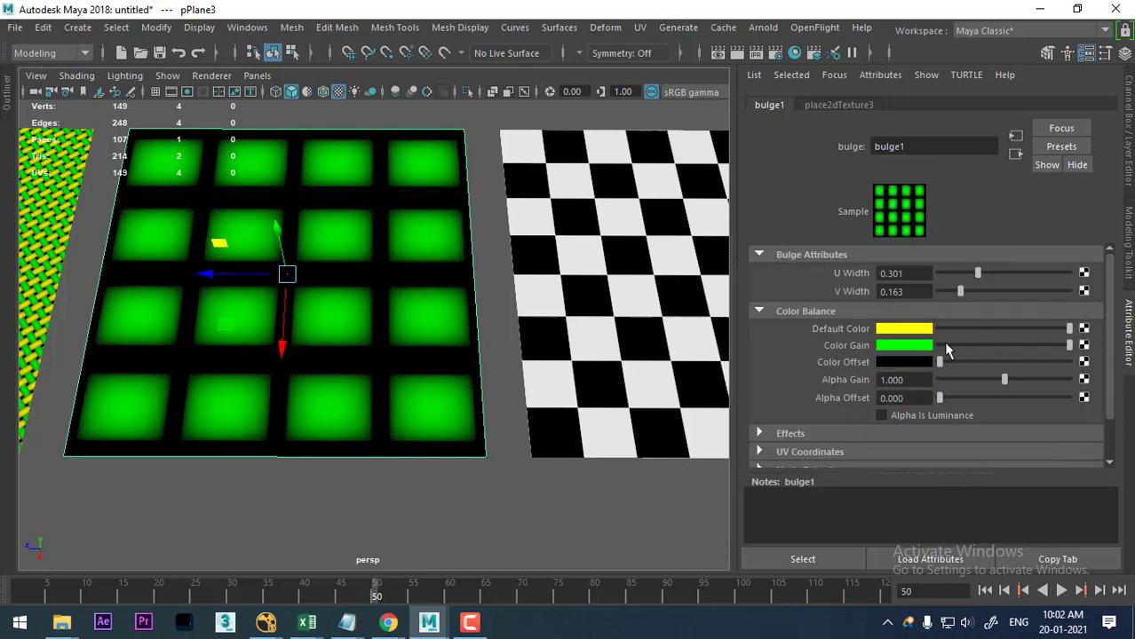
Darken the default colour slightly and fine-tune bulge1's alpha gain, alpha offset and Alpha Is Luminance.
{"action": "mouse_move", "coordinate": [1073, 330]}
{"action": "left_mouse_down"}
{"action": "mouse_move", "coordinate": [954, 330]}
{"action": "mouse_move", "coordinate": [1042, 335]}
{"action": "left_mouse_up"}
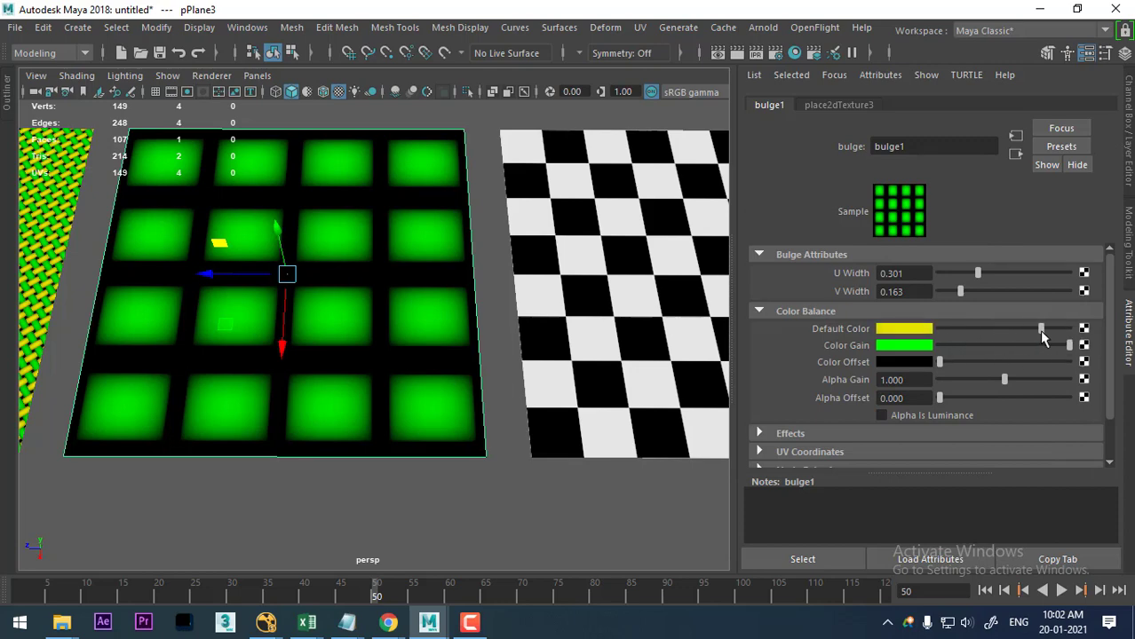
{"action": "mouse_move", "coordinate": [940, 362]}
{"action": "left_mouse_down"}
{"action": "mouse_move", "coordinate": [963, 362]}
{"action": "mouse_move", "coordinate": [920, 377]}
{"action": "left_mouse_up"}
{"action": "mouse_move", "coordinate": [1002, 389]}
{"action": "left_mouse_down"}
{"action": "mouse_move", "coordinate": [946, 389]}
{"action": "mouse_move", "coordinate": [995, 396]}
{"action": "left_mouse_up"}
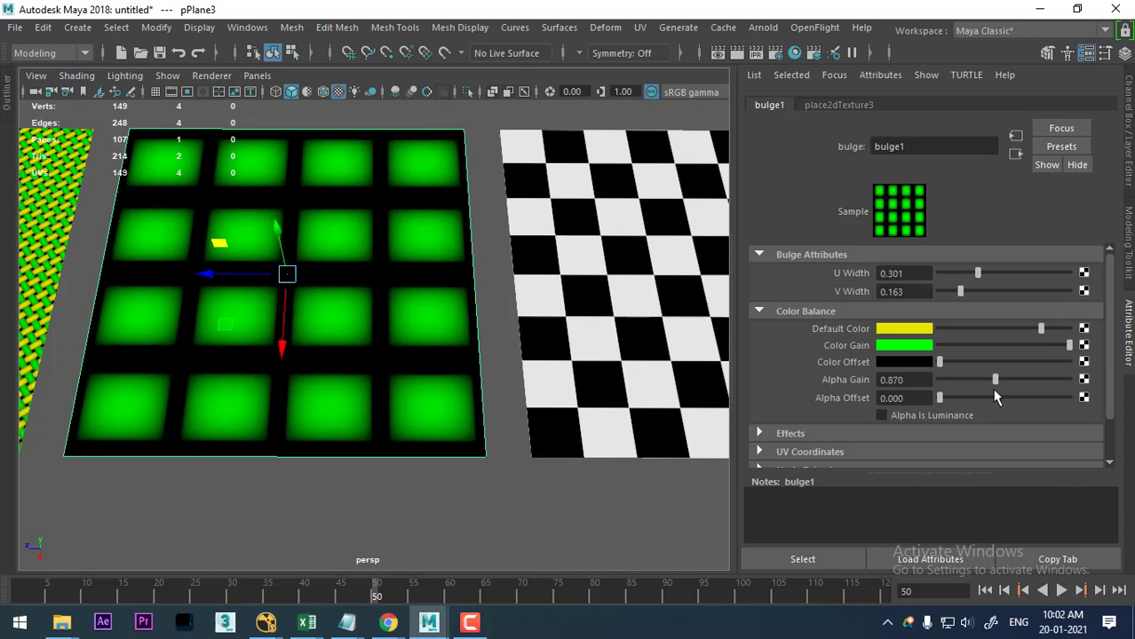
{"action": "left_click", "coordinate": [952, 415]}
{"action": "left_click", "coordinate": [937, 415]}
{"action": "left_click", "coordinate": [937, 415]}
{"action": "left_click_drag", "start_coordinate": [997, 400], "coordinate": [1070, 380]}
{"action": "left_click_drag", "start_coordinate": [969, 398], "coordinate": [992, 398]}
{"action": "mouse_move", "coordinate": [496, 360]}
{"action": "left_mouse_down", "text": "alt"}
{"action": "mouse_move", "coordinate": [494, 347]}
{"action": "mouse_move", "coordinate": [591, 380]}
{"action": "mouse_move", "coordinate": [543, 413]}
{"action": "mouse_move", "coordinate": [555, 409]}
{"action": "left_mouse_up", "text": "alt"}
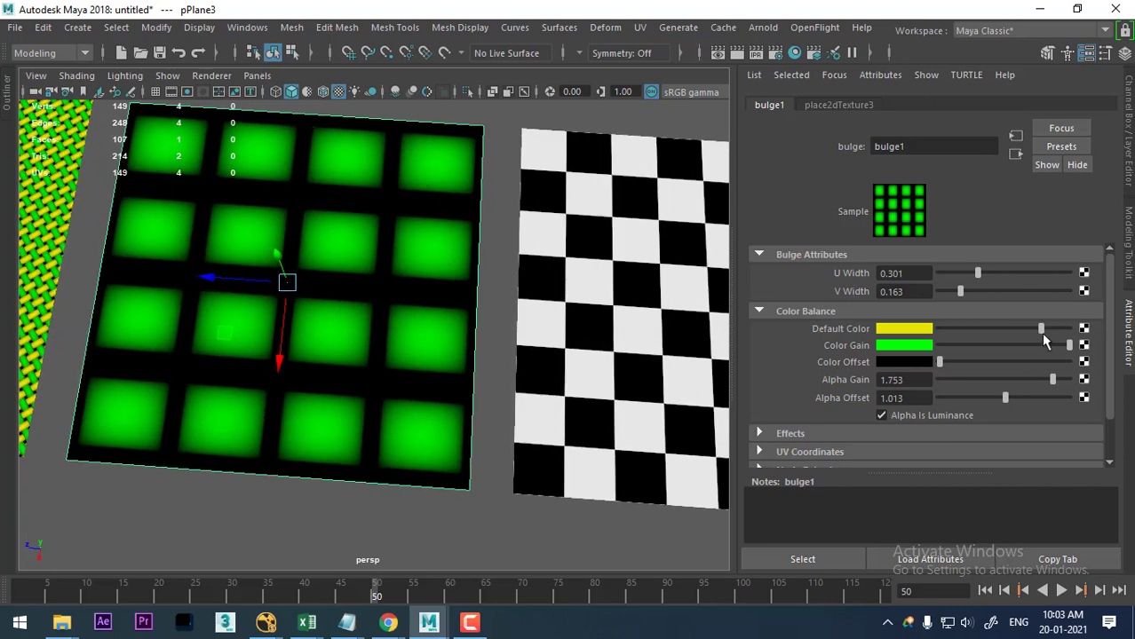
{"action": "left_click", "coordinate": [1014, 160]}
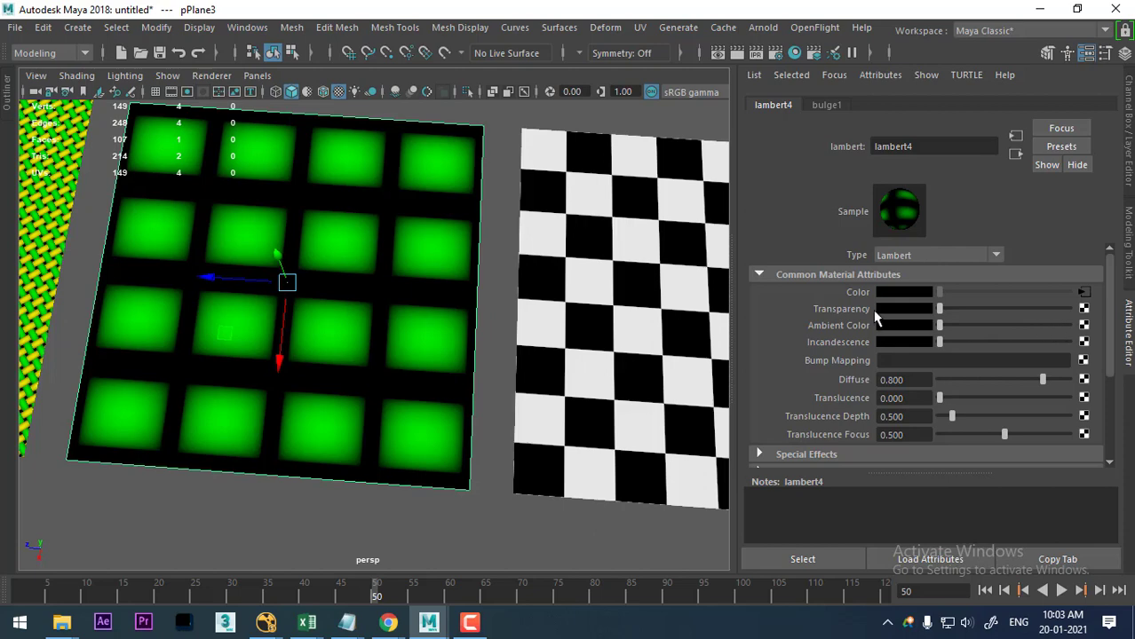
Map a new Bulge texture (bulge2) into lambert4's Transparency so the green tiles turn semi-transparent.
{"action": "left_click", "coordinate": [1084, 309]}
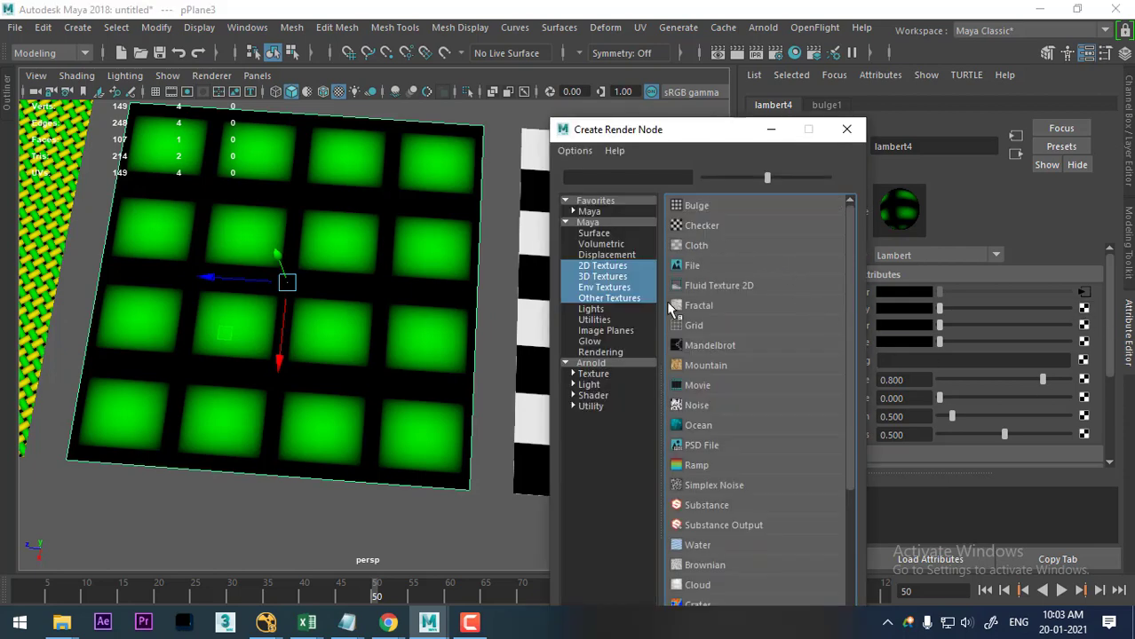
{"action": "left_click", "coordinate": [719, 203]}
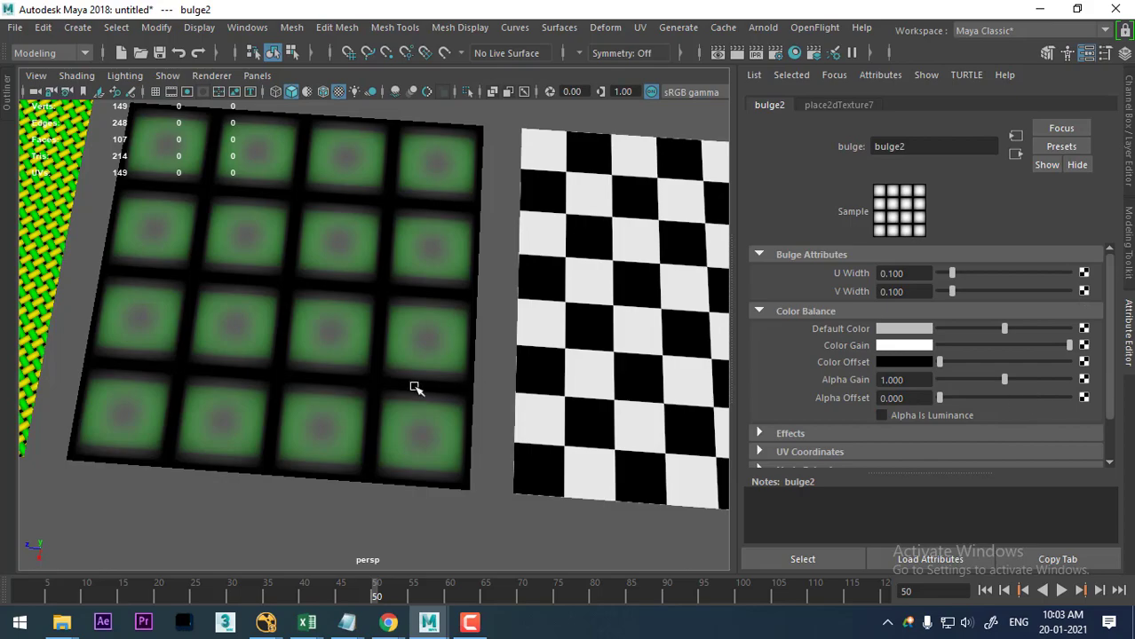
{"action": "mouse_move", "coordinate": [416, 385]}
{"action": "left_mouse_down", "text": "alt"}
{"action": "mouse_move", "coordinate": [481, 398]}
{"action": "mouse_move", "coordinate": [552, 304]}
{"action": "mouse_move", "coordinate": [491, 309]}
{"action": "mouse_move", "coordinate": [499, 370]}
{"action": "mouse_move", "coordinate": [447, 367]}
{"action": "mouse_move", "coordinate": [421, 330]}
{"action": "mouse_move", "coordinate": [443, 200]}
{"action": "mouse_move", "coordinate": [436, 152]}
{"action": "mouse_move", "coordinate": [431, 354]}
{"action": "mouse_move", "coordinate": [413, 350]}
{"action": "mouse_move", "coordinate": [494, 390]}
{"action": "left_mouse_up", "text": "alt"}
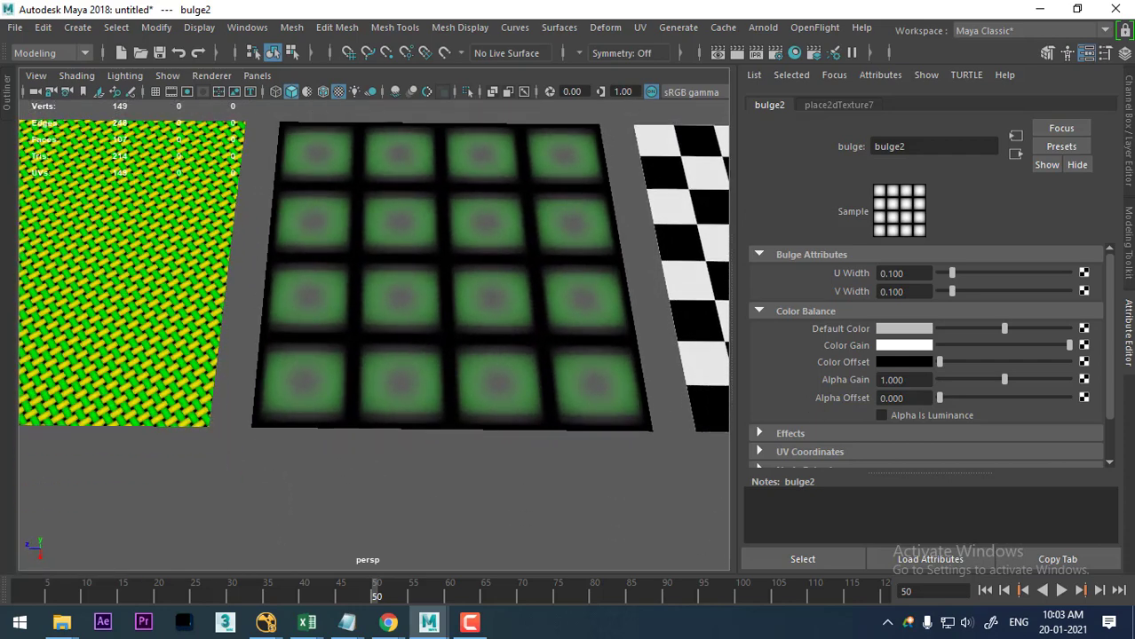
Back in lambert4, cycle the viewport background with Alt+B until it shows the blue-grey gradient.
{"action": "left_click", "coordinate": [1016, 155]}
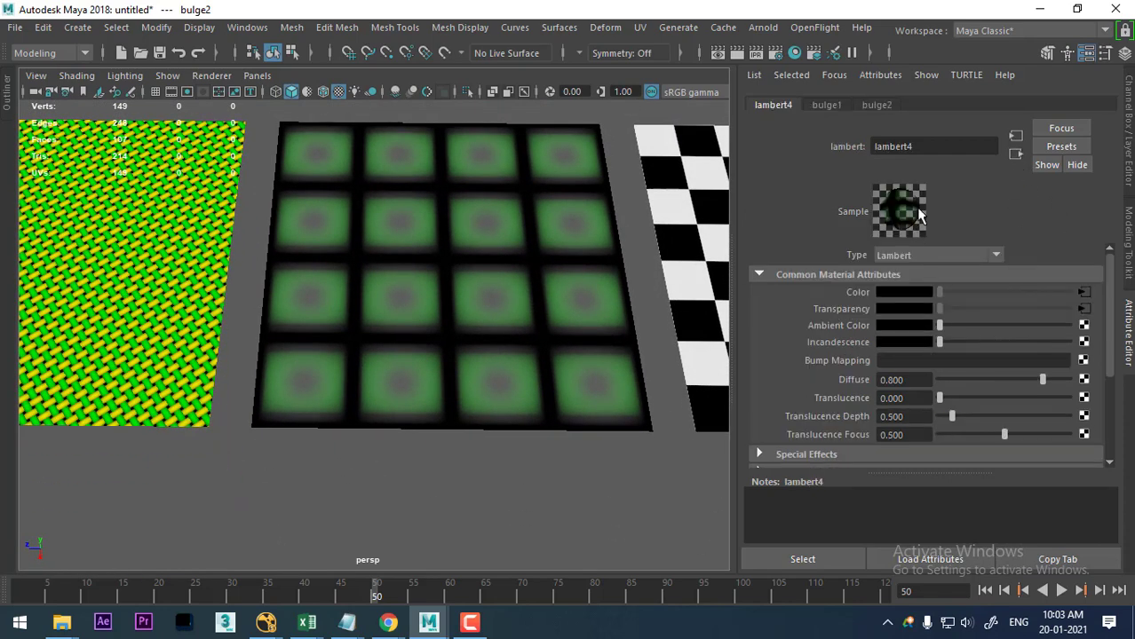
{"action": "left_click_drag", "start_coordinate": [478, 391], "coordinate": [63, 152], "text": "alt"}
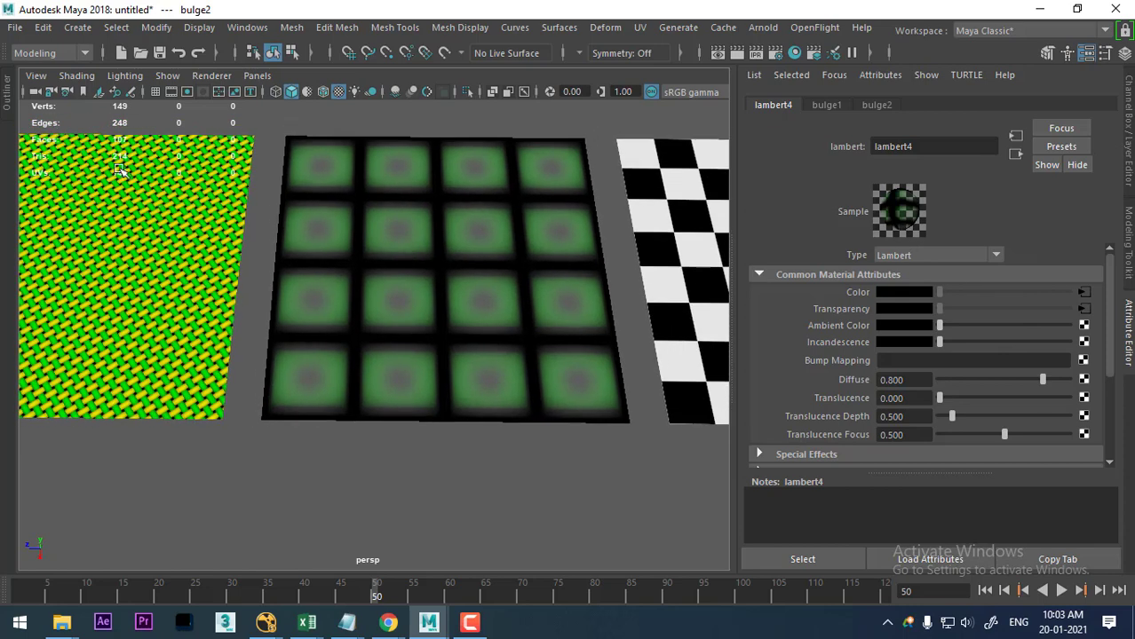
{"action": "key", "text": "alt+b"}
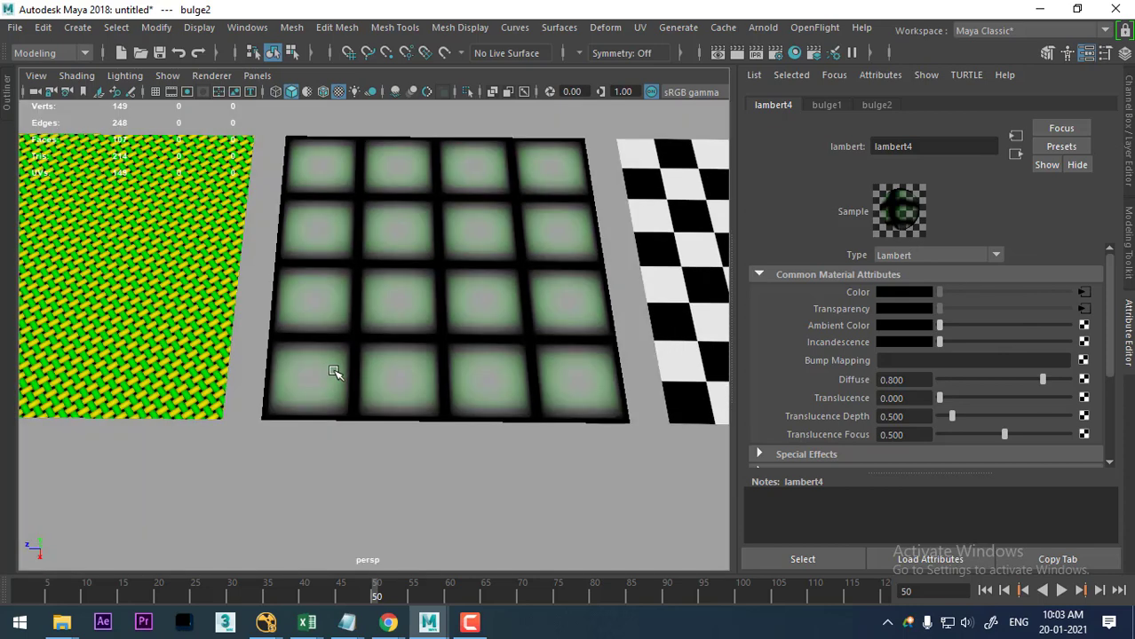
{"action": "key", "text": "alt+b"}
{"action": "key", "text": "alt+b"}
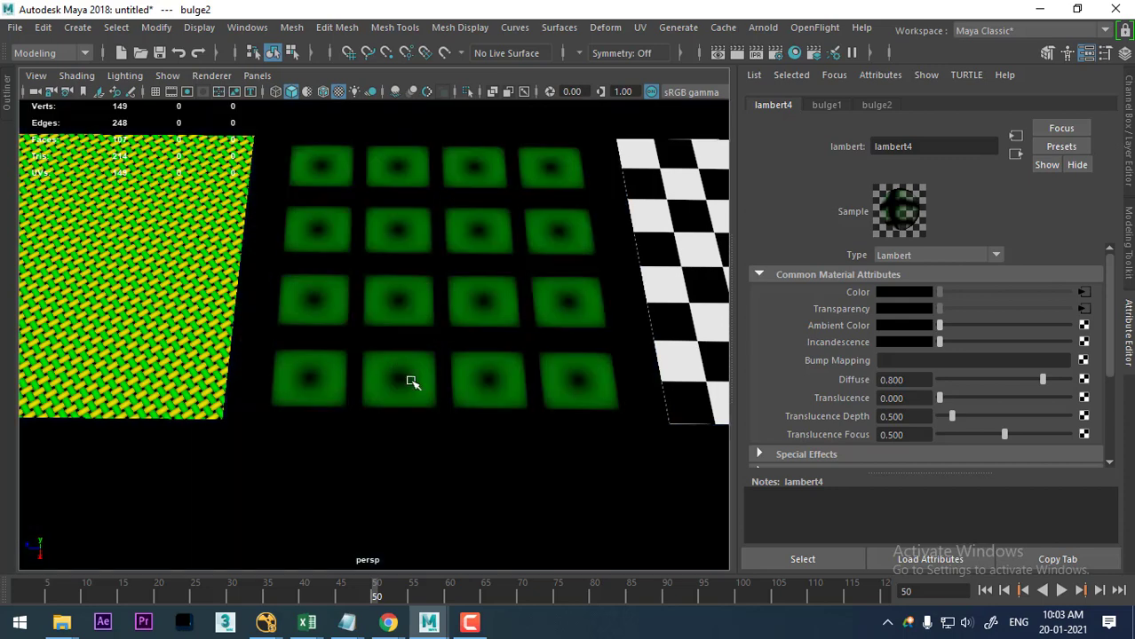
{"action": "key", "text": "alt+b"}
{"action": "key", "text": "alt+b"}
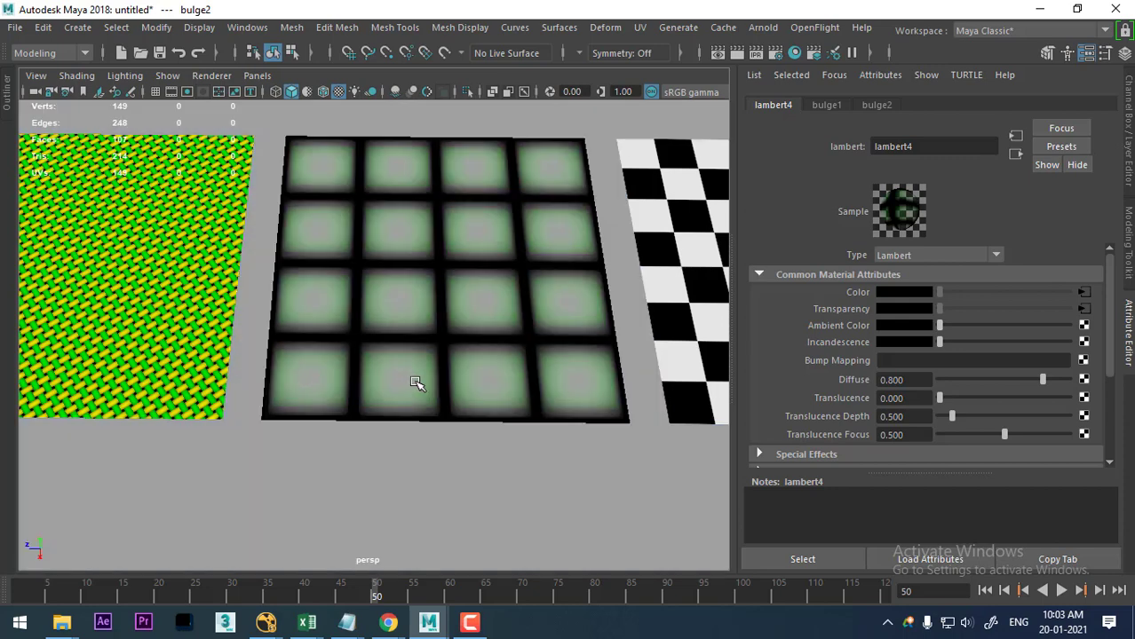
{"action": "key", "text": "alt+b"}
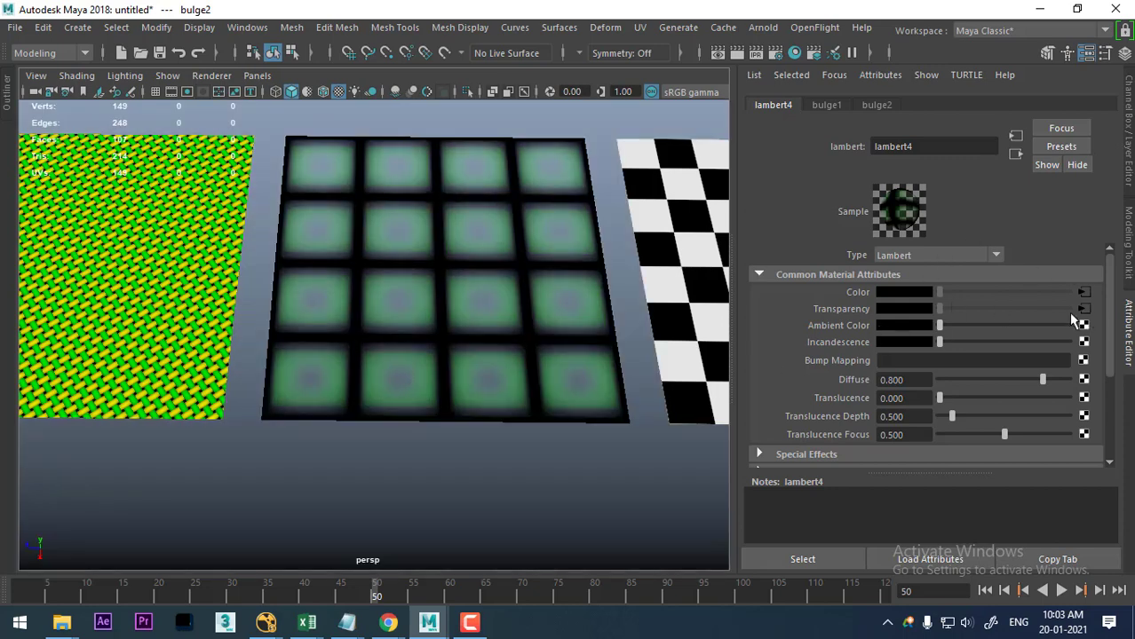
Set bulge2's Default Color to white and Color Offset to light grey, then select pPlane3.
{"action": "left_click", "coordinate": [1084, 310]}
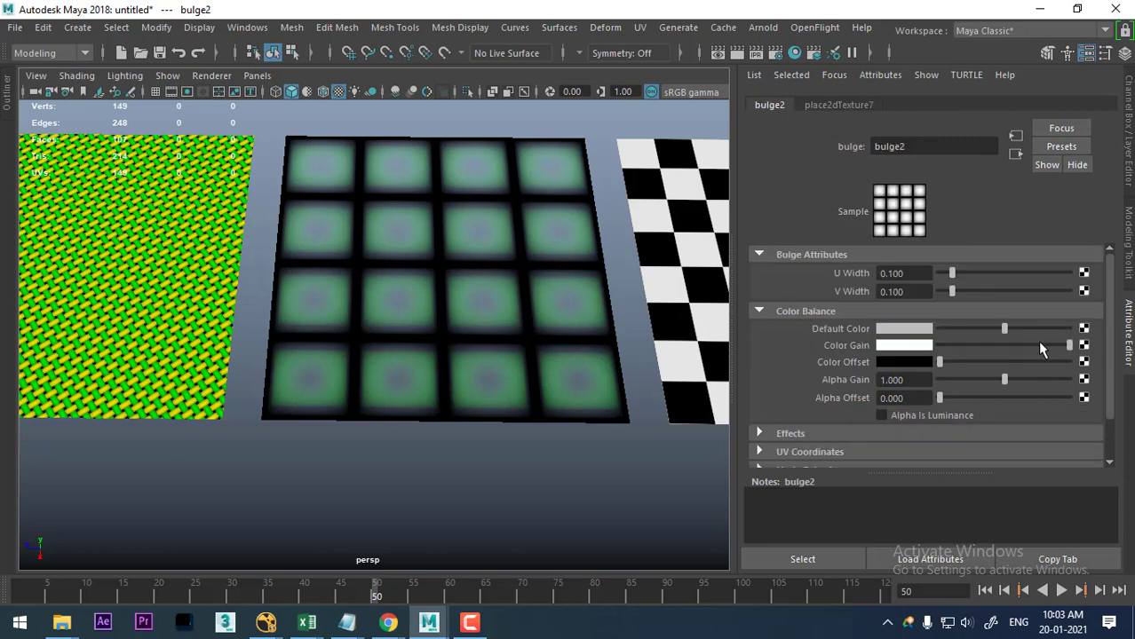
{"action": "mouse_move", "coordinate": [1015, 353]}
{"action": "left_mouse_down"}
{"action": "mouse_move", "coordinate": [943, 346]}
{"action": "mouse_move", "coordinate": [1067, 345]}
{"action": "left_mouse_up"}
{"action": "mouse_move", "coordinate": [1005, 330]}
{"action": "left_mouse_down"}
{"action": "mouse_move", "coordinate": [951, 329]}
{"action": "mouse_move", "coordinate": [1068, 328]}
{"action": "left_mouse_up"}
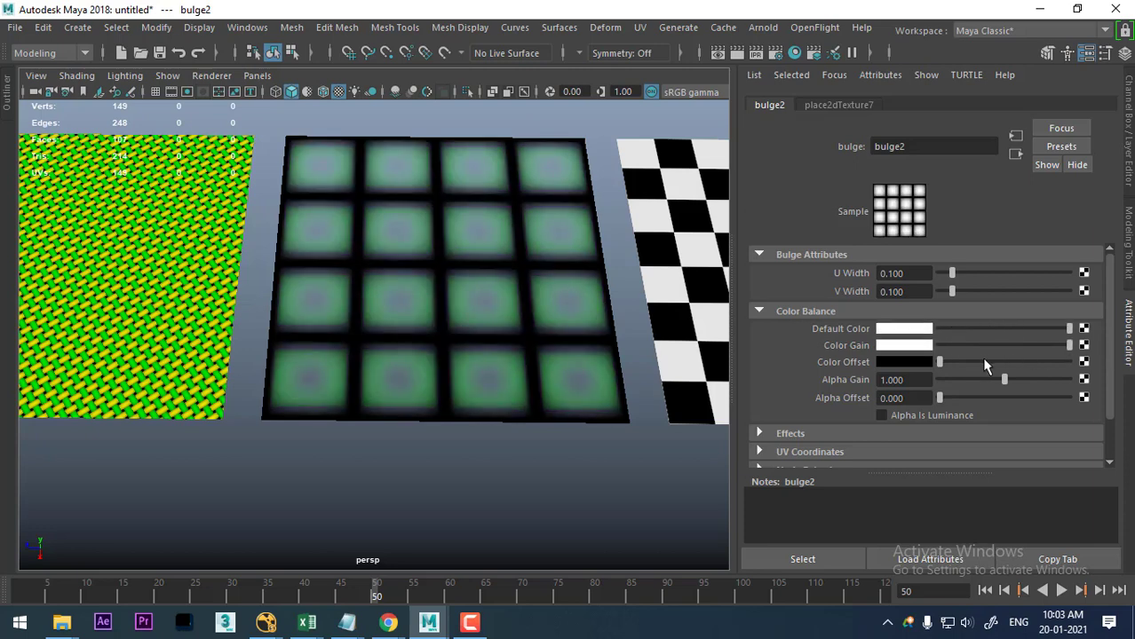
{"action": "left_click_drag", "start_coordinate": [941, 362], "coordinate": [1026, 364]}
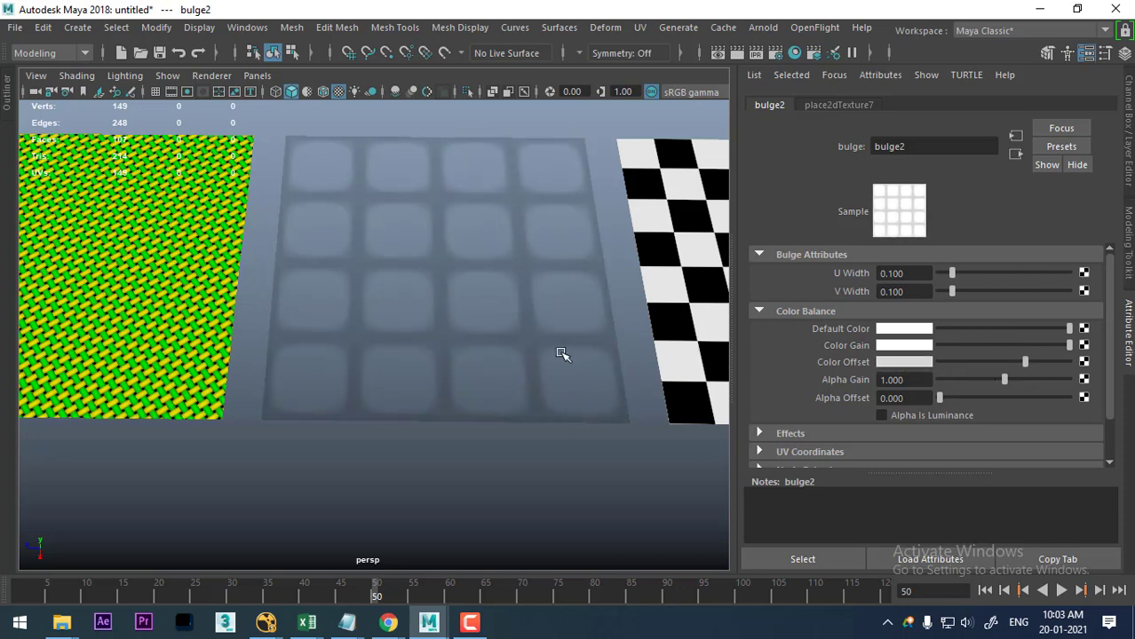
{"action": "left_click_drag", "start_coordinate": [512, 337], "coordinate": [507, 353], "text": "alt"}
{"action": "left_click", "coordinate": [473, 322]}
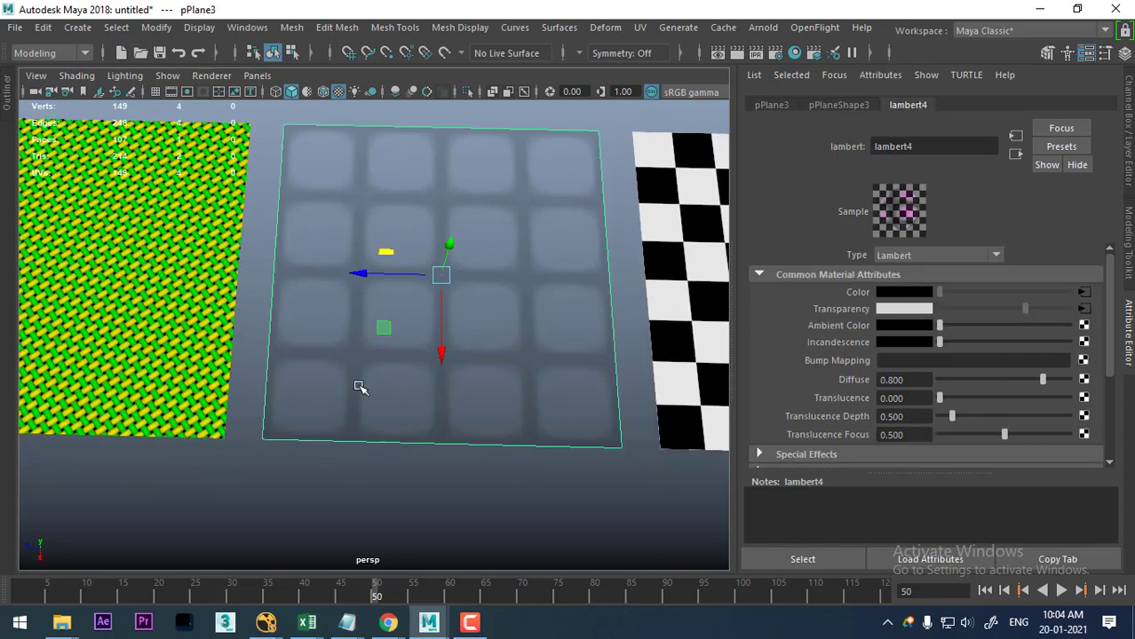
Tilt the view and cycle the viewport background colours with Alt+B.
{"action": "left_click_drag", "start_coordinate": [357, 385], "coordinate": [442, 249], "text": "alt"}
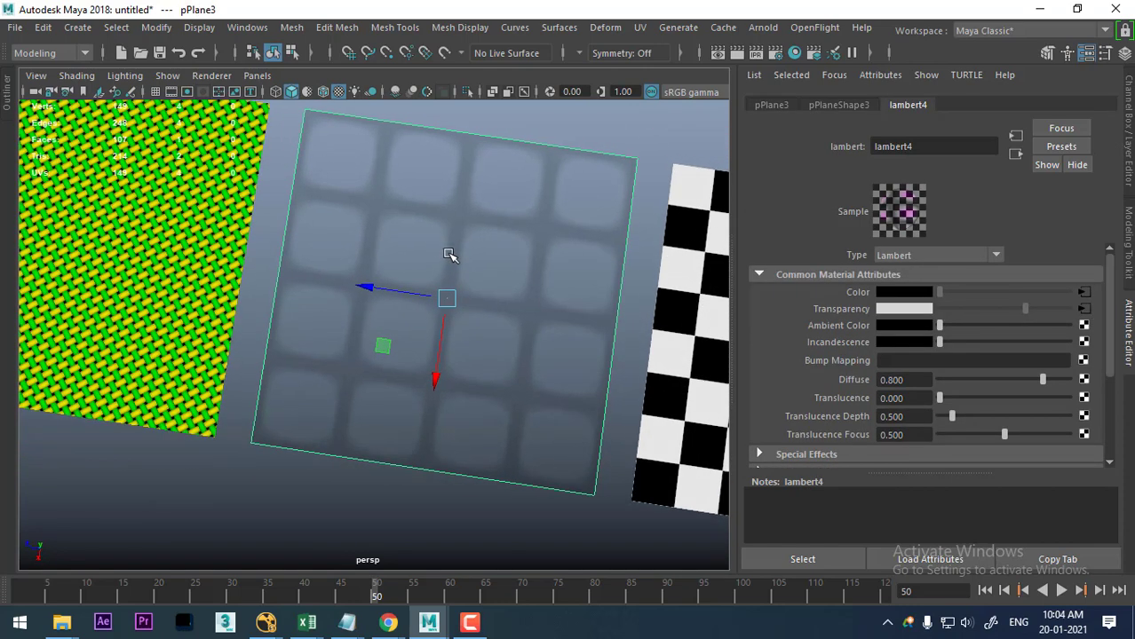
{"action": "key", "text": "alt+b"}
{"action": "key", "text": "alt+b"}
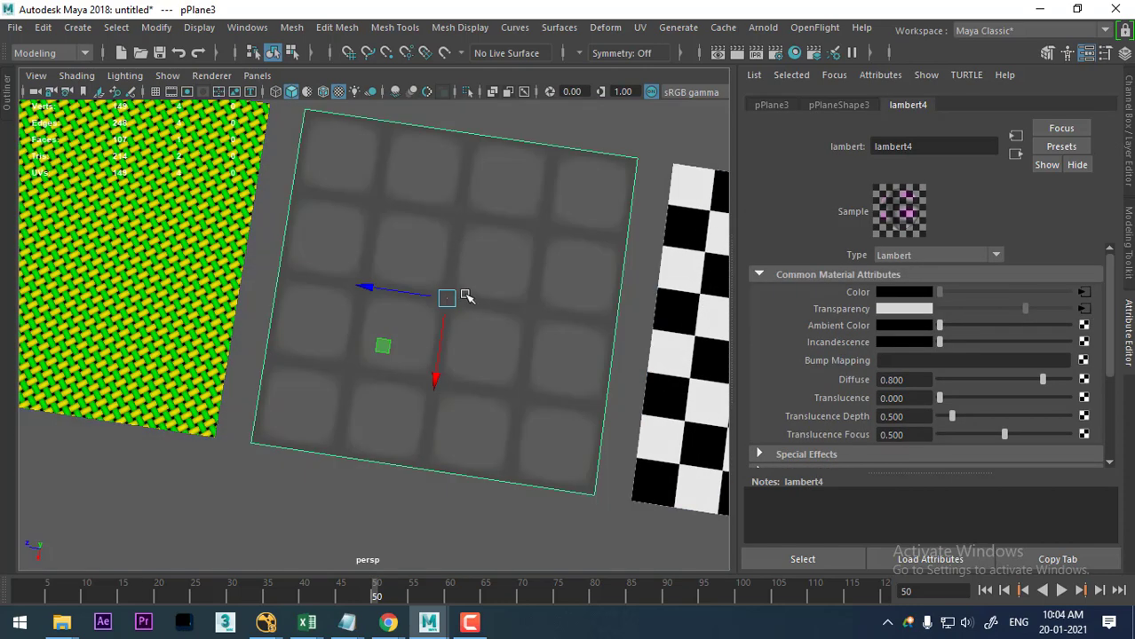
{"action": "key", "text": "alt+b"}
{"action": "key", "text": "alt+b"}
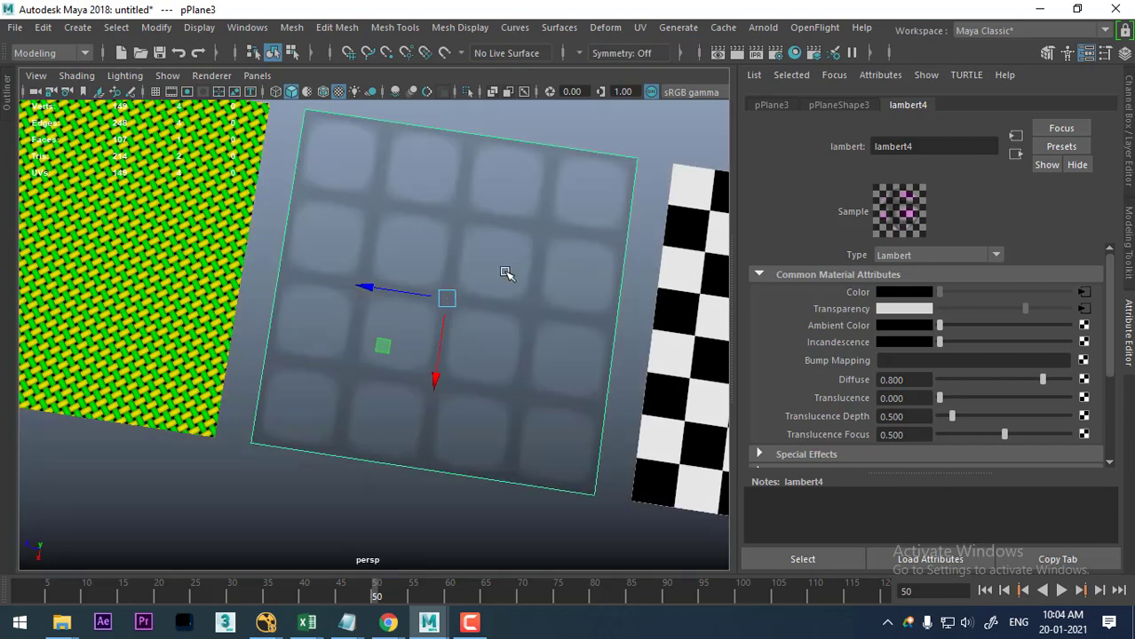
{"action": "key", "text": "alt+b"}
{"action": "key", "text": "alt+b"}
{"action": "key", "text": "alt+b"}
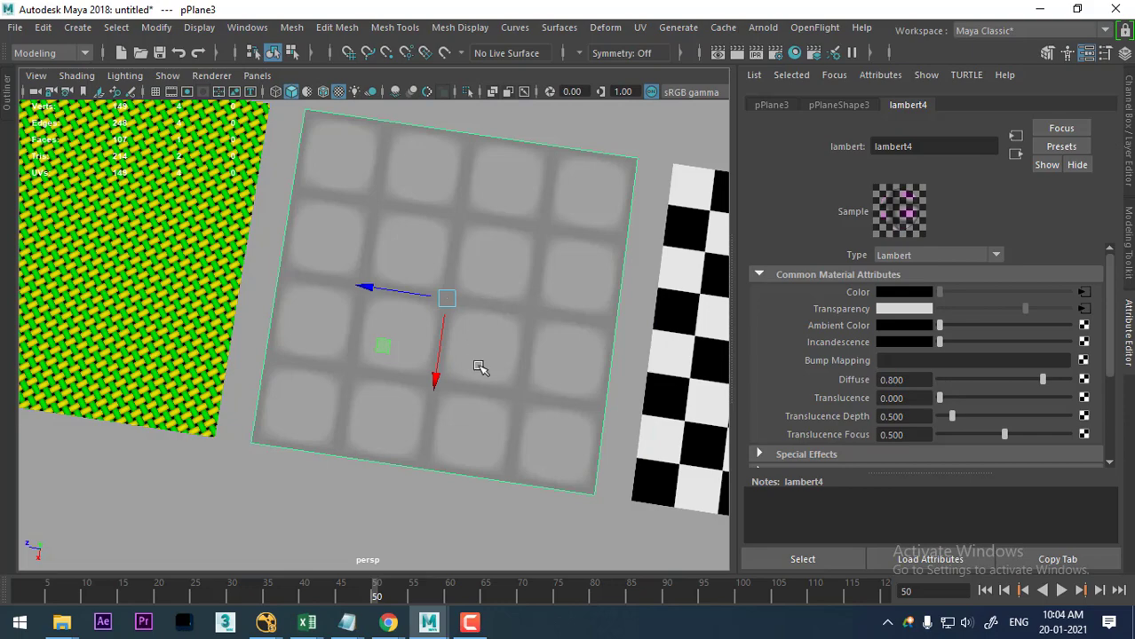
{"action": "mouse_move", "coordinate": [481, 368]}
{"action": "left_mouse_down", "text": "alt"}
{"action": "mouse_move", "coordinate": [464, 240]}
{"action": "mouse_move", "coordinate": [460, 296]}
{"action": "left_mouse_up", "text": "alt"}
Duplicate the bulge plane with Ctrl+D and move the copy over the green plane.
{"action": "key", "text": "ctrl+d"}
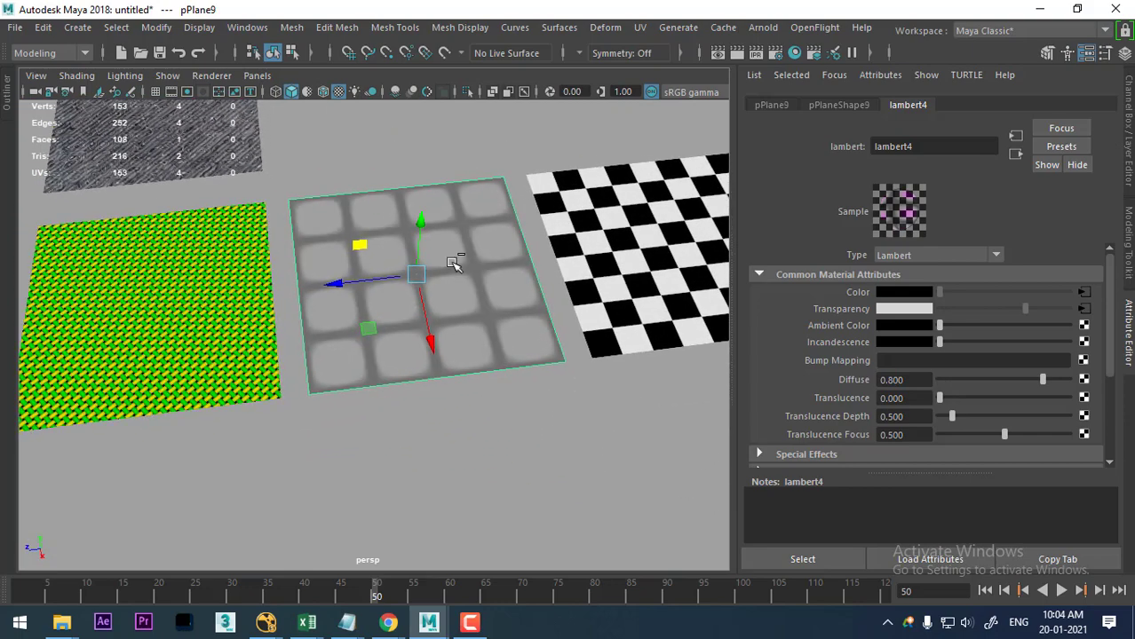
{"action": "mouse_move", "coordinate": [422, 224]}
{"action": "left_mouse_down"}
{"action": "mouse_move", "coordinate": [378, 190]}
{"action": "mouse_move", "coordinate": [115, 227]}
{"action": "left_mouse_up"}
{"action": "mouse_move", "coordinate": [128, 281]}
{"action": "left_mouse_down", "text": "alt"}
{"action": "mouse_move", "coordinate": [456, 292]}
{"action": "mouse_move", "coordinate": [393, 284]}
{"action": "mouse_move", "coordinate": [393, 311]}
{"action": "left_mouse_up", "text": "alt"}
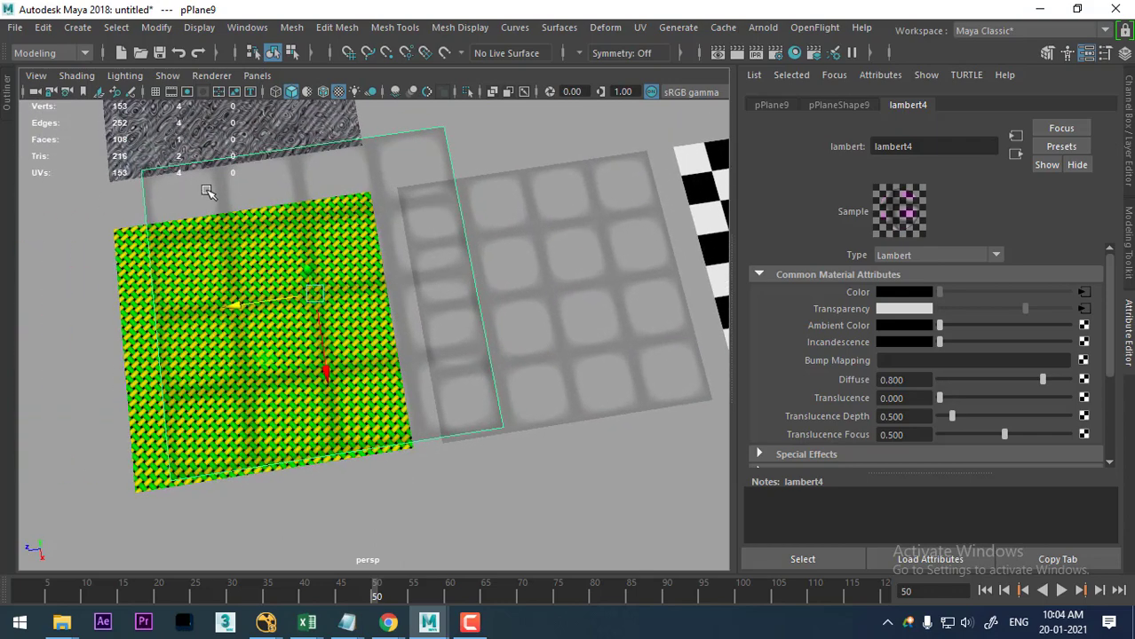
{"action": "mouse_move", "coordinate": [328, 367]}
{"action": "left_mouse_down"}
{"action": "mouse_move", "coordinate": [319, 304]}
{"action": "mouse_move", "coordinate": [476, 134]}
{"action": "left_mouse_up"}
{"action": "left_click", "coordinate": [425, 153]}
{"action": "left_click", "coordinate": [424, 152]}
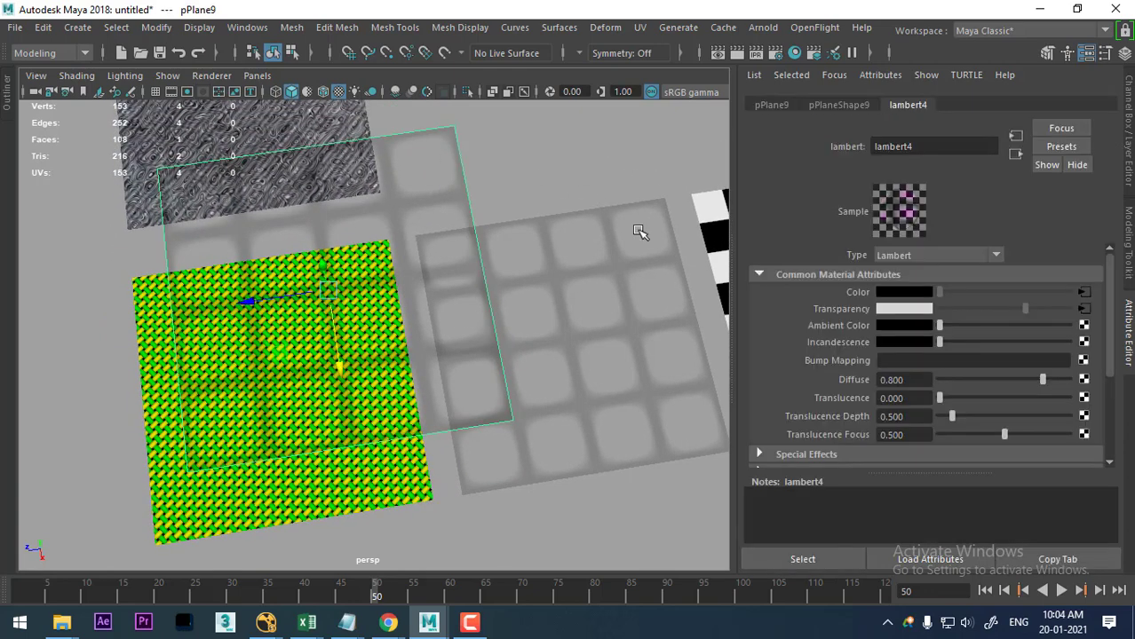
{"action": "left_click", "coordinate": [596, 286]}
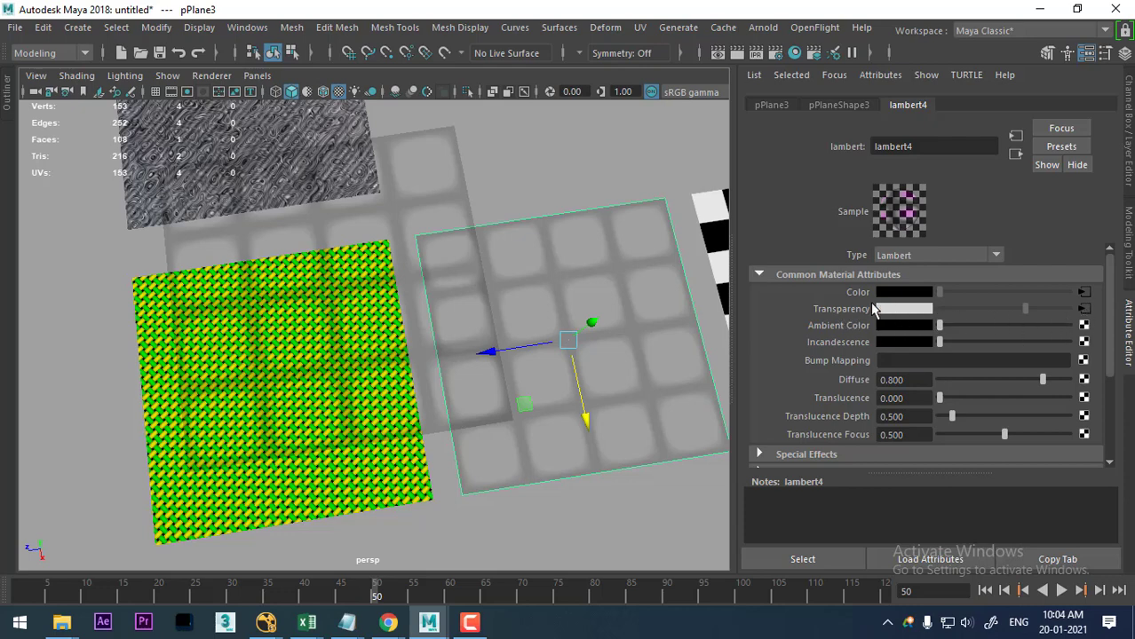
In bulge2, enable Alpha Is Luminance and raise Alpha Gain to about 1.727.
{"action": "left_click", "coordinate": [1081, 311]}
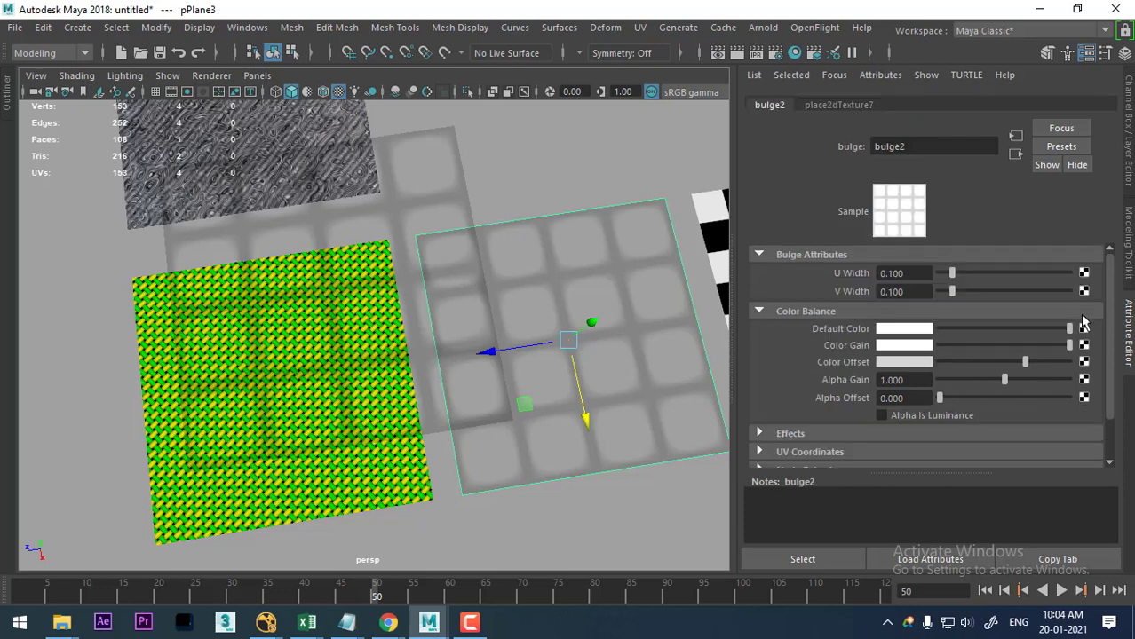
{"action": "left_click", "coordinate": [918, 414]}
{"action": "mouse_move", "coordinate": [1014, 379]}
{"action": "left_mouse_down"}
{"action": "mouse_move", "coordinate": [1045, 379]}
{"action": "mouse_move", "coordinate": [1053, 411]}
{"action": "mouse_move", "coordinate": [1052, 379]}
{"action": "left_mouse_up"}
{"action": "left_click", "coordinate": [937, 417]}
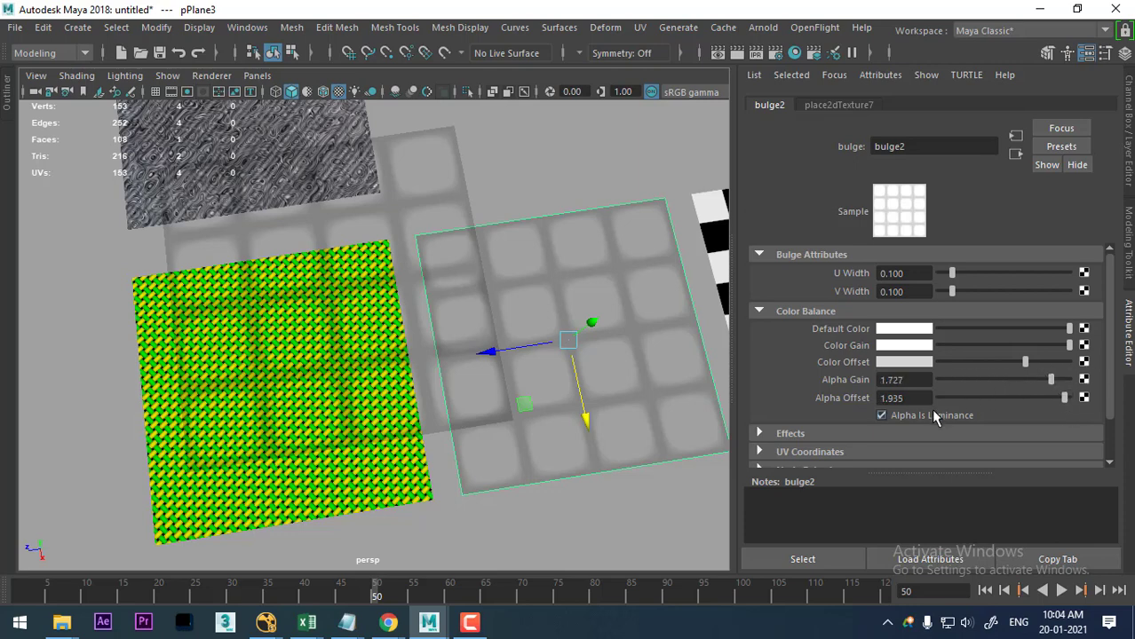
{"action": "left_click", "coordinate": [638, 398]}
{"action": "left_click_drag", "start_coordinate": [646, 373], "coordinate": [340, 322], "text": "alt"}
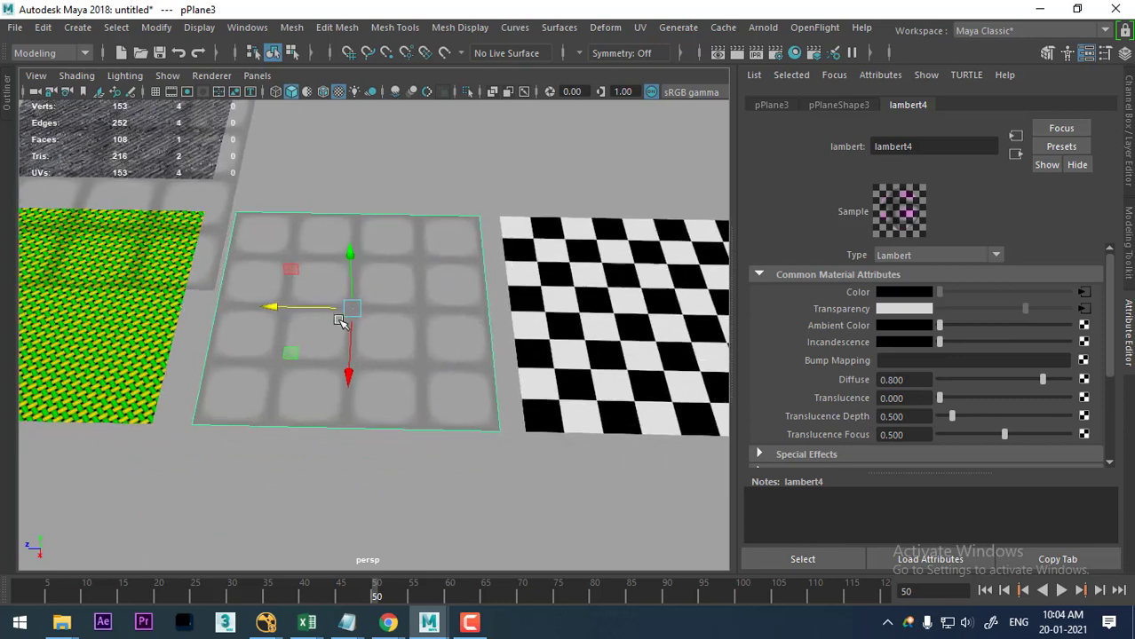
Select the checker plane and set checker1's Color 1 to blue and Color 2 to magenta.
{"action": "mouse_move", "coordinate": [340, 321]}
{"action": "middle_mouse_down", "text": "alt"}
{"action": "mouse_move", "coordinate": [481, 293]}
{"action": "mouse_move", "coordinate": [385, 331]}
{"action": "mouse_move", "coordinate": [477, 322]}
{"action": "middle_mouse_up", "text": "alt"}
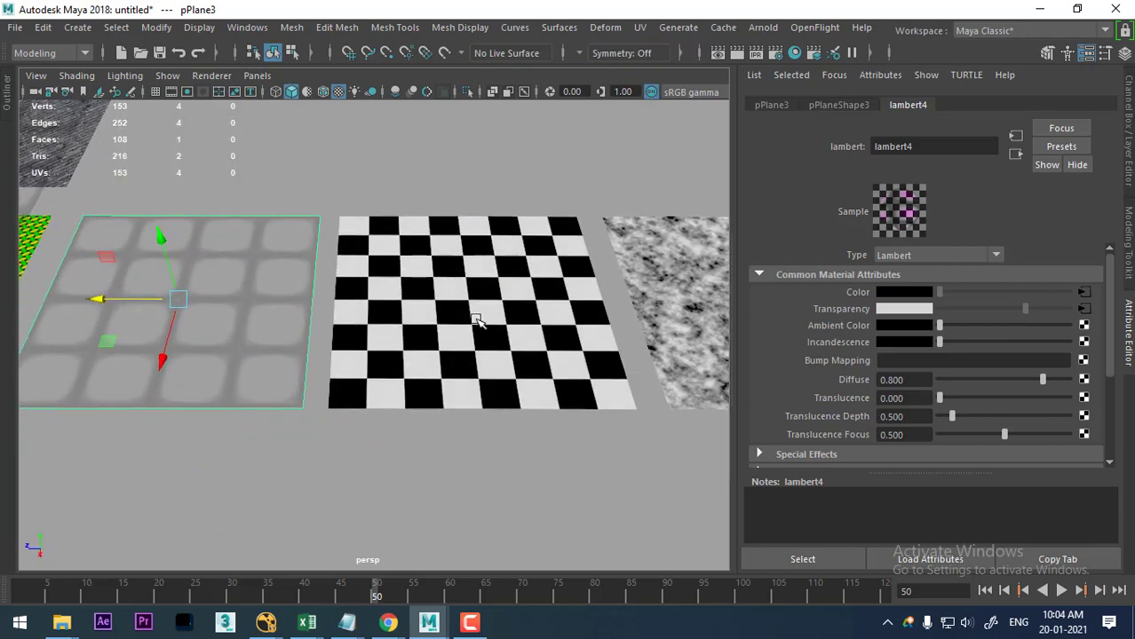
{"action": "left_click", "coordinate": [477, 320]}
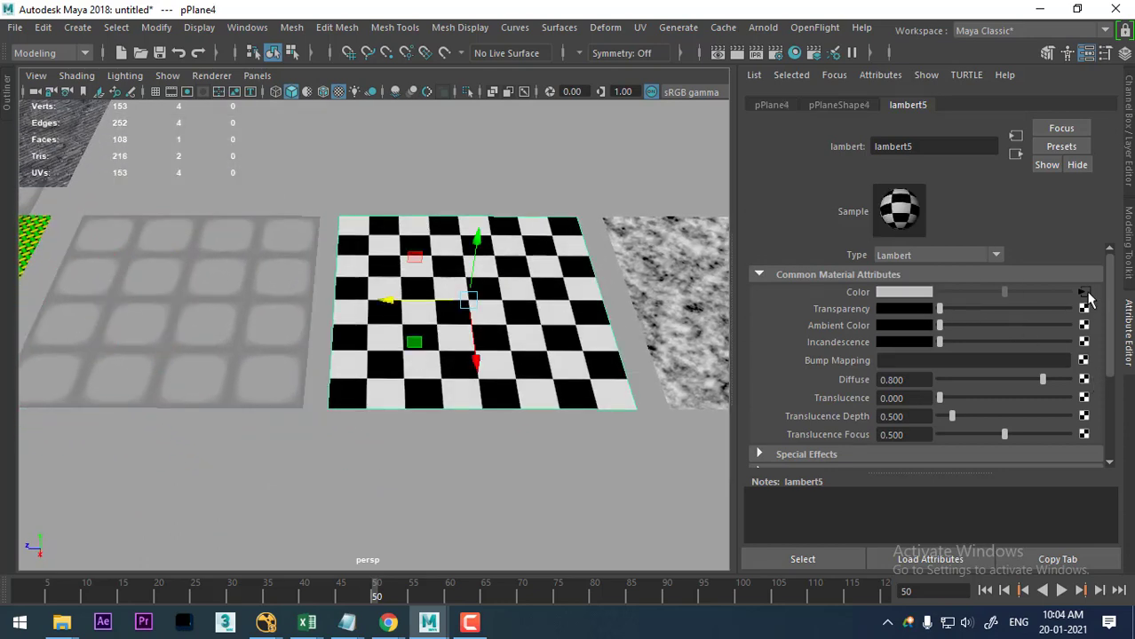
{"action": "left_click", "coordinate": [1084, 292]}
{"action": "left_click", "coordinate": [809, 326]}
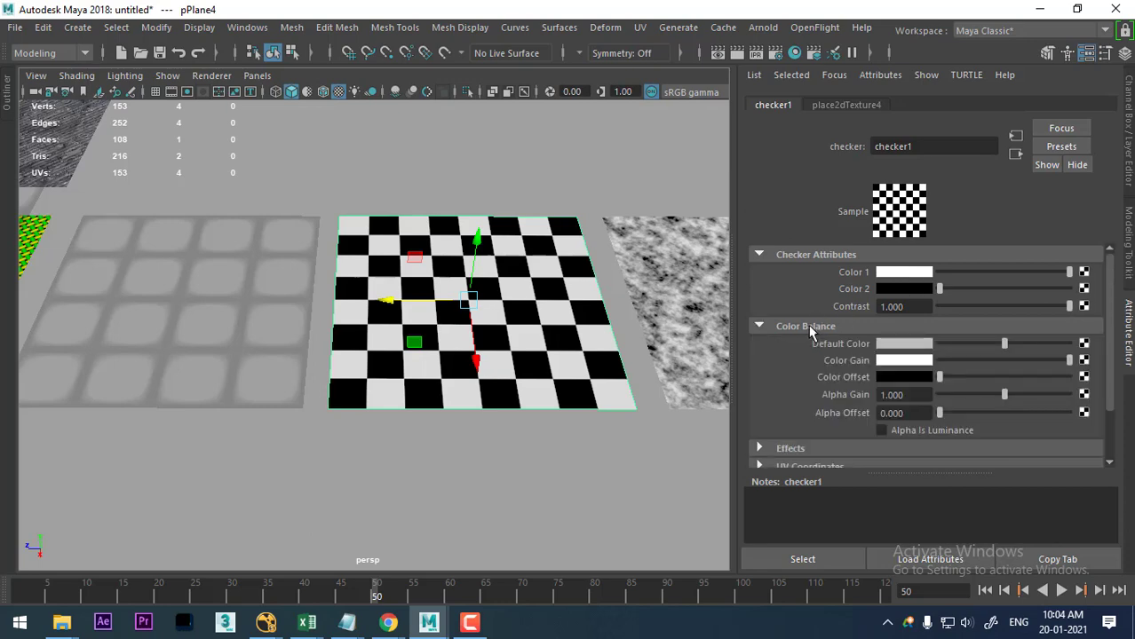
{"action": "left_click", "coordinate": [911, 273]}
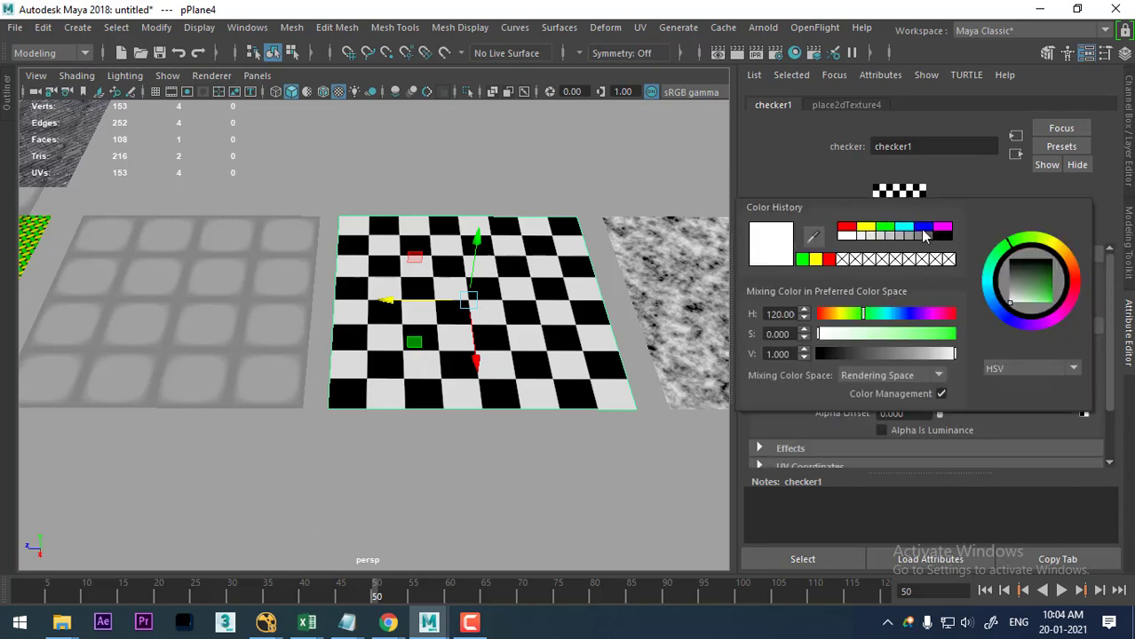
{"action": "left_click", "coordinate": [927, 241]}
{"action": "left_click", "coordinate": [913, 290]}
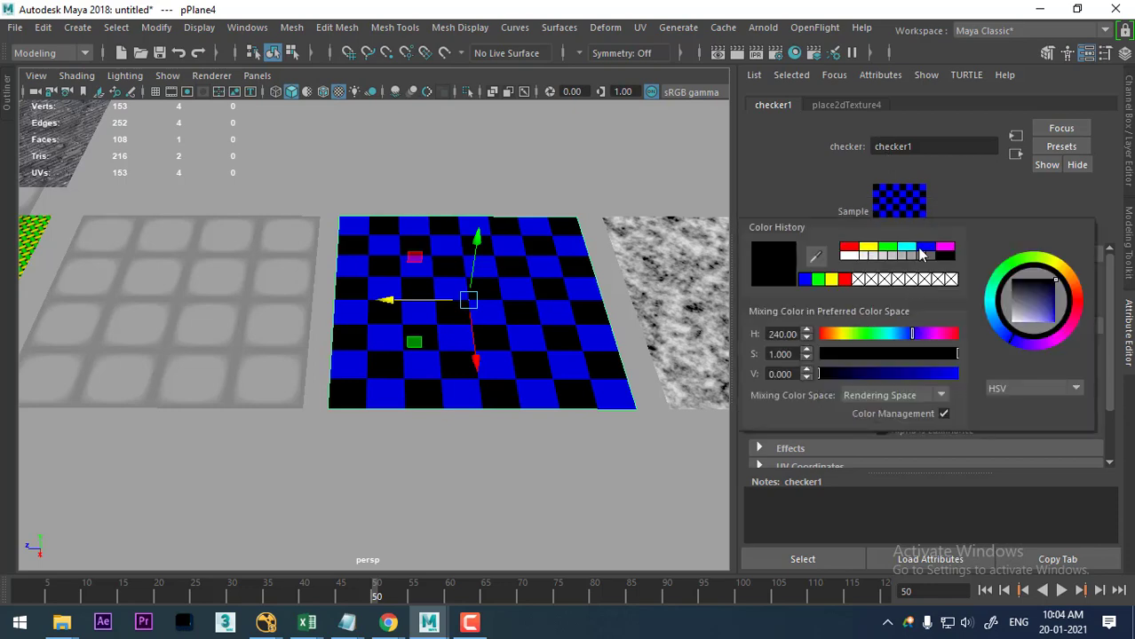
{"action": "left_click", "coordinate": [947, 248]}
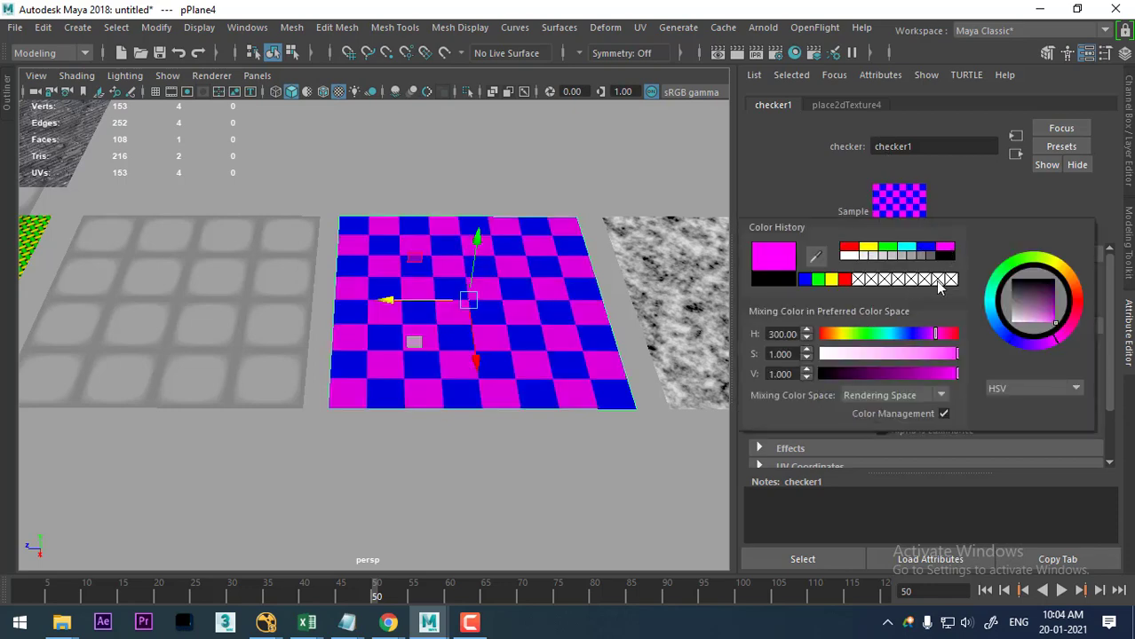
Lighten checker1's Default Color and Color Offset to pale tones, then select the noise plane pPlane5.
{"action": "left_click_drag", "start_coordinate": [488, 222], "coordinate": [537, 318], "text": "alt"}
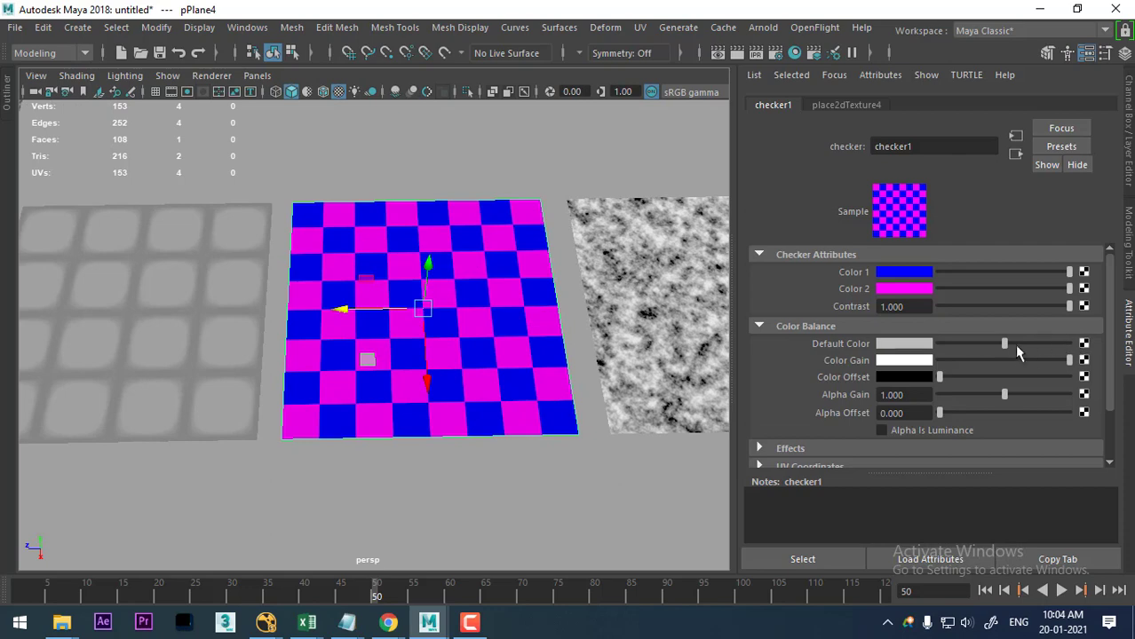
{"action": "mouse_move", "coordinate": [1004, 346]}
{"action": "left_mouse_down"}
{"action": "mouse_move", "coordinate": [1035, 346]}
{"action": "mouse_move", "coordinate": [972, 361]}
{"action": "mouse_move", "coordinate": [1044, 361]}
{"action": "left_mouse_up"}
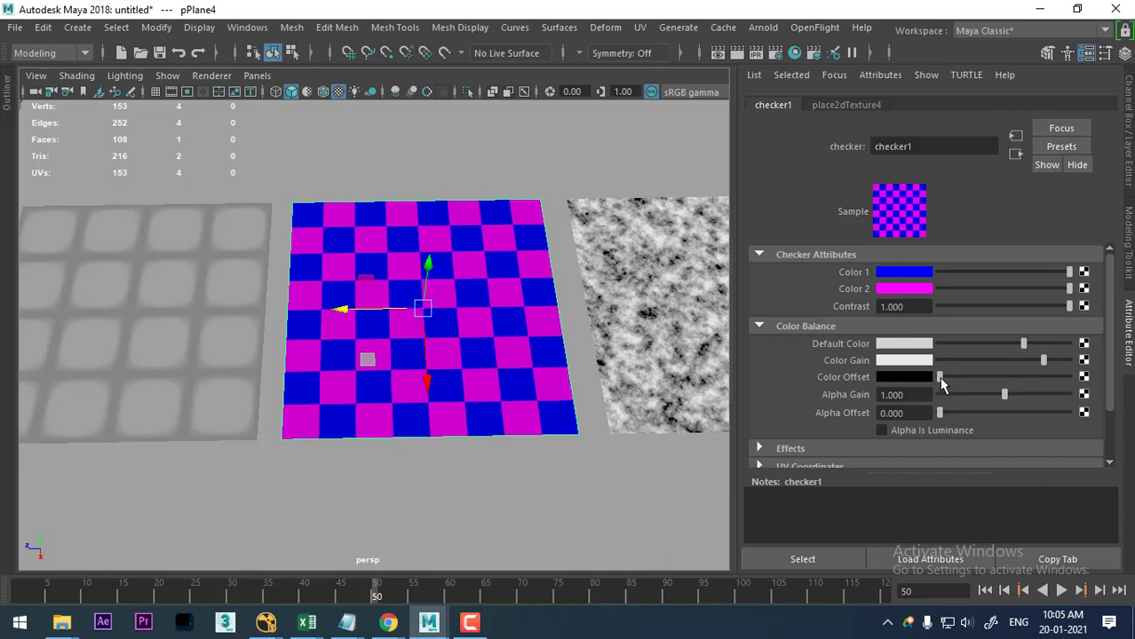
{"action": "left_click_drag", "start_coordinate": [941, 376], "coordinate": [977, 376]}
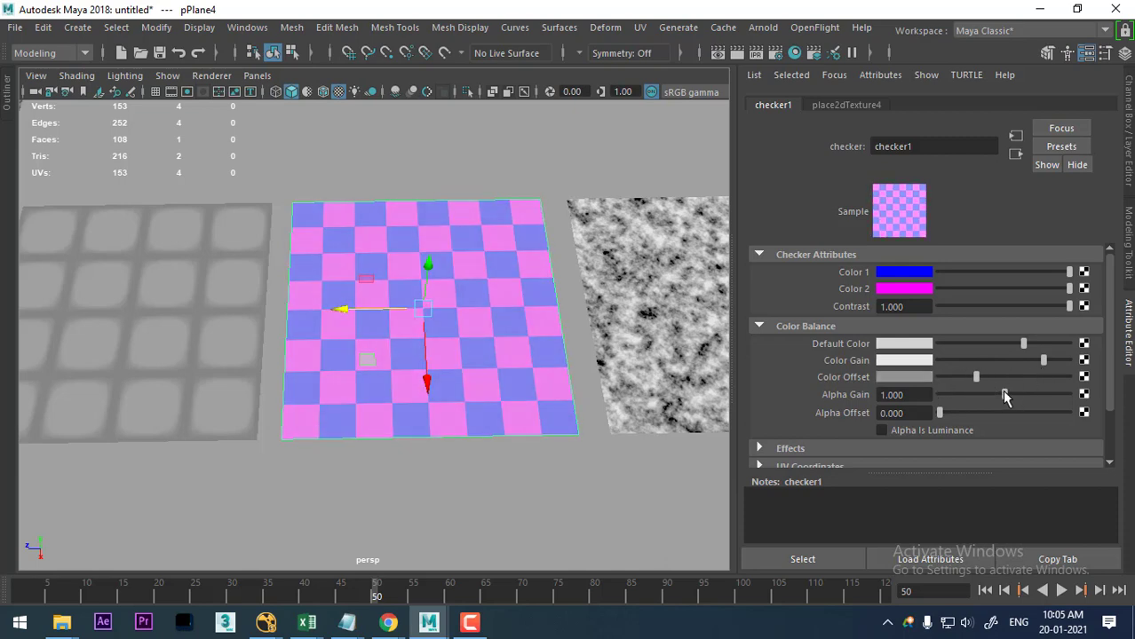
{"action": "left_click", "coordinate": [1015, 152]}
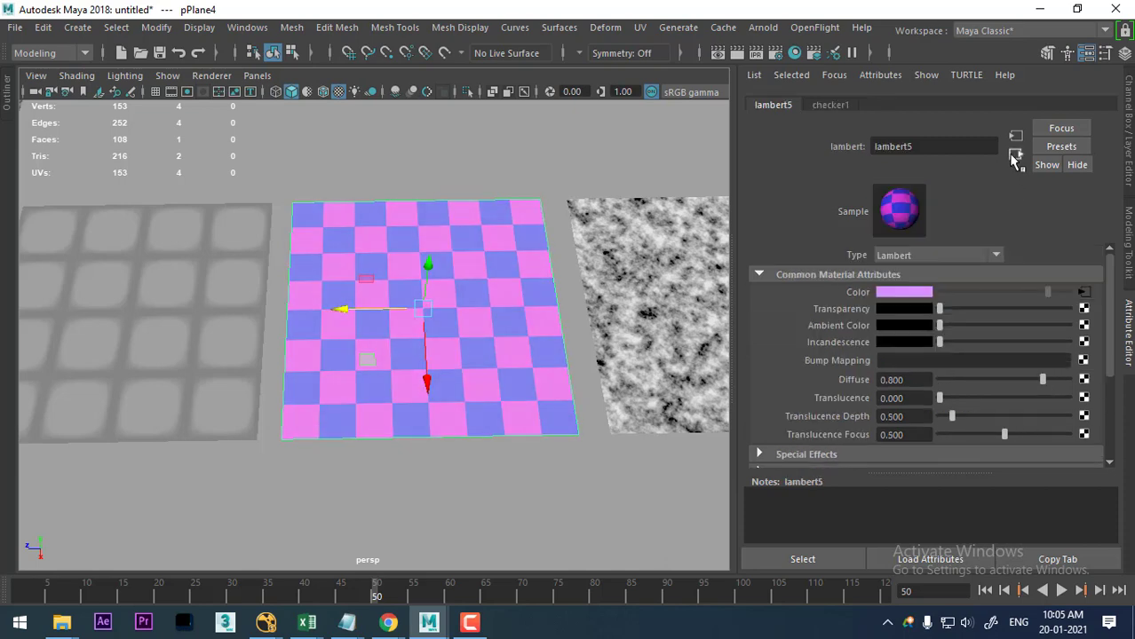
{"action": "middle_click_drag", "start_coordinate": [643, 305], "coordinate": [338, 311], "text": "alt"}
{"action": "left_click", "coordinate": [337, 311]}
Open the noise plane's fractal1 texture, try its Amplitude (left at 1.000), and scroll to Color Balance.
{"action": "middle_click_drag", "start_coordinate": [395, 337], "coordinate": [598, 334], "text": "alt"}
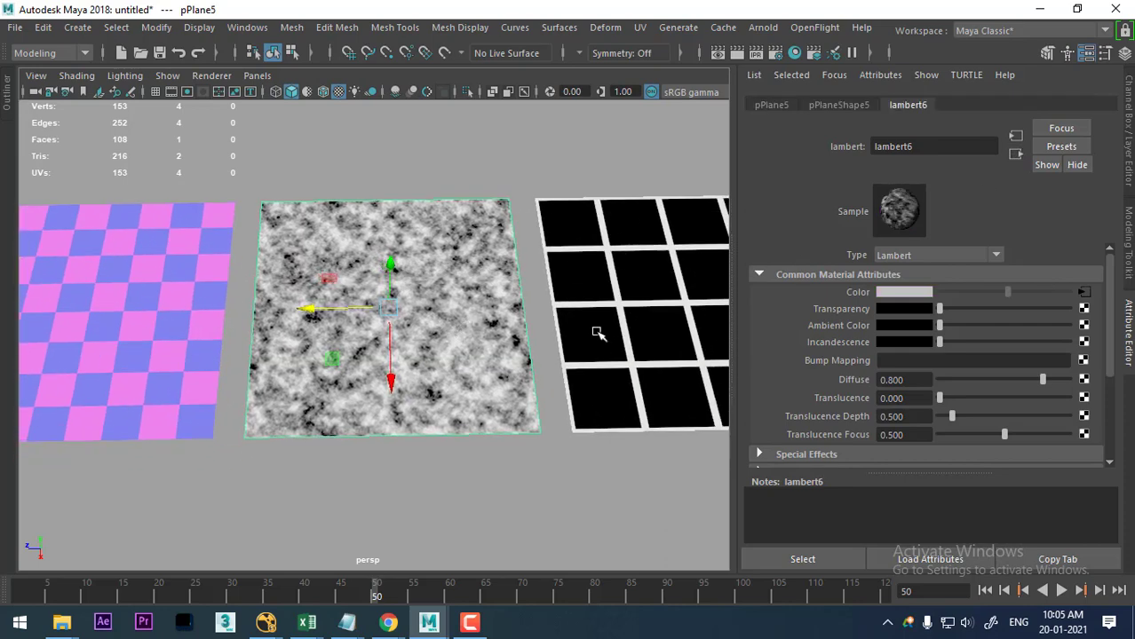
{"action": "left_click", "coordinate": [1086, 293]}
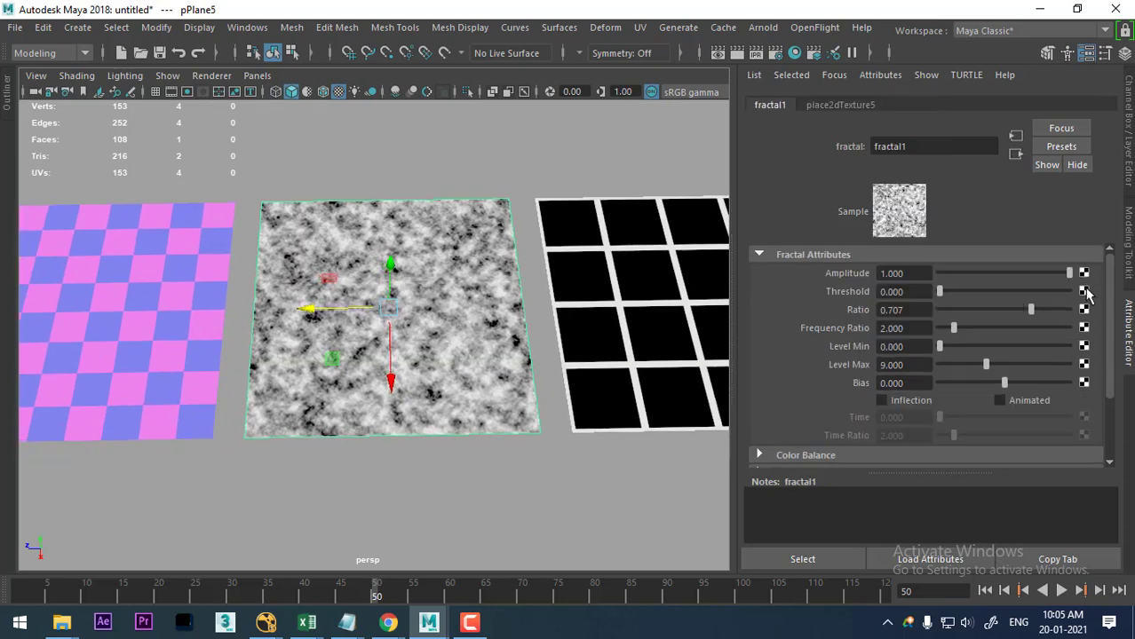
{"action": "mouse_move", "coordinate": [541, 283]}
{"action": "left_mouse_down", "text": "alt"}
{"action": "mouse_move", "coordinate": [518, 286]}
{"action": "mouse_move", "coordinate": [501, 366]}
{"action": "left_mouse_up", "text": "alt"}
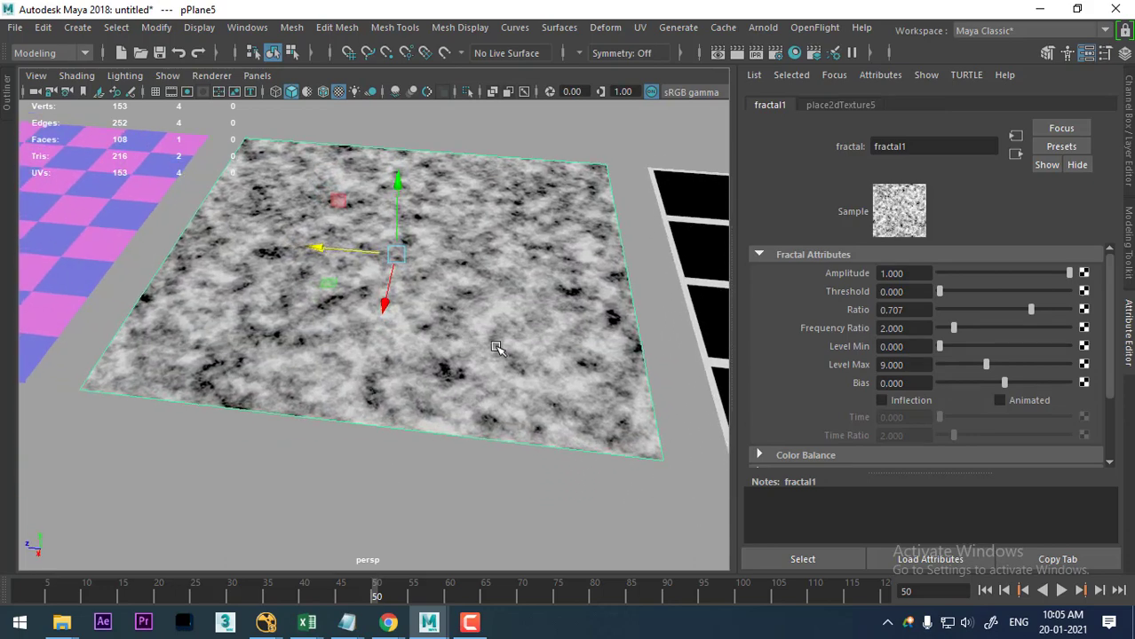
{"action": "middle_click_drag", "start_coordinate": [501, 366], "coordinate": [474, 369], "text": "alt"}
{"action": "mouse_move", "coordinate": [474, 369]}
{"action": "left_mouse_down", "text": "alt"}
{"action": "mouse_move", "coordinate": [532, 354]}
{"action": "mouse_move", "coordinate": [463, 332]}
{"action": "left_mouse_up", "text": "alt"}
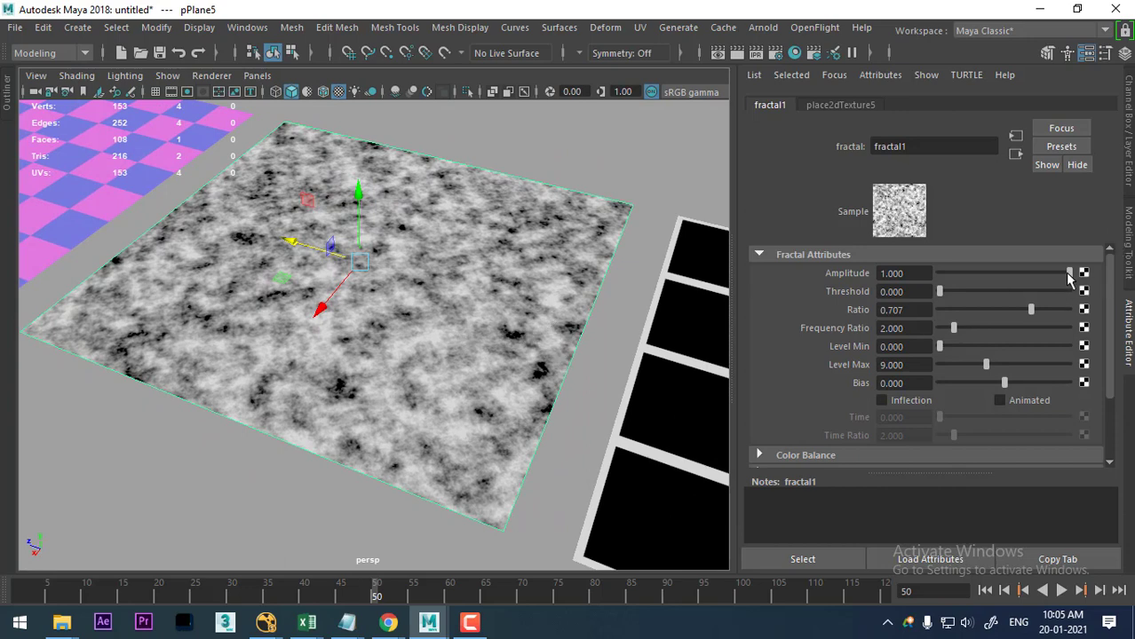
{"action": "mouse_move", "coordinate": [1069, 273]}
{"action": "left_mouse_down"}
{"action": "mouse_move", "coordinate": [1035, 281]}
{"action": "mouse_move", "coordinate": [1098, 290]}
{"action": "mouse_move", "coordinate": [1023, 275]}
{"action": "mouse_move", "coordinate": [1101, 279]}
{"action": "left_mouse_up"}
{"action": "scroll", "coordinate": [907, 370], "scroll_direction": "down", "scroll_amount": 2}
Set fractal1's Default Color to red and Color Gain to yellow from the colour history.
{"action": "left_click", "coordinate": [884, 403]}
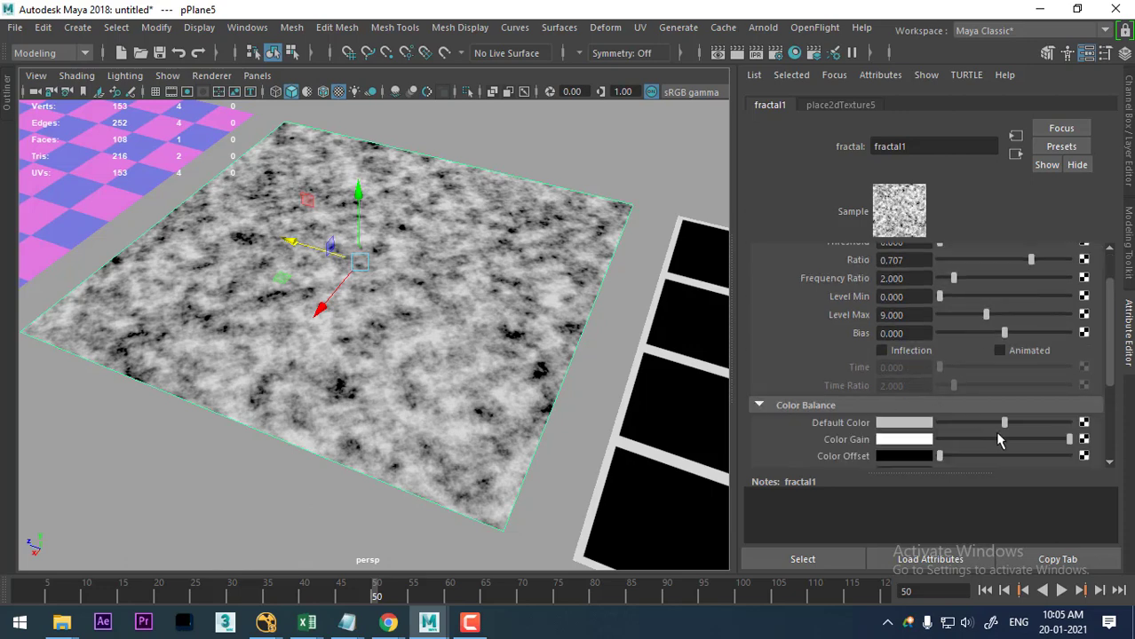
{"action": "left_click", "coordinate": [908, 428]}
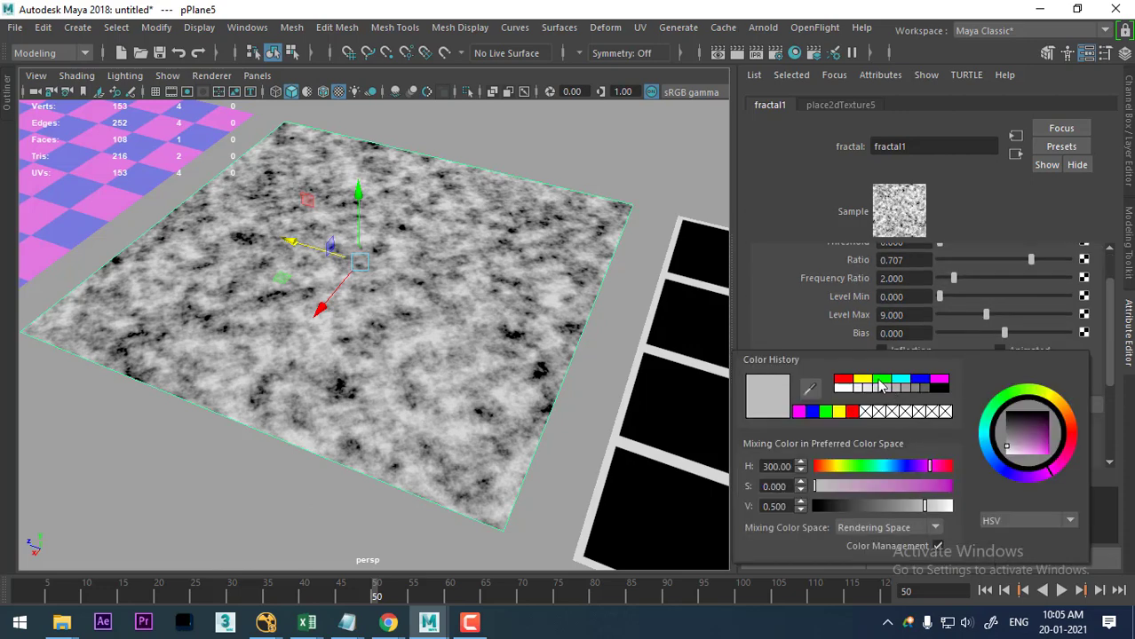
{"action": "left_click", "coordinate": [839, 382]}
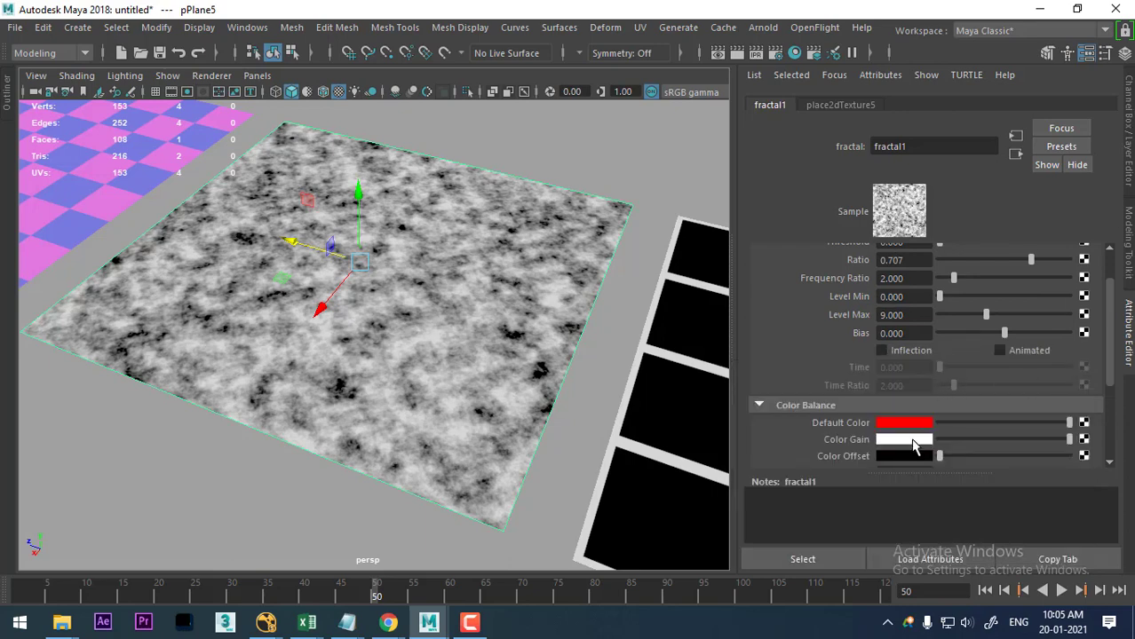
{"action": "left_click", "coordinate": [913, 442]}
{"action": "left_click", "coordinate": [870, 388]}
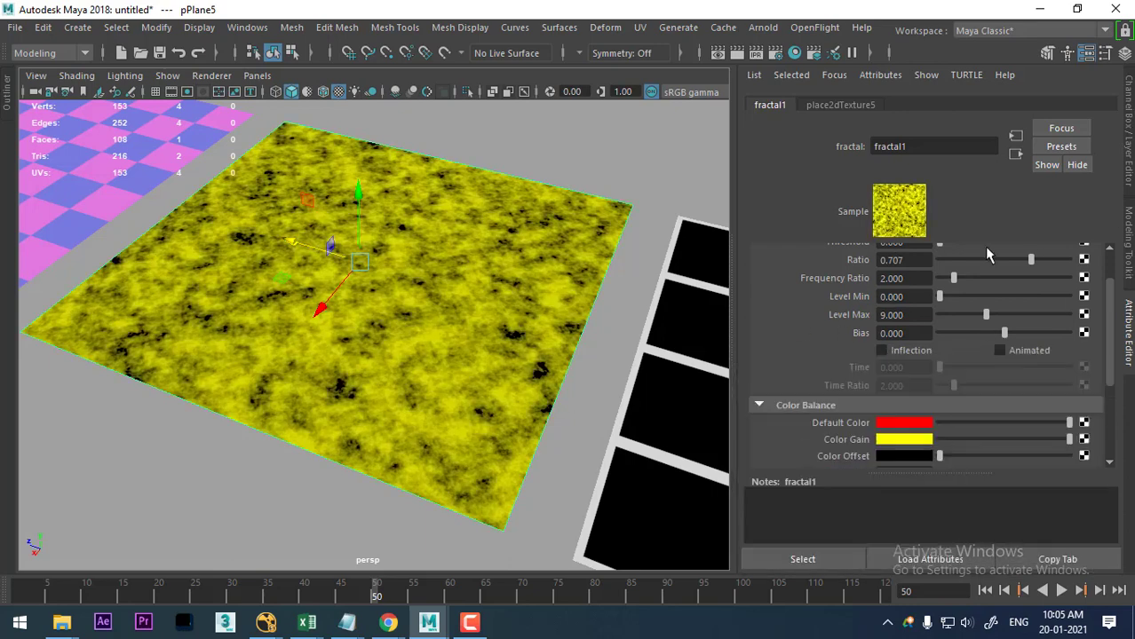
Try a Color Offset, then remove it and lower fractal1's Alpha Gain to 0.260.
{"action": "scroll", "coordinate": [980, 354], "scroll_direction": "down", "scroll_amount": 2}
{"action": "left_click_drag", "start_coordinate": [940, 406], "coordinate": [976, 406]}
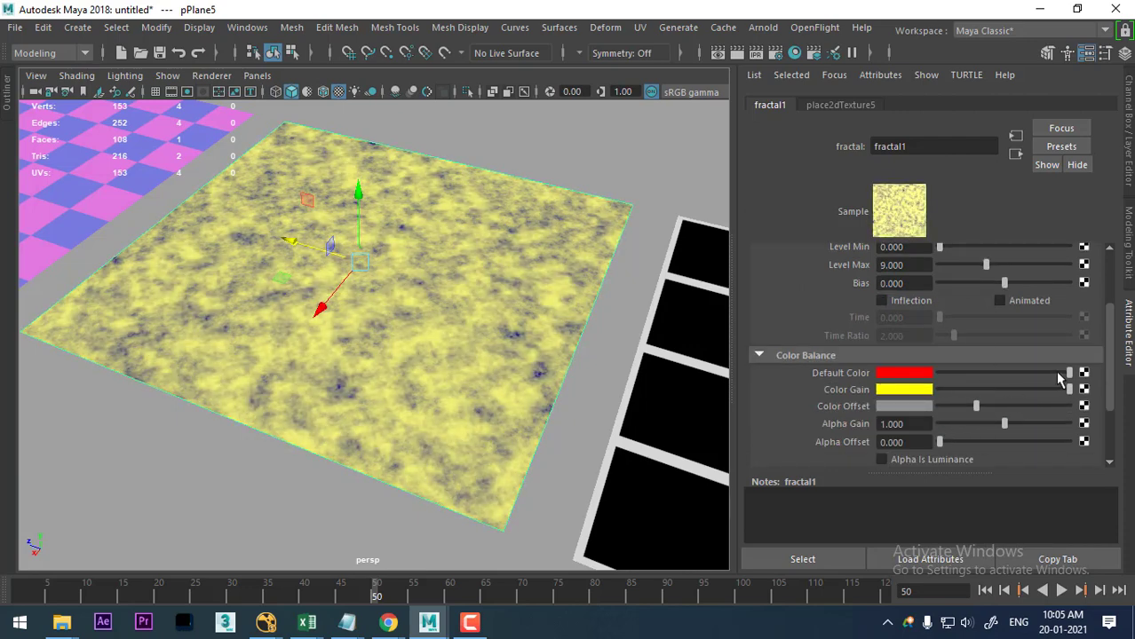
{"action": "mouse_move", "coordinate": [1060, 380]}
{"action": "left_mouse_down"}
{"action": "mouse_move", "coordinate": [1113, 379]}
{"action": "mouse_move", "coordinate": [1082, 387]}
{"action": "left_mouse_up"}
{"action": "left_click_drag", "start_coordinate": [974, 407], "coordinate": [941, 407]}
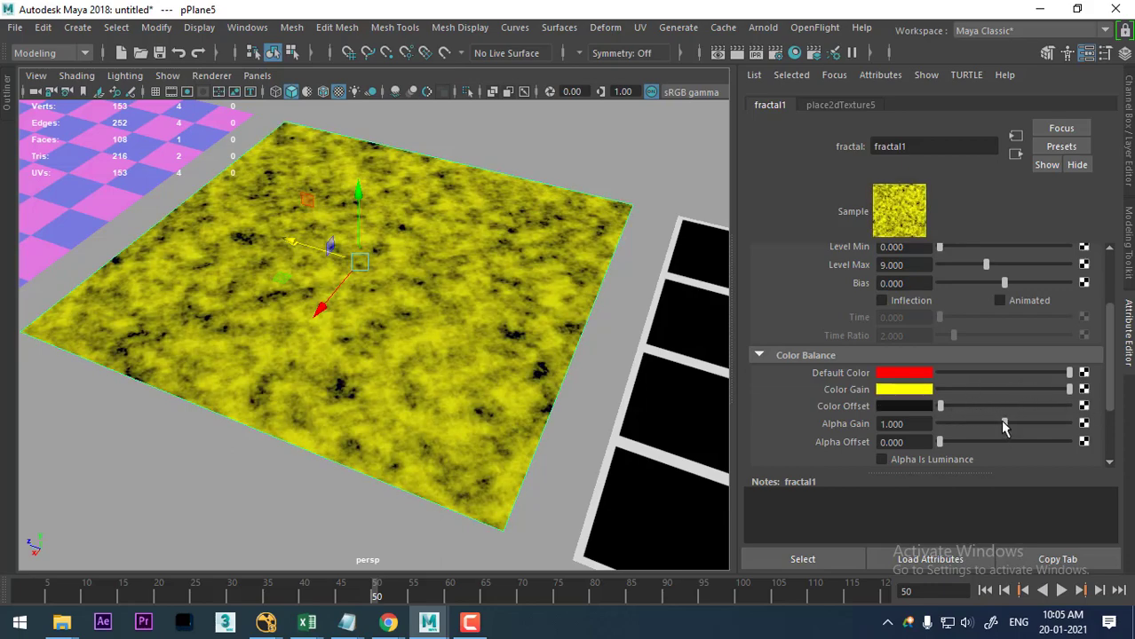
{"action": "left_click_drag", "start_coordinate": [1003, 425], "coordinate": [957, 424]}
Test fractal1's Threshold (reset to 0) and adjust its Ratio and Frequency Ratio.
{"action": "scroll", "coordinate": [1003, 406], "scroll_direction": "up", "scroll_amount": 2}
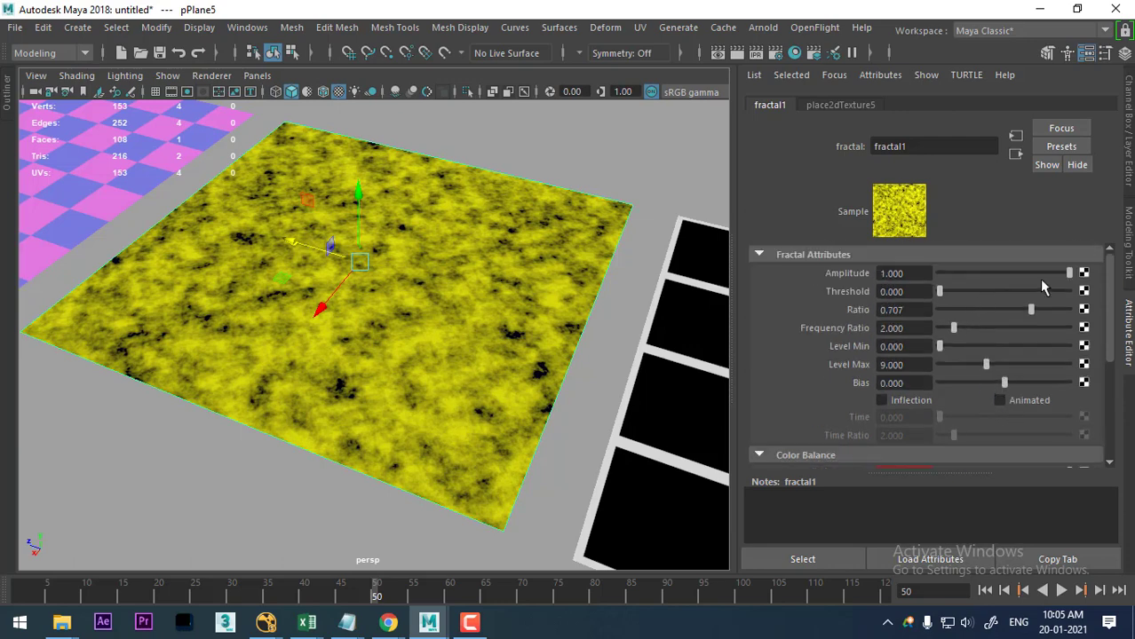
{"action": "mouse_move", "coordinate": [945, 298]}
{"action": "left_mouse_down"}
{"action": "mouse_move", "coordinate": [948, 289]}
{"action": "mouse_move", "coordinate": [1032, 308]}
{"action": "mouse_move", "coordinate": [926, 293]}
{"action": "left_mouse_up"}
{"action": "mouse_move", "coordinate": [1032, 311]}
{"action": "left_mouse_down"}
{"action": "mouse_move", "coordinate": [972, 319]}
{"action": "mouse_move", "coordinate": [1066, 325]}
{"action": "mouse_move", "coordinate": [1022, 325]}
{"action": "left_mouse_up"}
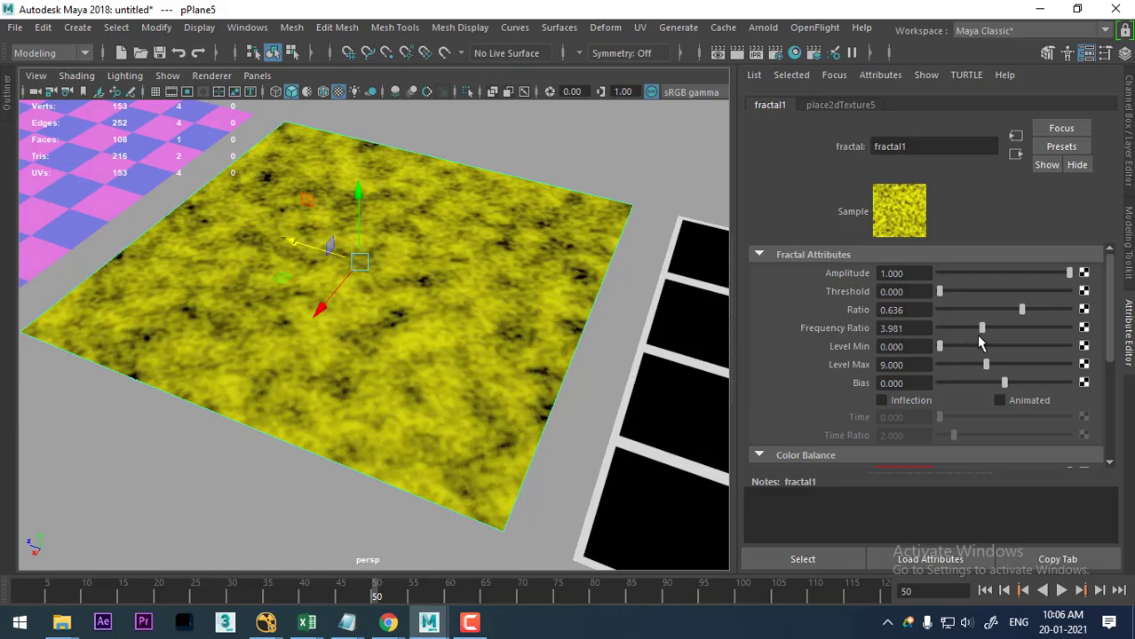
{"action": "mouse_move", "coordinate": [952, 328]}
{"action": "left_mouse_down"}
{"action": "mouse_move", "coordinate": [993, 344]}
{"action": "mouse_move", "coordinate": [1009, 333]}
{"action": "mouse_move", "coordinate": [960, 334]}
{"action": "mouse_move", "coordinate": [949, 346]}
{"action": "left_mouse_up"}
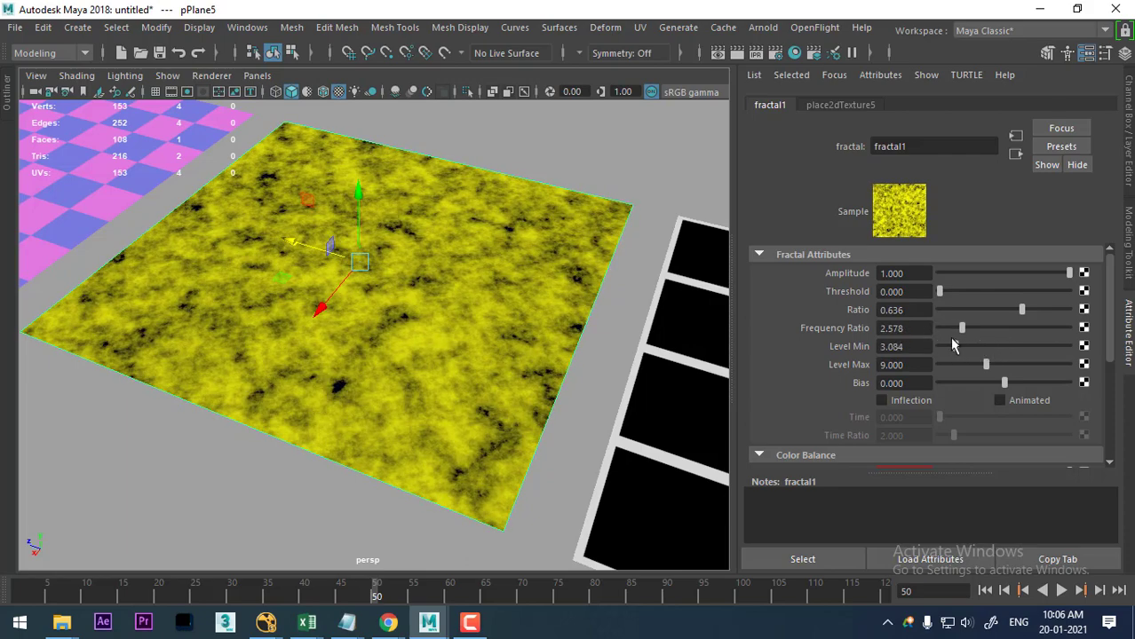
Set fractal1's Level Min and Level Max both to 25.
{"action": "scroll", "coordinate": [401, 376], "scroll_direction": "up", "scroll_amount": 2}
{"action": "scroll", "coordinate": [402, 377], "scroll_direction": "up", "scroll_amount": 2}
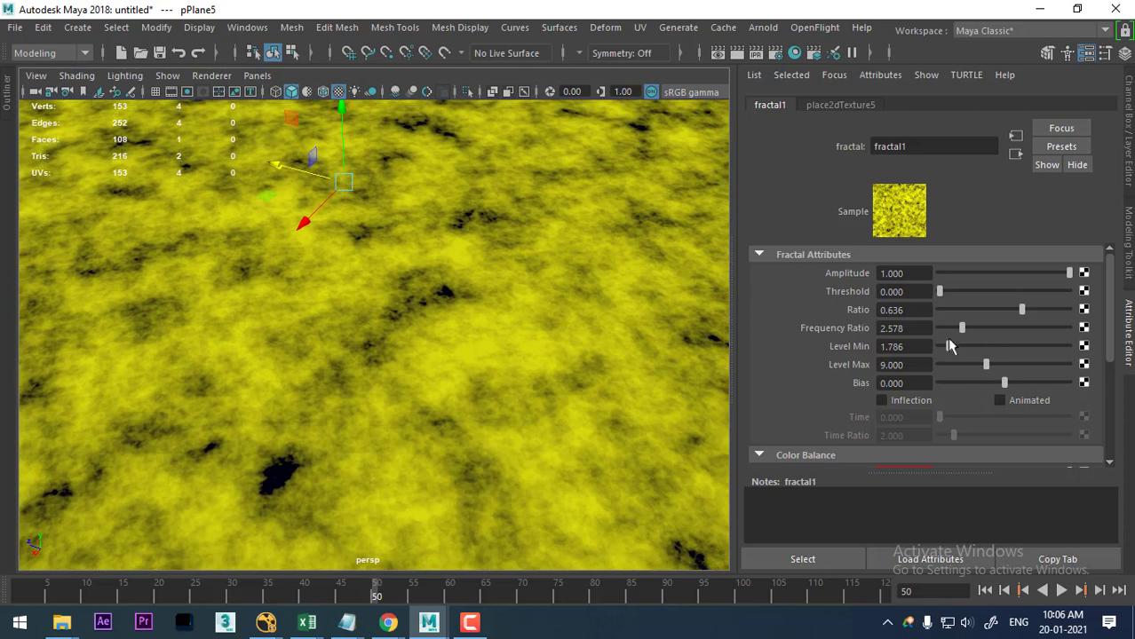
{"action": "left_click_drag", "start_coordinate": [950, 346], "coordinate": [1095, 348]}
{"action": "left_click_drag", "start_coordinate": [935, 348], "coordinate": [1133, 367]}
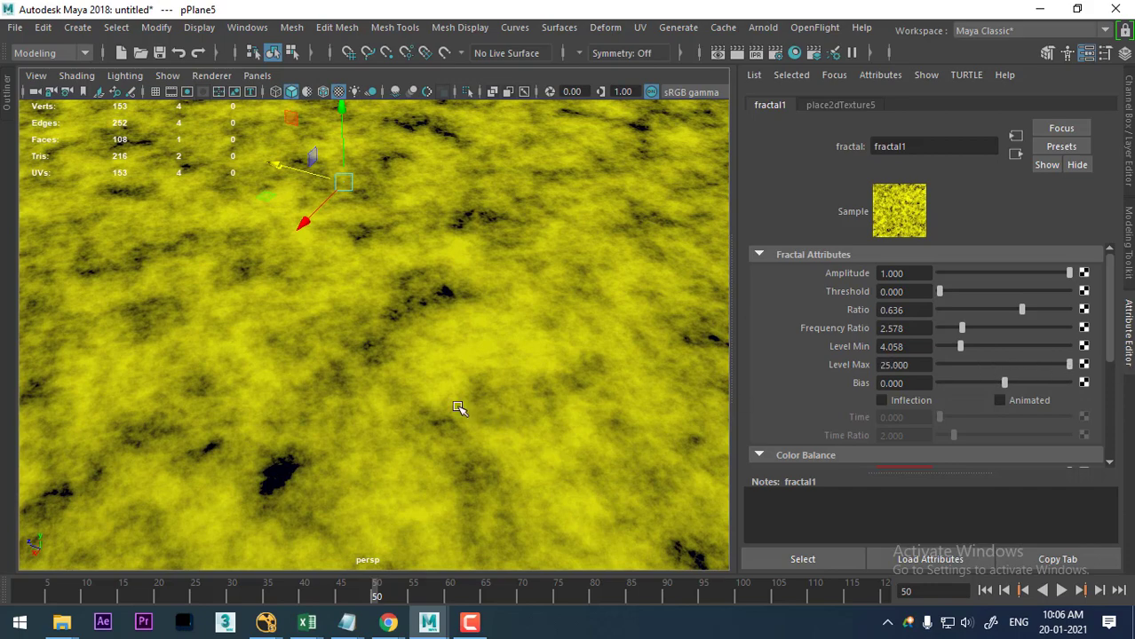
{"action": "scroll", "coordinate": [457, 408], "scroll_direction": "down", "scroll_amount": 3}
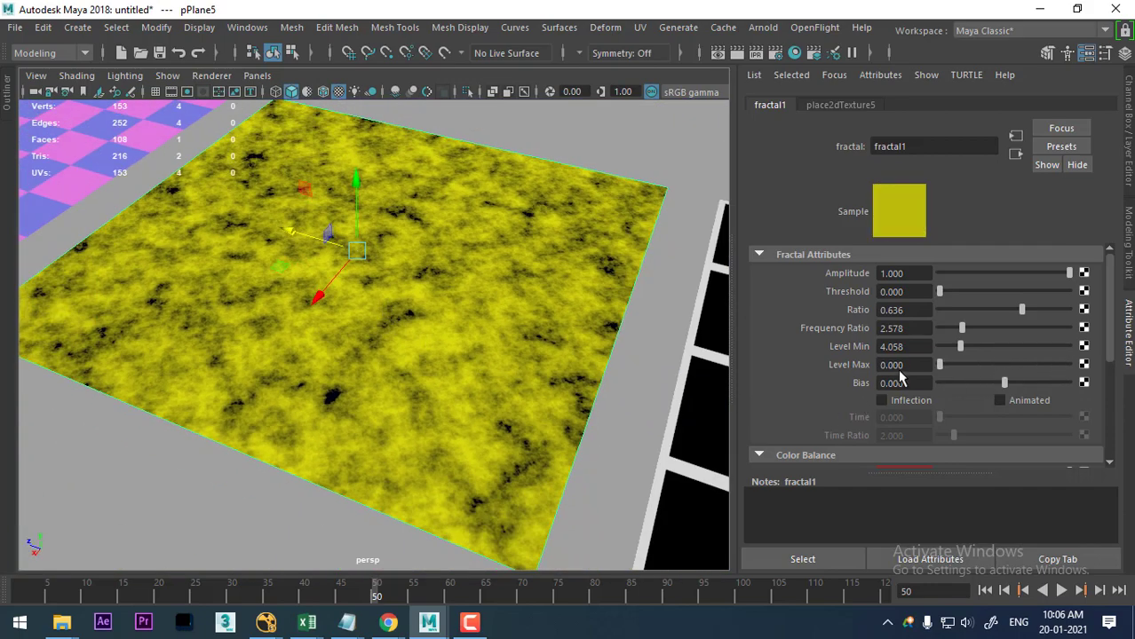
{"action": "left_click_drag", "start_coordinate": [1069, 365], "coordinate": [987, 365]}
{"action": "scroll", "coordinate": [347, 360], "scroll_direction": "up", "scroll_amount": 3}
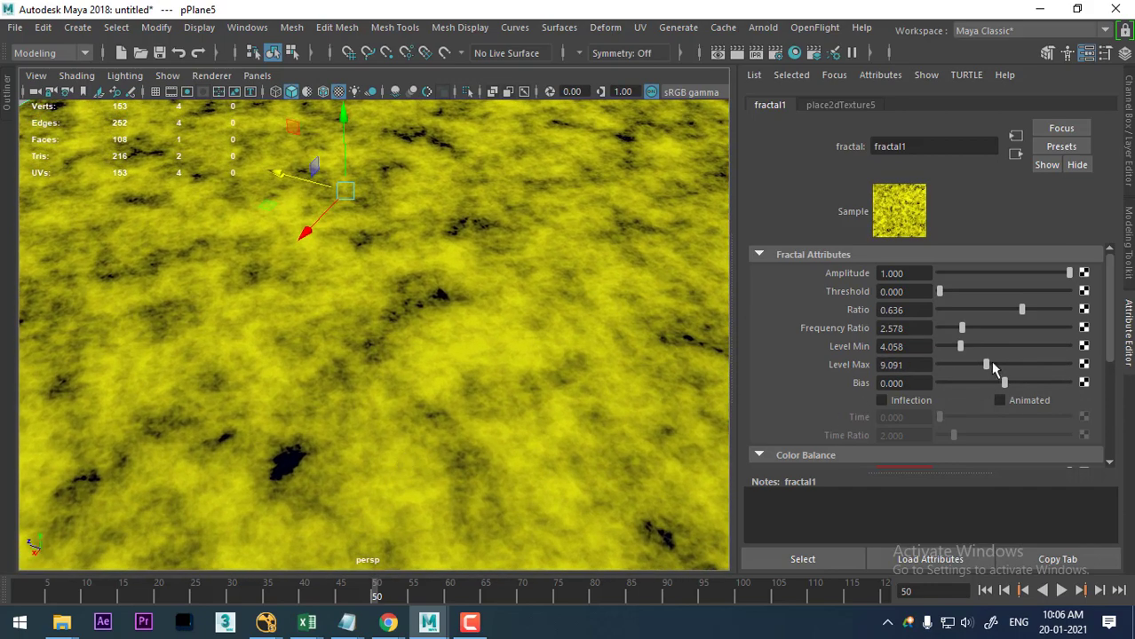
{"action": "left_click_drag", "start_coordinate": [975, 365], "coordinate": [1077, 372]}
{"action": "mouse_move", "coordinate": [960, 347]}
{"action": "left_mouse_down"}
{"action": "mouse_move", "coordinate": [1130, 362]}
{"action": "mouse_move", "coordinate": [835, 377]}
{"action": "mouse_move", "coordinate": [1128, 384]}
{"action": "left_mouse_up"}
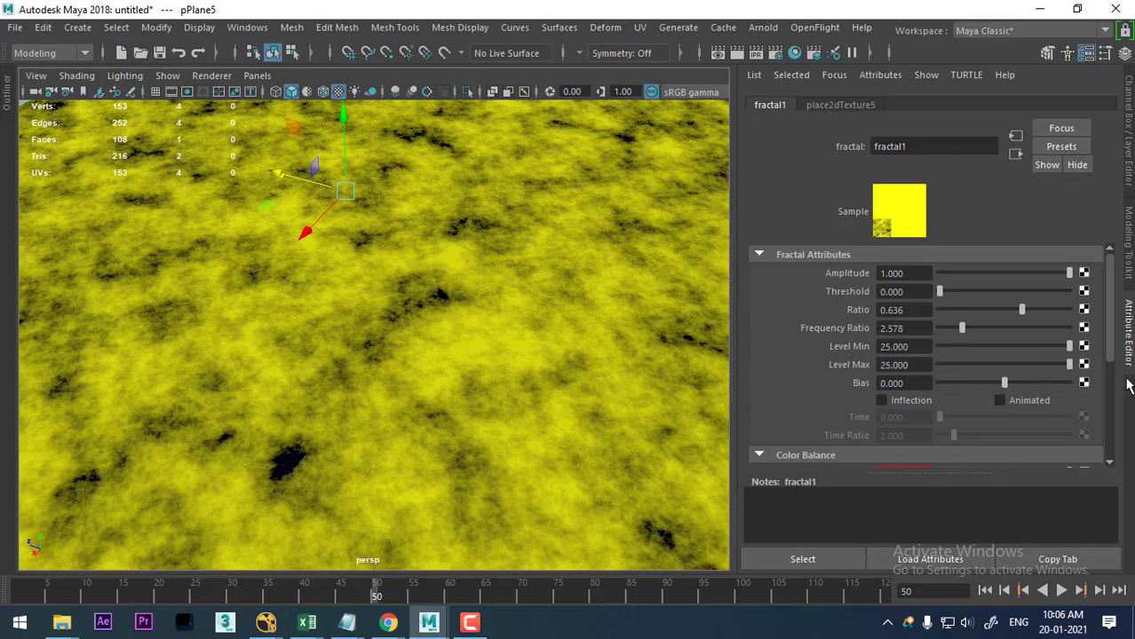
Nudge fractal1's Bias to 0.078 and turn on Inflection.
{"action": "mouse_move", "coordinate": [1003, 392]}
{"action": "left_mouse_down"}
{"action": "mouse_move", "coordinate": [989, 391]}
{"action": "mouse_move", "coordinate": [1009, 389]}
{"action": "left_mouse_up"}
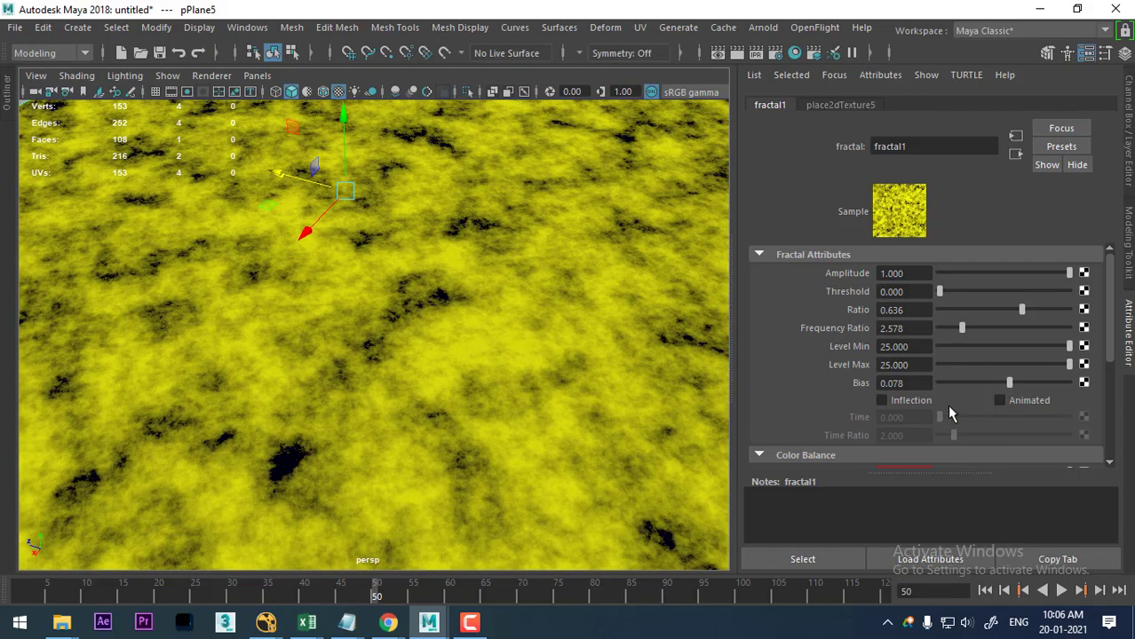
{"action": "left_click", "coordinate": [906, 398]}
{"action": "mouse_move", "coordinate": [436, 400]}
{"action": "left_mouse_down", "text": "alt"}
{"action": "mouse_move", "coordinate": [398, 408]}
{"action": "mouse_move", "coordinate": [394, 423]}
{"action": "left_mouse_up", "text": "alt"}
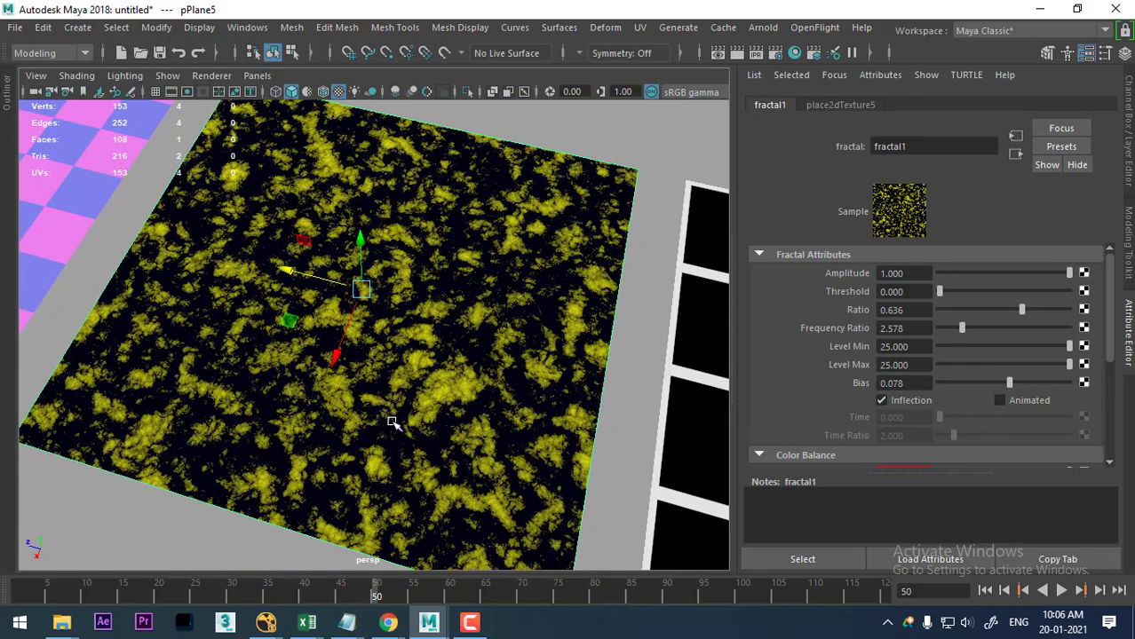
Compare Inflection off and on, then make fractal1's Color Gain red in the HSV picker.
{"action": "left_click", "coordinate": [916, 406]}
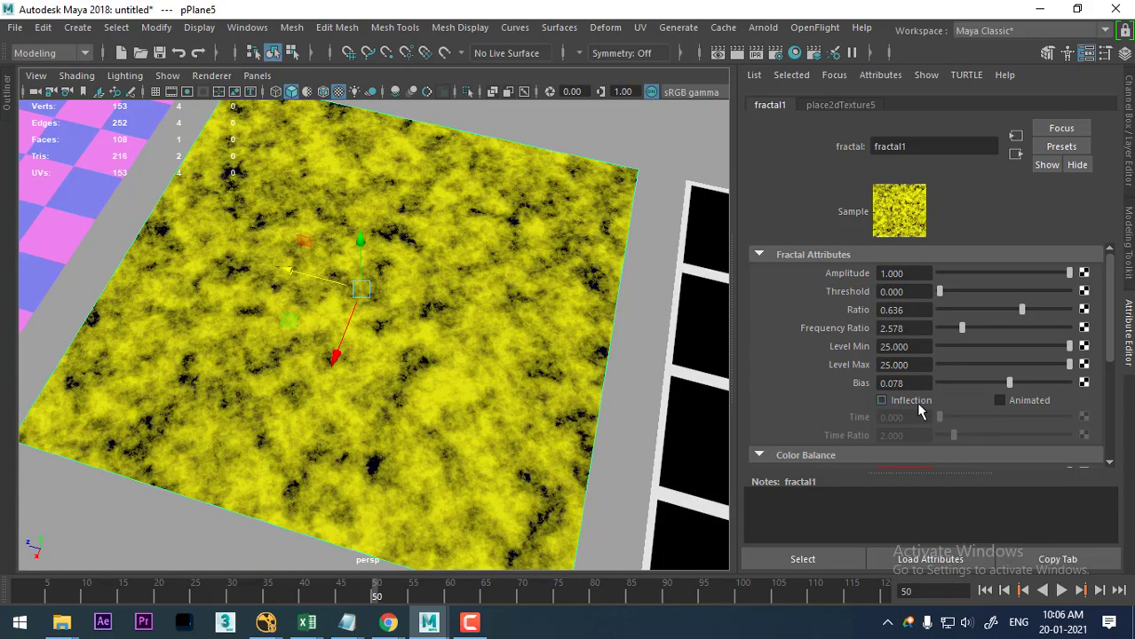
{"action": "left_click", "coordinate": [918, 404]}
{"action": "scroll", "coordinate": [1042, 420], "scroll_direction": "down", "scroll_amount": 3}
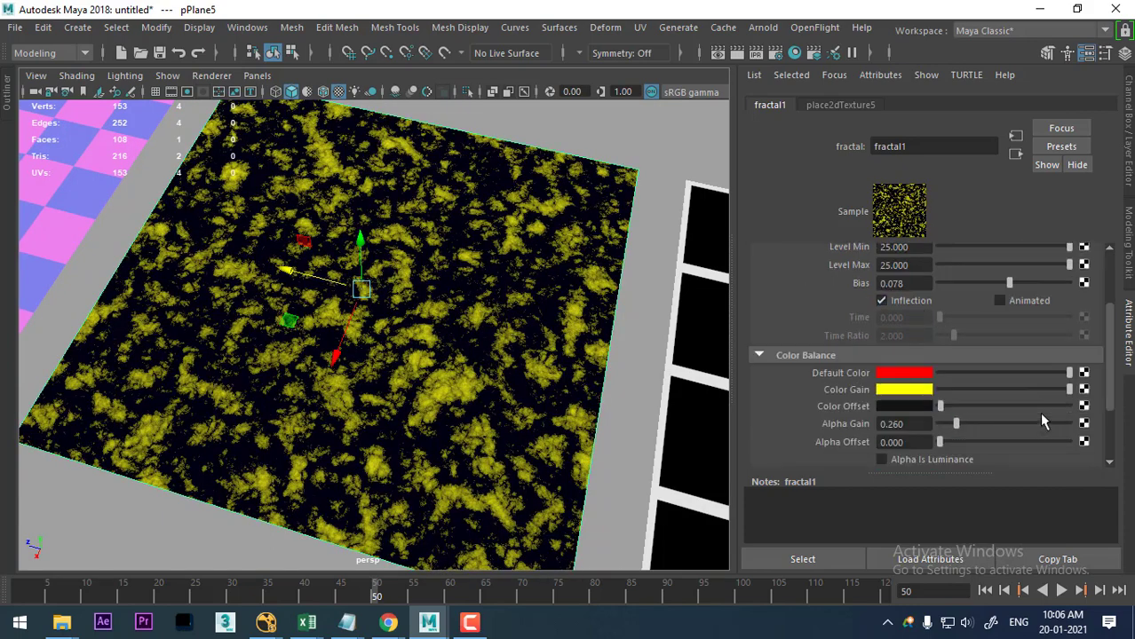
{"action": "left_click", "coordinate": [919, 391]}
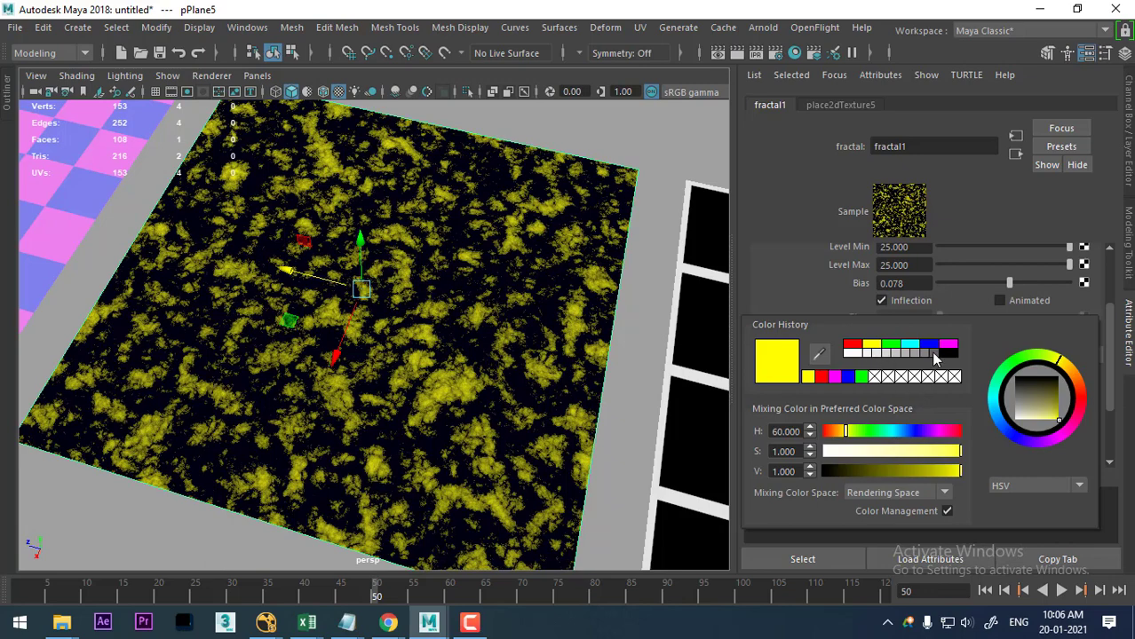
{"action": "left_click", "coordinate": [1078, 382]}
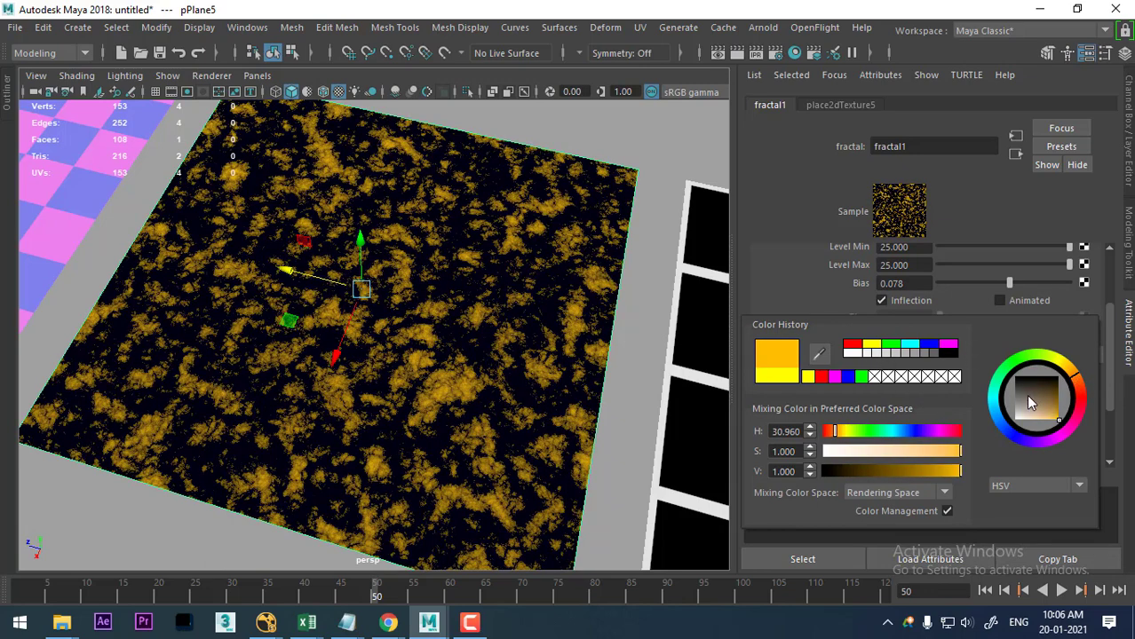
{"action": "left_click_drag", "start_coordinate": [1028, 402], "coordinate": [1062, 427]}
{"action": "left_click_drag", "start_coordinate": [1088, 387], "coordinate": [1084, 406]}
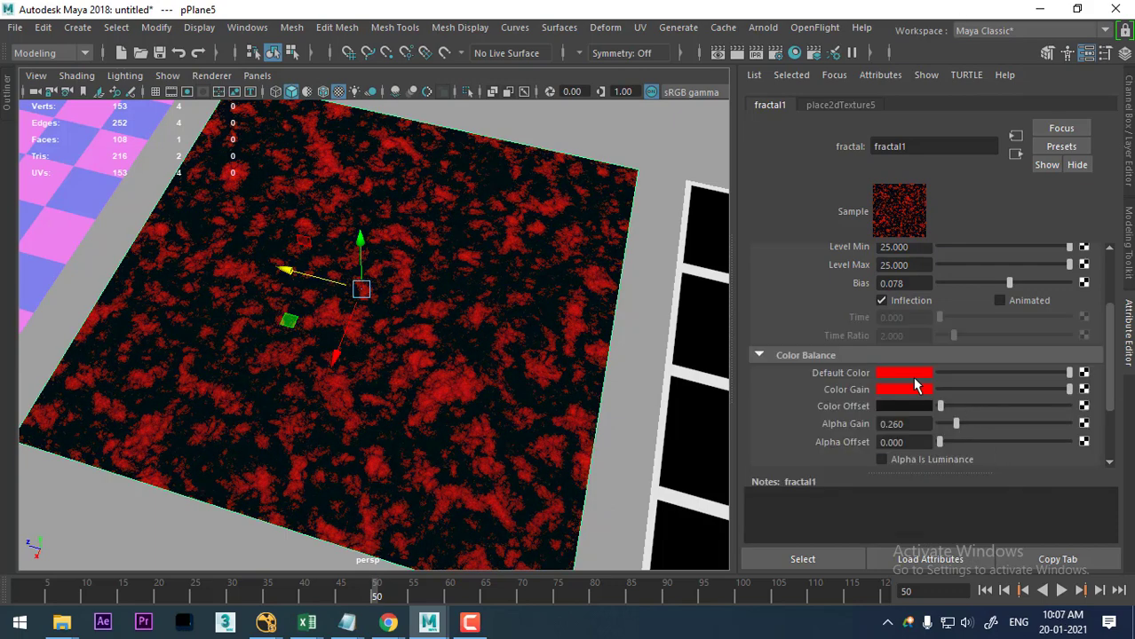
Set fractal1's Default Color to white and enable Animated.
{"action": "left_click", "coordinate": [907, 373]}
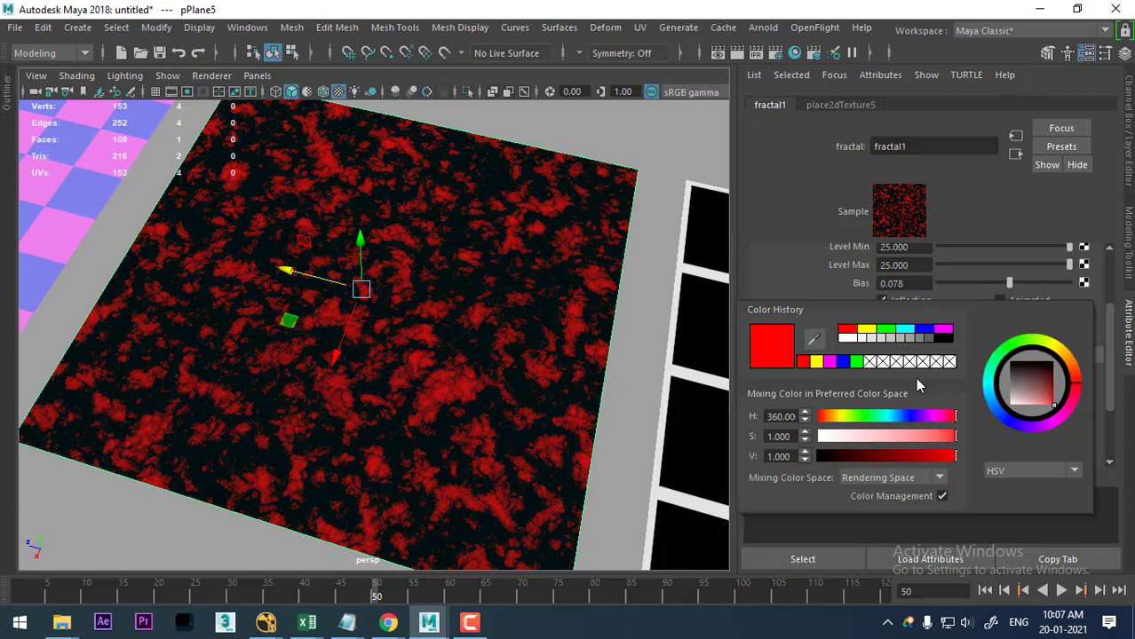
{"action": "left_click", "coordinate": [848, 339]}
{"action": "scroll", "coordinate": [995, 430], "scroll_direction": "up", "scroll_amount": 2}
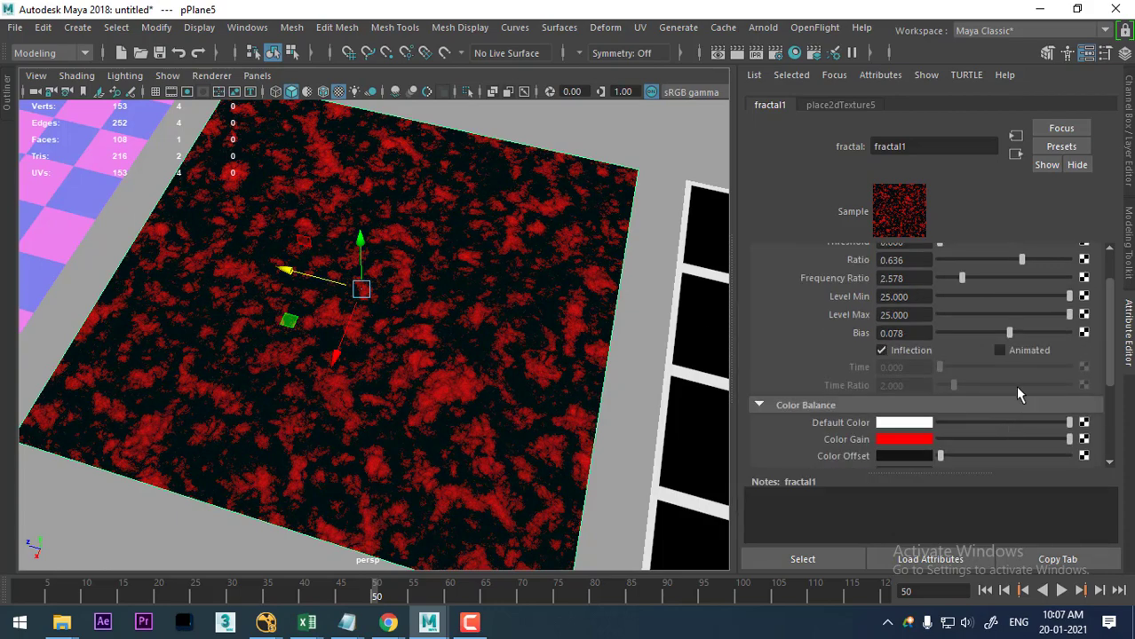
{"action": "left_click", "coordinate": [1015, 351]}
Set fractal1's Time to 29.221 while previewing the animation playback.
{"action": "left_click", "coordinate": [1058, 588]}
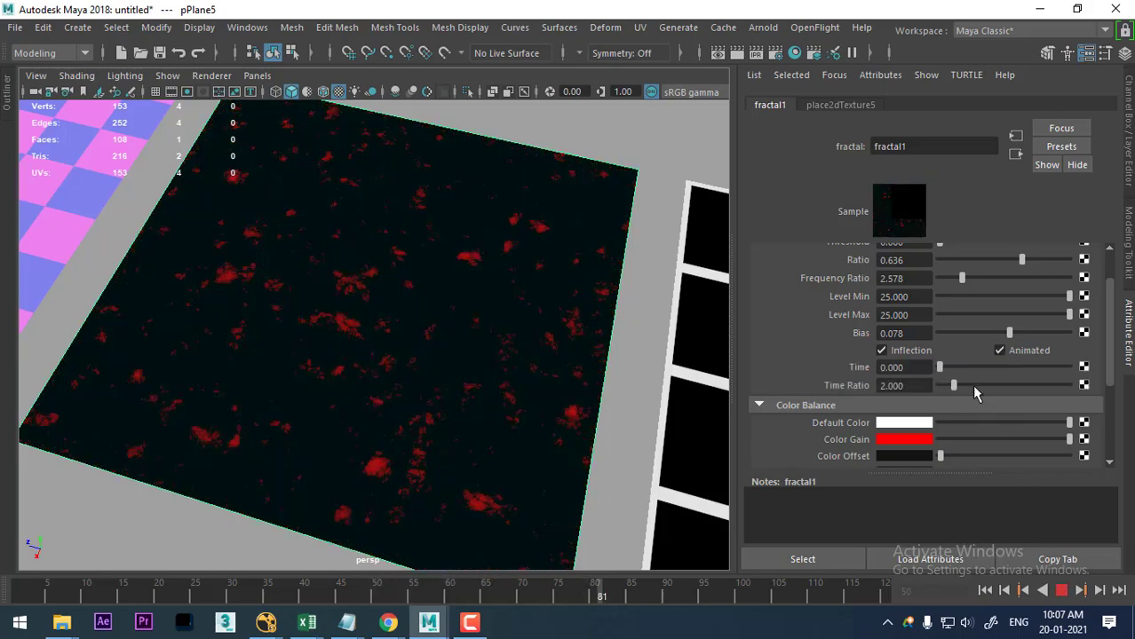
{"action": "left_click_drag", "start_coordinate": [940, 367], "coordinate": [977, 367]}
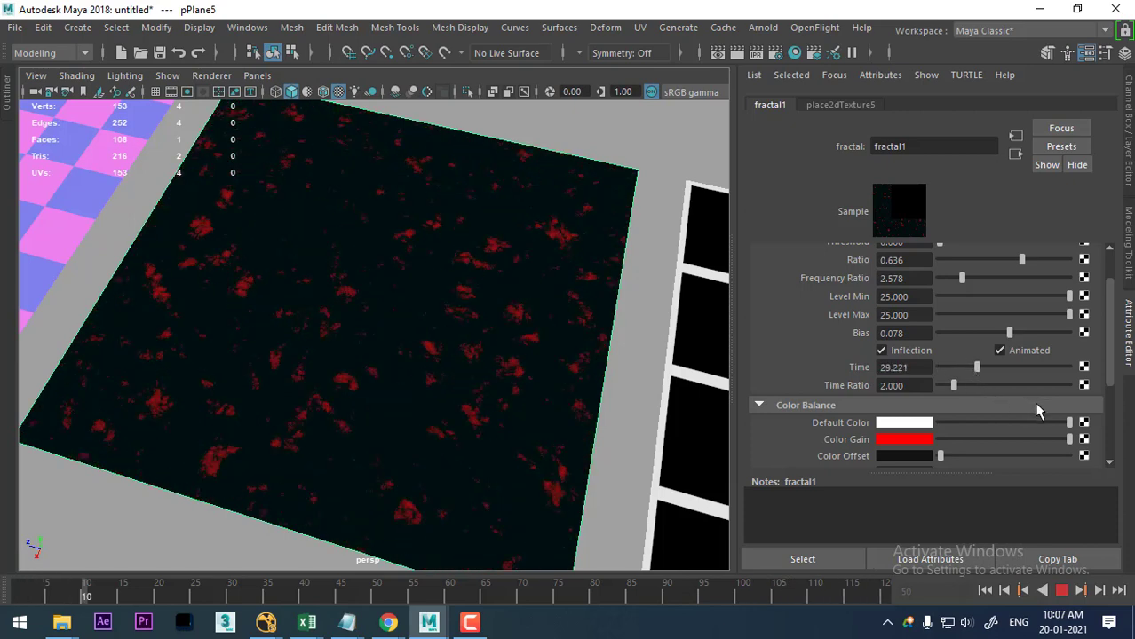
{"action": "left_click", "coordinate": [1061, 593]}
{"action": "left_click", "coordinate": [985, 591]}
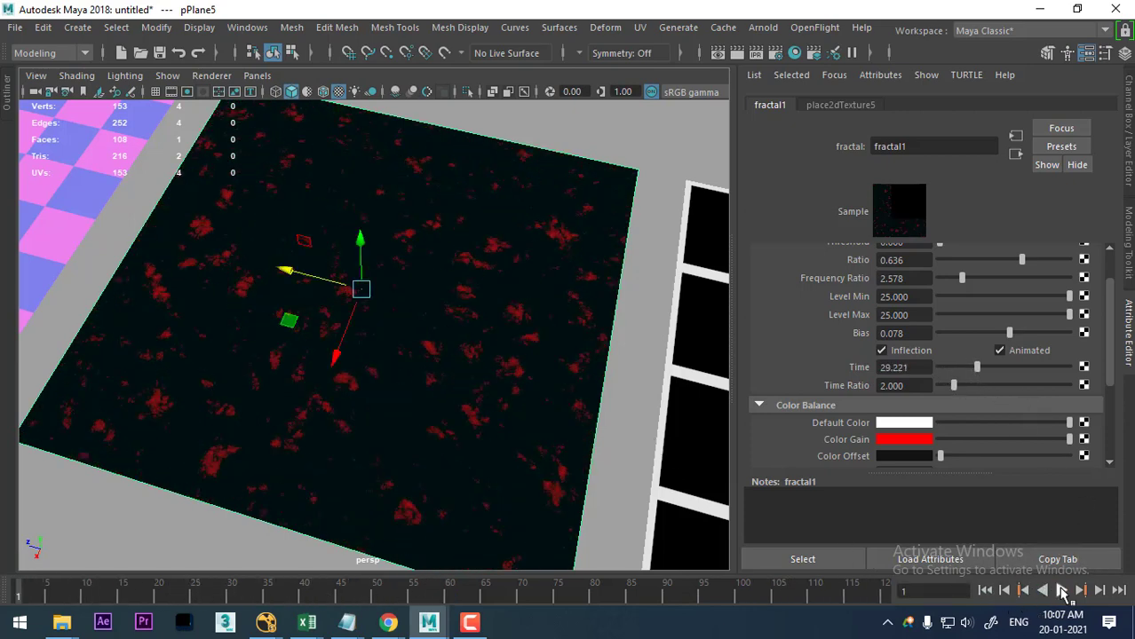
{"action": "left_click", "coordinate": [1062, 592]}
{"action": "key", "text": "Escape"}
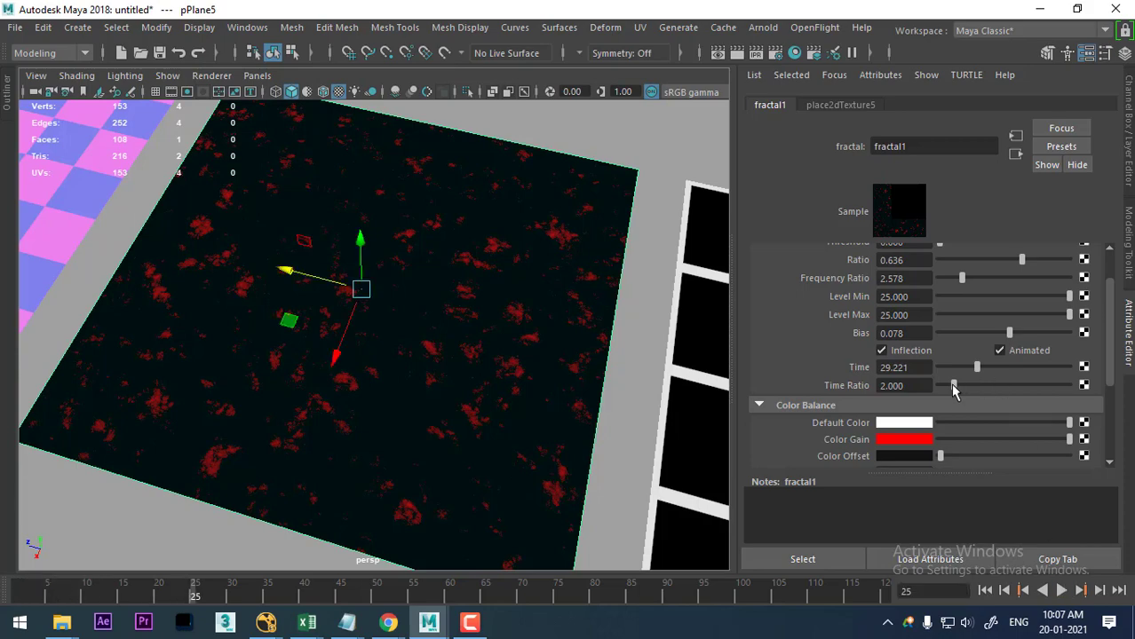
Raise fractal1's Time Ratio to 3.396 and replay the animation from frame 1.
{"action": "left_click_drag", "start_coordinate": [953, 386], "coordinate": [974, 385]}
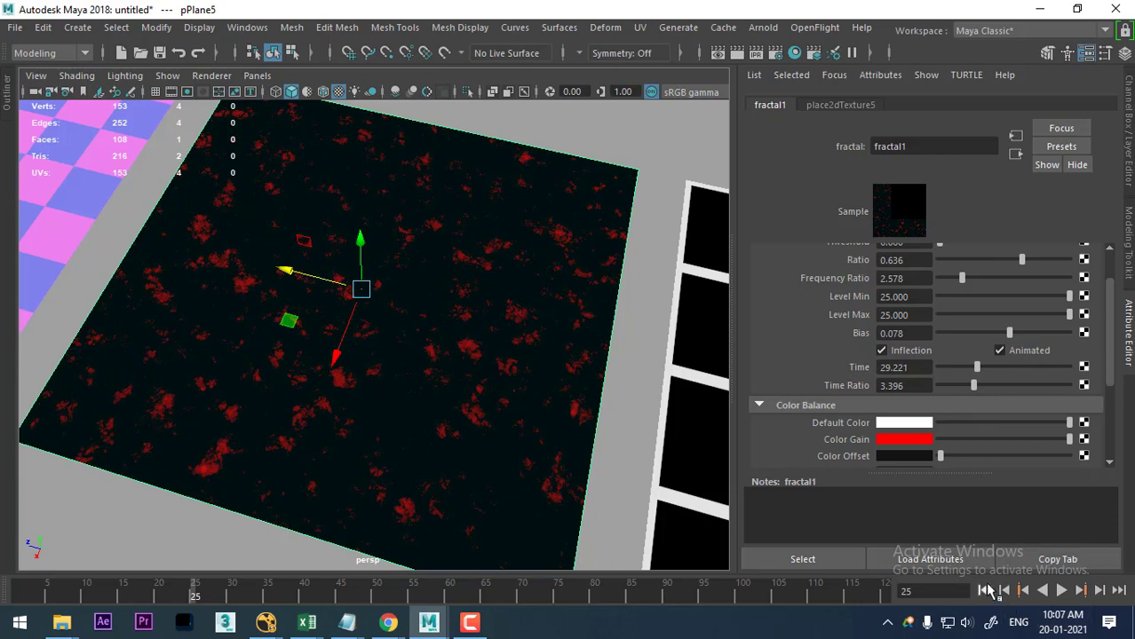
{"action": "left_click", "coordinate": [987, 593]}
{"action": "left_click", "coordinate": [1062, 592]}
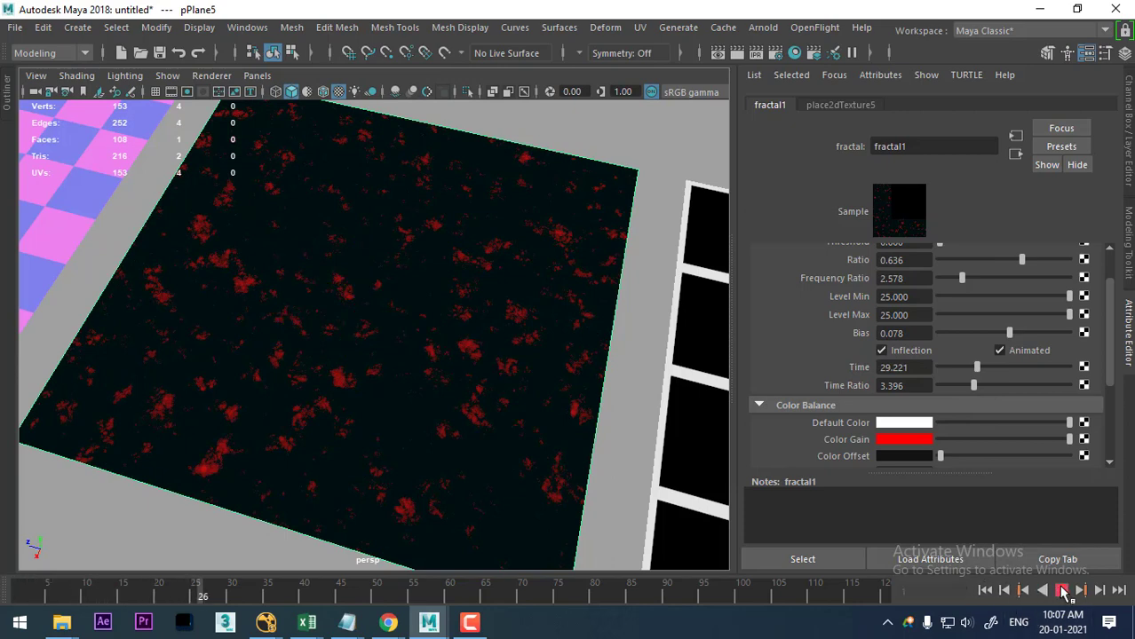
{"action": "left_click", "coordinate": [1062, 592]}
{"action": "left_click", "coordinate": [16, 590]}
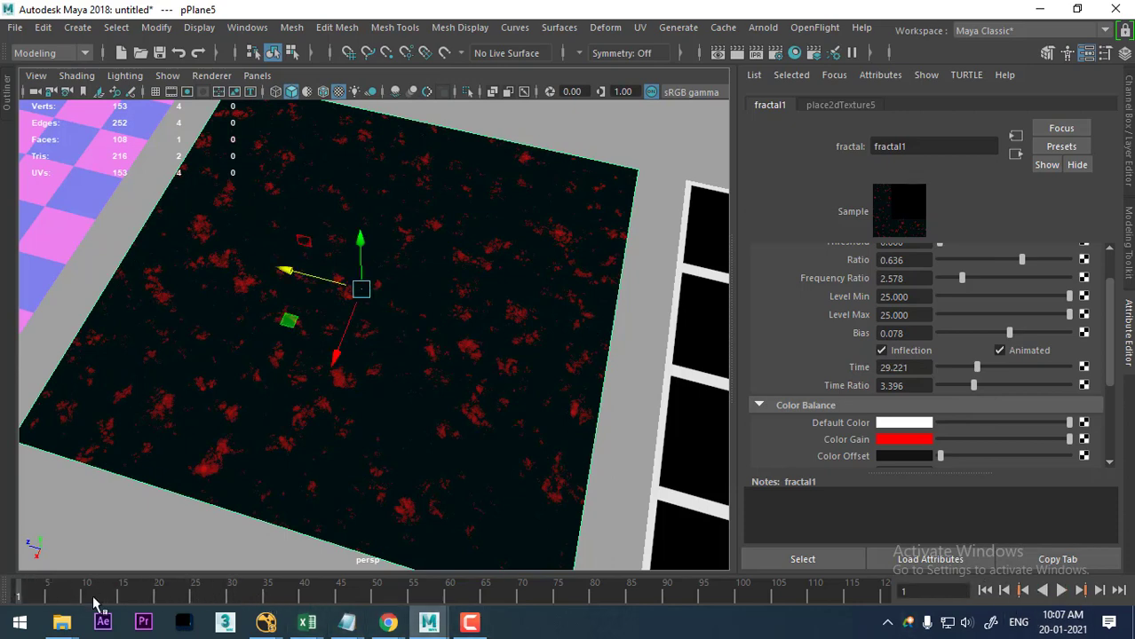
Key fractal1's Time Ratio at 3.396 on frame 1, then move to frame 120.
{"action": "right_click", "coordinate": [856, 391]}
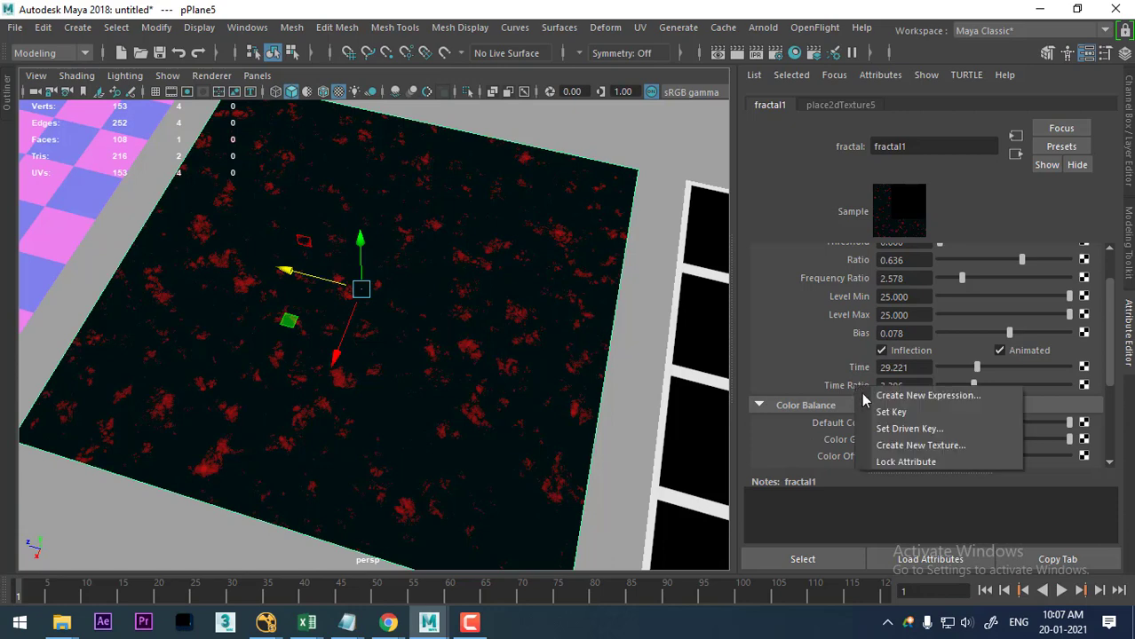
{"action": "left_click", "coordinate": [887, 414]}
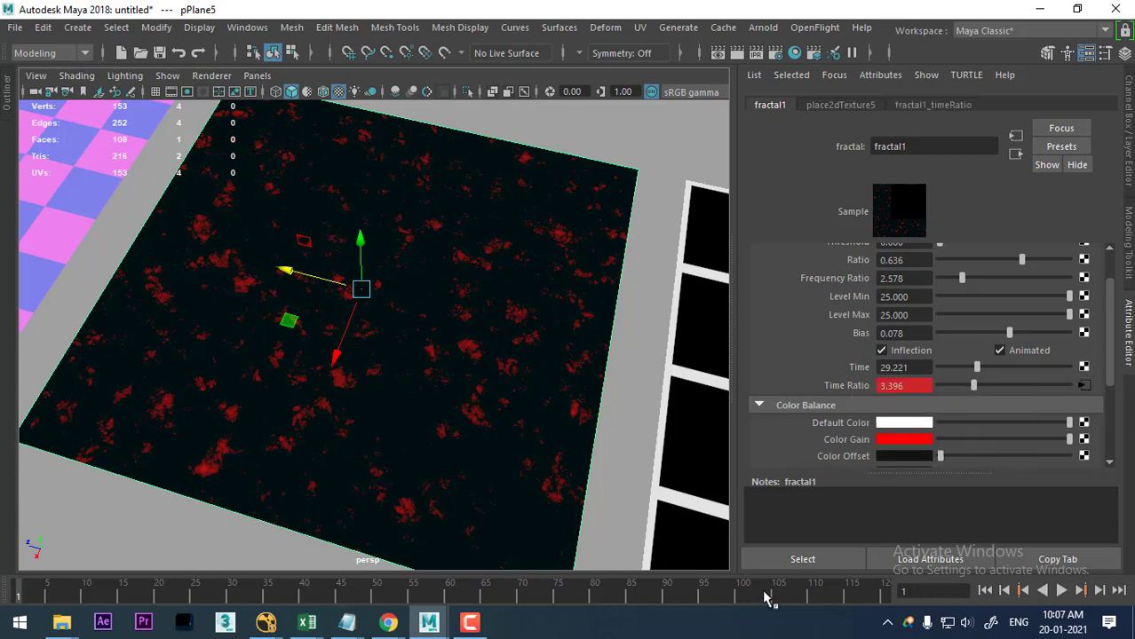
{"action": "left_click_drag", "start_coordinate": [769, 599], "coordinate": [884, 591]}
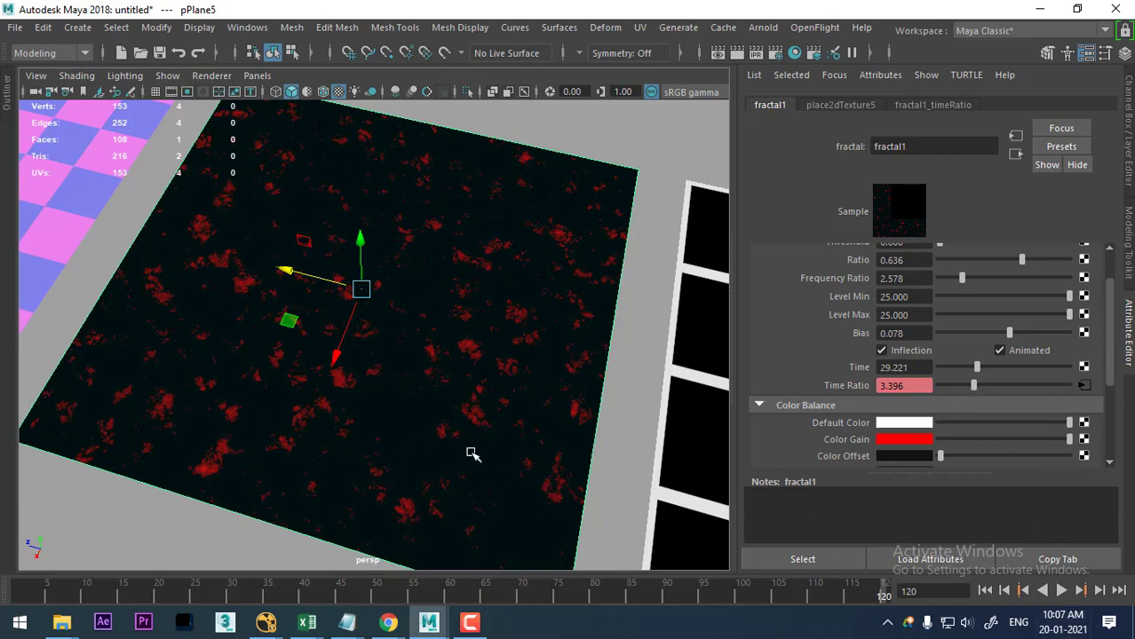
Use the hotbox to show the Range Slider, displaying playback range 1–120 of 200 frames.
{"action": "key", "text": "space"}
{"action": "left_click_drag", "start_coordinate": [607, 427], "coordinate": [610, 480]}
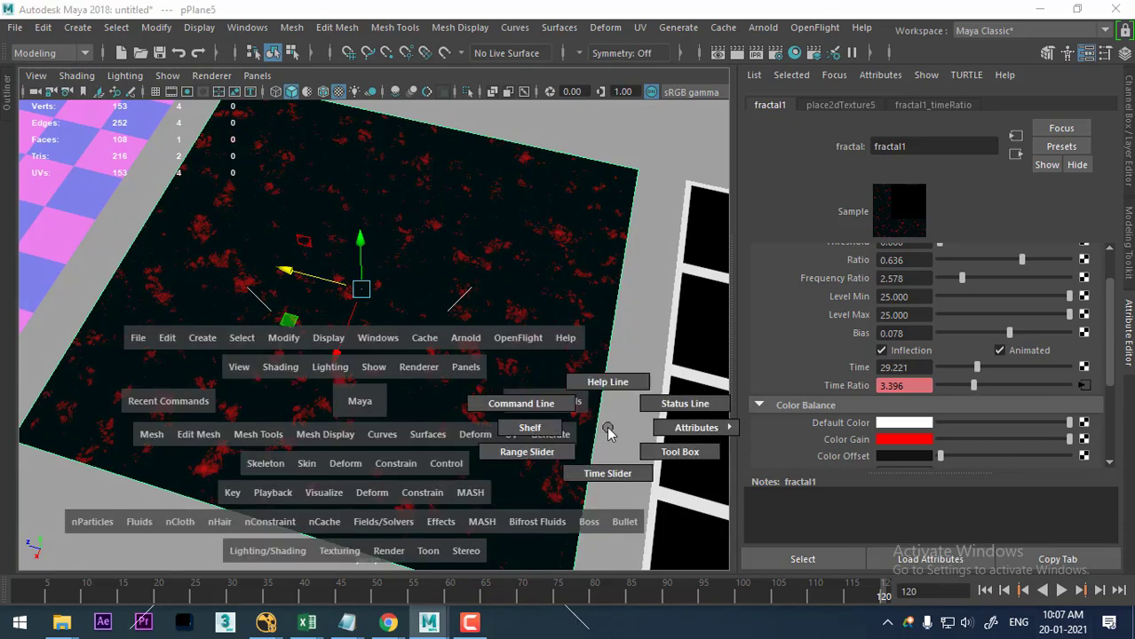
{"action": "key", "text": "space"}
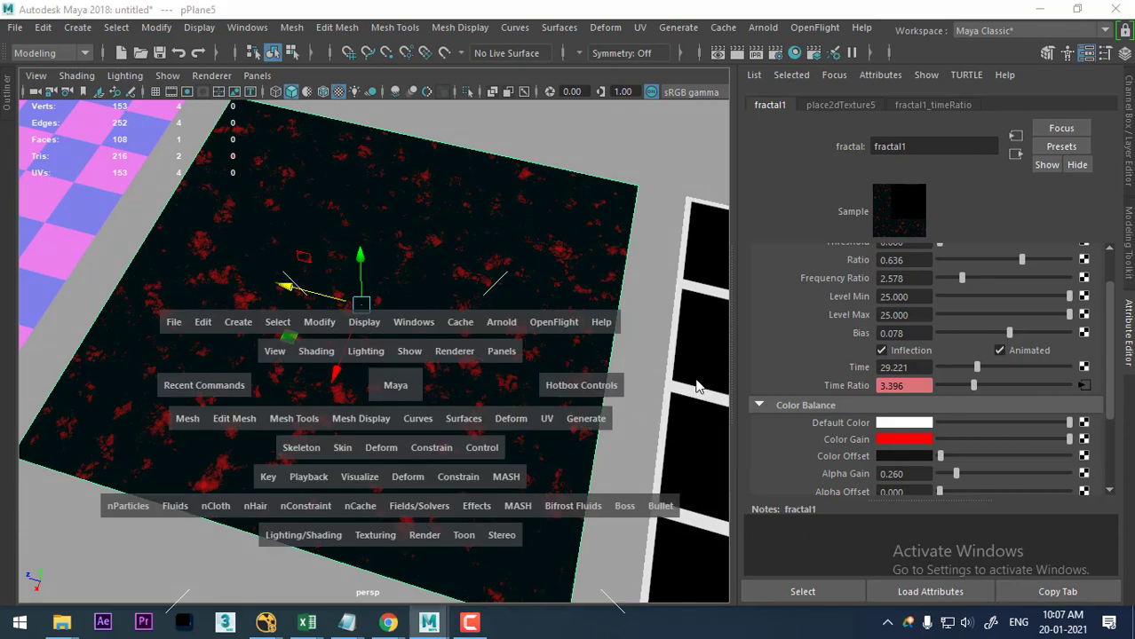
{"action": "left_click_drag", "start_coordinate": [696, 381], "coordinate": [697, 431]}
{"action": "key", "text": "space"}
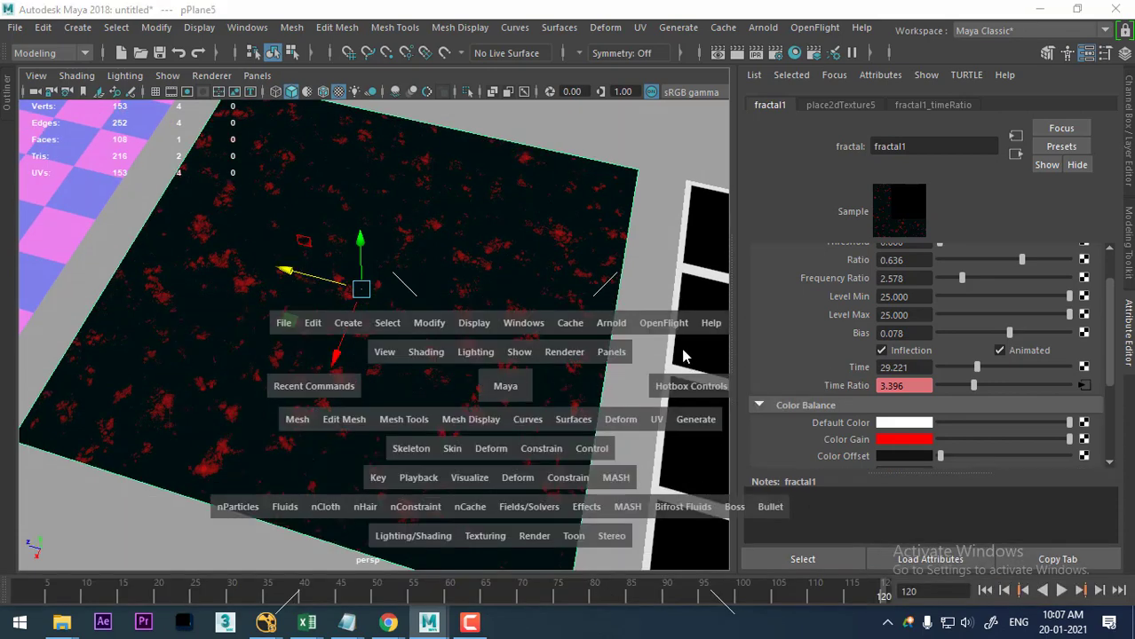
{"action": "key", "text": "space"}
{"action": "left_click_drag", "start_coordinate": [586, 271], "coordinate": [532, 296]}
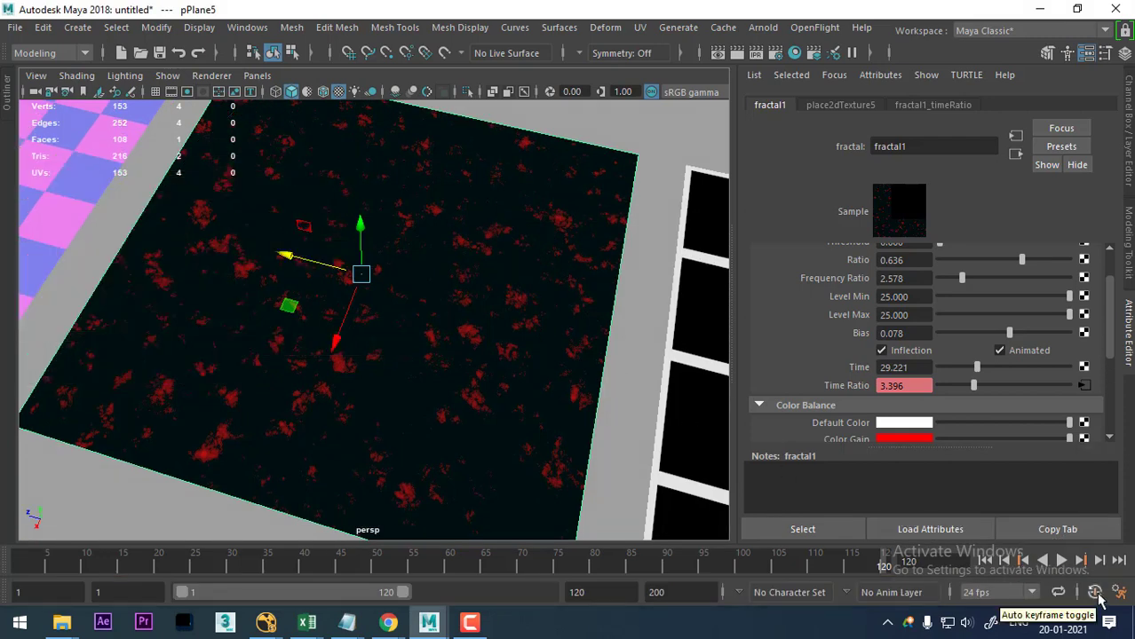
Turn on Auto Keyframe and play the Time Ratio animation from frame 1 to preview it.
{"action": "left_click", "coordinate": [1097, 595]}
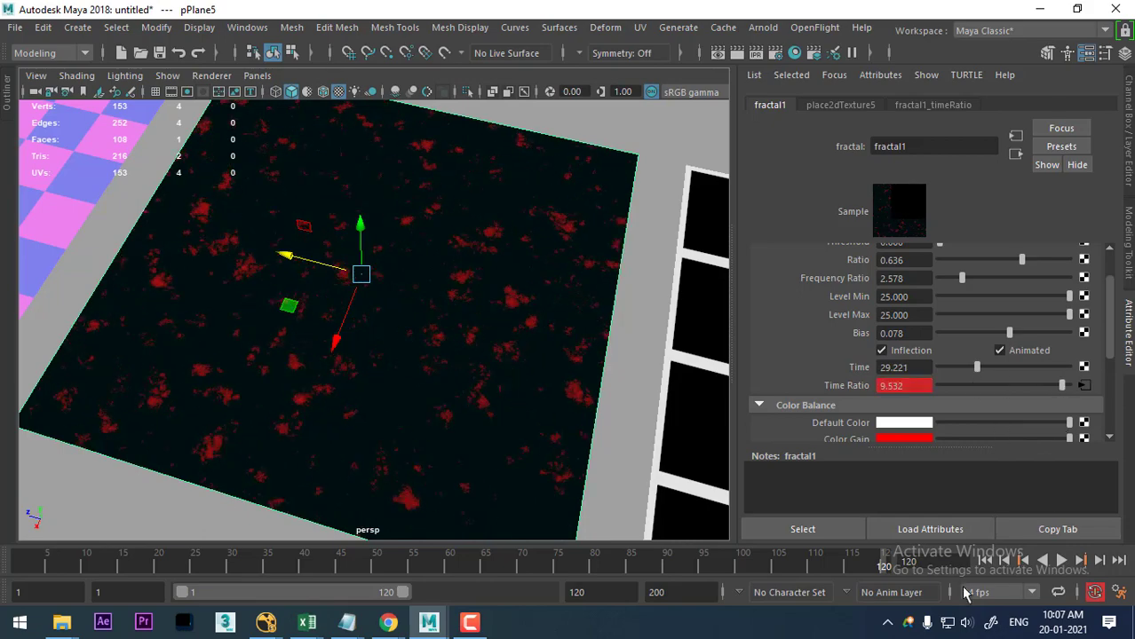
{"action": "left_click", "coordinate": [985, 560]}
{"action": "left_click", "coordinate": [1062, 563]}
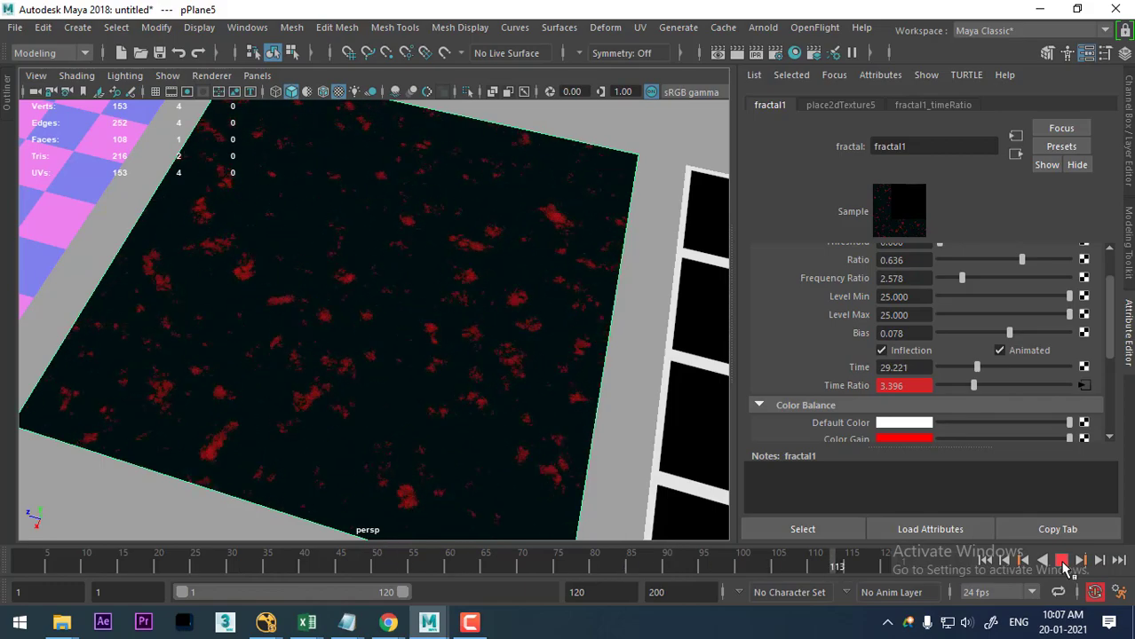
{"action": "left_click", "coordinate": [1062, 563]}
Orbit across the noise plane, replay the animation, then stop at the start with a frontal view.
{"action": "left_click_drag", "start_coordinate": [382, 409], "coordinate": [266, 402], "text": "alt"}
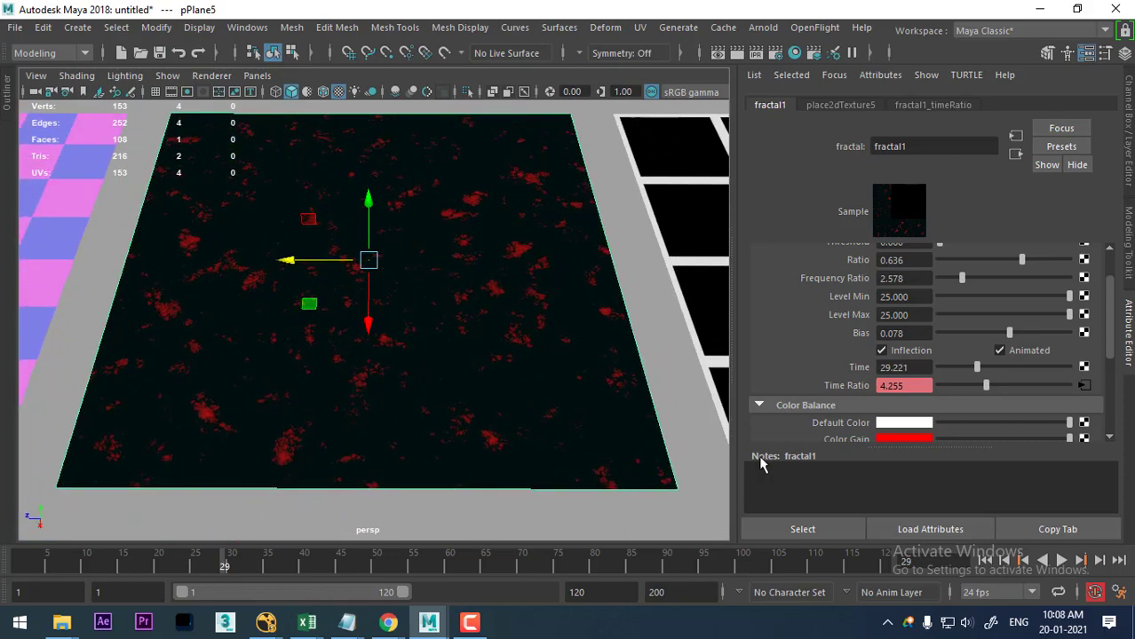
{"action": "key", "text": "alt+v"}
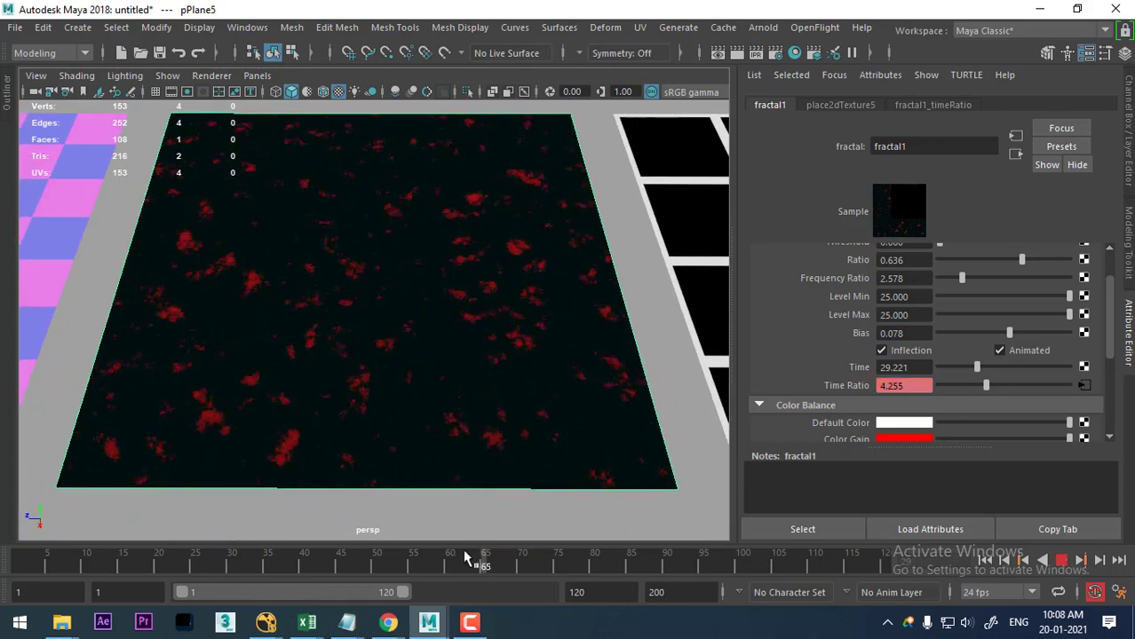
{"action": "left_click", "coordinate": [16, 549]}
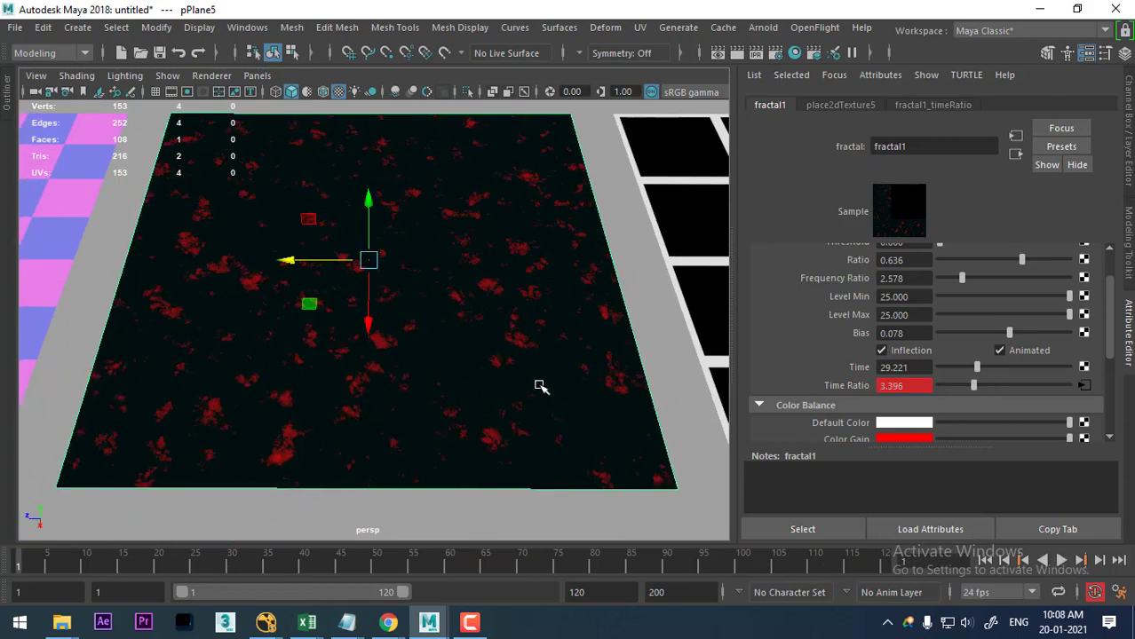
{"action": "mouse_move", "coordinate": [540, 386]}
{"action": "left_mouse_down", "text": "alt"}
{"action": "mouse_move", "coordinate": [338, 264]}
{"action": "mouse_move", "coordinate": [464, 423]}
{"action": "mouse_move", "coordinate": [497, 435]}
{"action": "left_mouse_up", "text": "alt"}
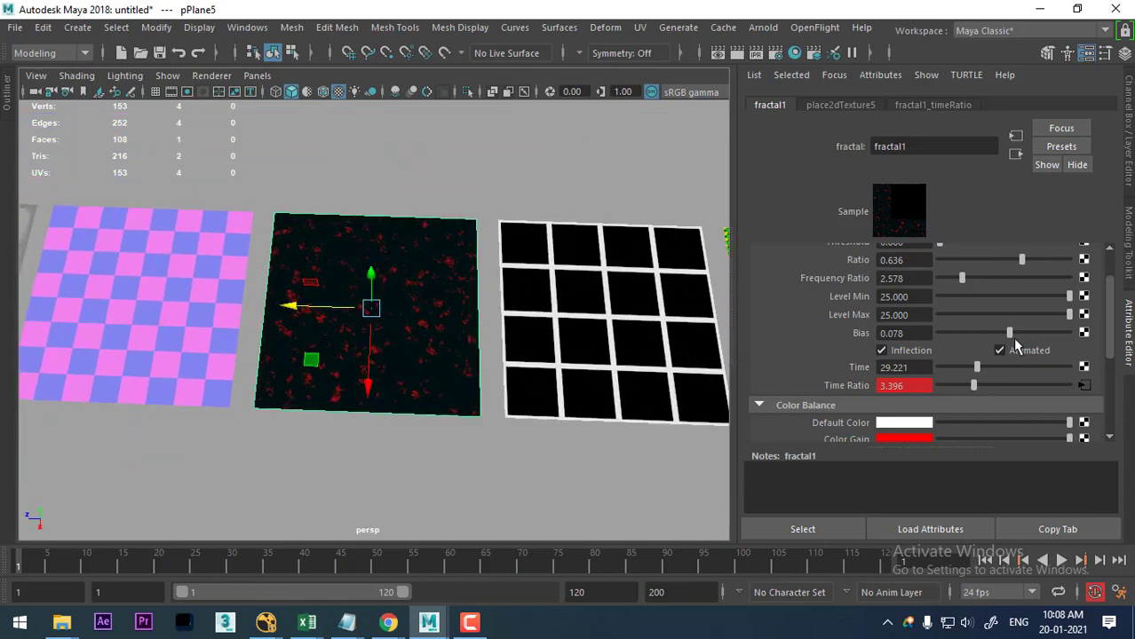
Toggle fractal1's Animated checkbox off and play back to see the noise static.
{"action": "scroll", "coordinate": [1012, 336], "scroll_direction": "down", "scroll_amount": 2}
{"action": "left_click", "coordinate": [1035, 306]}
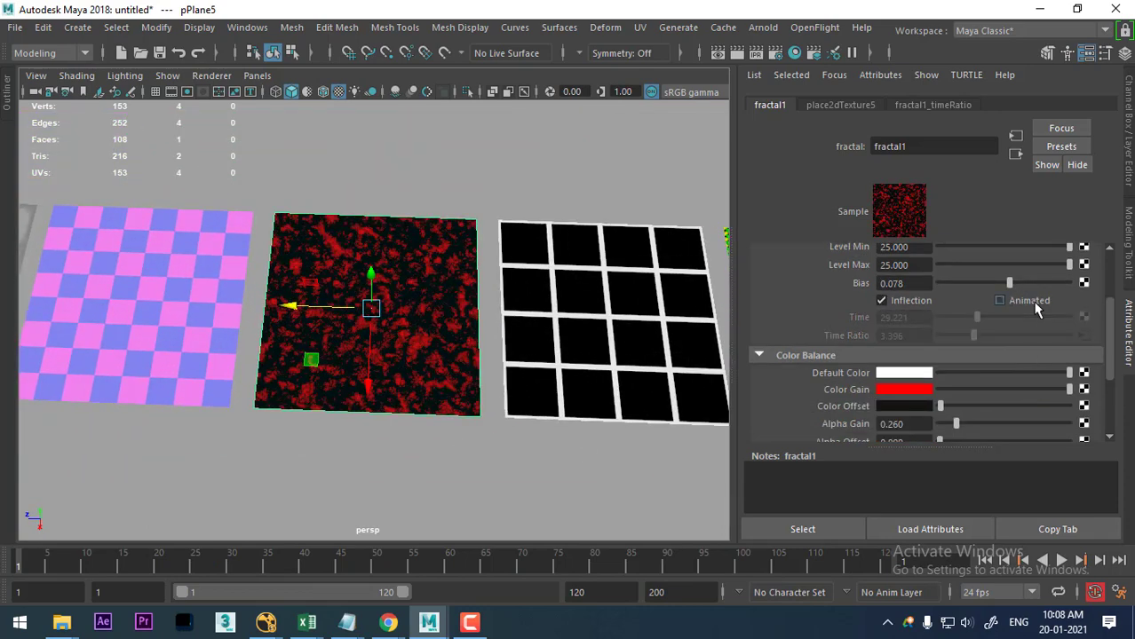
{"action": "left_click", "coordinate": [1034, 307]}
{"action": "left_click", "coordinate": [1034, 306]}
{"action": "left_click", "coordinate": [1035, 307]}
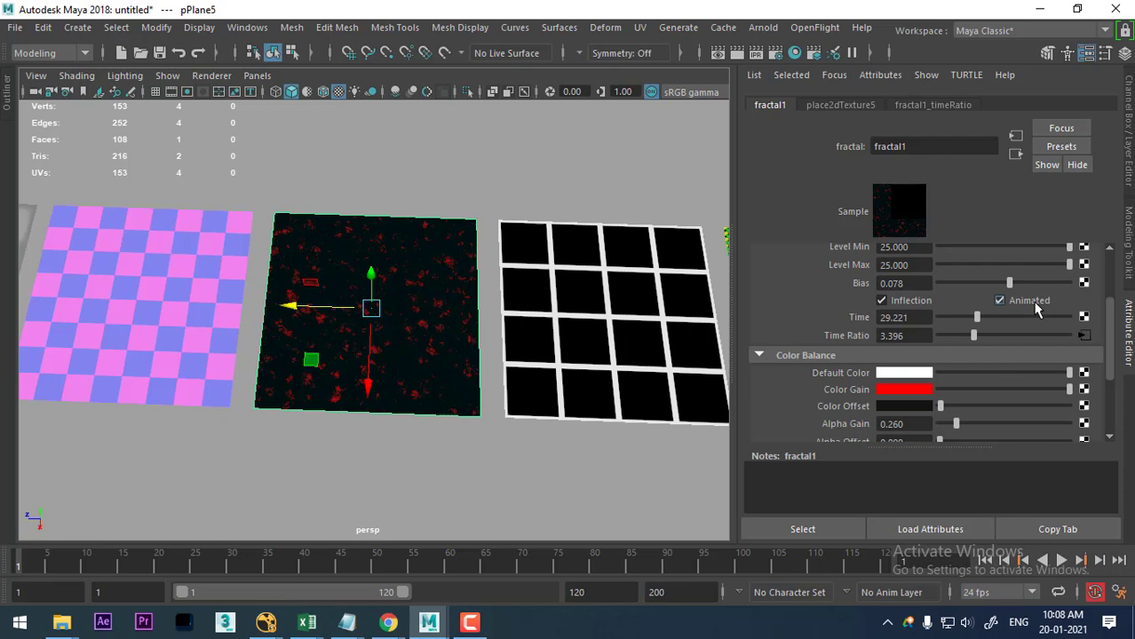
{"action": "left_click", "coordinate": [1035, 306]}
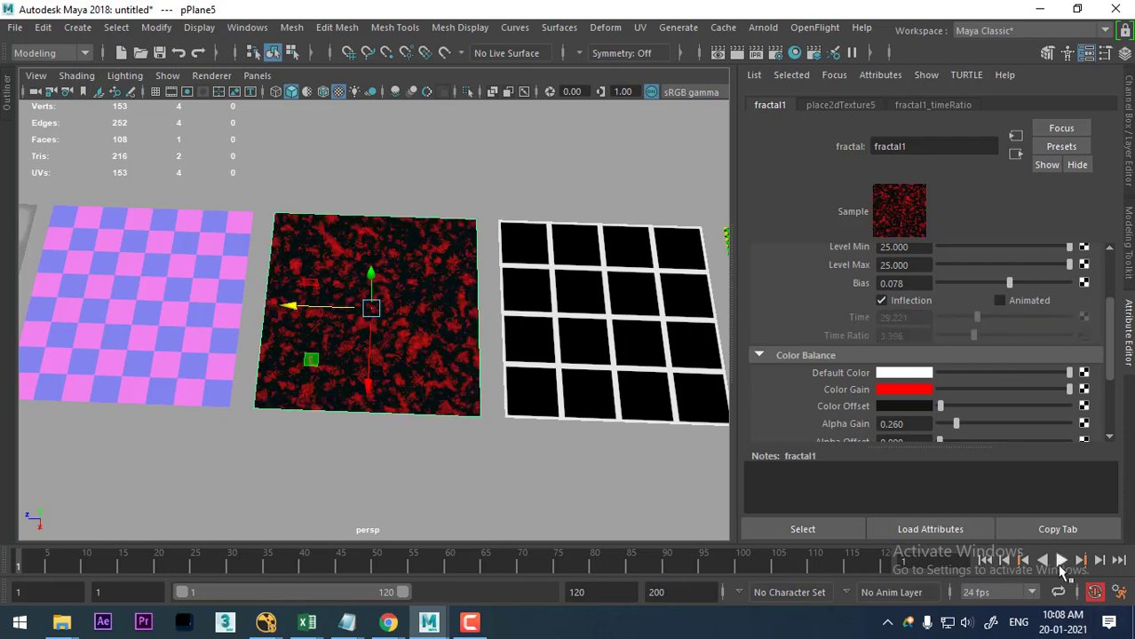
{"action": "left_click", "coordinate": [1061, 560]}
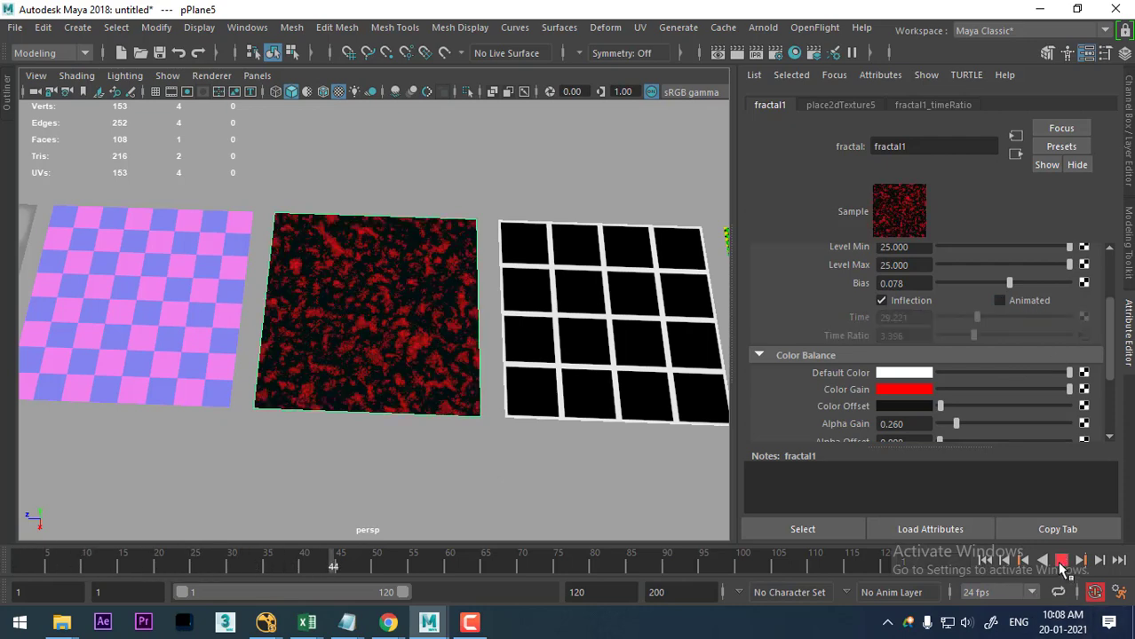
{"action": "left_click", "coordinate": [1062, 560]}
Re-enable Animated, replay the moving noise from frame 1, and select the black grid plane pPlane6.
{"action": "left_click", "coordinate": [1019, 301]}
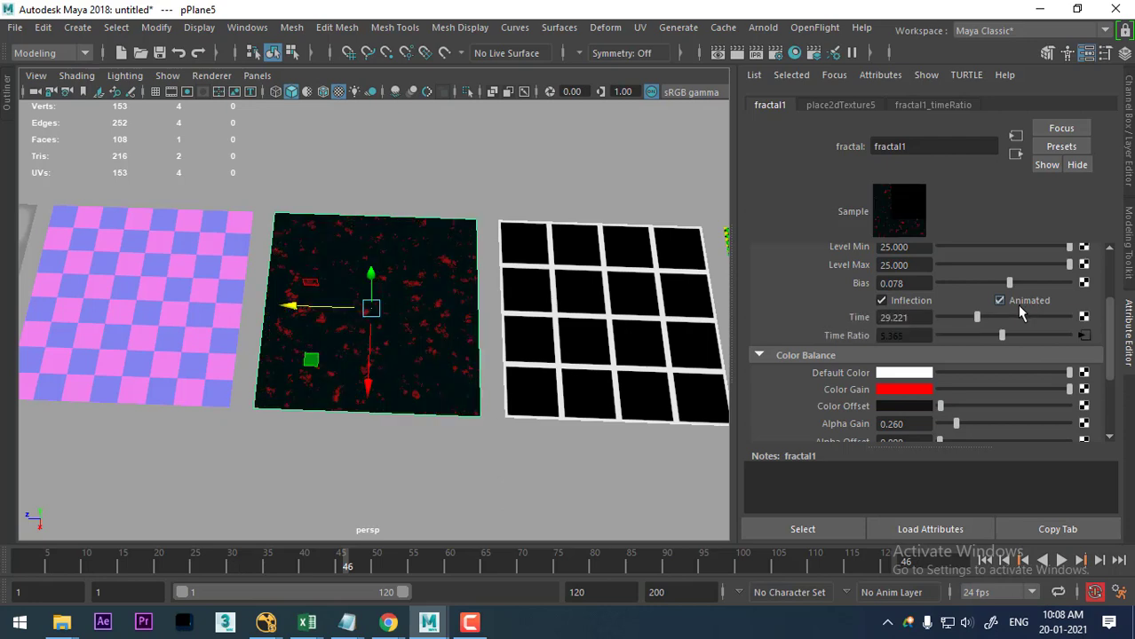
{"action": "left_click", "coordinate": [984, 560]}
{"action": "left_click", "coordinate": [1062, 561]}
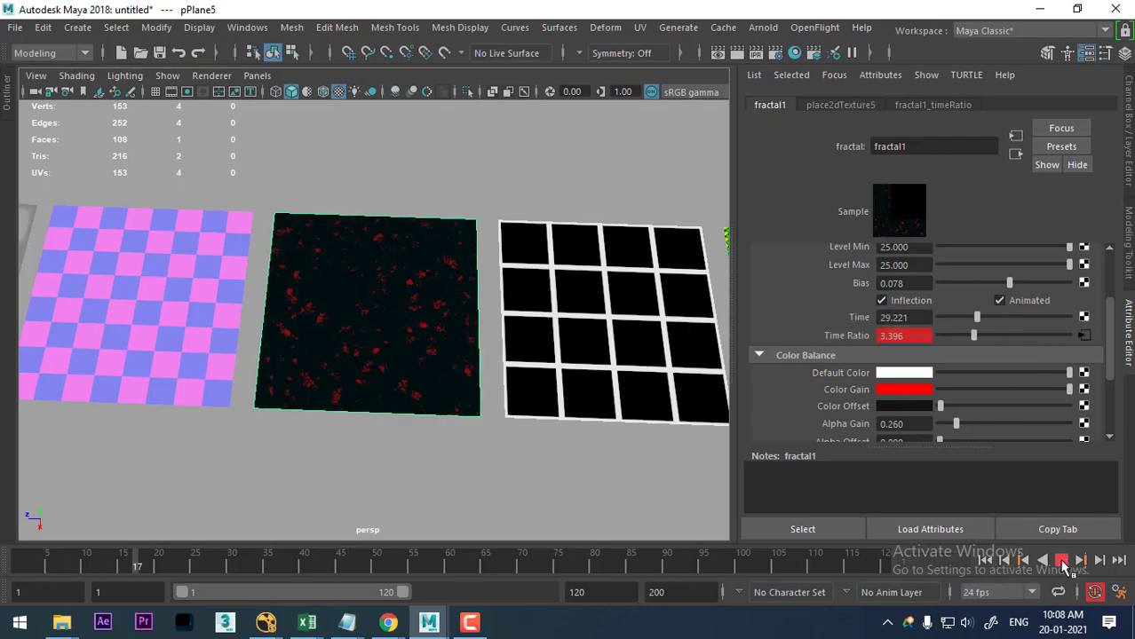
{"action": "left_click", "coordinate": [1062, 563]}
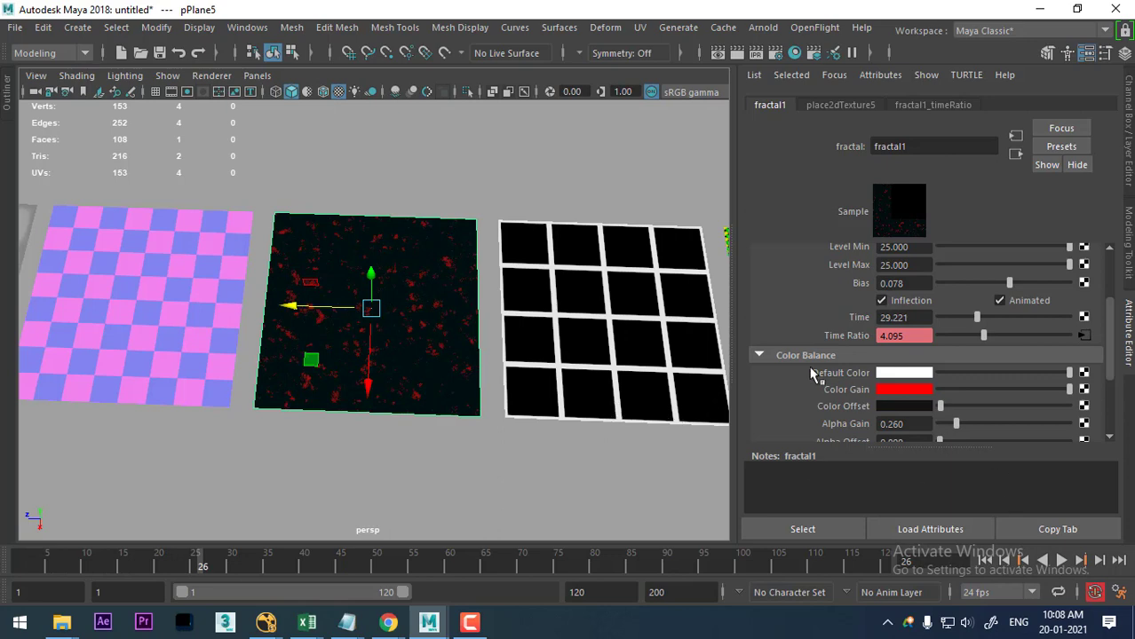
{"action": "left_click", "coordinate": [582, 347]}
Open the grid1 texture feeding pPlane6 and frame the grid plane in the view.
{"action": "middle_click_drag", "start_coordinate": [582, 347], "coordinate": [387, 378], "text": "alt"}
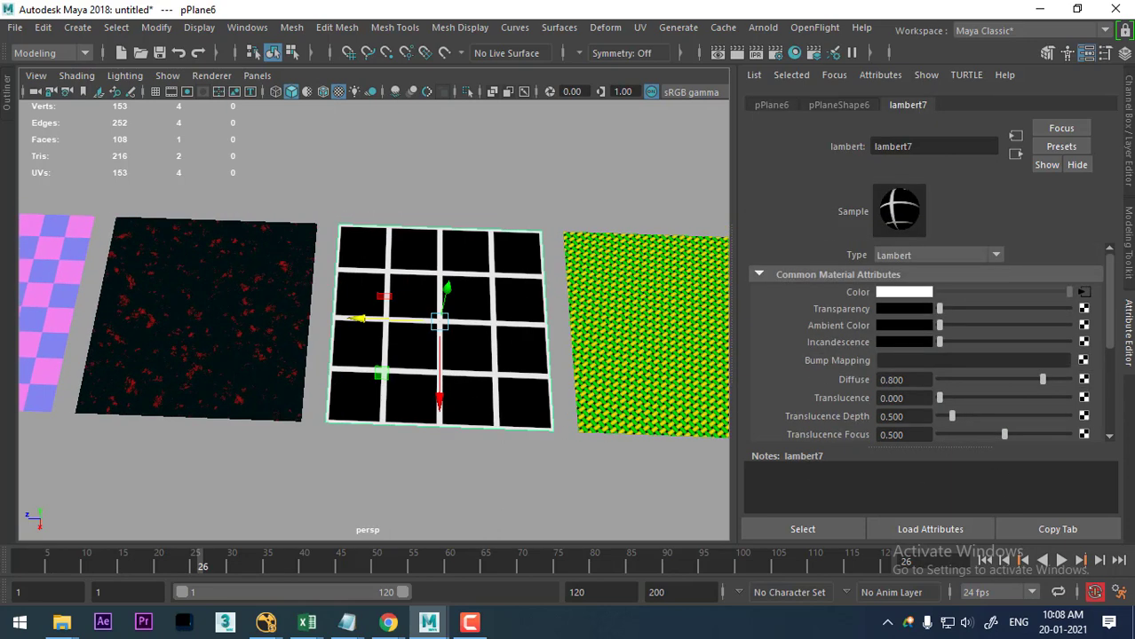
{"action": "left_click", "coordinate": [1084, 291]}
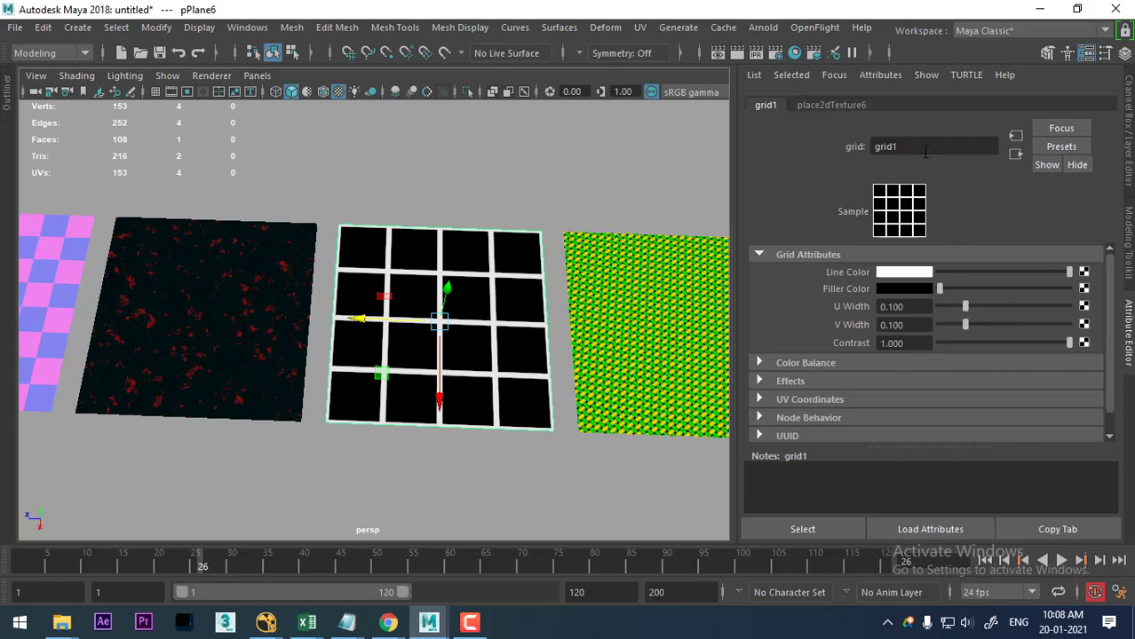
{"action": "right_click_drag", "start_coordinate": [401, 289], "coordinate": [424, 419], "text": "alt"}
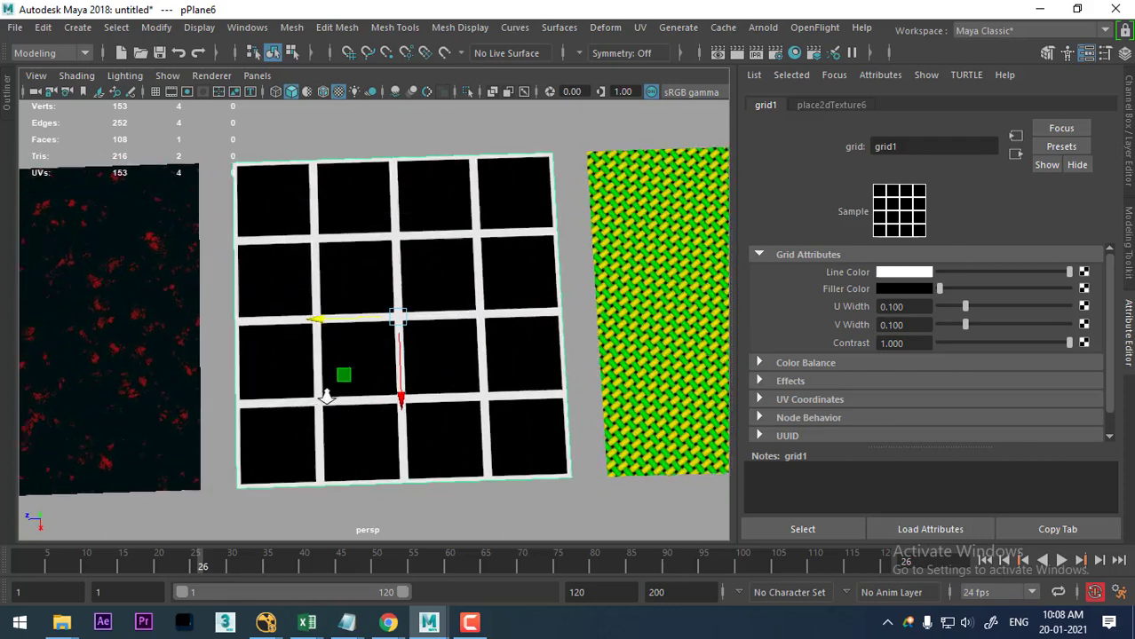
{"action": "left_click_drag", "start_coordinate": [424, 419], "coordinate": [413, 359], "text": "alt"}
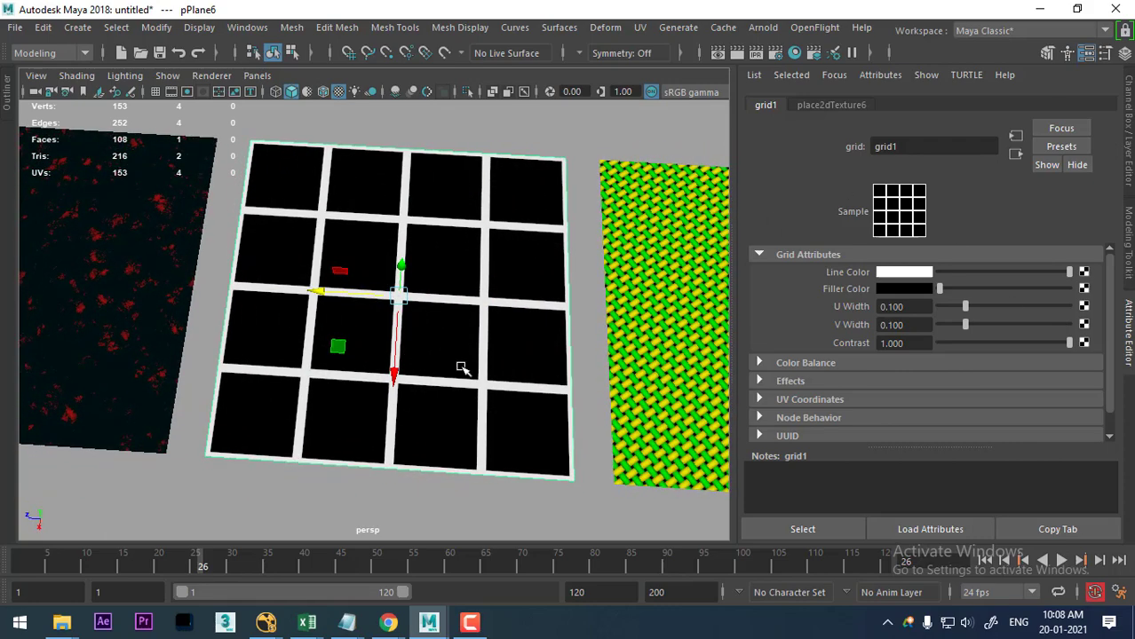
{"action": "mouse_move", "coordinate": [411, 416]}
{"action": "left_mouse_down", "text": "alt"}
{"action": "mouse_move", "coordinate": [383, 385]}
{"action": "mouse_move", "coordinate": [456, 399]}
{"action": "left_mouse_up", "text": "alt"}
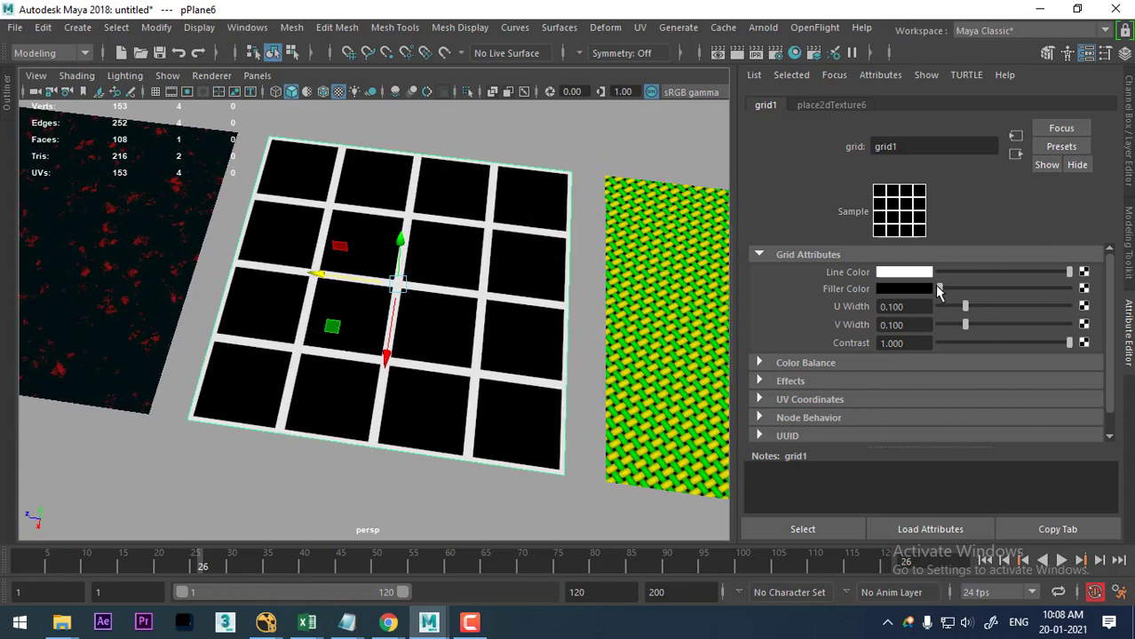
Test grey filler and darker lines, then lower grid1's Color Gain slightly under Color Balance.
{"action": "mouse_move", "coordinate": [939, 290]}
{"action": "left_mouse_down"}
{"action": "mouse_move", "coordinate": [987, 289]}
{"action": "mouse_move", "coordinate": [935, 293]}
{"action": "left_mouse_up"}
{"action": "mouse_move", "coordinate": [1070, 272]}
{"action": "left_mouse_down"}
{"action": "mouse_move", "coordinate": [940, 273]}
{"action": "mouse_move", "coordinate": [1070, 273]}
{"action": "left_mouse_up"}
{"action": "left_click", "coordinate": [867, 364]}
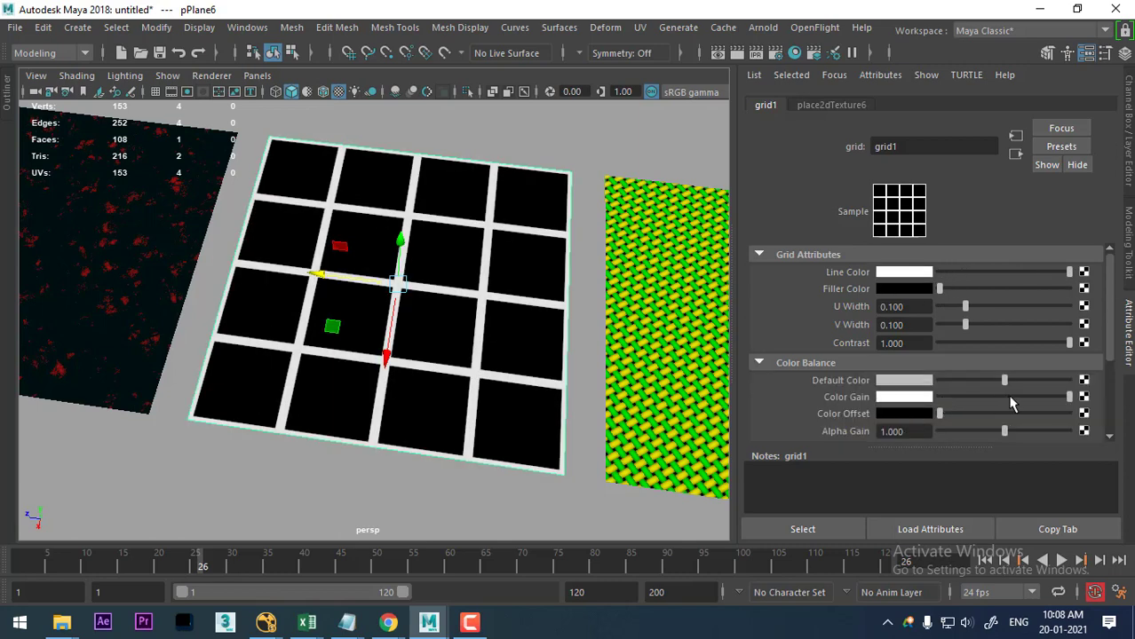
{"action": "mouse_move", "coordinate": [1010, 399]}
{"action": "left_mouse_down"}
{"action": "mouse_move", "coordinate": [941, 399]}
{"action": "mouse_move", "coordinate": [1057, 399]}
{"action": "left_mouse_up"}
Set grid1's Color Gain to cyan, raise Color Offset slightly, and drag Filler Color to white.
{"action": "left_click", "coordinate": [898, 397]}
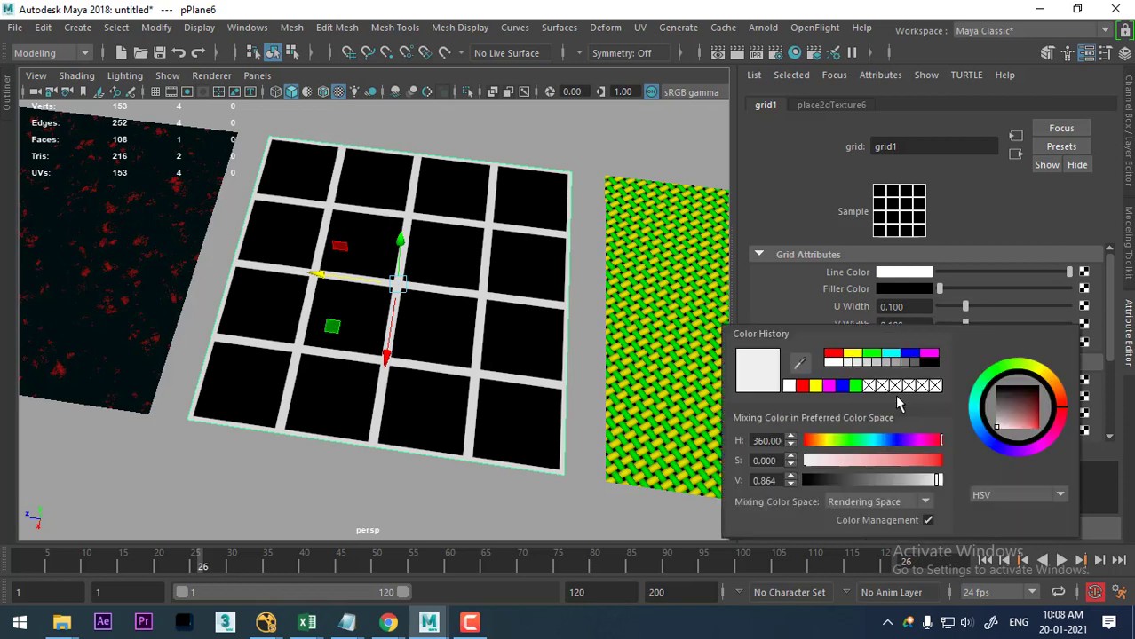
{"action": "left_click", "coordinate": [892, 355]}
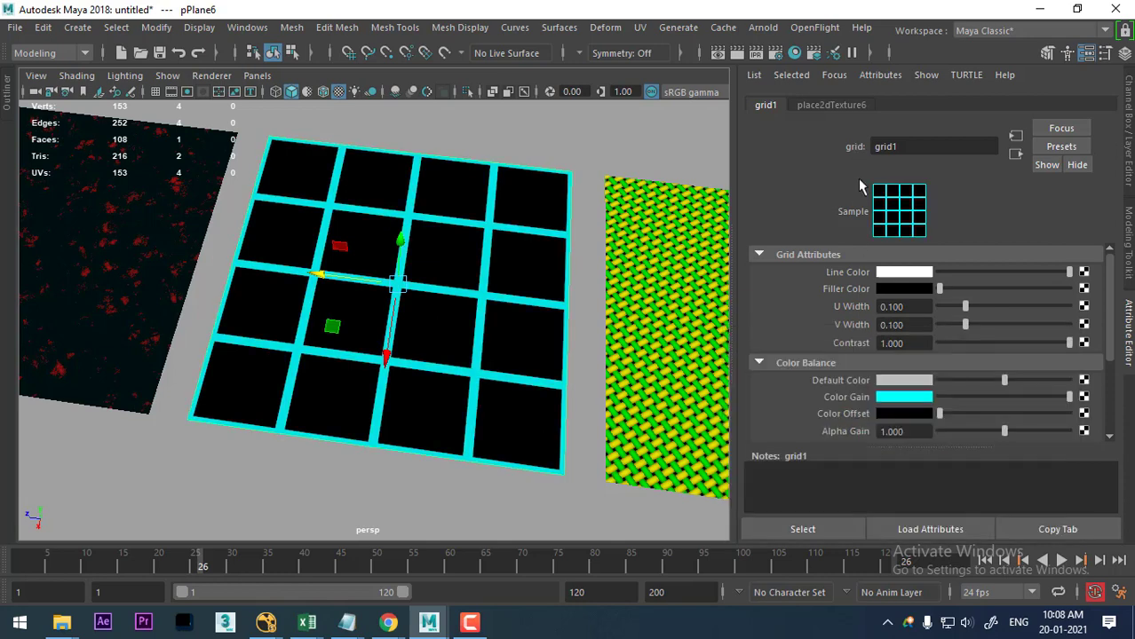
{"action": "mouse_move", "coordinate": [942, 415]}
{"action": "left_mouse_down"}
{"action": "mouse_move", "coordinate": [1046, 413]}
{"action": "mouse_move", "coordinate": [957, 429]}
{"action": "left_mouse_up"}
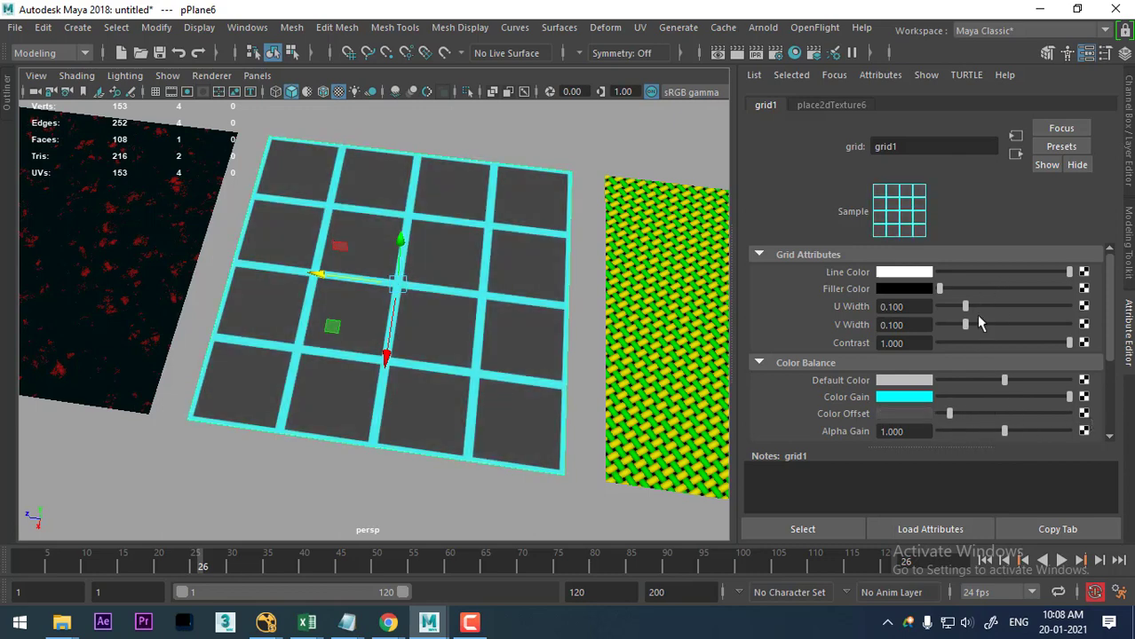
{"action": "mouse_move", "coordinate": [941, 289]}
{"action": "left_mouse_down"}
{"action": "mouse_move", "coordinate": [1053, 298]}
{"action": "mouse_move", "coordinate": [930, 302]}
{"action": "mouse_move", "coordinate": [958, 289]}
{"action": "mouse_move", "coordinate": [1092, 295]}
{"action": "left_mouse_up"}
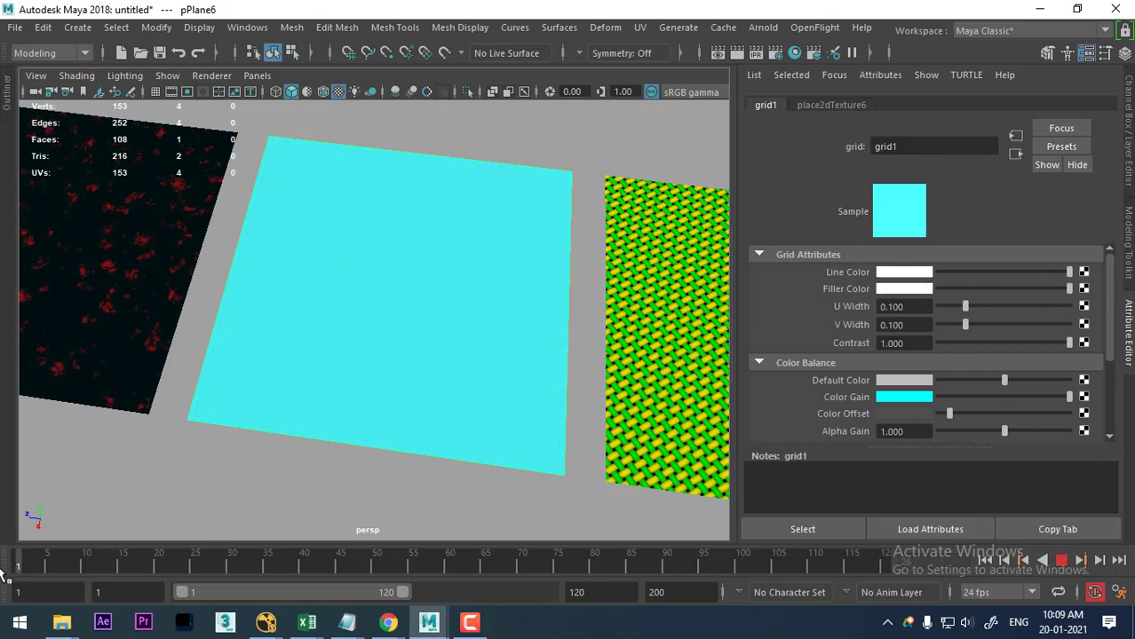
Key grid1's Filler Color white at frame 1 and black at frame 120.
{"action": "left_click", "coordinate": [18, 566]}
{"action": "right_click", "coordinate": [839, 289]}
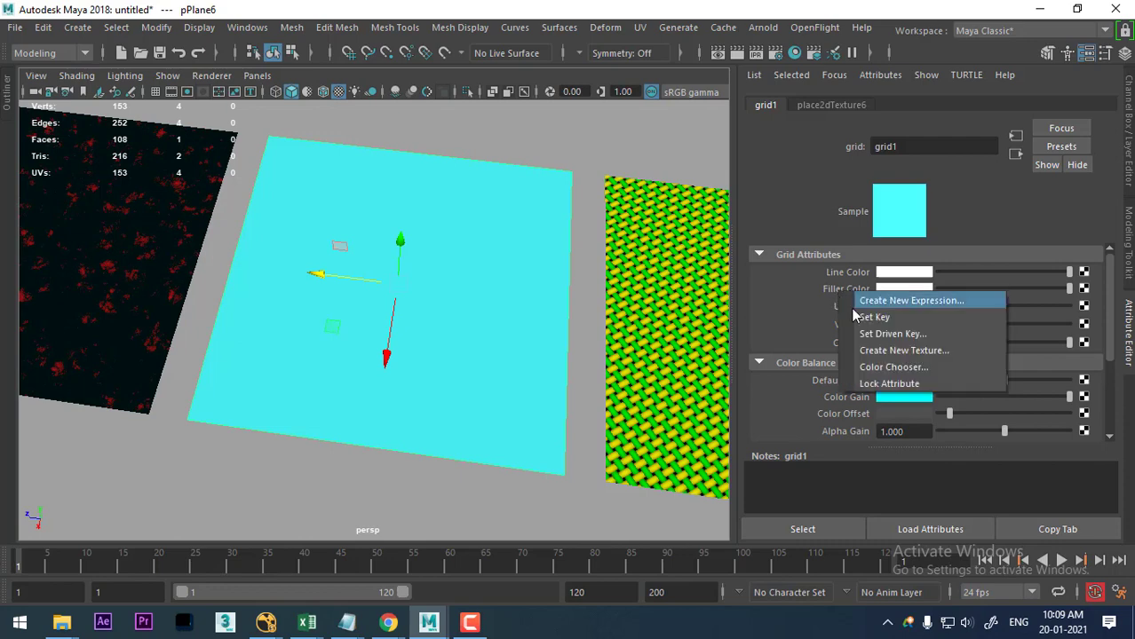
{"action": "left_click", "coordinate": [866, 307]}
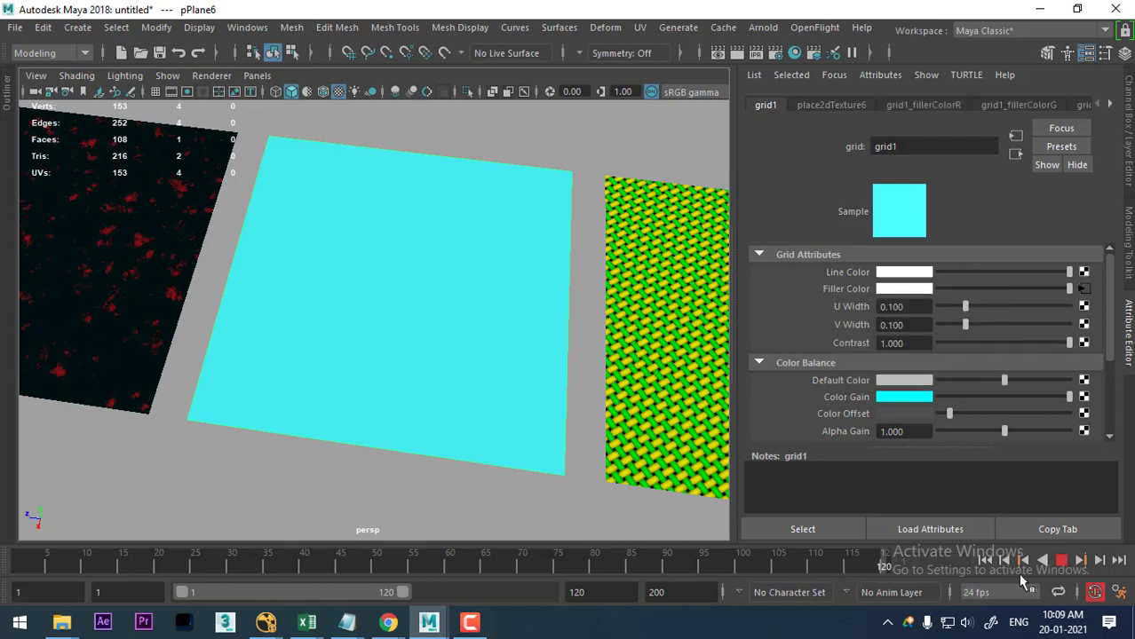
{"action": "left_click", "coordinate": [1023, 560]}
{"action": "left_click_drag", "start_coordinate": [1070, 290], "coordinate": [933, 295]}
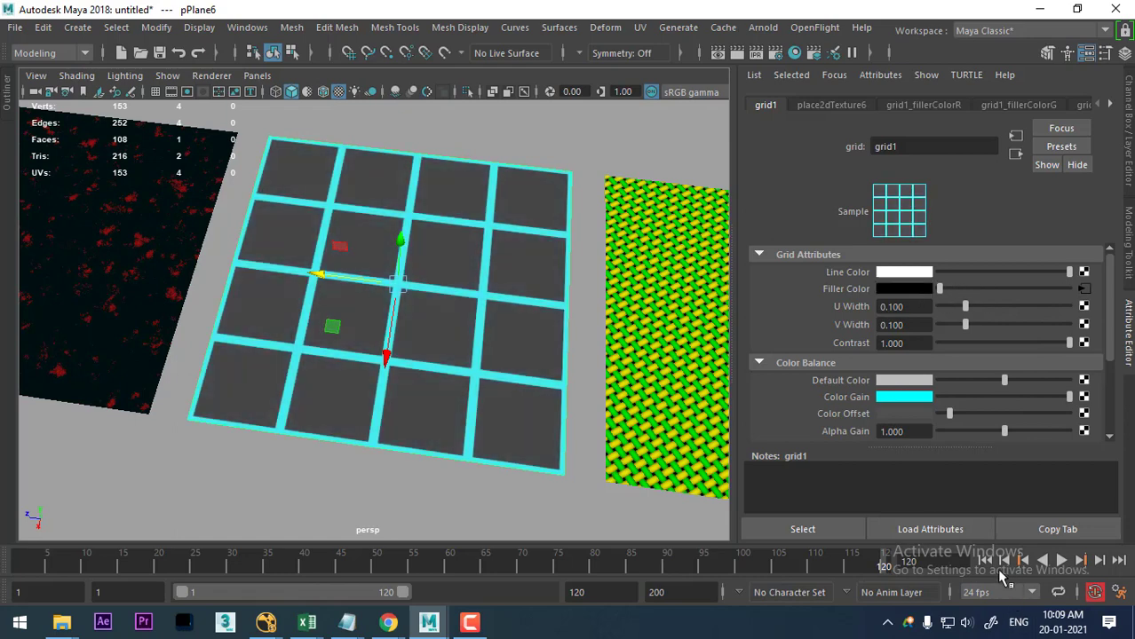
Play back the filler animation, scrub to frame 120, and select the green woven plane.
{"action": "left_click", "coordinate": [1062, 561]}
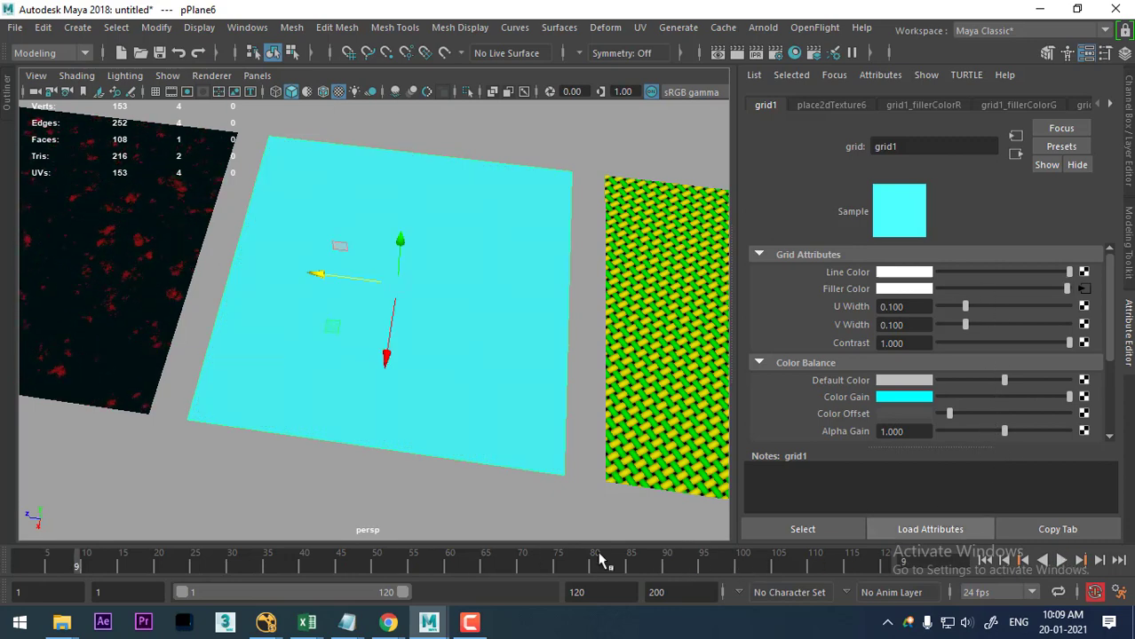
{"action": "left_click_drag", "start_coordinate": [591, 561], "coordinate": [1026, 557]}
{"action": "left_click", "coordinate": [1026, 558]}
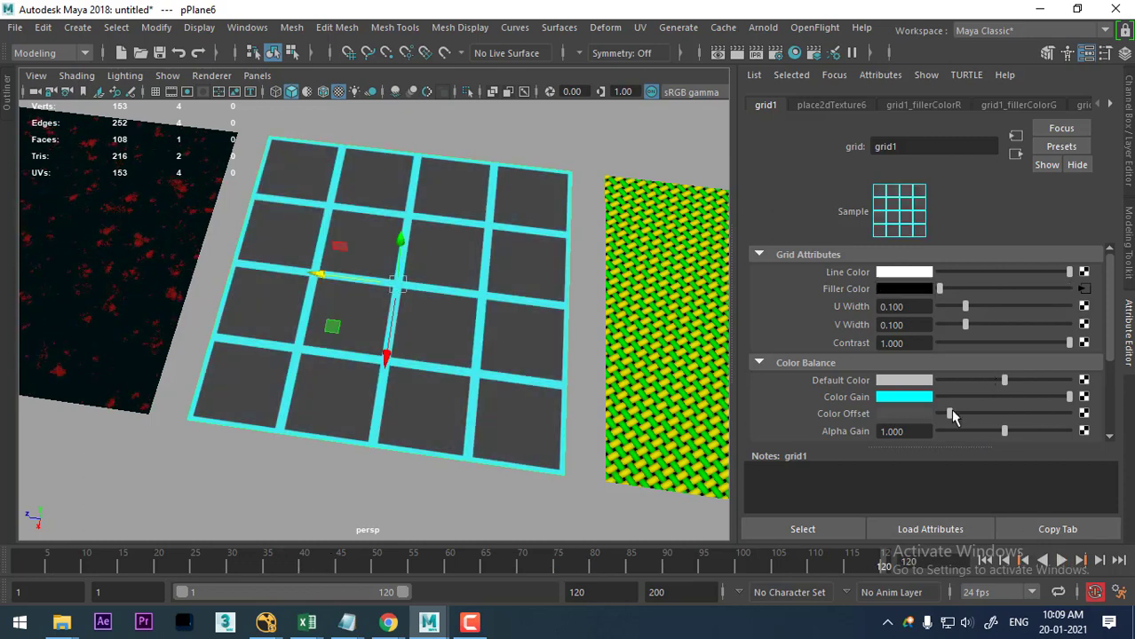
{"action": "scroll", "coordinate": [1015, 394], "scroll_direction": "down", "scroll_amount": 1}
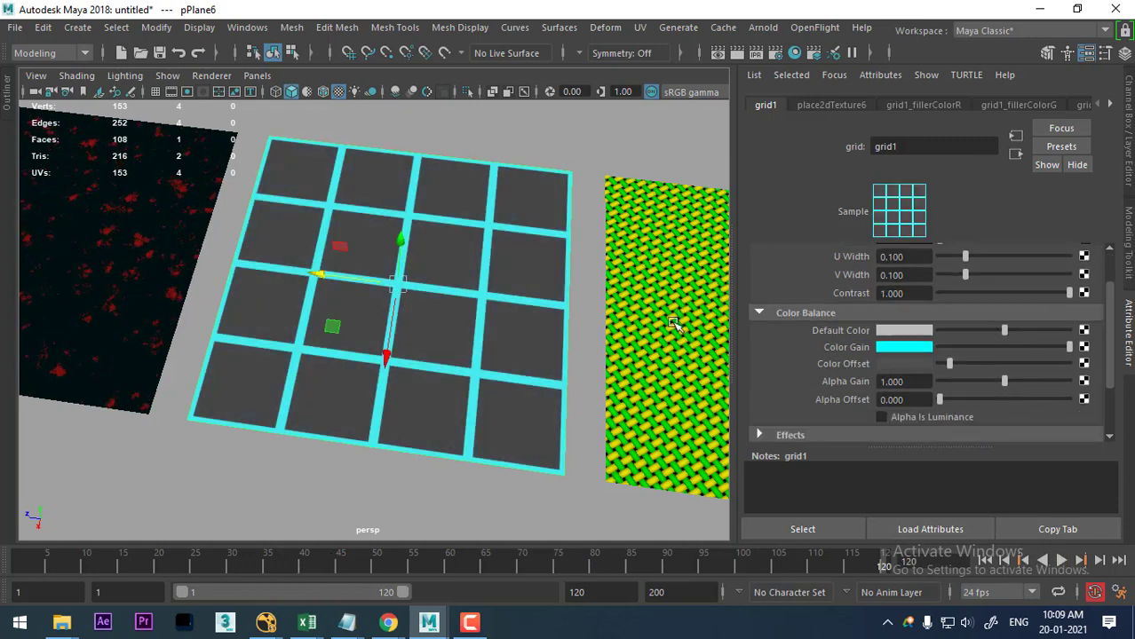
{"action": "middle_click_drag", "start_coordinate": [602, 320], "coordinate": [528, 327], "text": "alt"}
{"action": "left_click", "coordinate": [639, 304]}
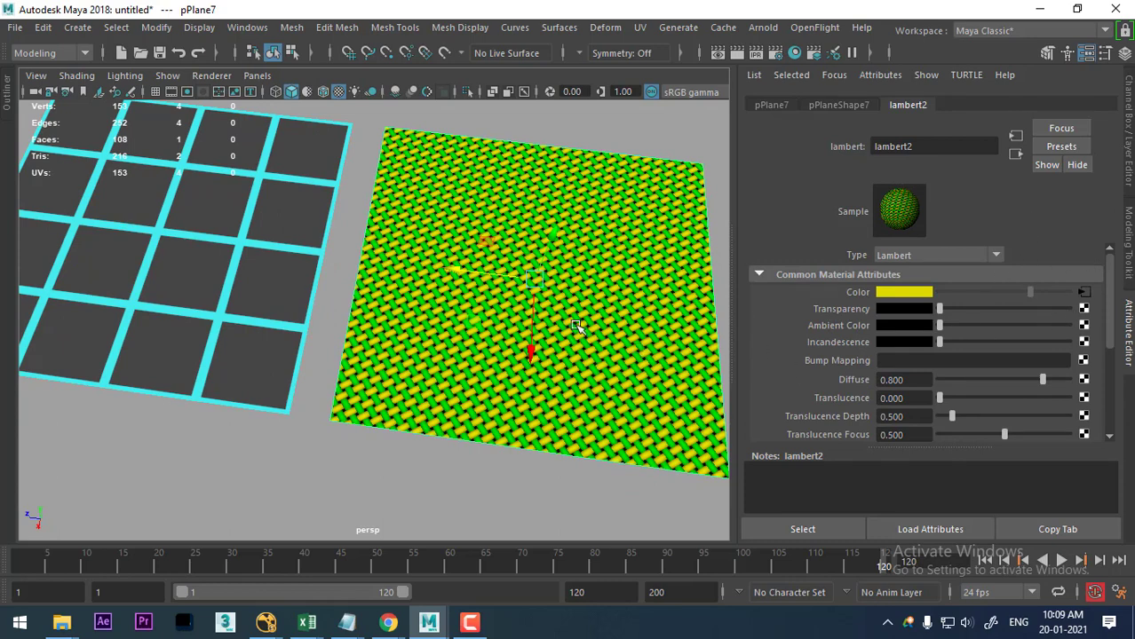
Assign a new lambert8 to the plane and map a Mountain 2D texture to its Color.
{"action": "mouse_move", "coordinate": [531, 273]}
{"action": "right_mouse_down"}
{"action": "mouse_move", "coordinate": [541, 590]}
{"action": "mouse_move", "coordinate": [687, 500]}
{"action": "right_mouse_up"}
{"action": "left_click", "coordinate": [1084, 291]}
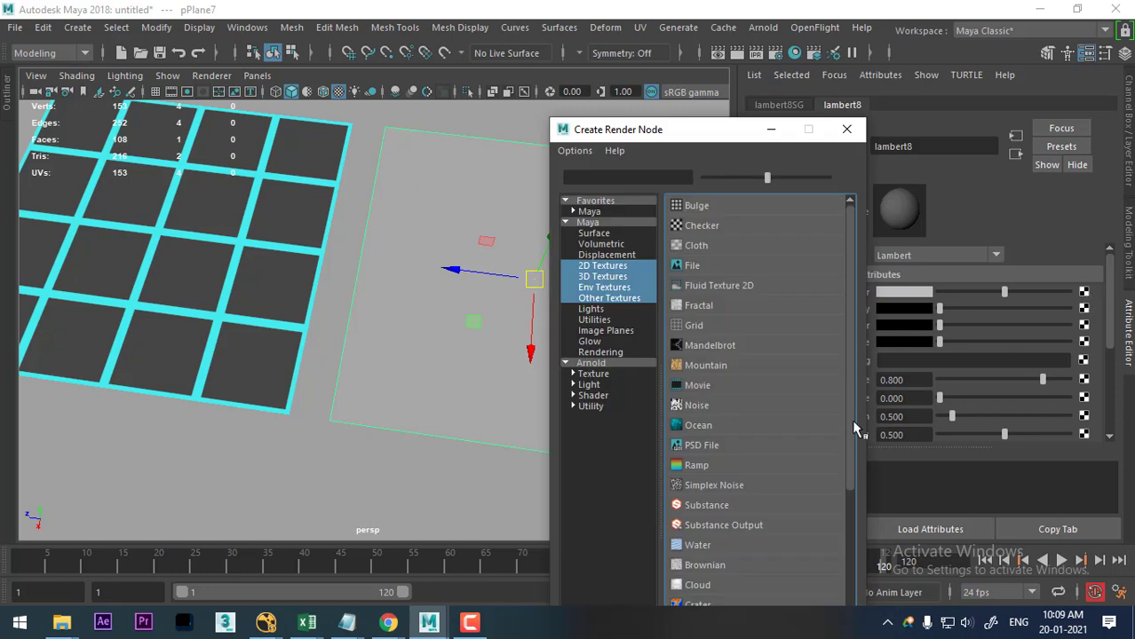
{"action": "left_click", "coordinate": [611, 268]}
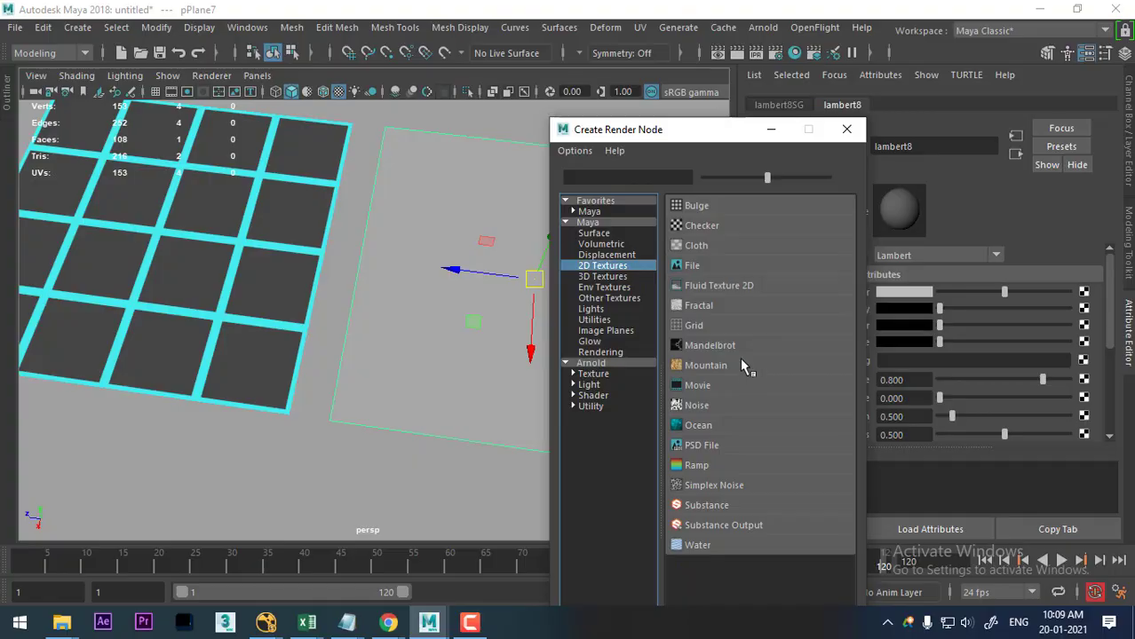
{"action": "left_click", "coordinate": [705, 365]}
{"action": "mouse_move", "coordinate": [497, 319]}
{"action": "middle_mouse_down", "text": "alt"}
{"action": "mouse_move", "coordinate": [353, 317]}
{"action": "mouse_move", "coordinate": [373, 356]}
{"action": "middle_mouse_up", "text": "alt"}
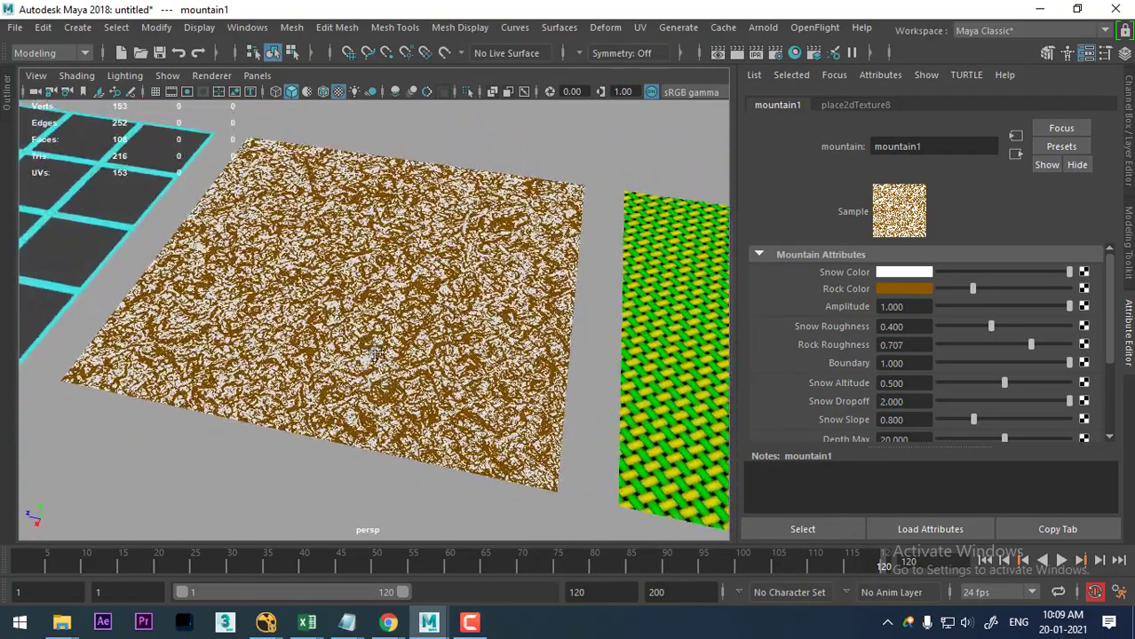
Zoom in on the mountain plane and test small snow and rock colour tweaks.
{"action": "right_click_drag", "start_coordinate": [373, 355], "coordinate": [484, 358], "text": "alt"}
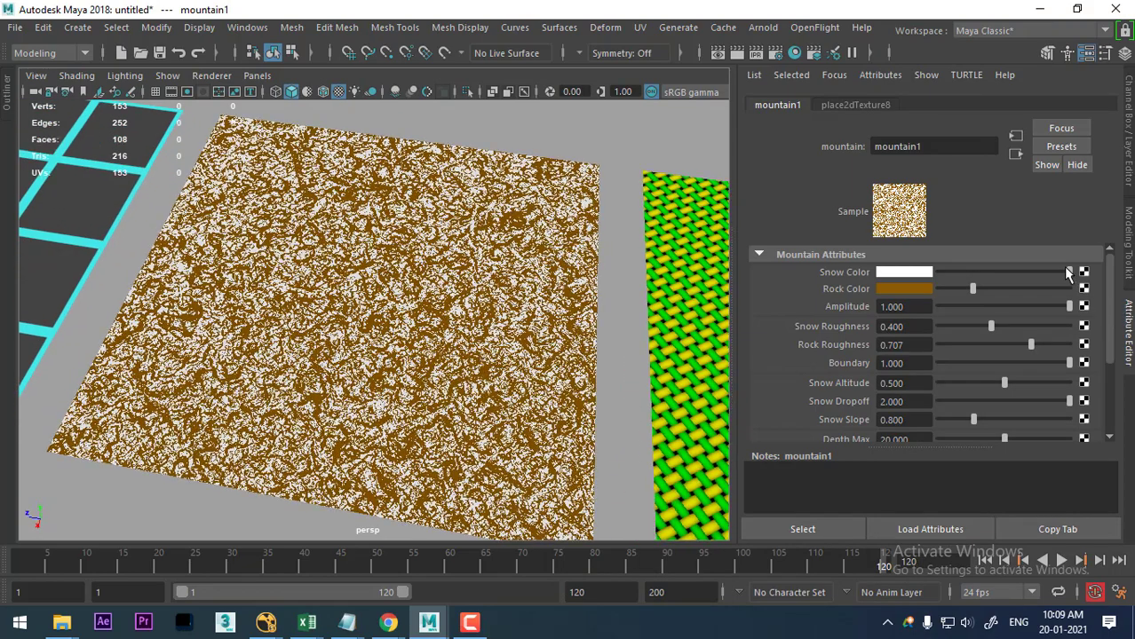
{"action": "mouse_move", "coordinate": [1067, 272]}
{"action": "left_mouse_down"}
{"action": "mouse_move", "coordinate": [1027, 273]}
{"action": "mouse_move", "coordinate": [1070, 273]}
{"action": "left_mouse_up"}
{"action": "mouse_move", "coordinate": [970, 291]}
{"action": "left_mouse_down"}
{"action": "mouse_move", "coordinate": [1011, 293]}
{"action": "mouse_move", "coordinate": [989, 301]}
{"action": "mouse_move", "coordinate": [1028, 309]}
{"action": "mouse_move", "coordinate": [954, 313]}
{"action": "left_mouse_up"}
Try yellow, green and cyan for mountain1's Rock Color, then settle on orange.
{"action": "left_click", "coordinate": [906, 288]}
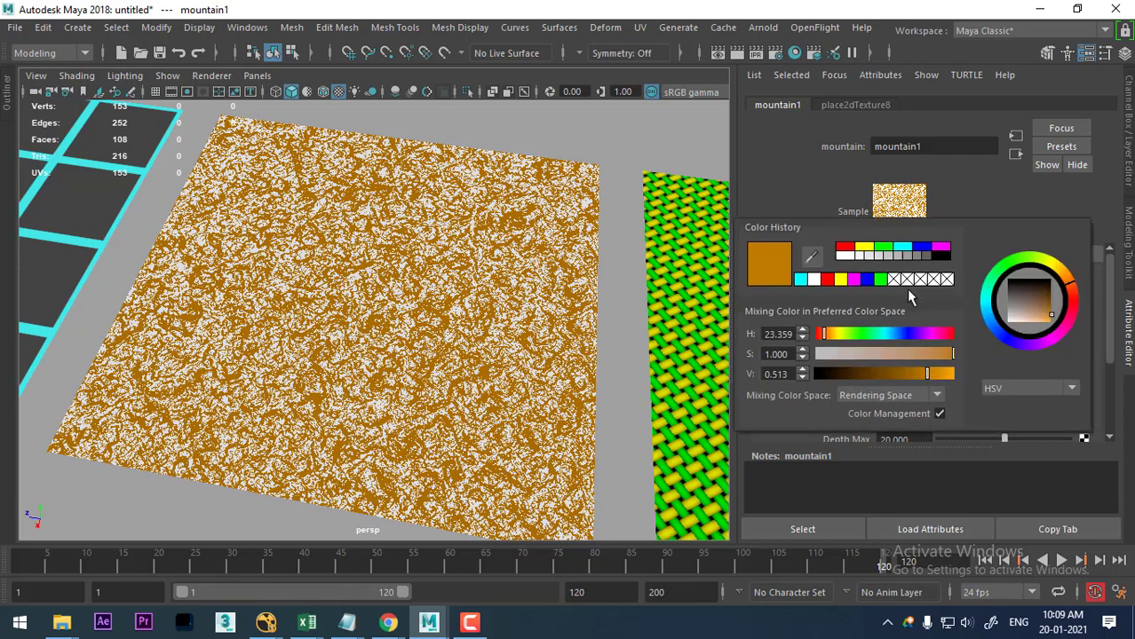
{"action": "left_click", "coordinate": [865, 248]}
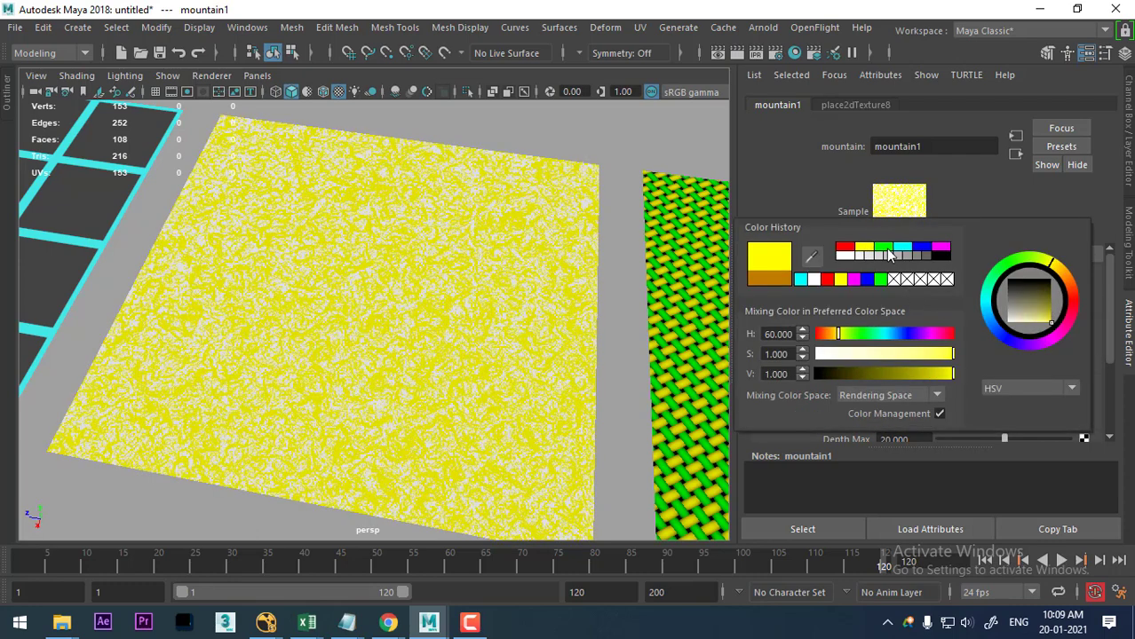
{"action": "left_click", "coordinate": [889, 251]}
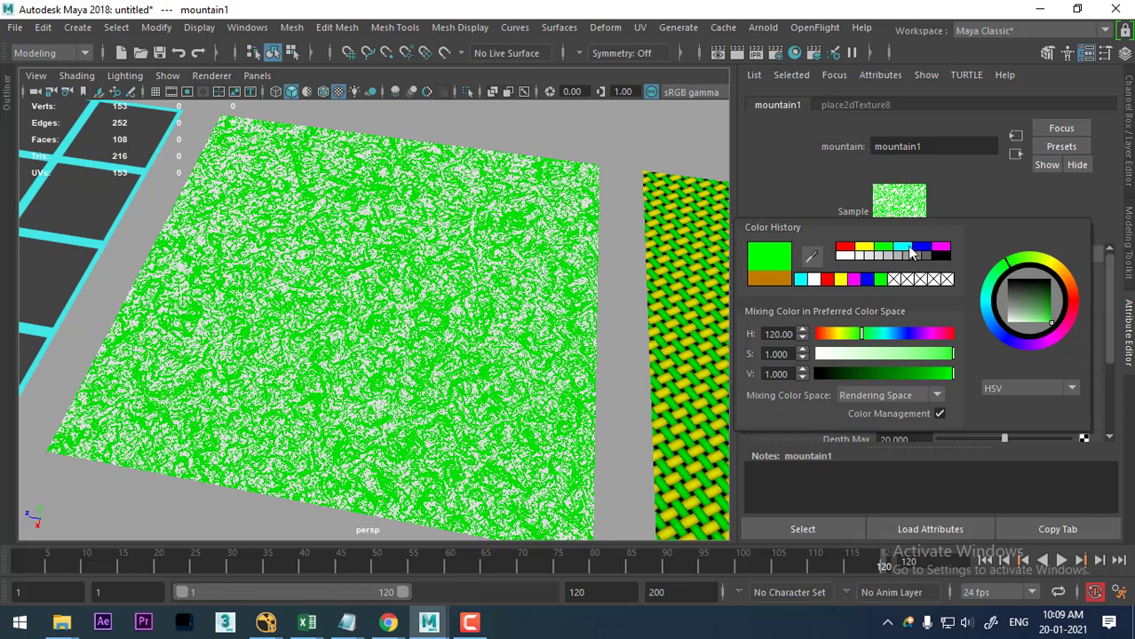
{"action": "left_click", "coordinate": [905, 248]}
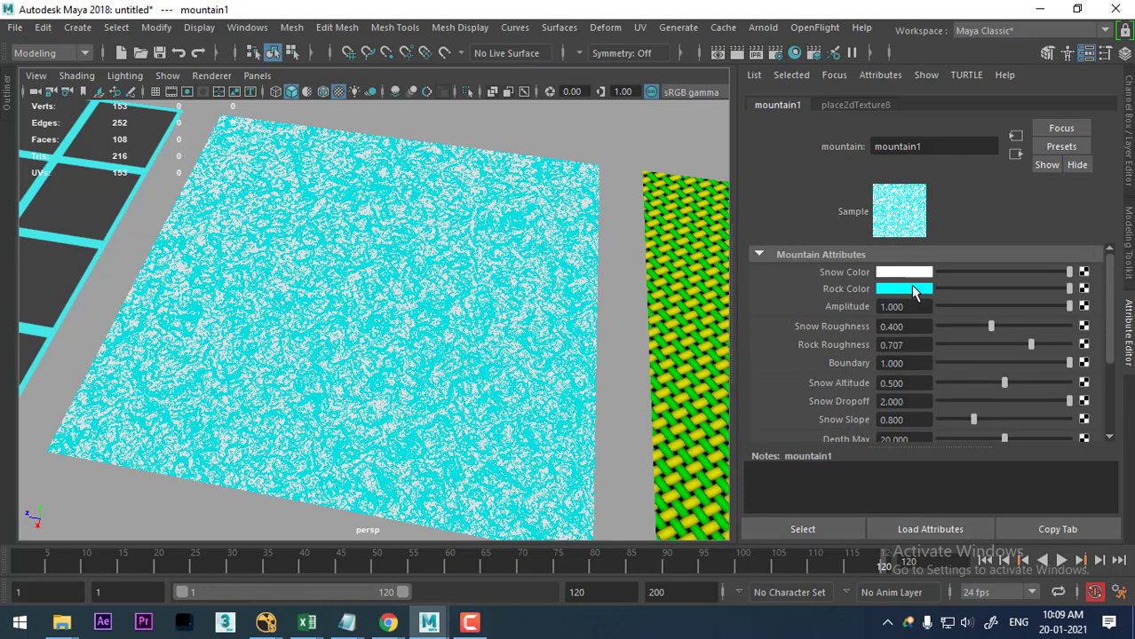
{"action": "left_click", "coordinate": [906, 289]}
{"action": "left_click", "coordinate": [1073, 289]}
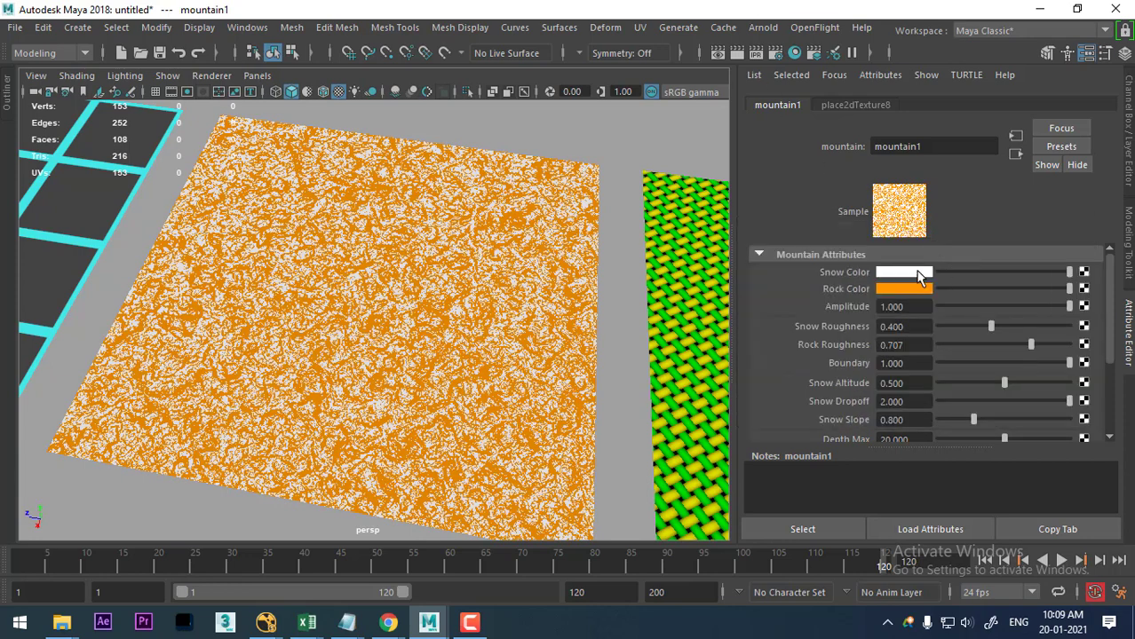
{"action": "left_click", "coordinate": [919, 273]}
Give the snow a faint tint, adjust Amplitude, and lower Snow Roughness and Boundary.
{"action": "left_click_drag", "start_coordinate": [1039, 293], "coordinate": [1017, 303]}
{"action": "mouse_move", "coordinate": [1069, 306]}
{"action": "left_mouse_down"}
{"action": "mouse_move", "coordinate": [1083, 307]}
{"action": "mouse_move", "coordinate": [984, 307]}
{"action": "mouse_move", "coordinate": [1085, 310]}
{"action": "left_mouse_up"}
{"action": "left_click_drag", "start_coordinate": [991, 327], "coordinate": [955, 327]}
{"action": "left_click_drag", "start_coordinate": [1070, 363], "coordinate": [1029, 363]}
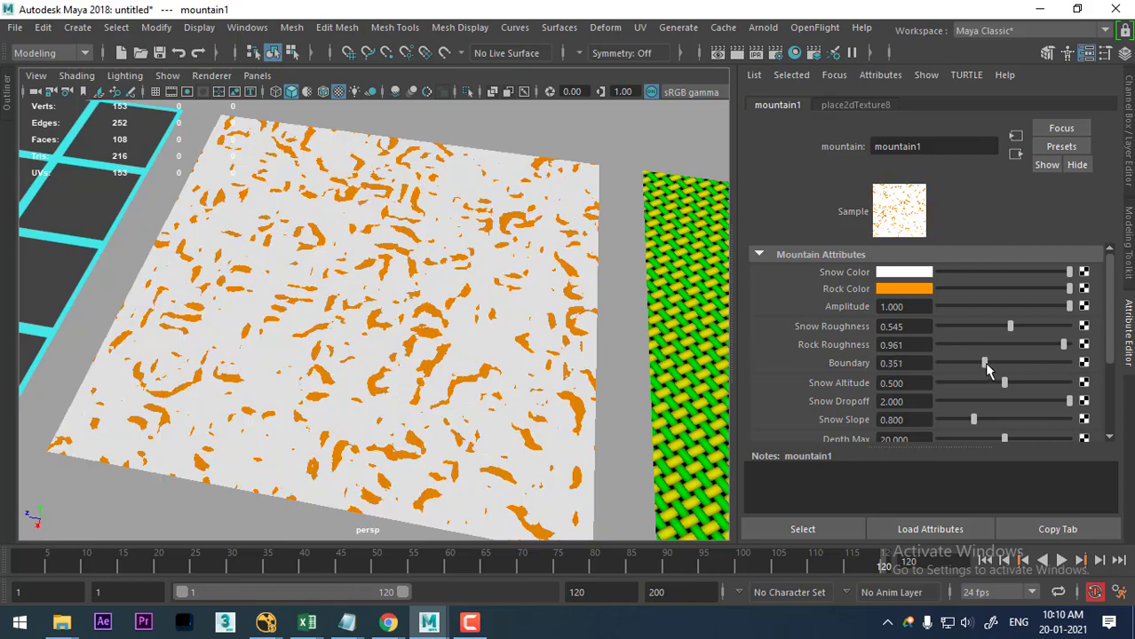
{"action": "mouse_move", "coordinate": [436, 380]}
{"action": "left_mouse_down", "text": "alt"}
{"action": "mouse_move", "coordinate": [392, 342]}
{"action": "mouse_move", "coordinate": [417, 355]}
{"action": "left_mouse_up", "text": "alt"}
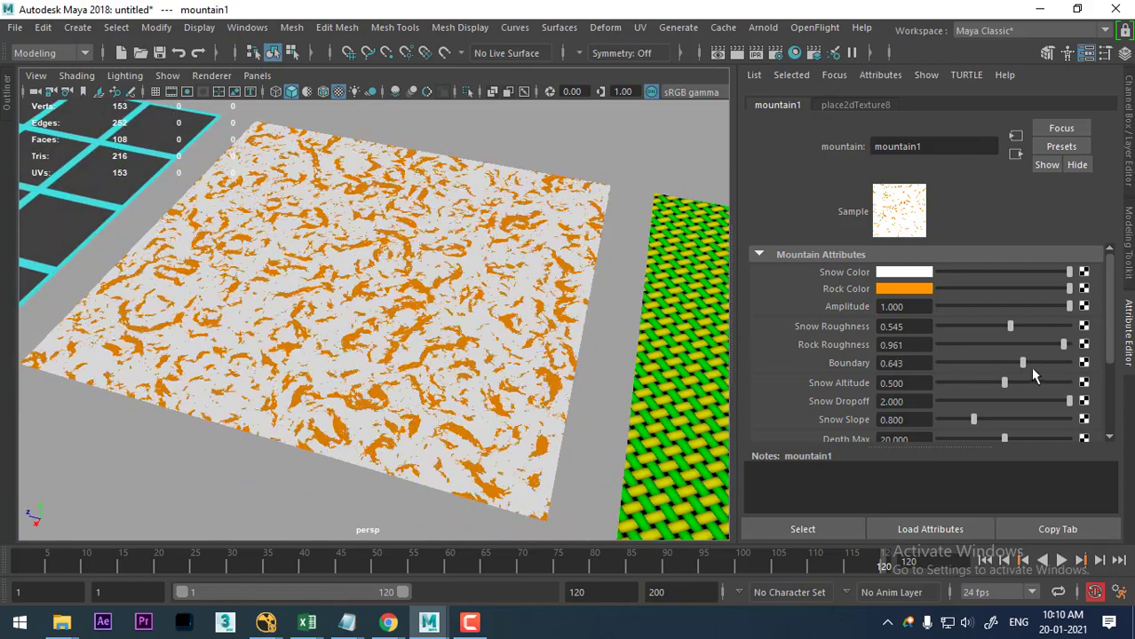
Set Boundary 1.000, Snow Altitude 0.870, Snow Dropoff 1.065, then view the planes from above.
{"action": "left_click_drag", "start_coordinate": [1030, 364], "coordinate": [1079, 379]}
{"action": "mouse_move", "coordinate": [1007, 383]}
{"action": "left_mouse_down"}
{"action": "mouse_move", "coordinate": [964, 377]}
{"action": "mouse_move", "coordinate": [1051, 383]}
{"action": "mouse_move", "coordinate": [976, 400]}
{"action": "mouse_move", "coordinate": [1008, 402]}
{"action": "left_mouse_up"}
{"action": "mouse_move", "coordinate": [488, 319]}
{"action": "left_mouse_down", "text": "alt"}
{"action": "mouse_move", "coordinate": [487, 331]}
{"action": "mouse_move", "coordinate": [436, 317]}
{"action": "mouse_move", "coordinate": [392, 355]}
{"action": "left_mouse_up", "text": "alt"}
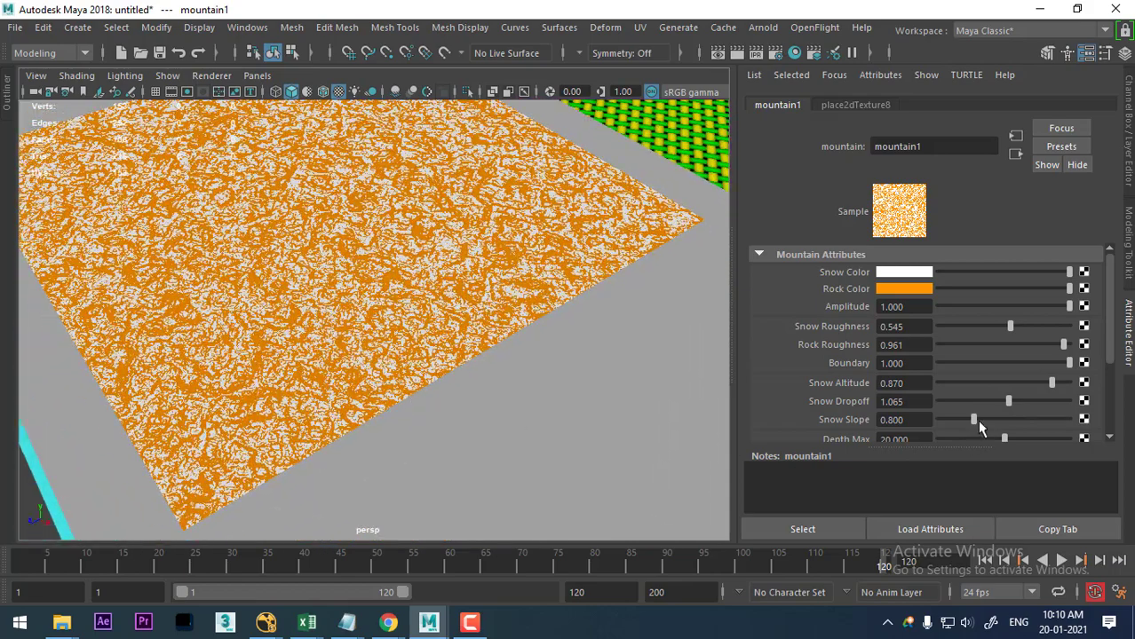
{"action": "mouse_move", "coordinate": [974, 421]}
{"action": "left_mouse_down"}
{"action": "mouse_move", "coordinate": [1047, 420]}
{"action": "mouse_move", "coordinate": [1001, 390]}
{"action": "mouse_move", "coordinate": [1061, 390]}
{"action": "left_mouse_up"}
{"action": "scroll", "coordinate": [1008, 393], "scroll_direction": "down", "scroll_amount": 2}
{"action": "mouse_move", "coordinate": [464, 300]}
{"action": "left_mouse_down", "text": "alt"}
{"action": "mouse_move", "coordinate": [405, 266]}
{"action": "mouse_move", "coordinate": [457, 330]}
{"action": "mouse_move", "coordinate": [347, 342]}
{"action": "mouse_move", "coordinate": [368, 311]}
{"action": "mouse_move", "coordinate": [507, 341]}
{"action": "mouse_move", "coordinate": [413, 380]}
{"action": "left_mouse_up", "text": "alt"}
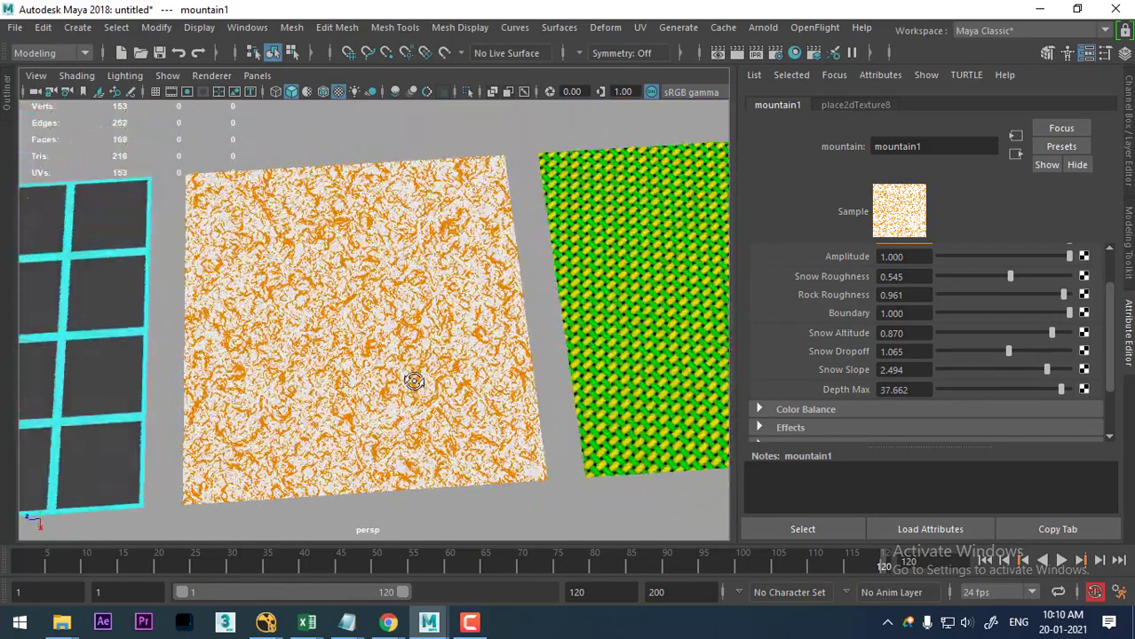
{"action": "mouse_move", "coordinate": [413, 380]}
{"action": "middle_mouse_down", "text": "alt"}
{"action": "mouse_move", "coordinate": [281, 341]}
{"action": "mouse_move", "coordinate": [80, 338]}
{"action": "middle_mouse_up", "text": "alt"}
Assign a new lambert9 Lambert material to the green woven plane pPlane8.
{"action": "left_click", "coordinate": [380, 142]}
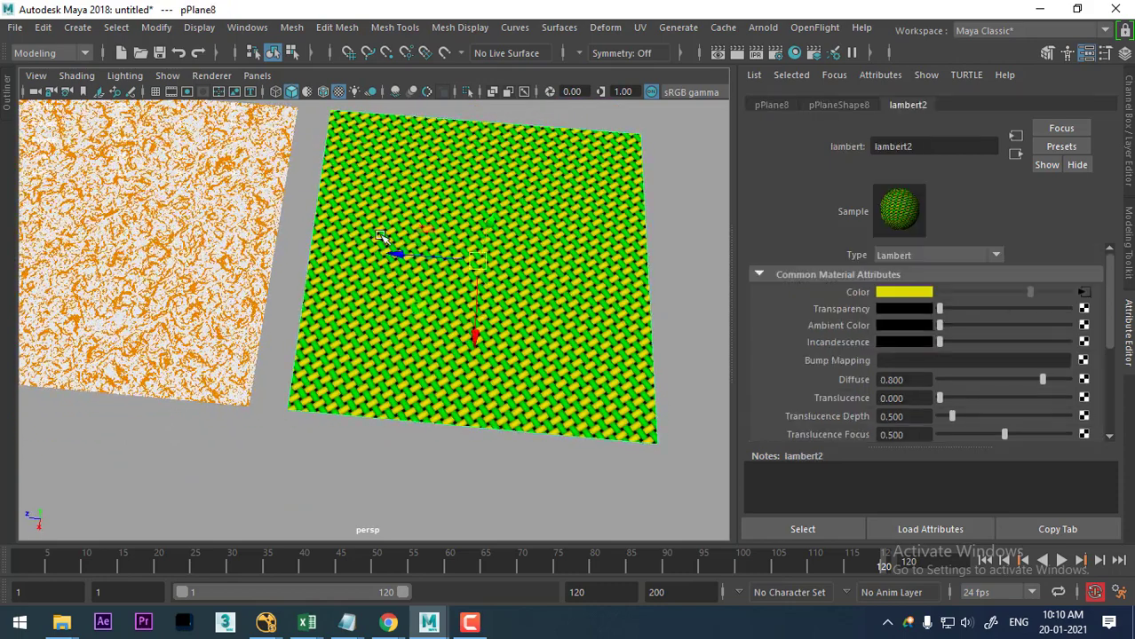
{"action": "mouse_move", "coordinate": [381, 142]}
{"action": "right_mouse_down"}
{"action": "mouse_move", "coordinate": [375, 486]}
{"action": "mouse_move", "coordinate": [532, 494]}
{"action": "right_mouse_up"}
{"action": "left_click", "coordinate": [1084, 292]}
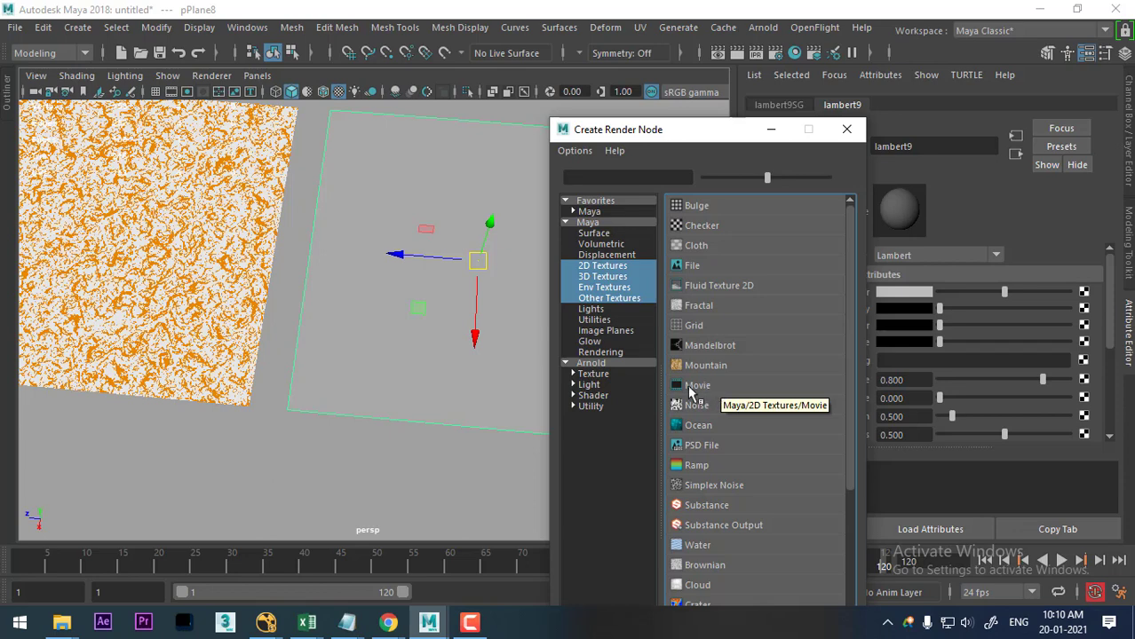
Apply a Movie texture to lambert9's Color, then bring up Create Render Node for the colour again.
{"action": "left_click", "coordinate": [708, 391]}
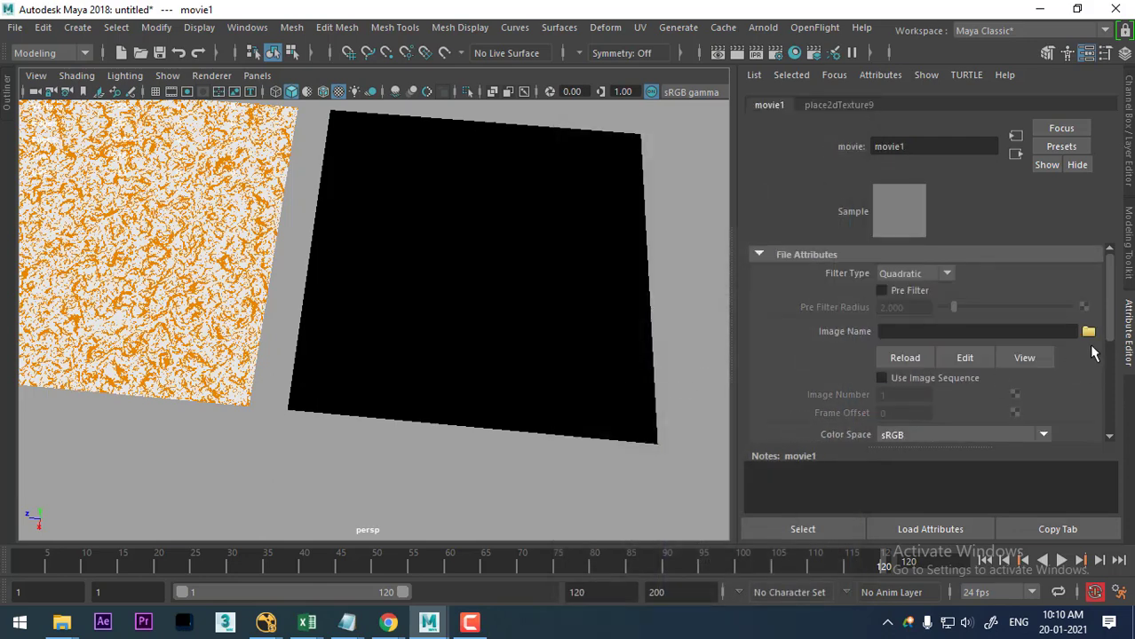
{"action": "left_click_drag", "start_coordinate": [569, 348], "coordinate": [499, 413], "text": "alt"}
{"action": "scroll", "coordinate": [499, 413], "scroll_direction": "down", "scroll_amount": 3}
{"action": "scroll", "coordinate": [425, 391], "scroll_direction": "up", "scroll_amount": 1}
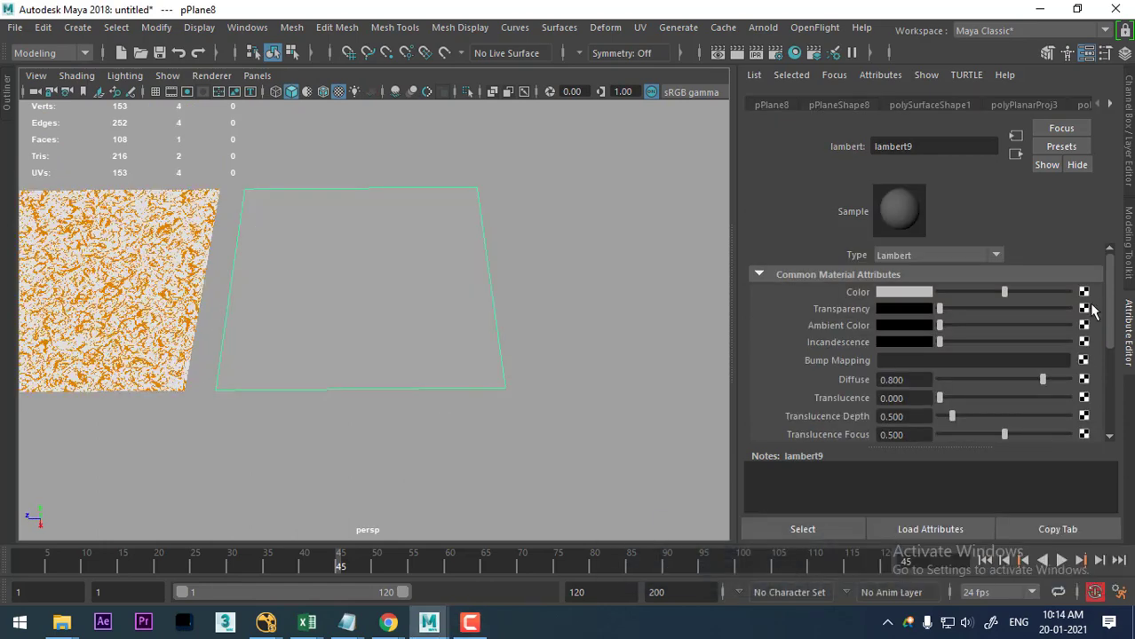
{"action": "left_click", "coordinate": [1084, 292]}
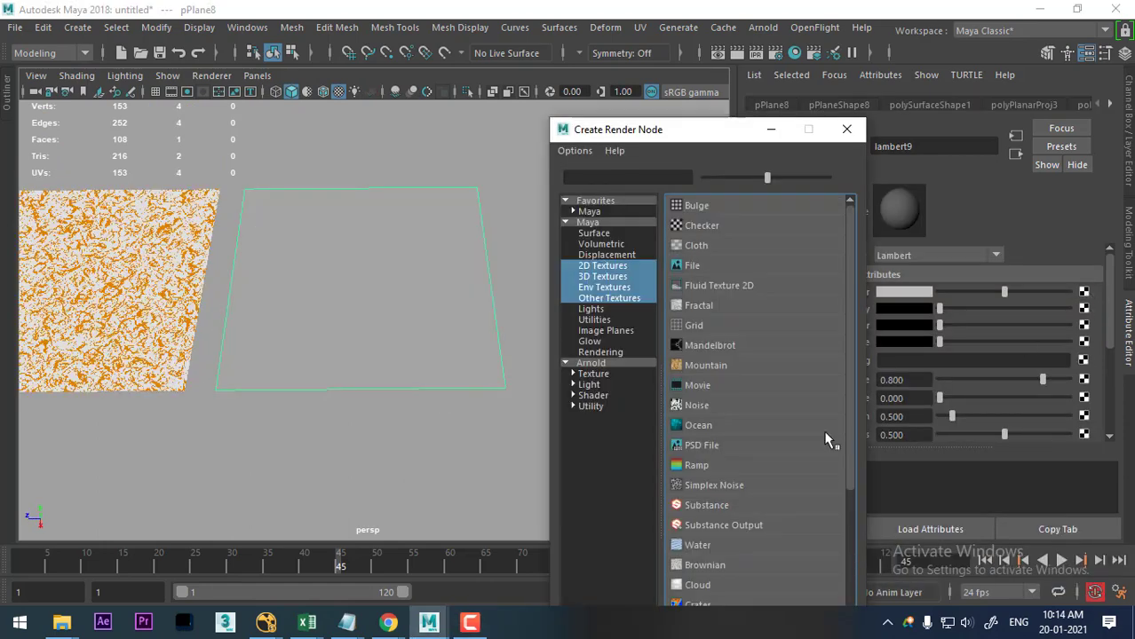
Apply a Noise texture to the plane, then duplicate it and place the copy to the right.
{"action": "left_click", "coordinate": [707, 405]}
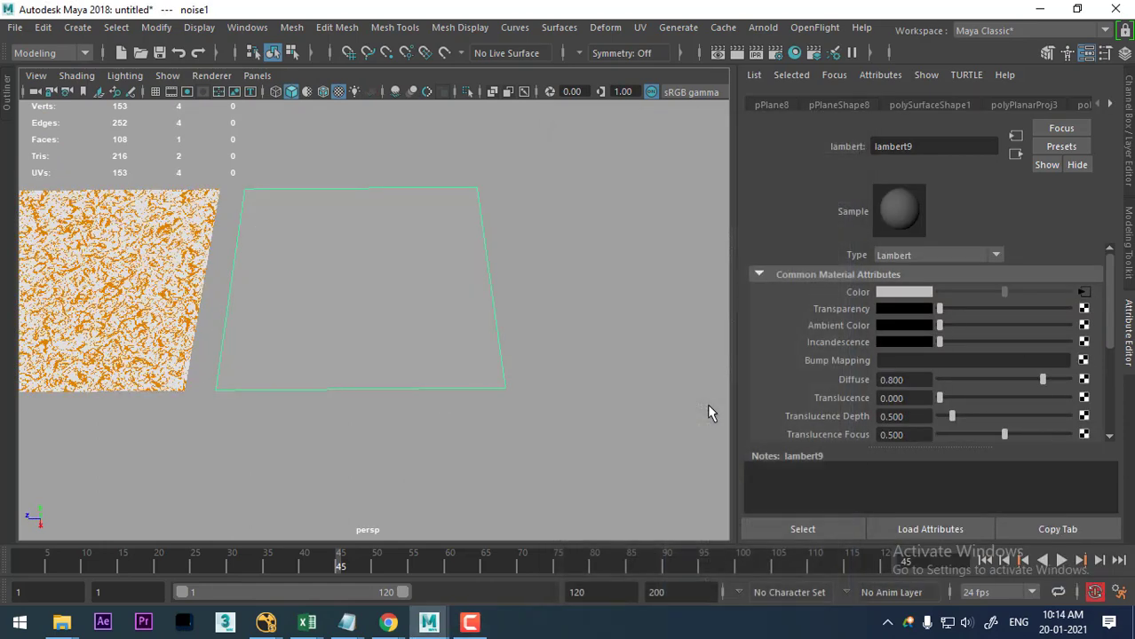
{"action": "left_click_drag", "start_coordinate": [423, 405], "coordinate": [415, 400], "text": "alt"}
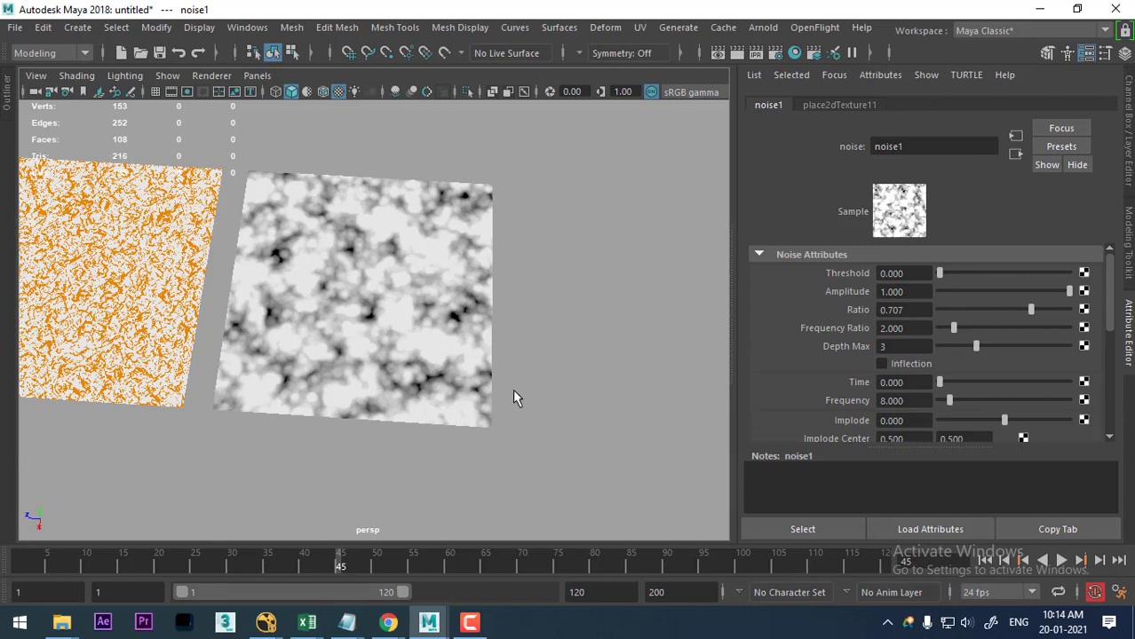
{"action": "left_click", "coordinate": [426, 360]}
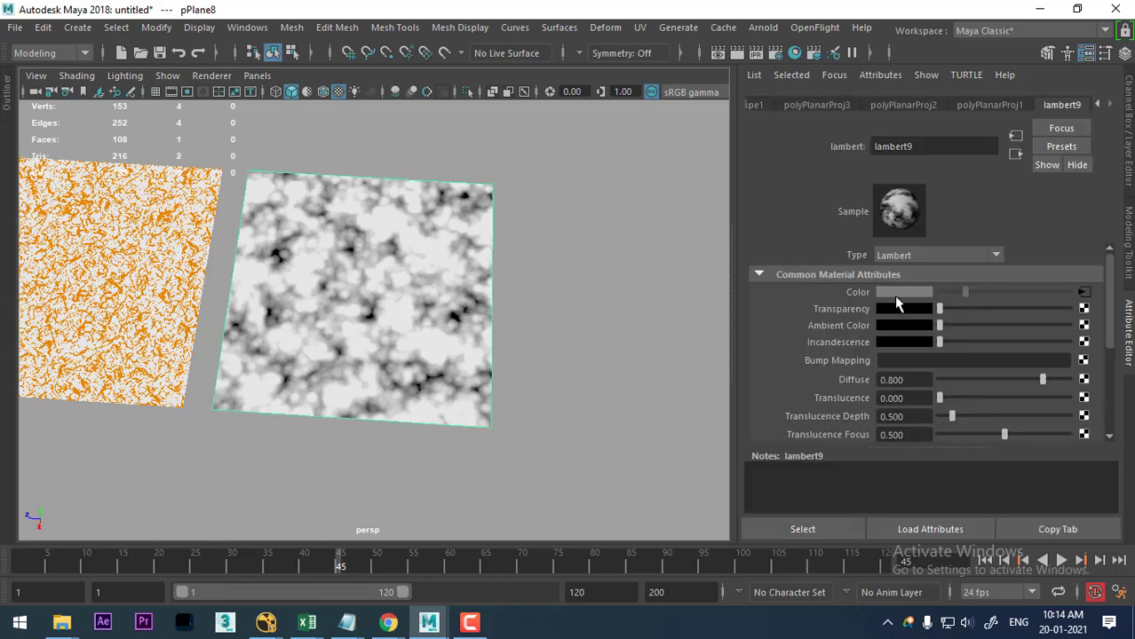
{"action": "mouse_move", "coordinate": [494, 380]}
{"action": "left_mouse_down", "text": "alt"}
{"action": "mouse_move", "coordinate": [456, 380]}
{"action": "mouse_move", "coordinate": [552, 425]}
{"action": "mouse_move", "coordinate": [520, 405]}
{"action": "left_mouse_up", "text": "alt"}
{"action": "key", "text": "w"}
{"action": "middle_click_drag", "start_coordinate": [517, 418], "coordinate": [417, 408], "text": "alt"}
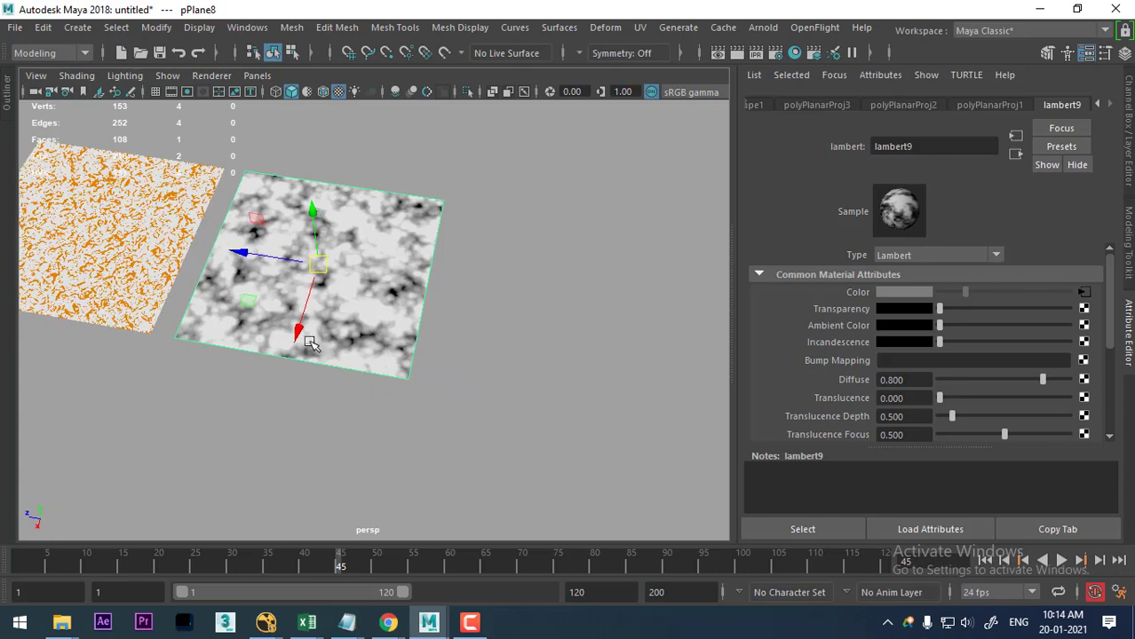
{"action": "key", "text": "ctrl+d"}
{"action": "left_click_drag", "start_coordinate": [318, 264], "coordinate": [582, 306]}
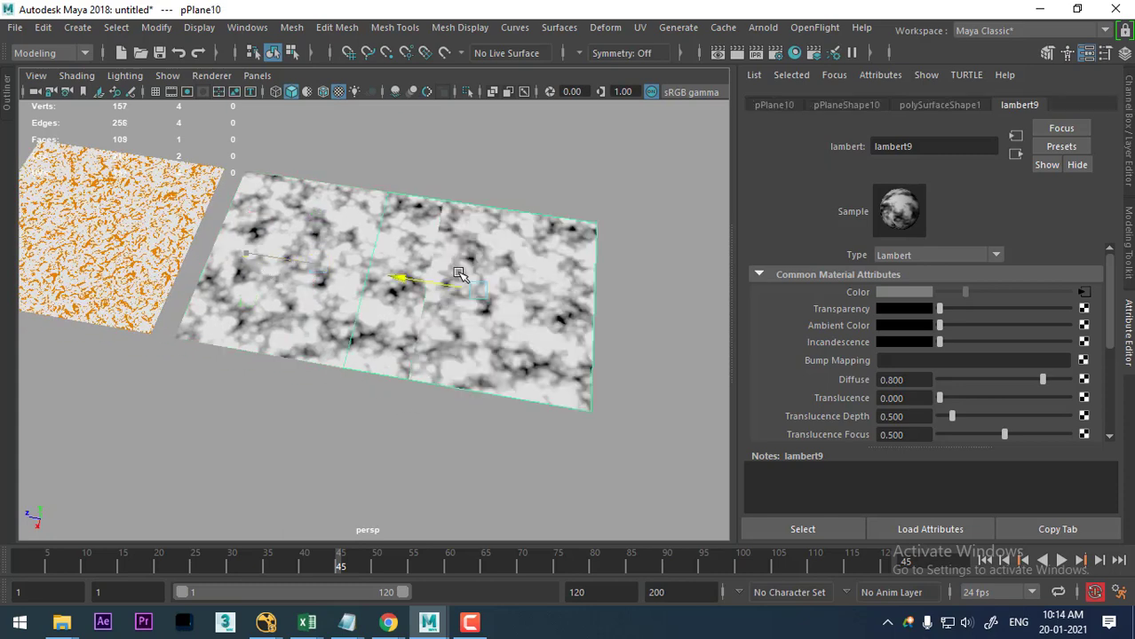
{"action": "left_click", "coordinate": [427, 472]}
{"action": "left_click", "coordinate": [353, 297]}
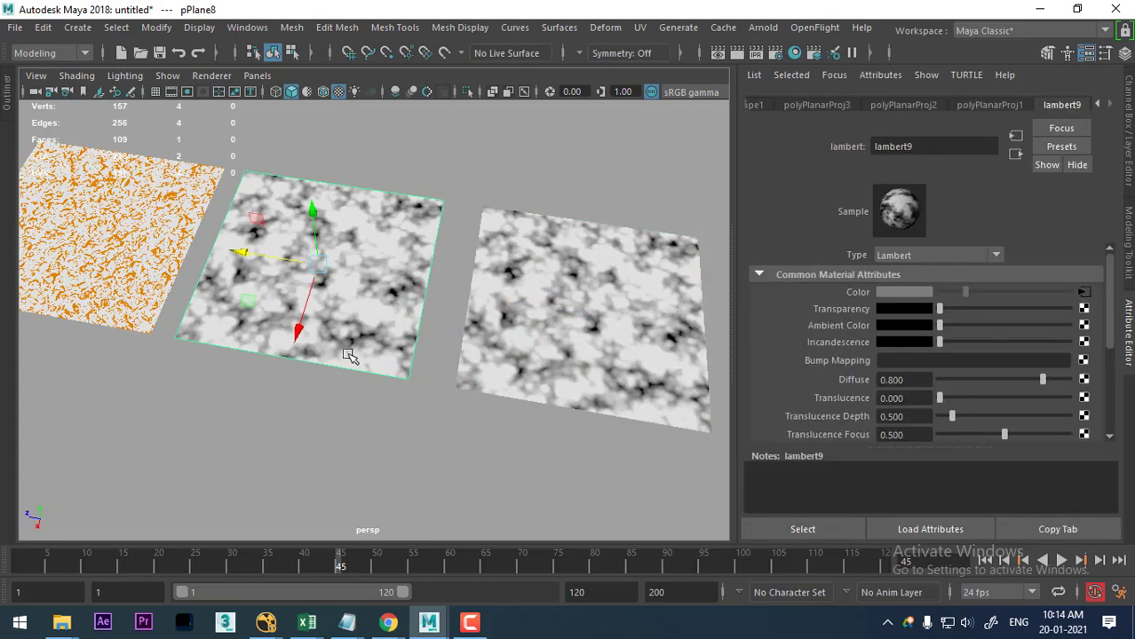
{"action": "right_click_drag", "start_coordinate": [350, 354], "coordinate": [405, 424], "text": "alt"}
Raise noise1's Threshold, lower Amplitude, set Frequency Ratio 4.214, enable Inflection, and set Time 0.312.
{"action": "left_click", "coordinate": [1084, 292]}
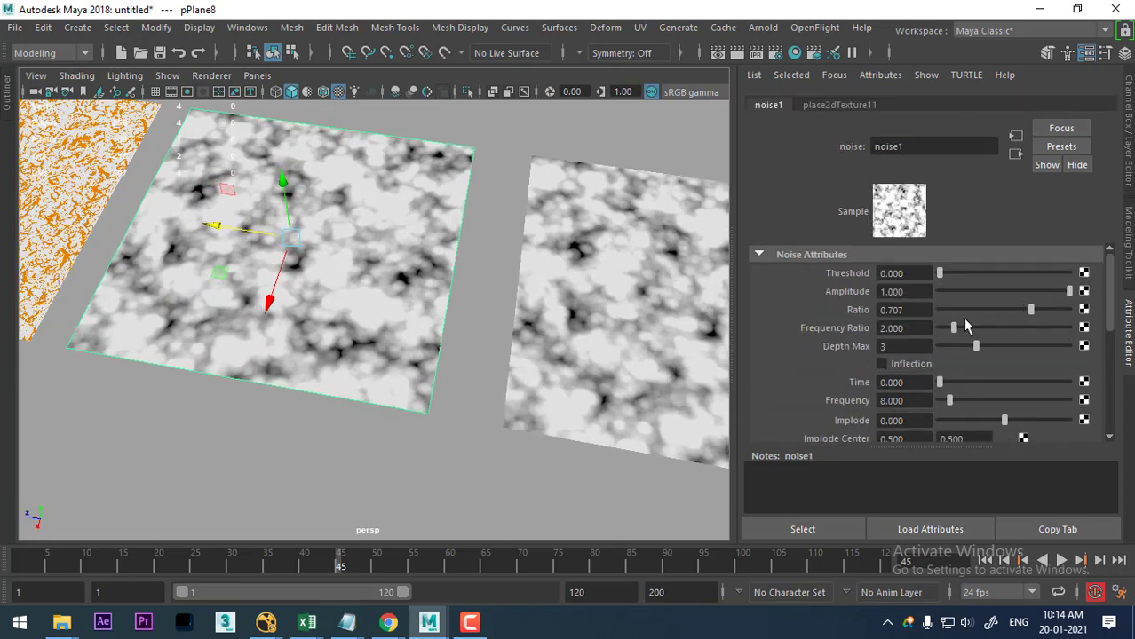
{"action": "left_click_drag", "start_coordinate": [941, 274], "coordinate": [979, 280]}
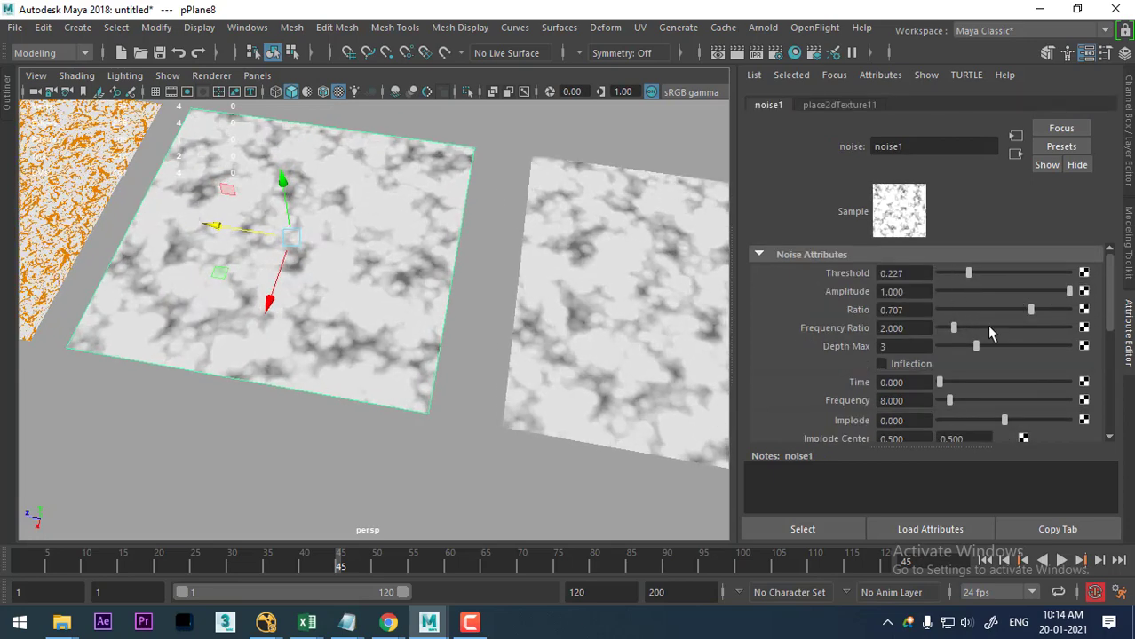
{"action": "mouse_move", "coordinate": [1058, 293]}
{"action": "left_mouse_down"}
{"action": "mouse_move", "coordinate": [982, 294]}
{"action": "mouse_move", "coordinate": [1035, 310]}
{"action": "left_mouse_up"}
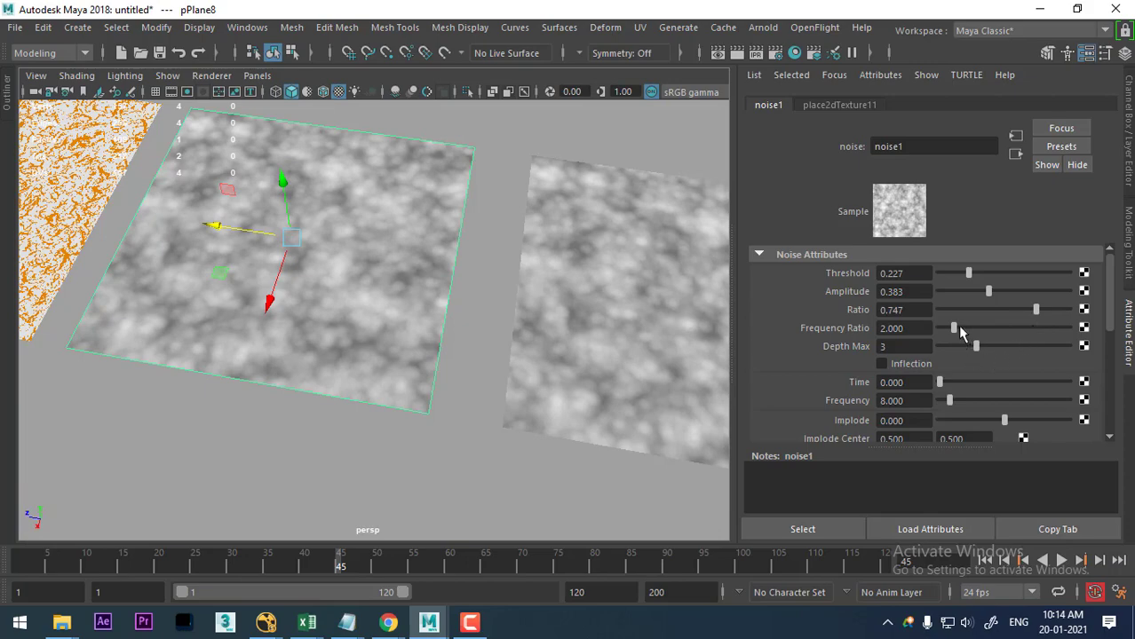
{"action": "mouse_move", "coordinate": [956, 329]}
{"action": "left_mouse_down"}
{"action": "mouse_move", "coordinate": [1004, 329]}
{"action": "mouse_move", "coordinate": [983, 330]}
{"action": "mouse_move", "coordinate": [982, 348]}
{"action": "mouse_move", "coordinate": [954, 348]}
{"action": "mouse_move", "coordinate": [1012, 348]}
{"action": "mouse_move", "coordinate": [992, 350]}
{"action": "left_mouse_up"}
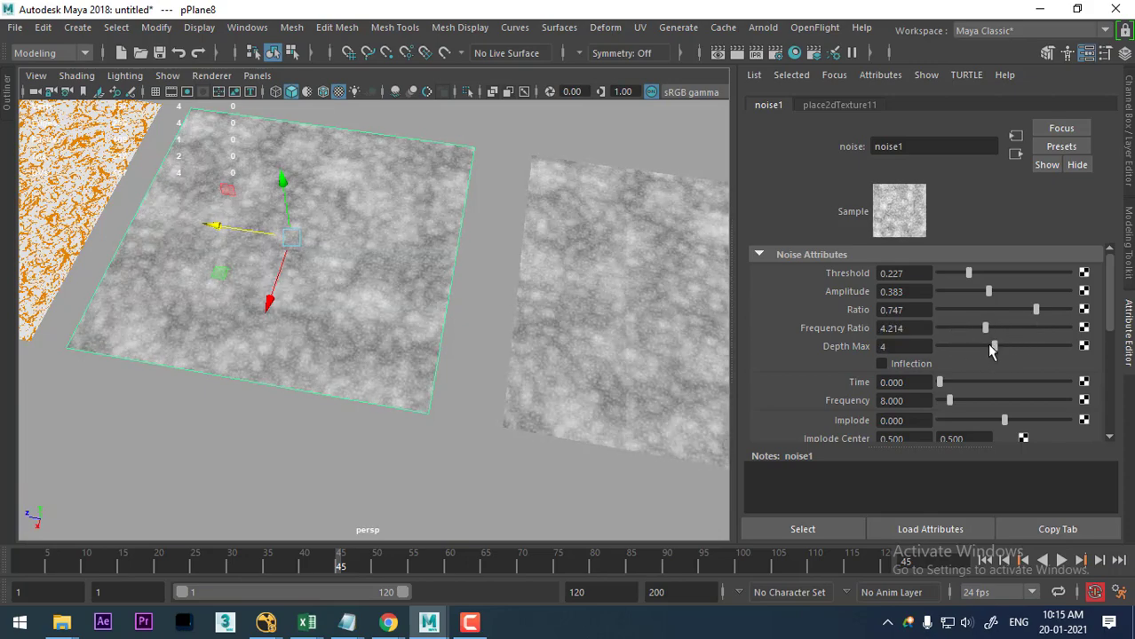
{"action": "left_click", "coordinate": [925, 366]}
{"action": "mouse_move", "coordinate": [941, 382]}
{"action": "left_mouse_down"}
{"action": "mouse_move", "coordinate": [980, 383]}
{"action": "mouse_move", "coordinate": [1007, 401]}
{"action": "mouse_move", "coordinate": [937, 421]}
{"action": "left_mouse_up"}
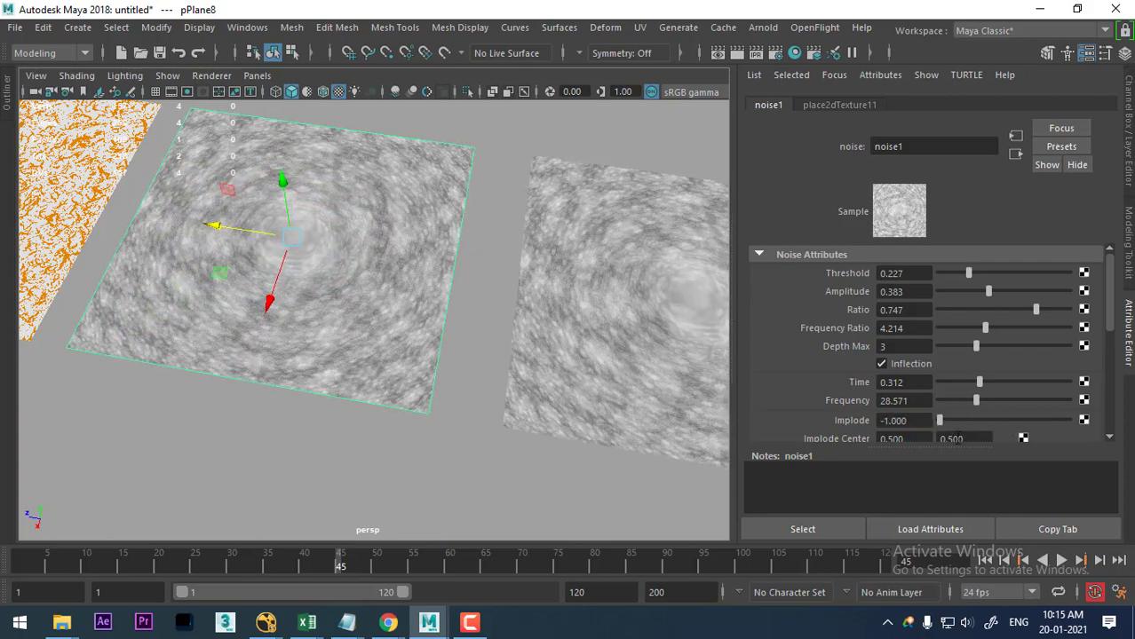
Set noise1's first Implode Center value to 0.600.
{"action": "scroll", "coordinate": [957, 437], "scroll_direction": "down", "scroll_amount": 1}
{"action": "left_click", "coordinate": [923, 389]}
{"action": "type", "text": "0.8"}
{"action": "key", "text": "Return"}
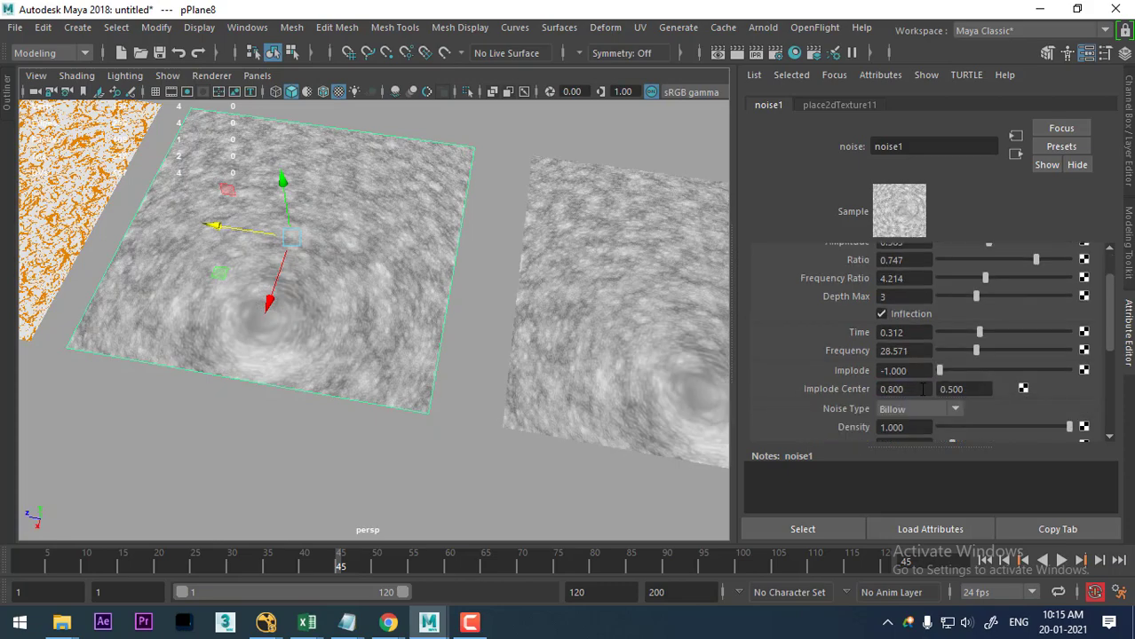
{"action": "mouse_move", "coordinate": [923, 389]}
{"action": "left_mouse_down", "text": "ctrl"}
{"action": "mouse_move", "coordinate": [915, 393]}
{"action": "mouse_move", "coordinate": [973, 391]}
{"action": "left_mouse_up", "text": "ctrl"}
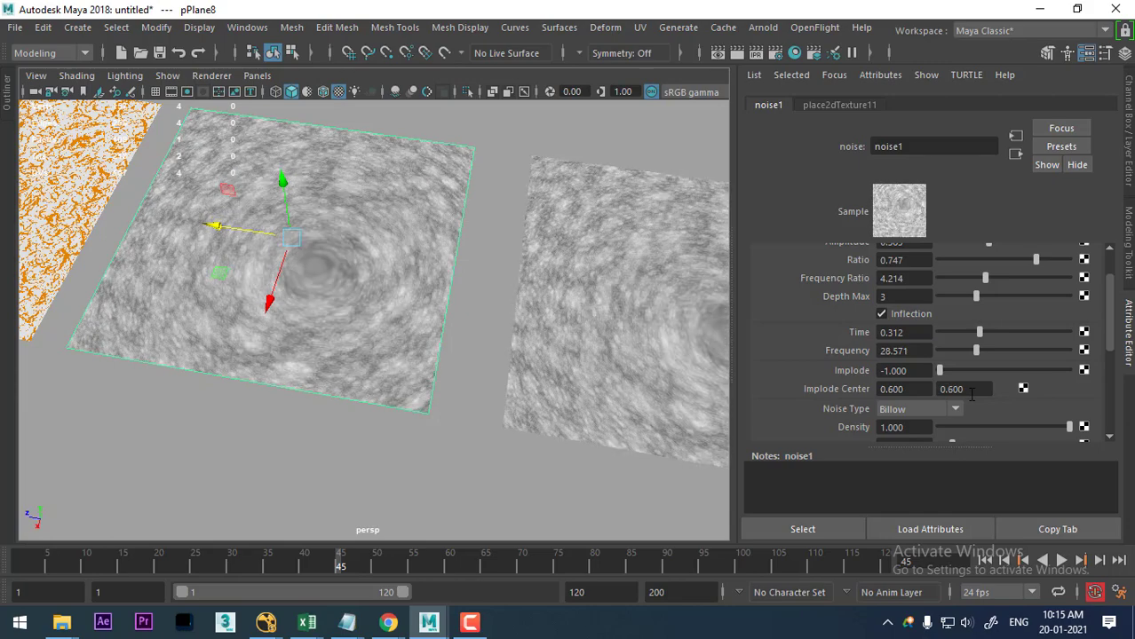
Try the Wave, Wispy and SpaceTime noise types, settling on Perlin Noise.
{"action": "left_click", "coordinate": [937, 412]}
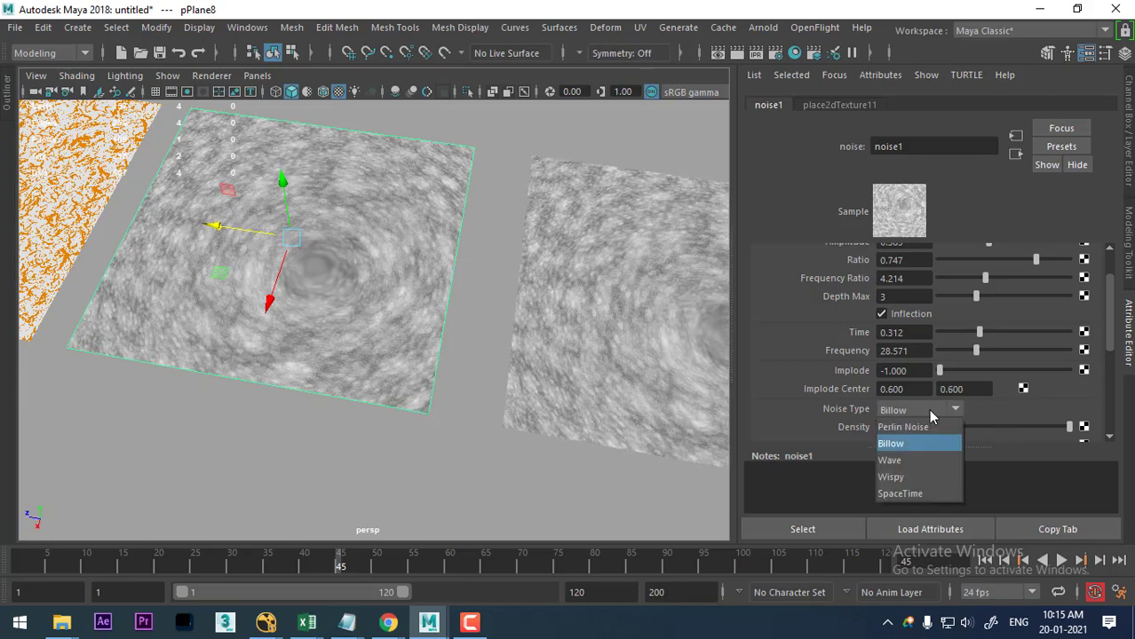
{"action": "left_click", "coordinate": [924, 460]}
{"action": "left_click_drag", "start_coordinate": [348, 368], "coordinate": [350, 382], "text": "alt"}
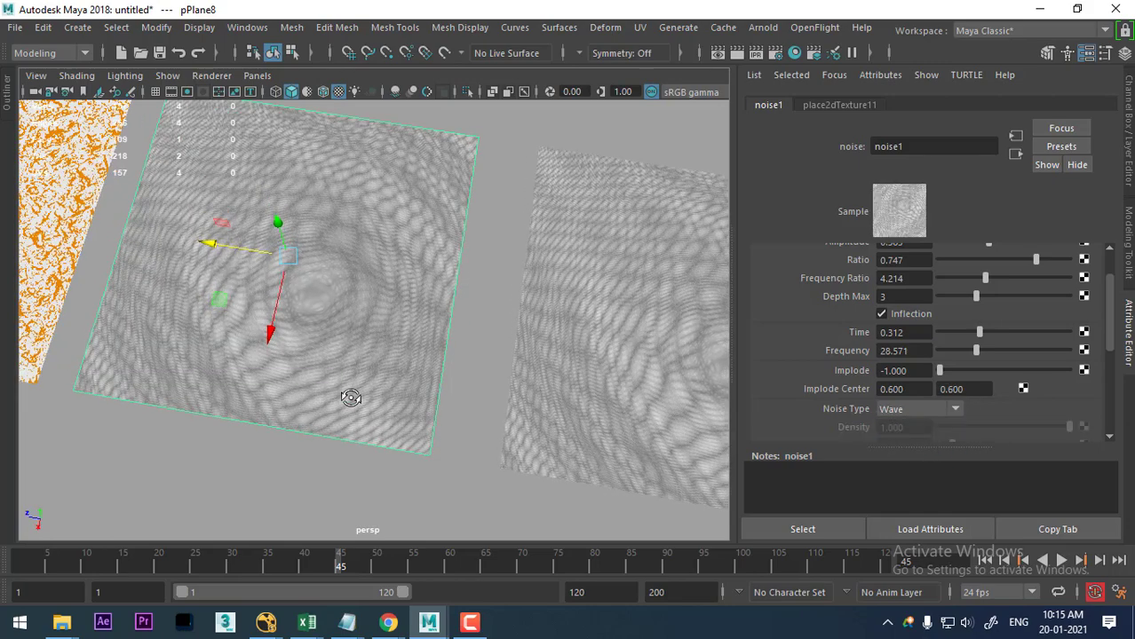
{"action": "left_click", "coordinate": [917, 411]}
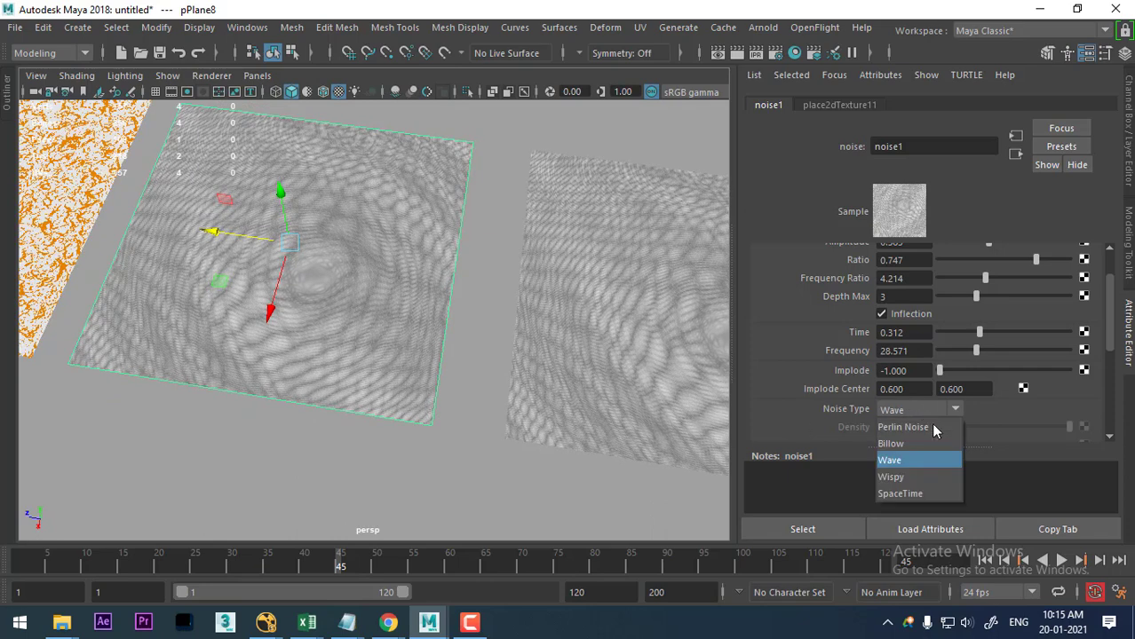
{"action": "left_click", "coordinate": [942, 477]}
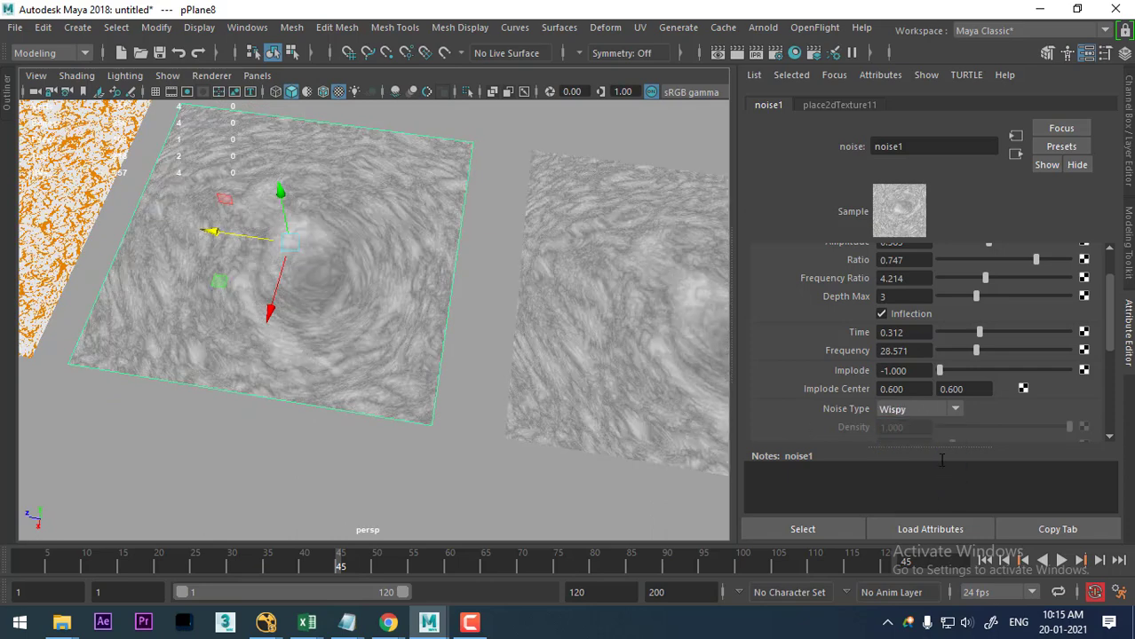
{"action": "left_click", "coordinate": [933, 411]}
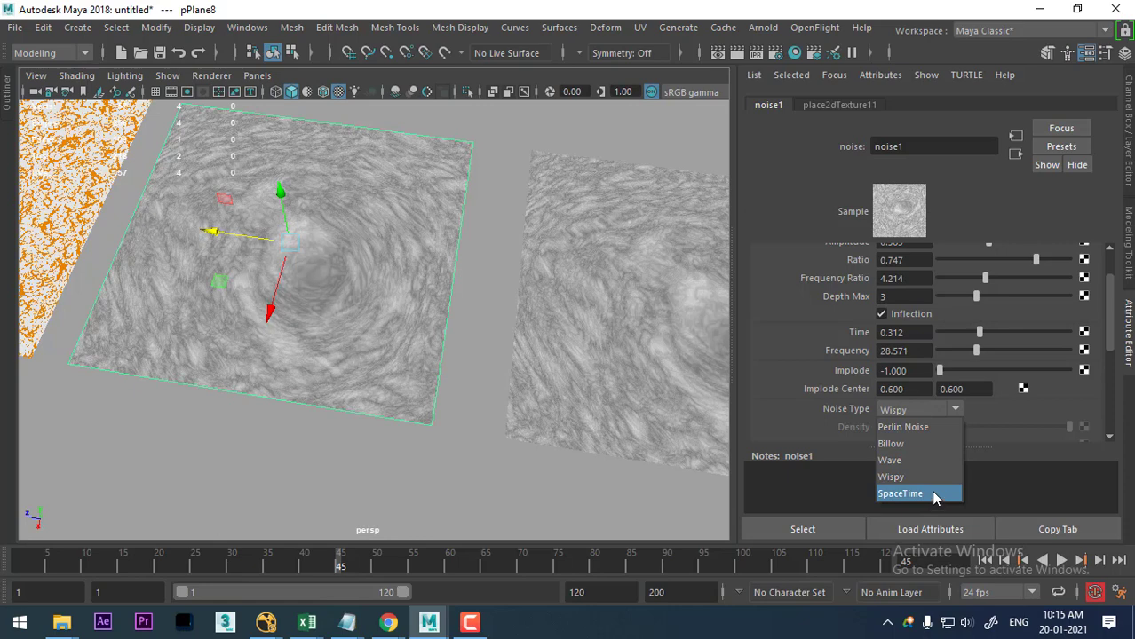
{"action": "left_click", "coordinate": [932, 493]}
{"action": "left_click", "coordinate": [934, 407]}
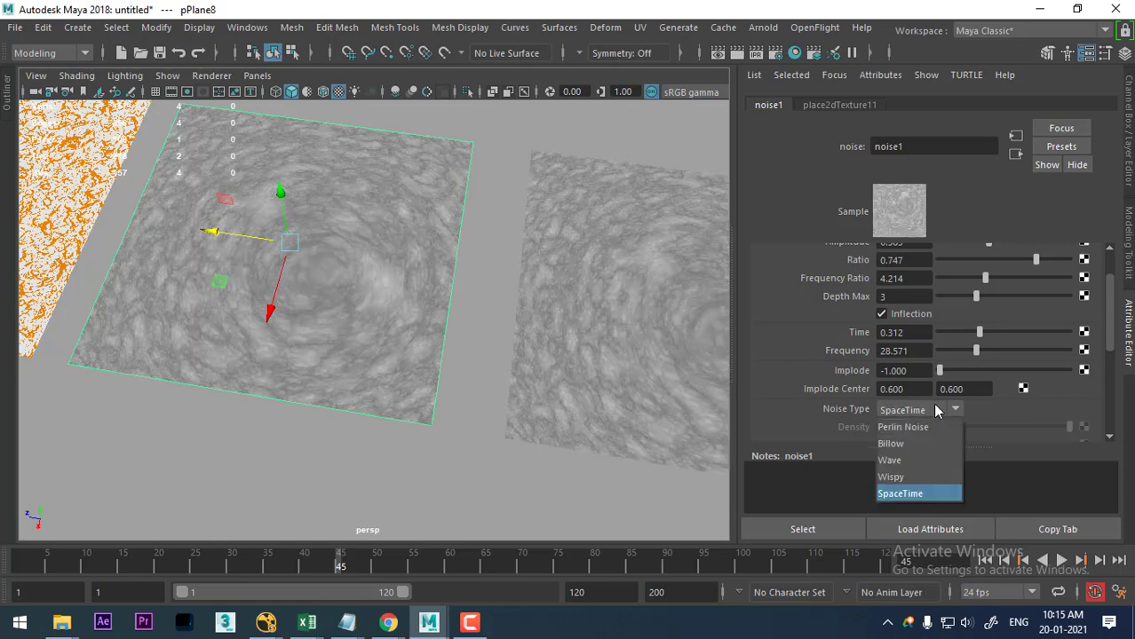
{"action": "left_click", "coordinate": [932, 424]}
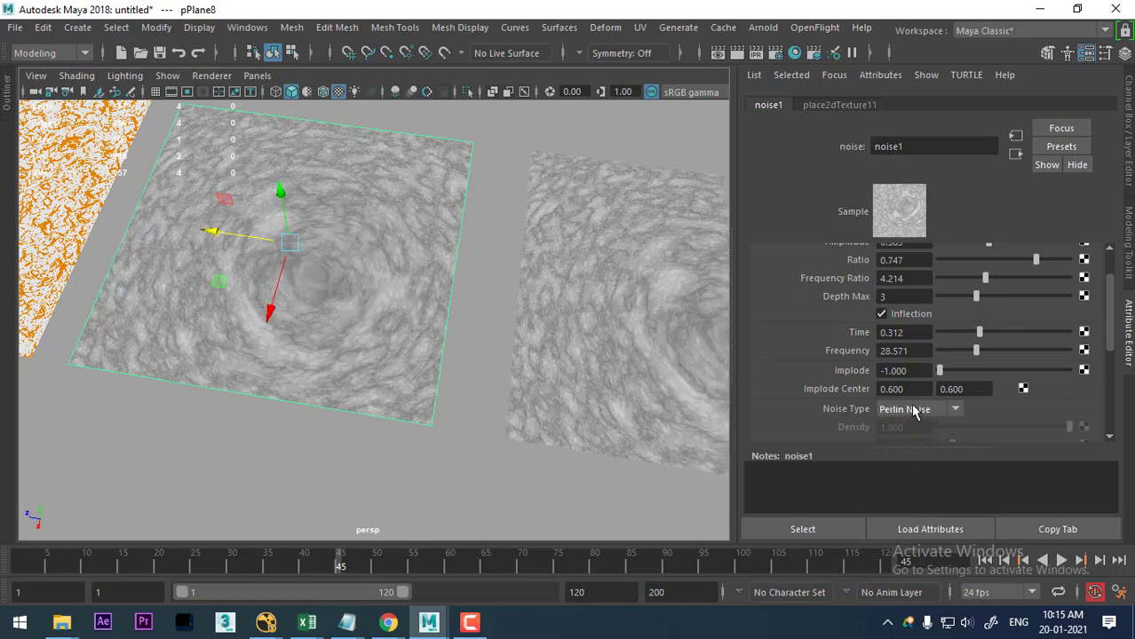
Set the first Implode Center value to 0.4 and select the right-hand plane.
{"action": "scroll", "coordinate": [1000, 388], "scroll_direction": "down", "scroll_amount": 2}
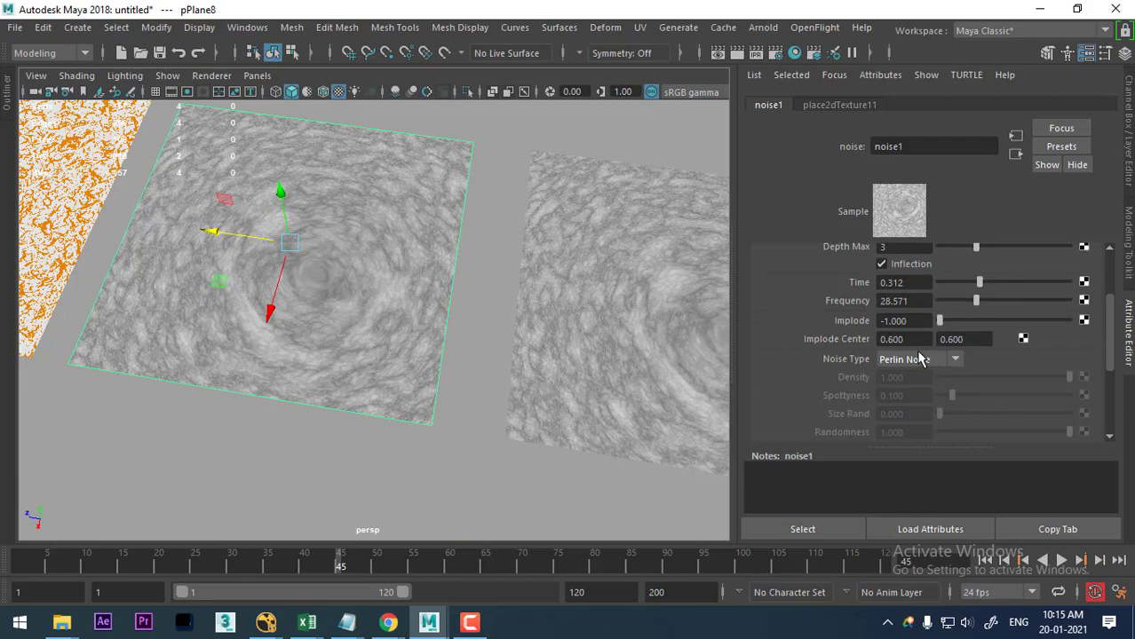
{"action": "left_click", "coordinate": [914, 339]}
{"action": "type", "text": "0.7"}
{"action": "key", "text": "Return"}
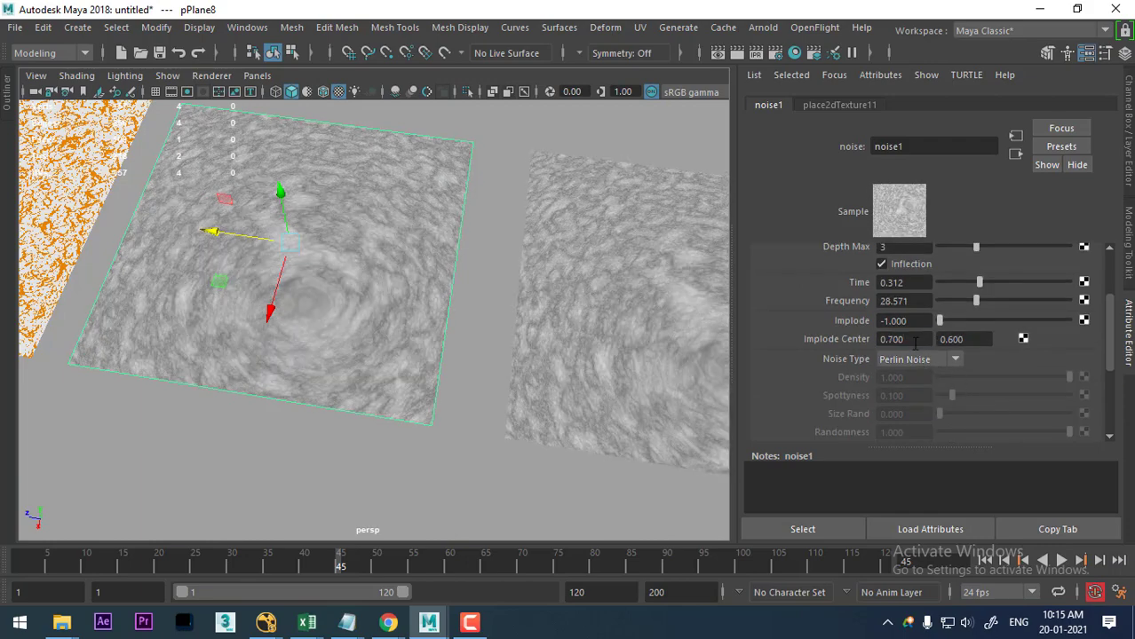
{"action": "type", "text": "0.4"}
{"action": "key", "text": "Return"}
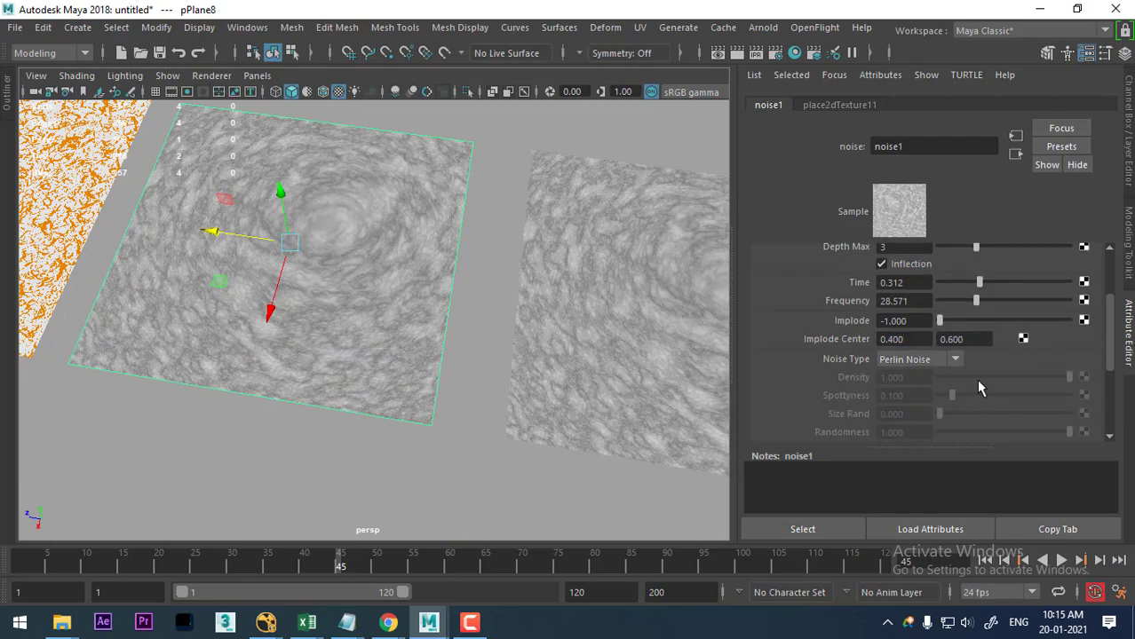
{"action": "scroll", "coordinate": [977, 387], "scroll_direction": "up", "scroll_amount": 3}
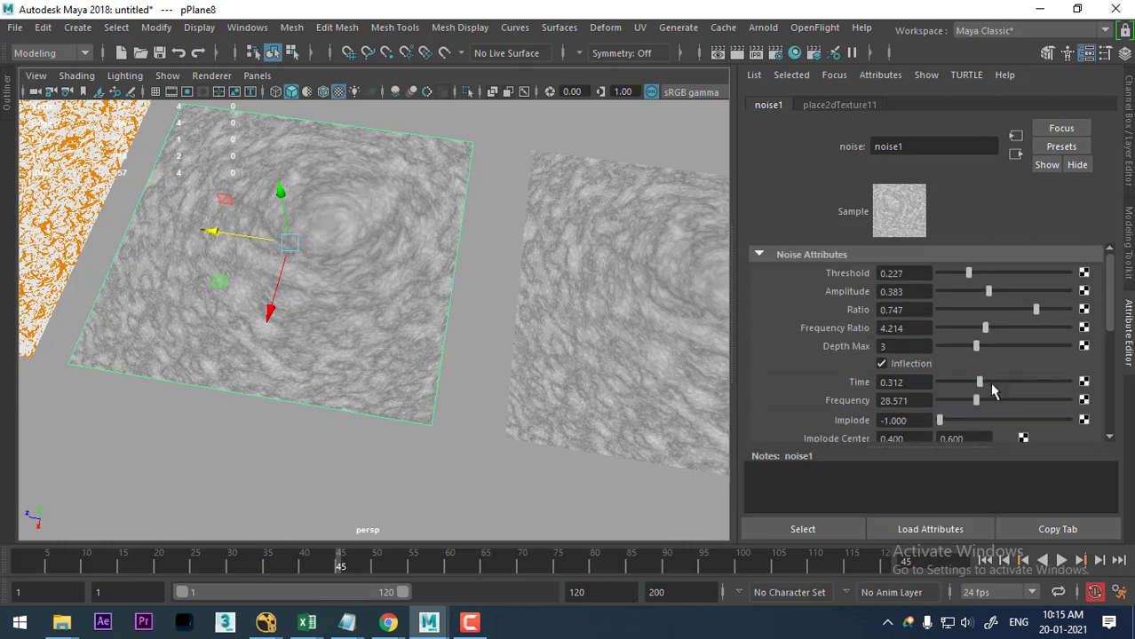
{"action": "left_click", "coordinate": [1015, 153]}
Give the right-hand plane a new Lambert material with an Ocean texture as its colour.
{"action": "left_click", "coordinate": [624, 359]}
{"action": "key", "text": "f"}
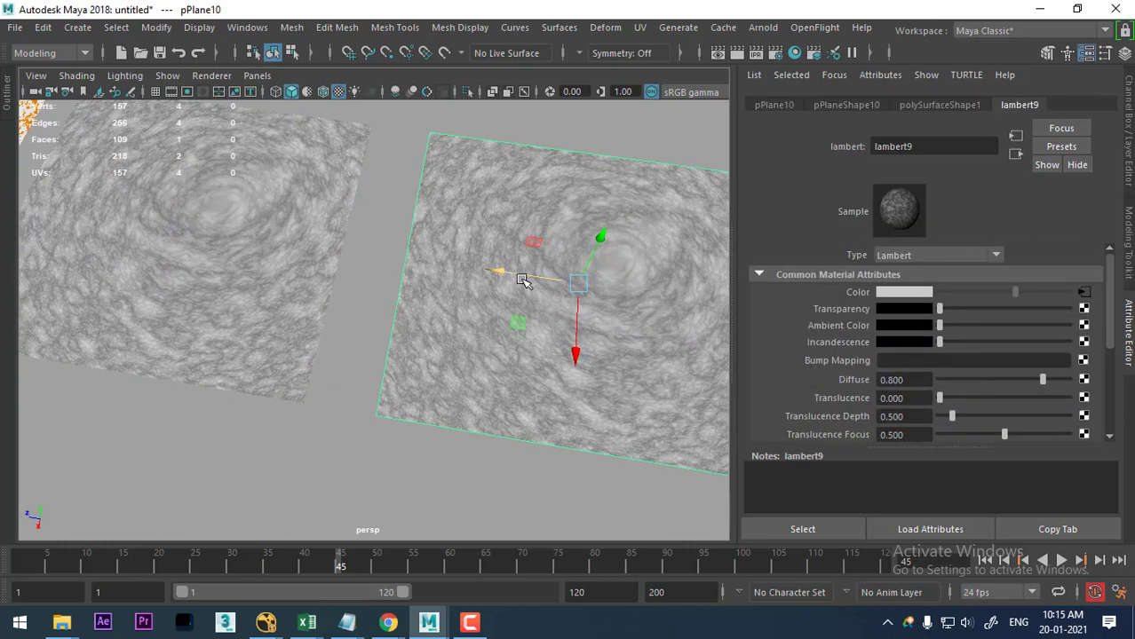
{"action": "right_click_drag", "start_coordinate": [524, 289], "coordinate": [515, 591]}
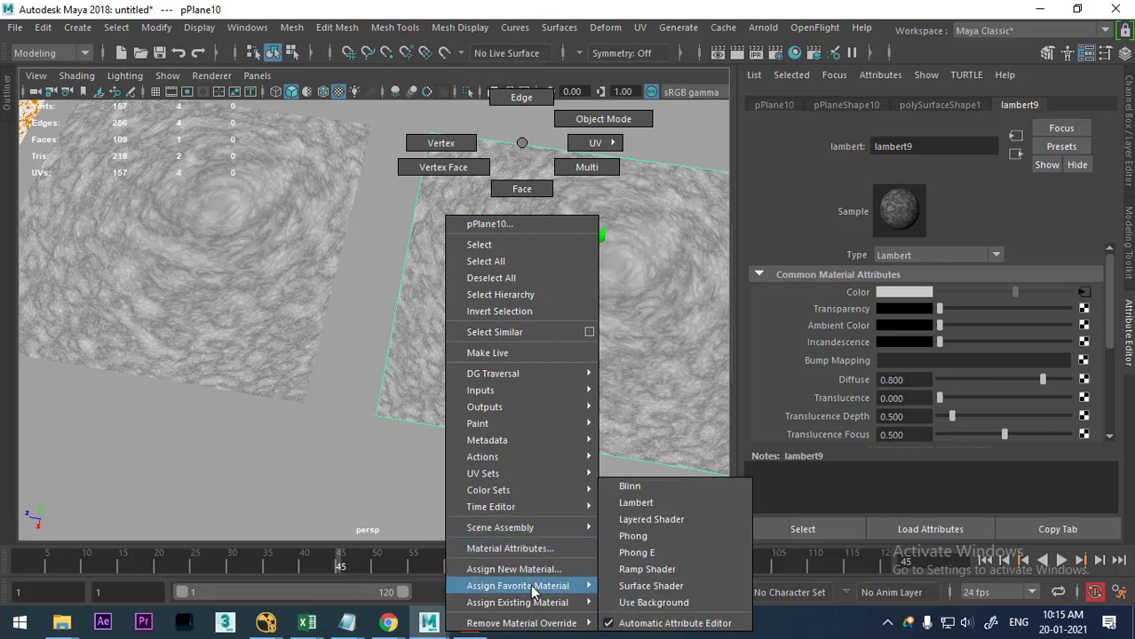
{"action": "left_click", "coordinate": [636, 503]}
{"action": "left_click", "coordinate": [1083, 293]}
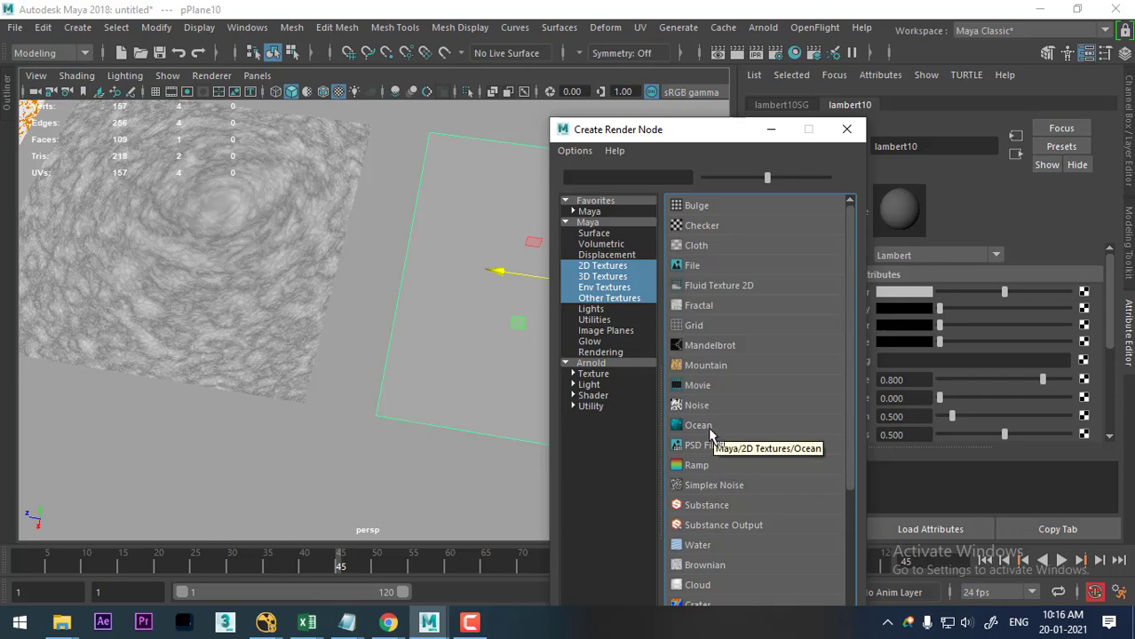
{"action": "left_click", "coordinate": [701, 426]}
Switch the viewport background to solid black and raise ocean1's Scale from 71.429 to 103.896.
{"action": "mouse_move", "coordinate": [695, 427]}
{"action": "left_mouse_down", "text": "alt"}
{"action": "mouse_move", "coordinate": [374, 359]}
{"action": "mouse_move", "coordinate": [373, 370]}
{"action": "left_mouse_up", "text": "alt"}
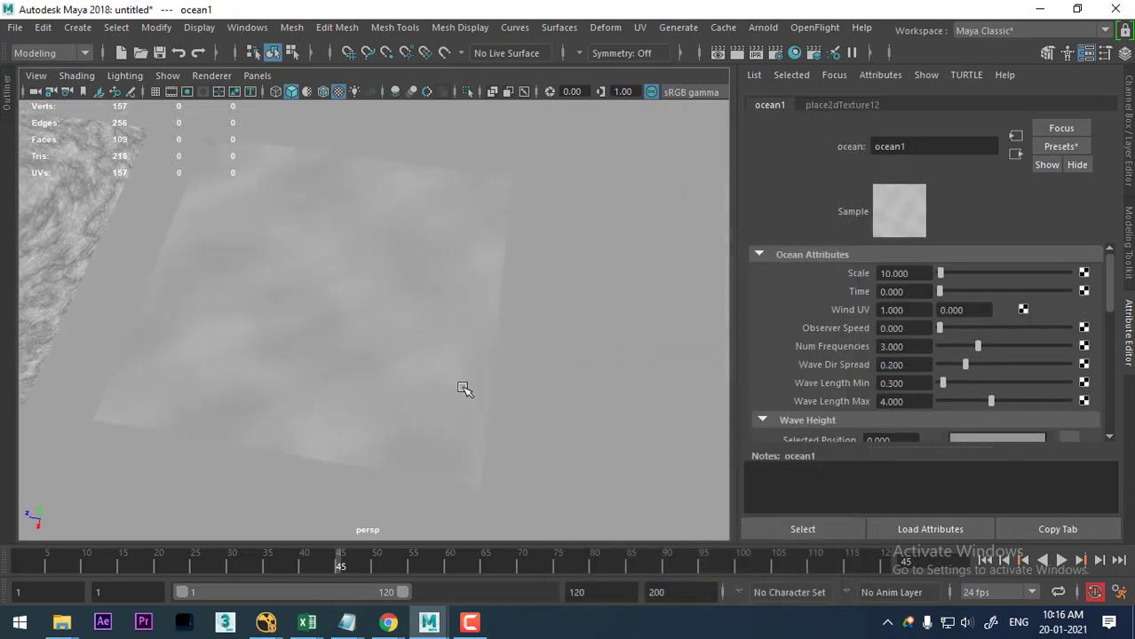
{"action": "mouse_move", "coordinate": [463, 386]}
{"action": "left_mouse_down", "text": "alt"}
{"action": "mouse_move", "coordinate": [407, 352]}
{"action": "mouse_move", "coordinate": [425, 380]}
{"action": "mouse_move", "coordinate": [403, 375]}
{"action": "mouse_move", "coordinate": [769, 374]}
{"action": "left_mouse_up", "text": "alt"}
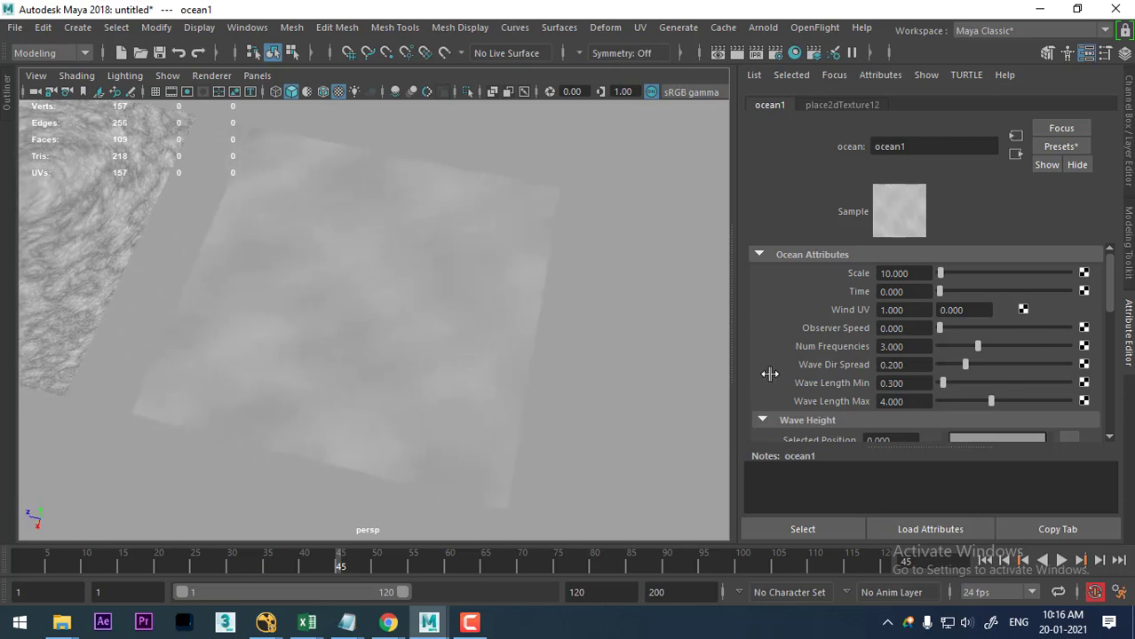
{"action": "left_click_drag", "start_coordinate": [941, 274], "coordinate": [949, 277]}
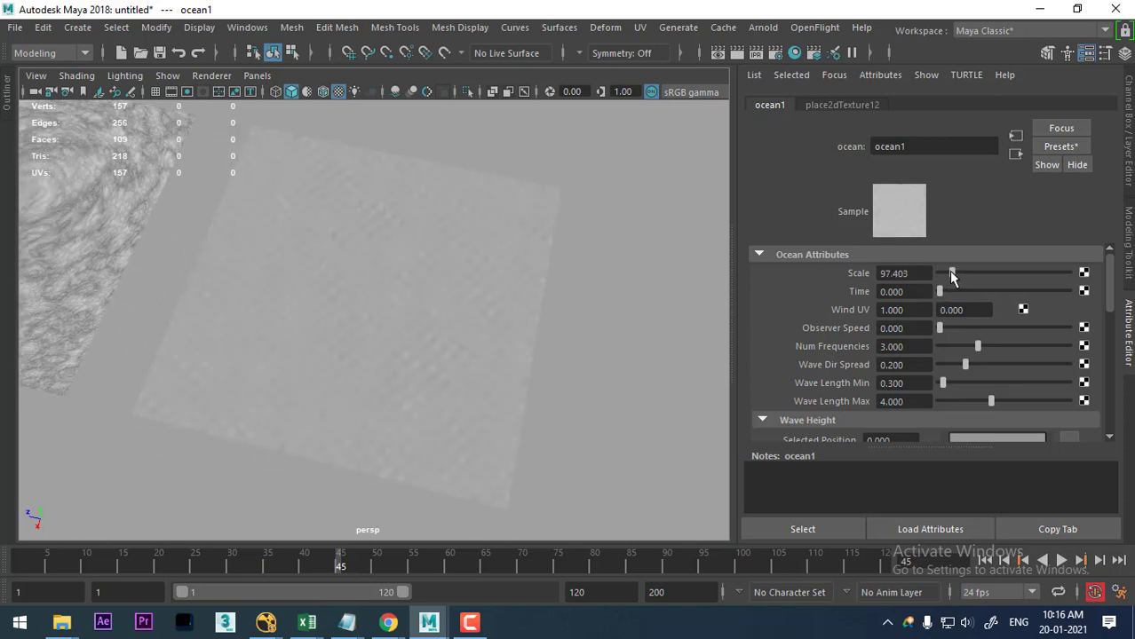
{"action": "scroll", "coordinate": [431, 352], "scroll_direction": "up", "scroll_amount": 3}
{"action": "scroll", "coordinate": [464, 448], "scroll_direction": "up", "scroll_amount": 2}
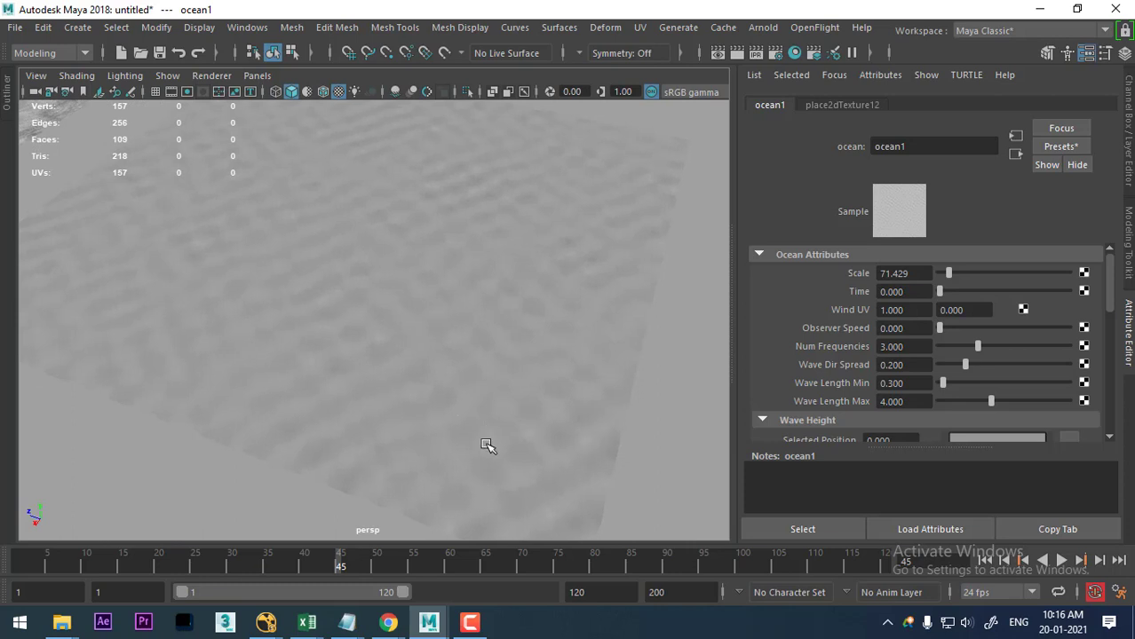
{"action": "scroll", "coordinate": [490, 449], "scroll_direction": "down", "scroll_amount": 2}
{"action": "scroll", "coordinate": [482, 436], "scroll_direction": "up", "scroll_amount": 1}
{"action": "scroll", "coordinate": [481, 437], "scroll_direction": "down", "scroll_amount": 3}
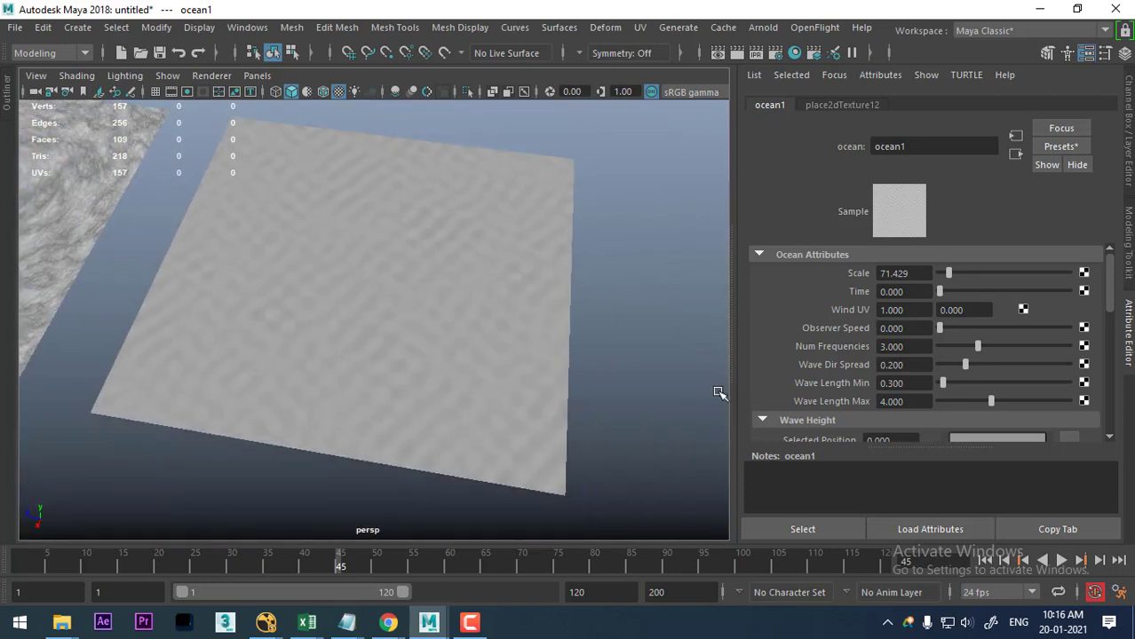
{"action": "key", "text": "alt+b"}
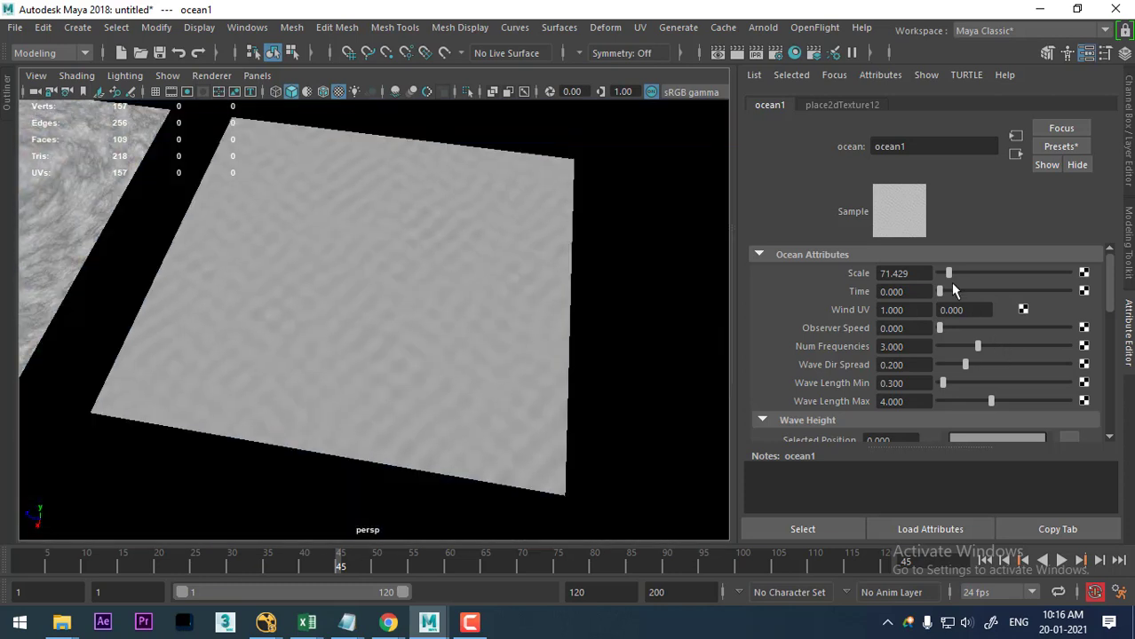
{"action": "left_click_drag", "start_coordinate": [950, 273], "coordinate": [955, 275]}
Break the ocean1 connection from lambert10's Color attribute.
{"action": "left_click", "coordinate": [1015, 153]}
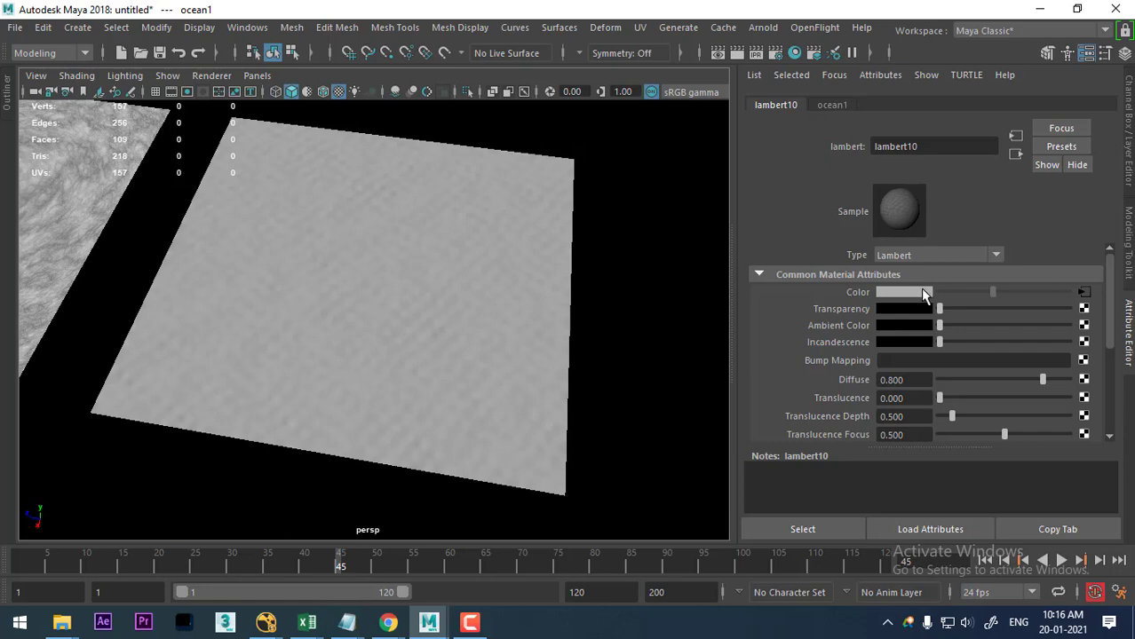
{"action": "right_click", "coordinate": [849, 291]}
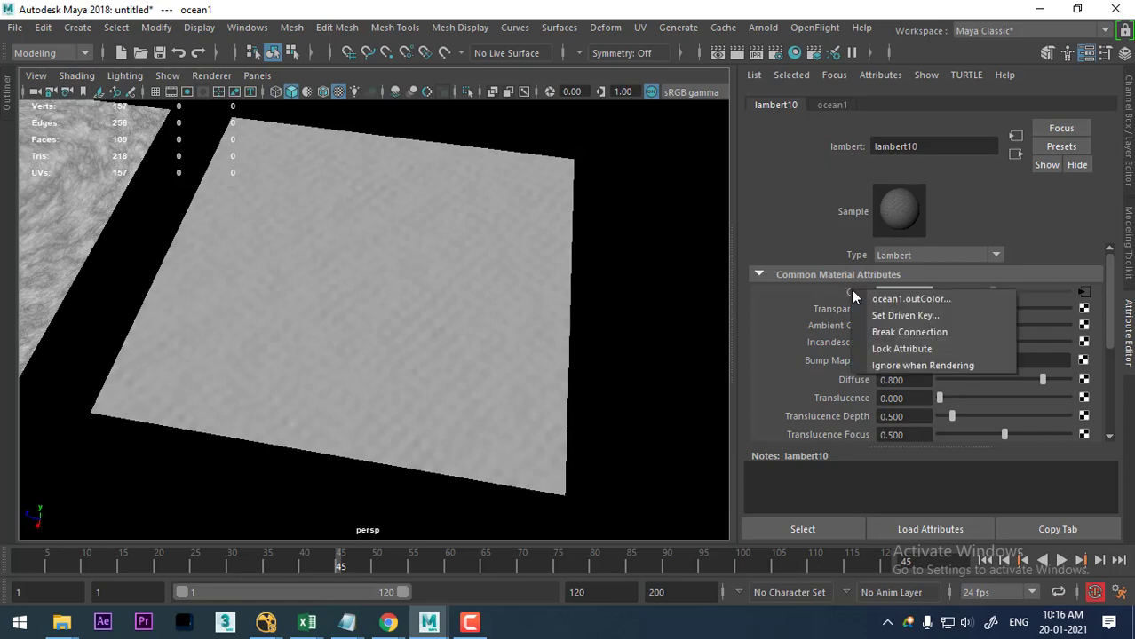
{"action": "left_click", "coordinate": [880, 296]}
{"action": "left_click", "coordinate": [1015, 154]}
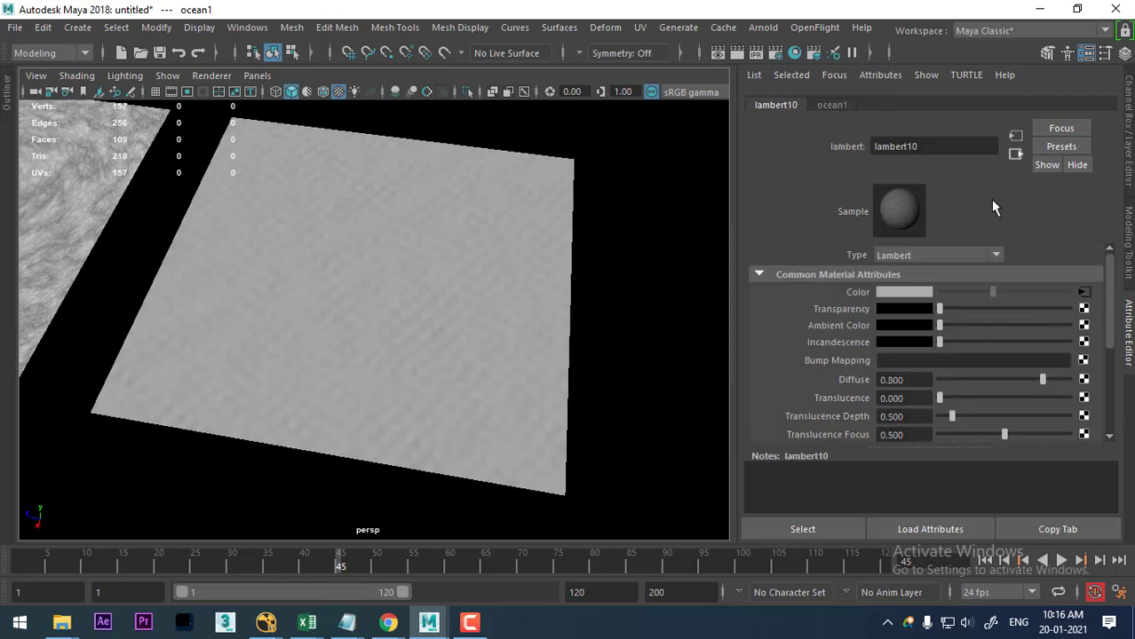
{"action": "right_click", "coordinate": [860, 293]}
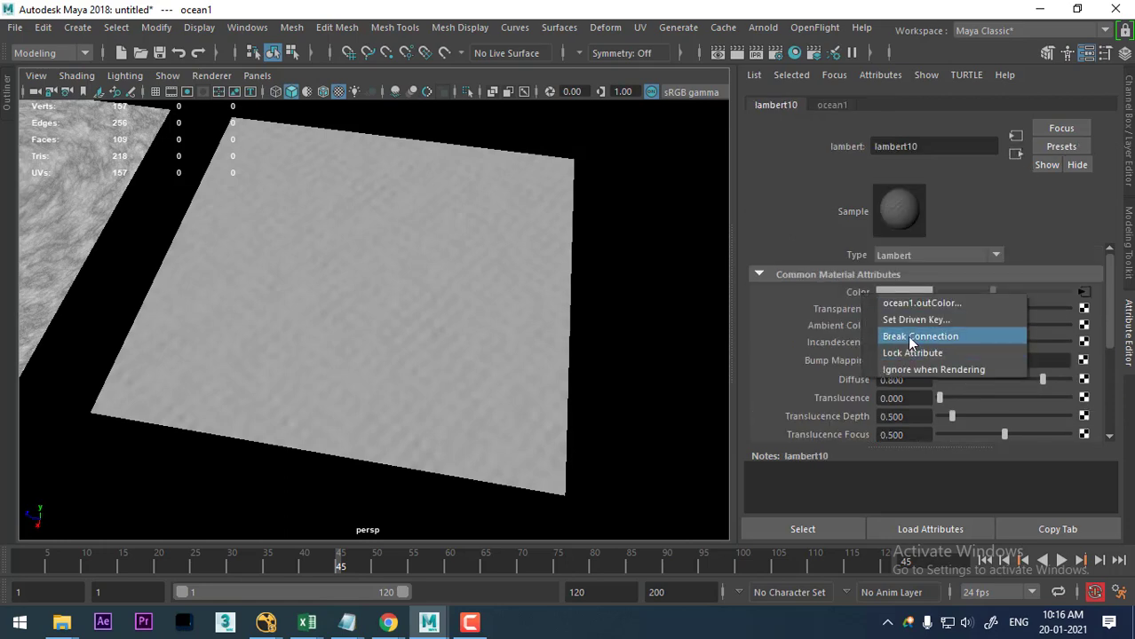
{"action": "left_click", "coordinate": [959, 330]}
Set lambert10's colour to a muted pale blue in the colour picker.
{"action": "left_click", "coordinate": [911, 296]}
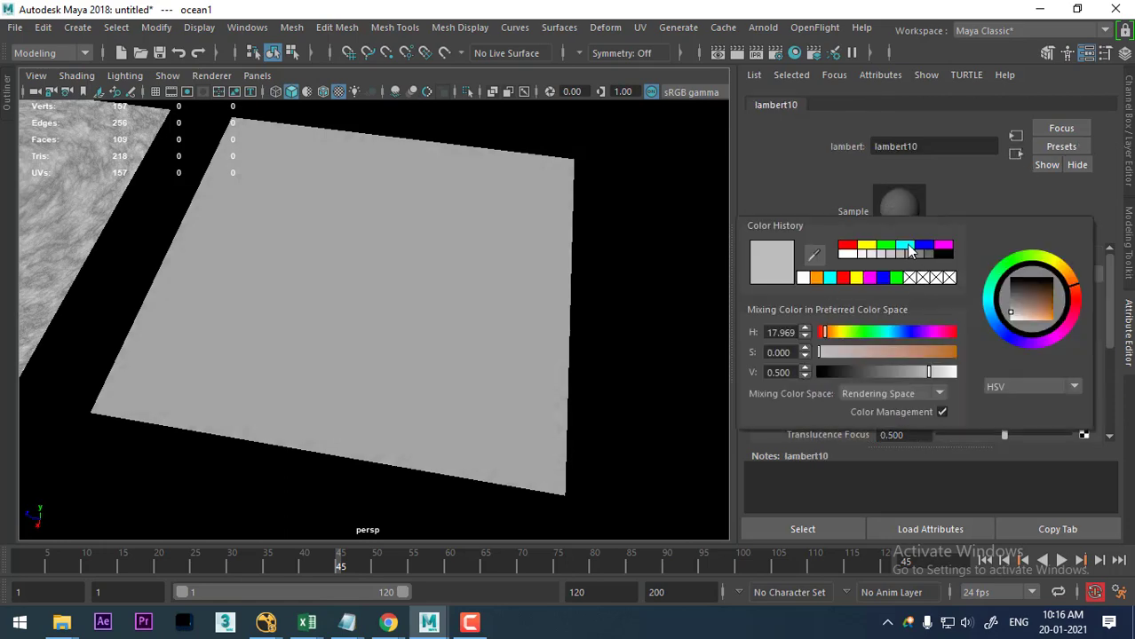
{"action": "left_click", "coordinate": [905, 246]}
{"action": "left_click_drag", "start_coordinate": [1039, 316], "coordinate": [1038, 313]}
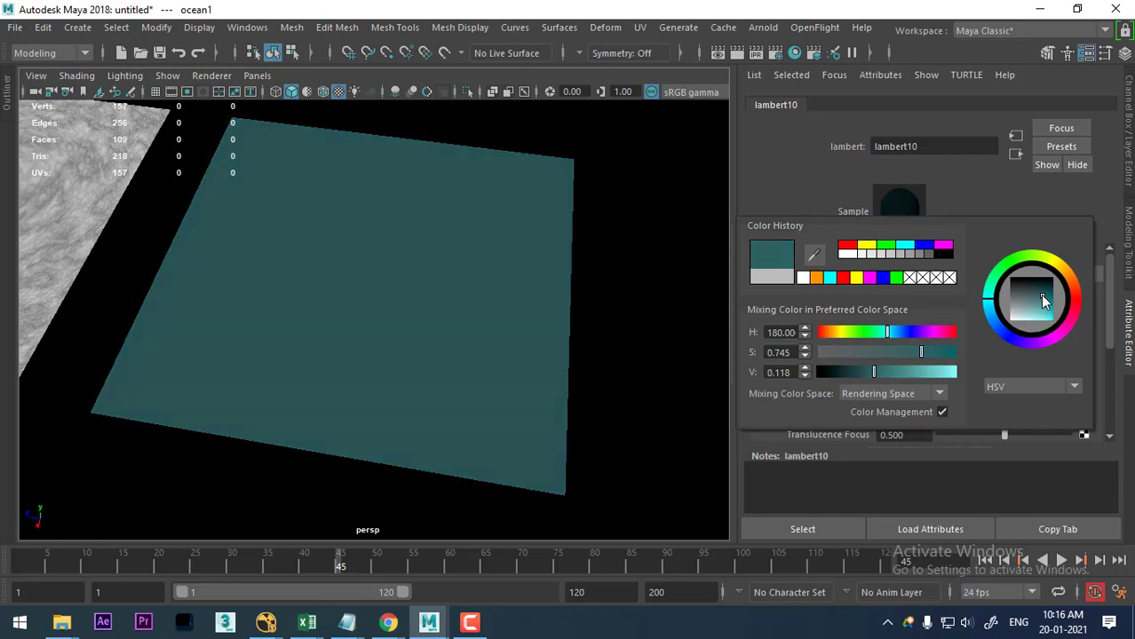
{"action": "left_click", "coordinate": [998, 321]}
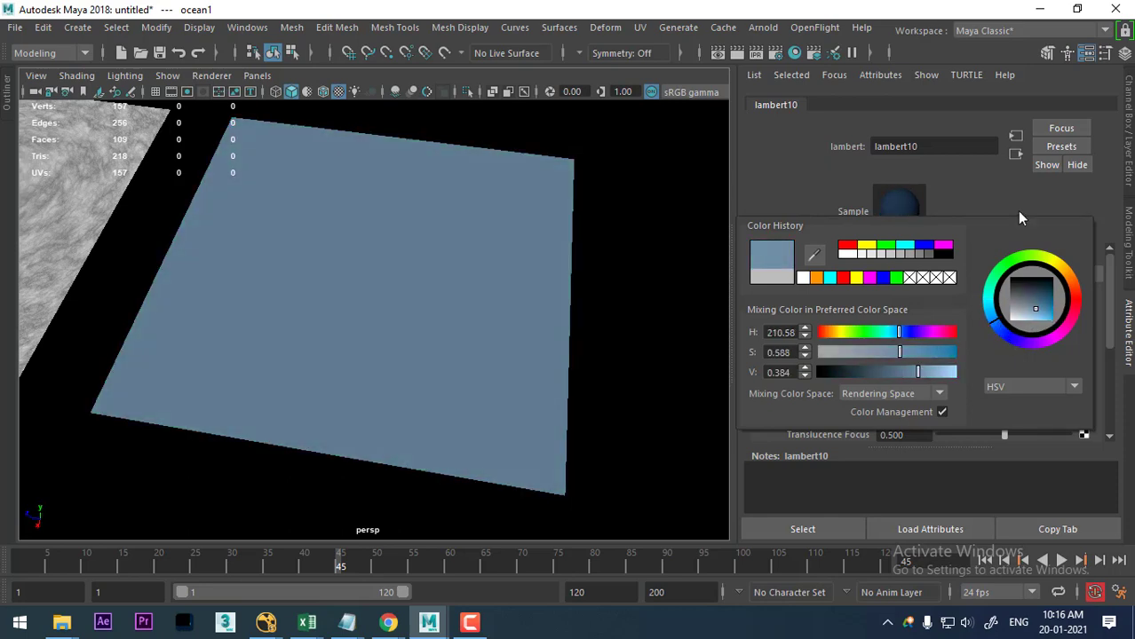
{"action": "left_click", "coordinate": [1082, 292]}
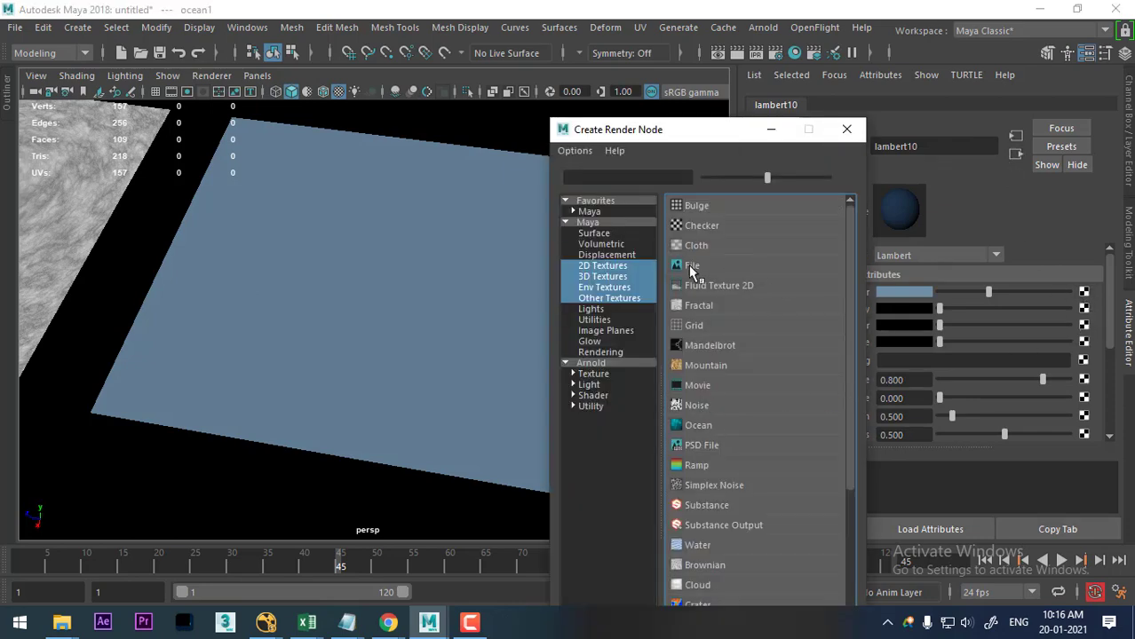
Connect a new Ocean texture to lambert10's colour, then break that ocean2 connection.
{"action": "left_click", "coordinate": [711, 428]}
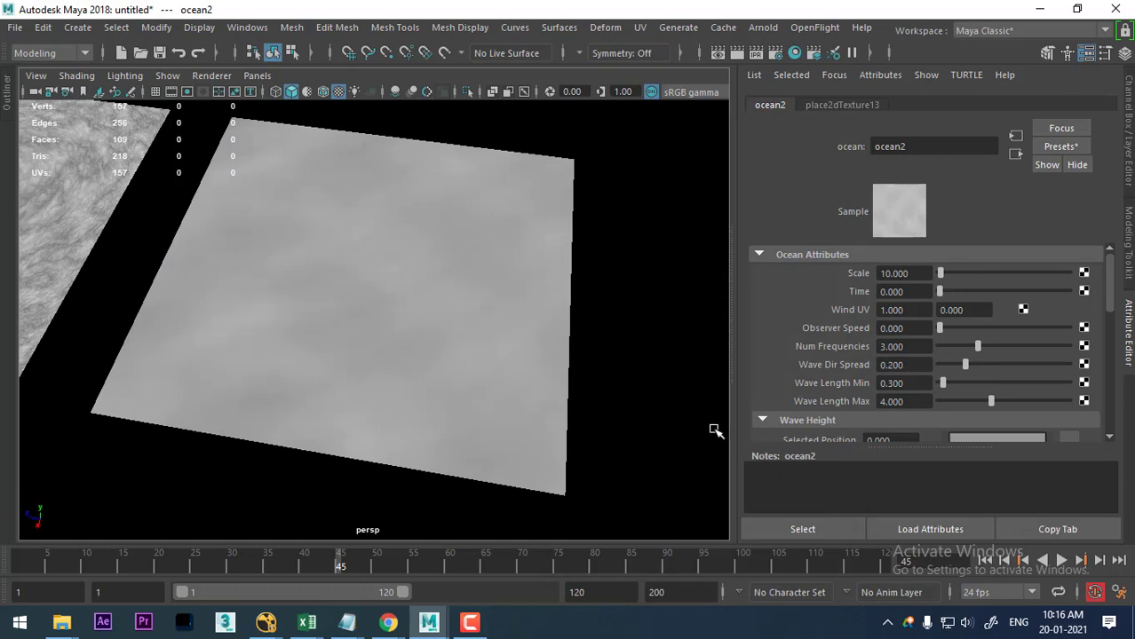
{"action": "left_click", "coordinate": [1015, 155]}
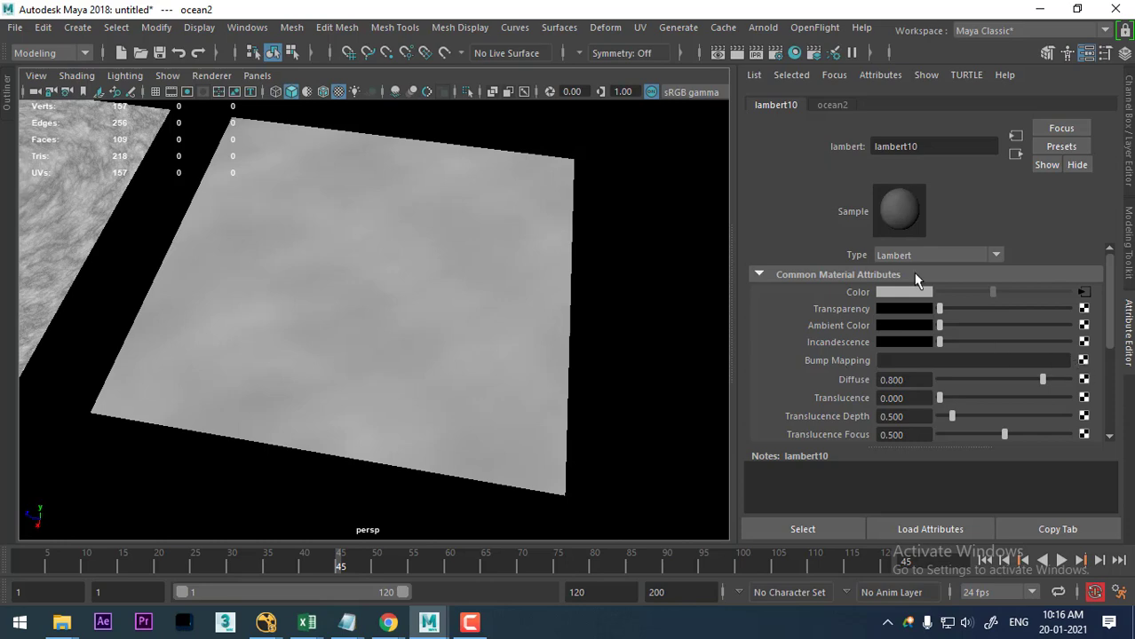
{"action": "right_click", "coordinate": [855, 300]}
{"action": "left_click", "coordinate": [917, 339]}
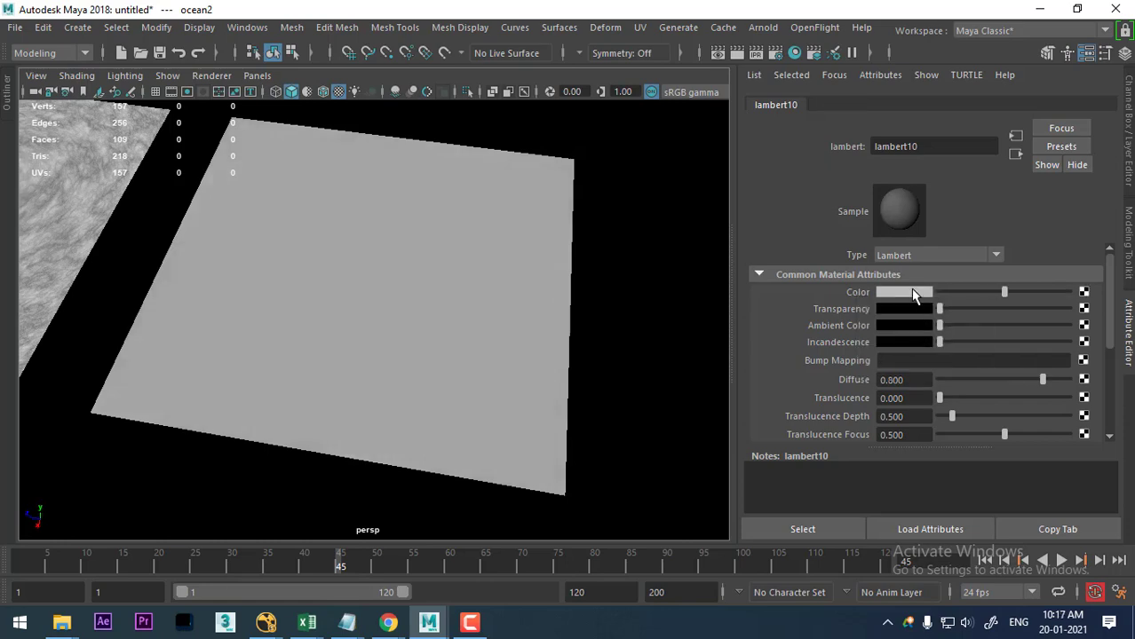
Set lambert10's colour to pale mint green (H 145.98, S 0.569, V 0.619).
{"action": "left_click", "coordinate": [915, 296]}
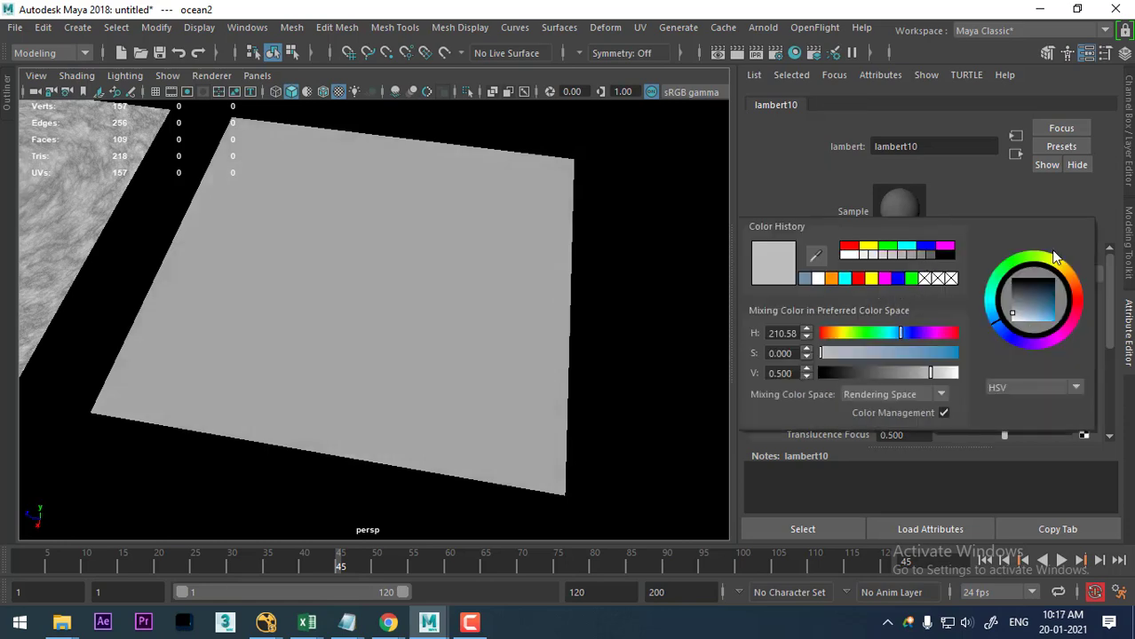
{"action": "left_click_drag", "start_coordinate": [1054, 258], "coordinate": [1036, 257]}
{"action": "left_click_drag", "start_coordinate": [1036, 303], "coordinate": [1038, 311]}
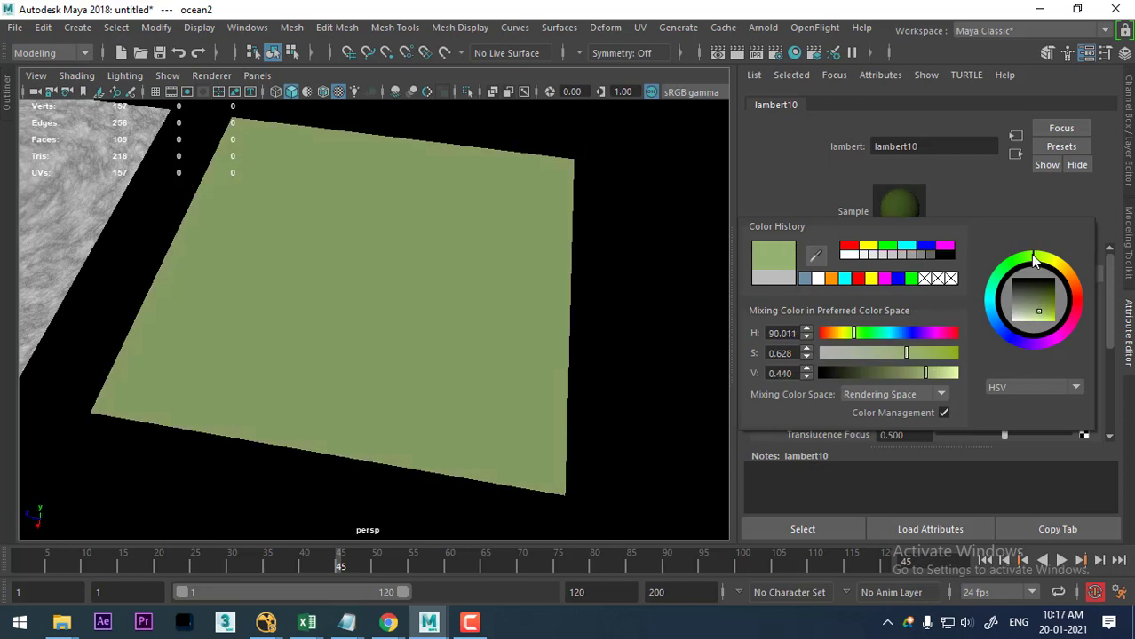
{"action": "left_click_drag", "start_coordinate": [1035, 259], "coordinate": [1032, 259]}
{"action": "left_click_drag", "start_coordinate": [1028, 302], "coordinate": [1035, 315]}
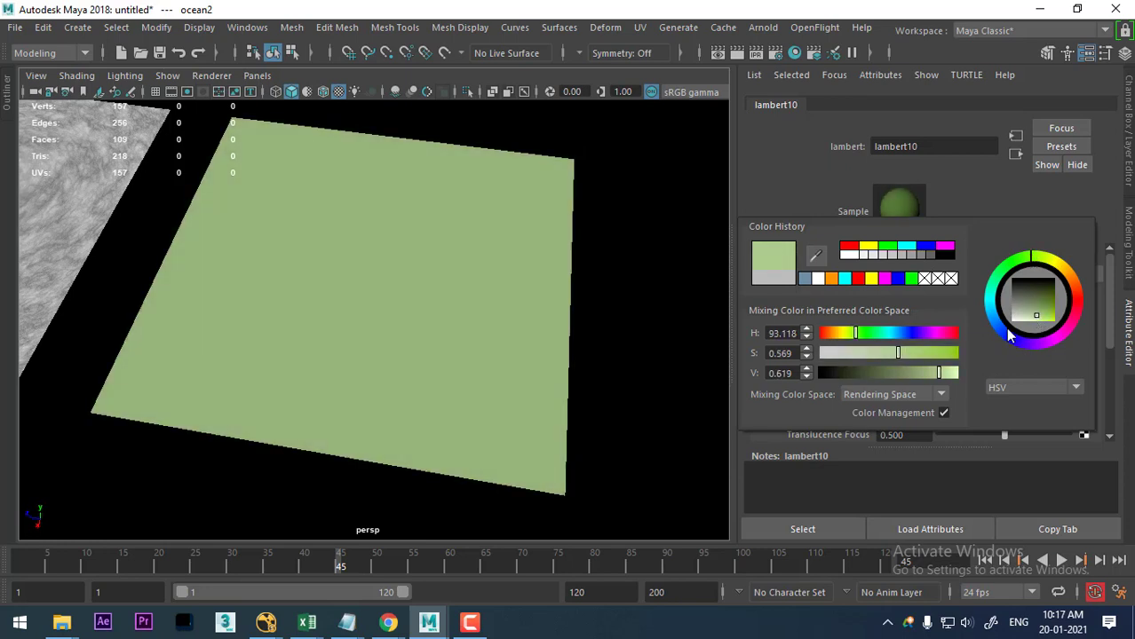
{"action": "left_click_drag", "start_coordinate": [1032, 256], "coordinate": [1003, 283]}
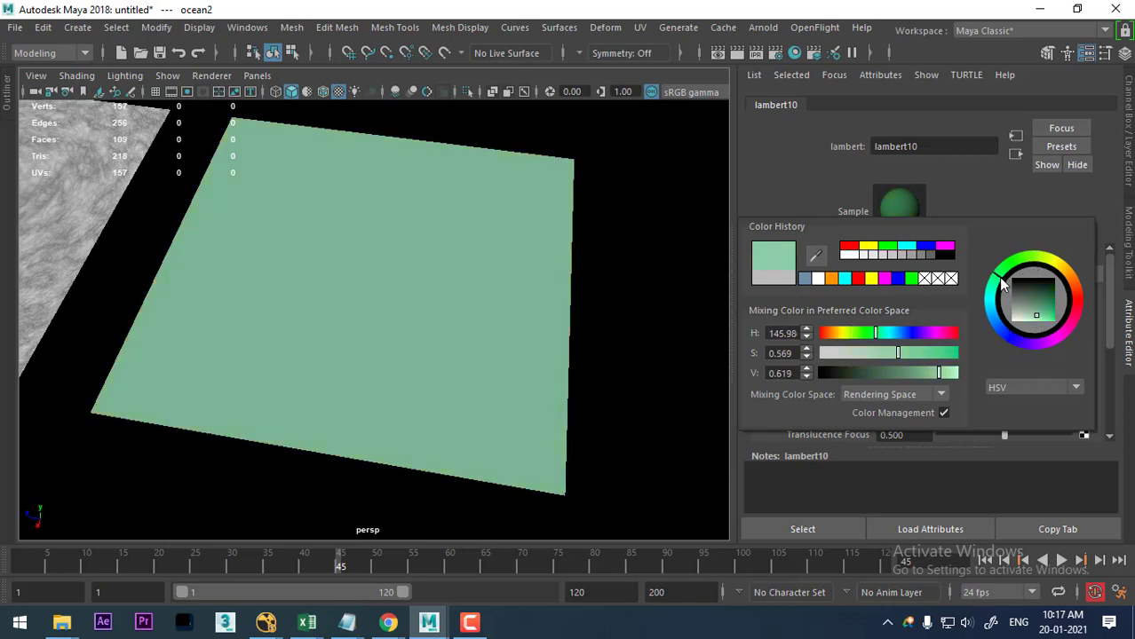
{"action": "left_click", "coordinate": [1015, 155]}
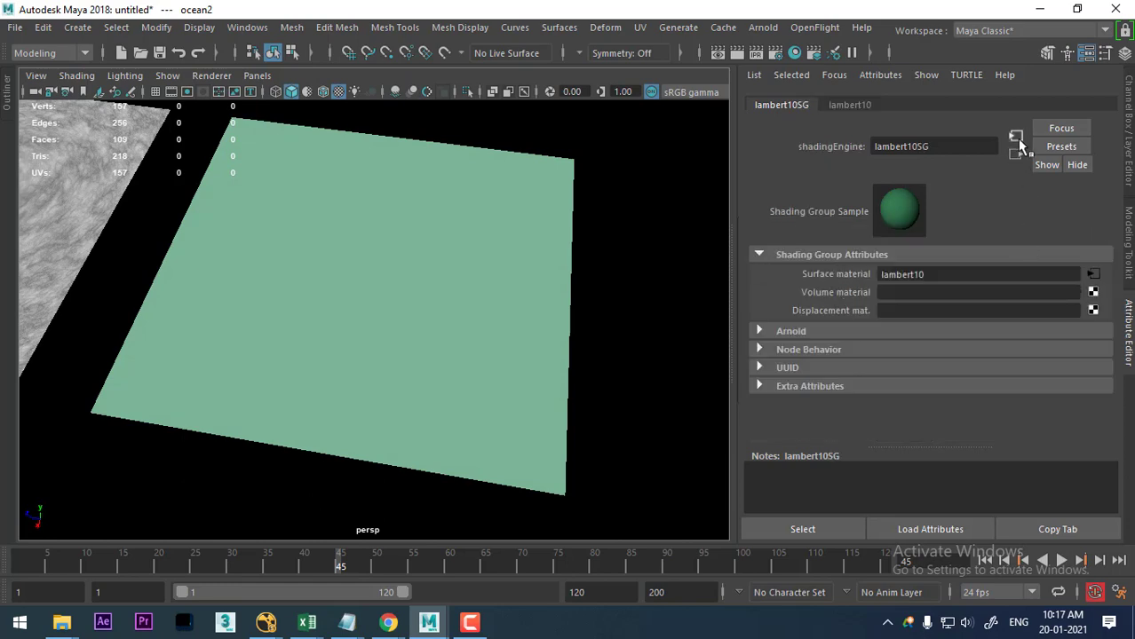
{"action": "left_click", "coordinate": [1017, 137]}
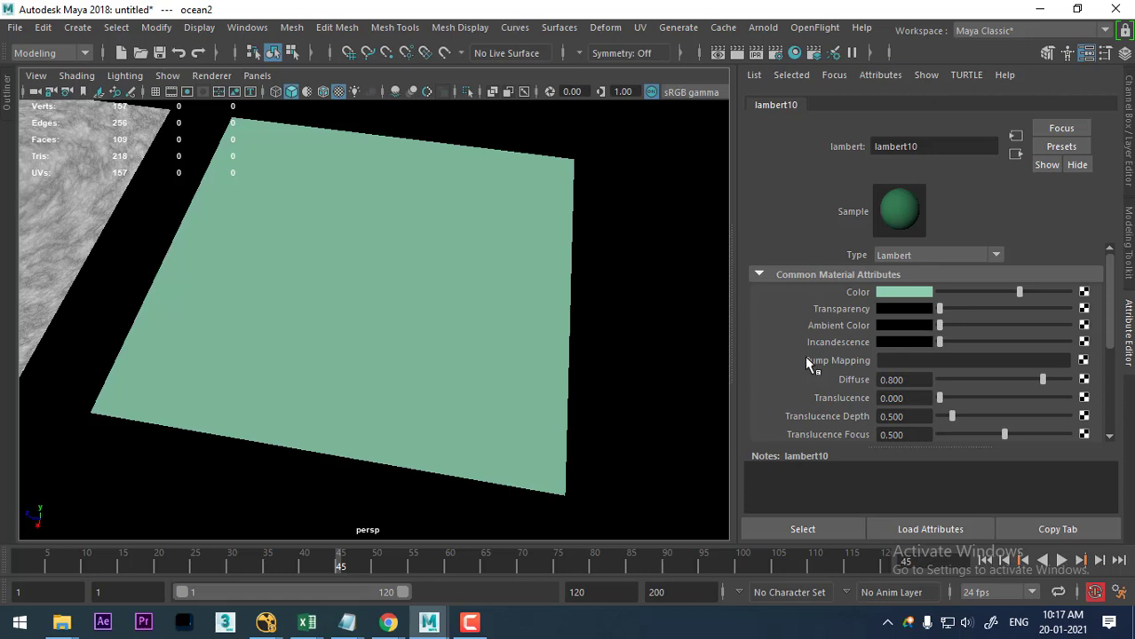
Add an Ocean texture (ocean3) as lambert10's bump map and view its settings.
{"action": "left_click", "coordinate": [1083, 360]}
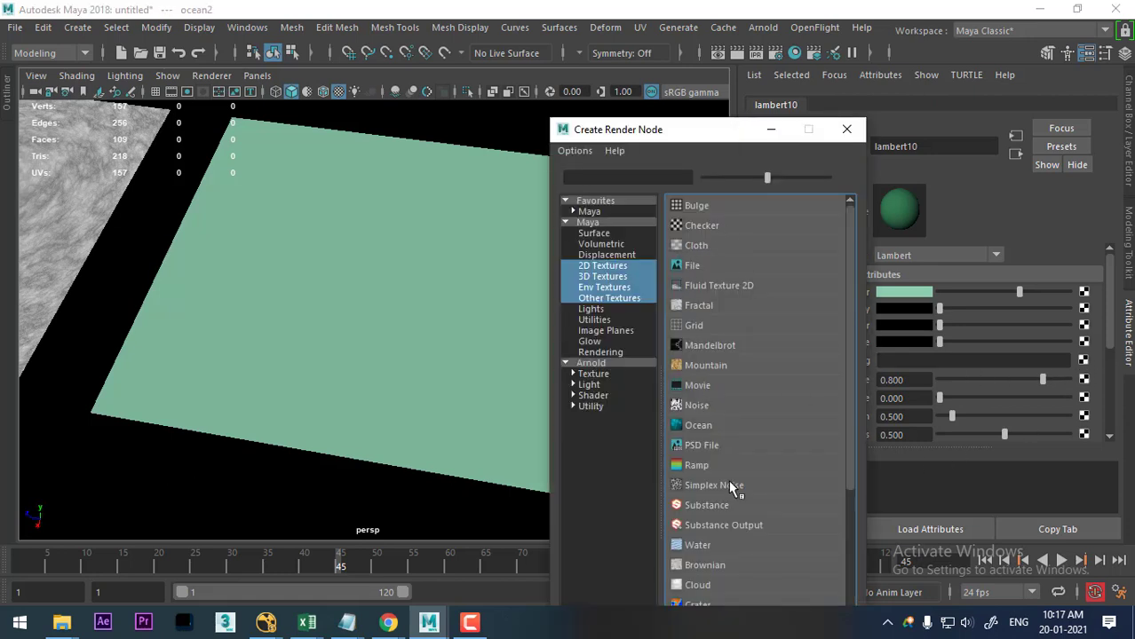
{"action": "left_click", "coordinate": [708, 426]}
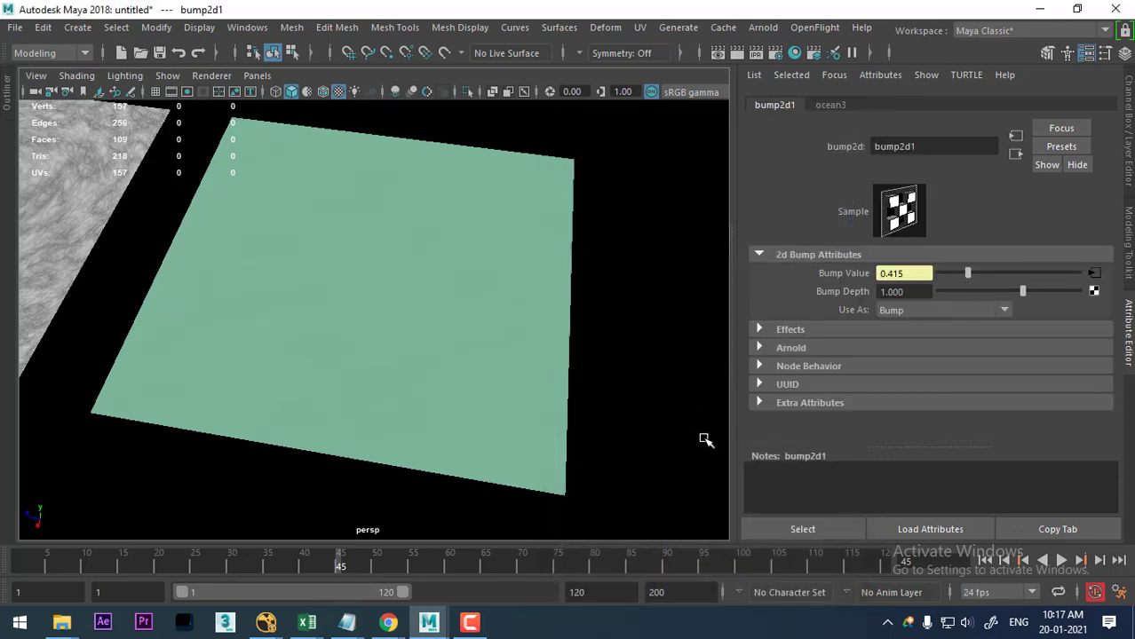
{"action": "mouse_move", "coordinate": [507, 432]}
{"action": "left_mouse_down", "text": "alt"}
{"action": "mouse_move", "coordinate": [466, 376]}
{"action": "mouse_move", "coordinate": [427, 404]}
{"action": "mouse_move", "coordinate": [354, 363]}
{"action": "mouse_move", "coordinate": [367, 392]}
{"action": "mouse_move", "coordinate": [392, 362]}
{"action": "mouse_move", "coordinate": [413, 362]}
{"action": "left_mouse_up", "text": "alt"}
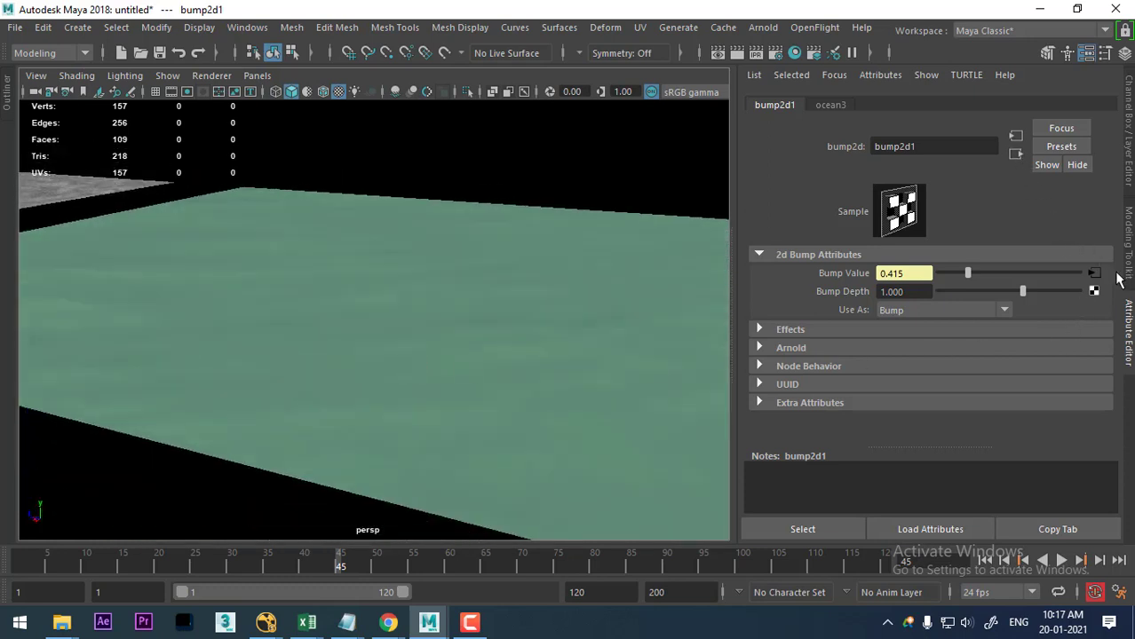
{"action": "left_click", "coordinate": [1094, 275]}
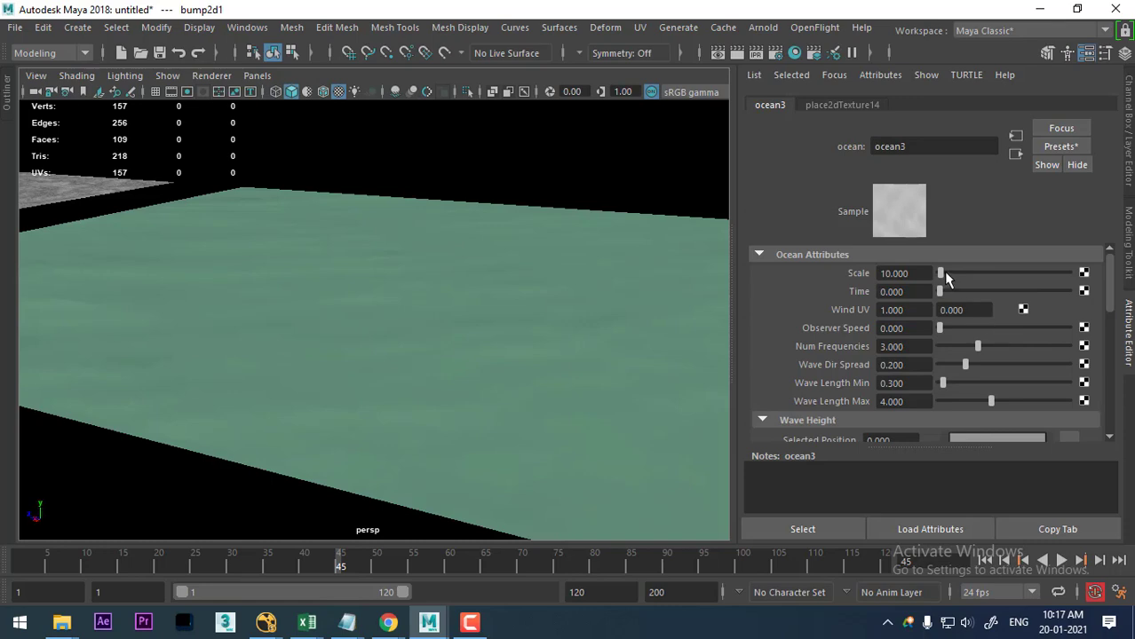
Raise ocean3's Scale from 10 to 201.299, then return to lambert10's attributes.
{"action": "left_click_drag", "start_coordinate": [944, 273], "coordinate": [955, 274]}
{"action": "left_click_drag", "start_coordinate": [506, 437], "coordinate": [535, 459], "text": "alt"}
{"action": "mouse_move", "coordinate": [590, 494]}
{"action": "left_mouse_down", "text": "alt"}
{"action": "mouse_move", "coordinate": [546, 436]}
{"action": "mouse_move", "coordinate": [555, 329]}
{"action": "mouse_move", "coordinate": [509, 398]}
{"action": "mouse_move", "coordinate": [451, 324]}
{"action": "mouse_move", "coordinate": [414, 318]}
{"action": "mouse_move", "coordinate": [415, 333]}
{"action": "left_mouse_up", "text": "alt"}
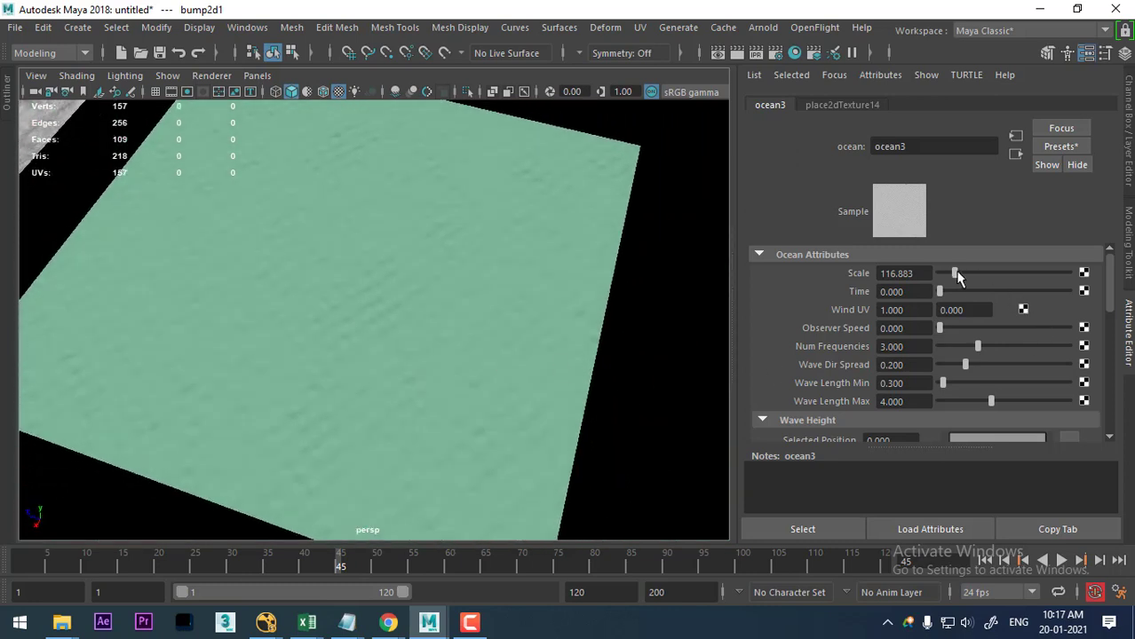
{"action": "left_click_drag", "start_coordinate": [957, 275], "coordinate": [964, 274]}
{"action": "mouse_move", "coordinate": [444, 388]}
{"action": "left_mouse_down", "text": "alt"}
{"action": "mouse_move", "coordinate": [400, 260]}
{"action": "mouse_move", "coordinate": [429, 338]}
{"action": "mouse_move", "coordinate": [411, 306]}
{"action": "mouse_move", "coordinate": [521, 307]}
{"action": "mouse_move", "coordinate": [418, 318]}
{"action": "mouse_move", "coordinate": [431, 356]}
{"action": "mouse_move", "coordinate": [458, 365]}
{"action": "left_mouse_up", "text": "alt"}
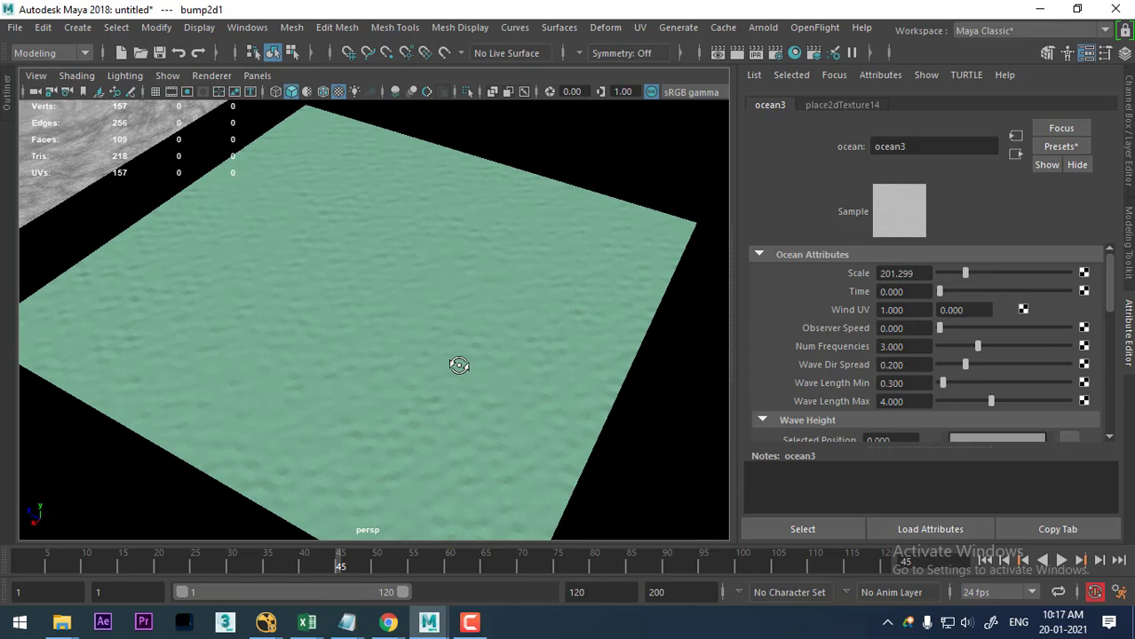
{"action": "left_click", "coordinate": [1015, 155]}
{"action": "left_click", "coordinate": [1015, 155]}
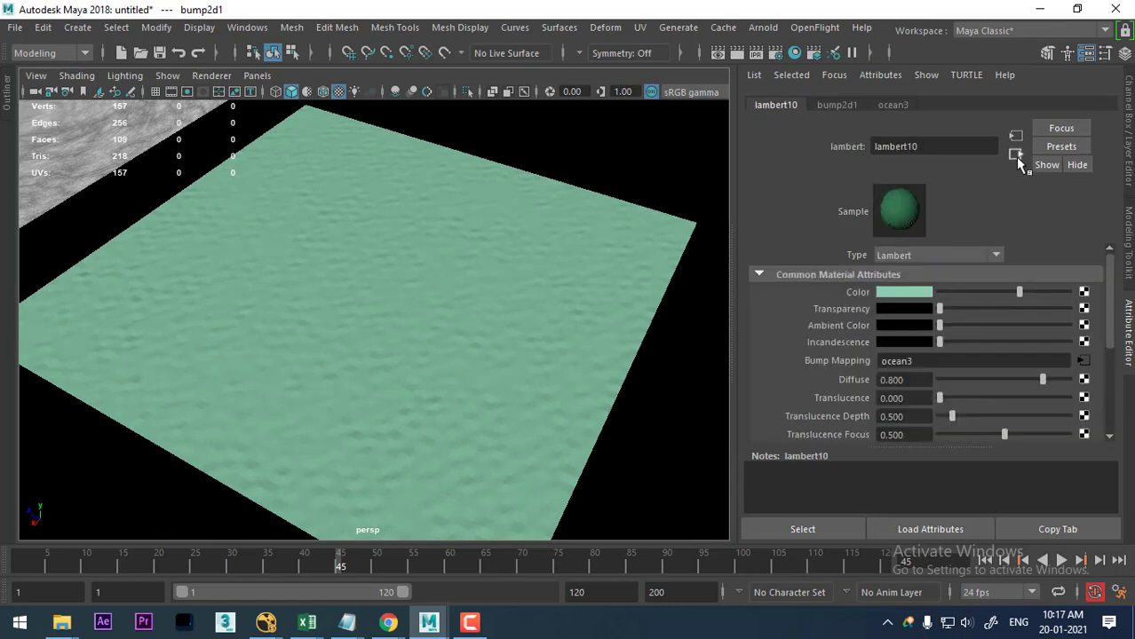
Change lambert10's material type to Phong so the ripples show glossy highlights.
{"action": "left_click", "coordinate": [909, 253]}
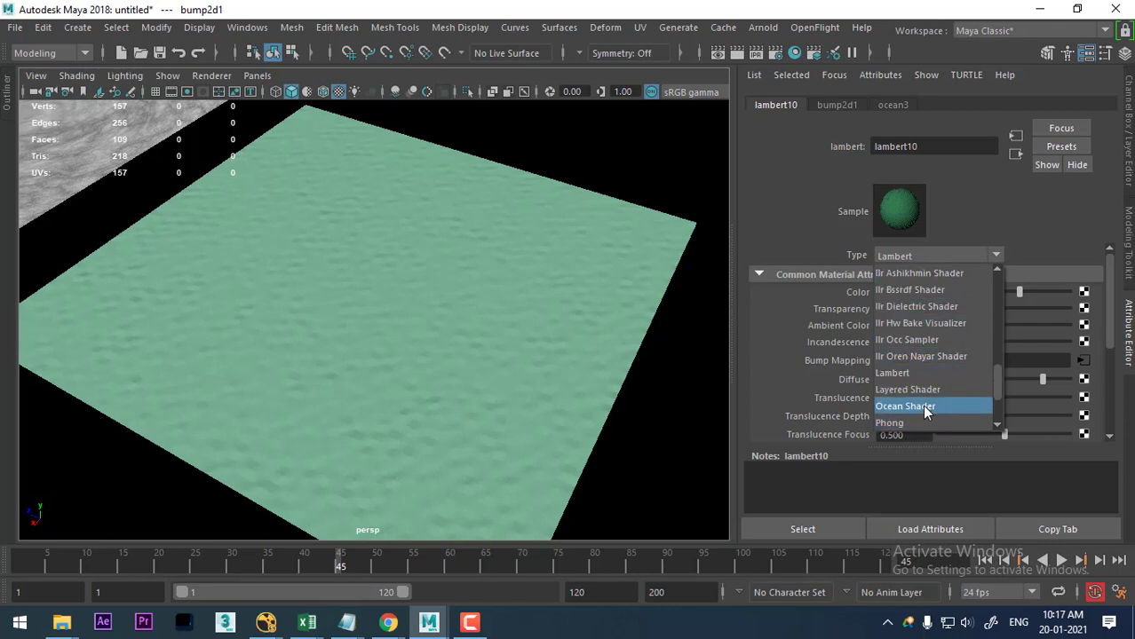
{"action": "scroll", "coordinate": [912, 405], "scroll_direction": "down", "scroll_amount": 1}
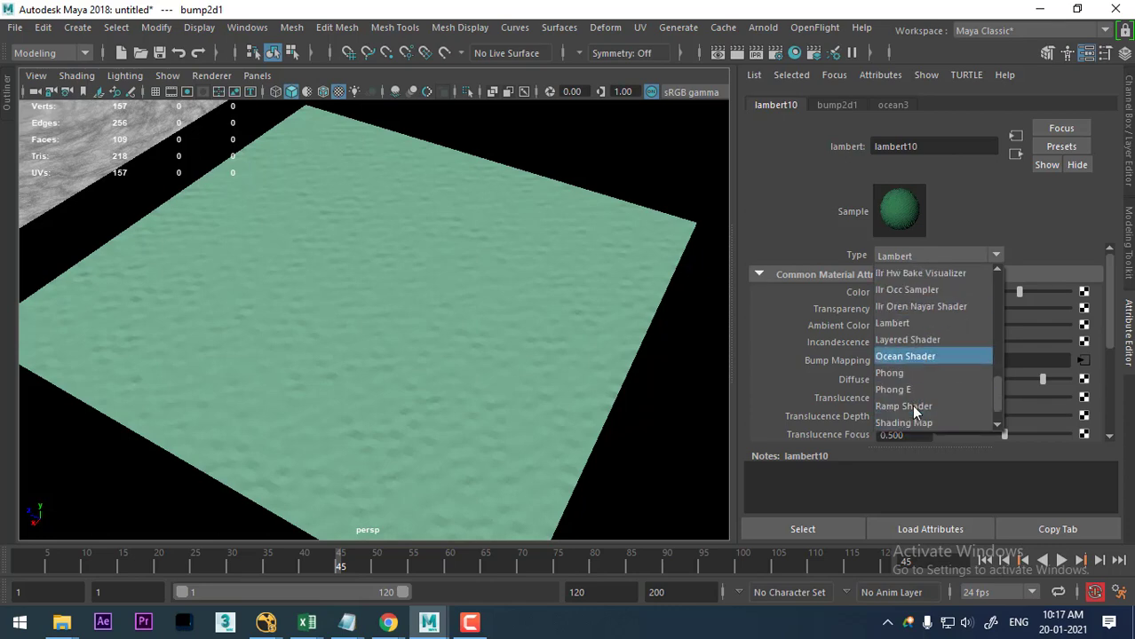
{"action": "left_click", "coordinate": [911, 373]}
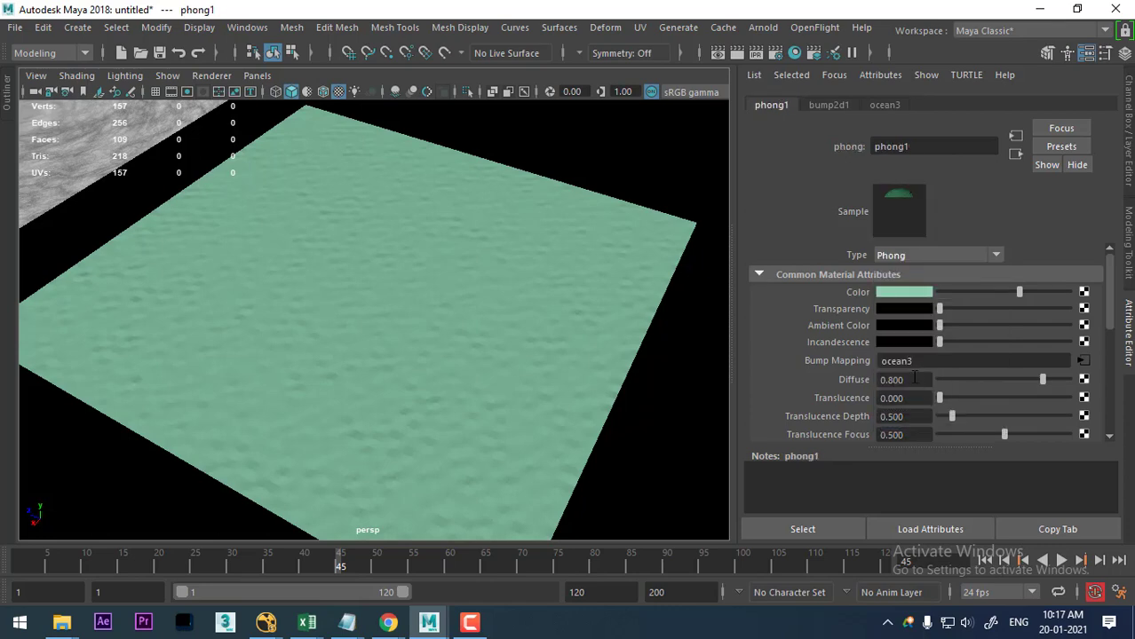
{"action": "mouse_move", "coordinate": [465, 405]}
{"action": "left_mouse_down", "text": "alt"}
{"action": "mouse_move", "coordinate": [499, 461]}
{"action": "mouse_move", "coordinate": [487, 434]}
{"action": "mouse_move", "coordinate": [501, 433]}
{"action": "mouse_move", "coordinate": [513, 471]}
{"action": "mouse_move", "coordinate": [504, 426]}
{"action": "left_mouse_up", "text": "alt"}
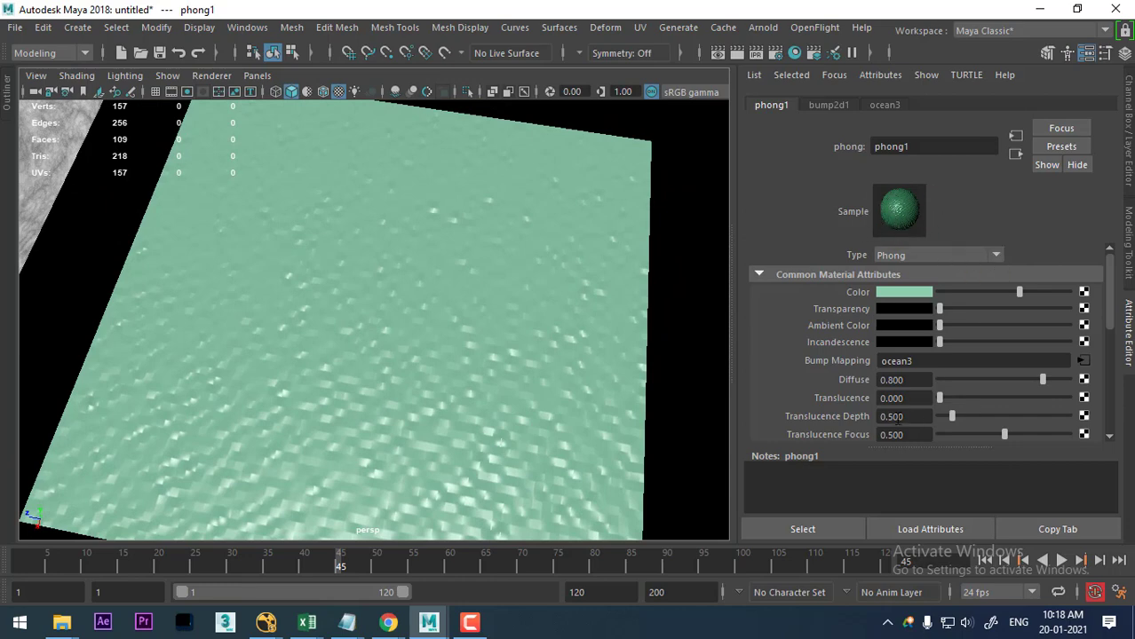
Raise the ocean3 bump texture's Scale to 227.273 for finer ripples.
{"action": "left_click", "coordinate": [1082, 361]}
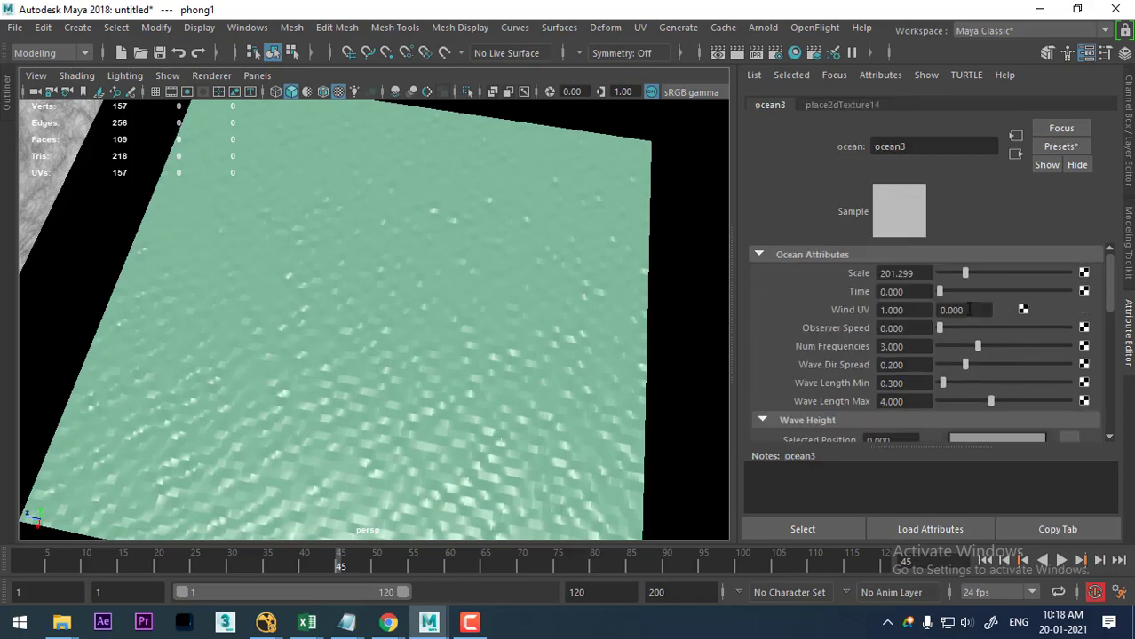
{"action": "left_click_drag", "start_coordinate": [967, 273], "coordinate": [951, 281]}
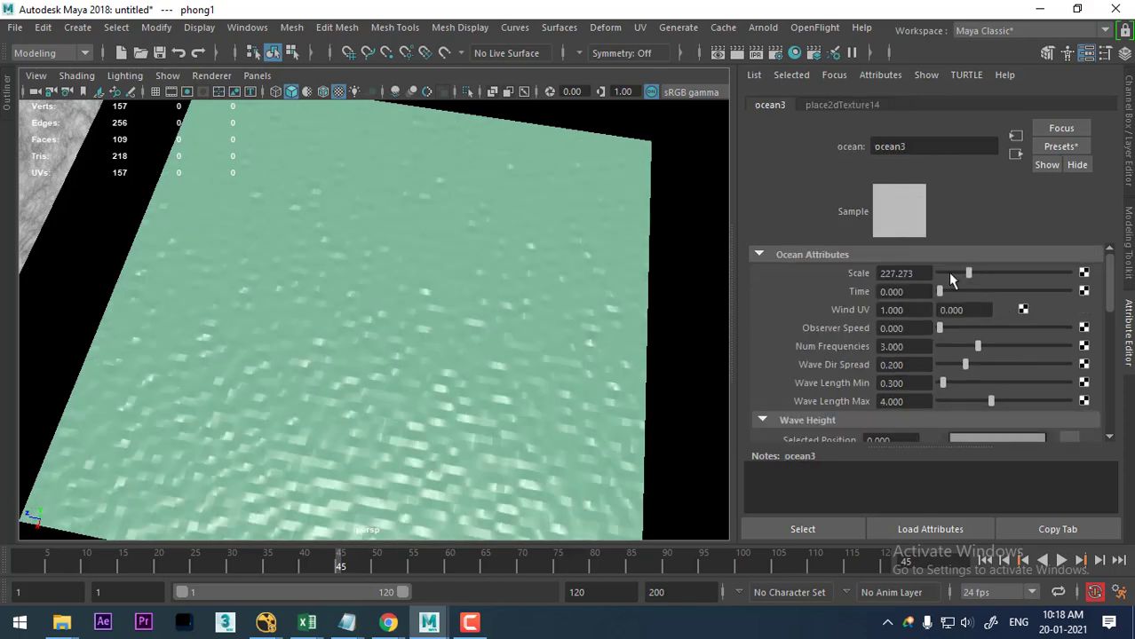
{"action": "left_click_drag", "start_coordinate": [396, 481], "coordinate": [423, 515], "text": "alt"}
{"action": "right_click_drag", "start_coordinate": [423, 515], "coordinate": [413, 457], "text": "alt"}
{"action": "mouse_move", "coordinate": [413, 456]}
{"action": "left_mouse_down", "text": "alt"}
{"action": "mouse_move", "coordinate": [357, 261]}
{"action": "mouse_move", "coordinate": [425, 411]}
{"action": "left_mouse_up", "text": "alt"}
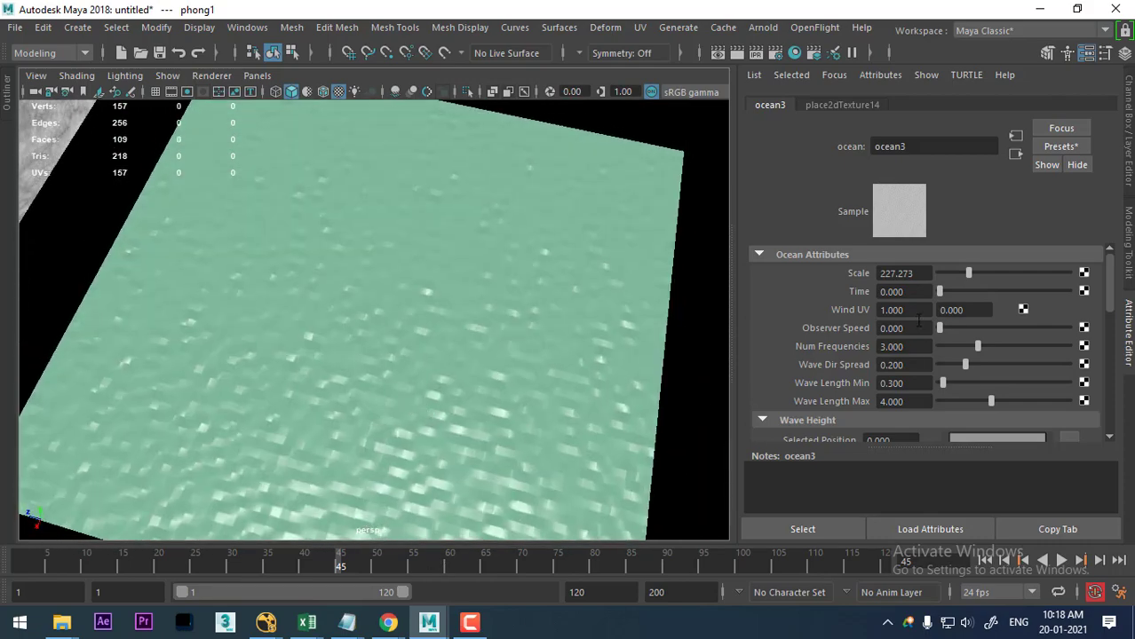
{"action": "left_click", "coordinate": [915, 310]}
Play the animation, stop back at frame 1, and replay it with Alt+V.
{"action": "left_click", "coordinate": [1061, 561]}
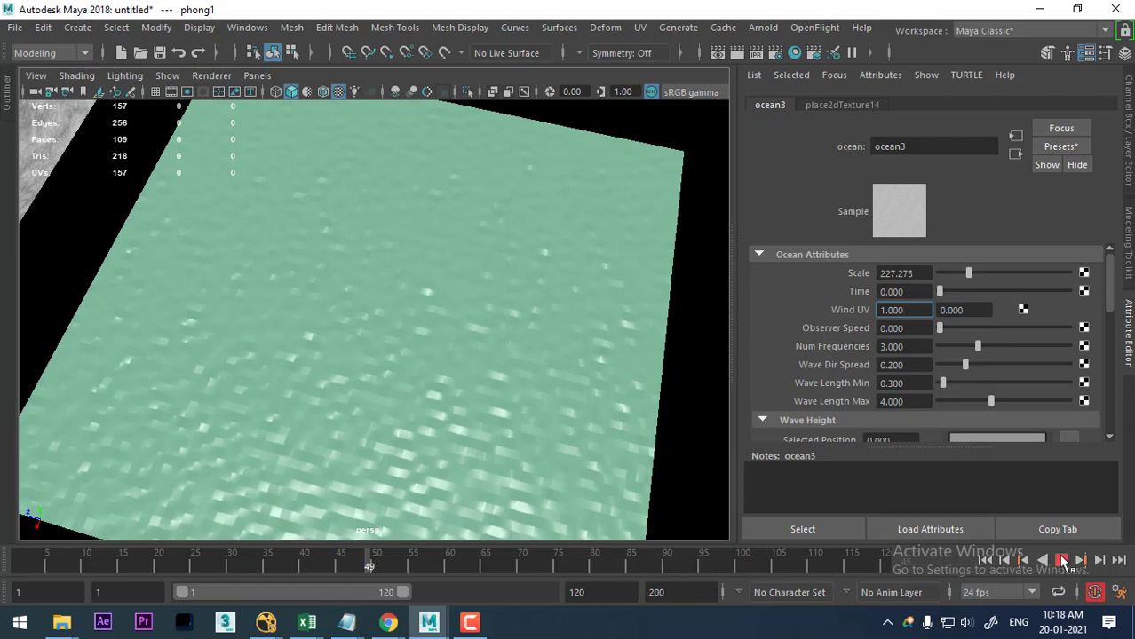
{"action": "left_click", "coordinate": [1053, 571]}
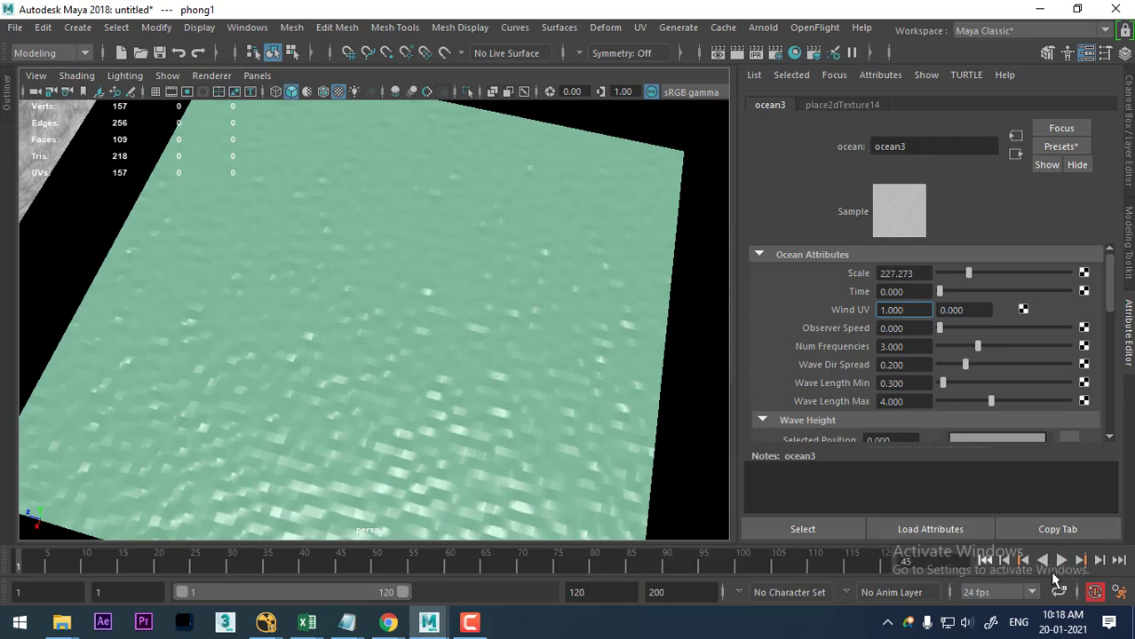
{"action": "key", "text": "alt+v"}
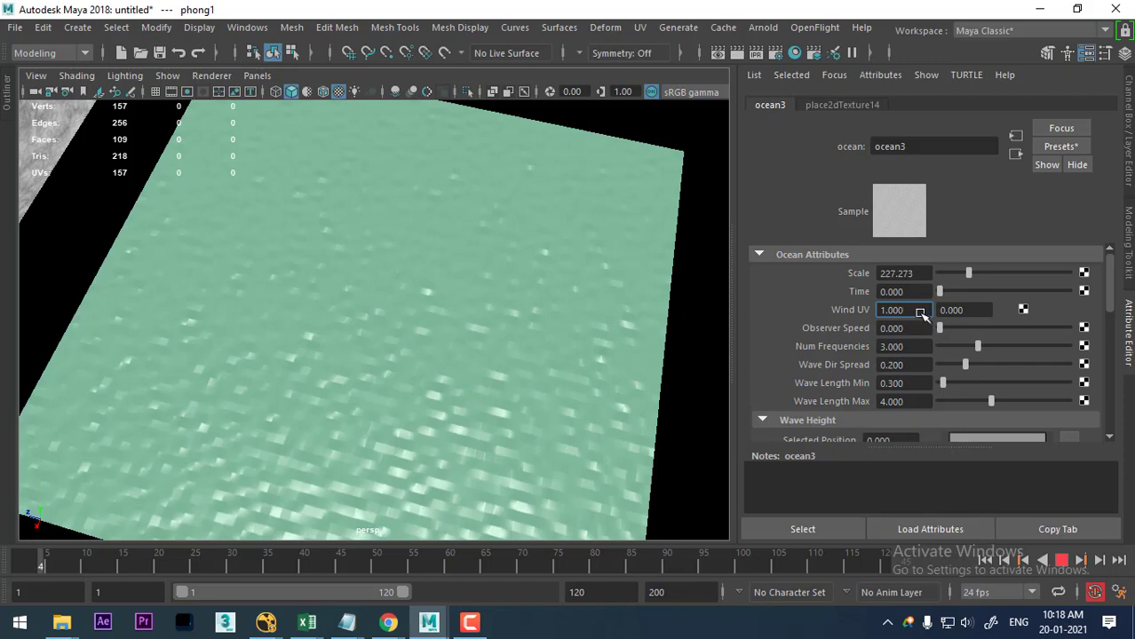
Set ocean3's first Wind UV value to -0.8.
{"action": "mouse_move", "coordinate": [248, 331]}
{"action": "left_mouse_down", "text": "alt"}
{"action": "mouse_move", "coordinate": [365, 341]}
{"action": "mouse_move", "coordinate": [367, 373]}
{"action": "left_mouse_up", "text": "alt"}
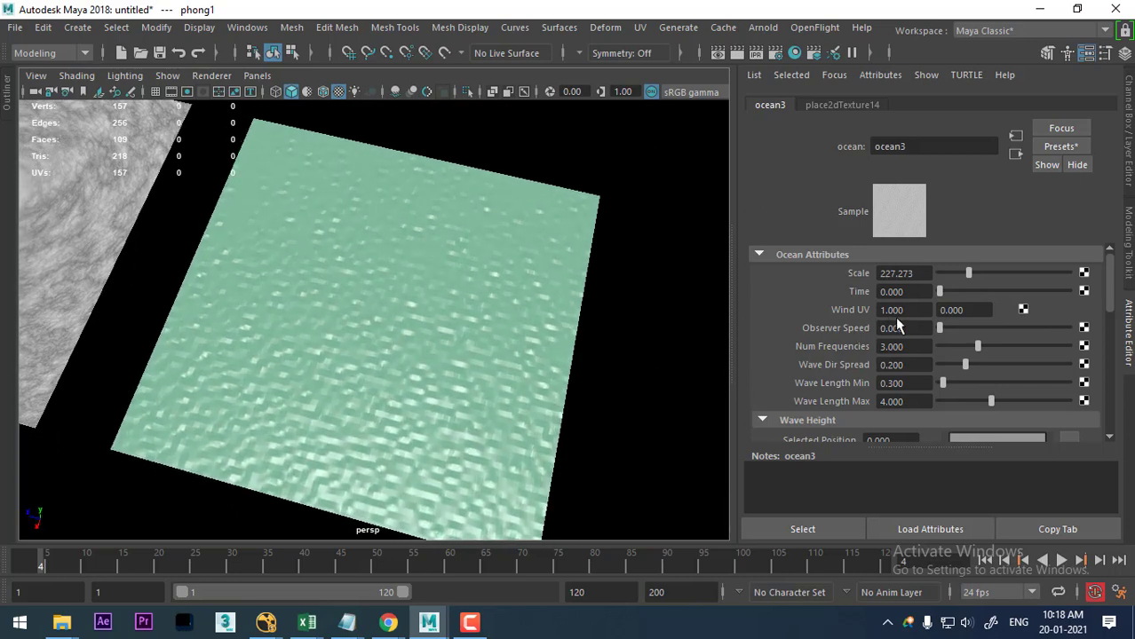
{"action": "left_click", "coordinate": [926, 309]}
{"action": "key", "text": "Return"}
{"action": "double_click", "coordinate": [923, 309]}
{"action": "type", "text": "-0.8"}
{"action": "key", "text": "Return"}
{"action": "double_click", "coordinate": [969, 309]}
{"action": "key", "text": "Return"}
Lower Observer Speed to about 0.234 and slightly raise Num Frequencies and Wave Dir Spread.
{"action": "mouse_move", "coordinate": [983, 329]}
{"action": "left_mouse_down"}
{"action": "mouse_move", "coordinate": [954, 328]}
{"action": "mouse_move", "coordinate": [972, 345]}
{"action": "left_mouse_up"}
{"action": "mouse_move", "coordinate": [544, 350]}
{"action": "left_mouse_down", "text": "alt"}
{"action": "mouse_move", "coordinate": [393, 416]}
{"action": "mouse_move", "coordinate": [451, 380]}
{"action": "left_mouse_up", "text": "alt"}
{"action": "right_click_drag", "start_coordinate": [451, 380], "coordinate": [476, 411], "text": "alt"}
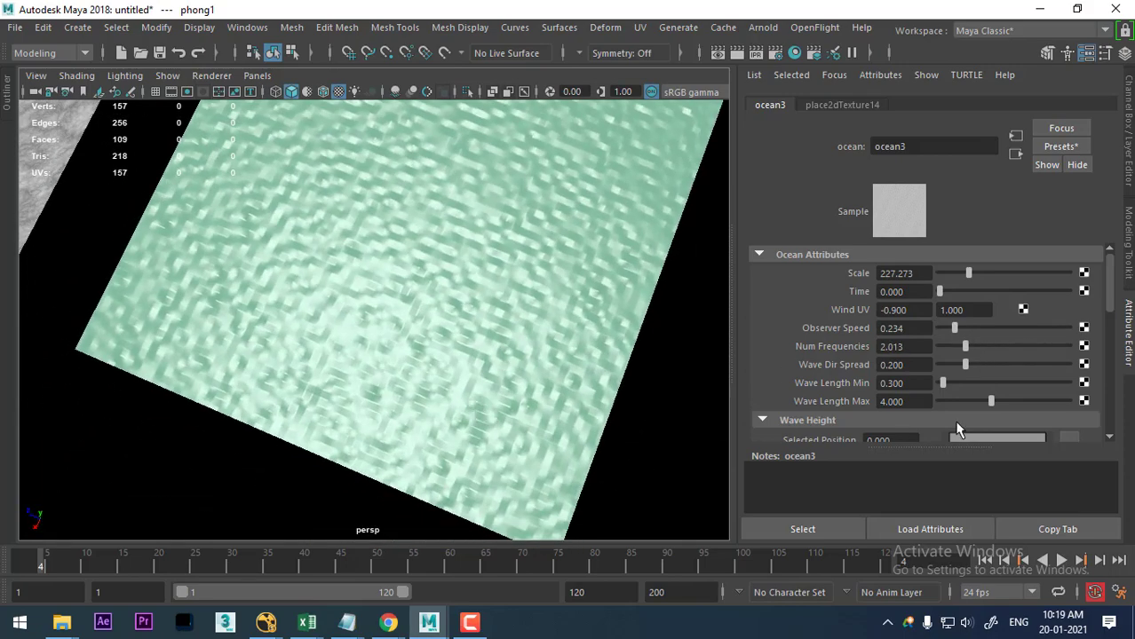
{"action": "mouse_move", "coordinate": [968, 350]}
{"action": "left_mouse_down"}
{"action": "mouse_move", "coordinate": [963, 385]}
{"action": "mouse_move", "coordinate": [1021, 391]}
{"action": "left_mouse_up"}
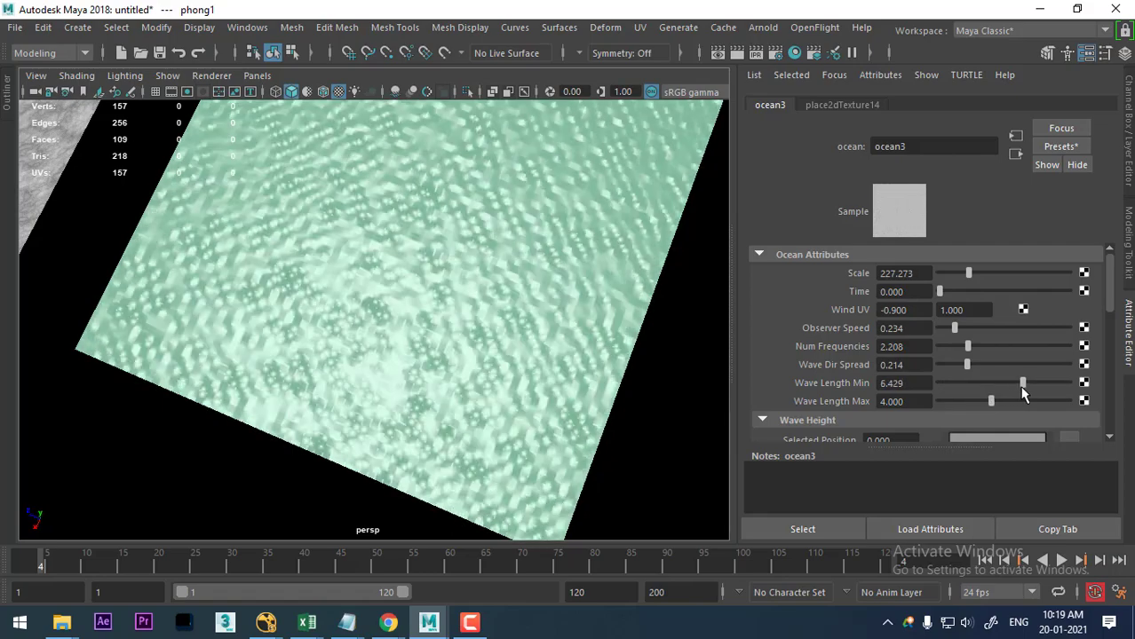
{"action": "right_click_drag", "start_coordinate": [484, 356], "coordinate": [405, 241], "text": "alt"}
{"action": "mouse_move", "coordinate": [405, 241]}
{"action": "left_mouse_down", "text": "alt"}
{"action": "mouse_move", "coordinate": [411, 396]}
{"action": "mouse_move", "coordinate": [400, 330]}
{"action": "left_mouse_up", "text": "alt"}
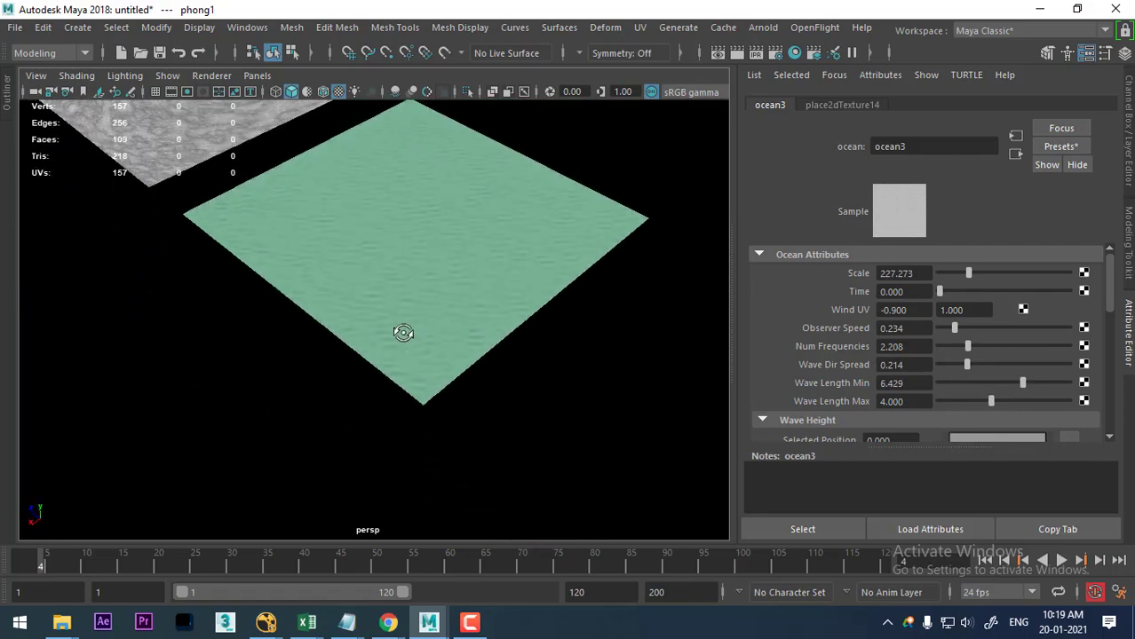
{"action": "right_click_drag", "start_coordinate": [400, 330], "coordinate": [438, 402], "text": "alt"}
{"action": "mouse_move", "coordinate": [437, 402]}
{"action": "left_mouse_down", "text": "alt"}
{"action": "mouse_move", "coordinate": [454, 459]}
{"action": "mouse_move", "coordinate": [644, 444]}
{"action": "mouse_move", "coordinate": [622, 452]}
{"action": "left_mouse_up", "text": "alt"}
{"action": "right_click_drag", "start_coordinate": [622, 452], "coordinate": [469, 387], "text": "alt"}
{"action": "mouse_move", "coordinate": [469, 387]}
{"action": "left_mouse_down", "text": "alt"}
{"action": "mouse_move", "coordinate": [370, 421]}
{"action": "mouse_move", "coordinate": [375, 449]}
{"action": "mouse_move", "coordinate": [400, 442]}
{"action": "left_mouse_up", "text": "alt"}
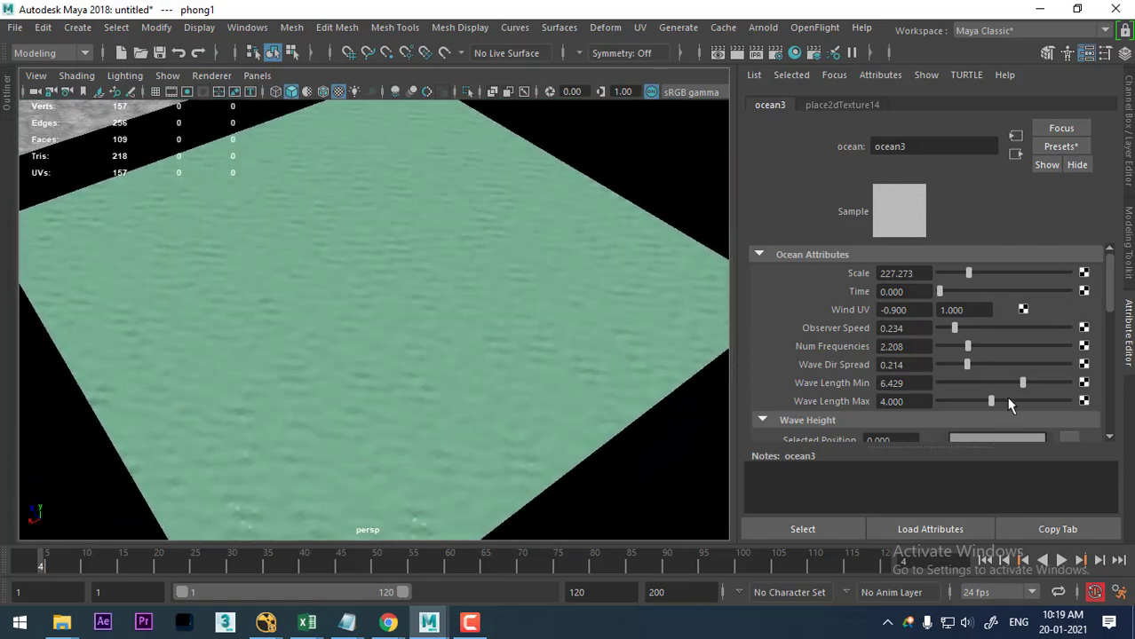
Raise Wave Length Min to 6.818 and readjust the ocean Scale for finer waves.
{"action": "mouse_move", "coordinate": [1023, 383]}
{"action": "left_mouse_down"}
{"action": "mouse_move", "coordinate": [1001, 383]}
{"action": "mouse_move", "coordinate": [1050, 382]}
{"action": "mouse_move", "coordinate": [1028, 383]}
{"action": "left_mouse_up"}
{"action": "mouse_move", "coordinate": [545, 336]}
{"action": "left_mouse_down", "text": "alt"}
{"action": "mouse_move", "coordinate": [431, 330]}
{"action": "mouse_move", "coordinate": [405, 423]}
{"action": "mouse_move", "coordinate": [405, 408]}
{"action": "mouse_move", "coordinate": [451, 406]}
{"action": "mouse_move", "coordinate": [567, 437]}
{"action": "mouse_move", "coordinate": [588, 386]}
{"action": "mouse_move", "coordinate": [621, 424]}
{"action": "left_mouse_up", "text": "alt"}
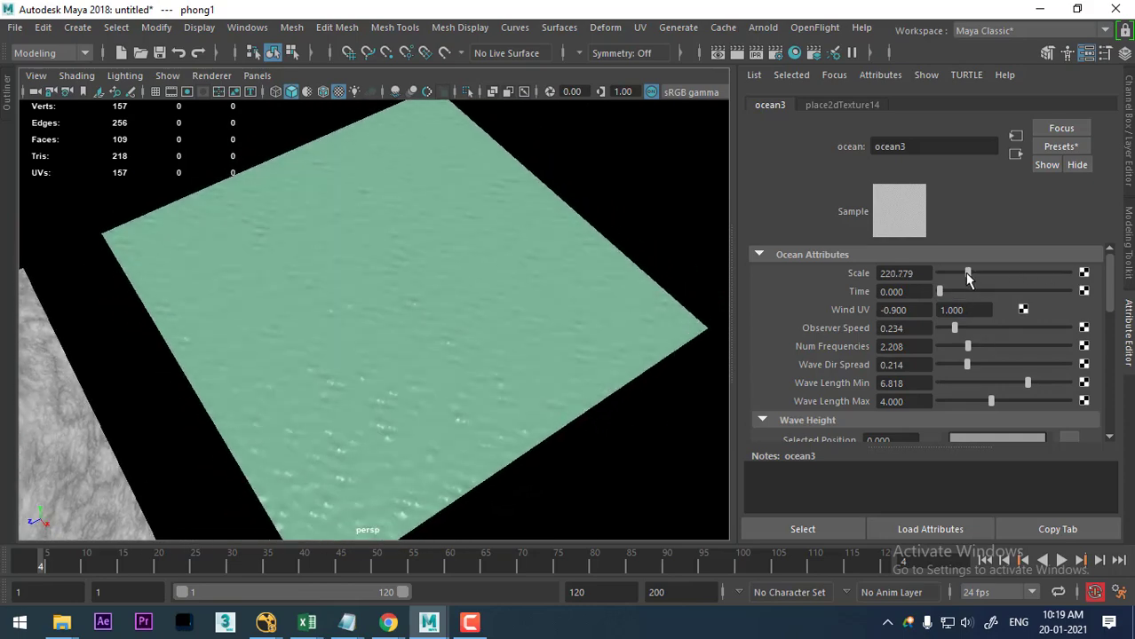
{"action": "left_click_drag", "start_coordinate": [968, 274], "coordinate": [951, 273]}
{"action": "mouse_move", "coordinate": [373, 355]}
{"action": "left_mouse_down", "text": "alt"}
{"action": "mouse_move", "coordinate": [349, 365]}
{"action": "mouse_move", "coordinate": [246, 347]}
{"action": "left_mouse_up", "text": "alt"}
{"action": "left_click_drag", "start_coordinate": [951, 273], "coordinate": [1007, 274]}
Add a point on the ocean3 Wave Height ramp at position 1.561.
{"action": "scroll", "coordinate": [983, 347], "scroll_direction": "down", "scroll_amount": 2}
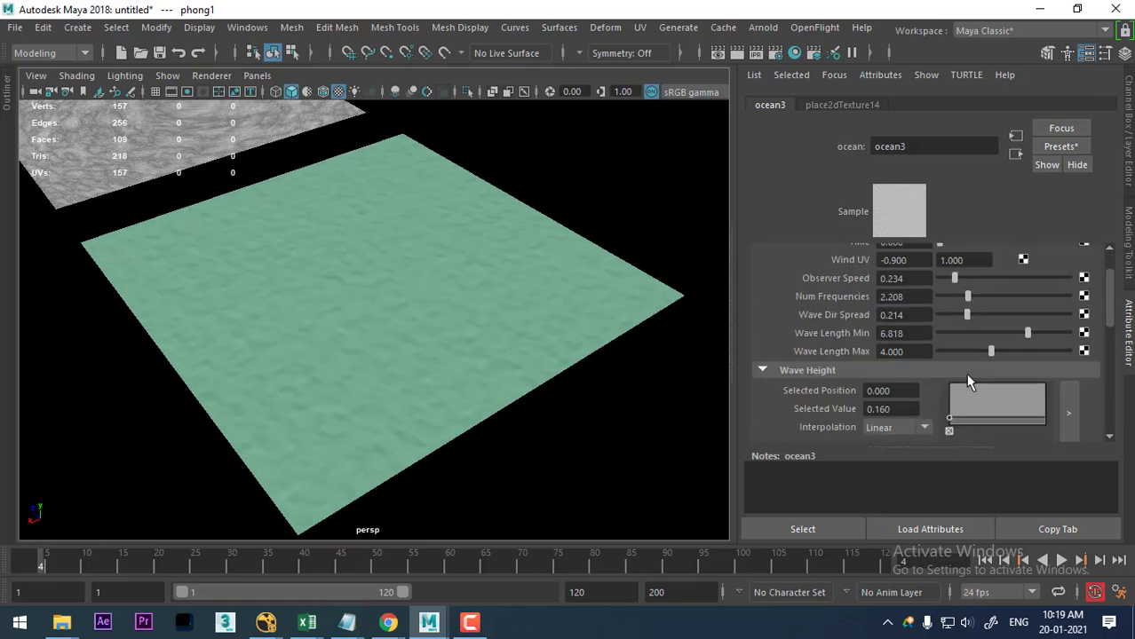
{"action": "mouse_move", "coordinate": [1001, 423]}
{"action": "left_mouse_down"}
{"action": "mouse_move", "coordinate": [998, 379]}
{"action": "mouse_move", "coordinate": [994, 406]}
{"action": "left_mouse_up"}
{"action": "mouse_move", "coordinate": [498, 367]}
{"action": "left_mouse_down", "text": "alt"}
{"action": "mouse_move", "coordinate": [499, 329]}
{"action": "mouse_move", "coordinate": [511, 387]}
{"action": "mouse_move", "coordinate": [514, 322]}
{"action": "mouse_move", "coordinate": [530, 358]}
{"action": "left_mouse_up", "text": "alt"}
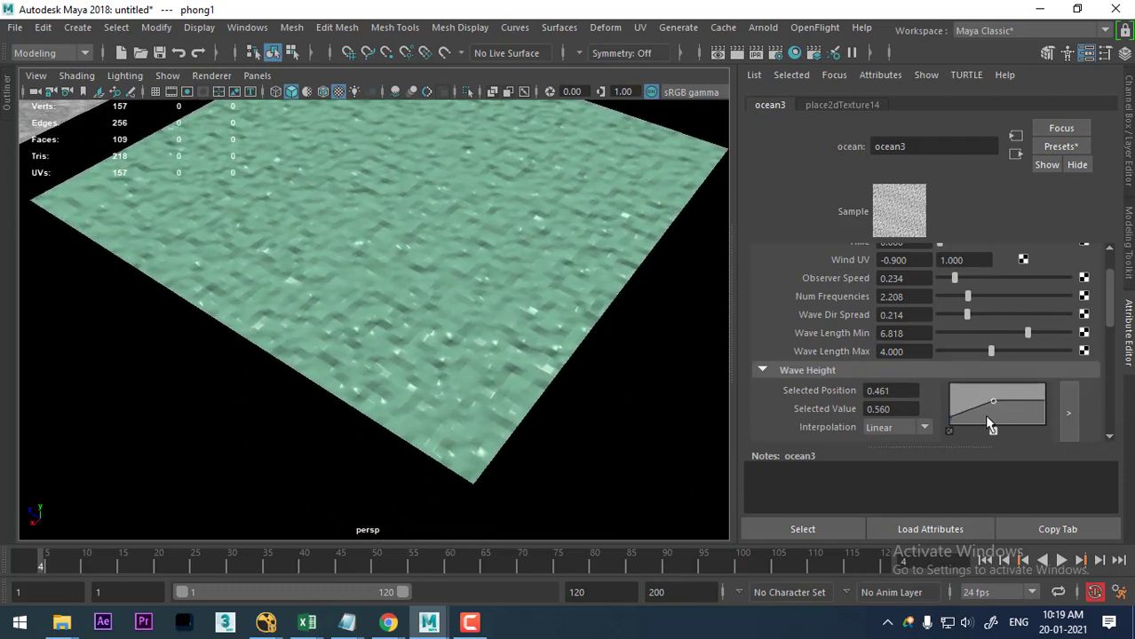
{"action": "double_click", "coordinate": [900, 390]}
{"action": "type", "text": "1.561"}
{"action": "key", "text": "Return"}
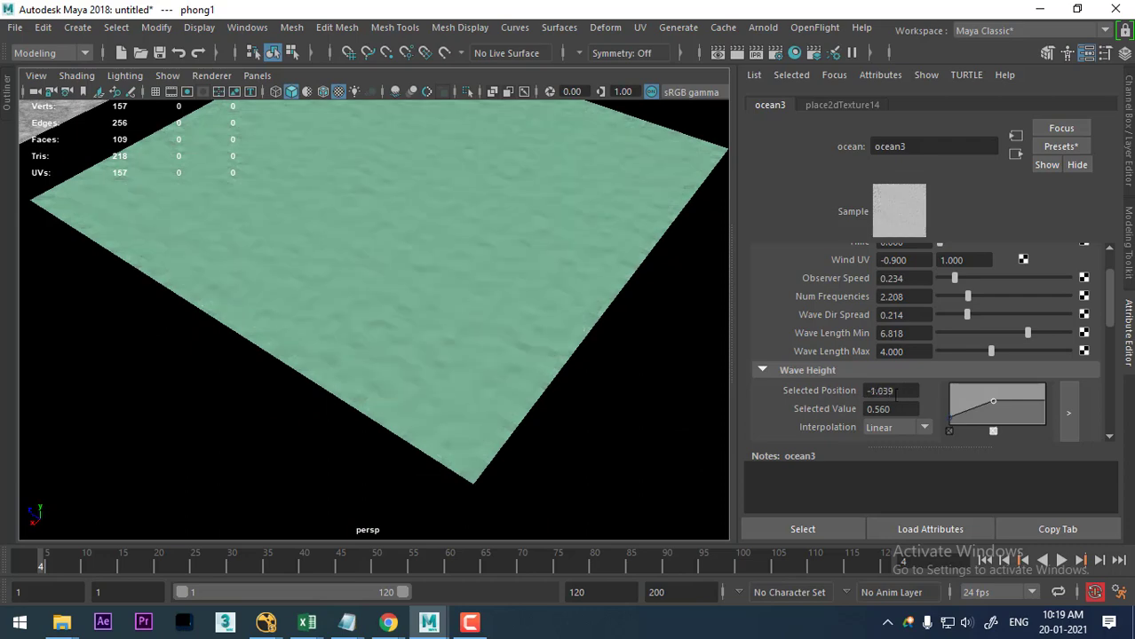
{"action": "left_click_drag", "start_coordinate": [993, 401], "coordinate": [956, 404]}
Add a point on the Wave Turbulence ramp and nudge it slightly left.
{"action": "scroll", "coordinate": [963, 406], "scroll_direction": "down", "scroll_amount": 1}
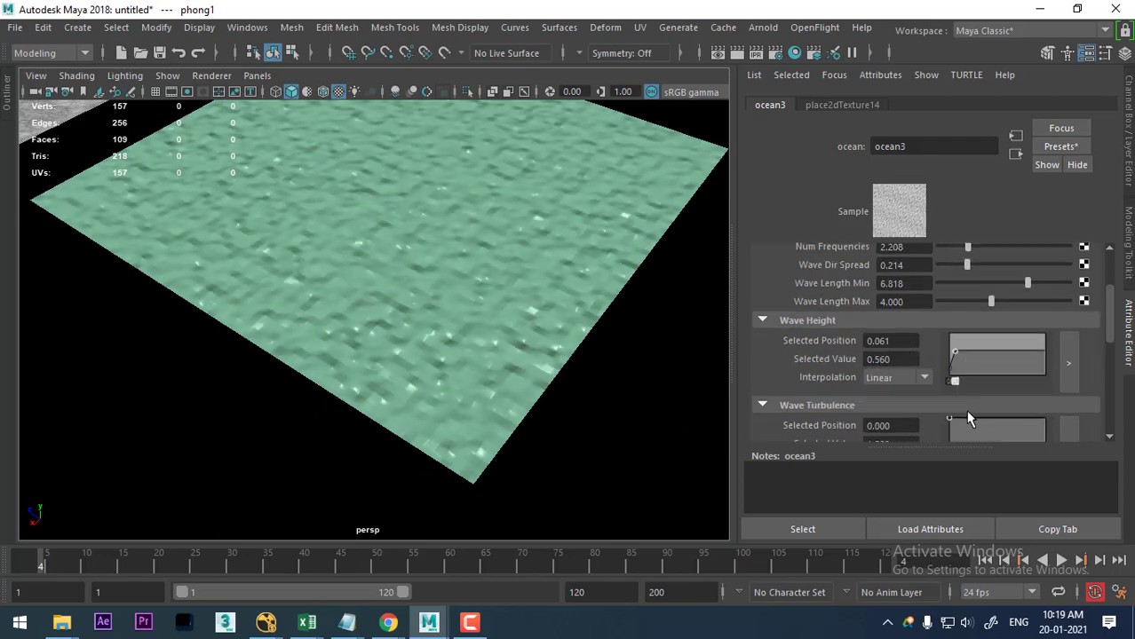
{"action": "scroll", "coordinate": [966, 409], "scroll_direction": "down", "scroll_amount": 1}
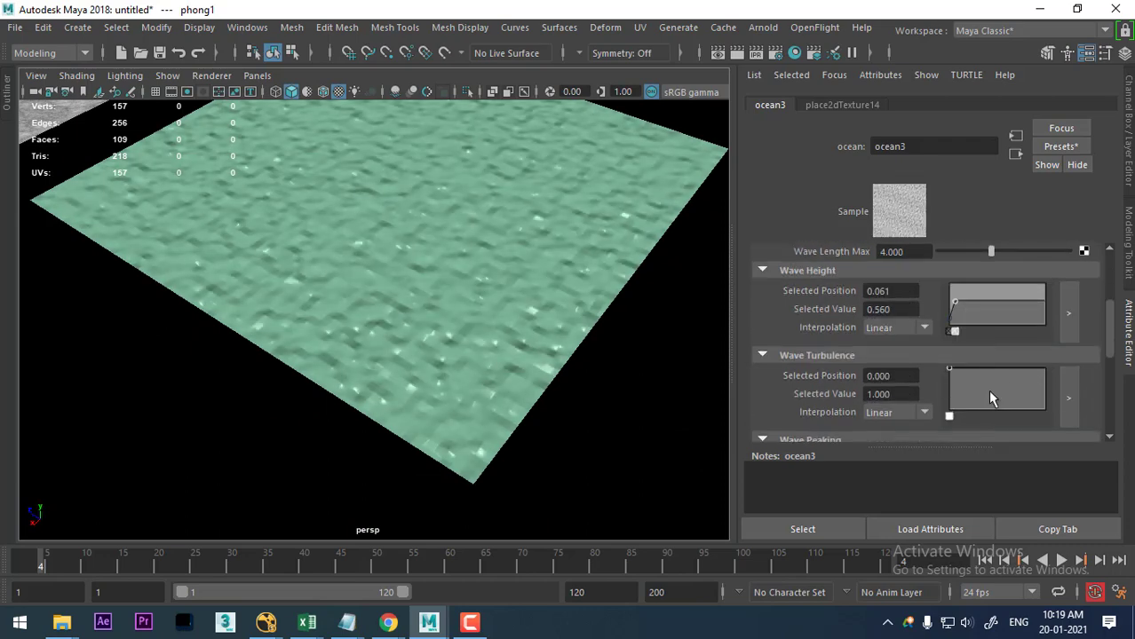
{"action": "mouse_move", "coordinate": [984, 371]}
{"action": "left_mouse_down"}
{"action": "mouse_move", "coordinate": [976, 403]}
{"action": "mouse_move", "coordinate": [986, 380]}
{"action": "mouse_move", "coordinate": [991, 397]}
{"action": "left_mouse_up"}
{"action": "mouse_move", "coordinate": [553, 380]}
{"action": "left_mouse_down", "text": "alt"}
{"action": "mouse_move", "coordinate": [573, 445]}
{"action": "mouse_move", "coordinate": [634, 361]}
{"action": "mouse_move", "coordinate": [653, 382]}
{"action": "mouse_move", "coordinate": [668, 375]}
{"action": "mouse_move", "coordinate": [558, 418]}
{"action": "mouse_move", "coordinate": [551, 398]}
{"action": "left_mouse_up", "text": "alt"}
Add a raised Wave Peaking point at position 0.539, value 0.560, and inspect the plane.
{"action": "scroll", "coordinate": [931, 405], "scroll_direction": "down", "scroll_amount": 3}
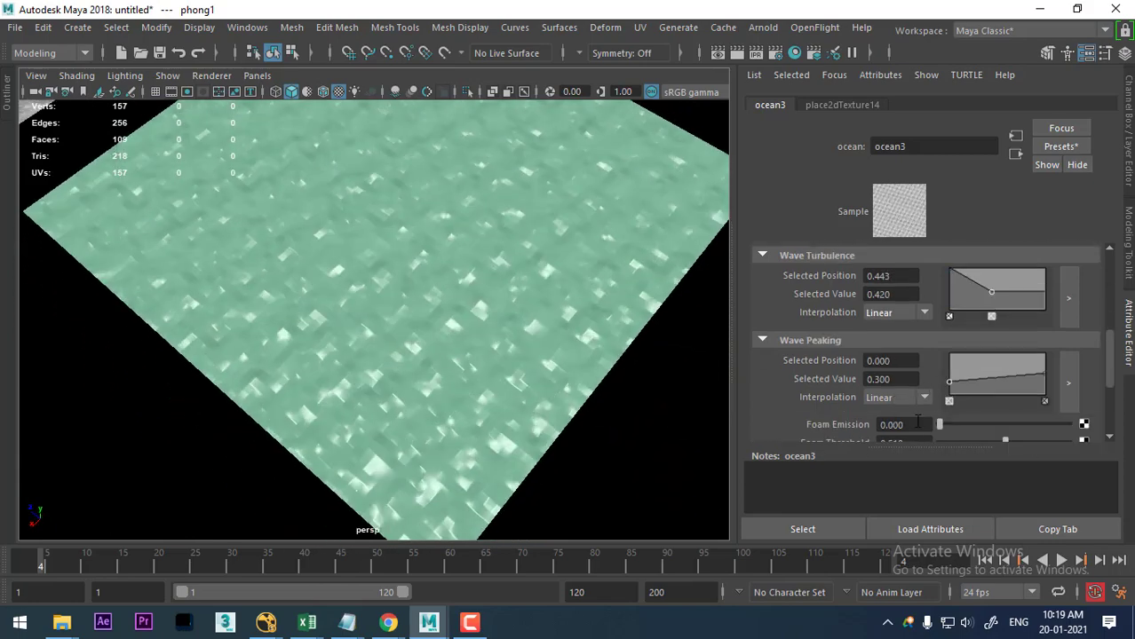
{"action": "left_click_drag", "start_coordinate": [988, 375], "coordinate": [1004, 371]}
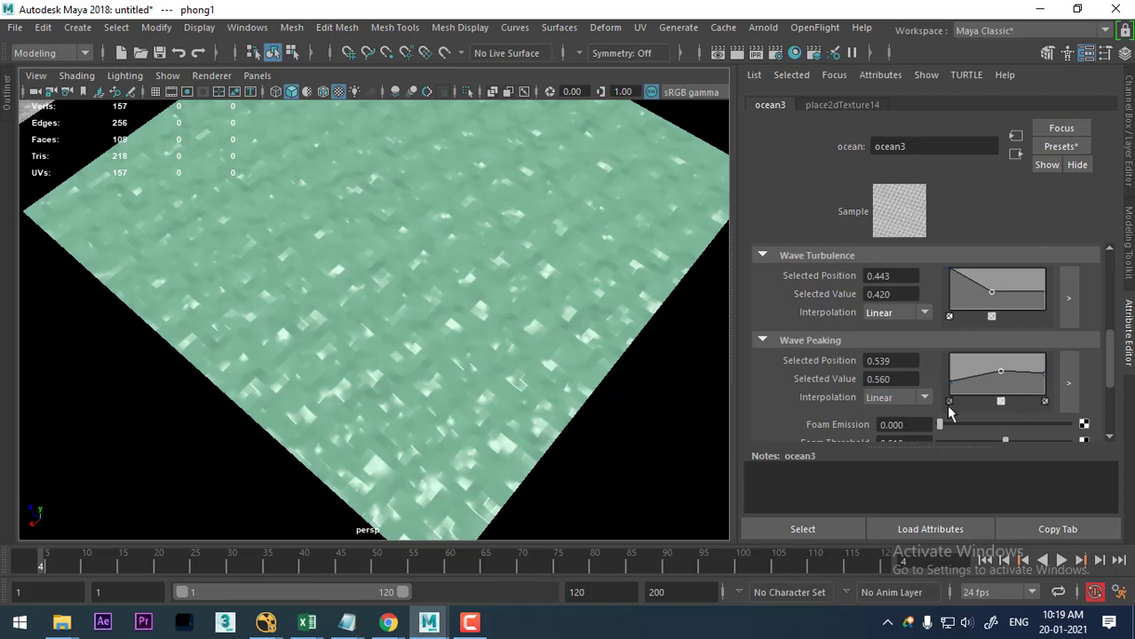
{"action": "mouse_move", "coordinate": [560, 469]}
{"action": "left_mouse_down", "text": "alt"}
{"action": "mouse_move", "coordinate": [550, 396]}
{"action": "mouse_move", "coordinate": [588, 401]}
{"action": "mouse_move", "coordinate": [565, 467]}
{"action": "left_mouse_up", "text": "alt"}
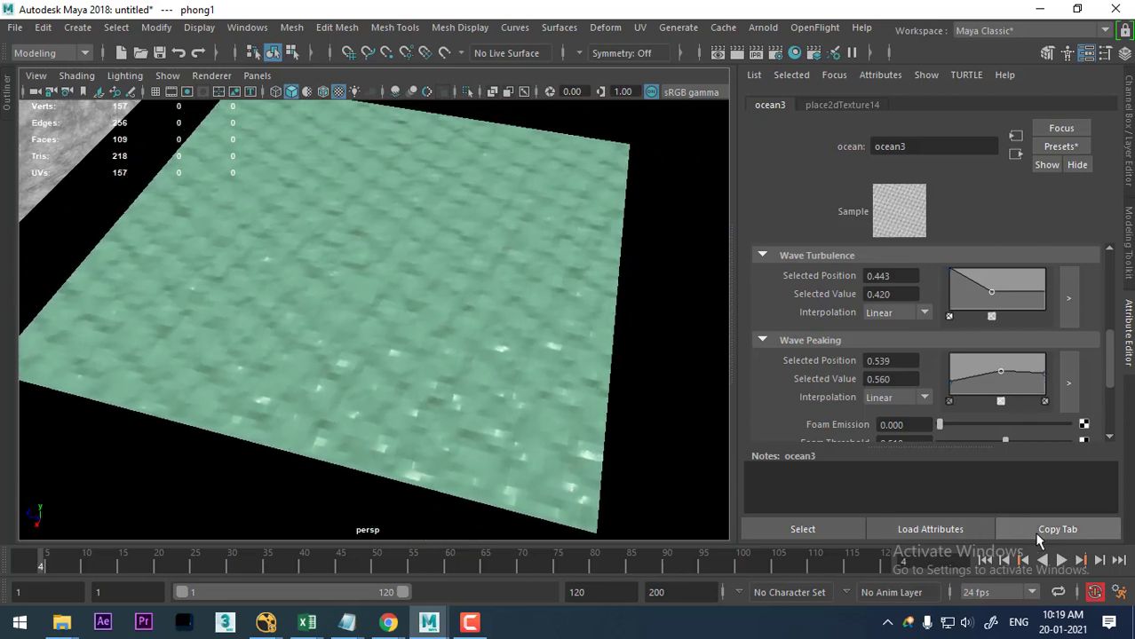
{"action": "scroll", "coordinate": [981, 410], "scroll_direction": "down", "scroll_amount": 3}
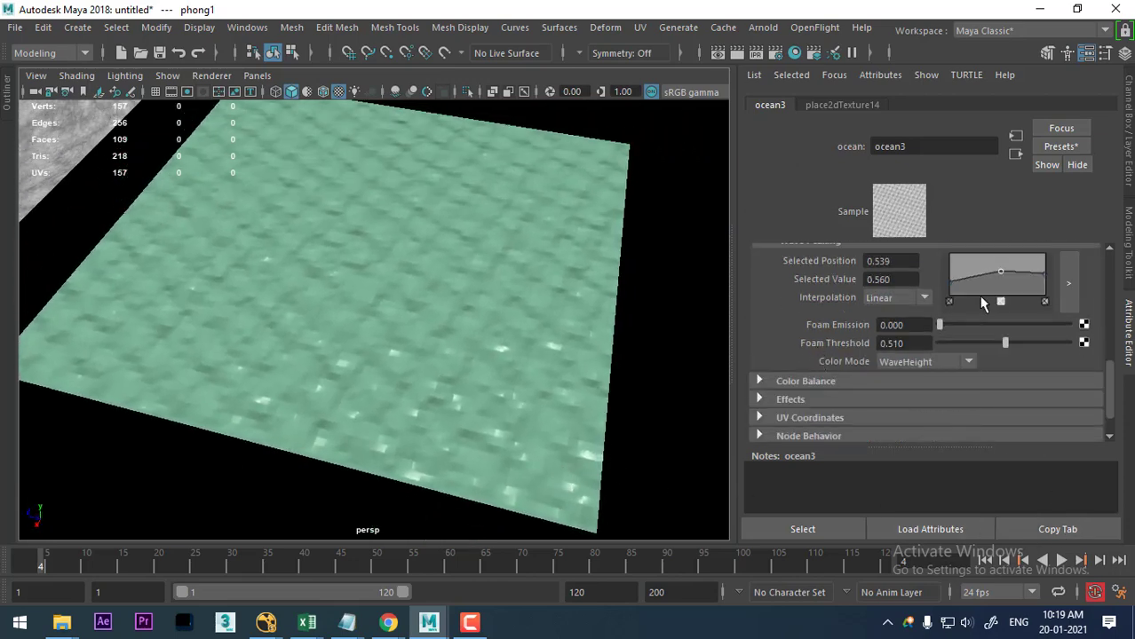
{"action": "mouse_move", "coordinate": [487, 398]}
{"action": "right_mouse_down", "text": "alt"}
{"action": "mouse_move", "coordinate": [530, 400]}
{"action": "mouse_move", "coordinate": [540, 432]}
{"action": "right_mouse_up", "text": "alt"}
Bring up bump2d1's settings, then select the green ocean plane and zoom out.
{"action": "left_click", "coordinate": [1015, 153]}
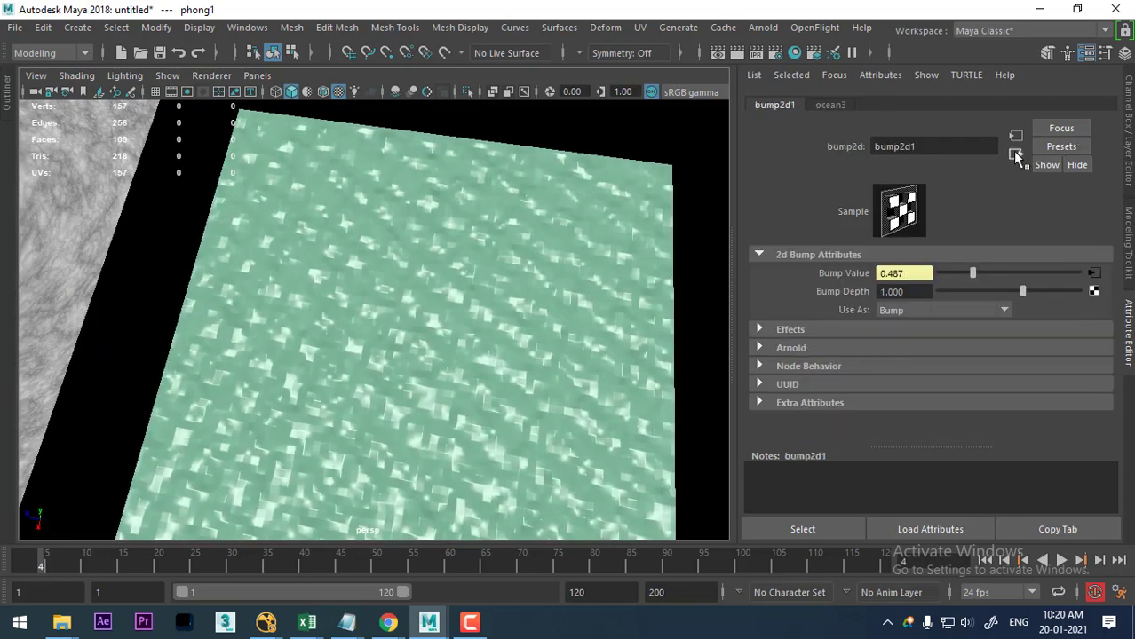
{"action": "right_click_drag", "start_coordinate": [487, 395], "coordinate": [324, 254], "text": "alt"}
{"action": "left_click", "coordinate": [552, 339]}
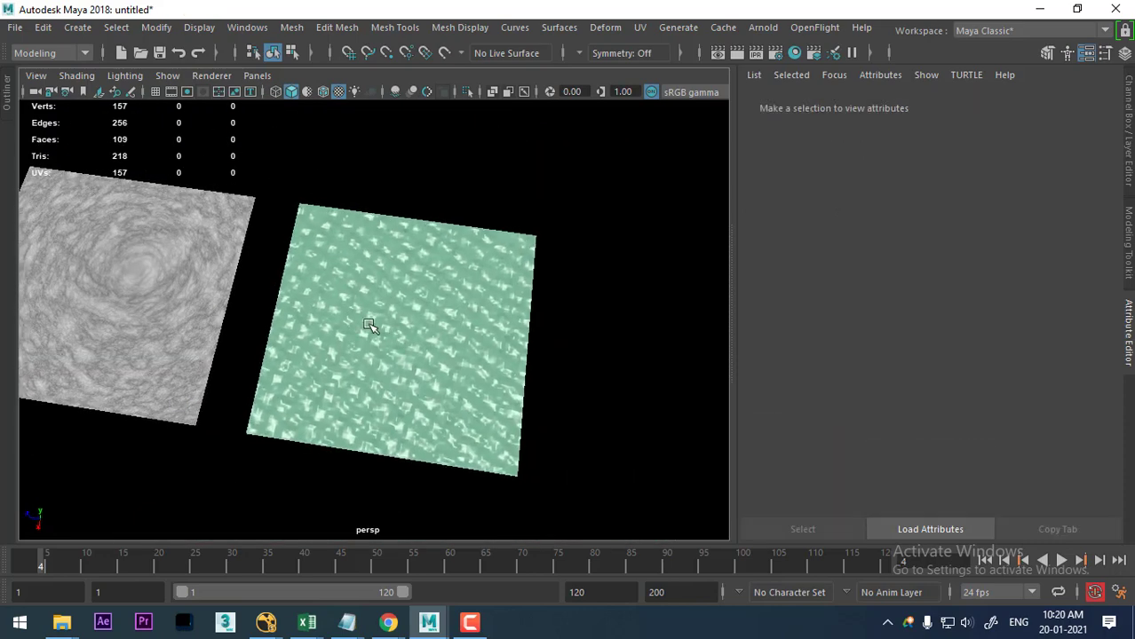
{"action": "left_click", "coordinate": [451, 362]}
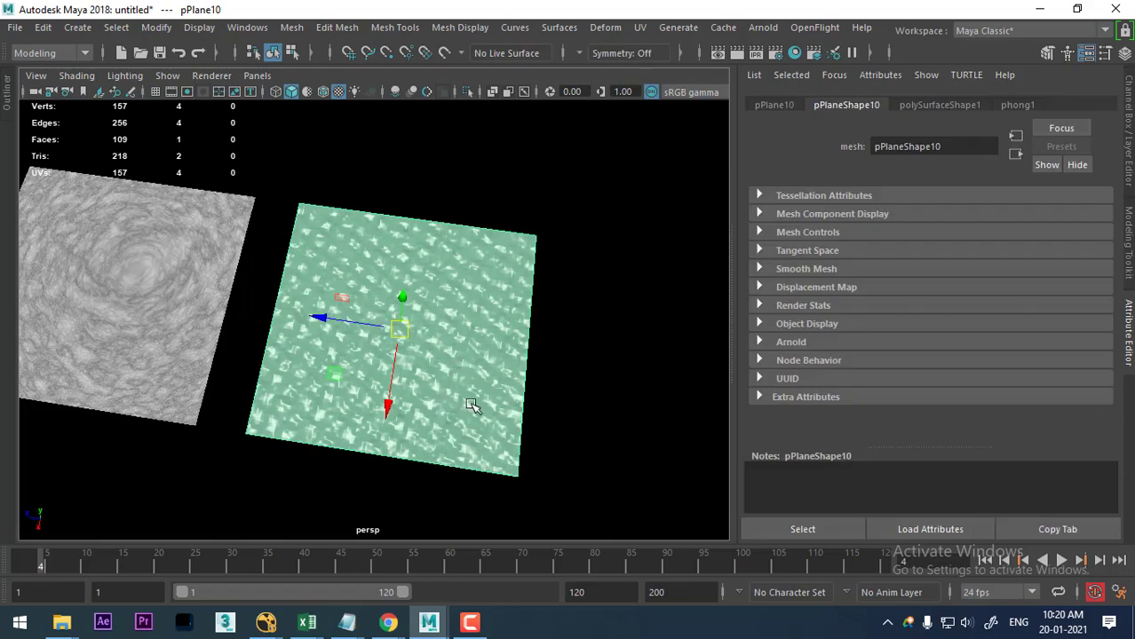
{"action": "mouse_move", "coordinate": [474, 405]}
{"action": "left_mouse_down", "text": "alt"}
{"action": "mouse_move", "coordinate": [300, 321]}
{"action": "mouse_move", "coordinate": [443, 362]}
{"action": "mouse_move", "coordinate": [611, 350]}
{"action": "mouse_move", "coordinate": [416, 330]}
{"action": "mouse_move", "coordinate": [302, 240]}
{"action": "mouse_move", "coordinate": [266, 269]}
{"action": "mouse_move", "coordinate": [425, 272]}
{"action": "left_mouse_up", "text": "alt"}
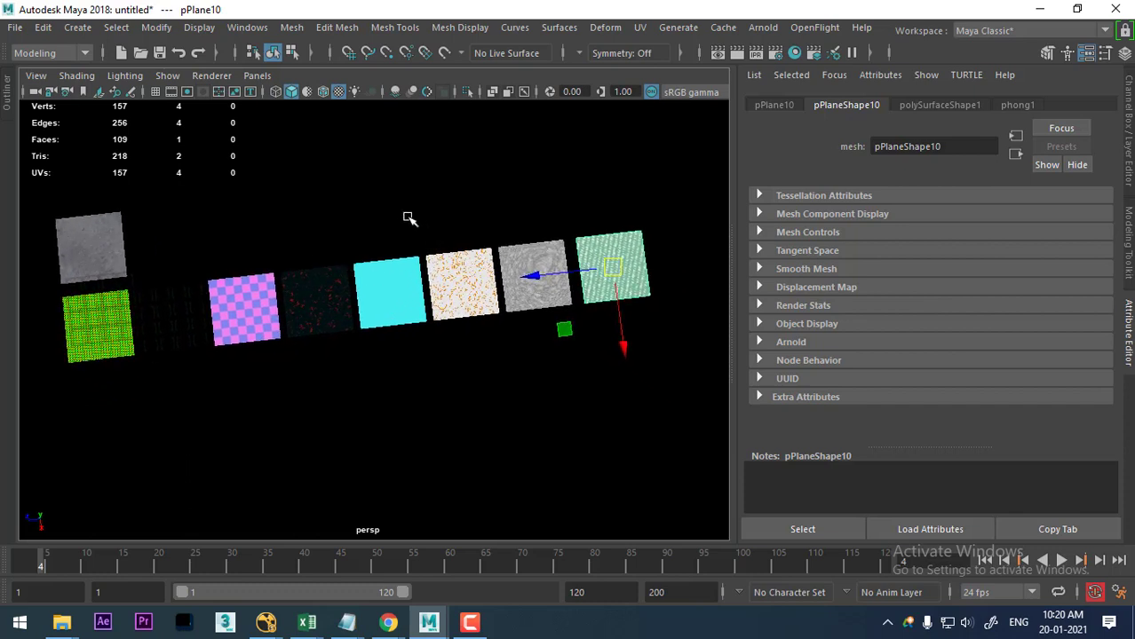
Move the last four planes, including the ocean plane, down into a second row.
{"action": "mouse_move", "coordinate": [400, 207]}
{"action": "left_mouse_down"}
{"action": "mouse_move", "coordinate": [613, 347]}
{"action": "mouse_move", "coordinate": [649, 435]}
{"action": "left_mouse_up"}
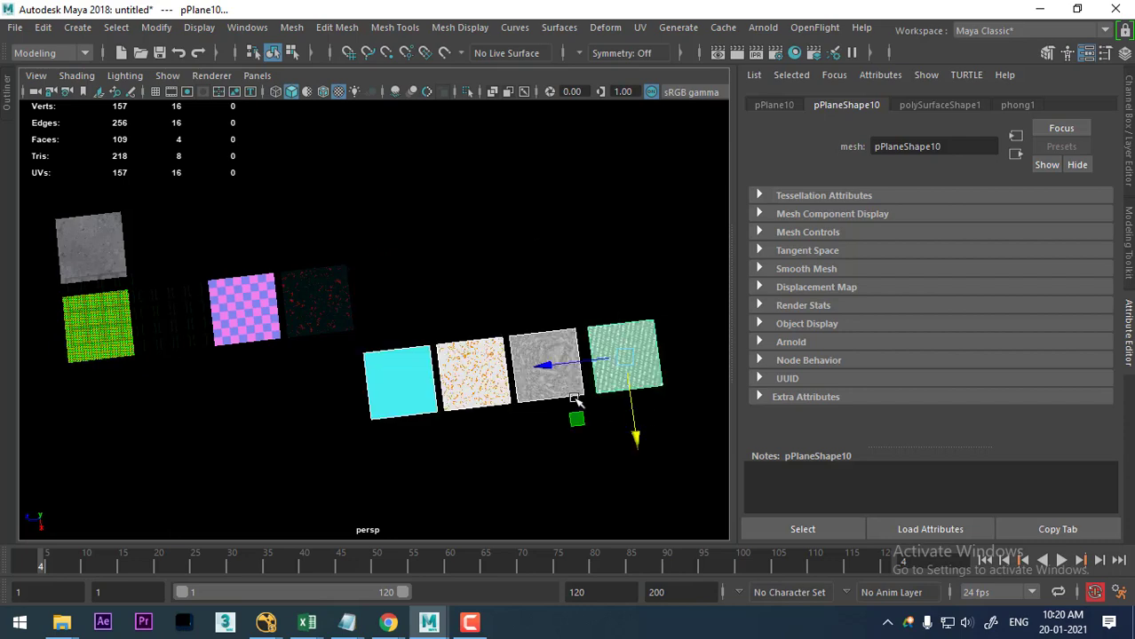
{"action": "mouse_move", "coordinate": [552, 367]}
{"action": "left_mouse_down"}
{"action": "mouse_move", "coordinate": [254, 391]}
{"action": "mouse_move", "coordinate": [433, 302]}
{"action": "mouse_move", "coordinate": [450, 384]}
{"action": "left_mouse_up"}
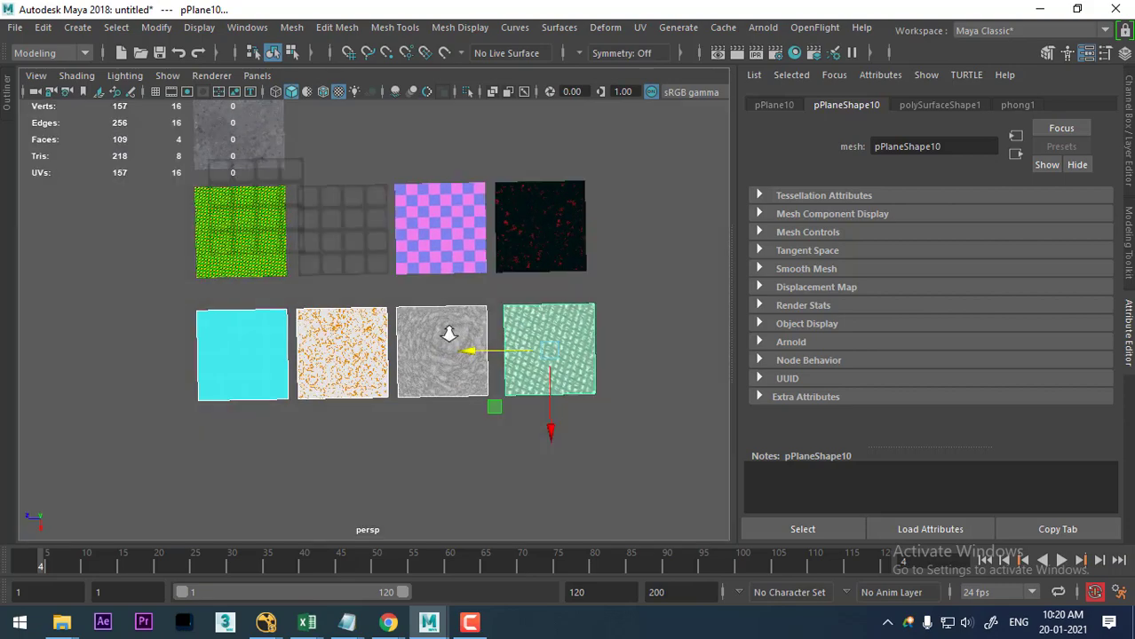
{"action": "mouse_move", "coordinate": [451, 329]}
{"action": "left_mouse_down", "text": "alt"}
{"action": "mouse_move", "coordinate": [457, 381]}
{"action": "mouse_move", "coordinate": [423, 353]}
{"action": "left_mouse_up", "text": "alt"}
{"action": "middle_click_drag", "start_coordinate": [423, 353], "coordinate": [290, 371], "text": "alt"}
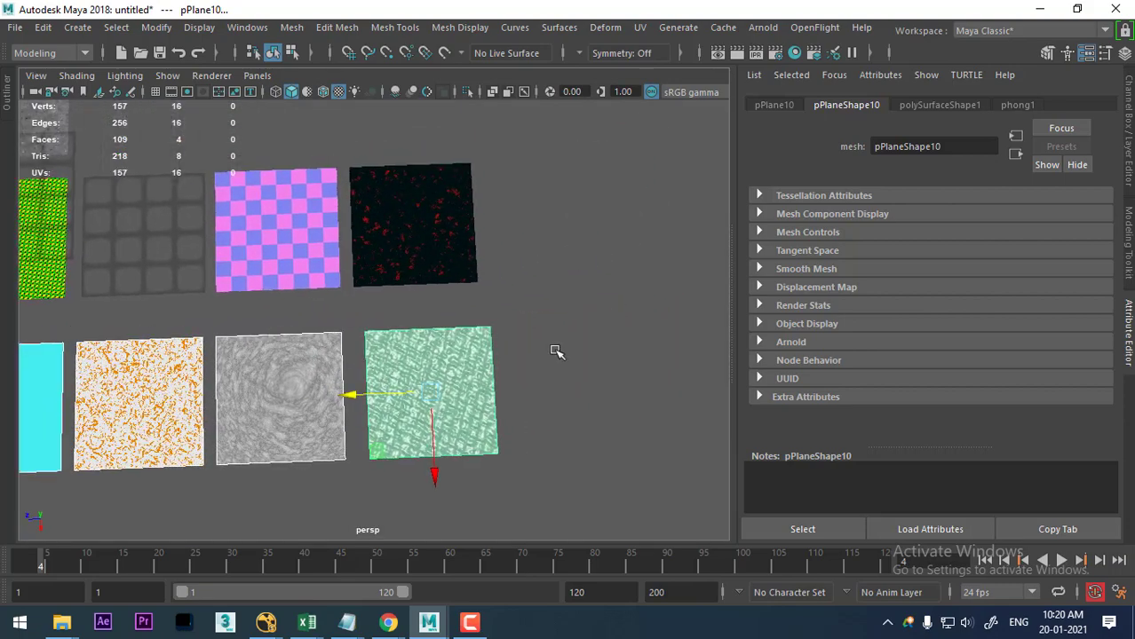
Duplicate the green ocean plane and place the copy pPlane11 to its right.
{"action": "left_click", "coordinate": [454, 382]}
{"action": "key", "text": "ctrl+d"}
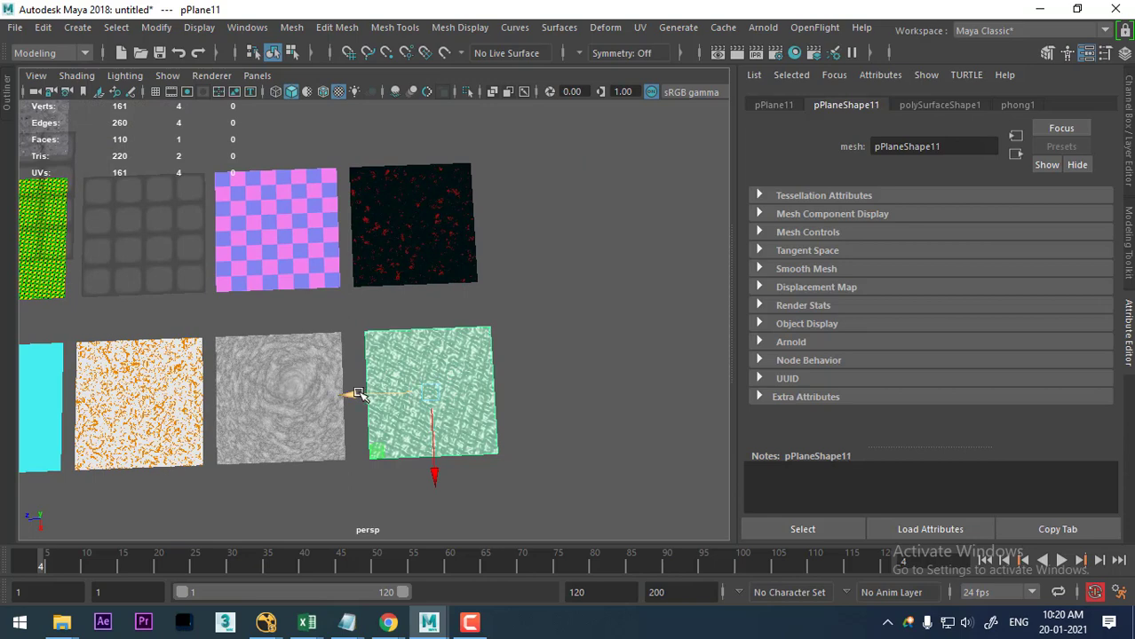
{"action": "left_click_drag", "start_coordinate": [355, 396], "coordinate": [551, 376]}
Give the copy a new Lambert material, lambert11, and open Create Render Node for its Color.
{"action": "right_click", "coordinate": [577, 335]}
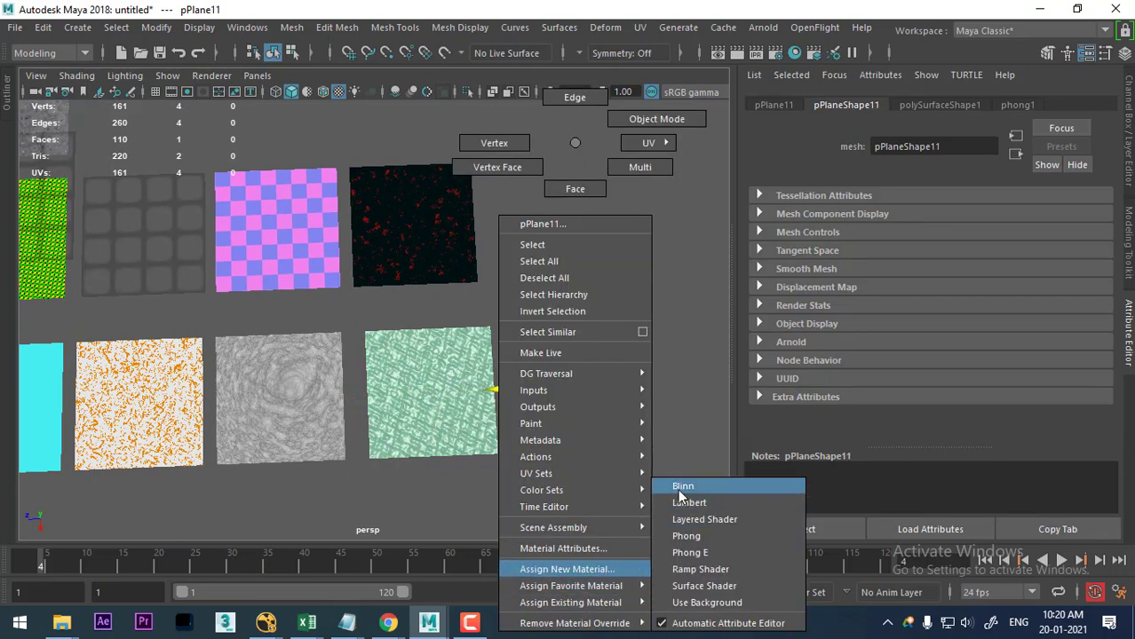
{"action": "left_click", "coordinate": [677, 504]}
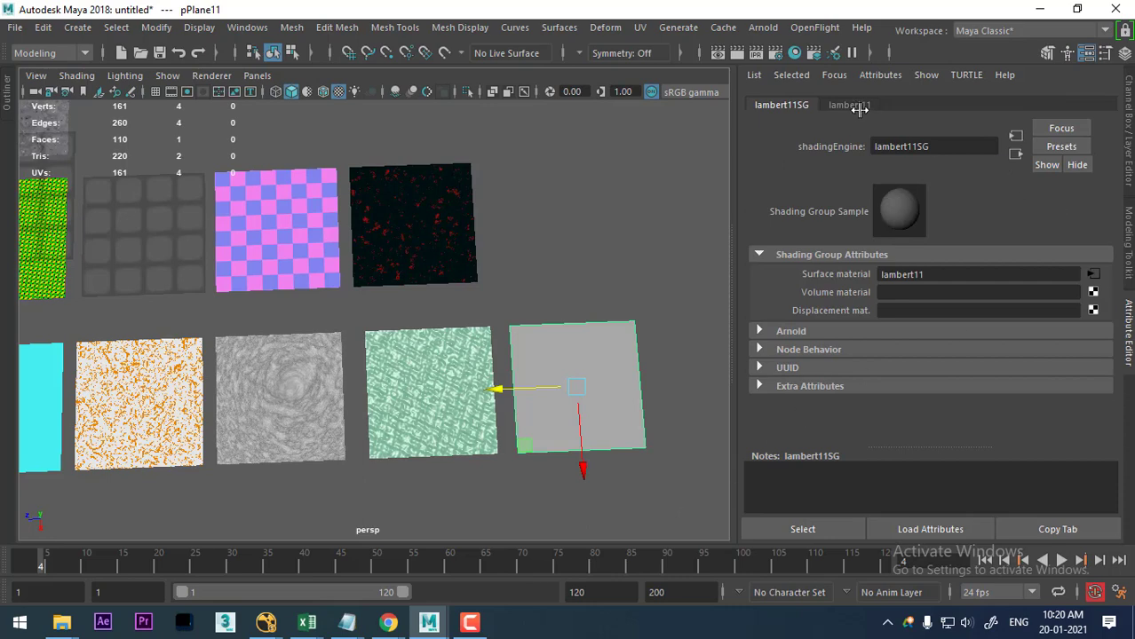
{"action": "left_click", "coordinate": [1085, 294]}
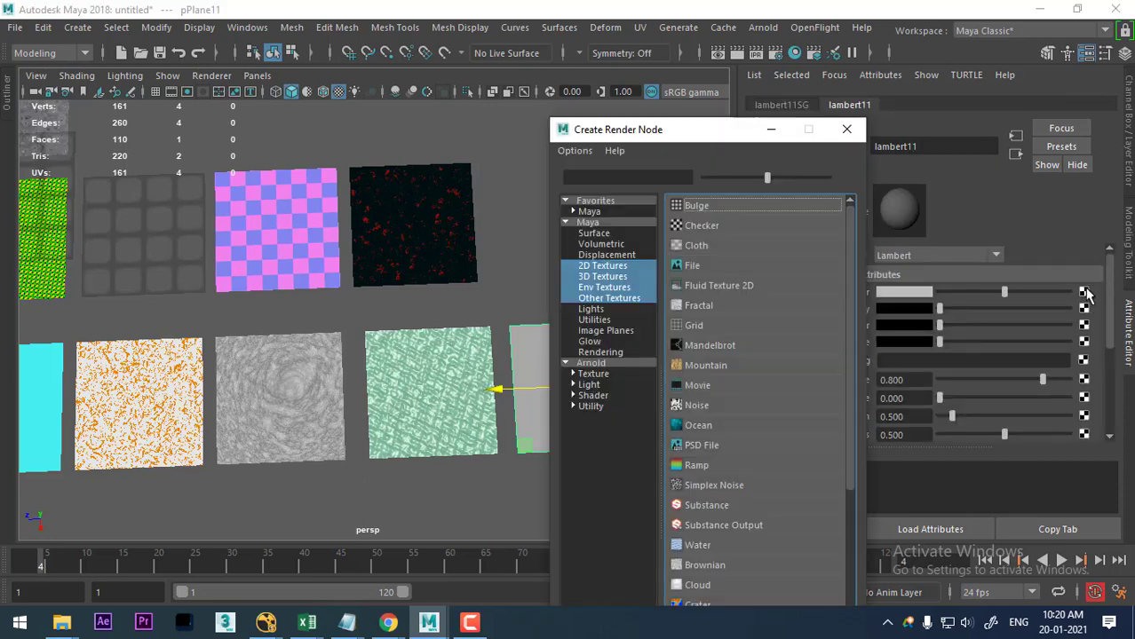
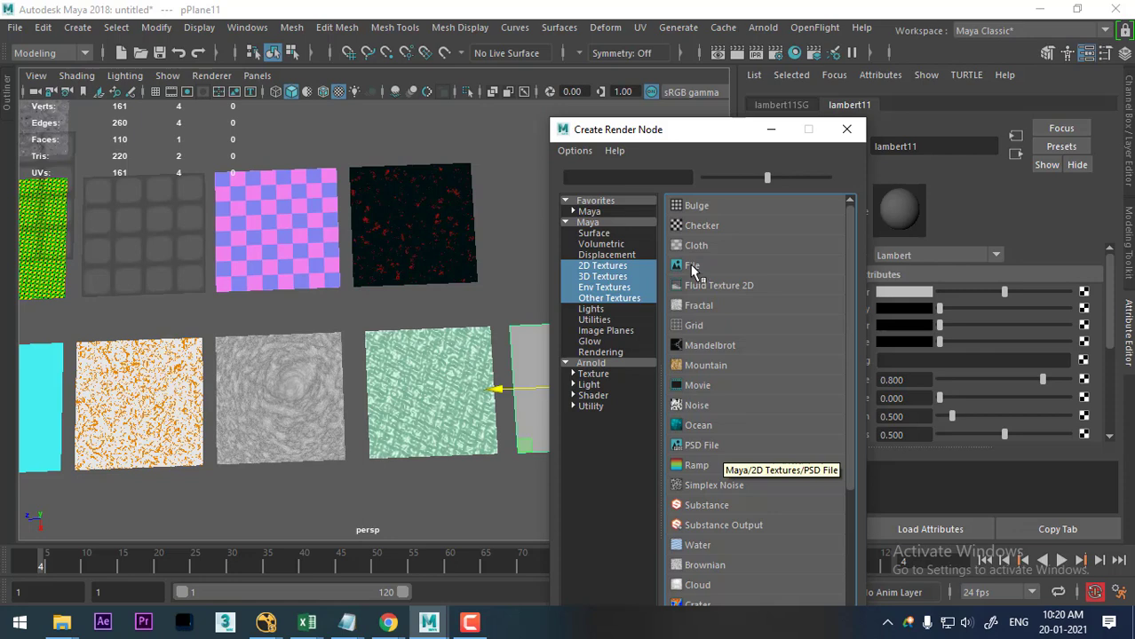
Create a PSD File texture, psdFileTex1, on the lambert11 material.
{"action": "left_click", "coordinate": [699, 447]}
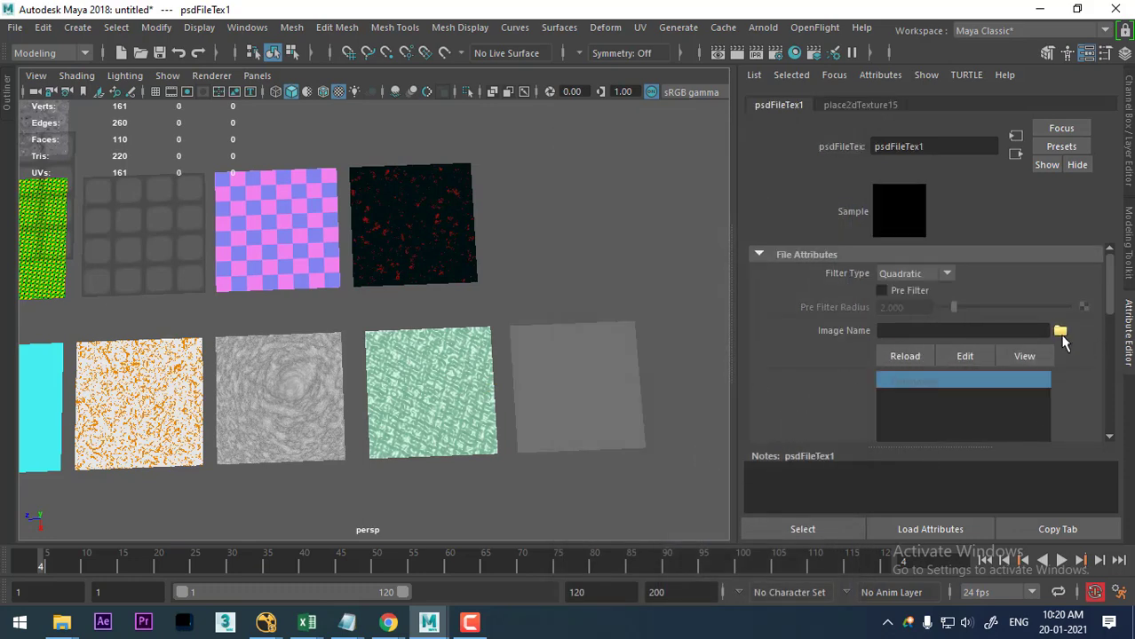
Browse drive E: through batches, MWF, Batch over and 4_Photoshop to the class 16 shoe ads folder.
{"action": "left_click", "coordinate": [1061, 331]}
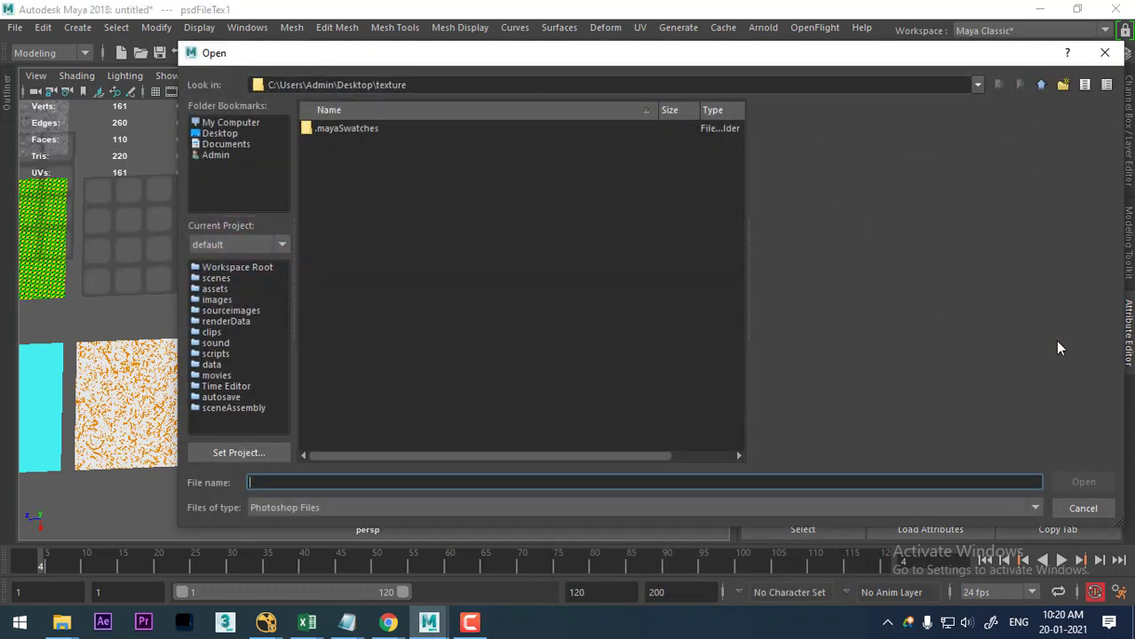
{"action": "left_click", "coordinate": [222, 122]}
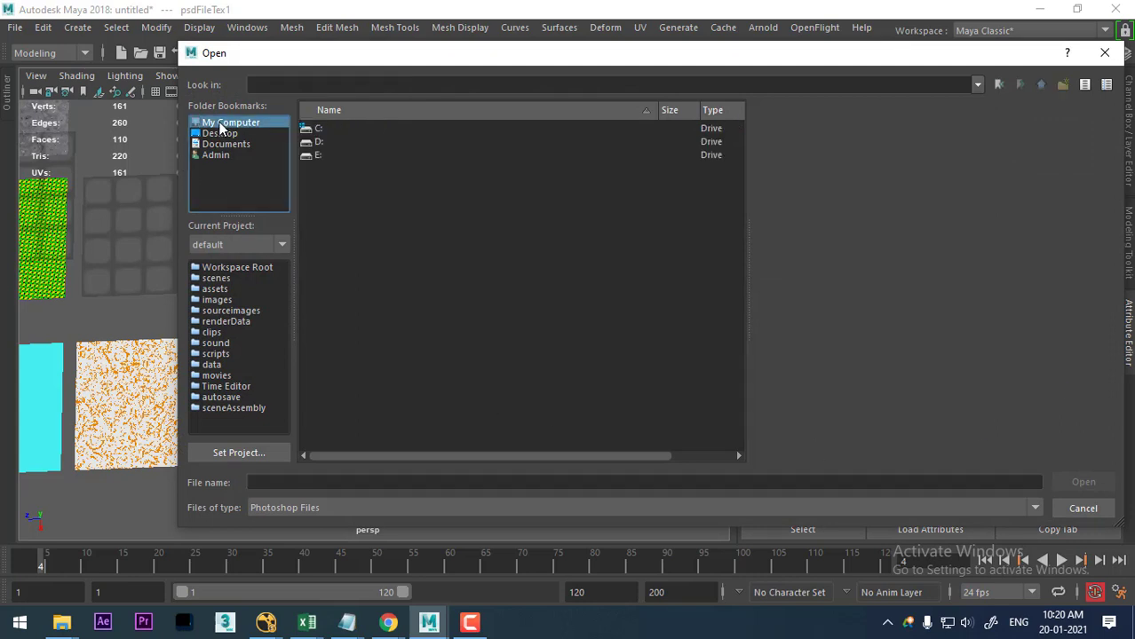
{"action": "double_click", "coordinate": [316, 158]}
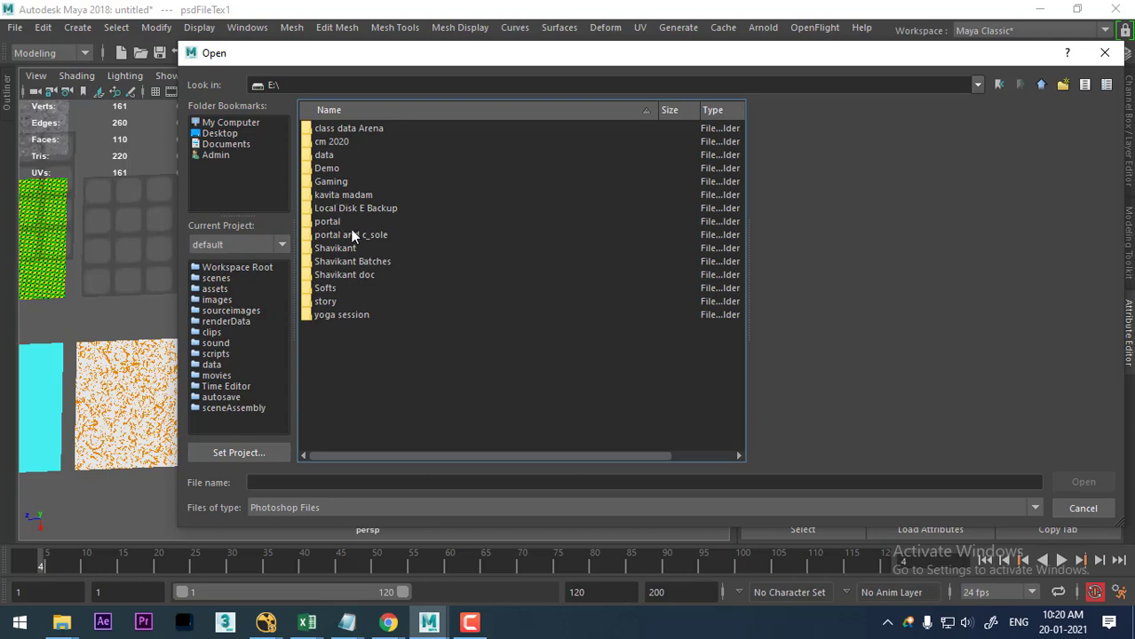
{"action": "double_click", "coordinate": [348, 261]}
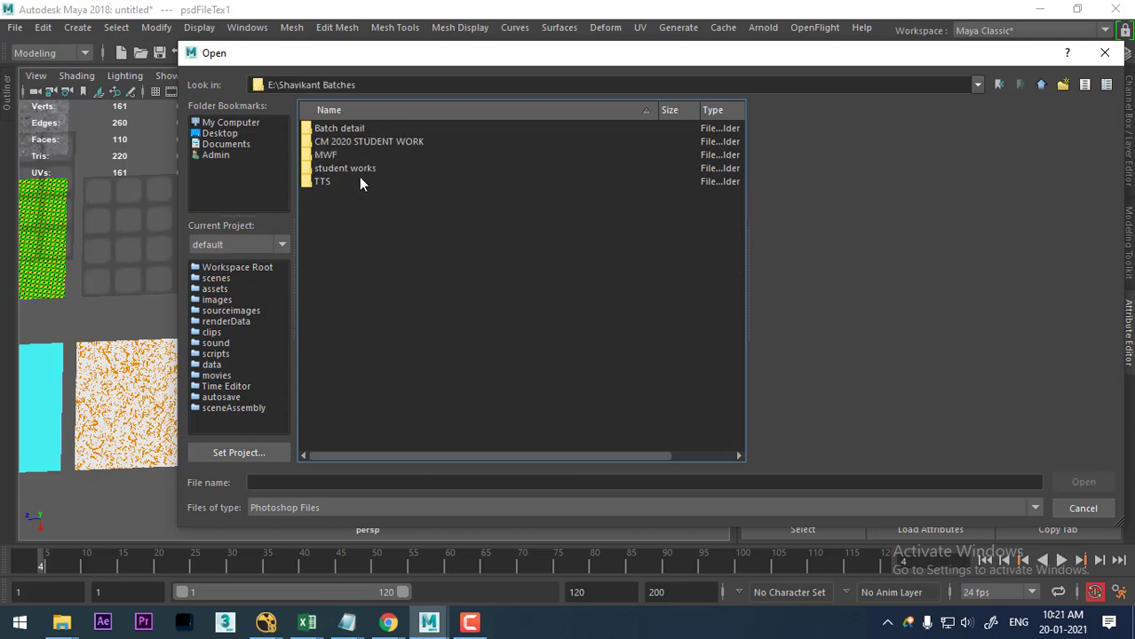
{"action": "double_click", "coordinate": [321, 155]}
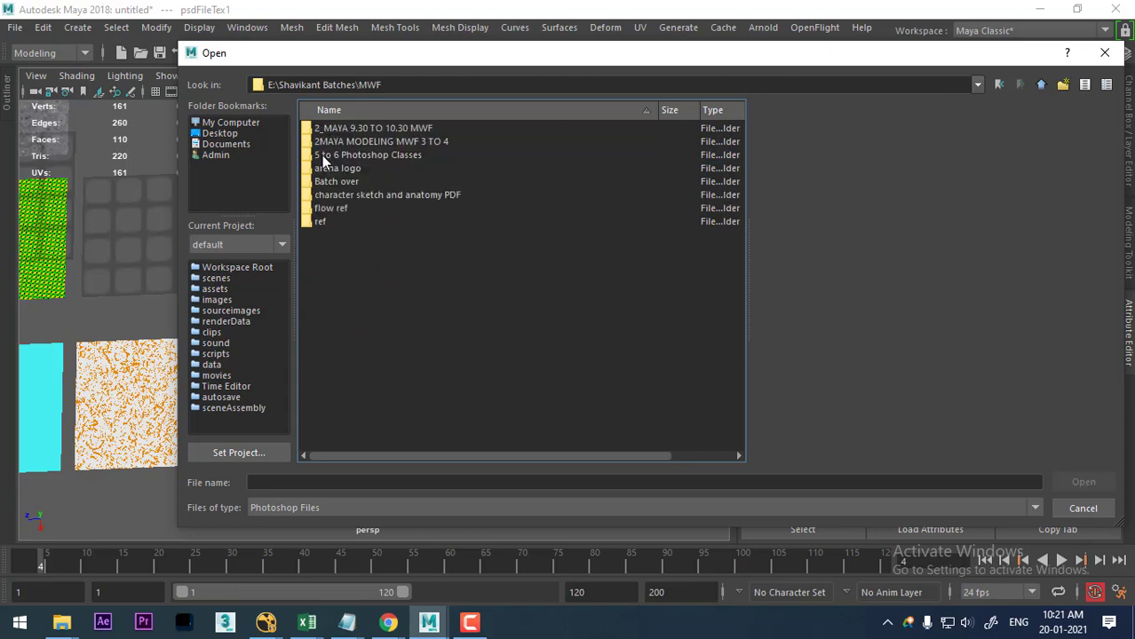
{"action": "left_click", "coordinate": [321, 155]}
{"action": "double_click", "coordinate": [347, 181]}
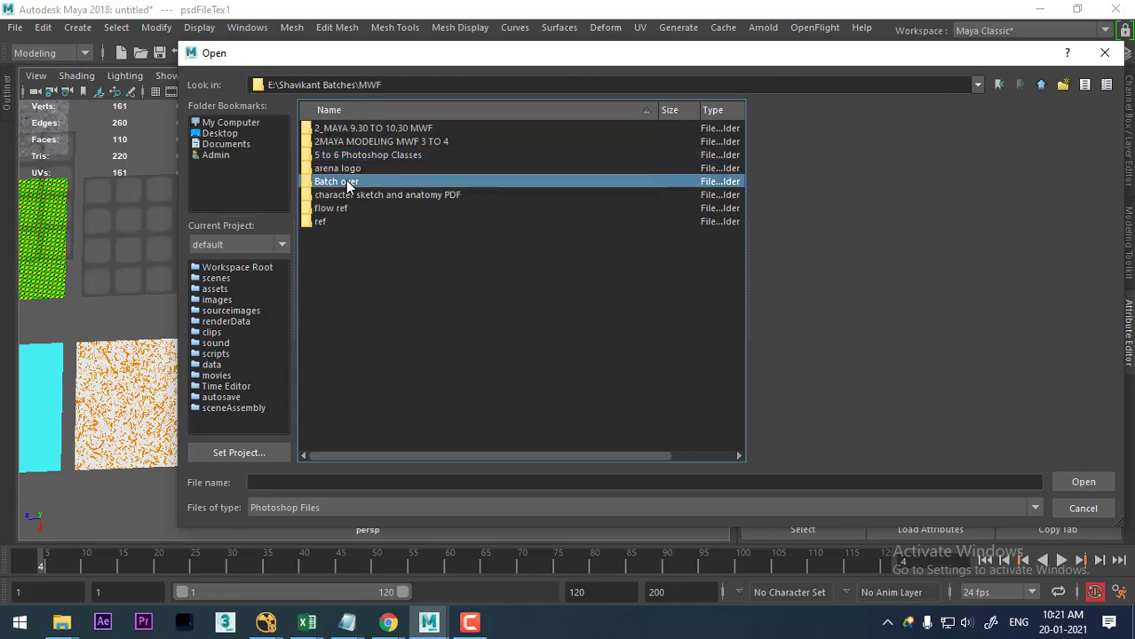
{"action": "double_click", "coordinate": [377, 155]}
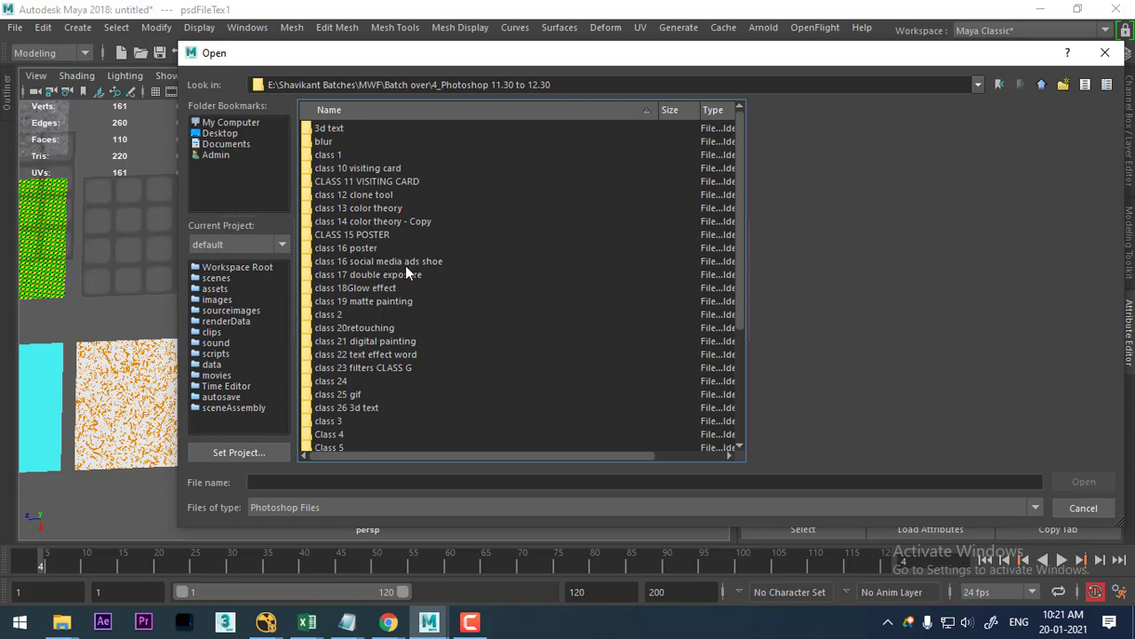
{"action": "double_click", "coordinate": [405, 265]}
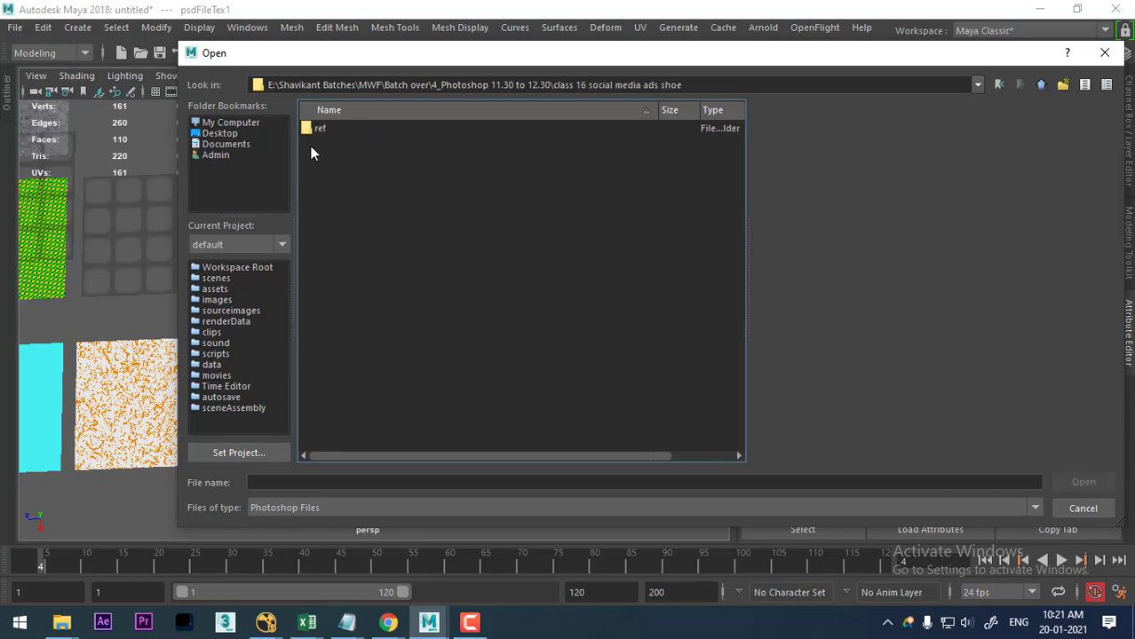
Open the shoe ad folder and load shoe ad1.psd as the texture image.
{"action": "left_click", "coordinate": [309, 130]}
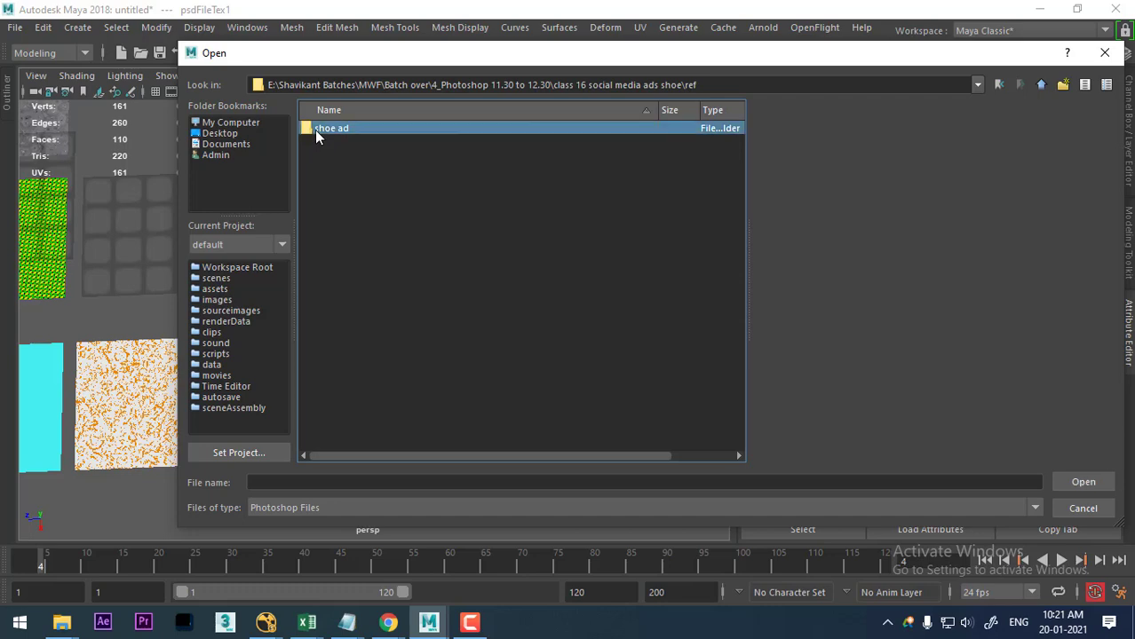
{"action": "double_click", "coordinate": [315, 130]}
{"action": "left_click", "coordinate": [334, 143]}
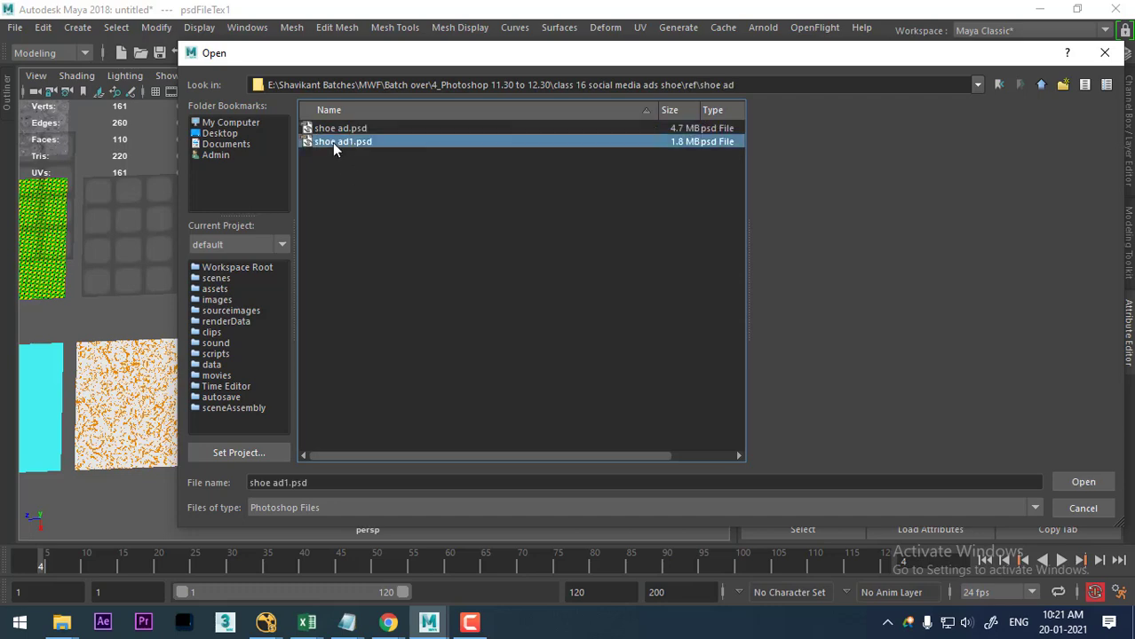
{"action": "double_click", "coordinate": [332, 142]}
{"action": "left_click_drag", "start_coordinate": [533, 435], "coordinate": [559, 441], "text": "alt"}
{"action": "scroll", "coordinate": [559, 442], "scroll_direction": "up", "scroll_amount": 5}
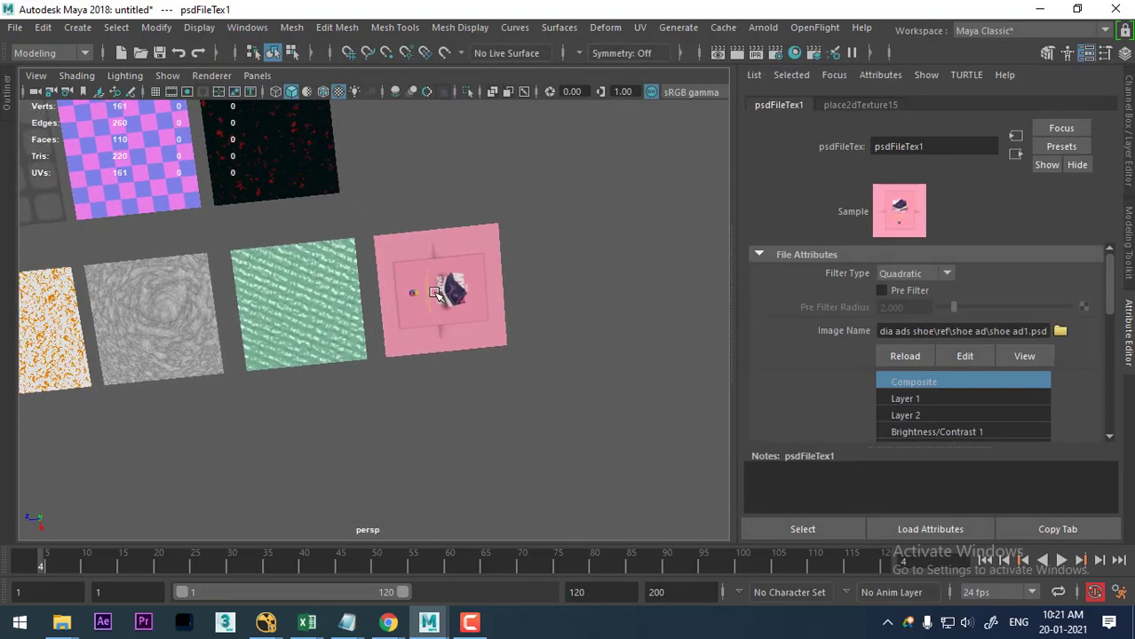
{"action": "left_click_drag", "start_coordinate": [443, 314], "coordinate": [698, 402], "text": "alt"}
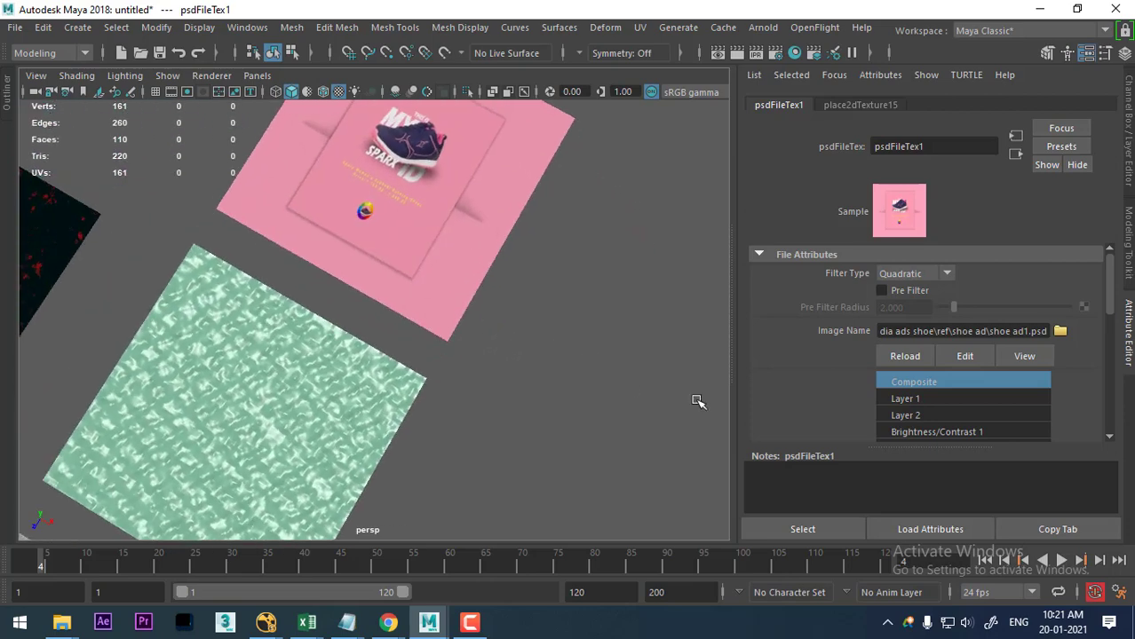
{"action": "left_click", "coordinate": [936, 397]}
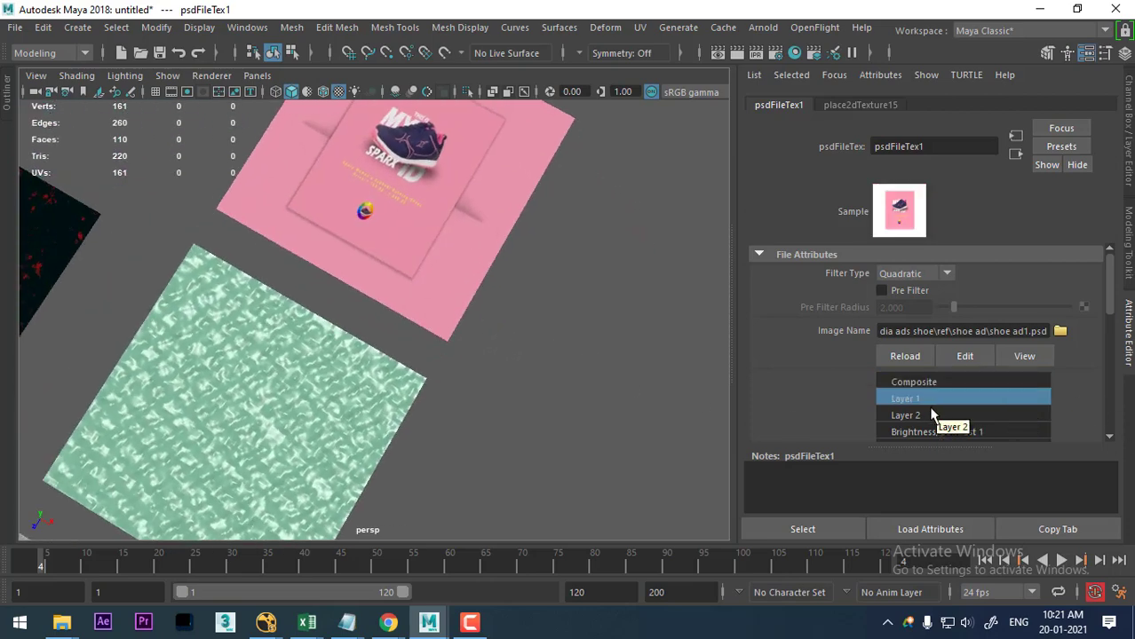
{"action": "left_click", "coordinate": [924, 416]}
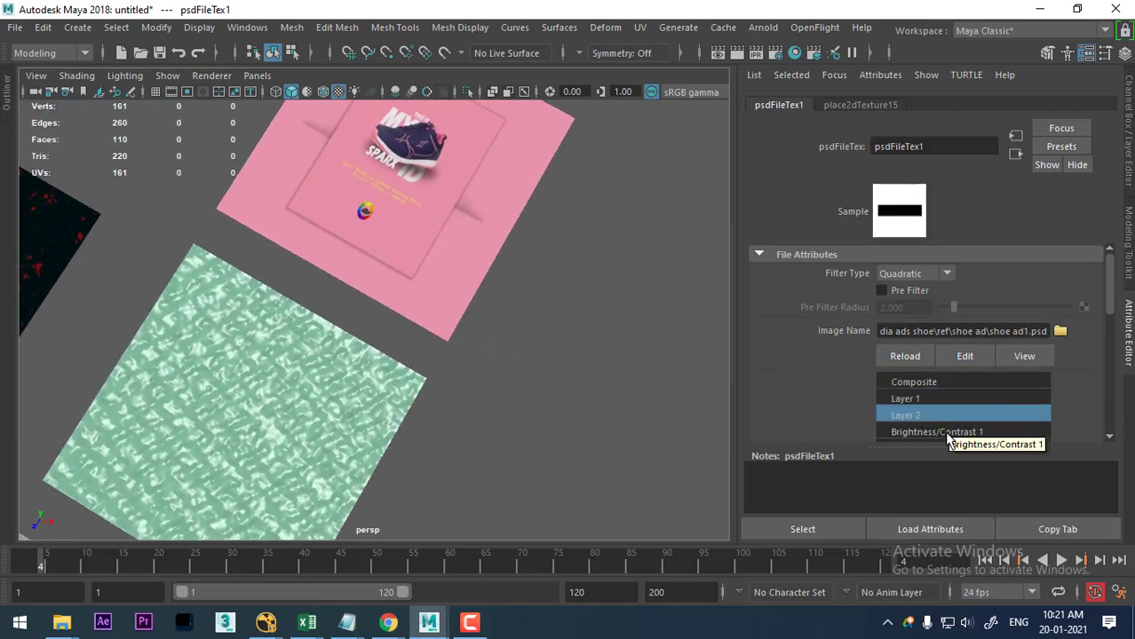
{"action": "left_click", "coordinate": [946, 432]}
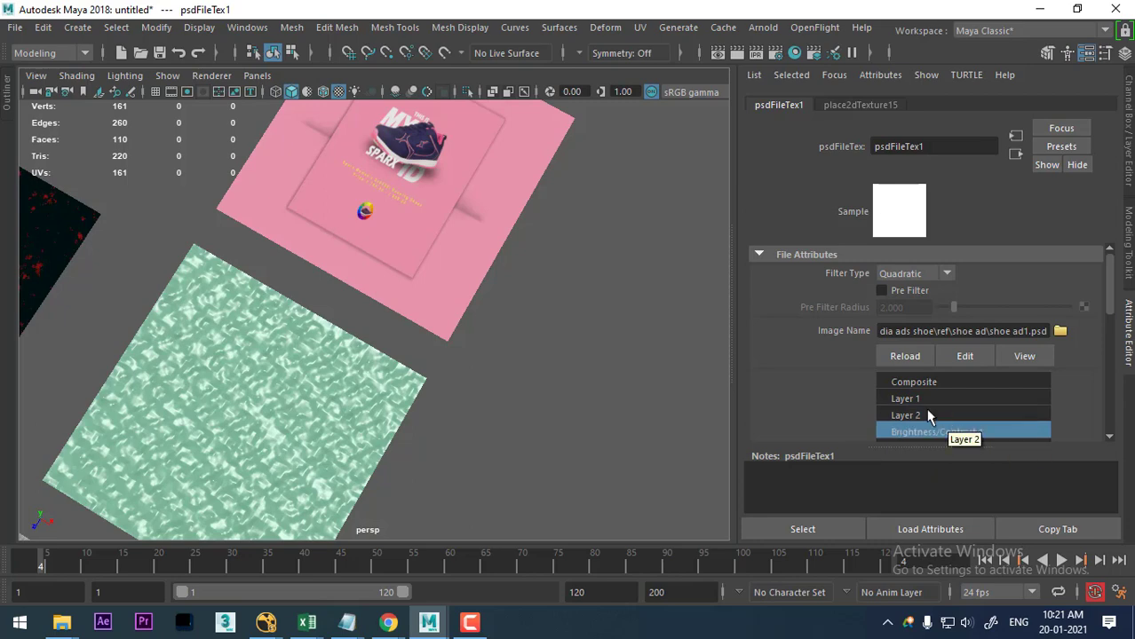
{"action": "left_click", "coordinate": [927, 412]}
{"action": "left_click", "coordinate": [926, 400]}
{"action": "left_click", "coordinate": [931, 382]}
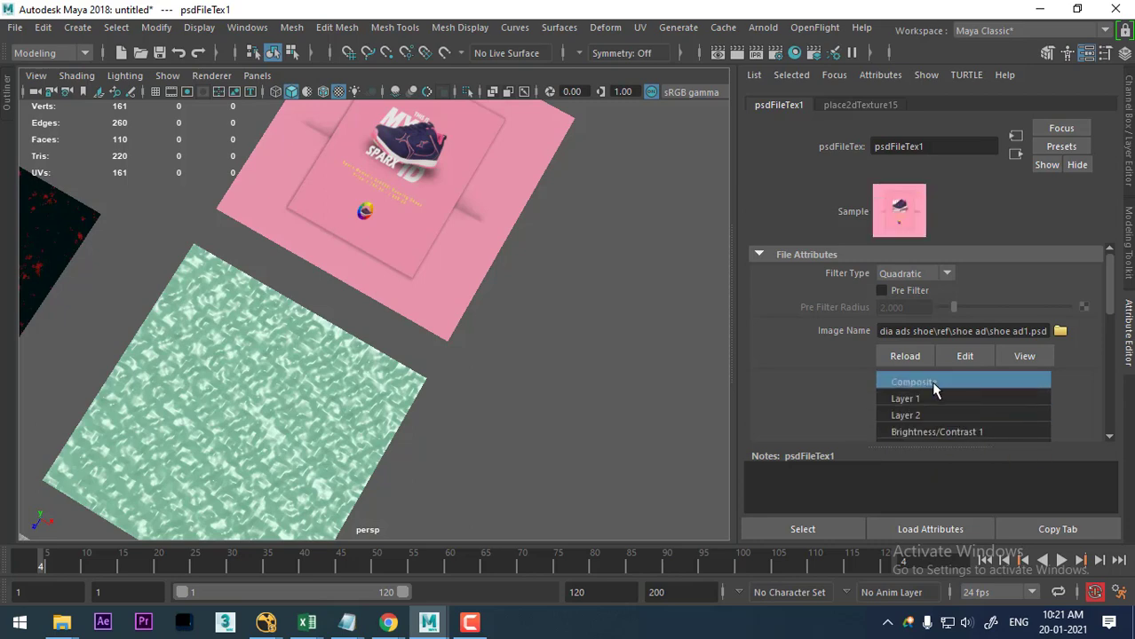
{"action": "mouse_move", "coordinate": [382, 293]}
{"action": "left_mouse_down", "text": "alt"}
{"action": "mouse_move", "coordinate": [281, 332]}
{"action": "mouse_move", "coordinate": [455, 402]}
{"action": "left_mouse_up", "text": "alt"}
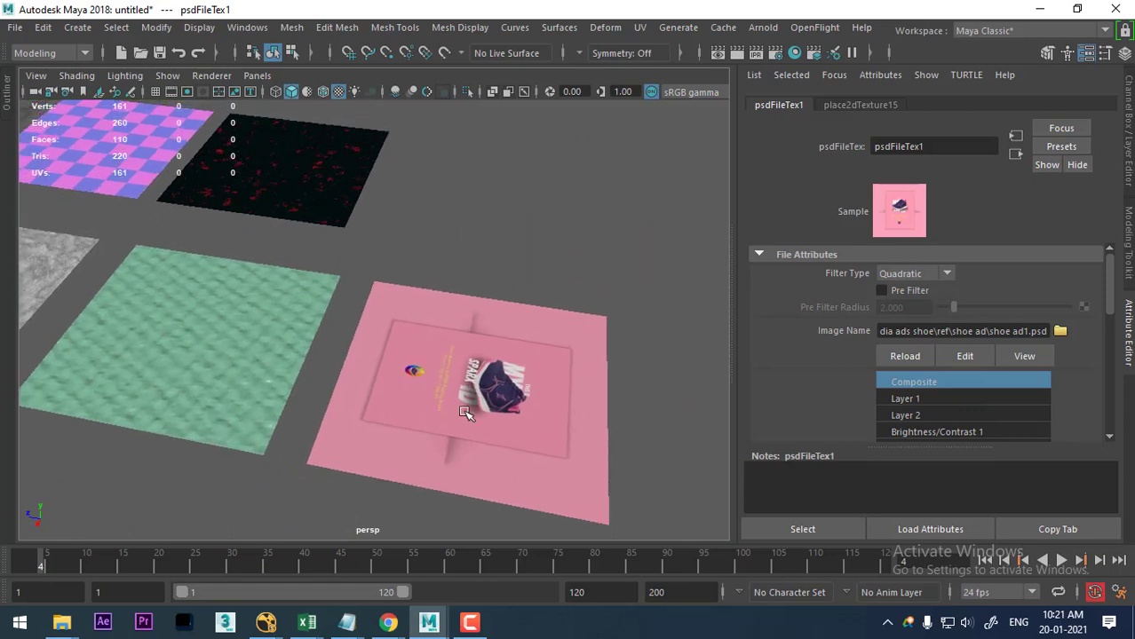
Duplicate the shoe-ad plane and move the copy to its right along X.
{"action": "left_click", "coordinate": [456, 402]}
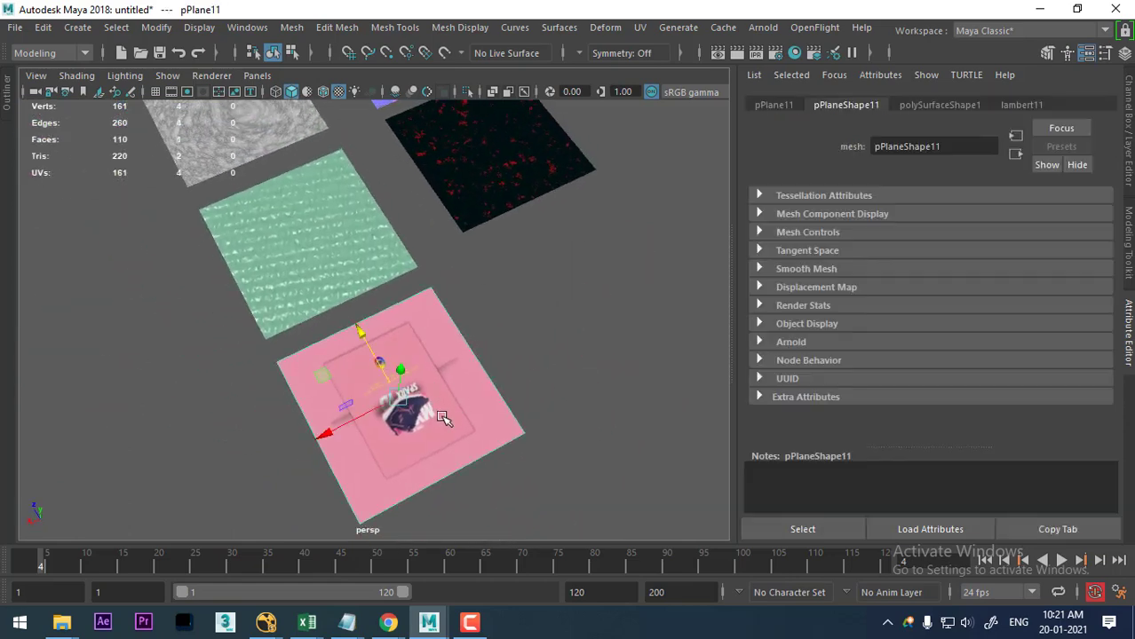
{"action": "key", "text": "ctrl+d"}
{"action": "left_click_drag", "start_coordinate": [342, 436], "coordinate": [559, 357]}
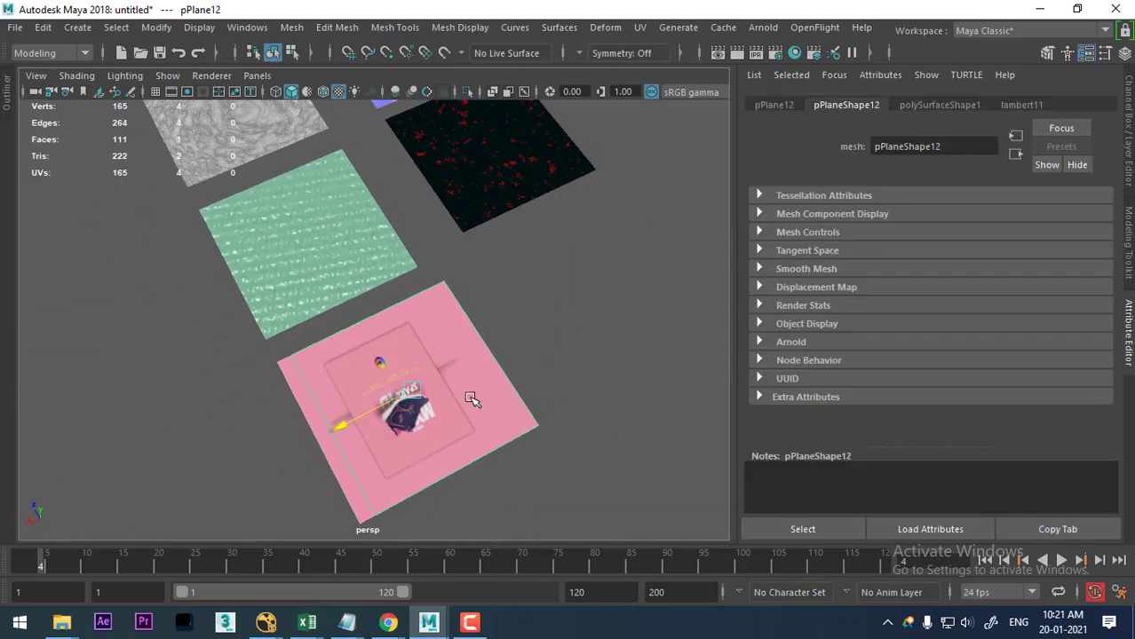
Give the copy a new Lambert material, lambert12, with a Ramp texture on Color.
{"action": "right_click_drag", "start_coordinate": [547, 143], "coordinate": [573, 597]}
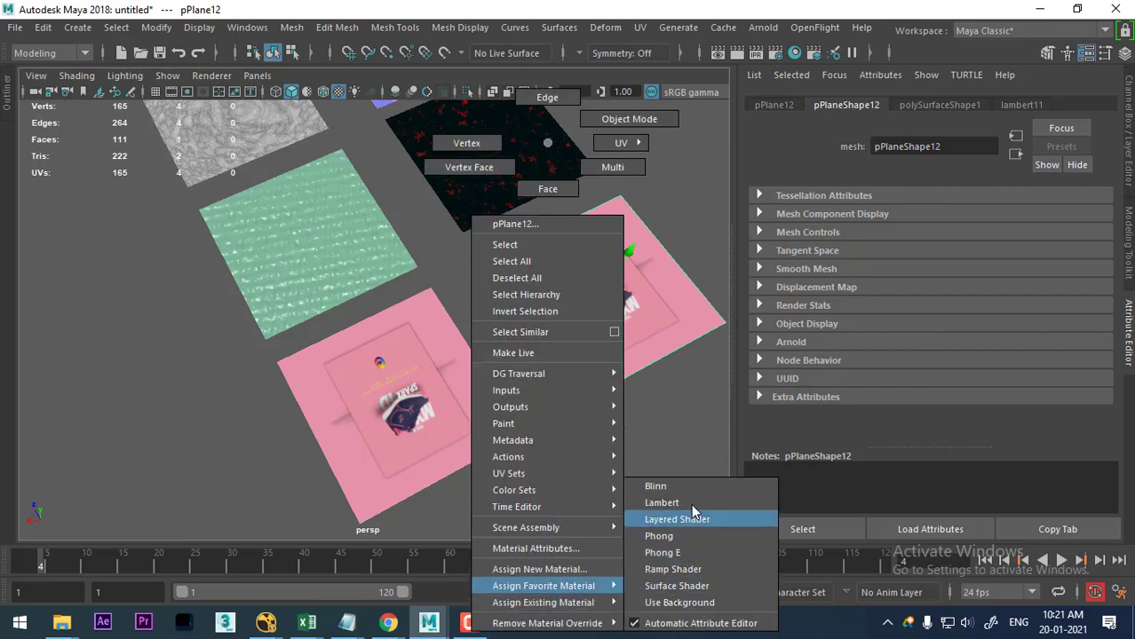
{"action": "left_click", "coordinate": [693, 502]}
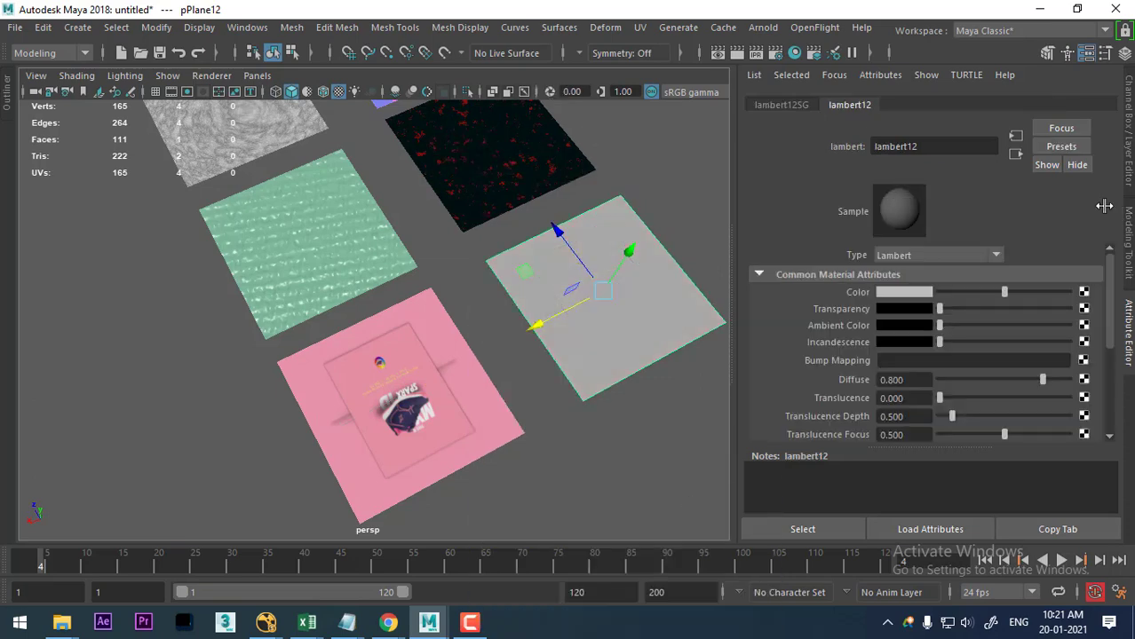
{"action": "left_click", "coordinate": [1084, 292]}
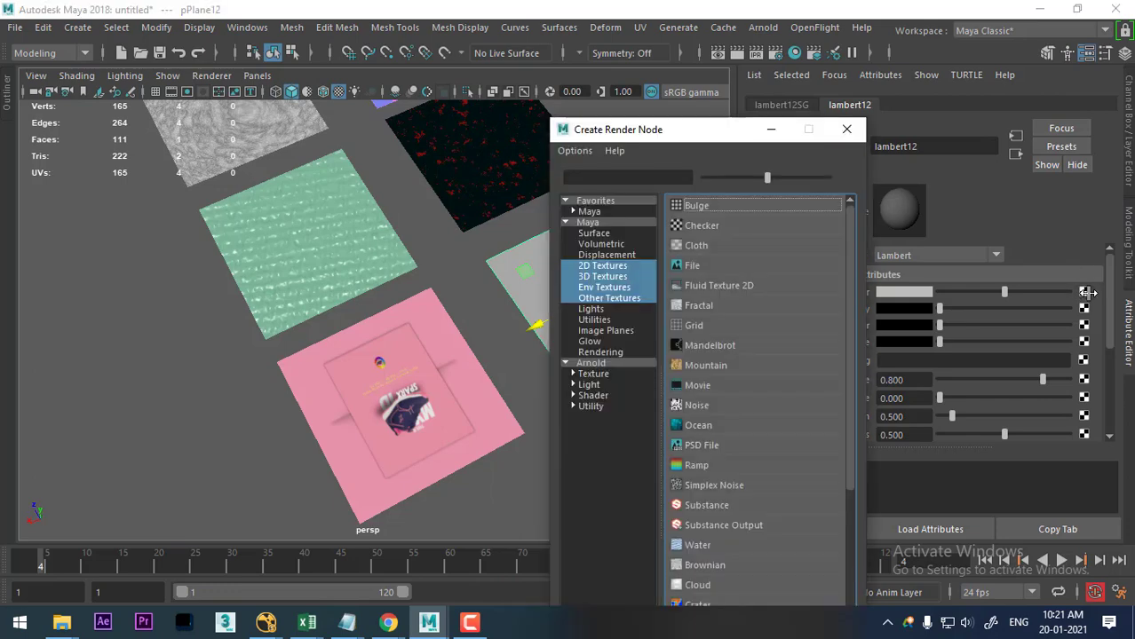
{"action": "left_click", "coordinate": [613, 265]}
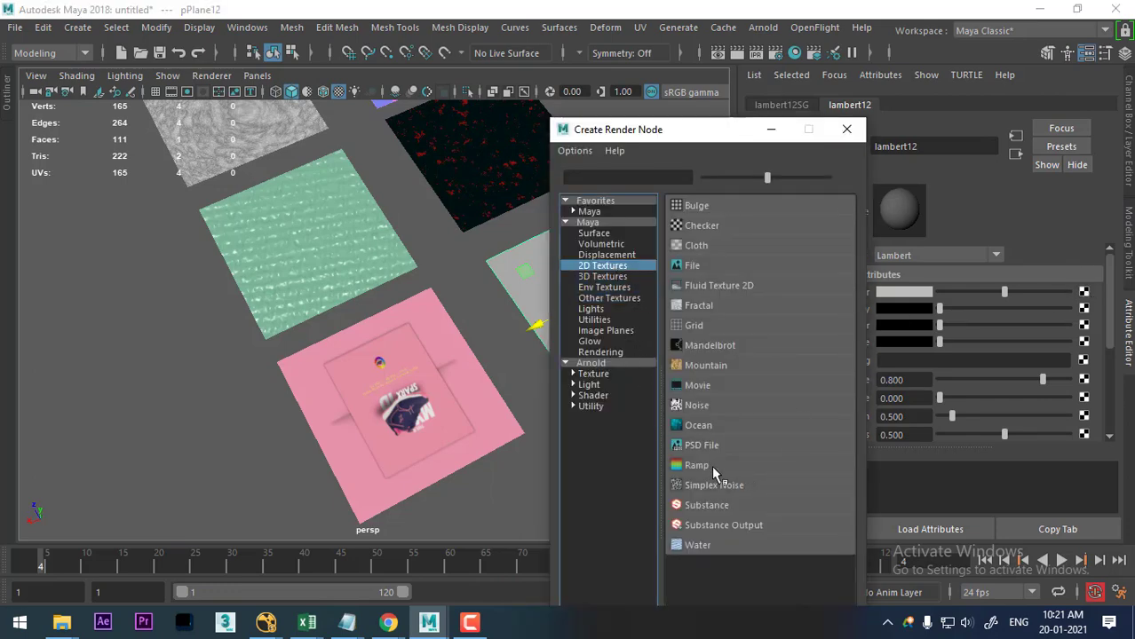
{"action": "left_click", "coordinate": [713, 471]}
Move the black ramp entry to the middle and make it yellow.
{"action": "left_click_drag", "start_coordinate": [603, 381], "coordinate": [413, 292], "text": "alt"}
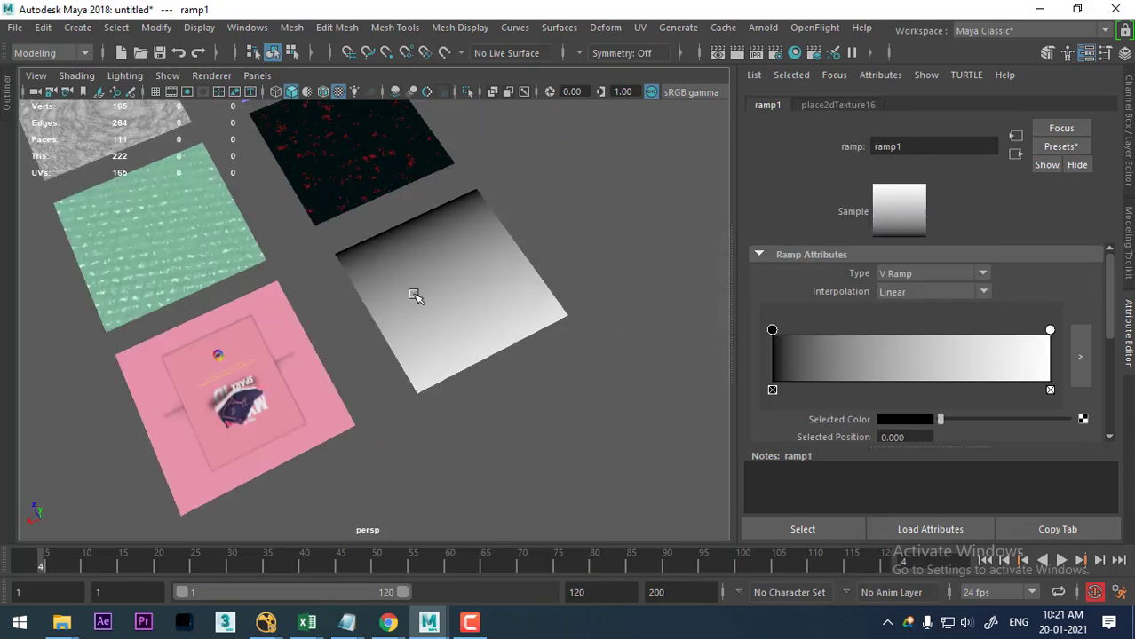
{"action": "right_click_drag", "start_coordinate": [413, 292], "coordinate": [544, 343], "text": "alt"}
{"action": "mouse_move", "coordinate": [544, 343]}
{"action": "left_mouse_down", "text": "alt"}
{"action": "mouse_move", "coordinate": [394, 303]}
{"action": "mouse_move", "coordinate": [480, 372]}
{"action": "left_mouse_up", "text": "alt"}
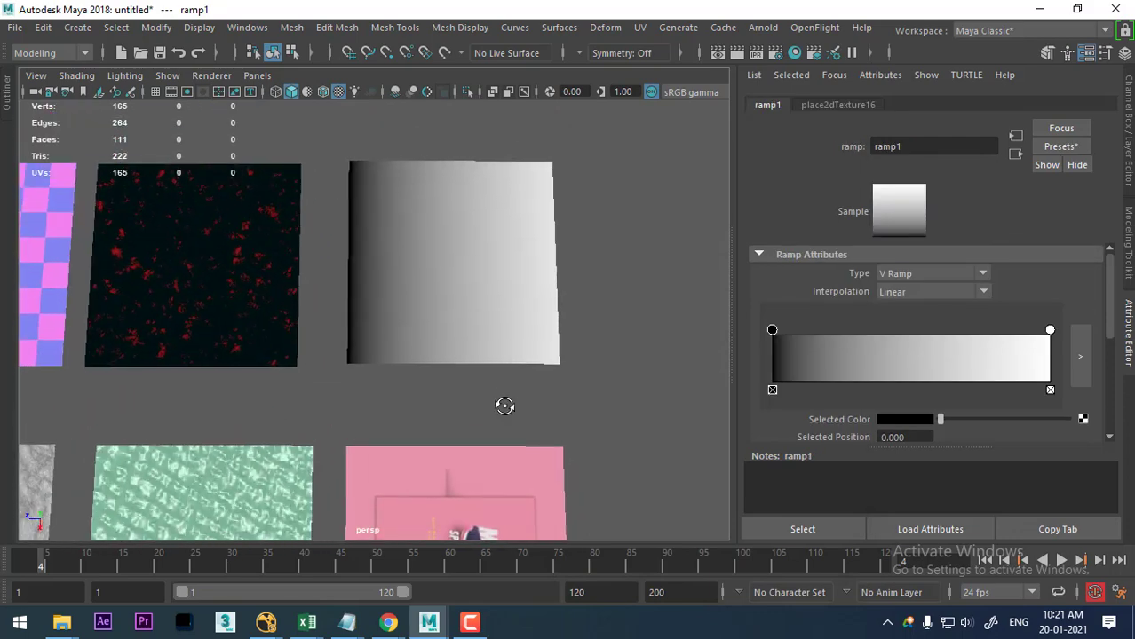
{"action": "right_click_drag", "start_coordinate": [480, 372], "coordinate": [500, 395], "text": "alt"}
{"action": "mouse_move", "coordinate": [501, 395]}
{"action": "middle_mouse_down", "text": "alt"}
{"action": "mouse_move", "coordinate": [538, 344]}
{"action": "mouse_move", "coordinate": [550, 399]}
{"action": "middle_mouse_up", "text": "alt"}
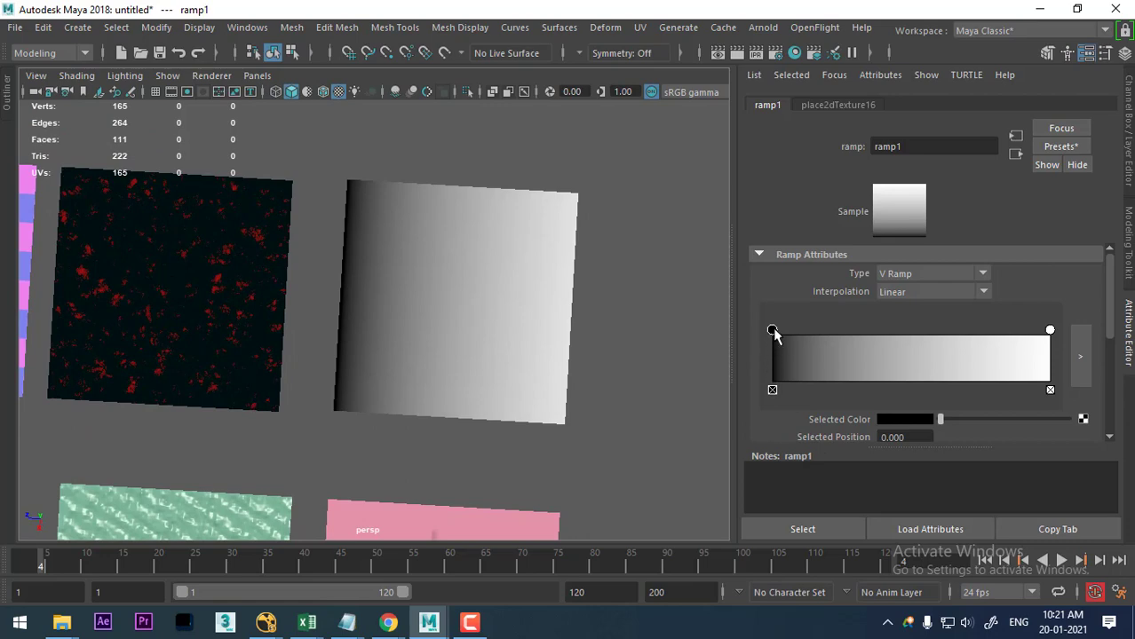
{"action": "left_click_drag", "start_coordinate": [773, 330], "coordinate": [914, 331]}
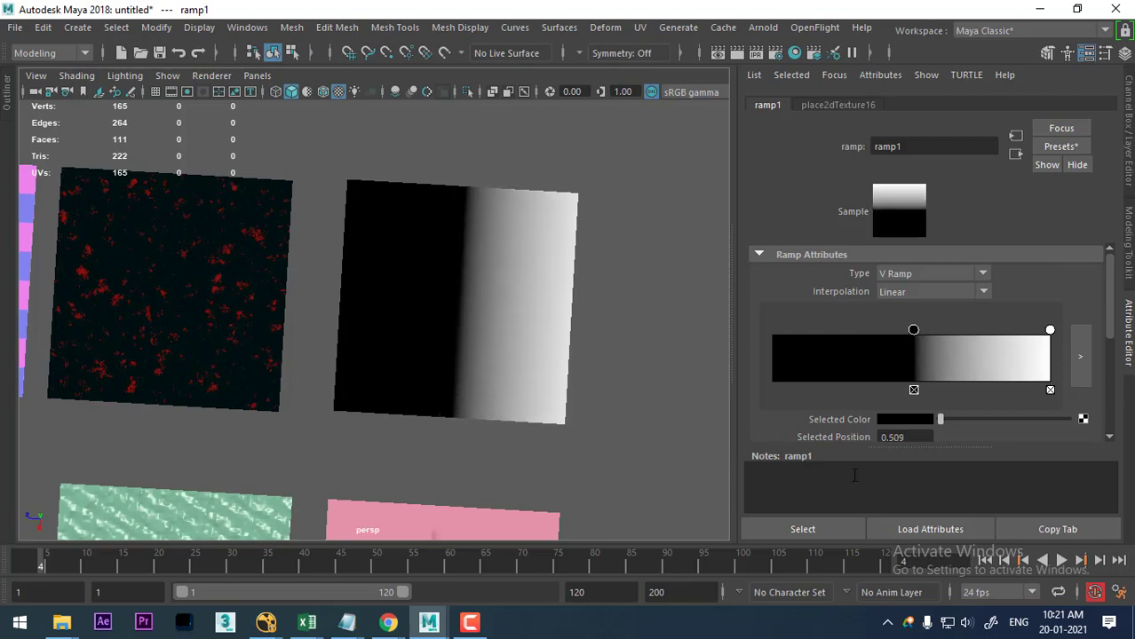
{"action": "left_click", "coordinate": [908, 421]}
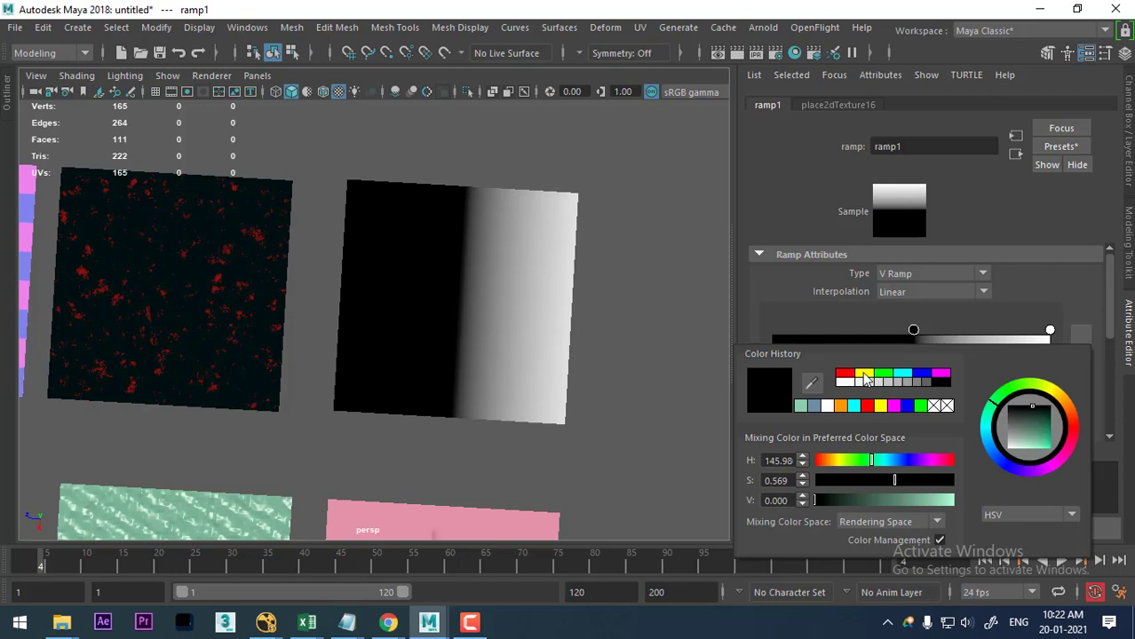
{"action": "left_click", "coordinate": [865, 375]}
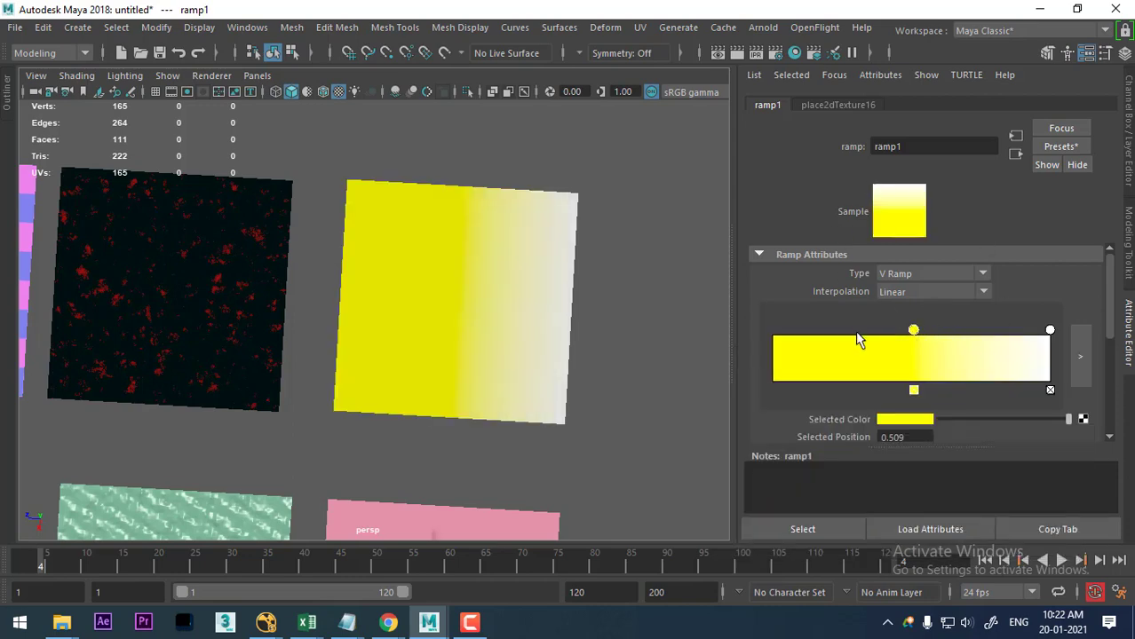
Add an orange entry at the ramp's left end and set the yellow entry to position 0.506.
{"action": "left_click_drag", "start_coordinate": [857, 340], "coordinate": [709, 334]}
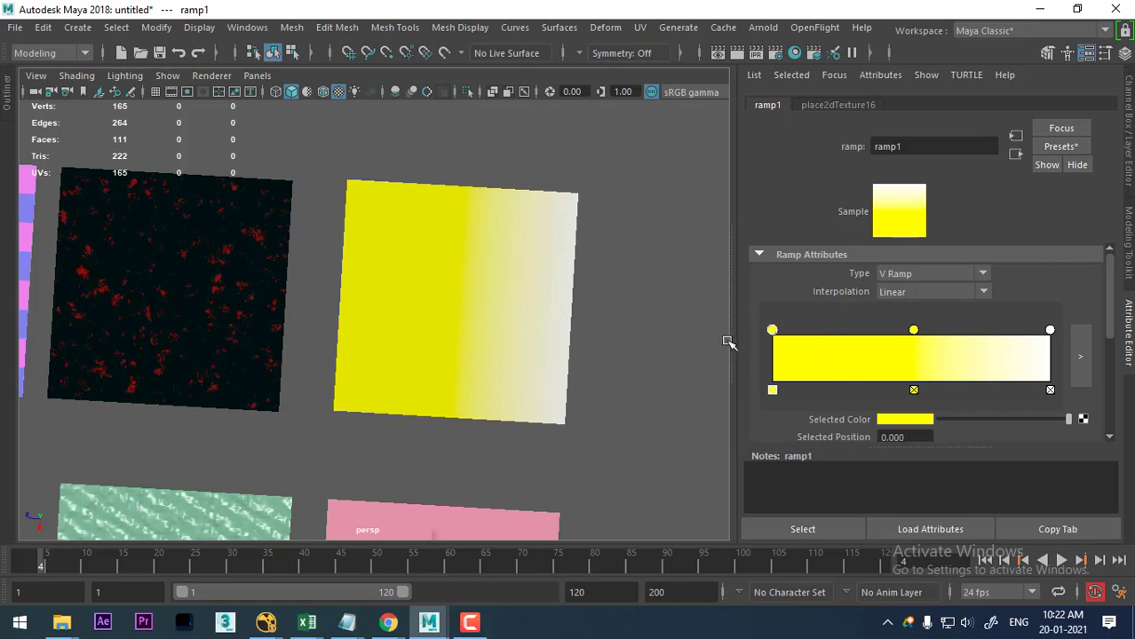
{"action": "left_click", "coordinate": [895, 421]}
{"action": "left_click", "coordinate": [1060, 431]}
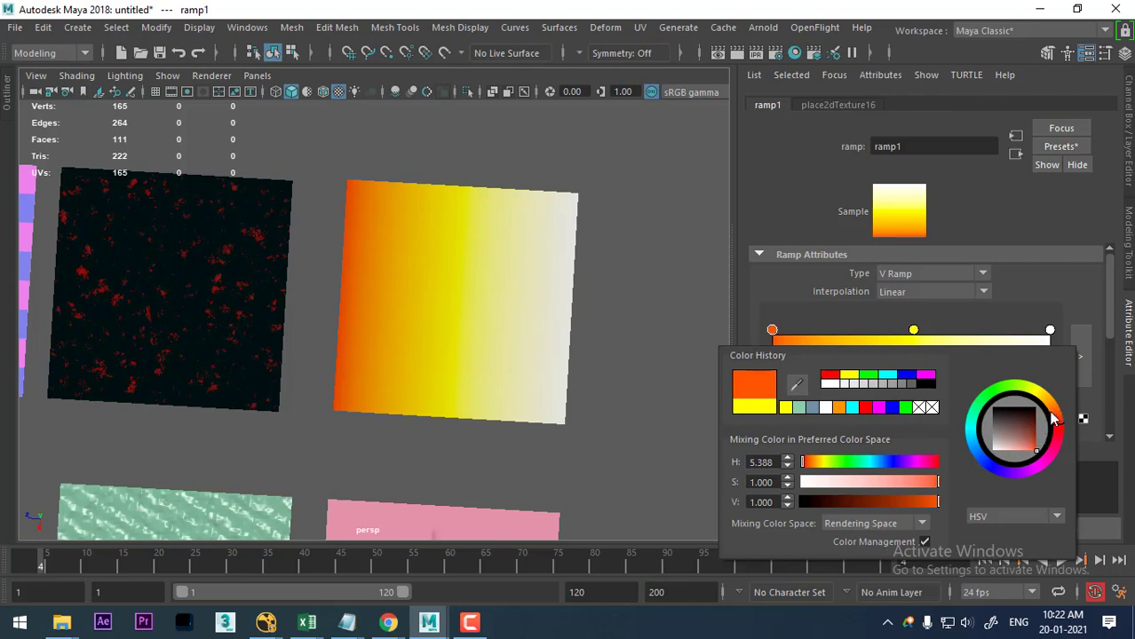
{"action": "left_click_drag", "start_coordinate": [1054, 419], "coordinate": [1061, 428]}
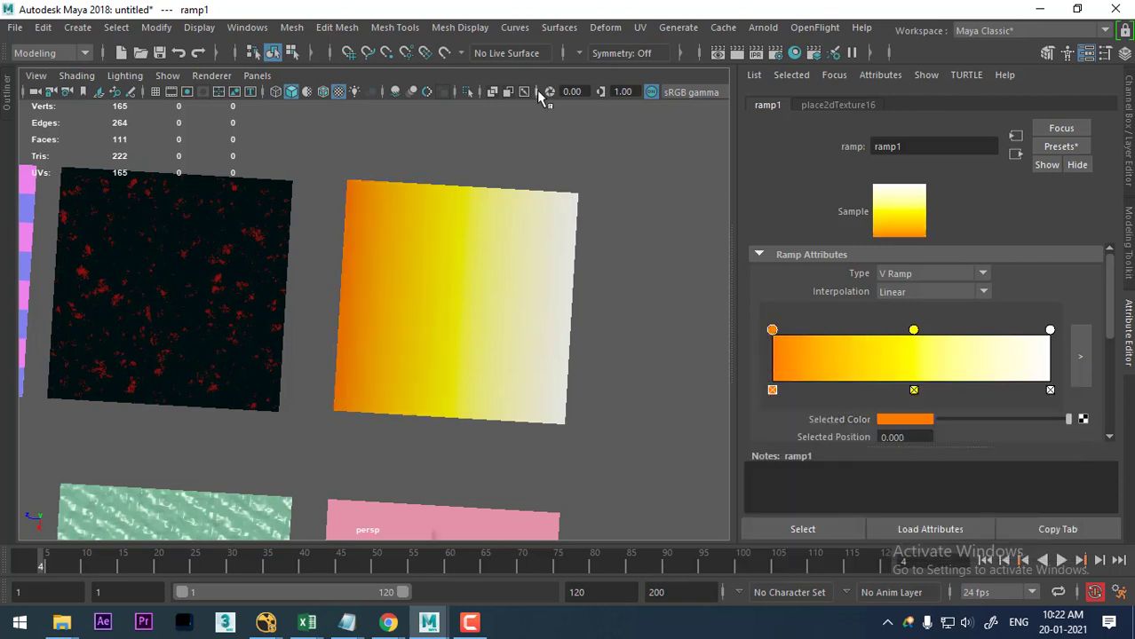
{"action": "mouse_move", "coordinate": [915, 332]}
{"action": "left_mouse_down"}
{"action": "mouse_move", "coordinate": [874, 331]}
{"action": "mouse_move", "coordinate": [1044, 345]}
{"action": "mouse_move", "coordinate": [915, 346]}
{"action": "left_mouse_up"}
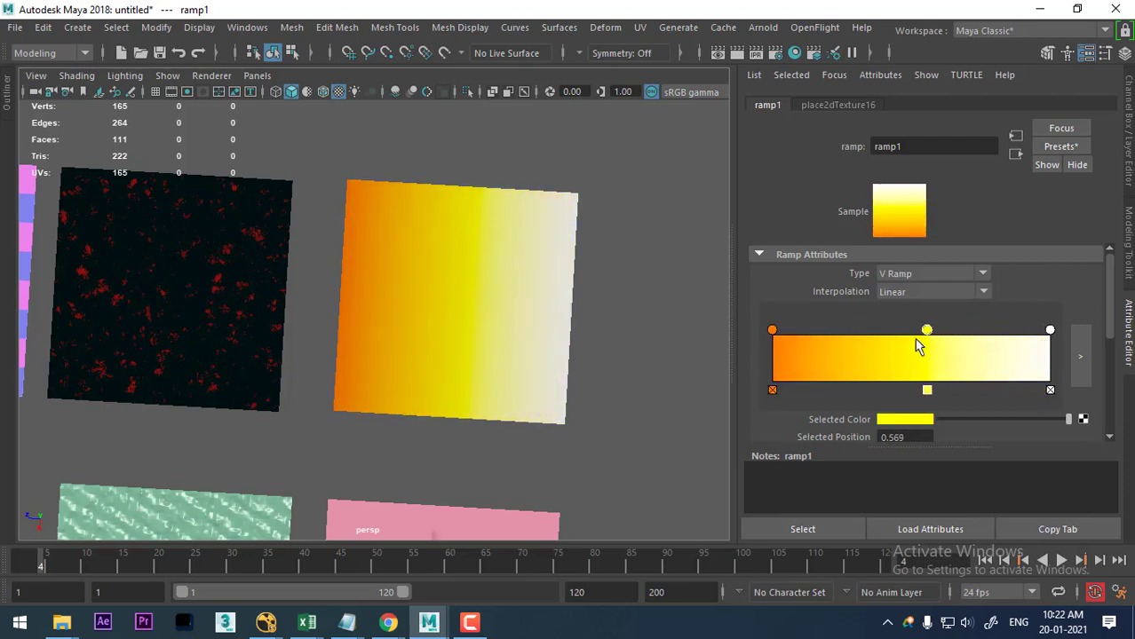
Try the U, Diagonal, Radial, Circular and Box ramp types.
{"action": "left_click", "coordinate": [927, 271]}
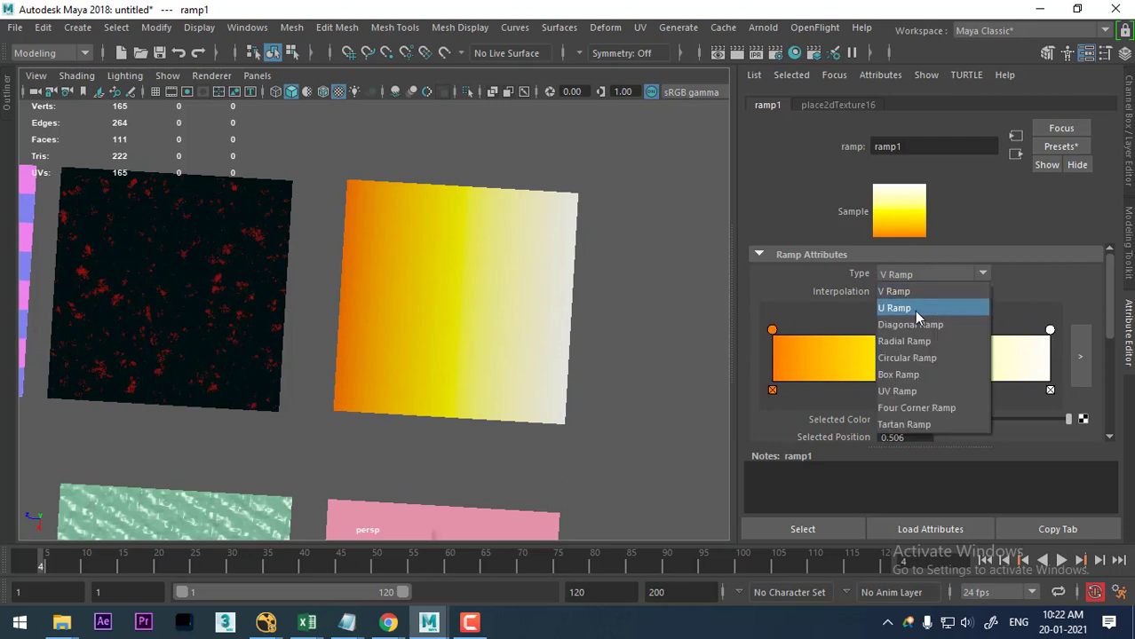
{"action": "left_click", "coordinate": [914, 310]}
{"action": "left_click", "coordinate": [916, 271]}
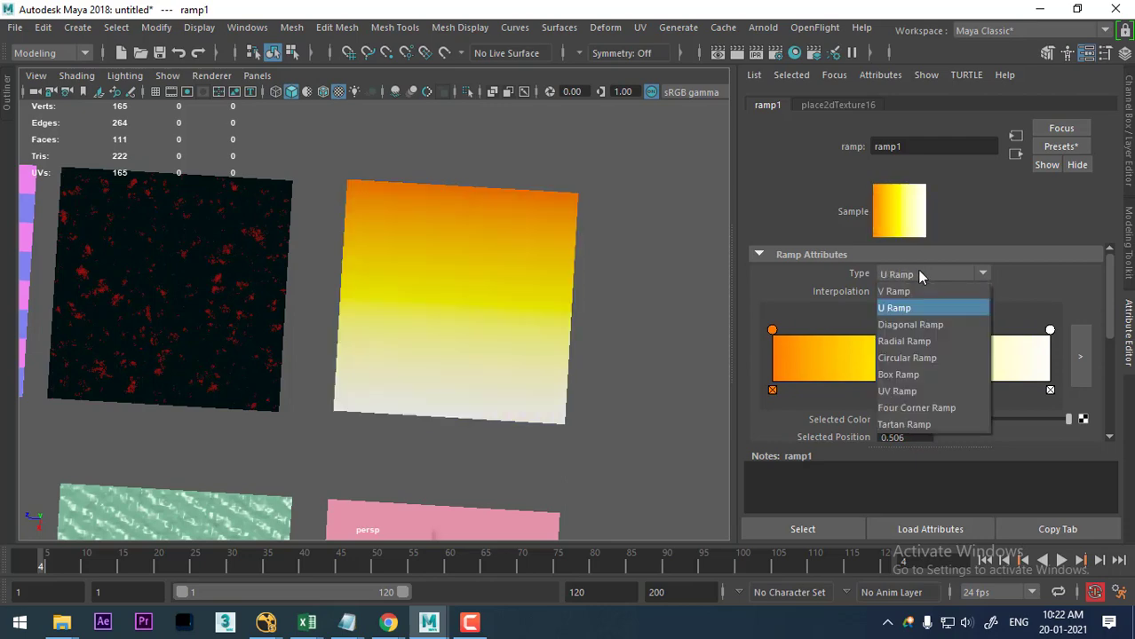
{"action": "left_click", "coordinate": [930, 327]}
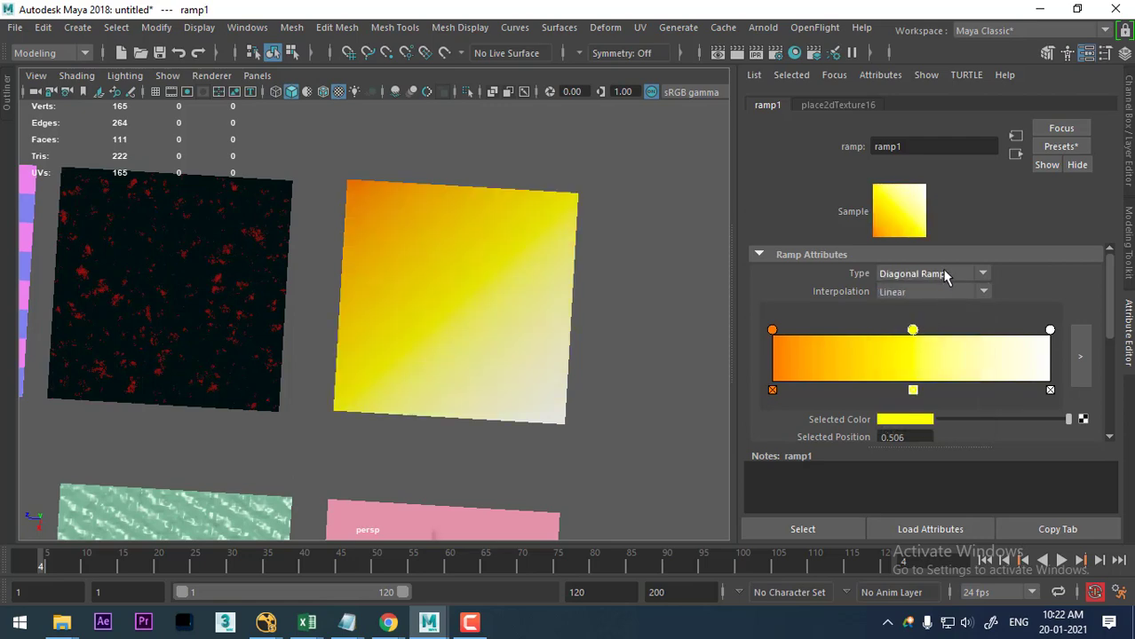
{"action": "left_click", "coordinate": [946, 276]}
{"action": "left_click", "coordinate": [936, 339]}
{"action": "left_click", "coordinate": [958, 274]}
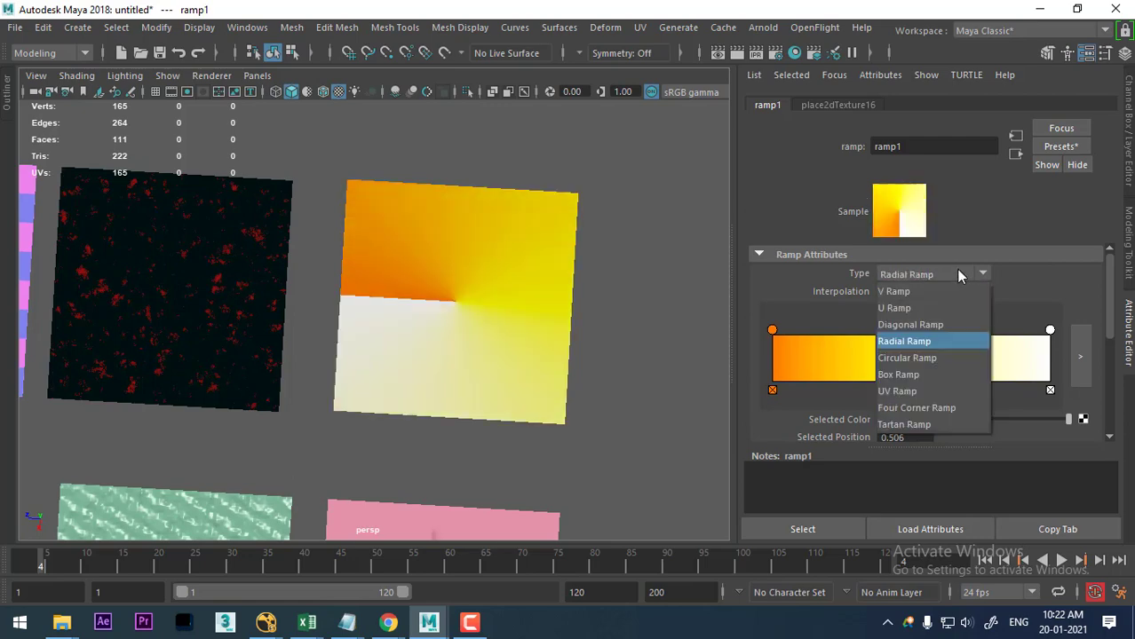
{"action": "left_click", "coordinate": [943, 356]}
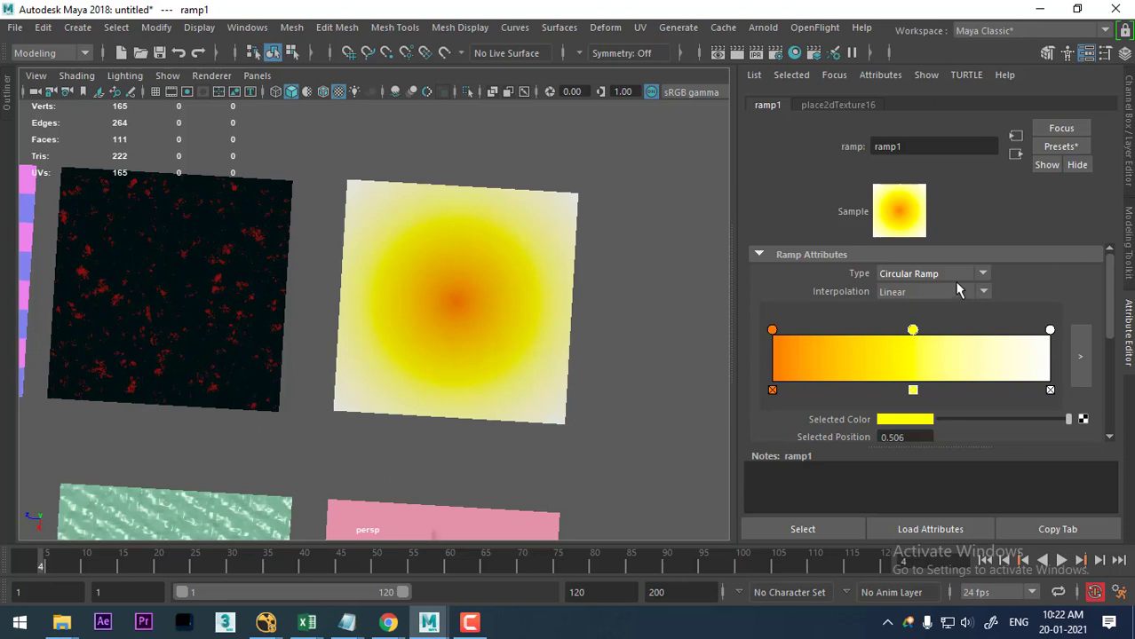
{"action": "left_click", "coordinate": [901, 276]}
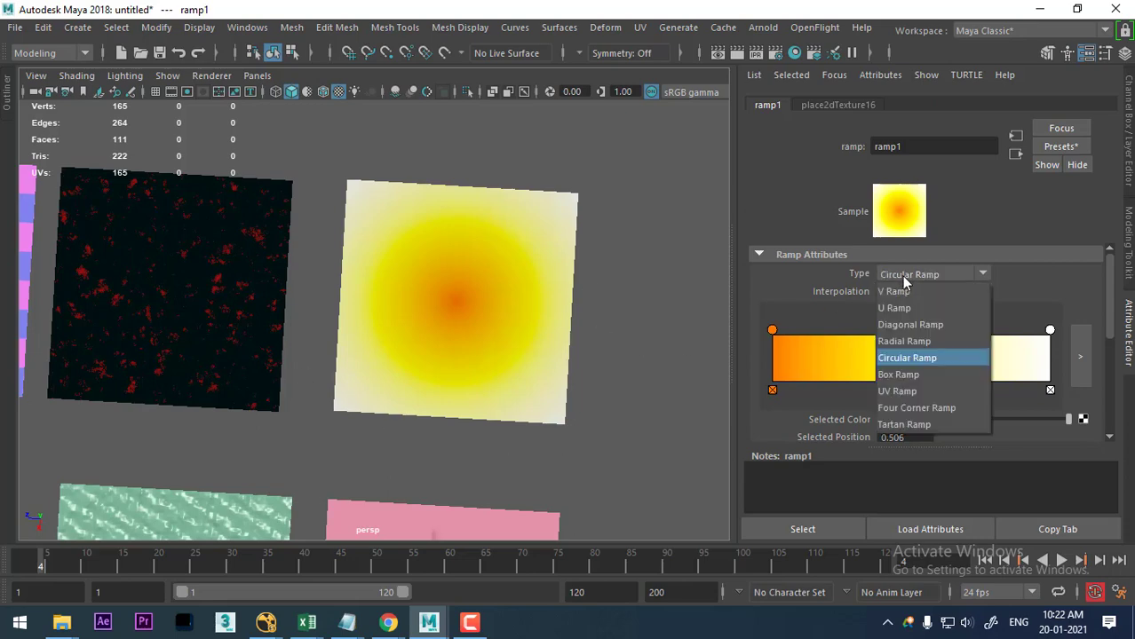
{"action": "left_click", "coordinate": [921, 369]}
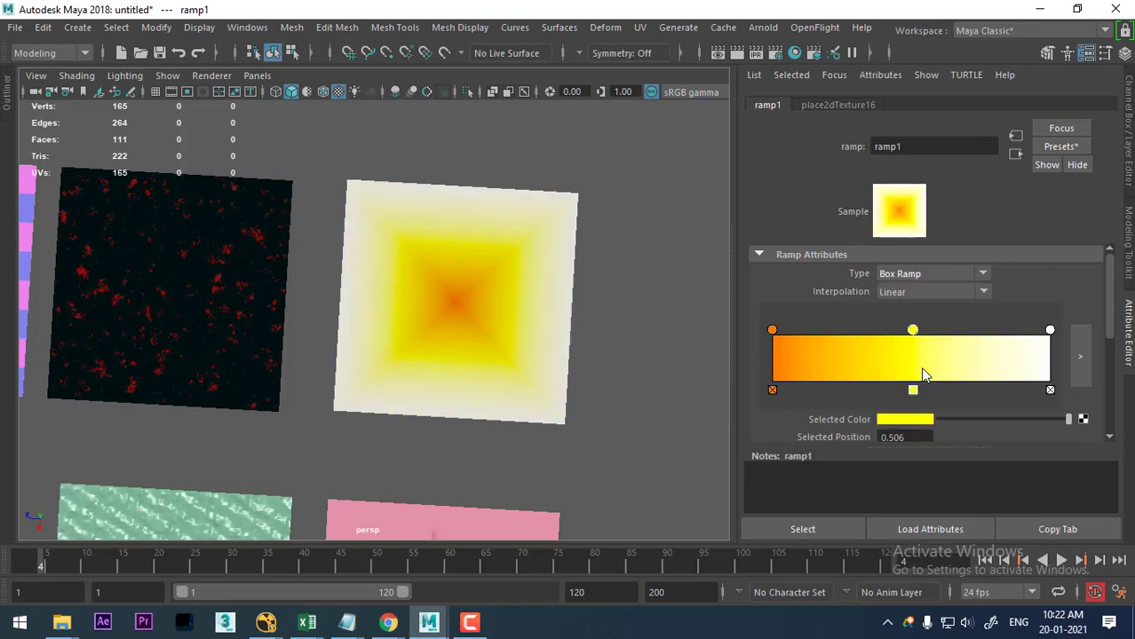
Try UV, Four Corner and Tartan ramp types, ending on UV Ramp.
{"action": "left_click", "coordinate": [933, 275]}
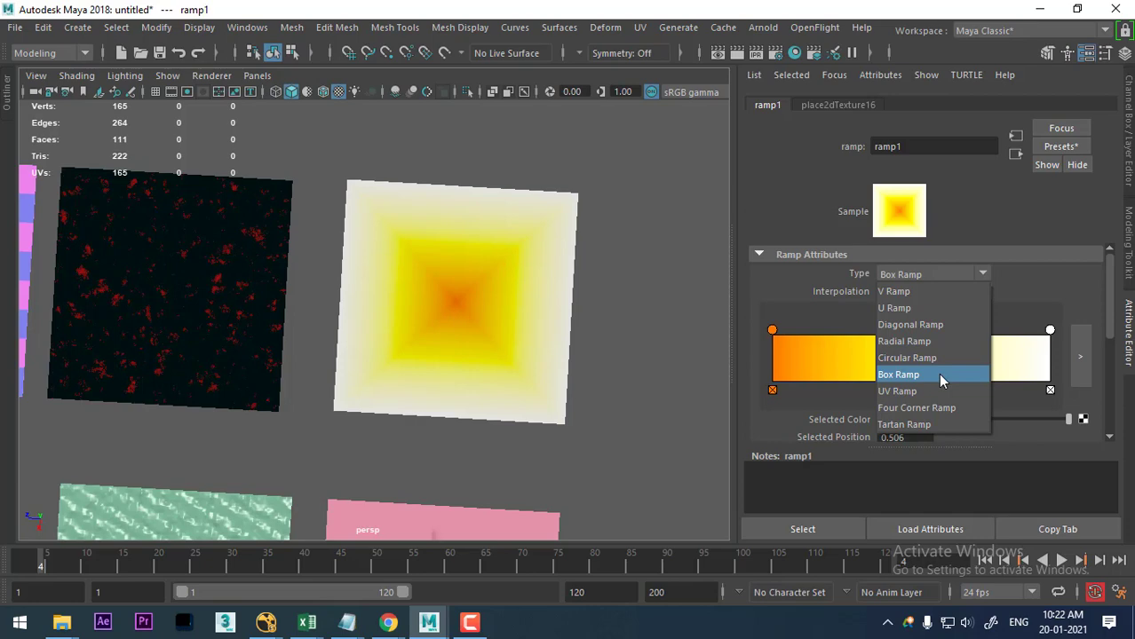
{"action": "left_click", "coordinate": [936, 391]}
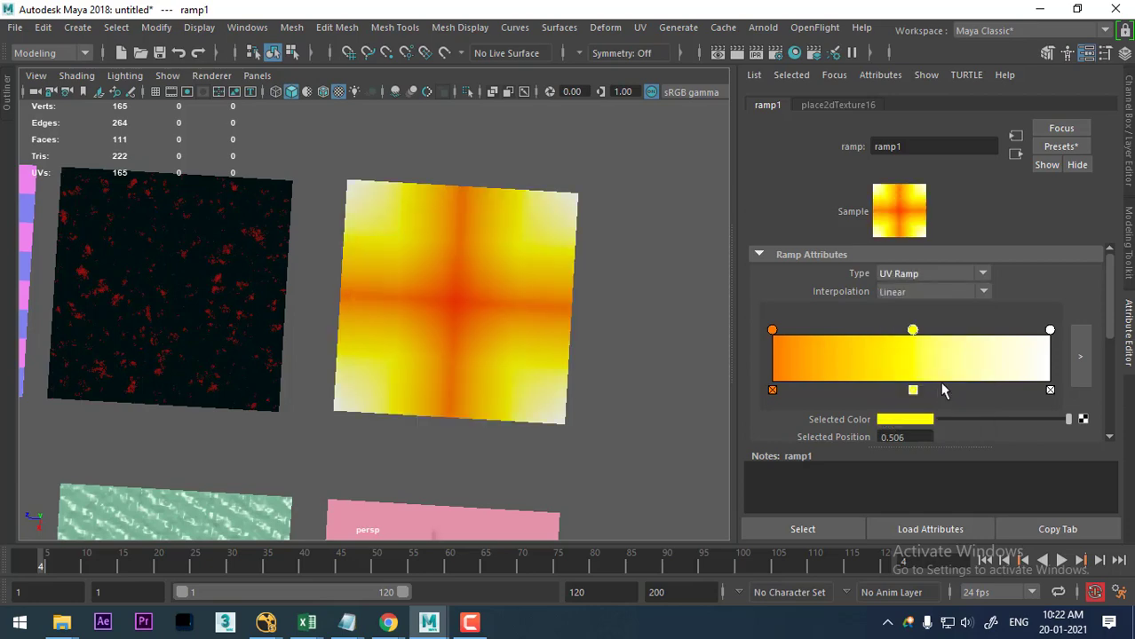
{"action": "left_click", "coordinate": [920, 277]}
{"action": "left_click", "coordinate": [928, 407]}
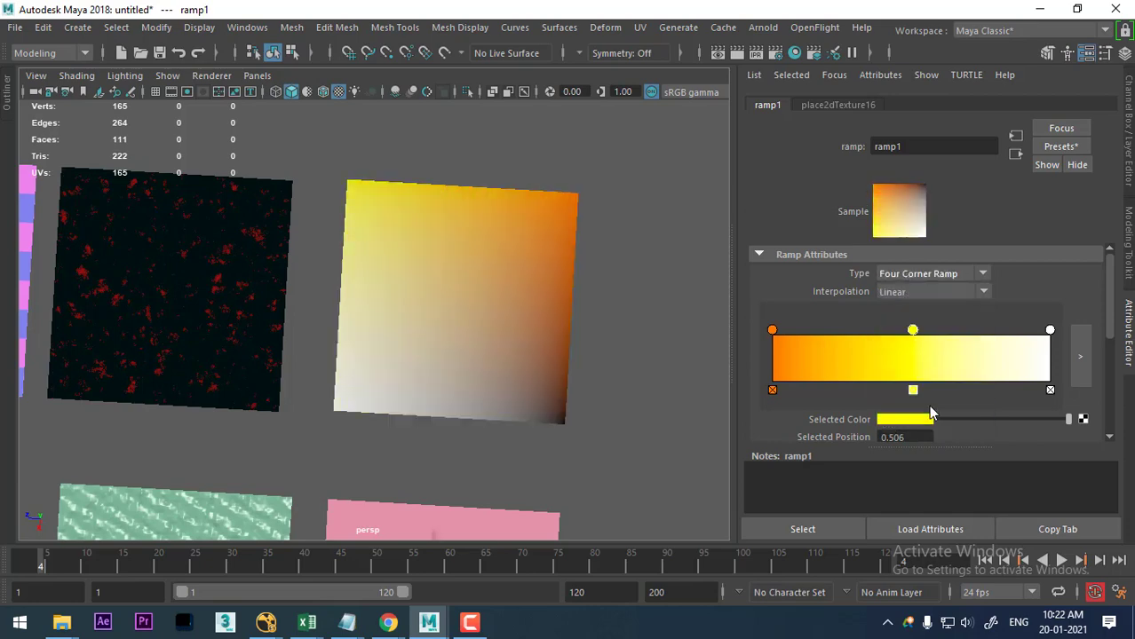
{"action": "left_click", "coordinate": [946, 276]}
{"action": "left_click", "coordinate": [940, 424]}
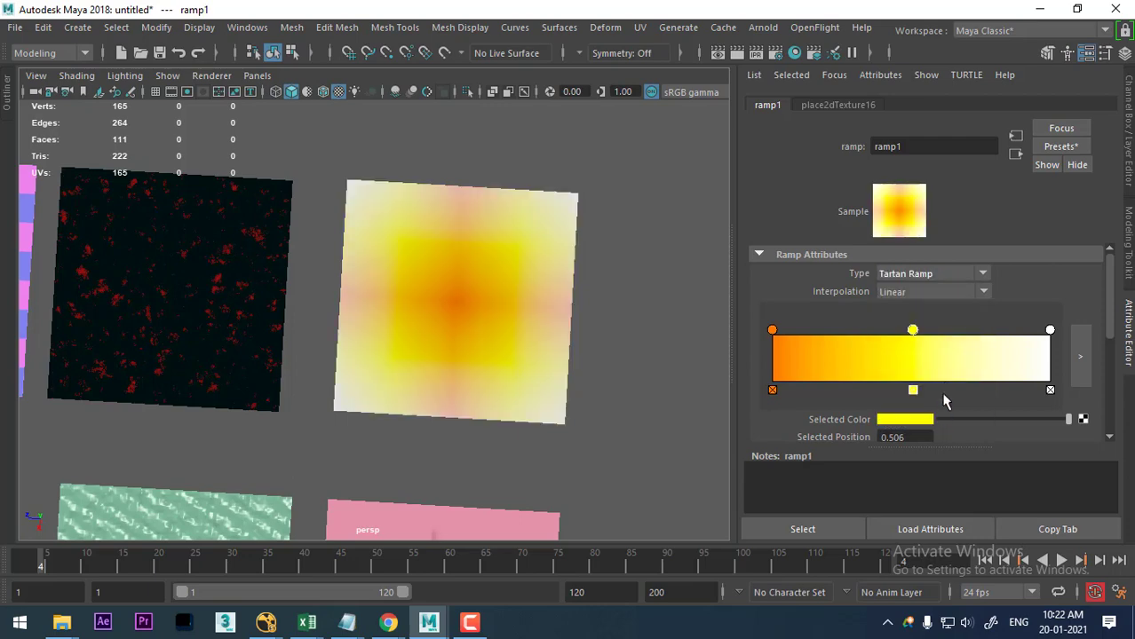
{"action": "left_click", "coordinate": [936, 273]}
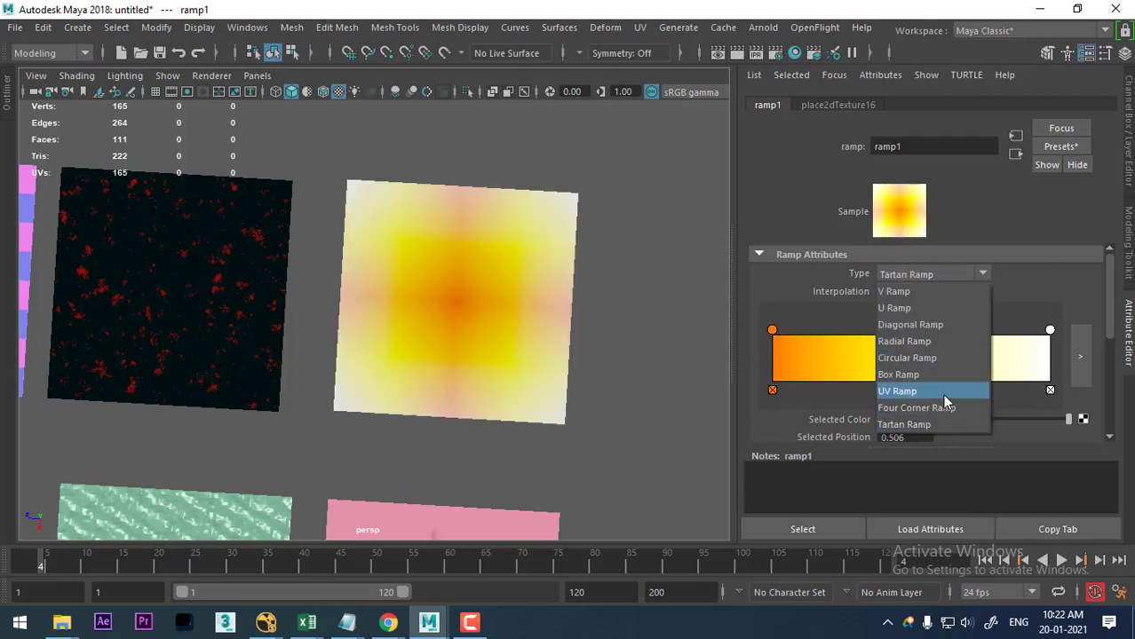
{"action": "left_click", "coordinate": [951, 392]}
Set ramp1 U Wave 0.123, V Wave 0.143, Noise 0.474 and Noise Freq 0.442.
{"action": "scroll", "coordinate": [989, 387], "scroll_direction": "down", "scroll_amount": 2}
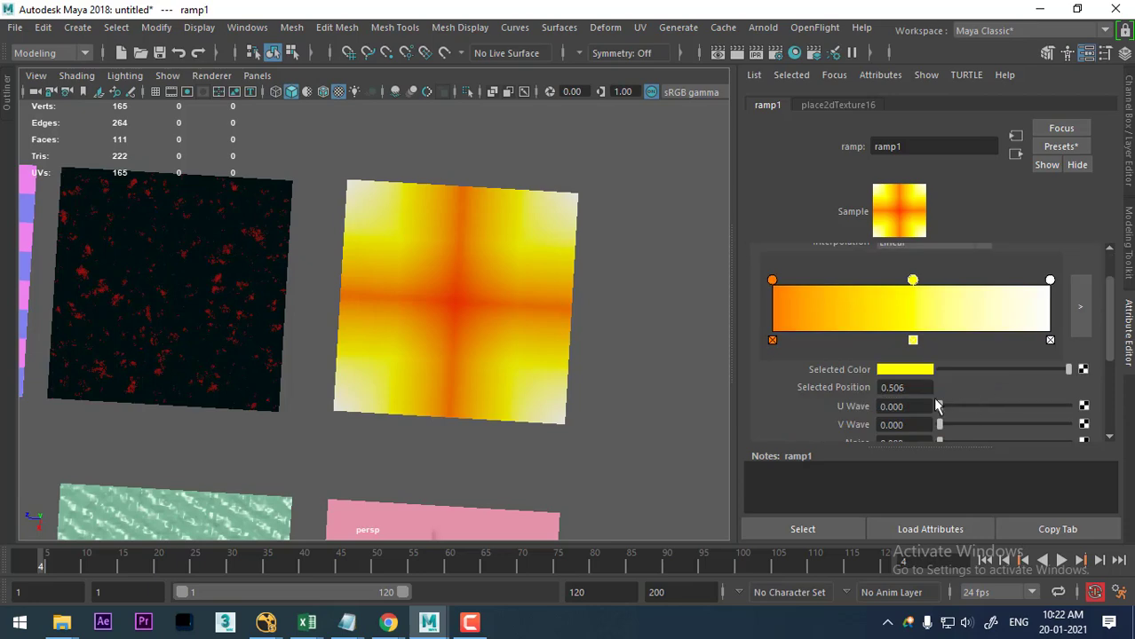
{"action": "mouse_move", "coordinate": [940, 407]}
{"action": "left_mouse_down"}
{"action": "mouse_move", "coordinate": [1011, 407]}
{"action": "mouse_move", "coordinate": [956, 407]}
{"action": "mouse_move", "coordinate": [968, 375]}
{"action": "mouse_move", "coordinate": [958, 375]}
{"action": "mouse_move", "coordinate": [1104, 427]}
{"action": "mouse_move", "coordinate": [995, 415]}
{"action": "left_mouse_up"}
{"action": "scroll", "coordinate": [957, 425], "scroll_direction": "down", "scroll_amount": 2}
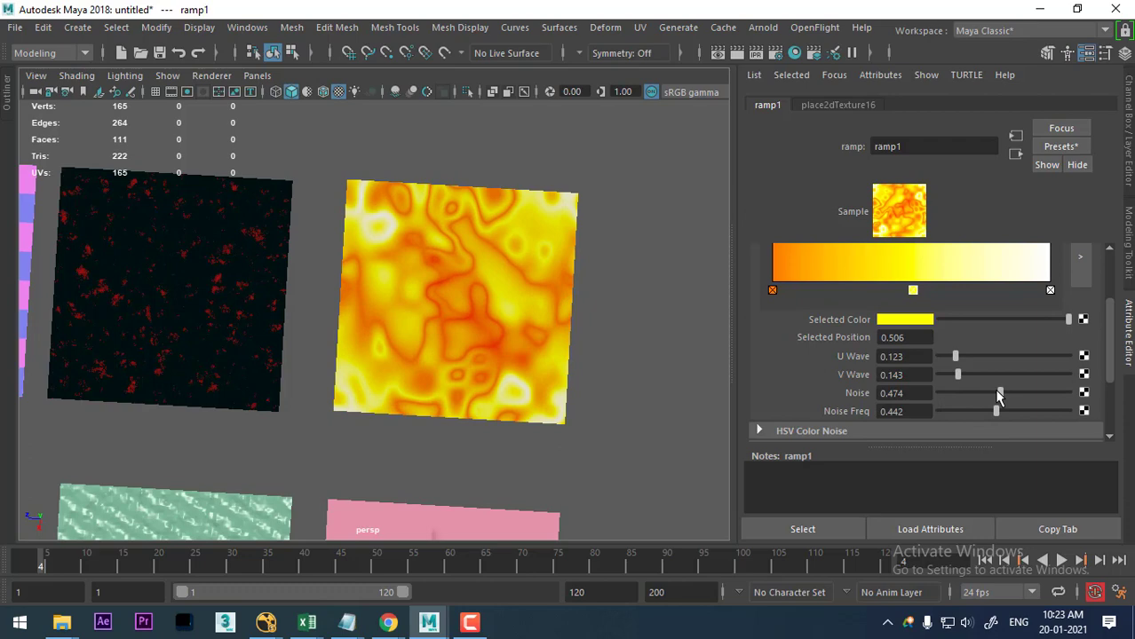
{"action": "scroll", "coordinate": [375, 399], "scroll_direction": "down", "scroll_amount": 3}
{"action": "mouse_move", "coordinate": [375, 398]}
{"action": "left_mouse_down", "text": "alt"}
{"action": "mouse_move", "coordinate": [520, 363]}
{"action": "mouse_move", "coordinate": [506, 353]}
{"action": "left_mouse_up", "text": "alt"}
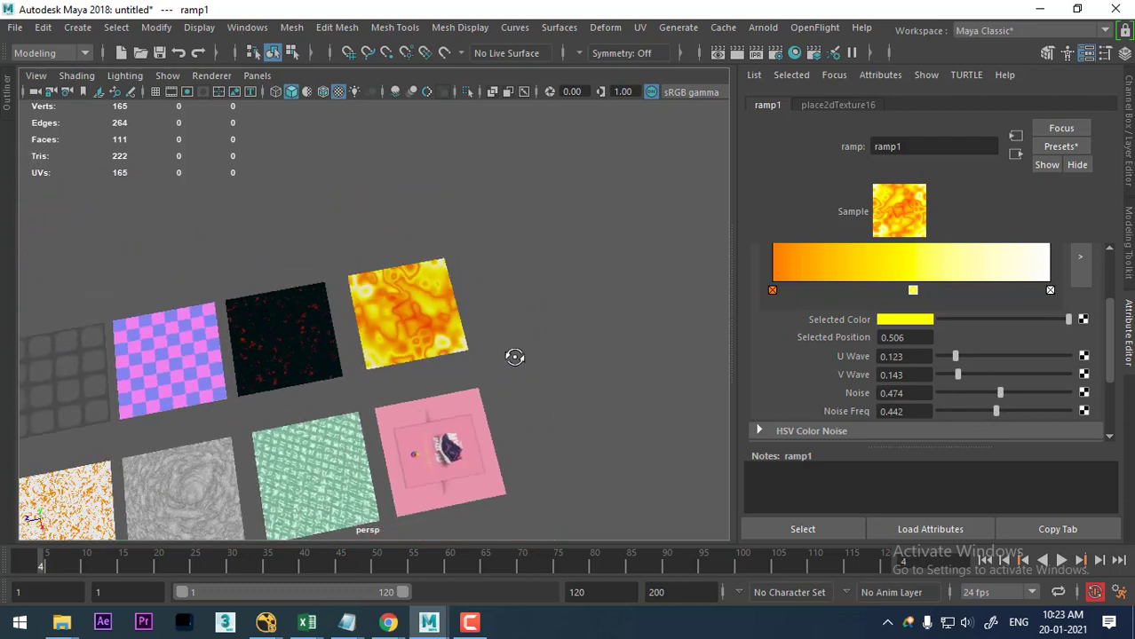
Duplicate the ramp plane and move the copy to its right.
{"action": "left_click", "coordinate": [498, 350]}
{"action": "left_click", "coordinate": [420, 334]}
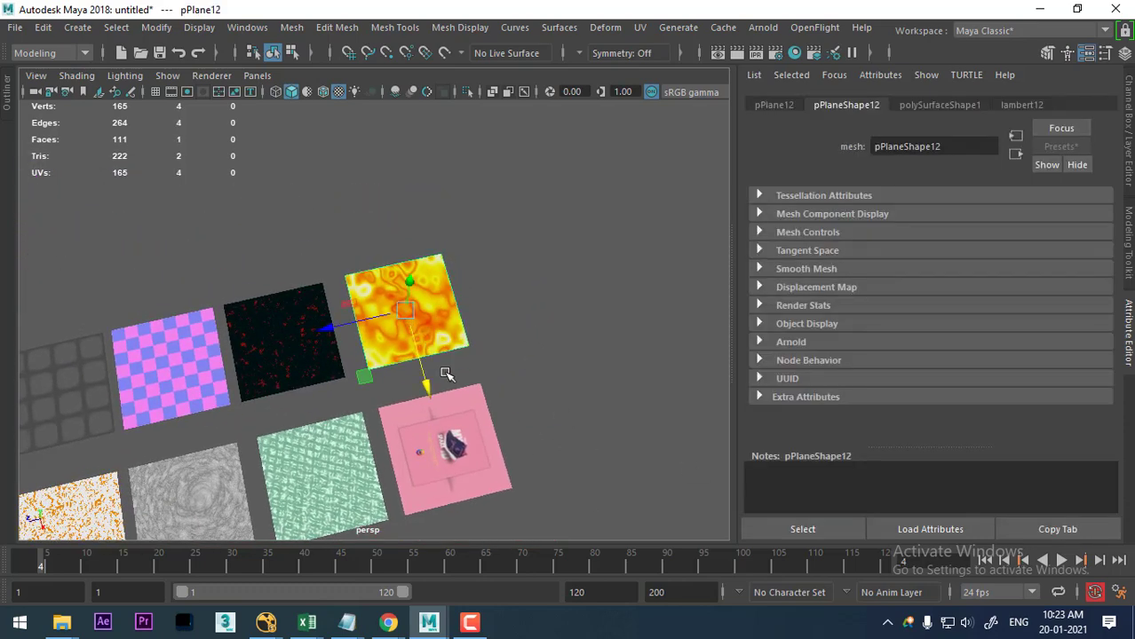
{"action": "left_click", "coordinate": [333, 335], "text": "shift"}
{"action": "left_click", "coordinate": [497, 322]}
{"action": "left_click", "coordinate": [391, 320]}
{"action": "left_click_drag", "start_coordinate": [328, 327], "coordinate": [471, 309]}
Give the new plane a Lambert material, lambert13, with a Simplex Noise texture on Color.
{"action": "right_click", "coordinate": [526, 302]}
{"action": "mouse_move", "coordinate": [518, 586]}
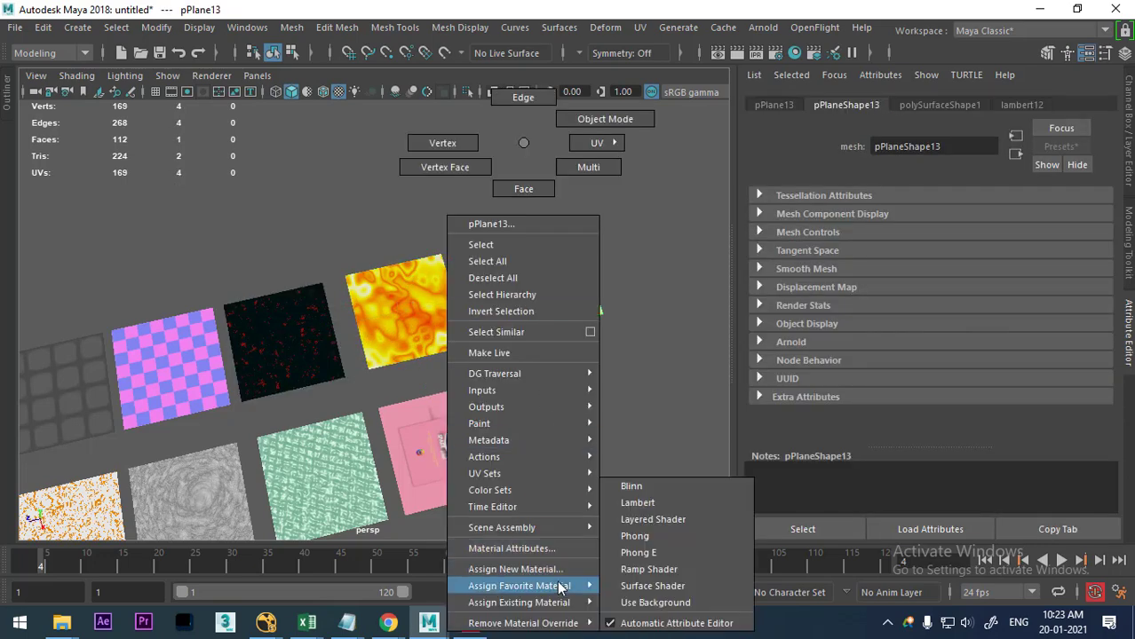
{"action": "left_click", "coordinate": [649, 502]}
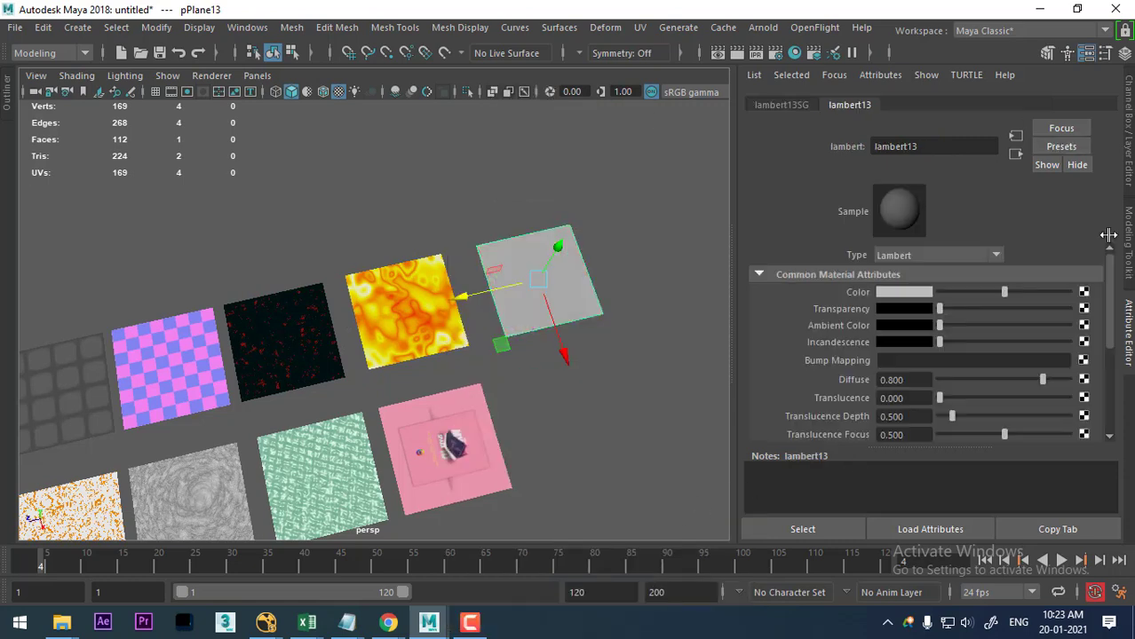
{"action": "left_click", "coordinate": [1085, 291]}
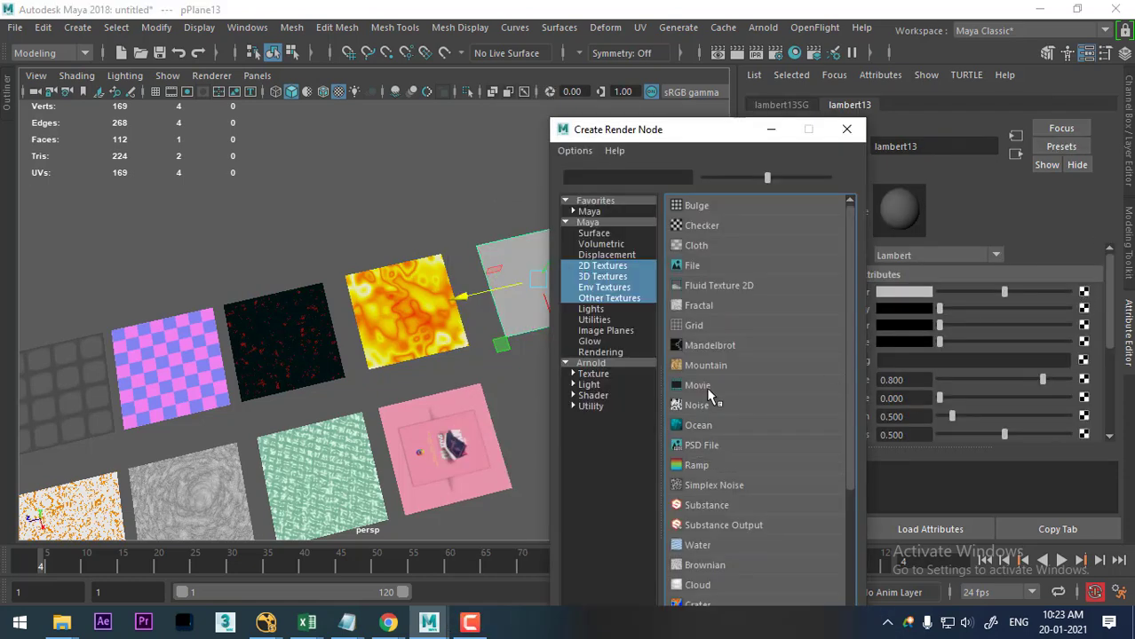
{"action": "left_click", "coordinate": [595, 276]}
{"action": "left_click", "coordinate": [595, 265]}
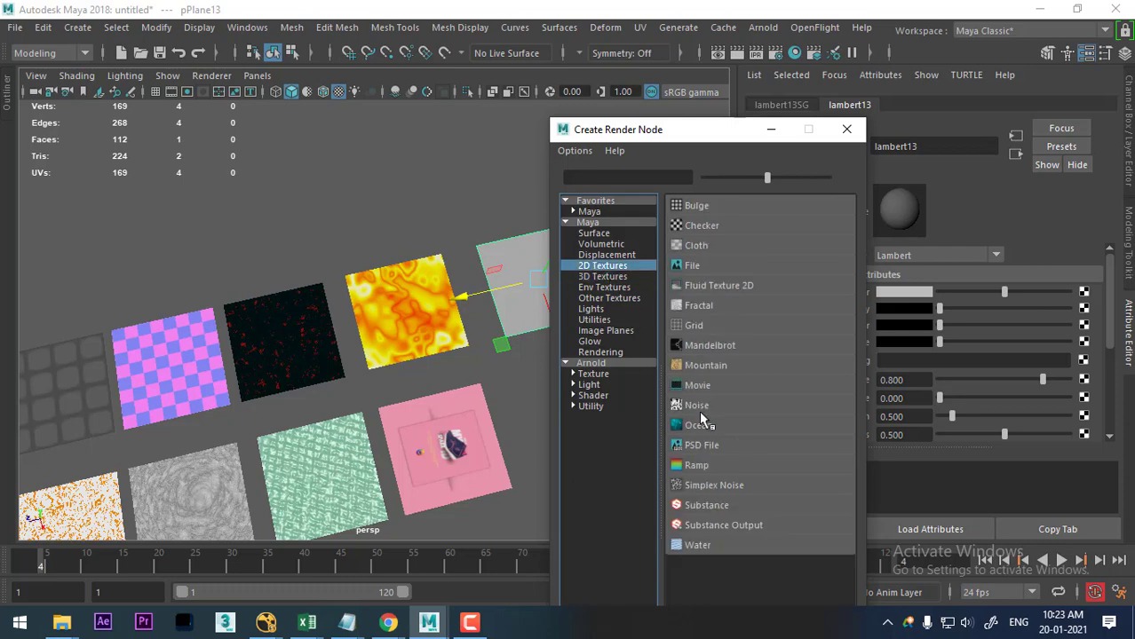
{"action": "left_click", "coordinate": [739, 487]}
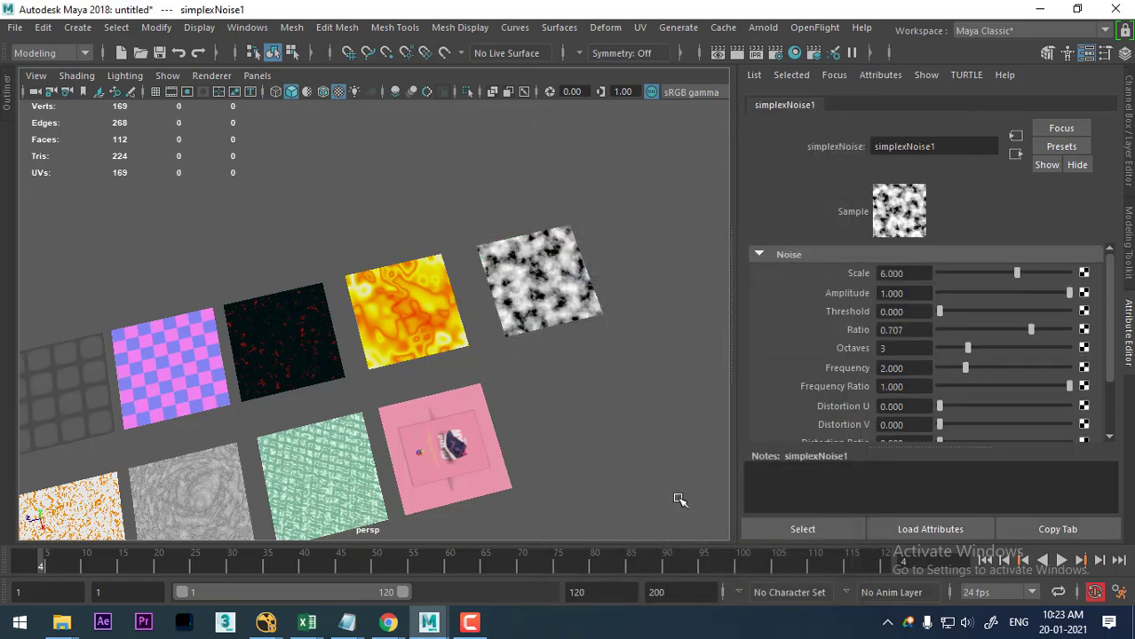
{"action": "left_click", "coordinate": [546, 321]}
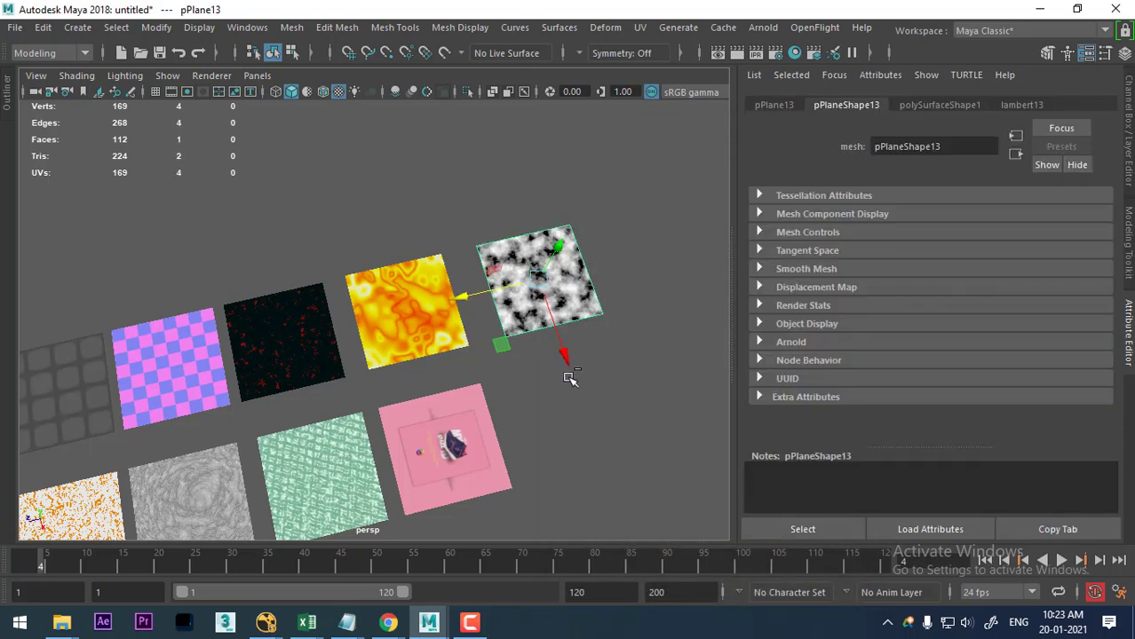
Move a plane copy below the noise plane and give it lambert14 with a Water texture.
{"action": "left_click_drag", "start_coordinate": [563, 356], "coordinate": [637, 500], "text": "shift"}
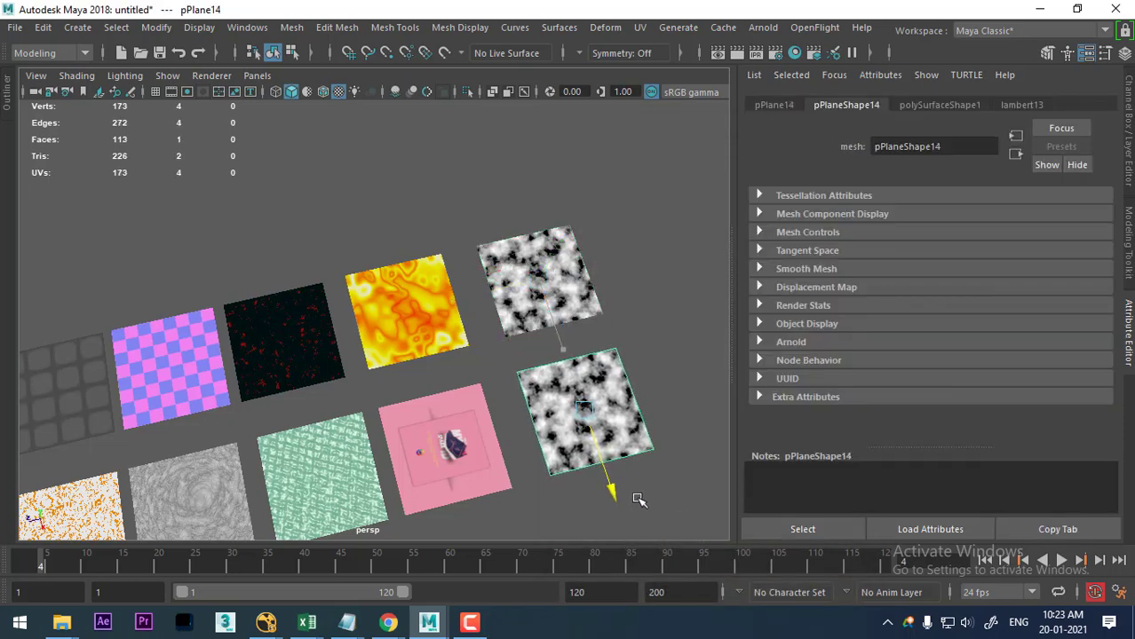
{"action": "right_click_drag", "start_coordinate": [628, 494], "coordinate": [598, 596]}
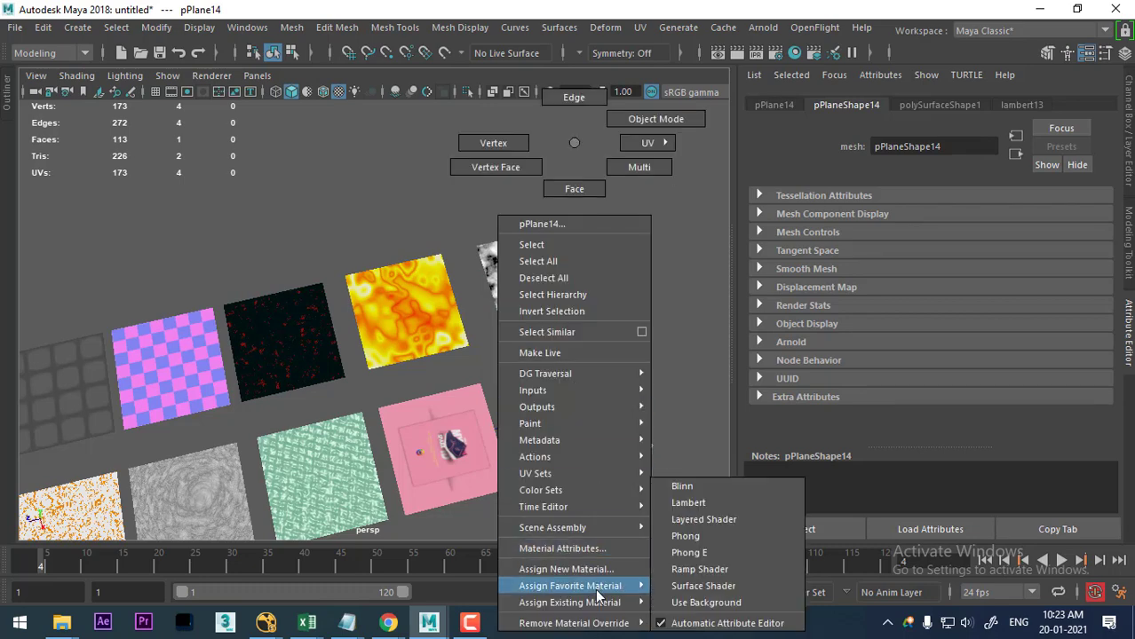
{"action": "left_click", "coordinate": [711, 503]}
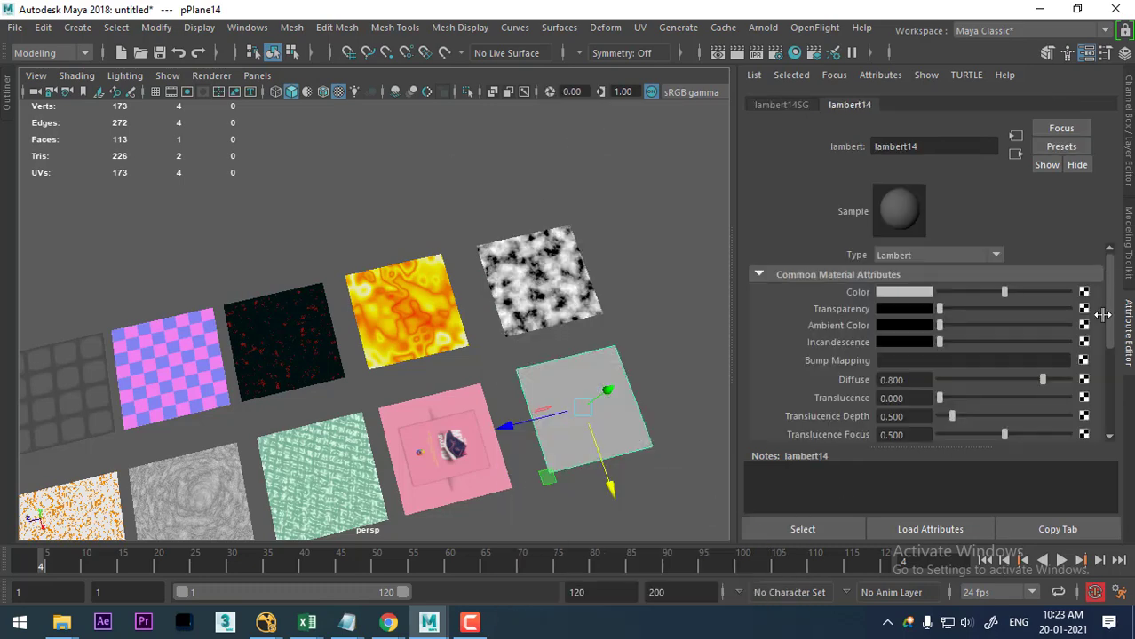
{"action": "left_click", "coordinate": [1085, 292]}
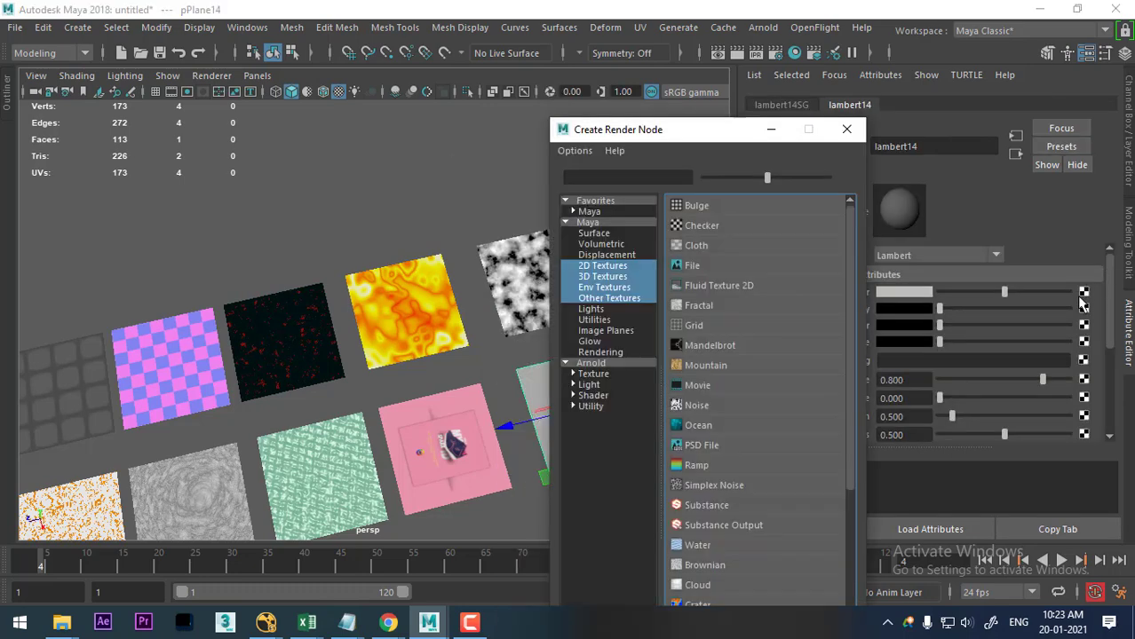
{"action": "left_click", "coordinate": [610, 267]}
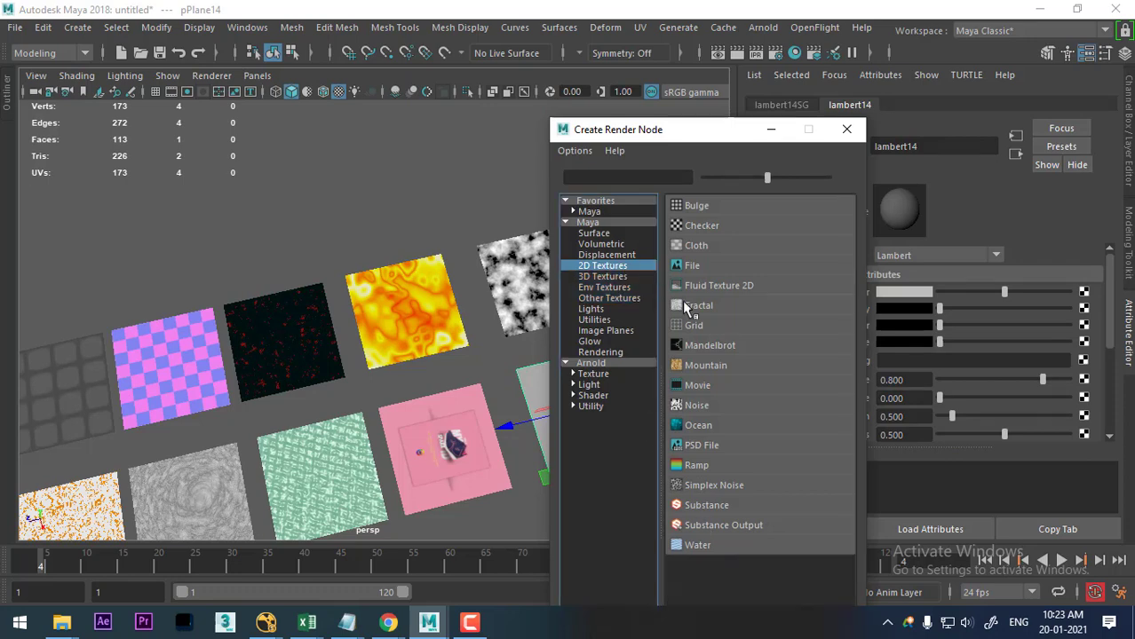
{"action": "left_click", "coordinate": [697, 546]}
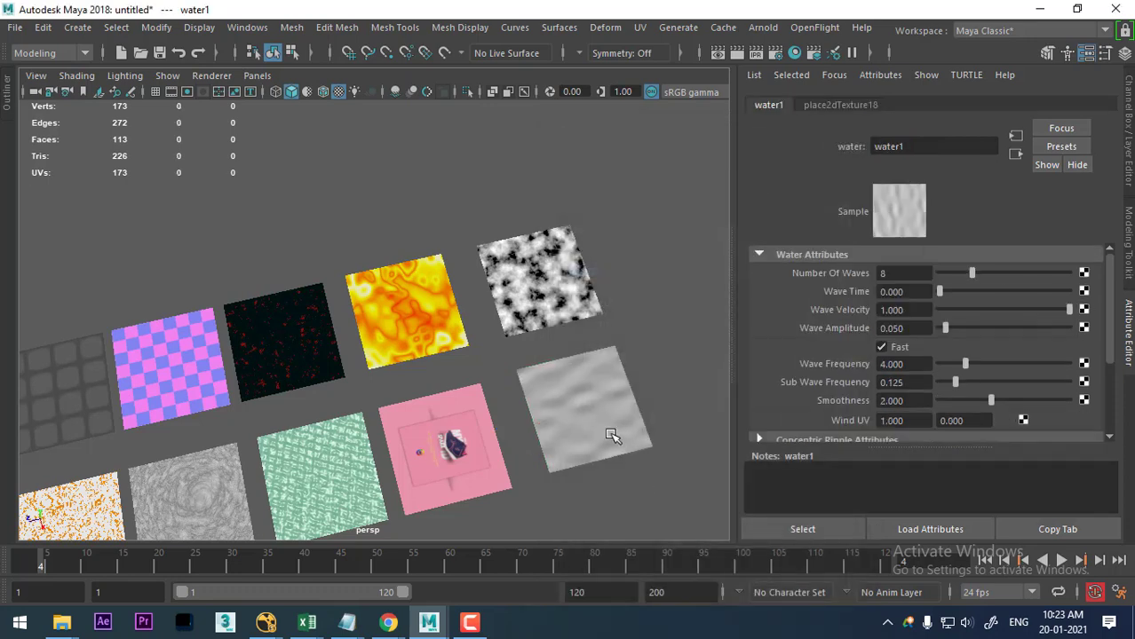
{"action": "mouse_move", "coordinate": [613, 436]}
{"action": "left_mouse_down", "text": "alt"}
{"action": "mouse_move", "coordinate": [544, 414]}
{"action": "mouse_move", "coordinate": [567, 502]}
{"action": "left_mouse_up", "text": "alt"}
Lower water1's Number Of Waves and raise Wave Amplitude, trying 0.175 then about 0.455.
{"action": "mouse_move", "coordinate": [418, 406]}
{"action": "left_mouse_down", "text": "alt"}
{"action": "mouse_move", "coordinate": [555, 423]}
{"action": "mouse_move", "coordinate": [588, 474]}
{"action": "mouse_move", "coordinate": [609, 446]}
{"action": "mouse_move", "coordinate": [223, 406]}
{"action": "left_mouse_up", "text": "alt"}
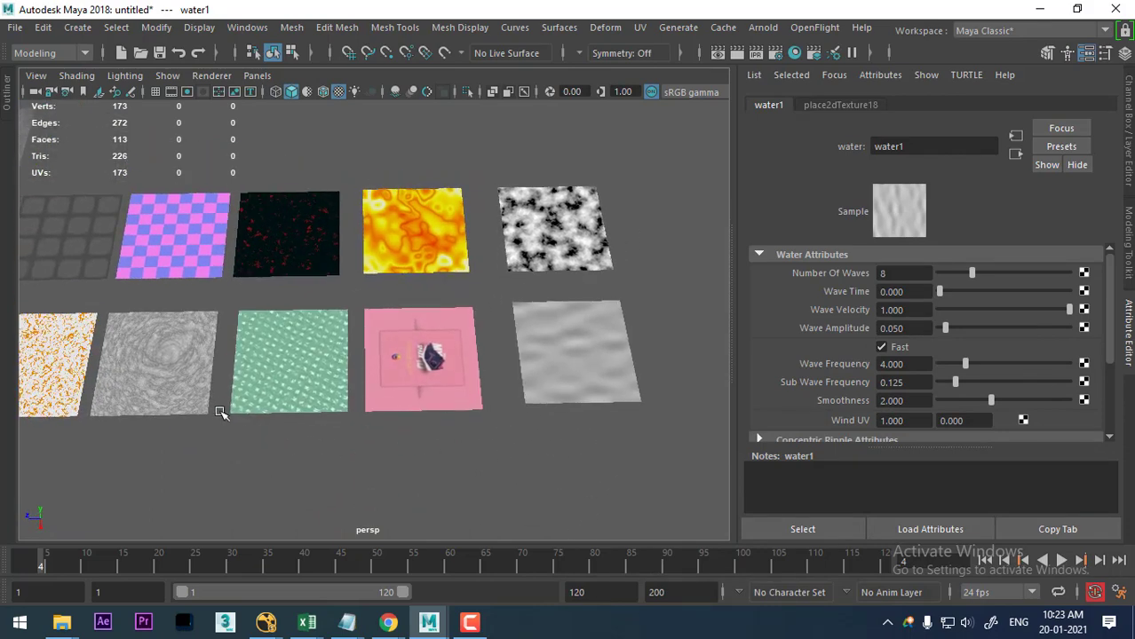
{"action": "left_click_drag", "start_coordinate": [463, 448], "coordinate": [521, 471], "text": "alt"}
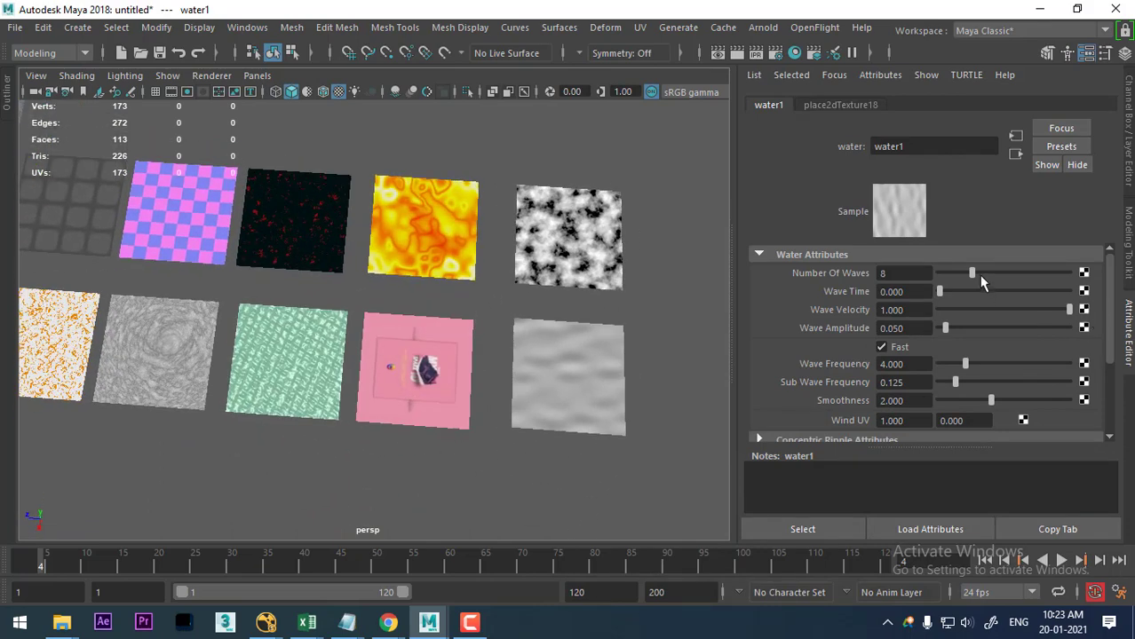
{"action": "mouse_move", "coordinate": [999, 275]}
{"action": "left_mouse_down"}
{"action": "mouse_move", "coordinate": [980, 275]}
{"action": "mouse_move", "coordinate": [1024, 297]}
{"action": "mouse_move", "coordinate": [981, 291]}
{"action": "mouse_move", "coordinate": [1006, 310]}
{"action": "left_mouse_up"}
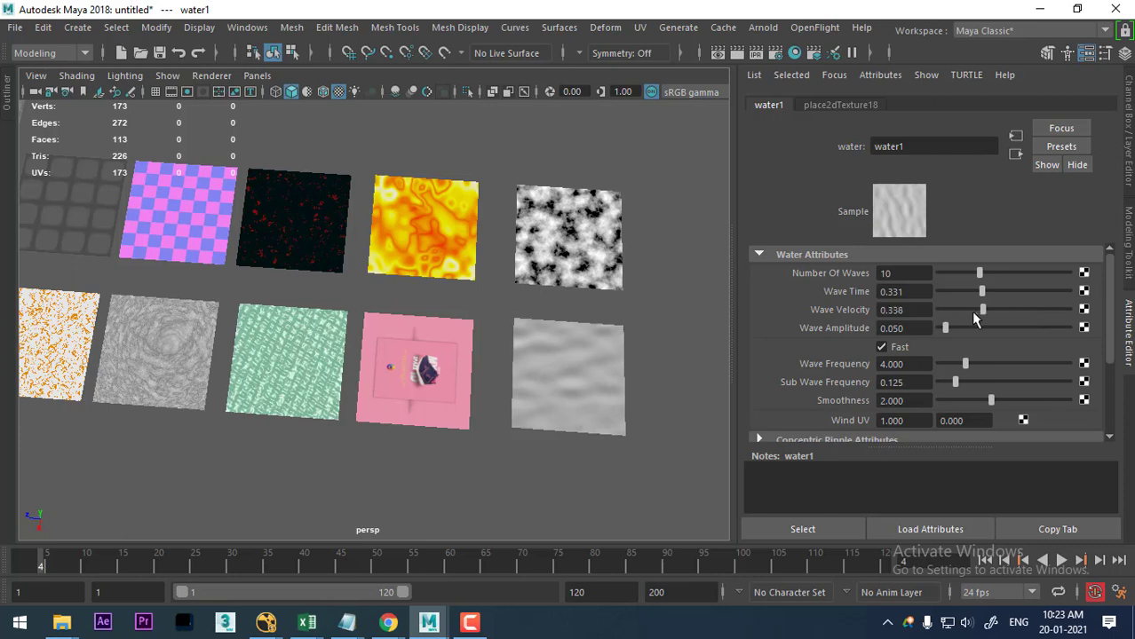
{"action": "left_click_drag", "start_coordinate": [945, 328], "coordinate": [962, 327]}
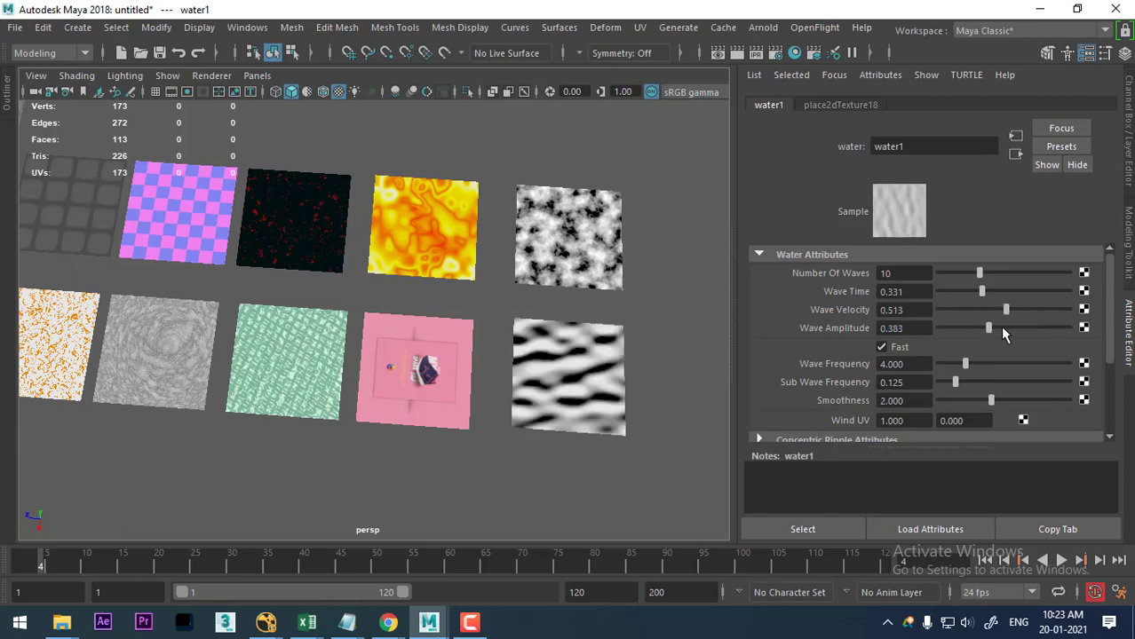
{"action": "scroll", "coordinate": [621, 347], "scroll_direction": "up", "scroll_amount": 3}
{"action": "scroll", "coordinate": [315, 407], "scroll_direction": "up", "scroll_amount": 3}
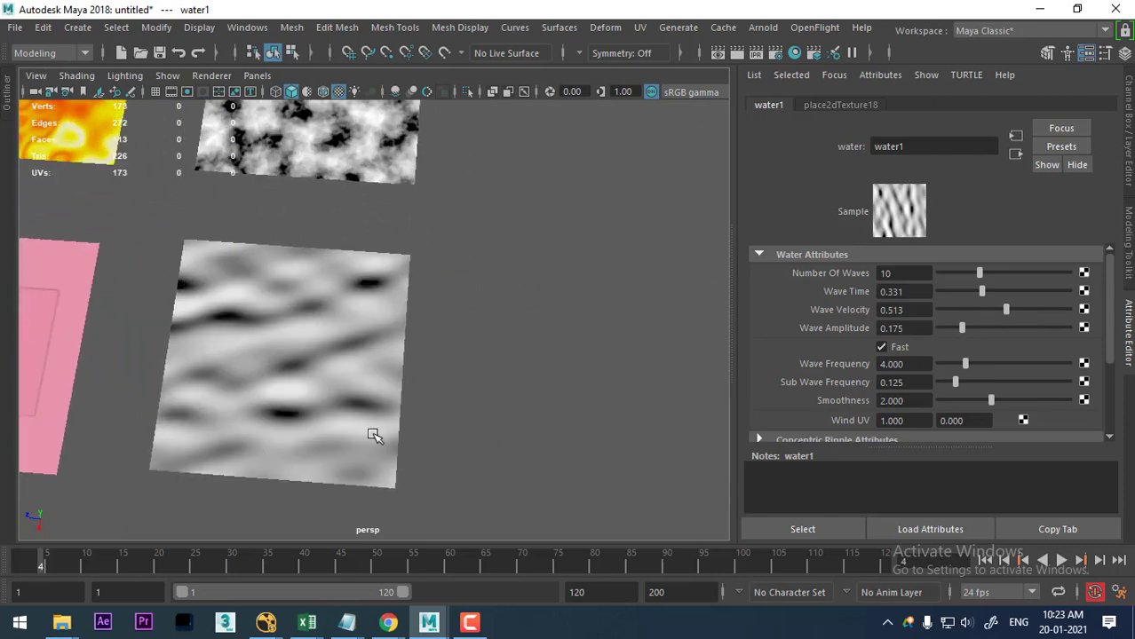
{"action": "middle_click_drag", "start_coordinate": [372, 436], "coordinate": [455, 443], "text": "alt"}
{"action": "left_click_drag", "start_coordinate": [961, 328], "coordinate": [998, 327]}
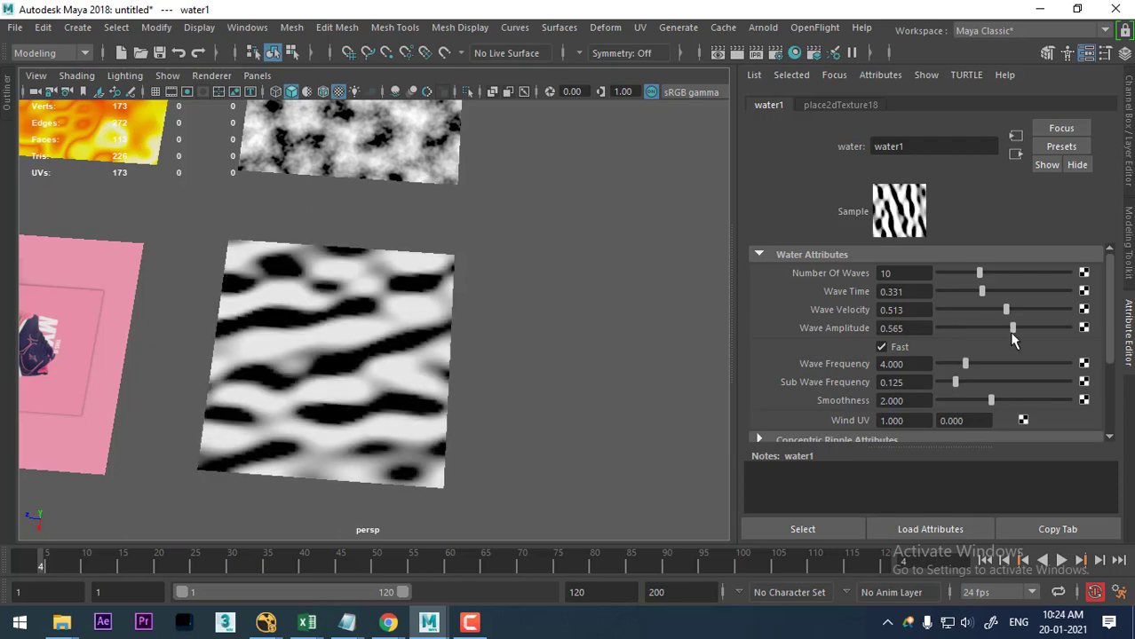
Settle Wave Amplitude at 0.286, preview from frame 11, and set Number Of Waves to 19.
{"action": "left_click_drag", "start_coordinate": [466, 433], "coordinate": [459, 425], "text": "alt"}
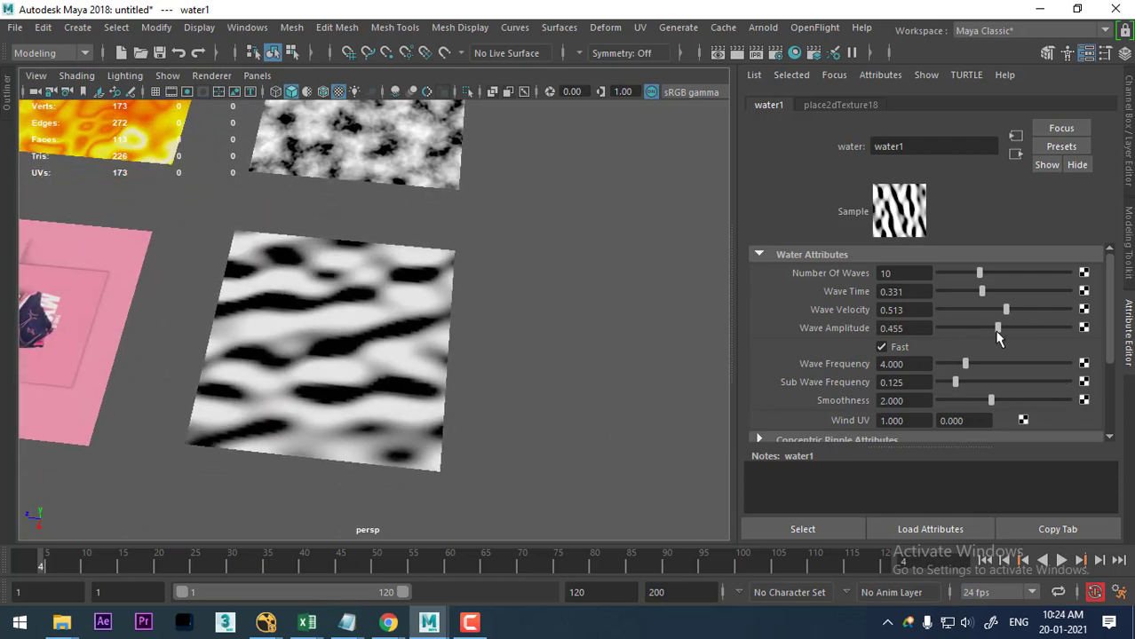
{"action": "mouse_move", "coordinate": [996, 329]}
{"action": "left_mouse_down"}
{"action": "mouse_move", "coordinate": [976, 329]}
{"action": "mouse_move", "coordinate": [1013, 364]}
{"action": "mouse_move", "coordinate": [993, 366]}
{"action": "mouse_move", "coordinate": [1013, 364]}
{"action": "left_mouse_up"}
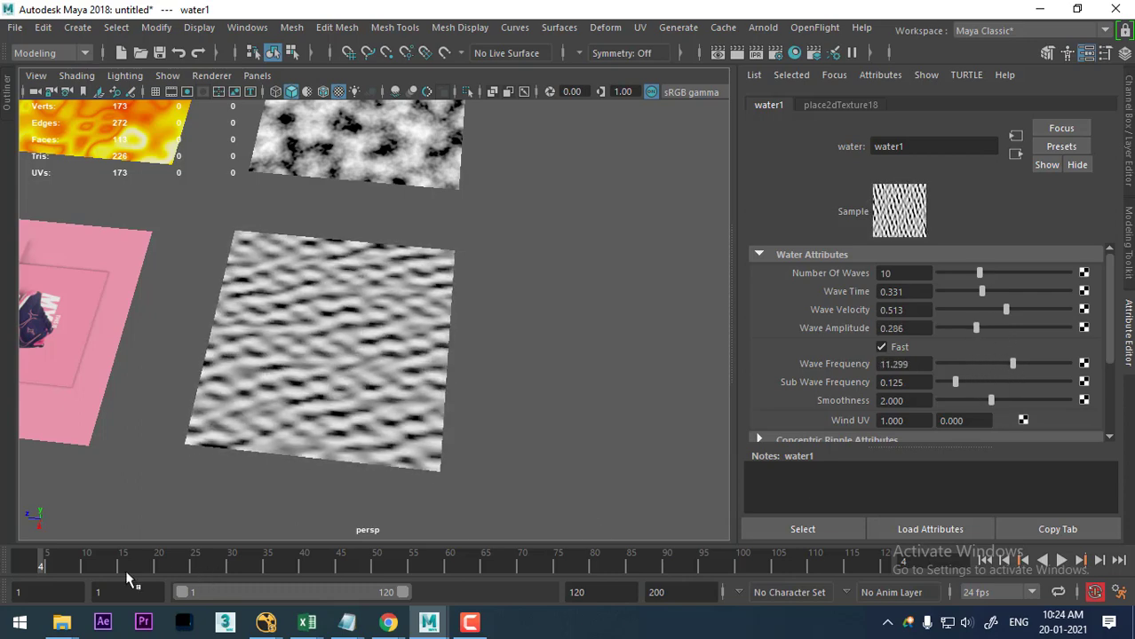
{"action": "left_click", "coordinate": [94, 561]}
{"action": "key", "text": "alt+v"}
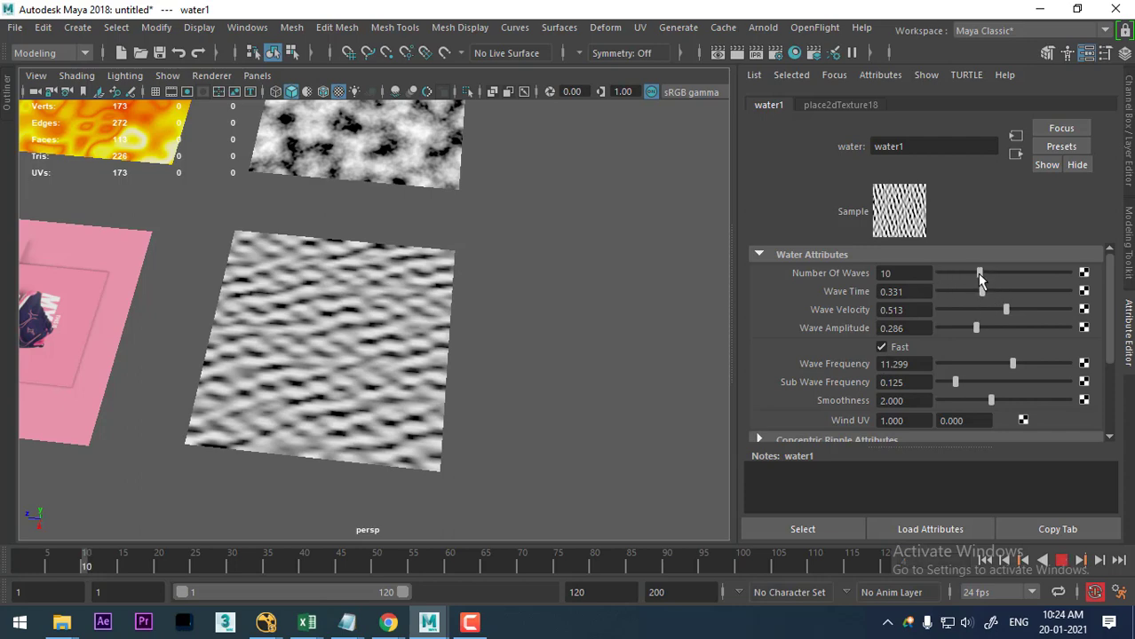
{"action": "mouse_move", "coordinate": [980, 275]}
{"action": "left_mouse_down"}
{"action": "mouse_move", "coordinate": [947, 274]}
{"action": "mouse_move", "coordinate": [1016, 275]}
{"action": "mouse_move", "coordinate": [920, 291]}
{"action": "left_mouse_up"}
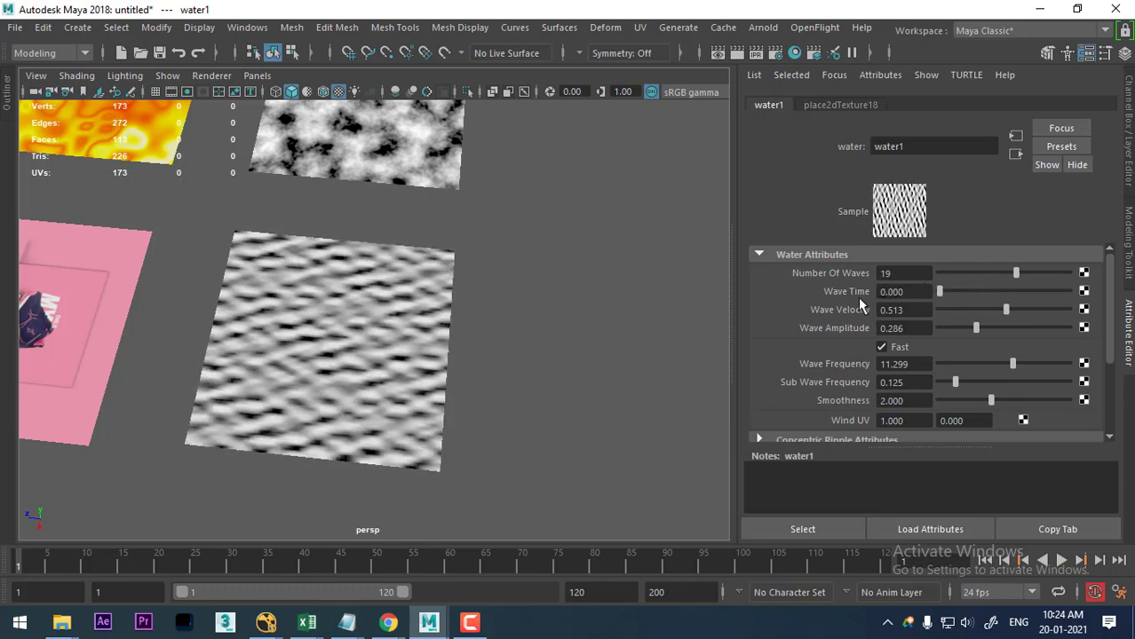
Key water1's Wave Time at 0 on frame 1 and 0.331 on the last frame.
{"action": "right_click", "coordinate": [902, 293]}
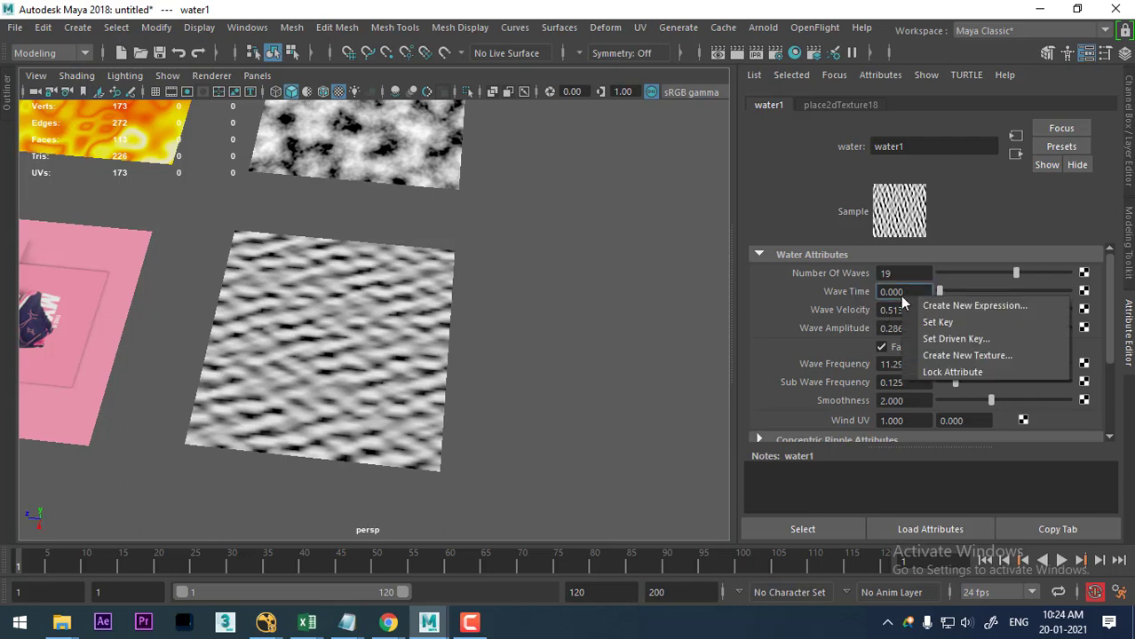
{"action": "left_click", "coordinate": [946, 323]}
{"action": "left_click", "coordinate": [806, 568]}
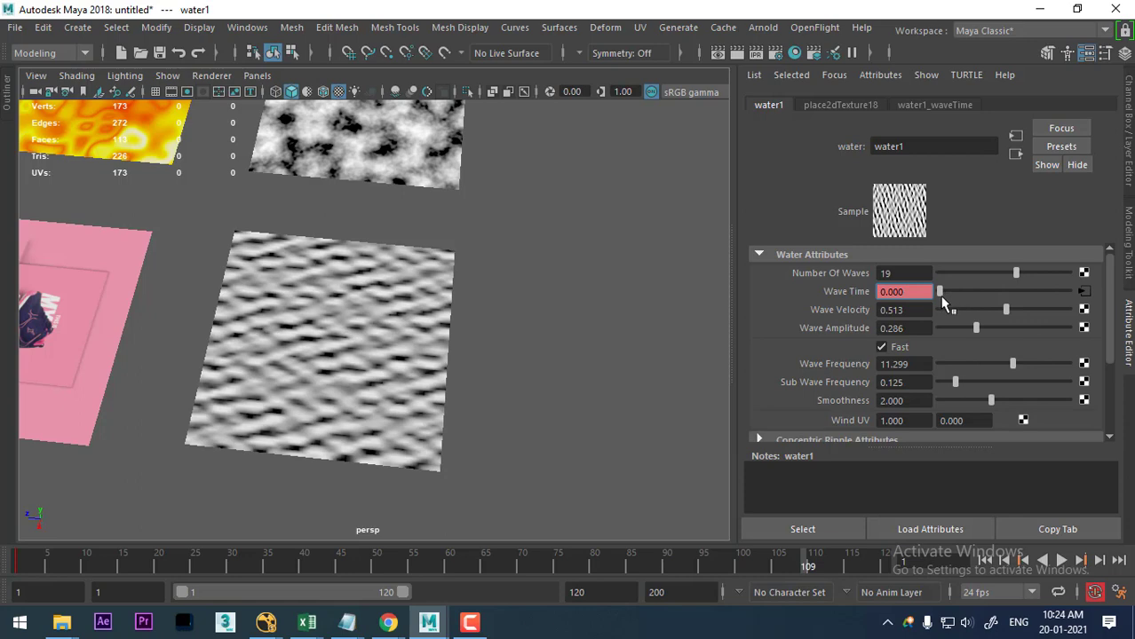
{"action": "key", "text": "alt+v"}
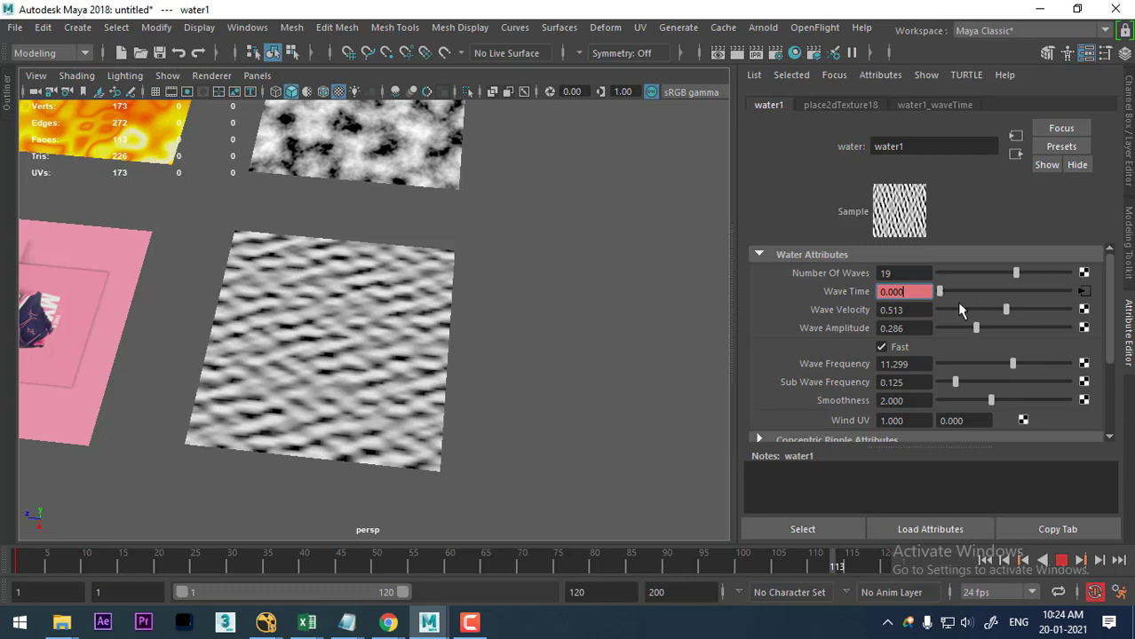
{"action": "right_click", "coordinate": [910, 293]}
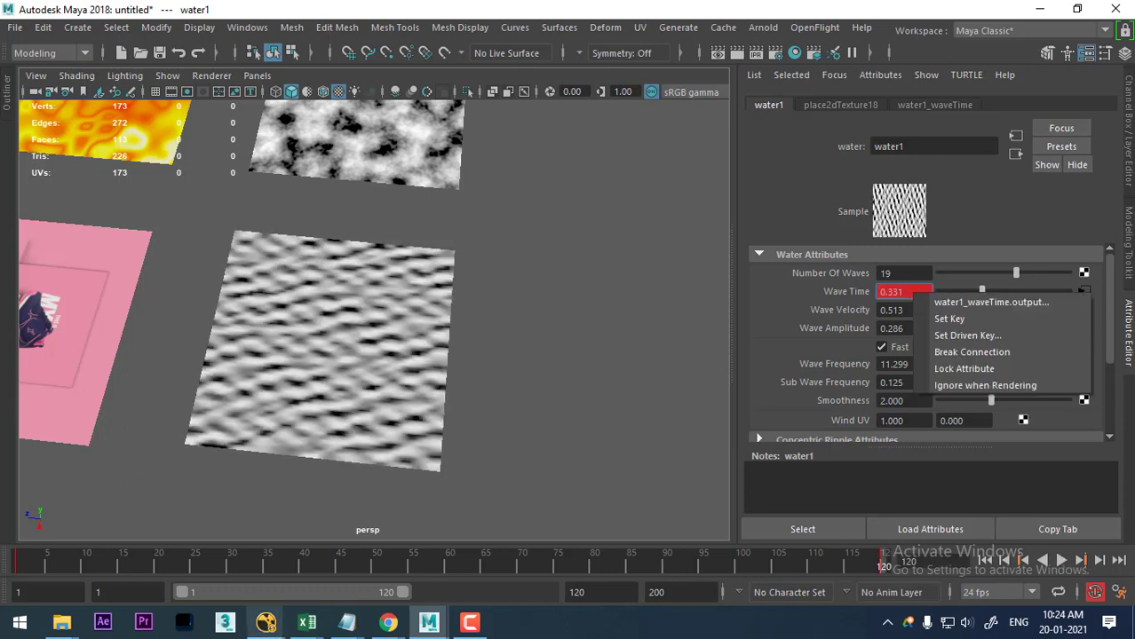
{"action": "left_click", "coordinate": [787, 567]}
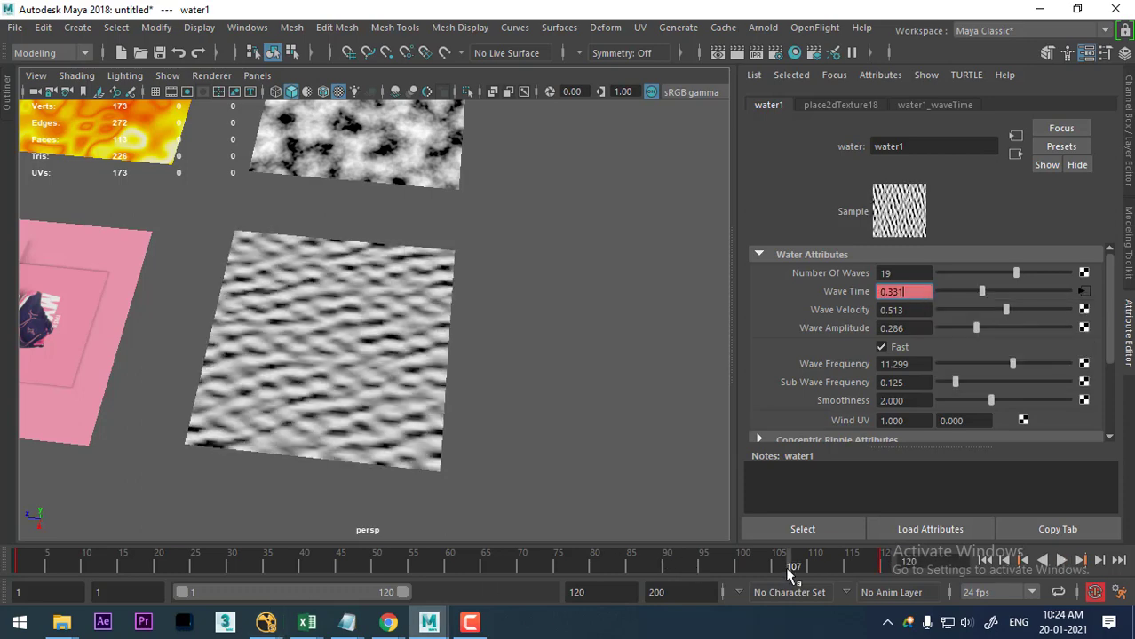
Play back the rippling water animation, then return to the first frame.
{"action": "left_click", "coordinate": [1064, 562]}
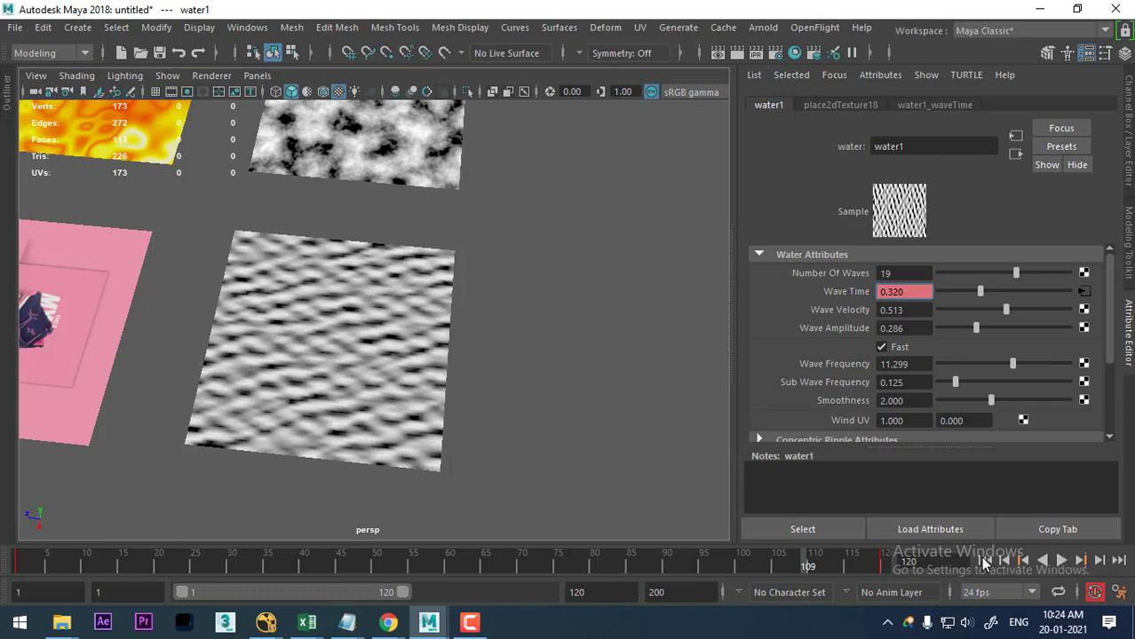
{"action": "left_click", "coordinate": [984, 561]}
{"action": "left_click", "coordinate": [1061, 561]}
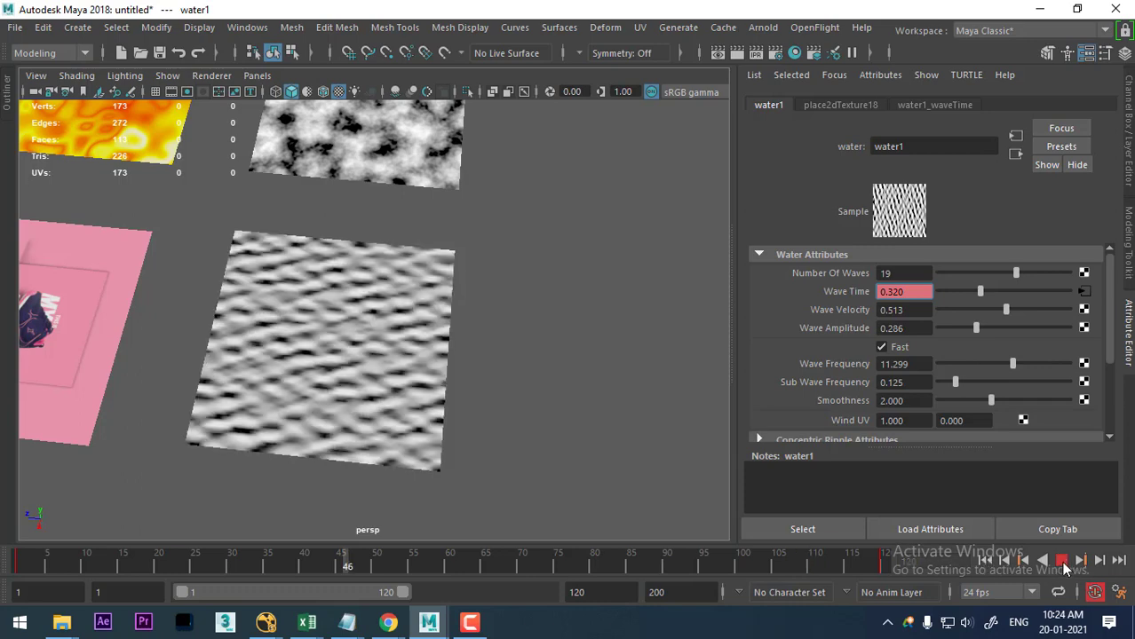
{"action": "left_click", "coordinate": [1064, 565]}
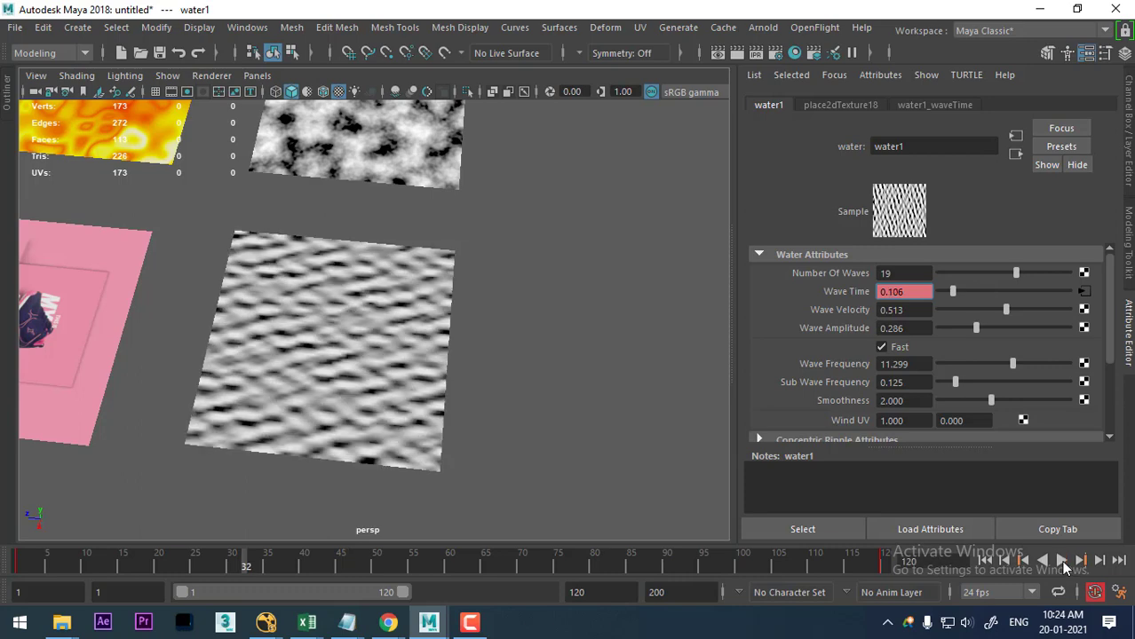
{"action": "key", "text": "alt+shift+v"}
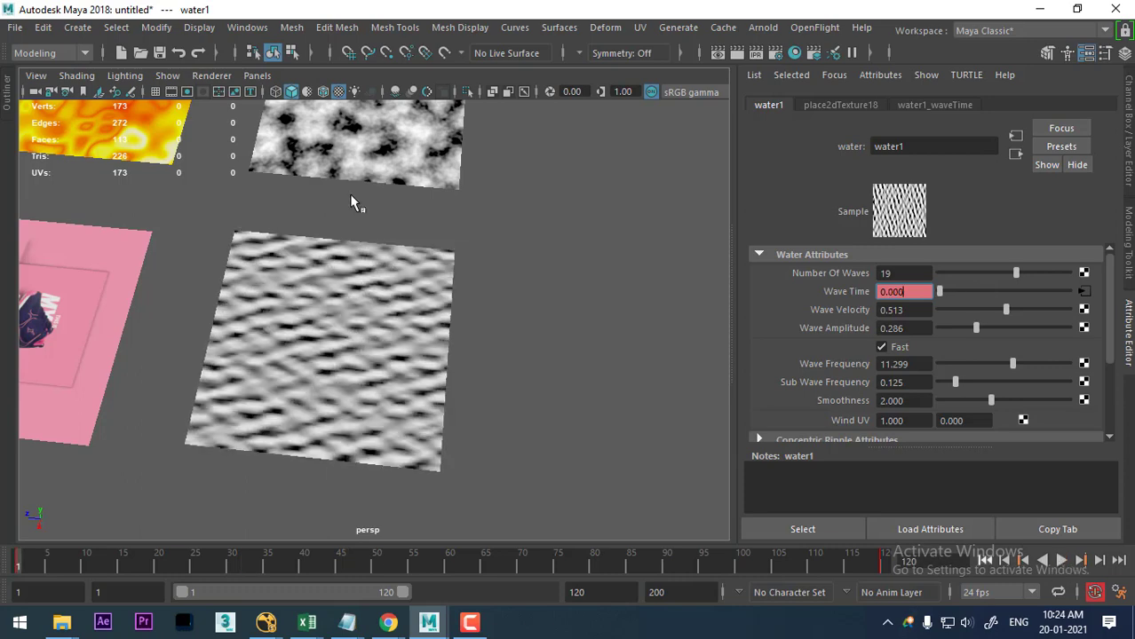
{"action": "left_click_drag", "start_coordinate": [436, 375], "coordinate": [469, 381], "text": "alt"}
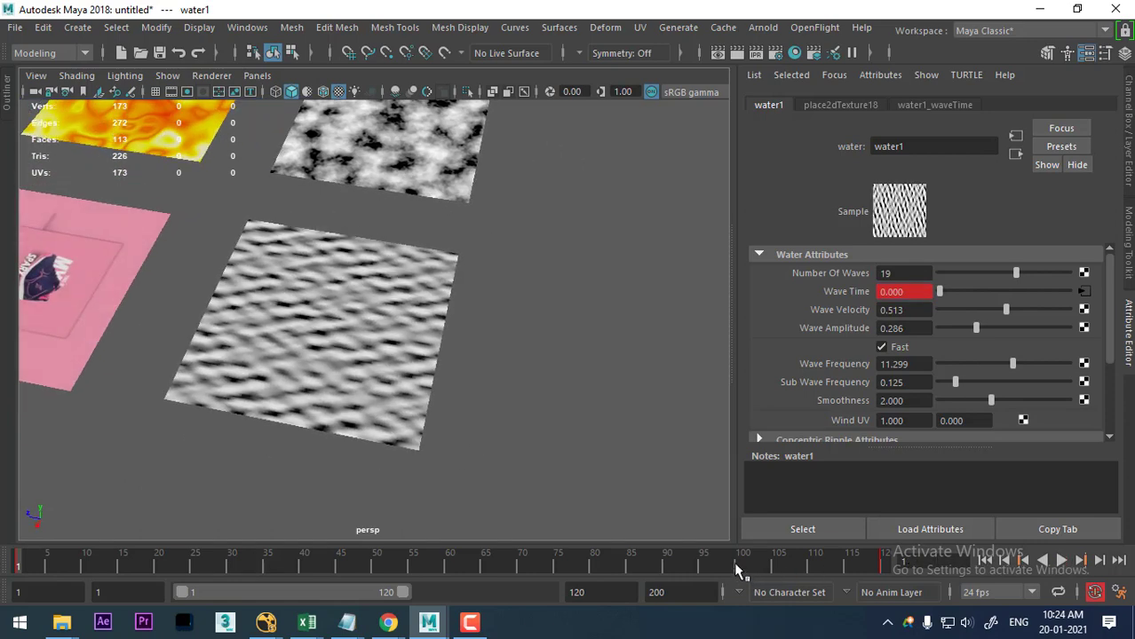
Set playback speed to Real-time and play the animation through.
{"action": "right_click", "coordinate": [736, 569]}
{"action": "mouse_move", "coordinate": [788, 439]}
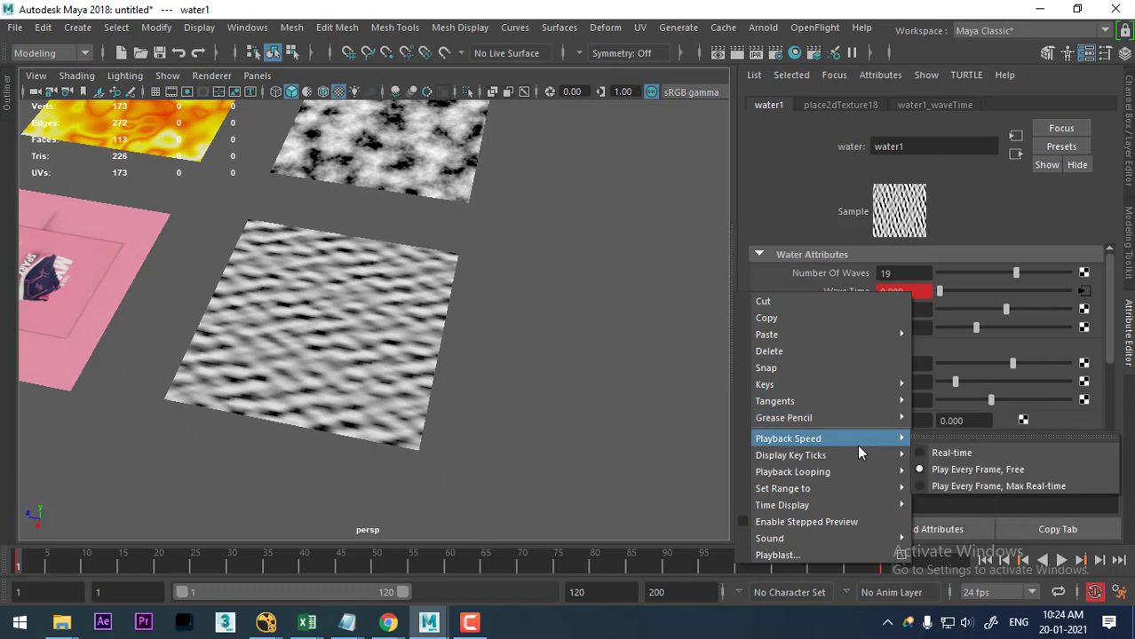
{"action": "left_click", "coordinate": [972, 454]}
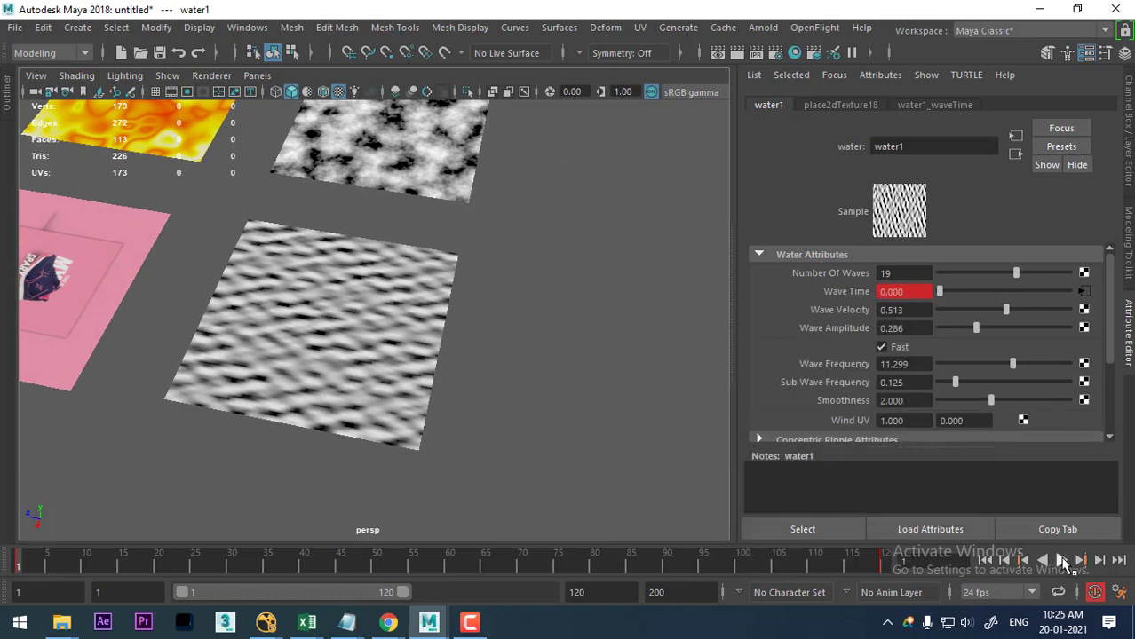
{"action": "left_click", "coordinate": [1064, 563]}
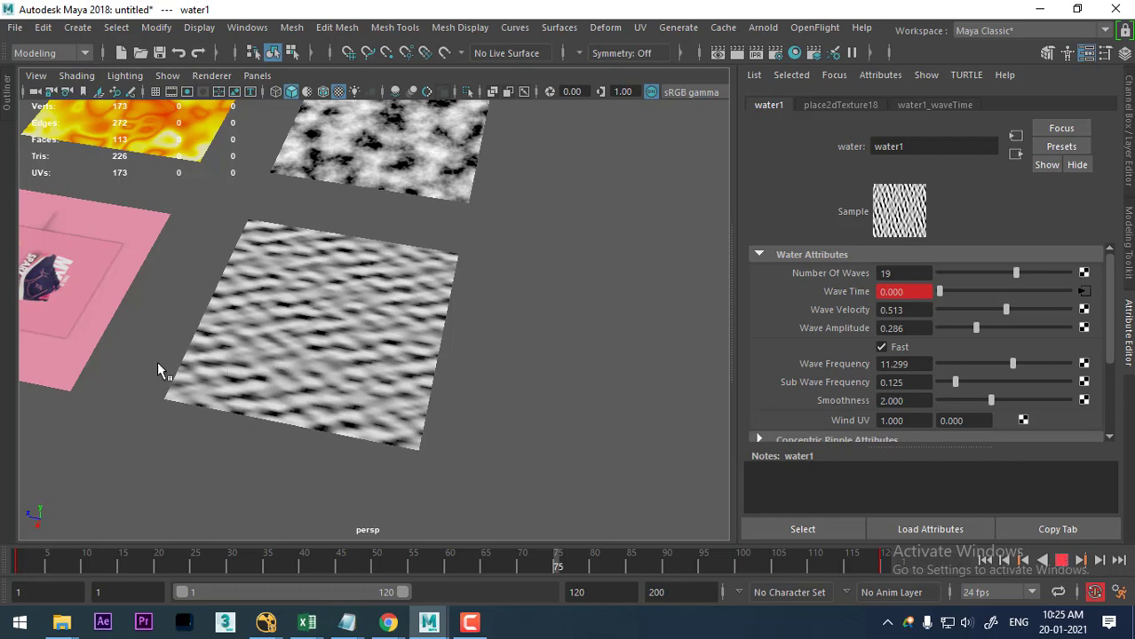
{"action": "left_click", "coordinate": [1061, 560]}
{"action": "mouse_move", "coordinate": [578, 391]}
{"action": "left_mouse_down", "text": "alt"}
{"action": "mouse_move", "coordinate": [427, 366]}
{"action": "mouse_move", "coordinate": [428, 329]}
{"action": "mouse_move", "coordinate": [413, 304]}
{"action": "mouse_move", "coordinate": [329, 378]}
{"action": "mouse_move", "coordinate": [436, 369]}
{"action": "mouse_move", "coordinate": [519, 439]}
{"action": "mouse_move", "coordinate": [512, 463]}
{"action": "left_mouse_up", "text": "alt"}
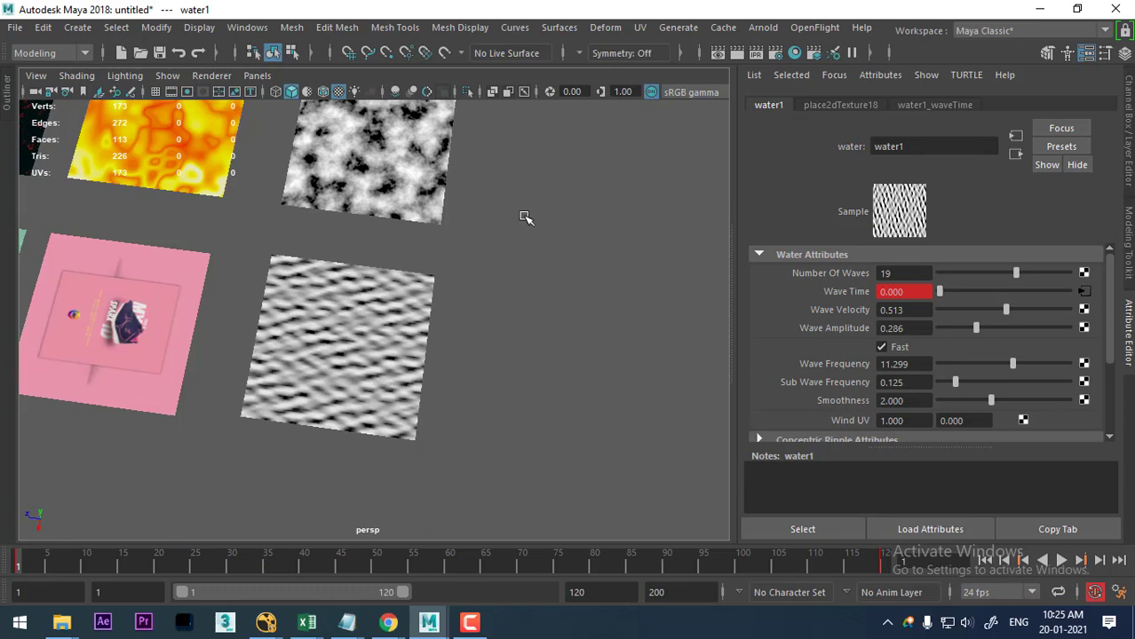
{"action": "left_click_drag", "start_coordinate": [494, 135], "coordinate": [334, 371]}
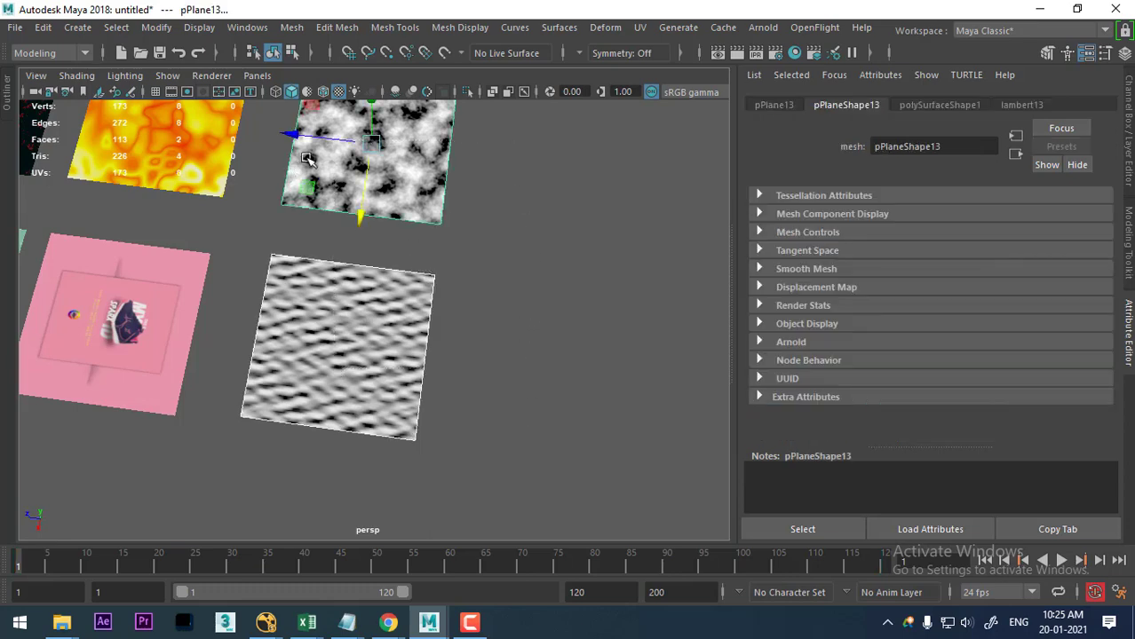
Duplicate the noise and water planes beside the originals and give the water copy a new Lambert.
{"action": "key", "text": "ctrl+d"}
{"action": "left_click_drag", "start_coordinate": [302, 140], "coordinate": [515, 160]}
{"action": "left_click", "coordinate": [552, 371]}
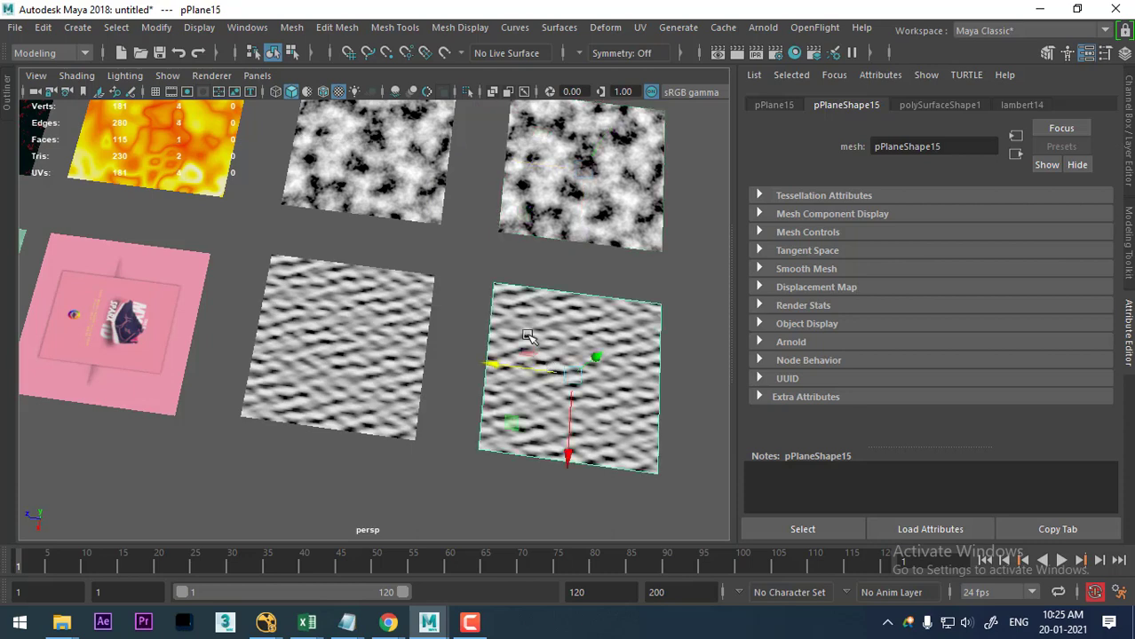
{"action": "right_click_drag", "start_coordinate": [529, 337], "coordinate": [648, 538]}
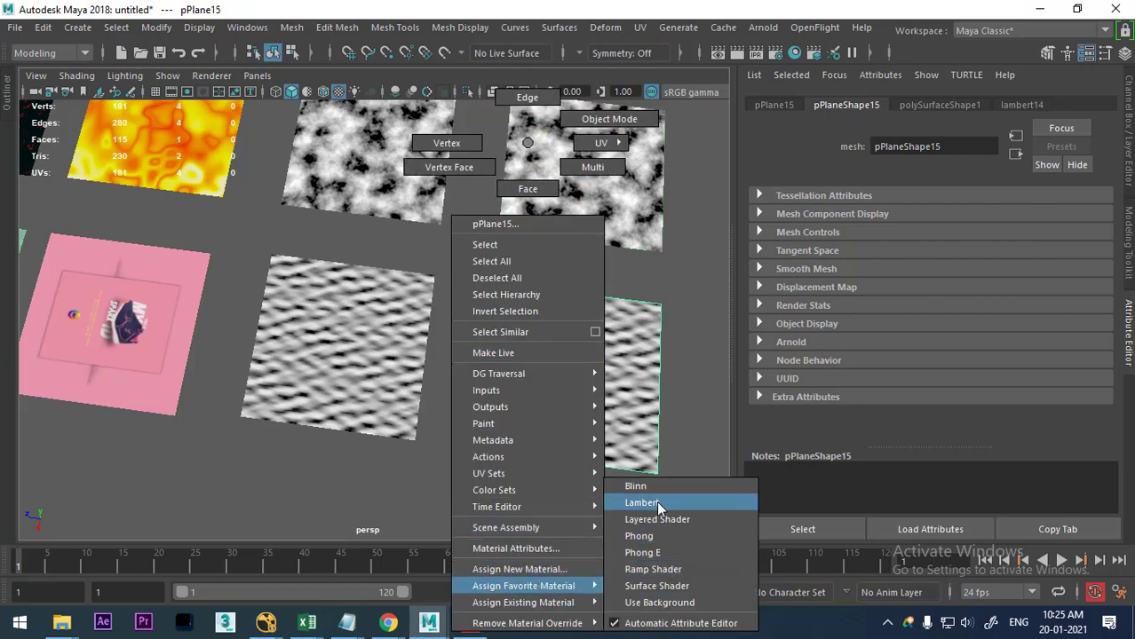
{"action": "left_click", "coordinate": [656, 502]}
Map a Substance texture to the Lambert's colour without loading a substance file, then select the noise copy.
{"action": "left_click", "coordinate": [1085, 291]}
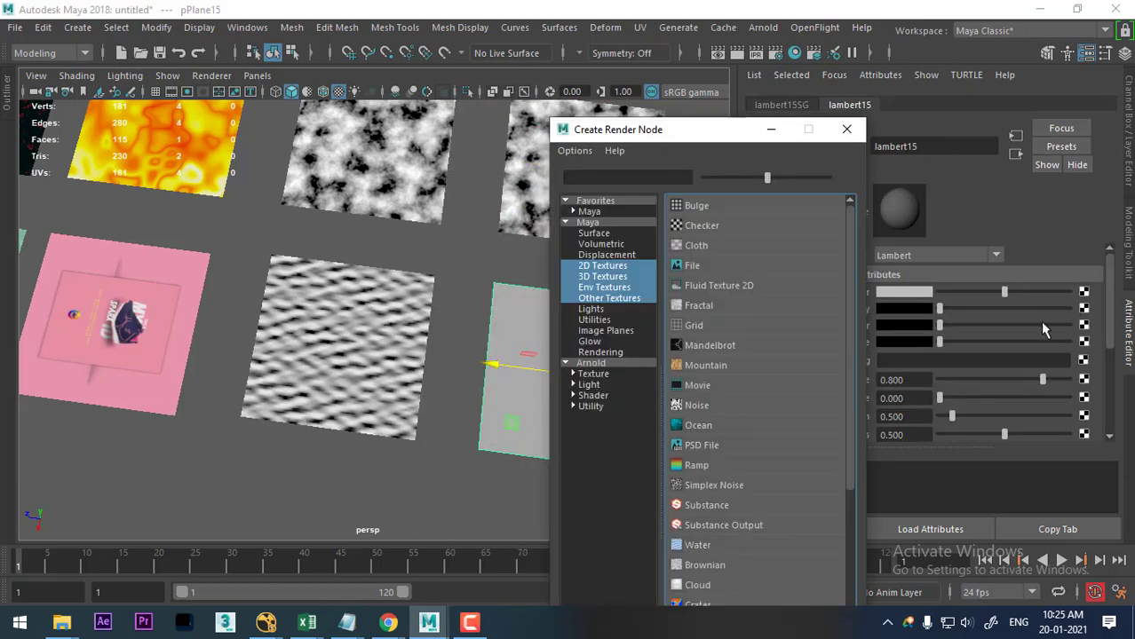
{"action": "scroll", "coordinate": [731, 458], "scroll_direction": "down", "scroll_amount": 5}
{"action": "left_click", "coordinate": [608, 266]}
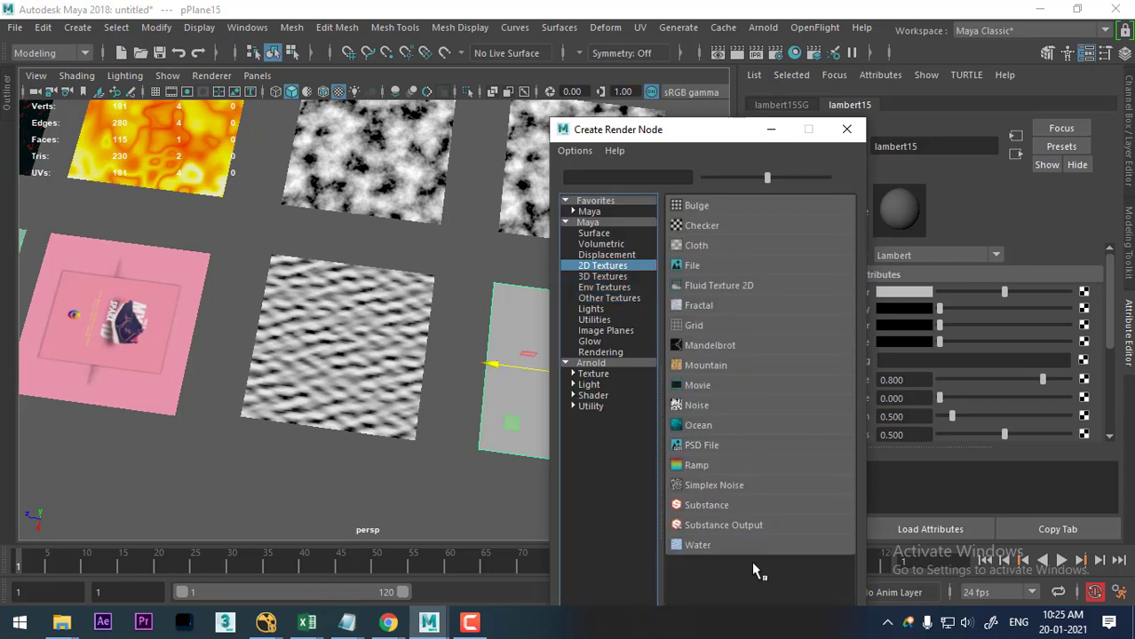
{"action": "left_click", "coordinate": [716, 508]}
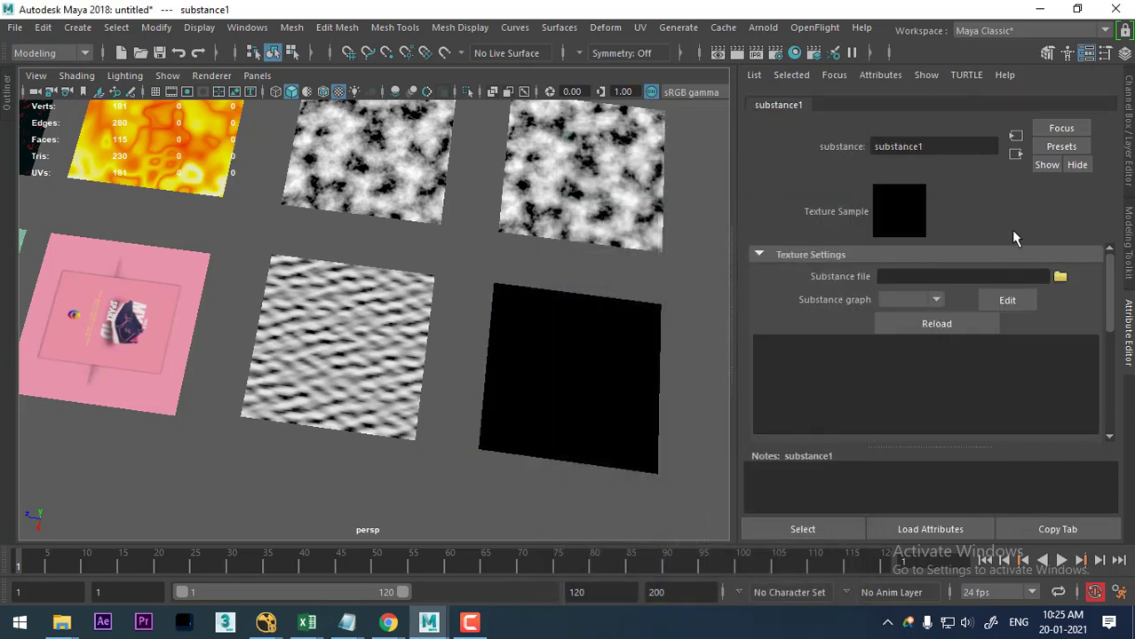
{"action": "left_click", "coordinate": [1060, 278]}
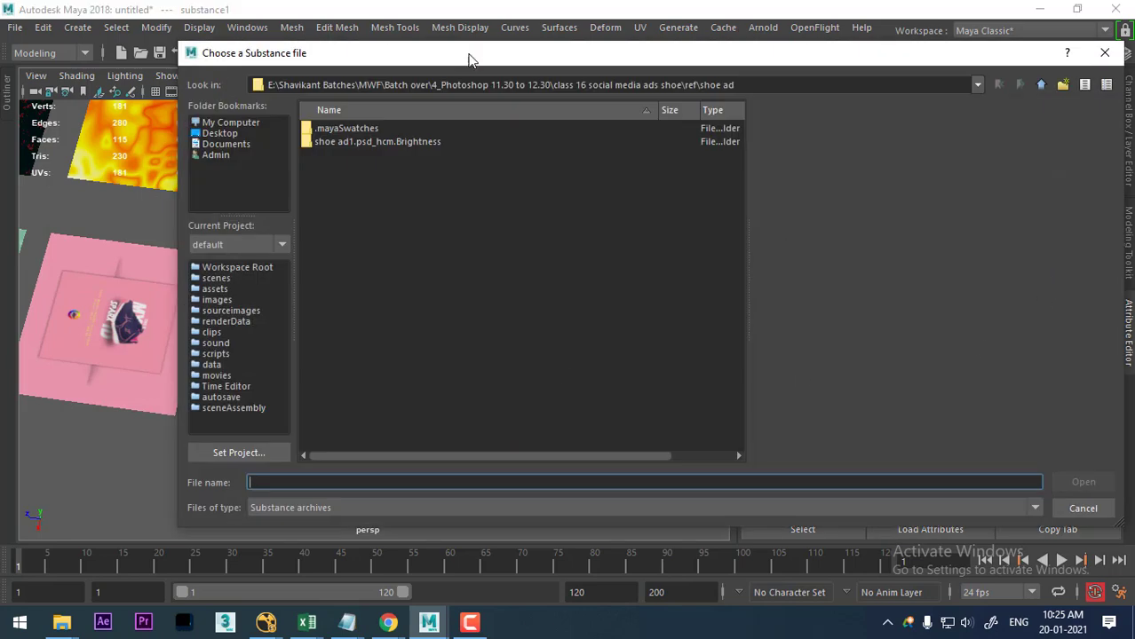
{"action": "left_click", "coordinate": [1083, 509]}
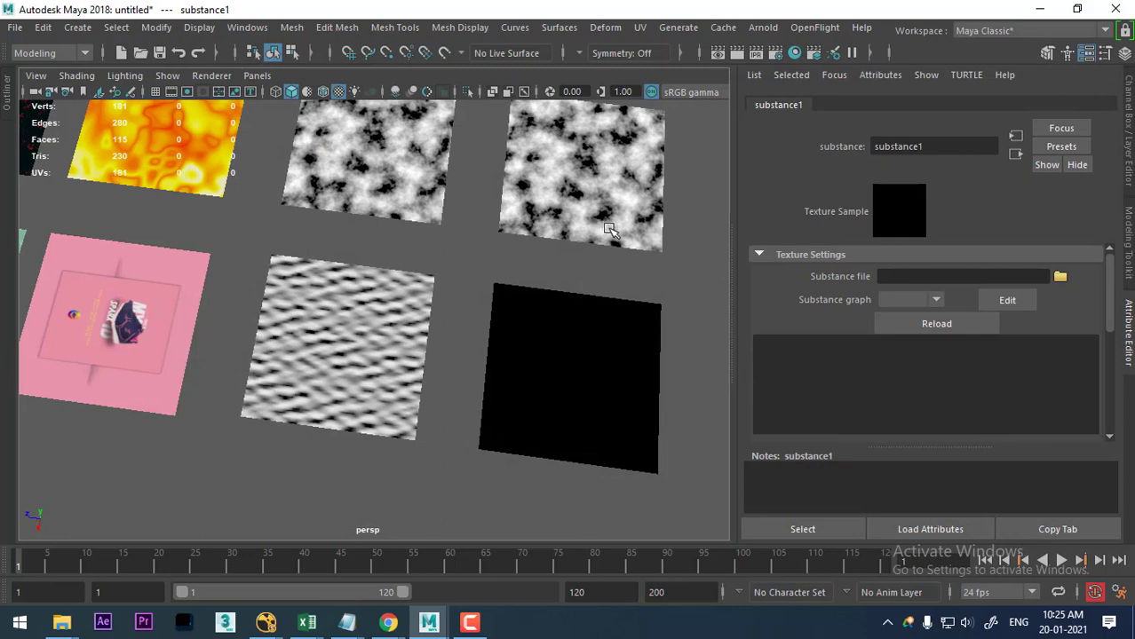
{"action": "left_click", "coordinate": [563, 201]}
{"action": "right_click_drag", "start_coordinate": [561, 144], "coordinate": [690, 498]}
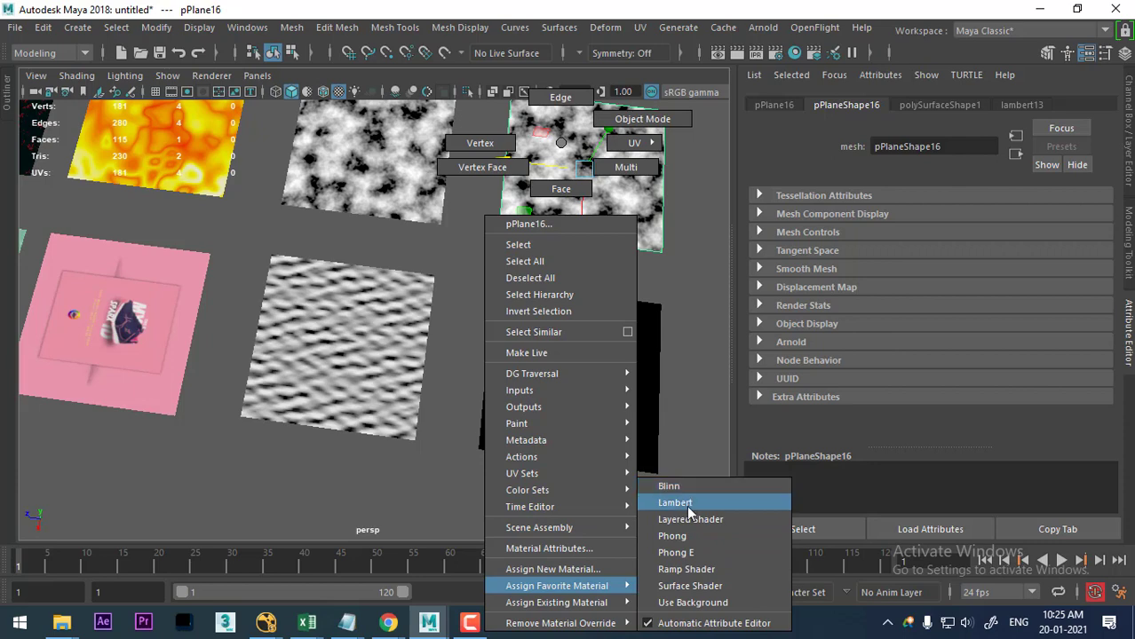
Give the noise copy a new Lambert with a Mandelbrot colour texture and increase its zoom.
{"action": "left_click", "coordinate": [686, 506]}
{"action": "left_click", "coordinate": [1083, 294]}
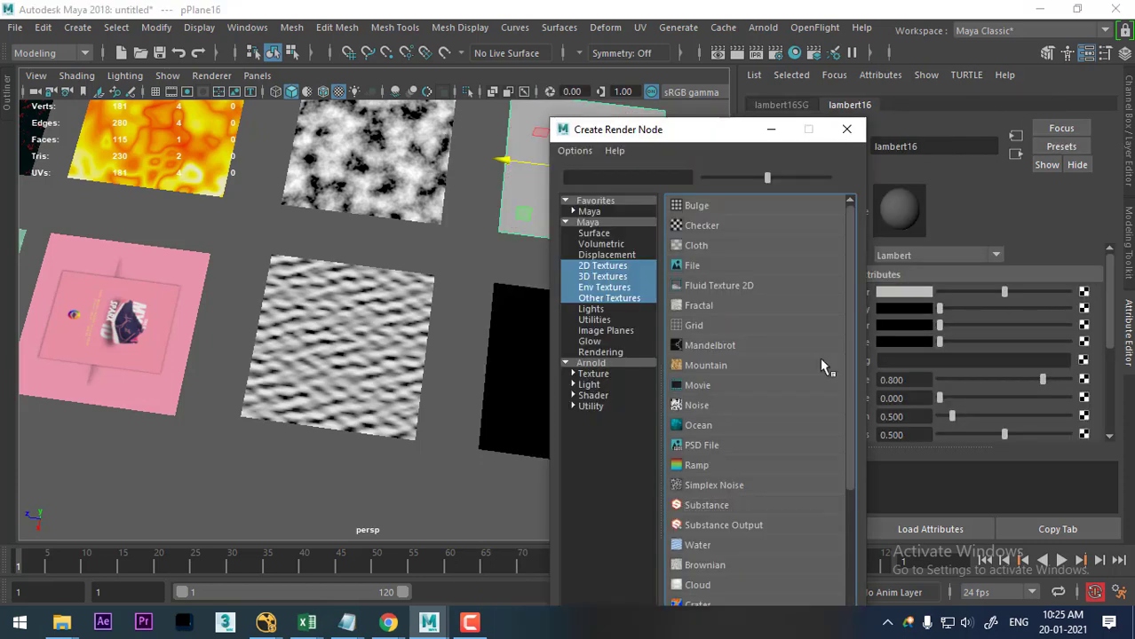
{"action": "left_click", "coordinate": [607, 265]}
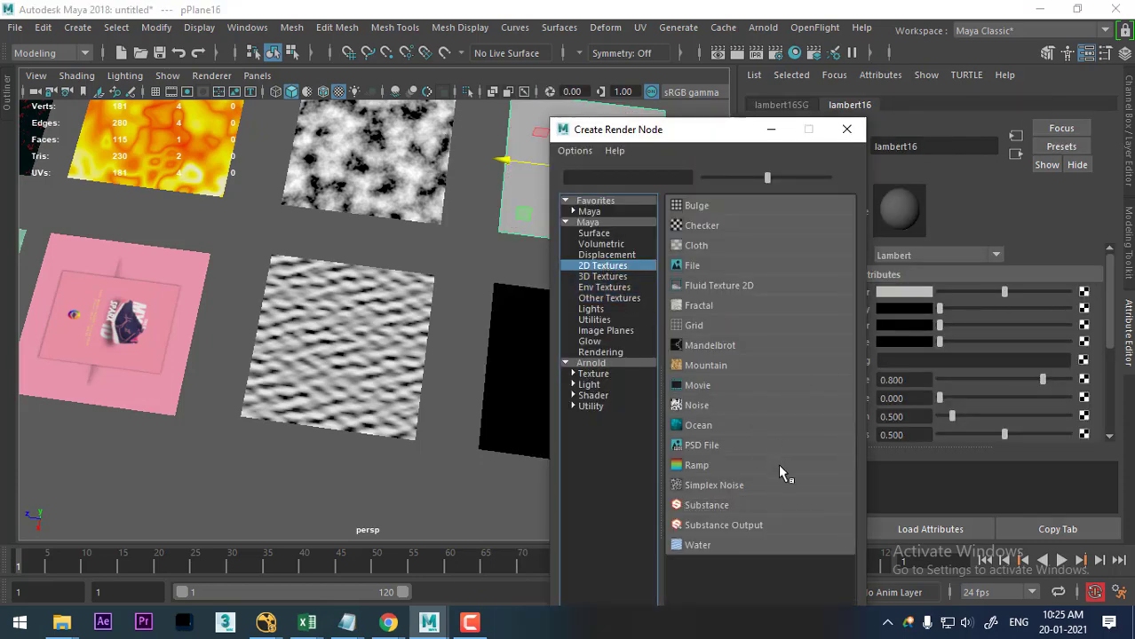
{"action": "left_click", "coordinate": [733, 343]}
{"action": "middle_click_drag", "start_coordinate": [622, 311], "coordinate": [580, 296], "text": "alt"}
{"action": "scroll", "coordinate": [551, 337], "scroll_direction": "up", "scroll_amount": 2}
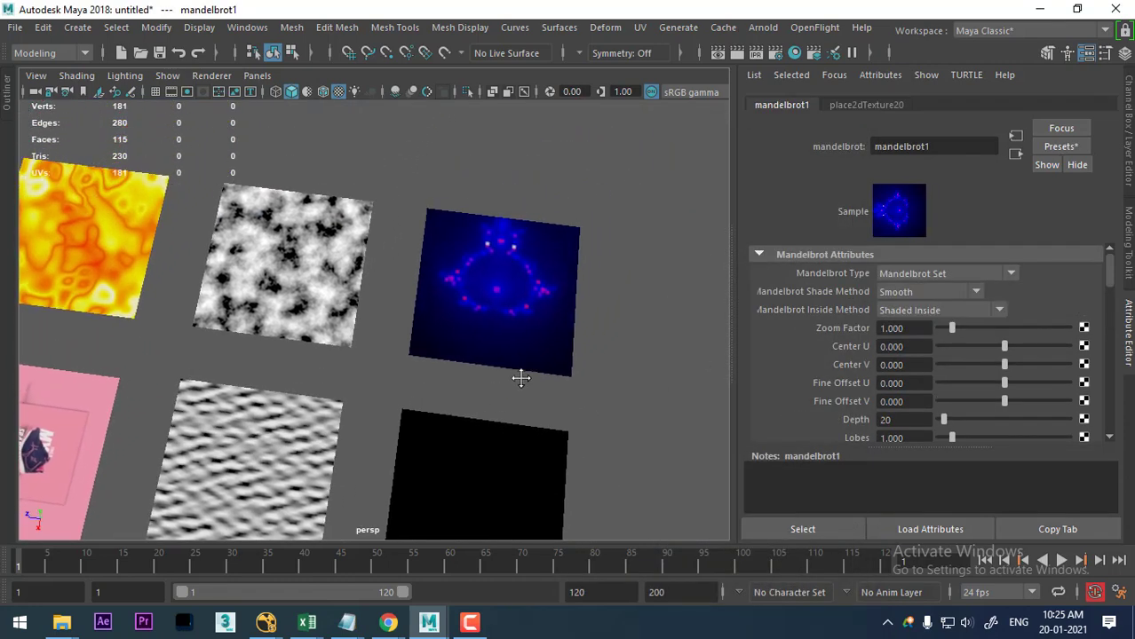
{"action": "scroll", "coordinate": [537, 441], "scroll_direction": "up", "scroll_amount": 1}
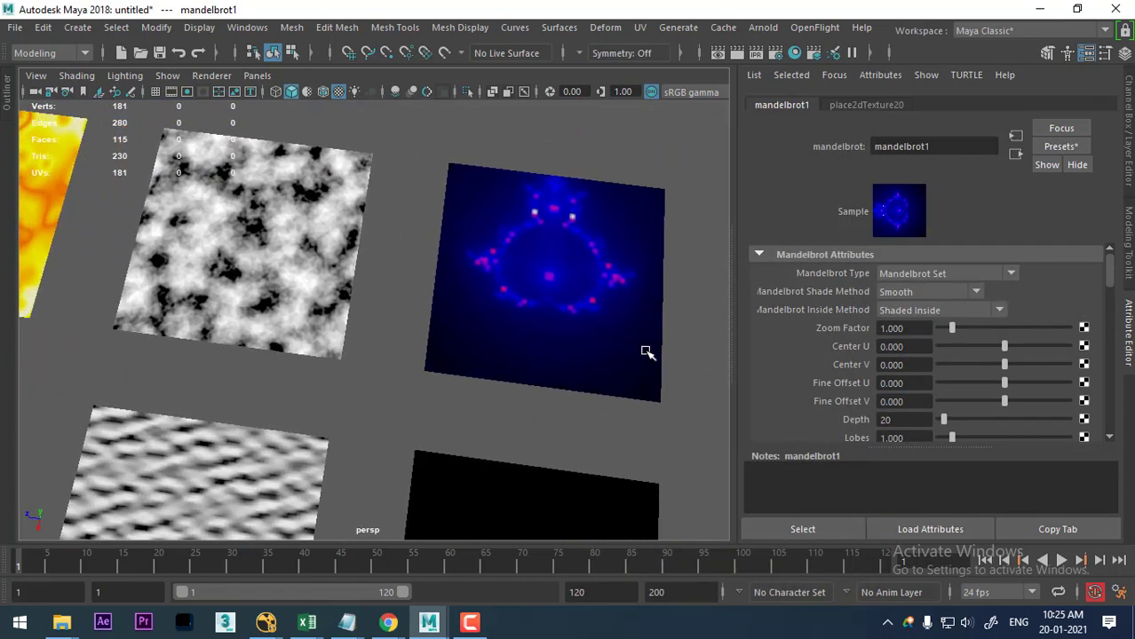
{"action": "mouse_move", "coordinate": [648, 353]}
{"action": "middle_mouse_down", "text": "alt"}
{"action": "mouse_move", "coordinate": [586, 345]}
{"action": "mouse_move", "coordinate": [577, 357]}
{"action": "middle_mouse_up", "text": "alt"}
{"action": "scroll", "coordinate": [624, 344], "scroll_direction": "up", "scroll_amount": 2}
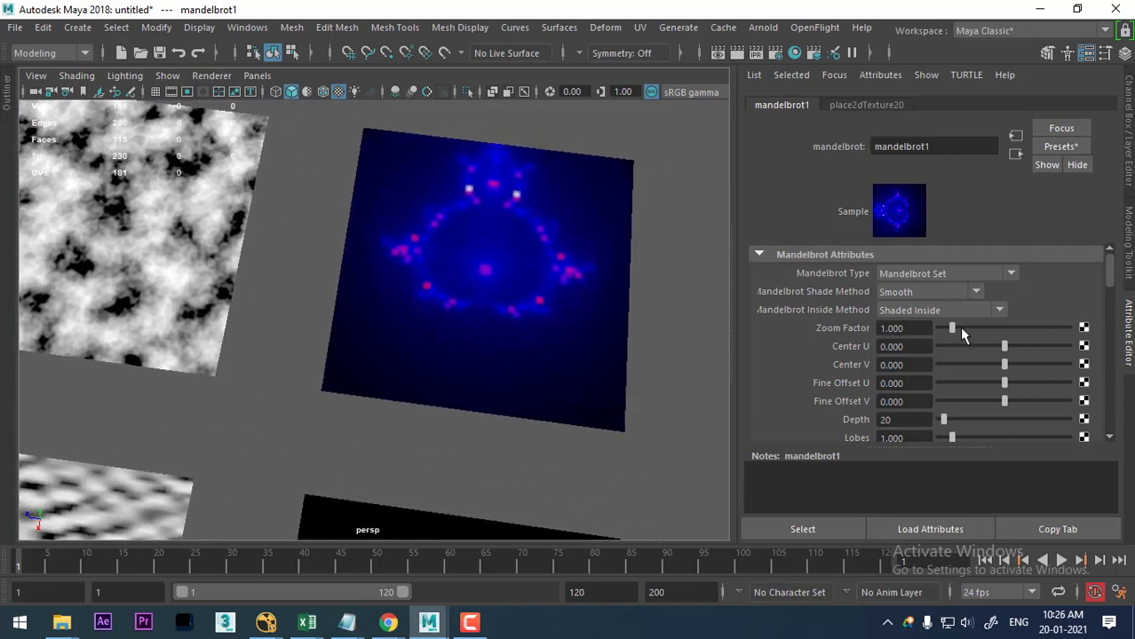
{"action": "mouse_move", "coordinate": [955, 328]}
{"action": "left_mouse_down"}
{"action": "mouse_move", "coordinate": [965, 329]}
{"action": "mouse_move", "coordinate": [948, 329]}
{"action": "mouse_move", "coordinate": [956, 335]}
{"action": "left_mouse_up"}
Switch the fractal type to Mandelbox, preview the animation, and shift the Center U value.
{"action": "left_click", "coordinate": [962, 272]}
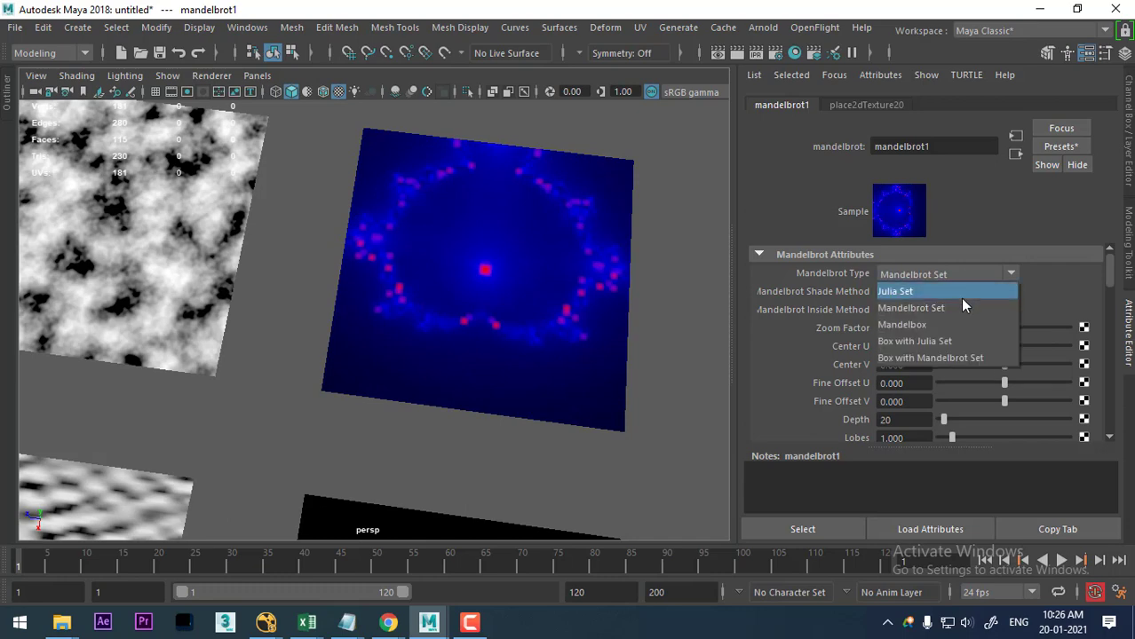
{"action": "left_click", "coordinate": [956, 319]}
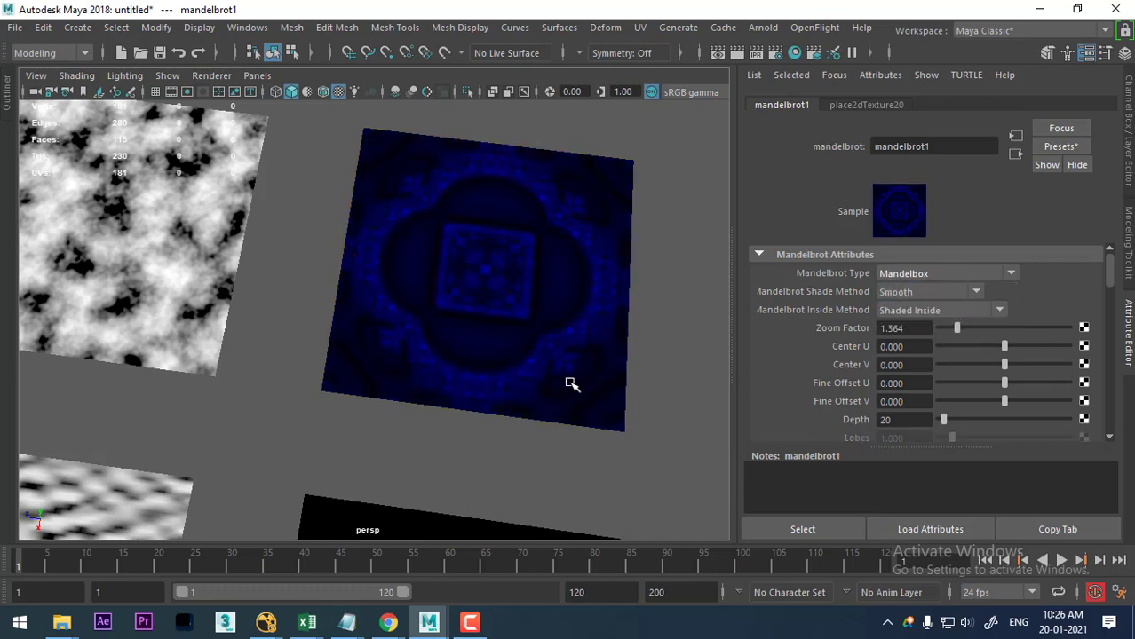
{"action": "key", "text": "f"}
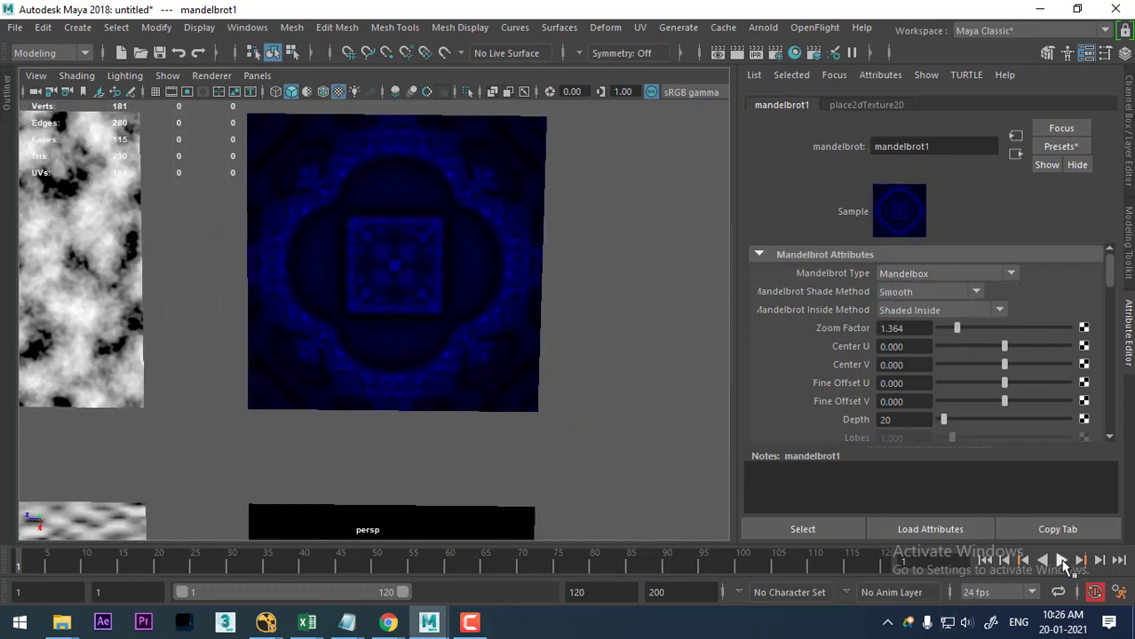
{"action": "left_click", "coordinate": [1061, 563]}
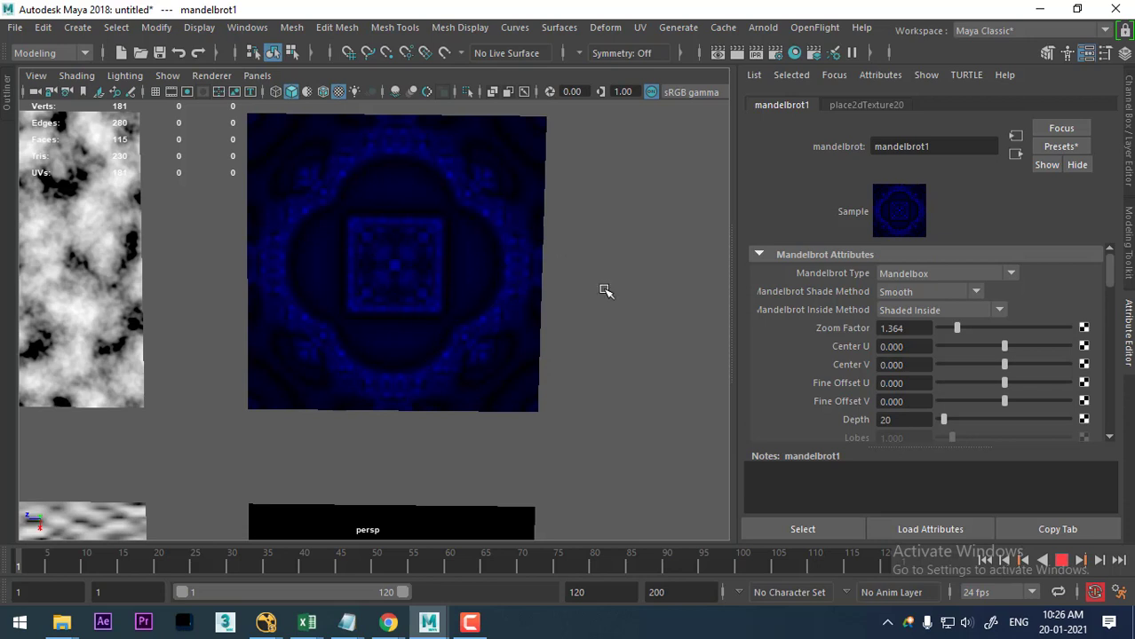
{"action": "key", "text": "Escape"}
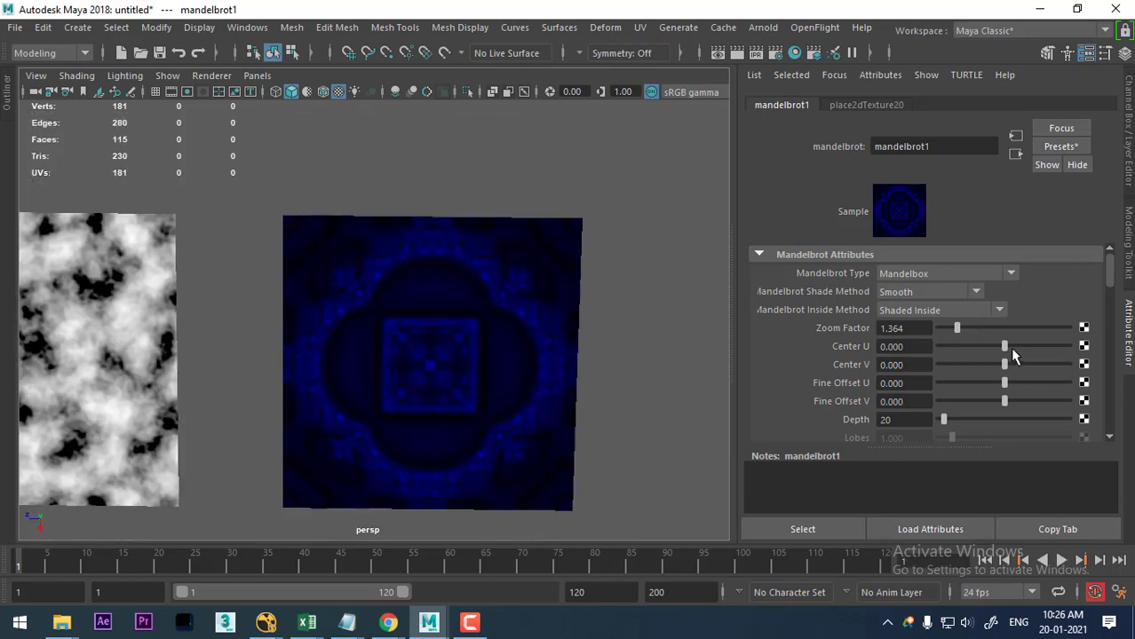
{"action": "mouse_move", "coordinate": [1013, 356]}
{"action": "left_mouse_down"}
{"action": "mouse_move", "coordinate": [944, 351]}
{"action": "mouse_move", "coordinate": [1069, 346]}
{"action": "mouse_move", "coordinate": [993, 347]}
{"action": "mouse_move", "coordinate": [1006, 347]}
{"action": "mouse_move", "coordinate": [955, 371]}
{"action": "mouse_move", "coordinate": [1026, 368]}
{"action": "mouse_move", "coordinate": [957, 380]}
{"action": "mouse_move", "coordinate": [980, 385]}
{"action": "mouse_move", "coordinate": [952, 379]}
{"action": "mouse_move", "coordinate": [899, 406]}
{"action": "mouse_move", "coordinate": [993, 401]}
{"action": "mouse_move", "coordinate": [1054, 421]}
{"action": "mouse_move", "coordinate": [940, 423]}
{"action": "mouse_move", "coordinate": [970, 428]}
{"action": "mouse_move", "coordinate": [956, 402]}
{"action": "left_mouse_up"}
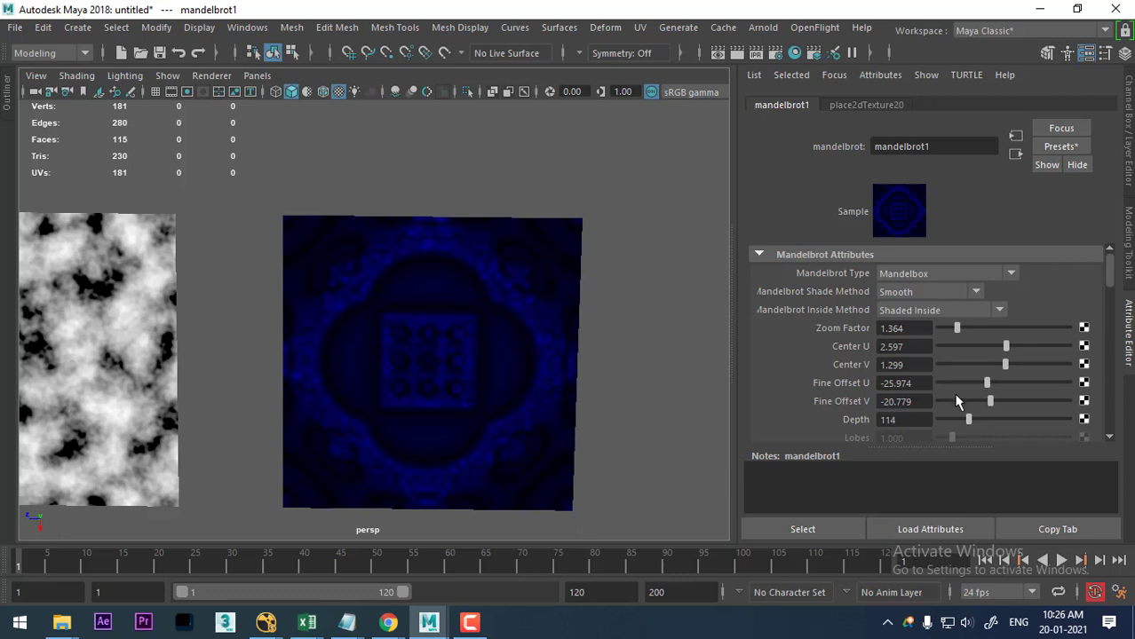
Try the Box Julia Set, Box Mandelbrot Set and Julia Set types, ending on Mandelbrot Set.
{"action": "left_click", "coordinate": [948, 277]}
{"action": "left_click", "coordinate": [939, 341]}
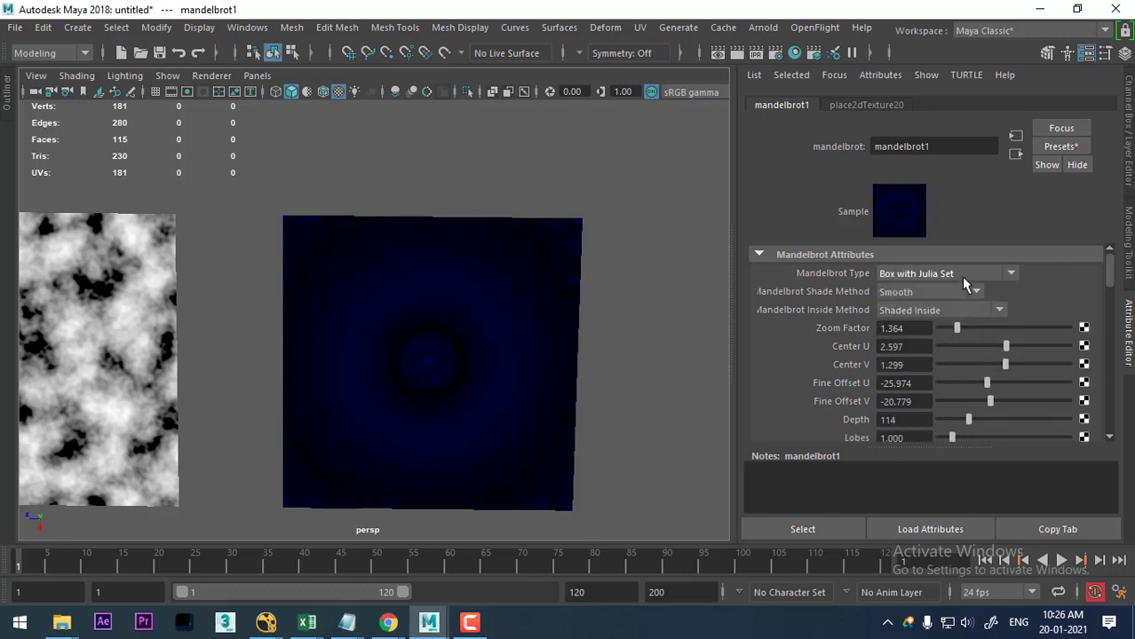
{"action": "left_click", "coordinate": [964, 275]}
{"action": "left_click", "coordinate": [962, 358]}
{"action": "left_click", "coordinate": [958, 275]}
{"action": "left_click", "coordinate": [947, 292]}
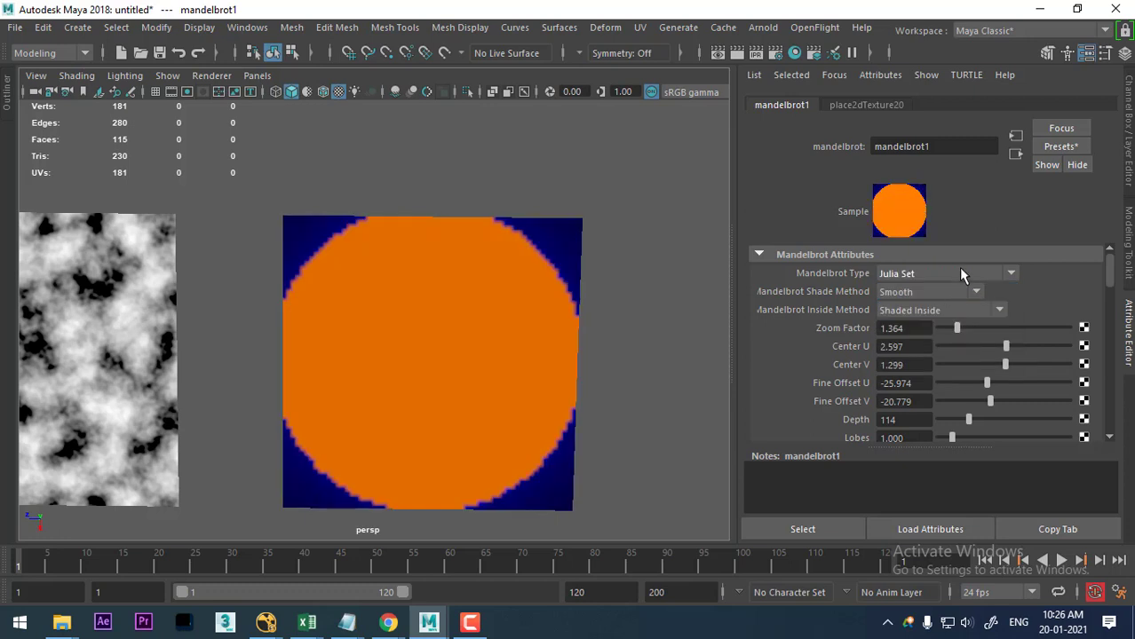
{"action": "left_click", "coordinate": [960, 274]}
{"action": "left_click", "coordinate": [957, 307]}
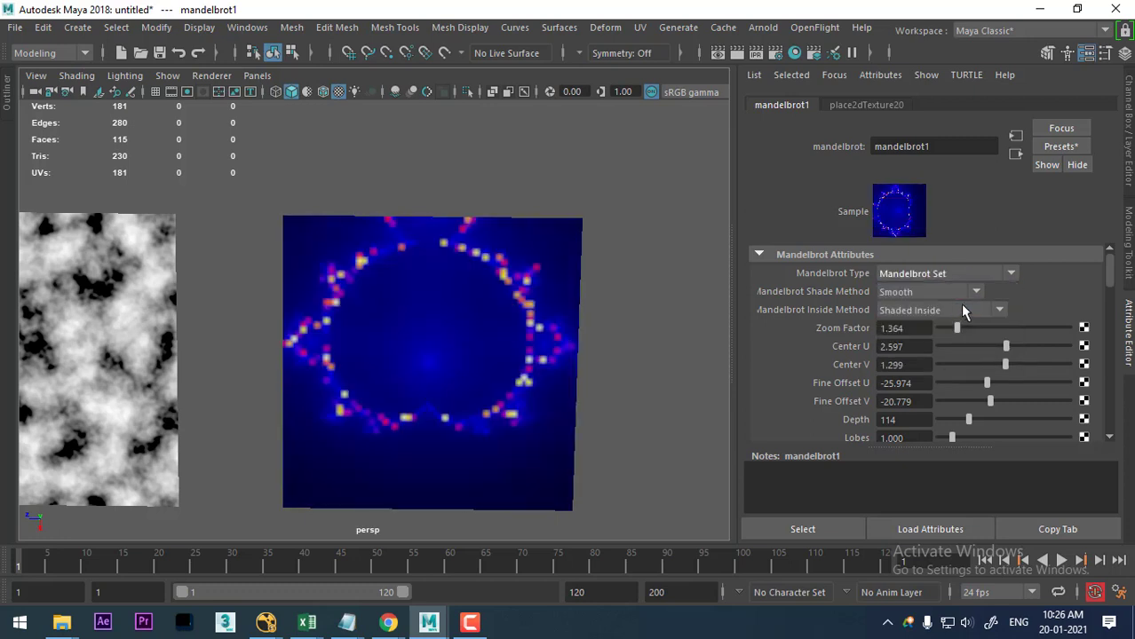
Try Minimum Radius, Escape Radius and Lines Only shade methods, then return to Smooth.
{"action": "left_click", "coordinate": [960, 290]}
{"action": "left_click", "coordinate": [948, 345]}
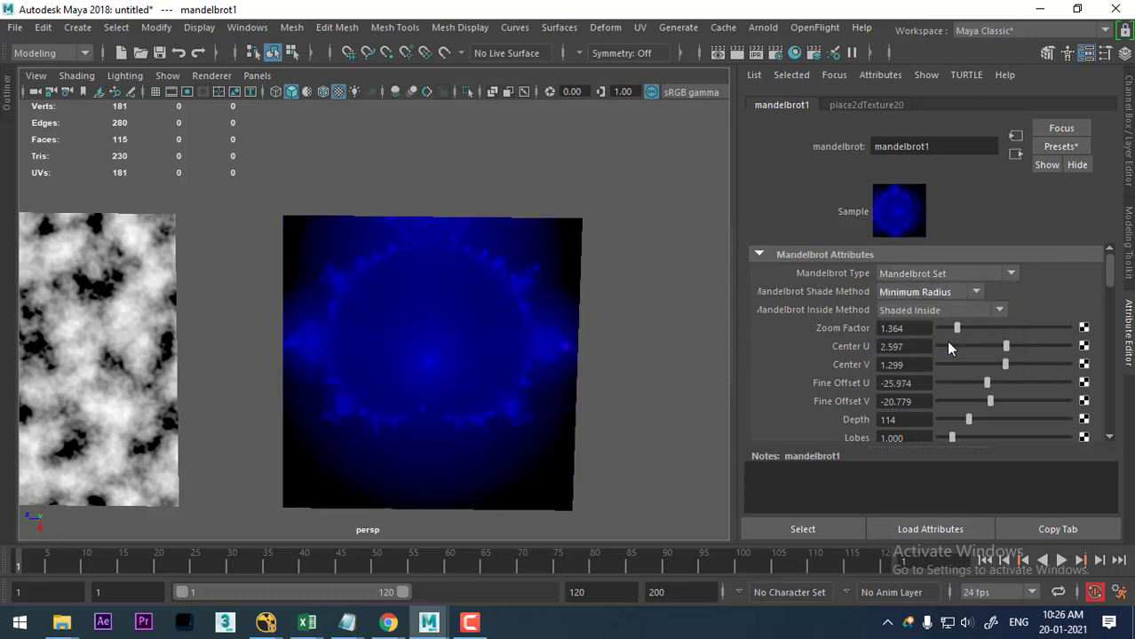
{"action": "left_click", "coordinate": [954, 290]}
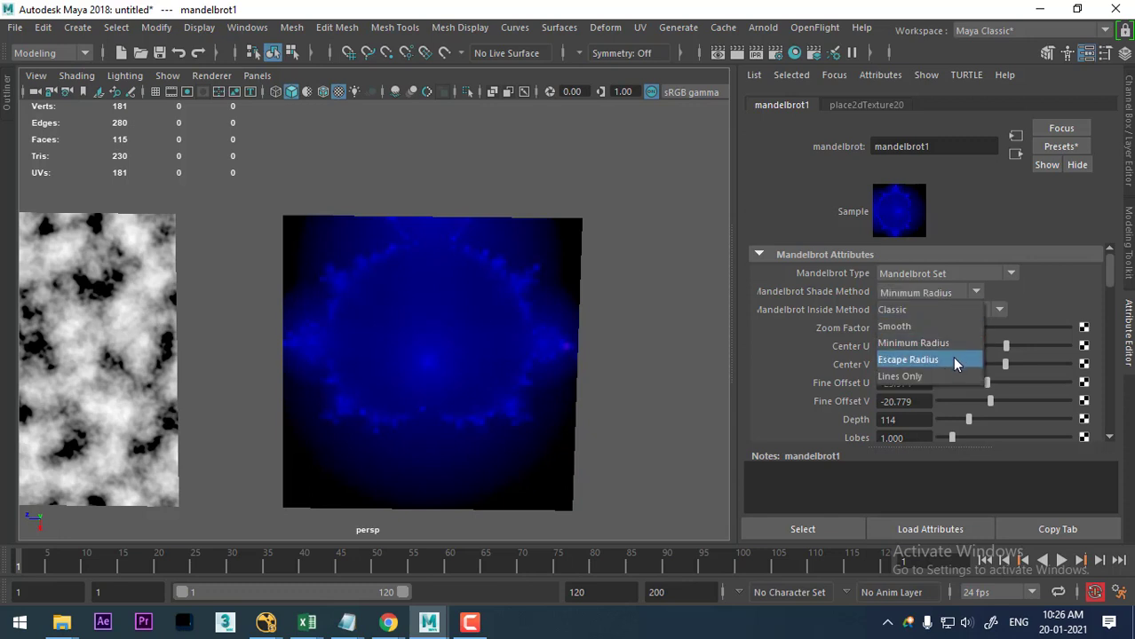
{"action": "left_click", "coordinate": [953, 356]}
{"action": "left_click", "coordinate": [959, 292]}
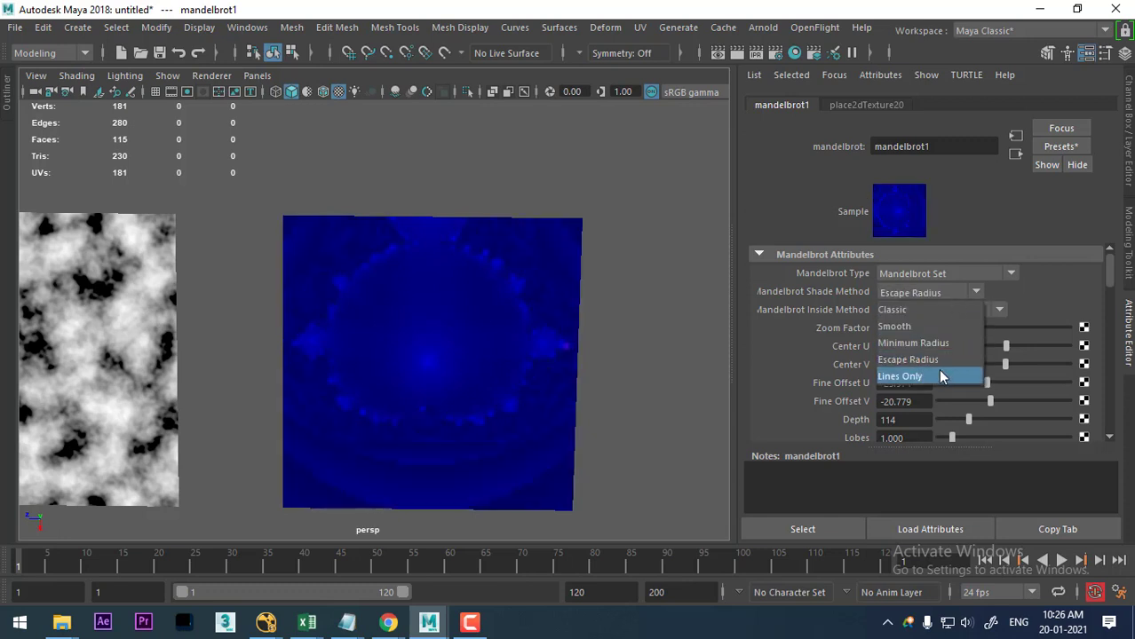
{"action": "left_click", "coordinate": [942, 376]}
{"action": "left_click", "coordinate": [951, 289]}
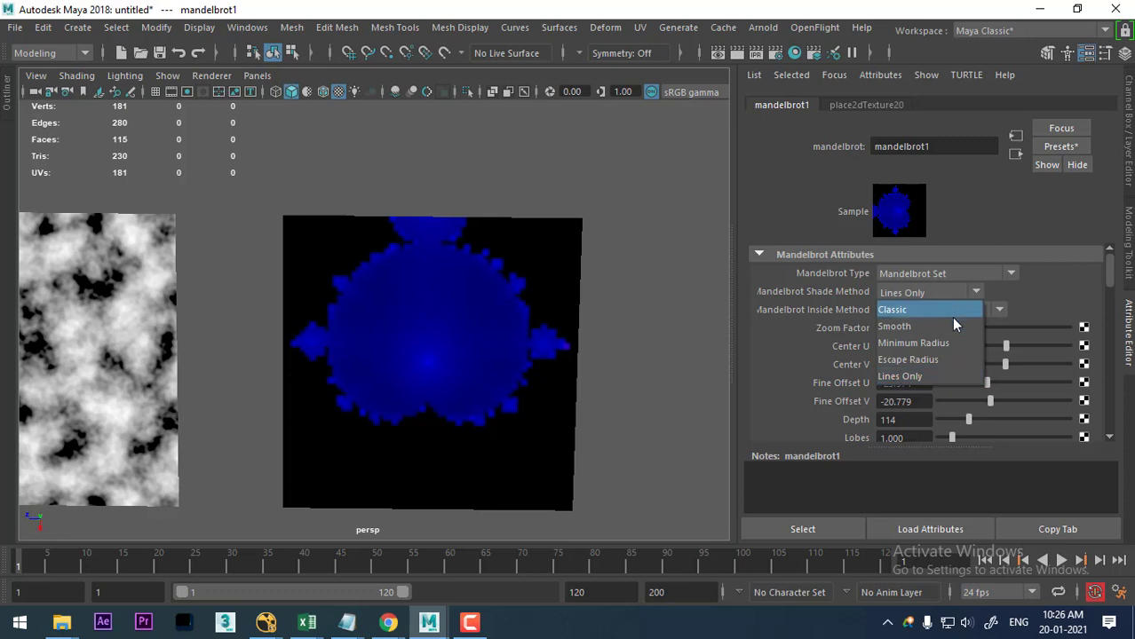
{"action": "left_click", "coordinate": [950, 323]}
Try the Max Iteration, Shaded Inside and Shaded Without Lines inside methods.
{"action": "left_click", "coordinate": [960, 307]}
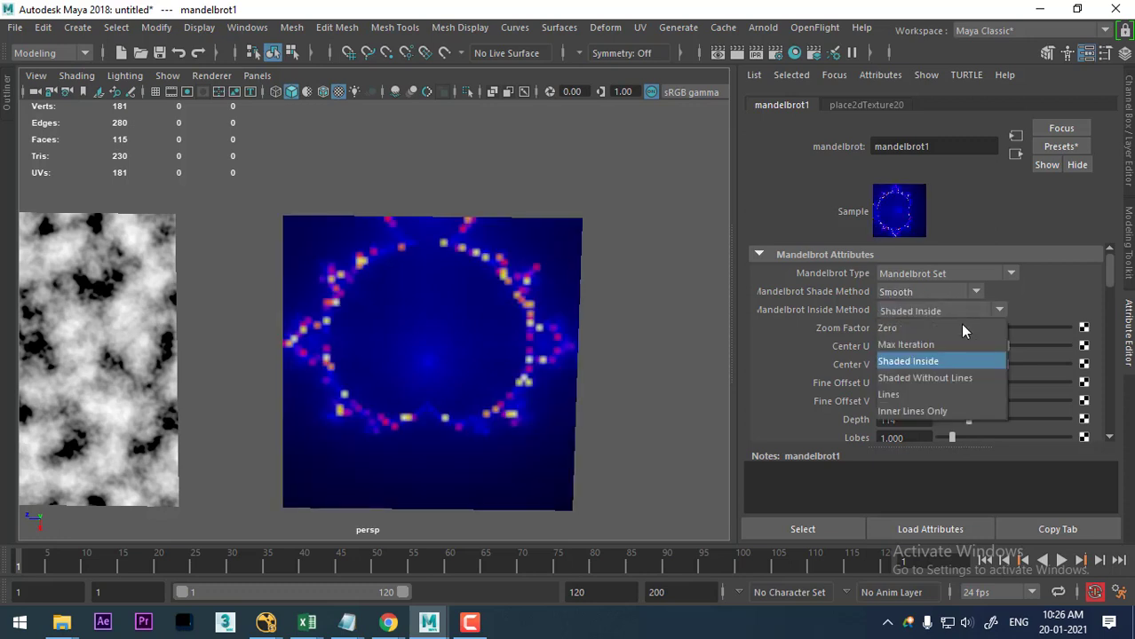
{"action": "left_click", "coordinate": [953, 344]}
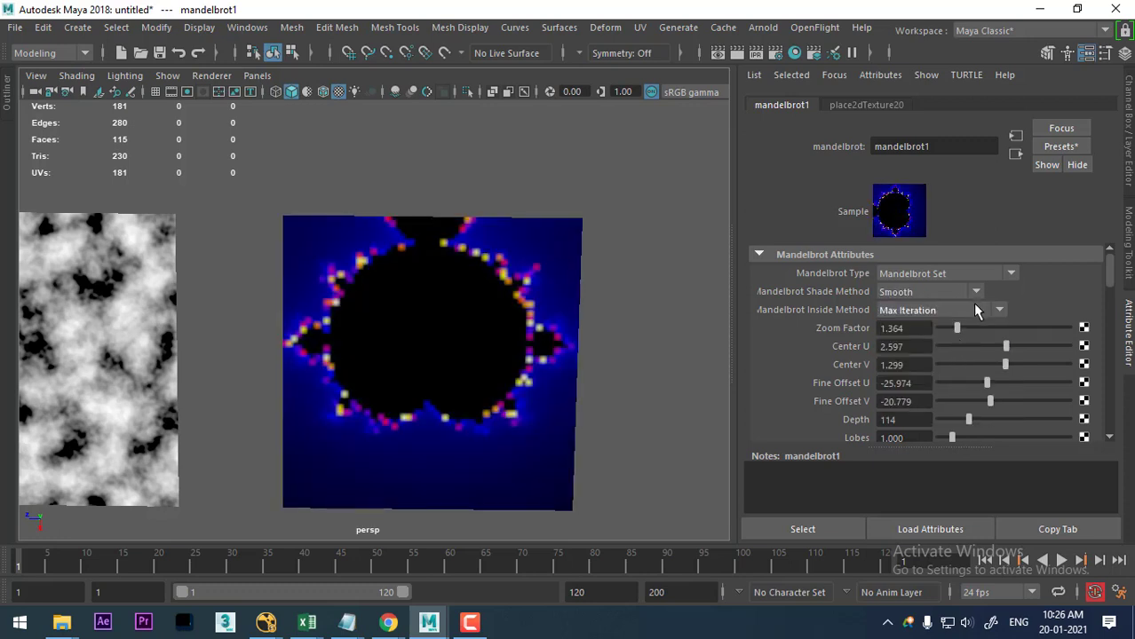
{"action": "left_click", "coordinate": [972, 304]}
{"action": "left_click", "coordinate": [955, 362]}
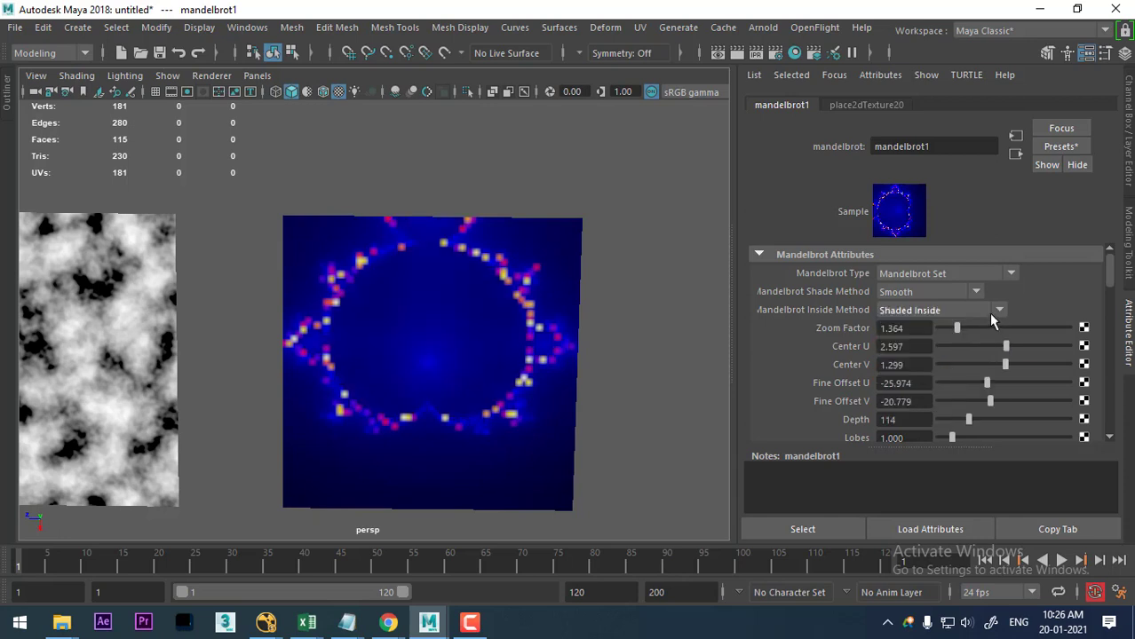
{"action": "left_click", "coordinate": [988, 312]}
{"action": "left_click", "coordinate": [969, 378]}
Try Lines, Inner Lines Only and Max Iteration inside methods, finishing on Shaded Inside.
{"action": "left_click", "coordinate": [982, 311]}
{"action": "left_click", "coordinate": [971, 389]}
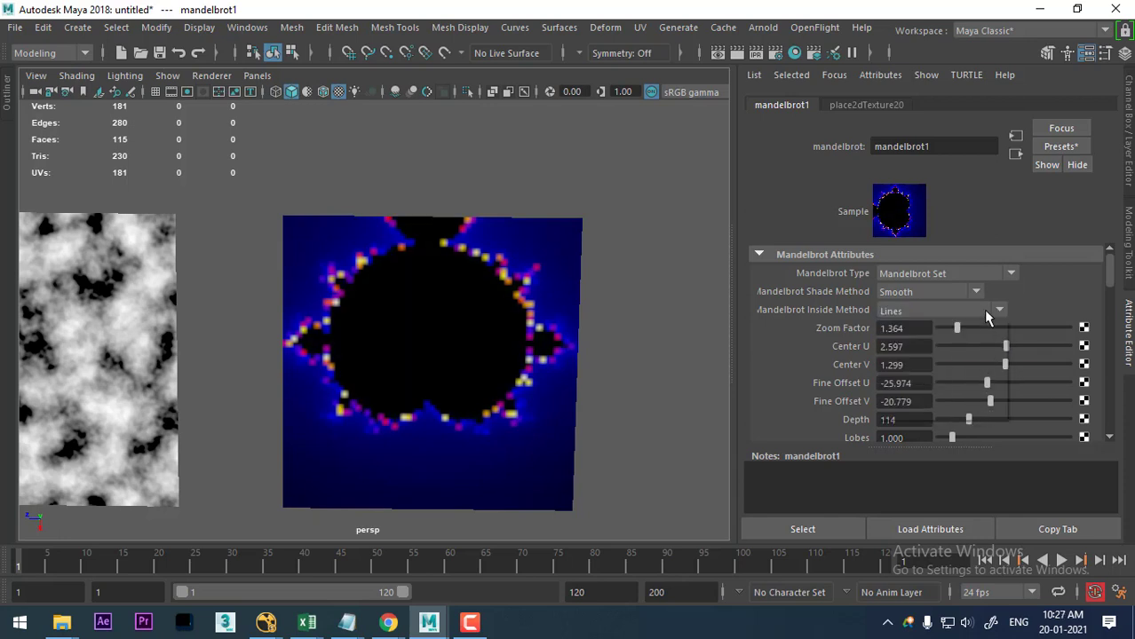
{"action": "left_click", "coordinate": [977, 311]}
{"action": "left_click", "coordinate": [962, 411]}
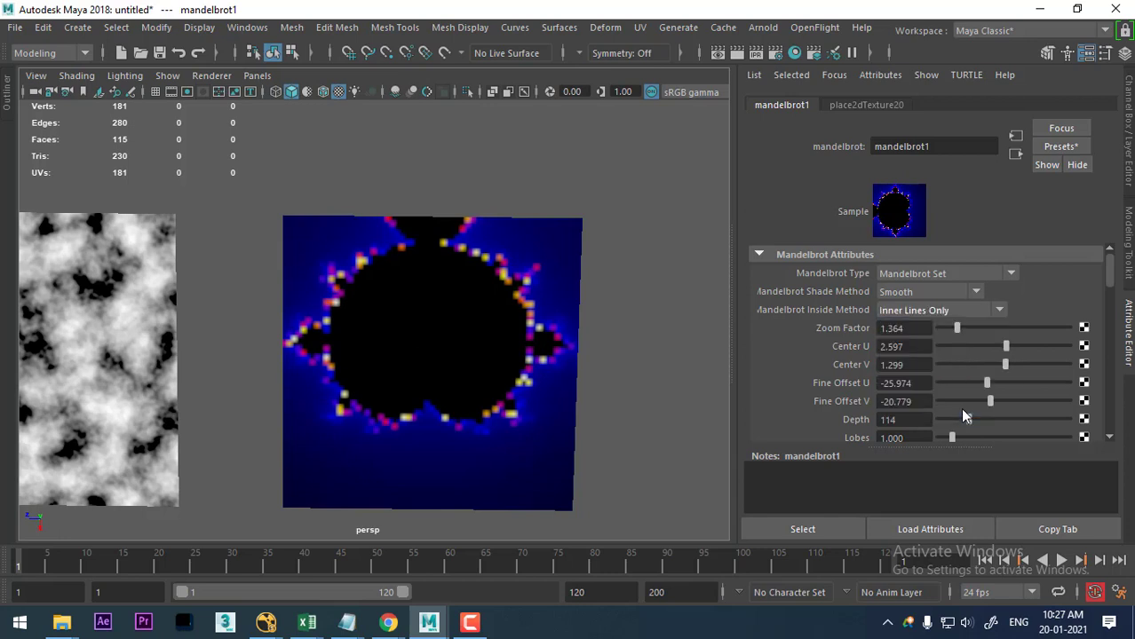
{"action": "left_click", "coordinate": [993, 311]}
{"action": "left_click", "coordinate": [966, 350]}
{"action": "left_click", "coordinate": [969, 309]}
{"action": "left_click", "coordinate": [964, 361]}
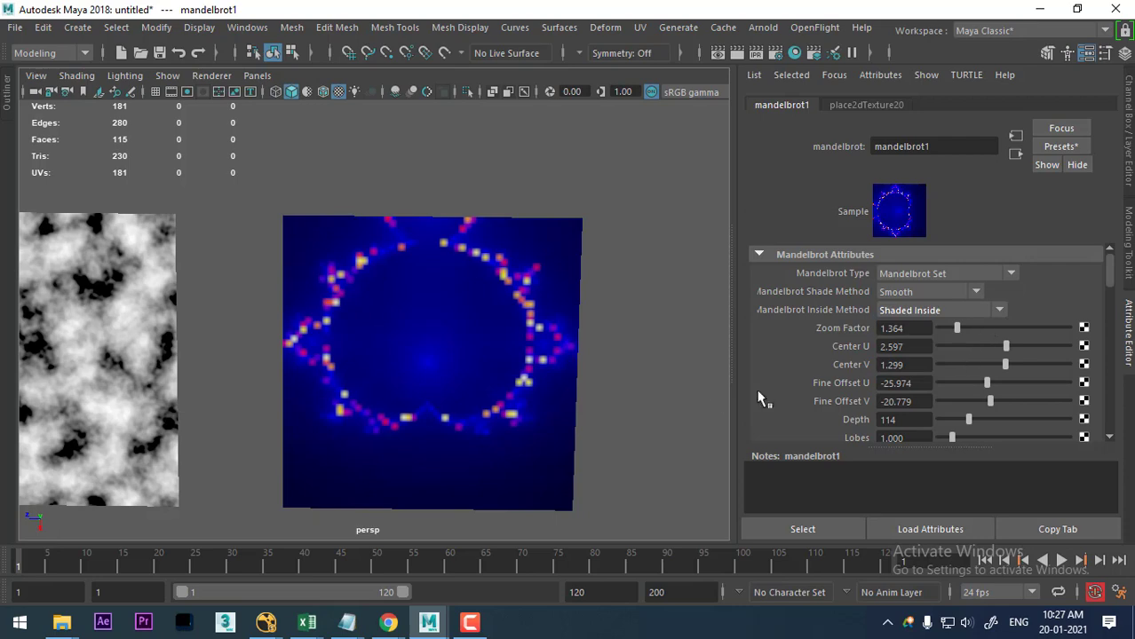
Zoom out over the whole grid, deselect the fractal plane, and make the viewport full screen.
{"action": "scroll", "coordinate": [411, 216], "scroll_direction": "down", "scroll_amount": 3}
{"action": "scroll", "coordinate": [203, 417], "scroll_direction": "down", "scroll_amount": 2}
{"action": "scroll", "coordinate": [356, 373], "scroll_direction": "down", "scroll_amount": 2}
{"action": "scroll", "coordinate": [446, 356], "scroll_direction": "down", "scroll_amount": 1}
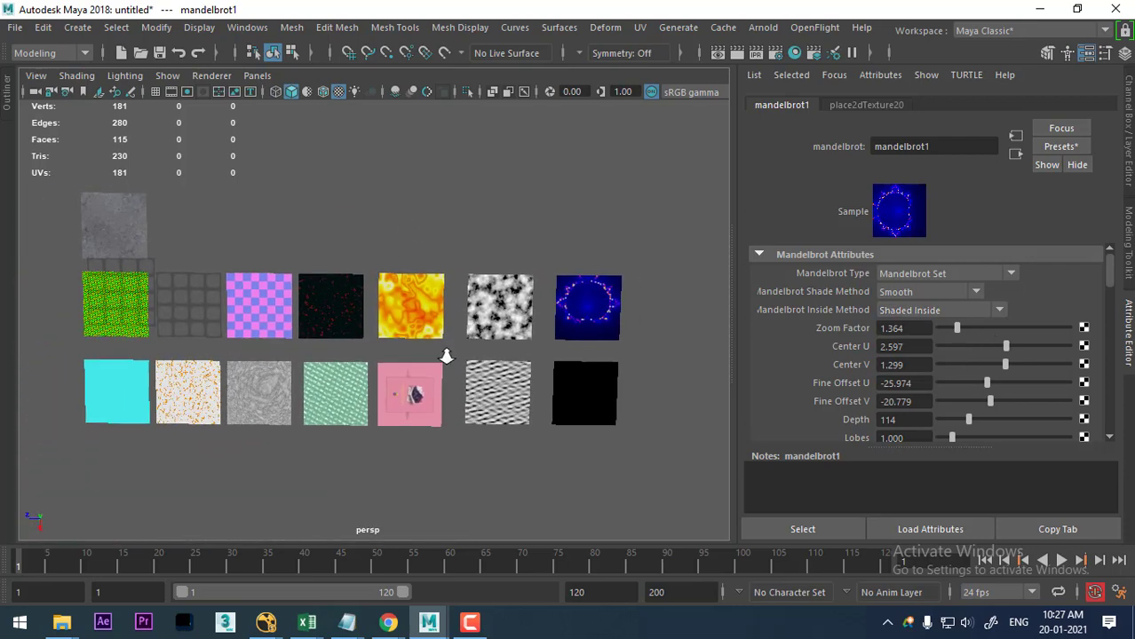
{"action": "scroll", "coordinate": [446, 357], "scroll_direction": "up", "scroll_amount": 1}
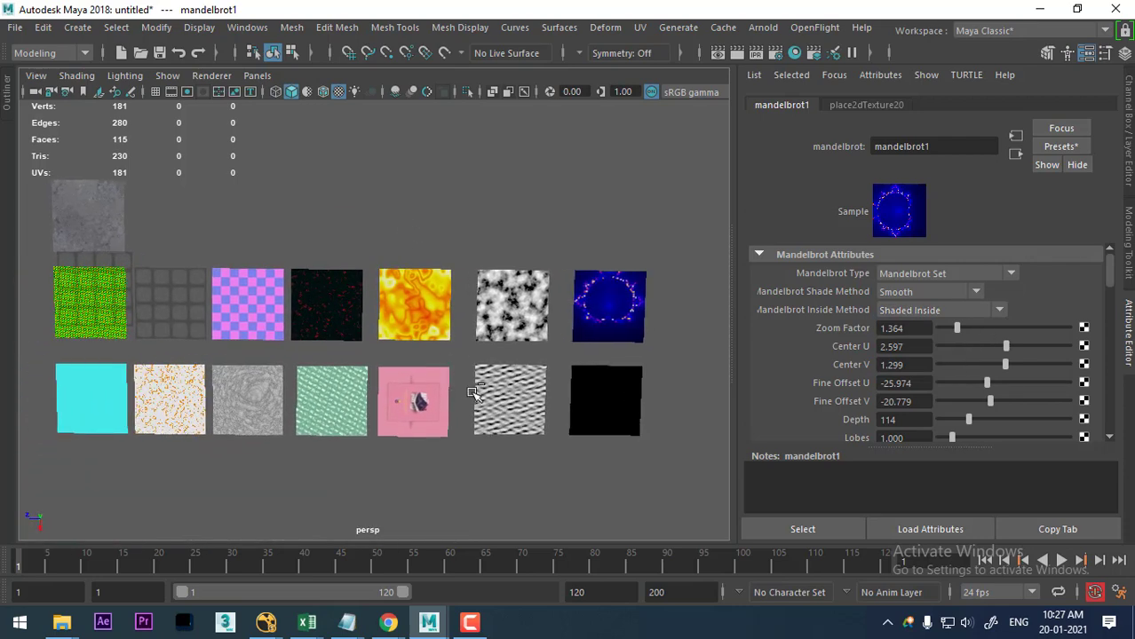
{"action": "key", "text": "ctrl+a"}
{"action": "left_click", "coordinate": [582, 471]}
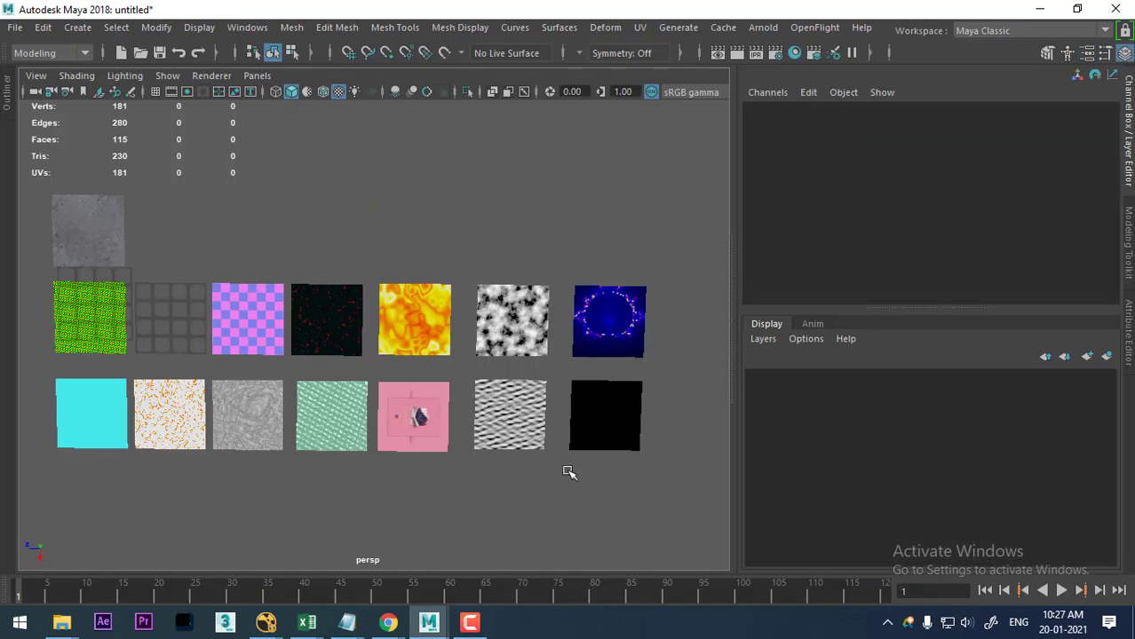
{"action": "scroll", "coordinate": [555, 448], "scroll_direction": "up", "scroll_amount": 1}
{"action": "key", "text": "ctrl+space"}
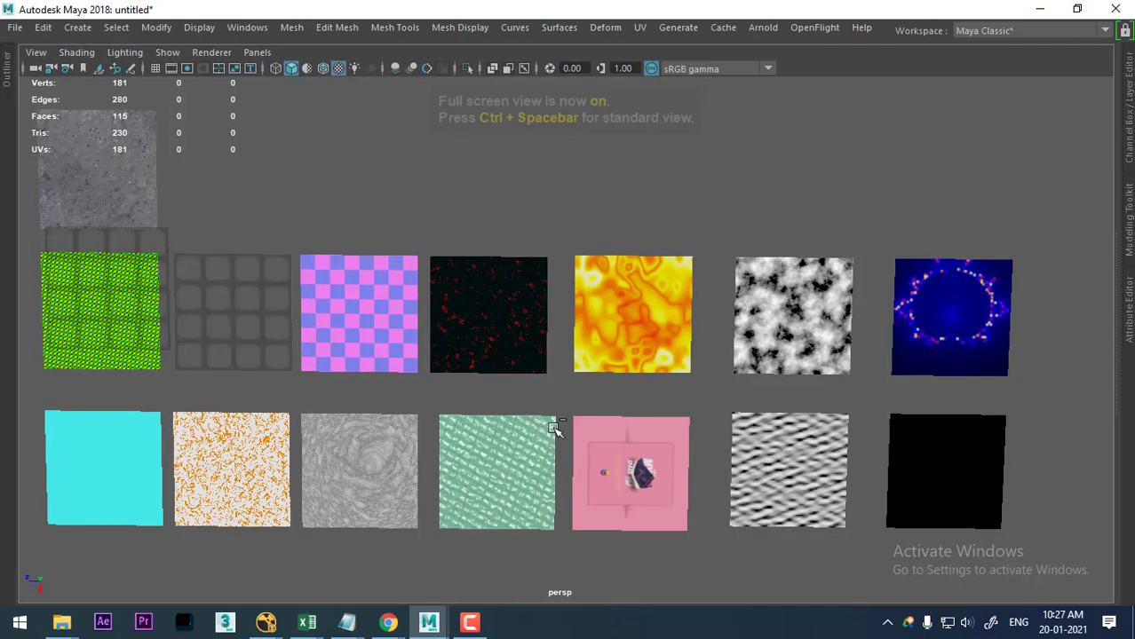
Move the top-left grey plane pPlane2 slightly upward and adjust the camera view.
{"action": "scroll", "coordinate": [391, 399], "scroll_direction": "up", "scroll_amount": 1}
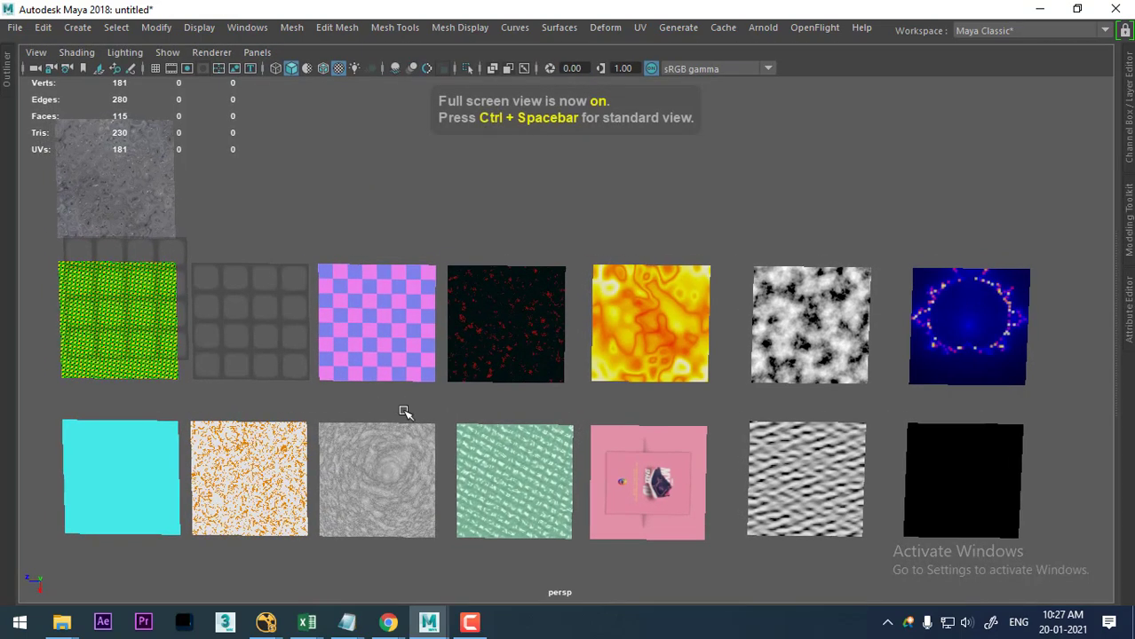
{"action": "left_click", "coordinate": [131, 194]}
{"action": "left_click_drag", "start_coordinate": [122, 249], "coordinate": [120, 220]}
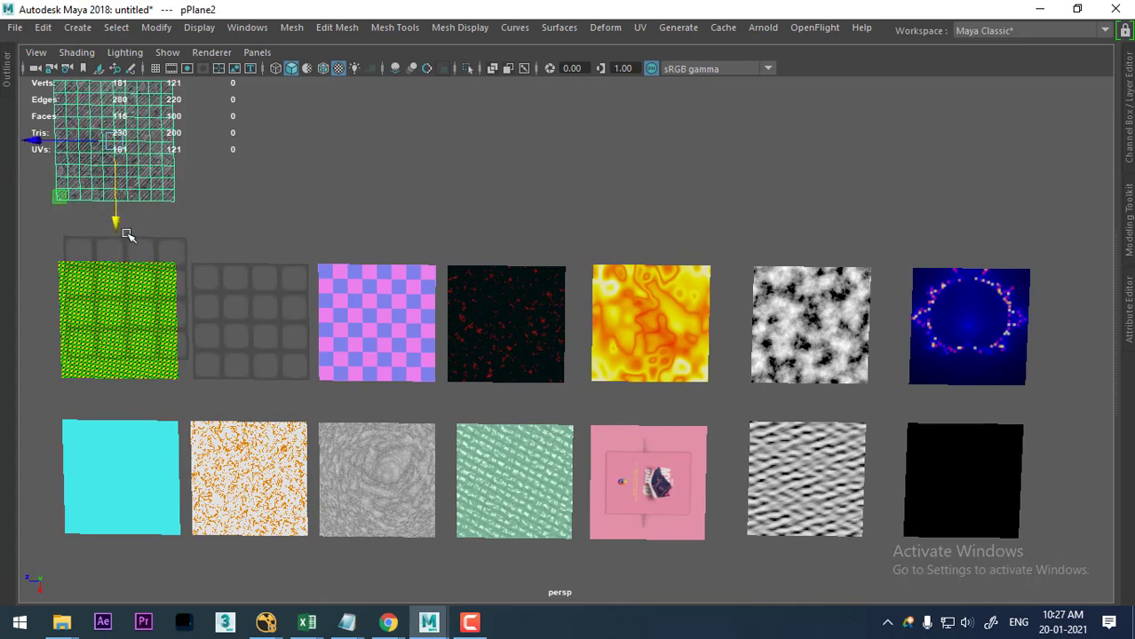
{"action": "middle_click_drag", "start_coordinate": [345, 262], "coordinate": [372, 271], "text": "alt"}
{"action": "mouse_move", "coordinate": [592, 242]}
{"action": "left_mouse_down", "text": "alt"}
{"action": "mouse_move", "coordinate": [577, 256]}
{"action": "mouse_move", "coordinate": [560, 249]}
{"action": "mouse_move", "coordinate": [664, 256]}
{"action": "left_mouse_up", "text": "alt"}
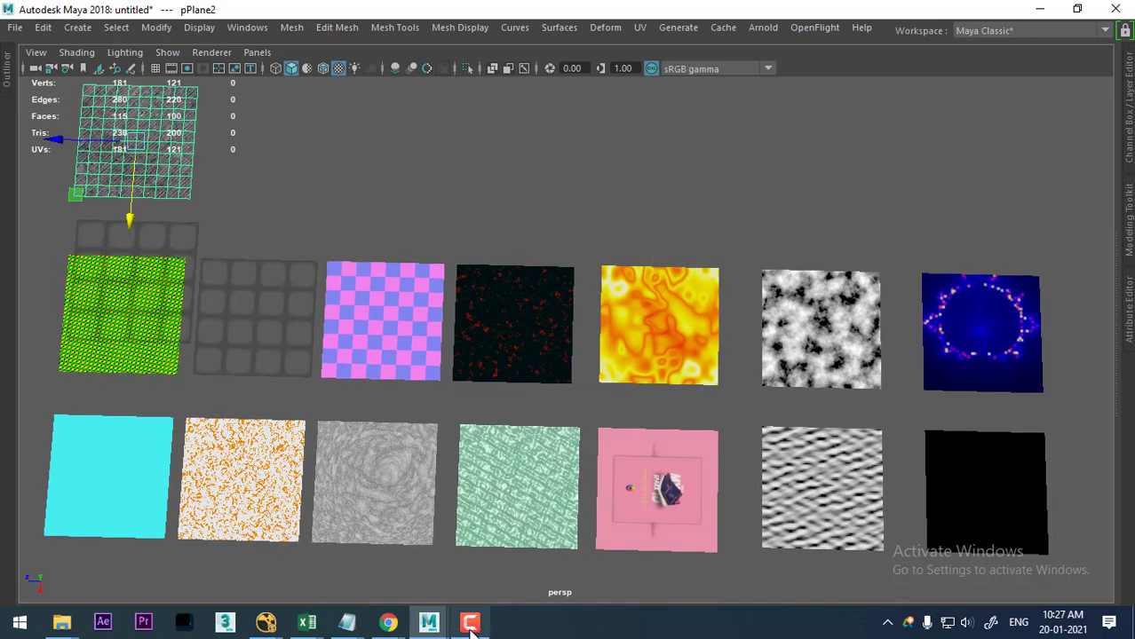